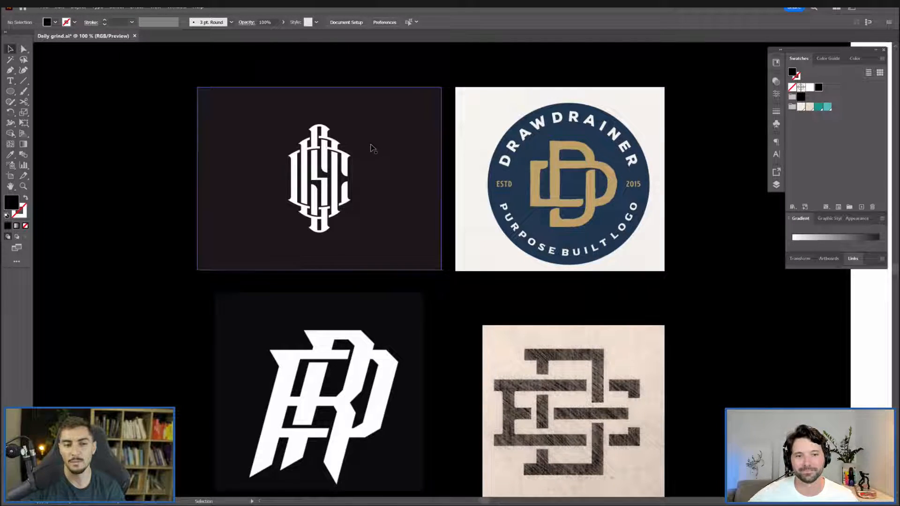
Examine the four reference monogram logos on the black artboard up close.
scroll(376, 147, up, 3)
scroll(326, 211, down, 2)
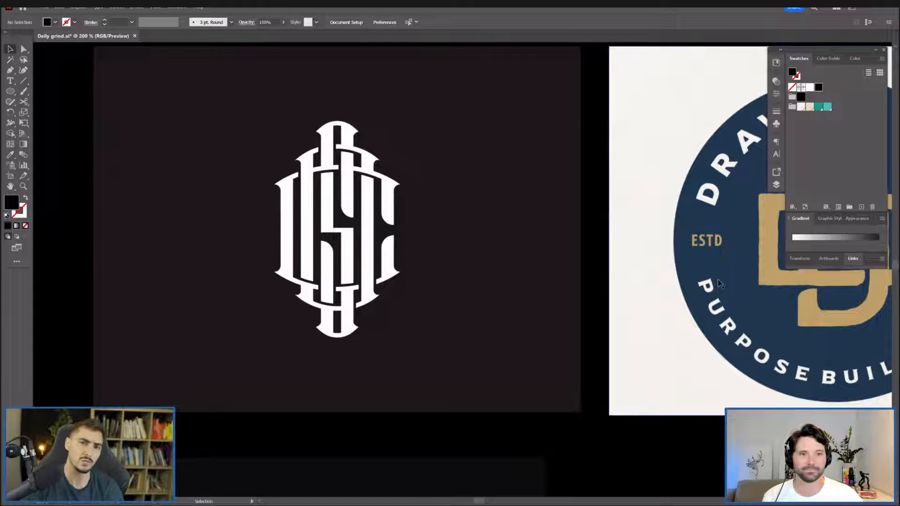
scroll(721, 284, right, 10)
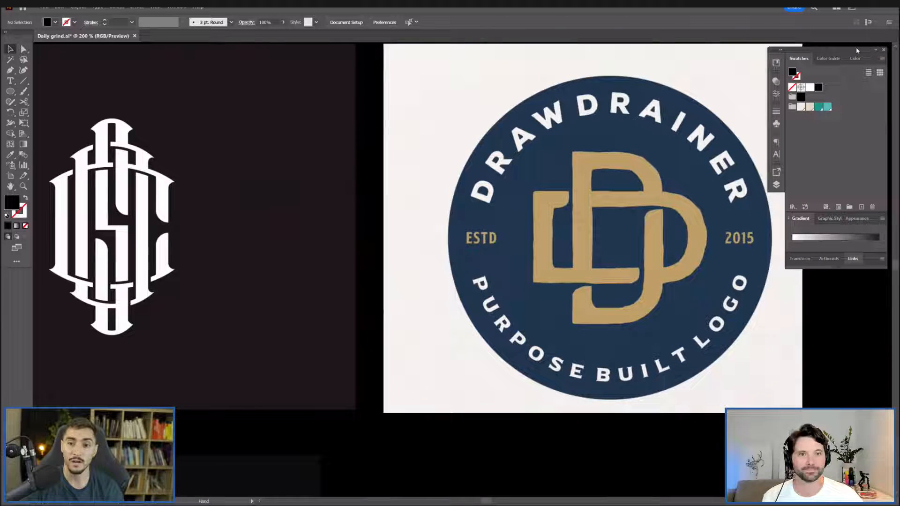
drag(857, 51, 859, 49)
drag(705, 220, 619, 222)
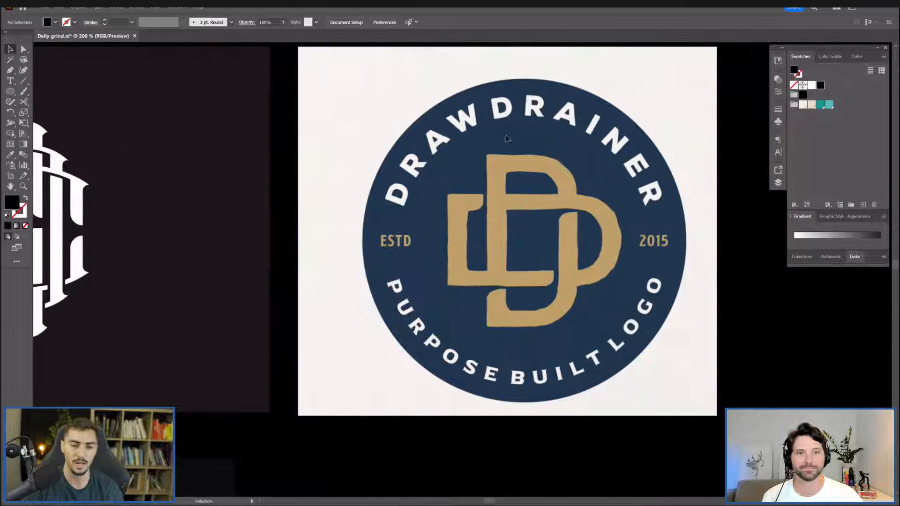
scroll(497, 286, down, 3)
drag(445, 432, 489, 207)
scroll(489, 207, up, 2)
drag(306, 181, 391, 311)
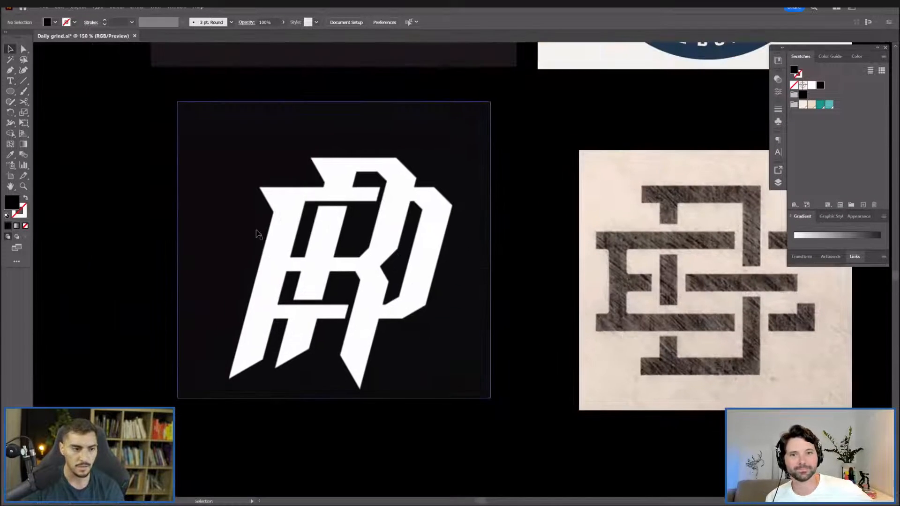
scroll(313, 170, up, 2)
scroll(274, 127, down, 2)
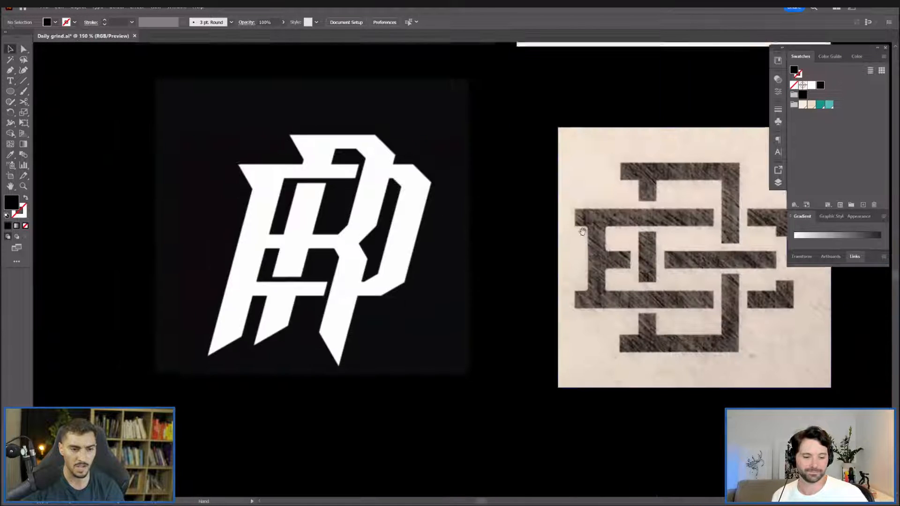
drag(583, 232, 444, 224)
scroll(627, 255, down, 2)
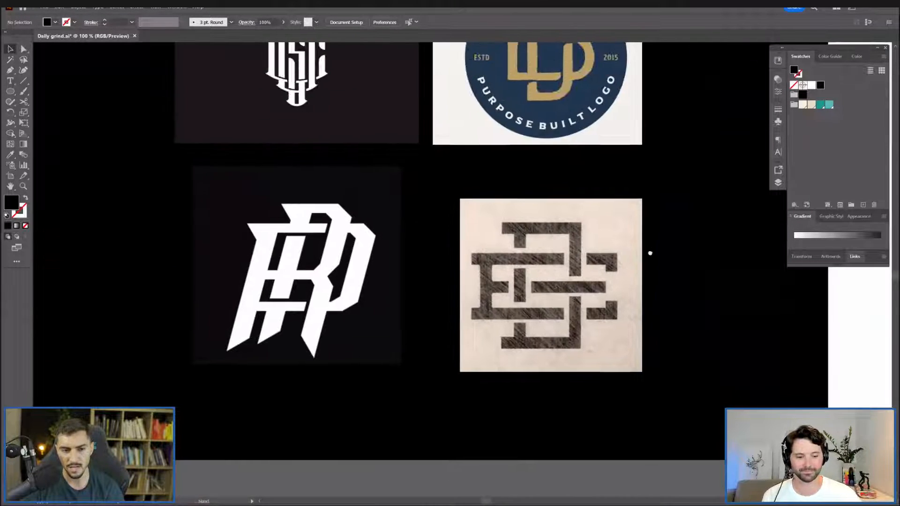
scroll(301, 243, up, 3)
scroll(438, 254, down, 5)
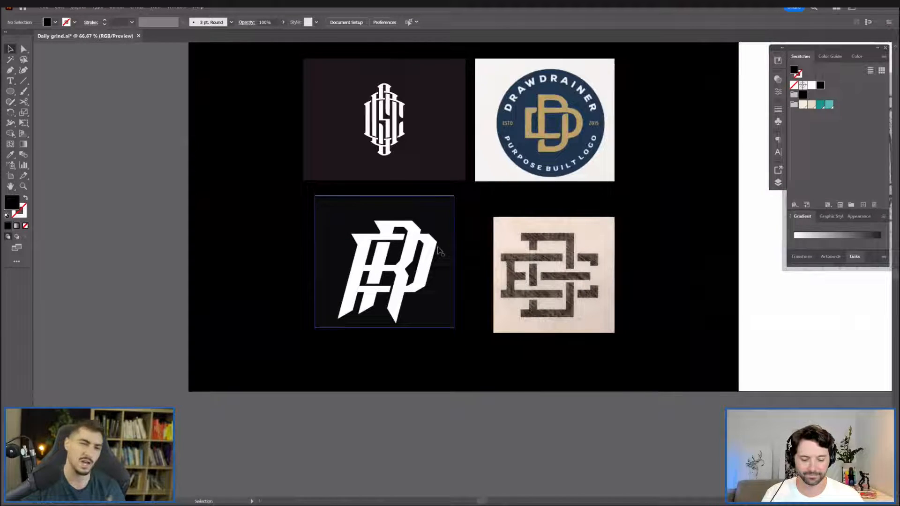
scroll(440, 251, up, 3)
drag(763, 182, 631, 269)
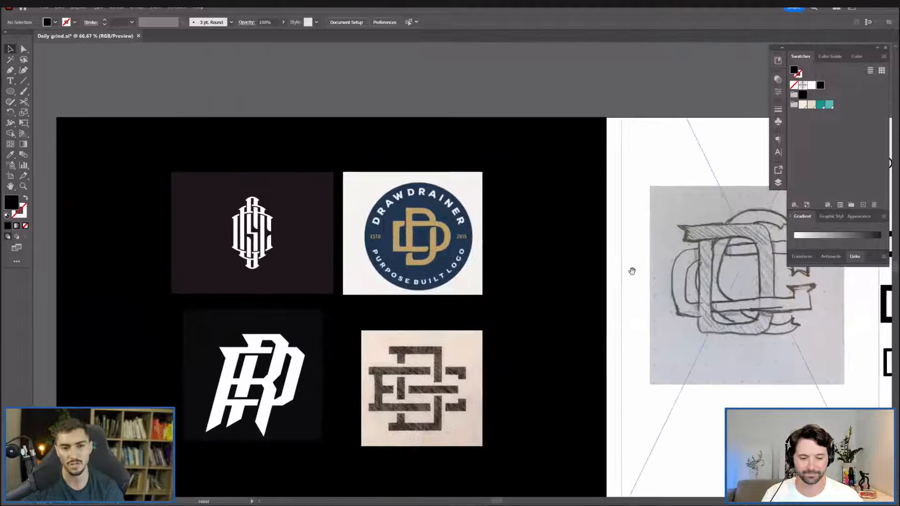
Shift the Daily Grind Co. title and the DGC lettering samples slightly away from the hand-drawn sketch.
drag(557, 279, 417, 245)
scroll(417, 245, right, 5)
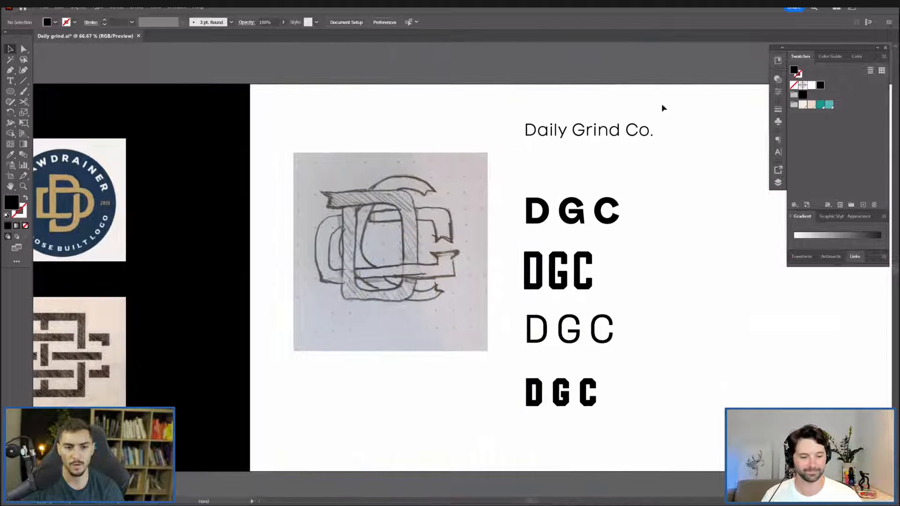
click(564, 255)
shift+click(564, 399)
drag(581, 211, 604, 218)
drag(445, 232, 448, 242)
key(ctrl+plus)
key(ctrl+plus)
click(705, 247)
scroll(711, 251, down, 1)
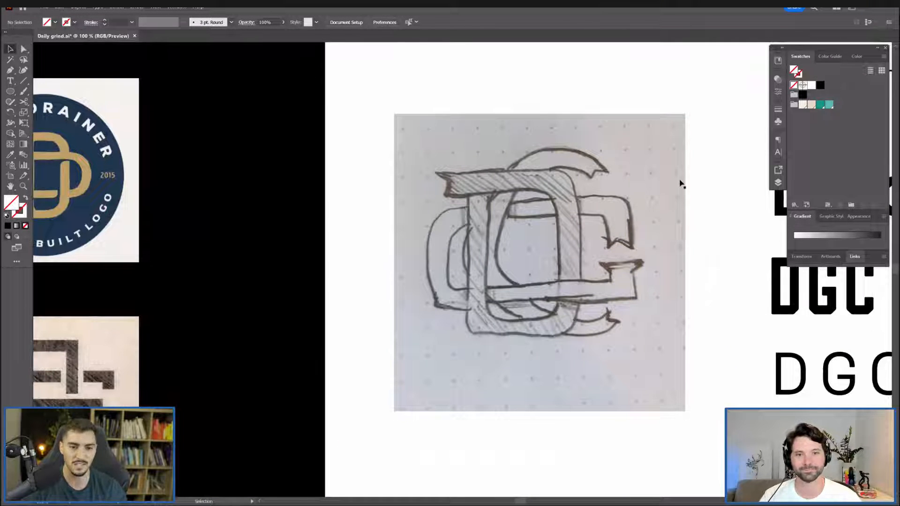
Move the hand-drawn sketch to the right of the DGC lettering samples, into the empty part of the white artboard.
scroll(552, 201, up, 1)
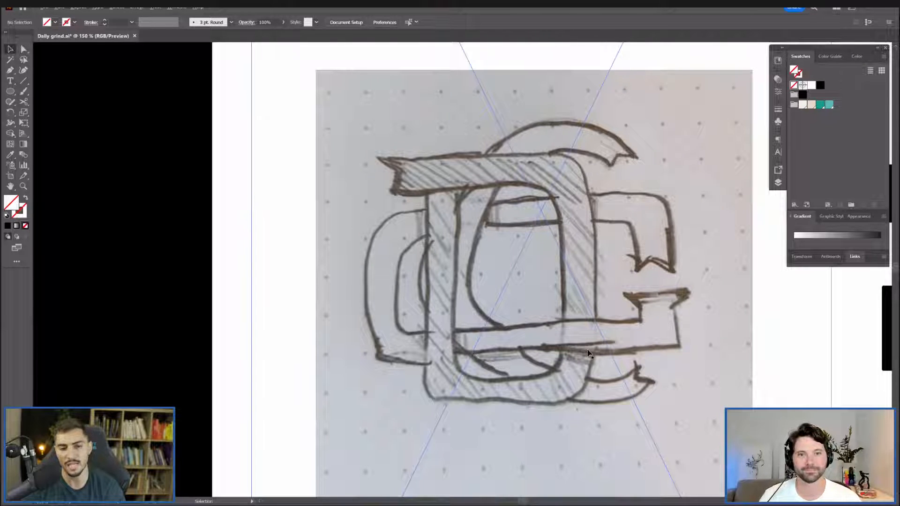
scroll(603, 378, down, 2)
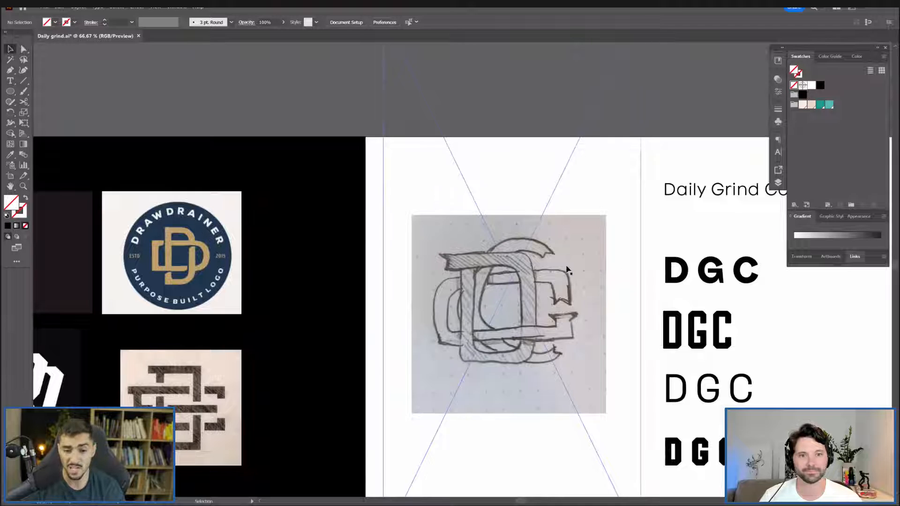
scroll(599, 370, down, 1)
drag(756, 318, 634, 277)
key(Tab)
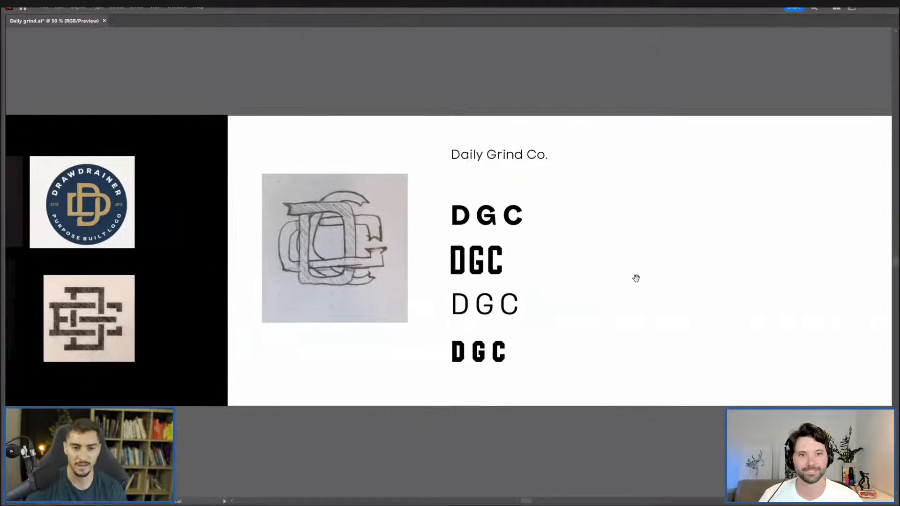
scroll(625, 291, up, 1)
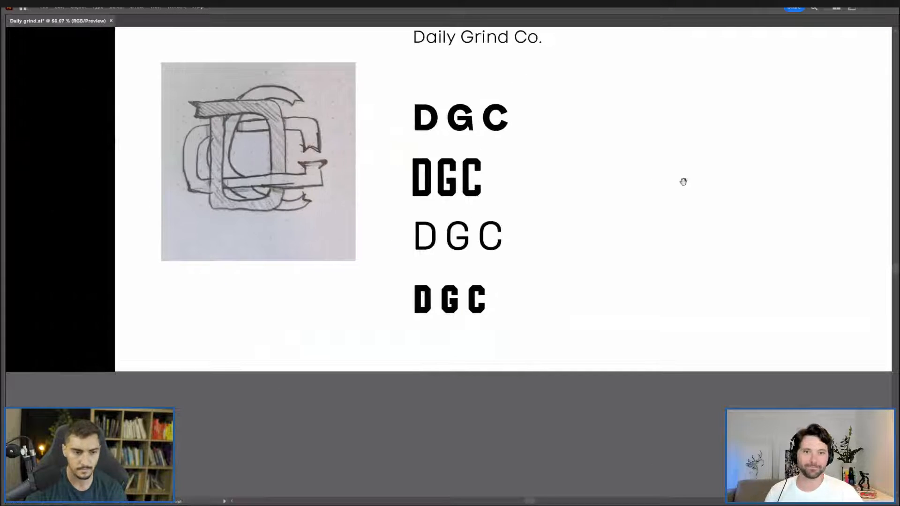
drag(684, 182, 692, 247)
scroll(634, 204, up, 1)
drag(250, 226, 703, 225)
mouse_move(777, 113)
mouse_down()
mouse_move(695, 107)
mouse_move(615, 73)
mouse_up()
scroll(697, 107, up, 1)
drag(579, 187, 630, 187)
click(157, 462)
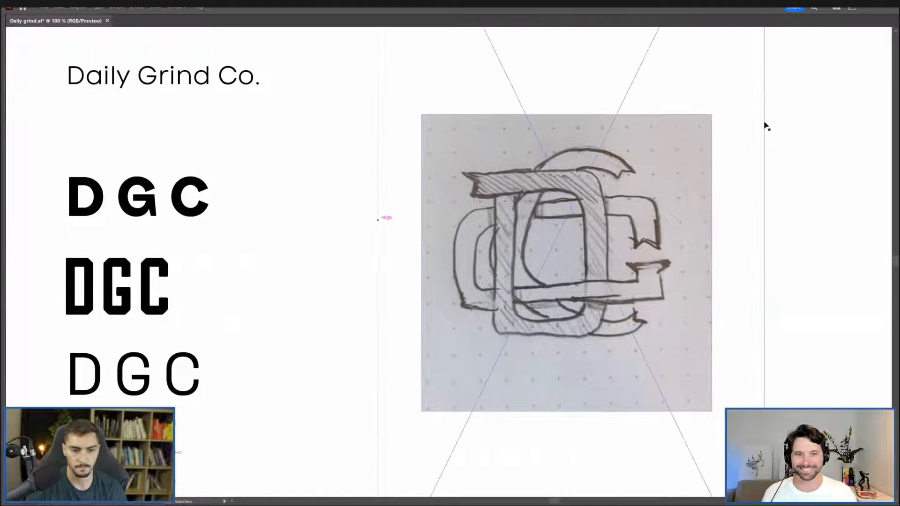
Transfer the sketch image to Layer 2 and lock that layer.
click(694, 182)
key(Tab)
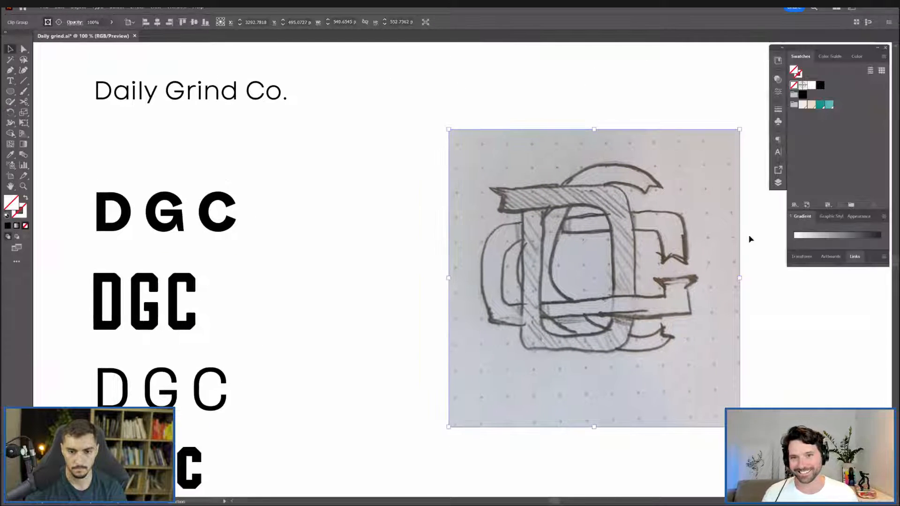
key(F7)
mouse_move(729, 182)
mouse_down()
mouse_move(728, 201)
mouse_move(759, 190)
mouse_up()
click(674, 189)
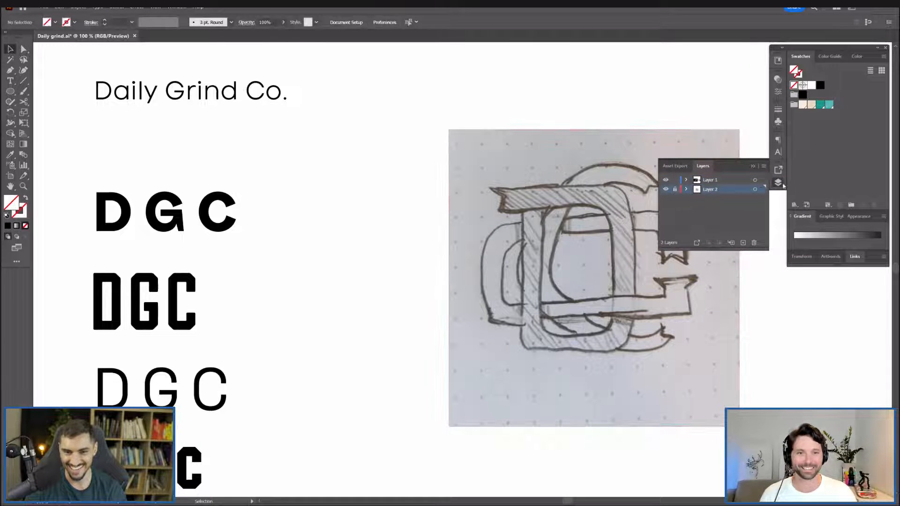
key(F7)
Make Layer 1 the active layer for tracing over the sketch.
scroll(636, 204, up, 1)
key(n)
drag(499, 180, 449, 162)
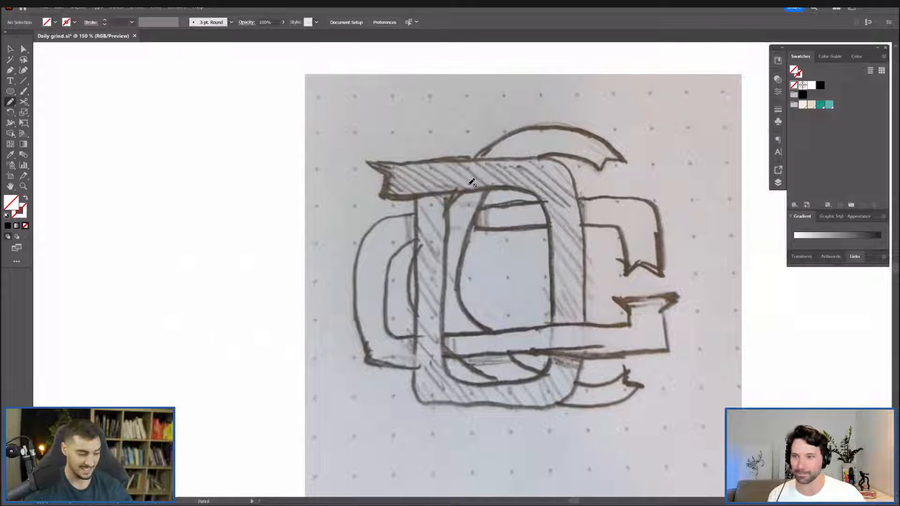
key(m)
click(779, 184)
click(717, 182)
key(F7)
Draw a rectangle about 242 by 42 px over the D's top bar and fill it black.
key(n)
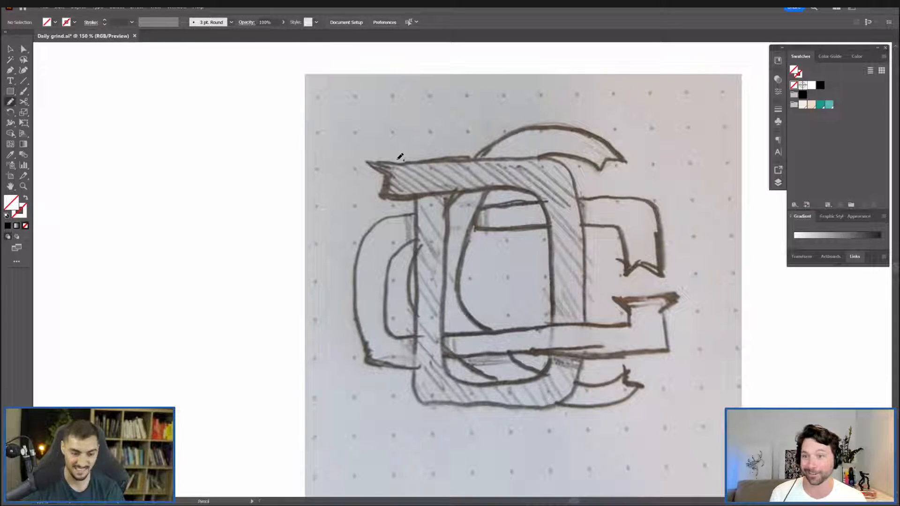
drag(378, 161, 573, 192)
click(821, 86)
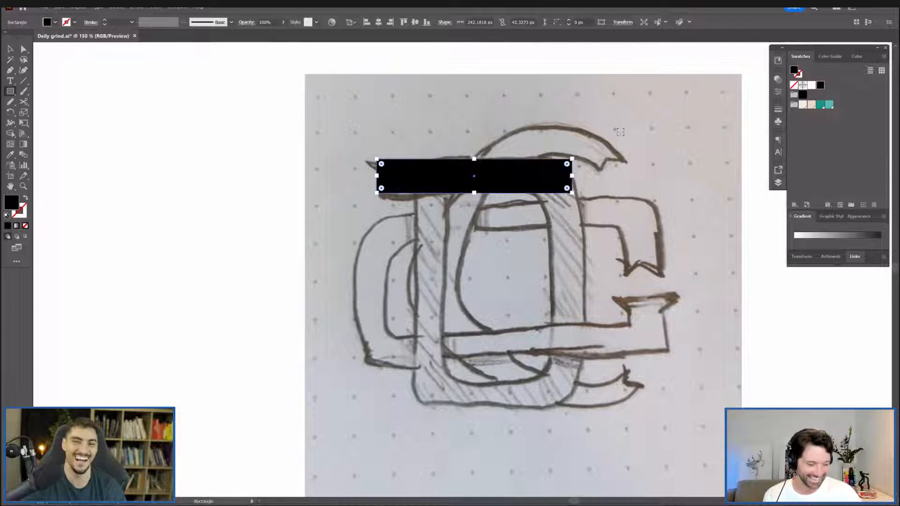
Draw a vertical rectangle about 63 by 309 px over the D's right stem.
scroll(584, 147, up, 1)
key(v)
click(598, 158)
key(m)
drag(581, 173, 589, 139)
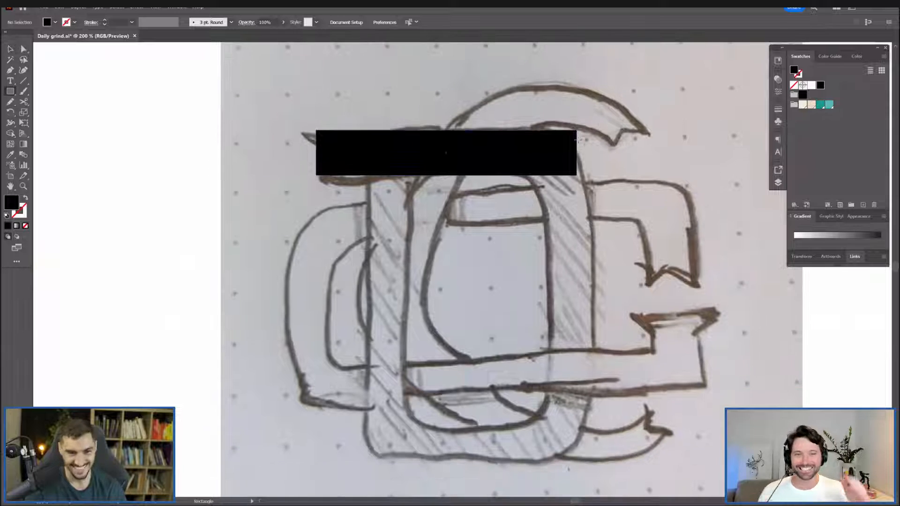
drag(528, 131, 594, 464)
Duplicate the top bar onto the D's bottom stroke and delete the separately drawn vertical rectangle.
key(v)
drag(490, 159, 508, 448)
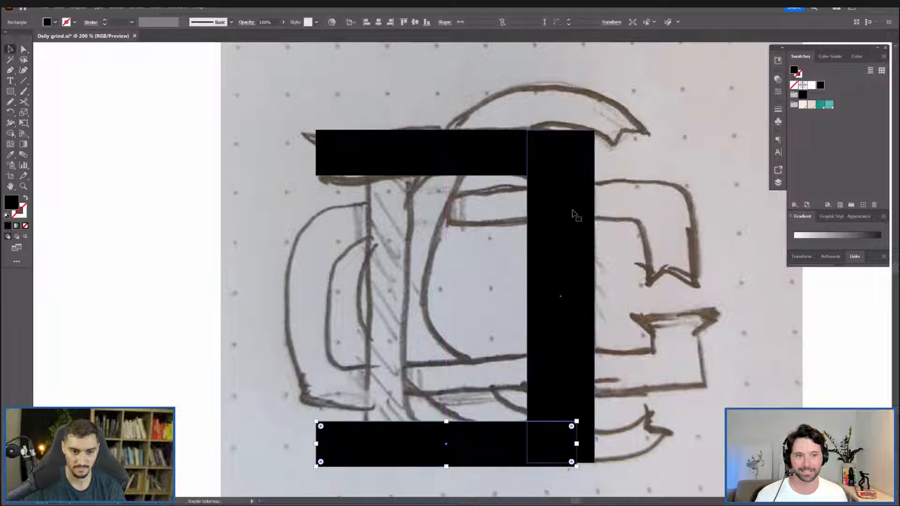
shift+click(579, 218)
key(Delete)
key(ctrl+z)
click(585, 244)
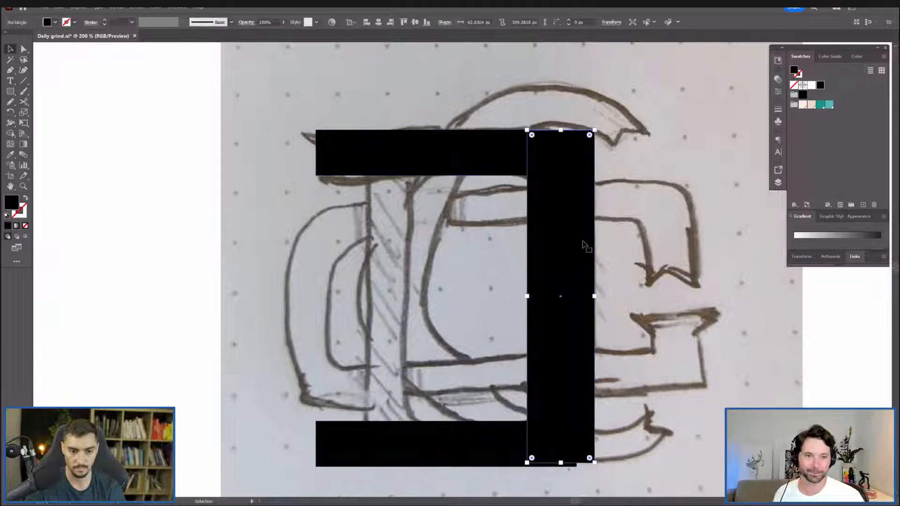
key(Delete)
Duplicate the top bar, rotate the copy upright onto the right stem, and stretch it to about 313 px to meet the bottom bar.
drag(493, 156, 492, 253)
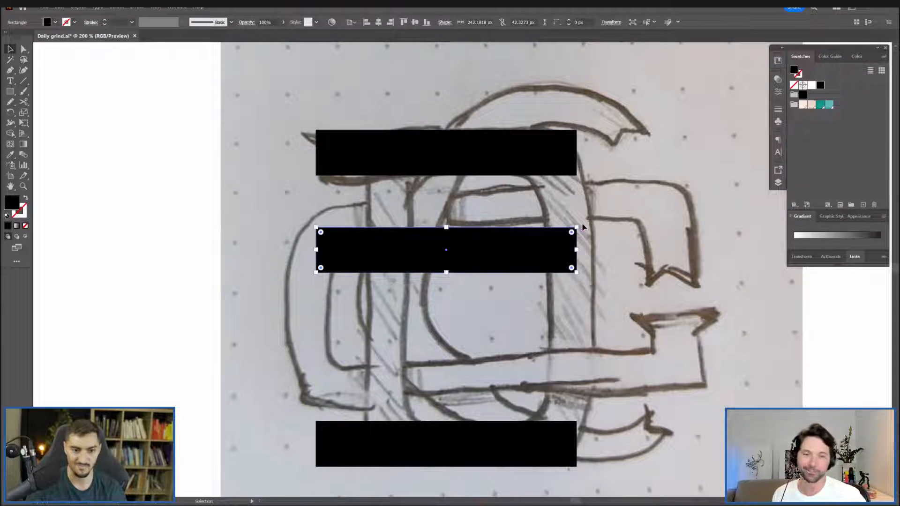
drag(580, 225, 583, 187)
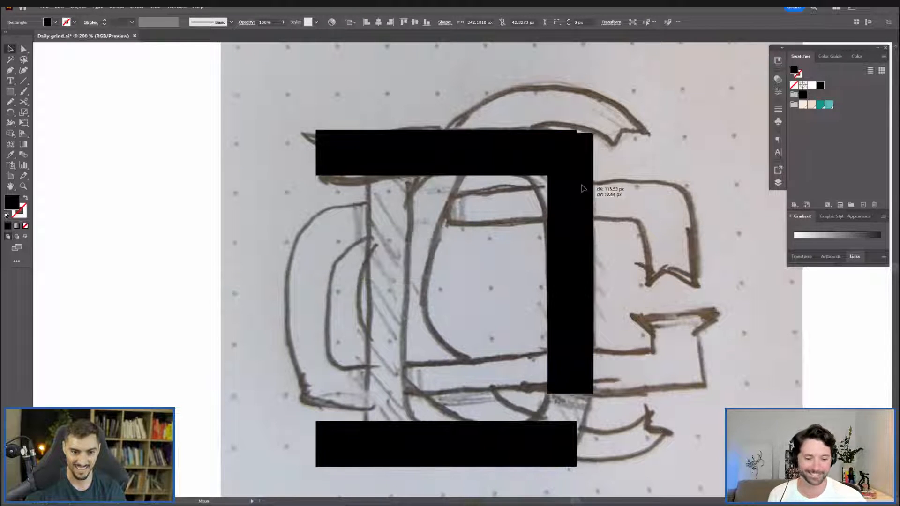
drag(571, 389, 571, 467)
click(530, 157)
click(573, 164)
drag(598, 127, 678, 317)
drag(667, 297, 583, 153)
key(ctrl+z)
key(ctrl+z)
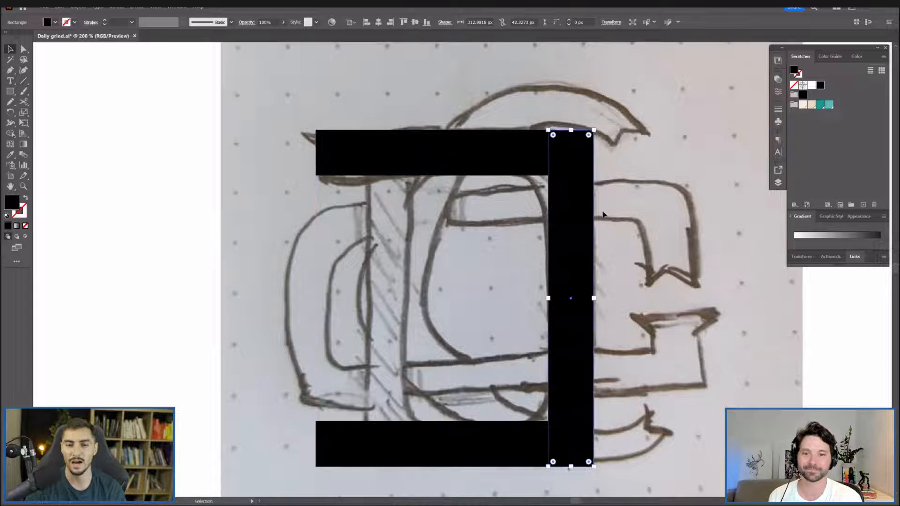
Widen the D's right stem outward to about 52 px.
drag(592, 300, 605, 301)
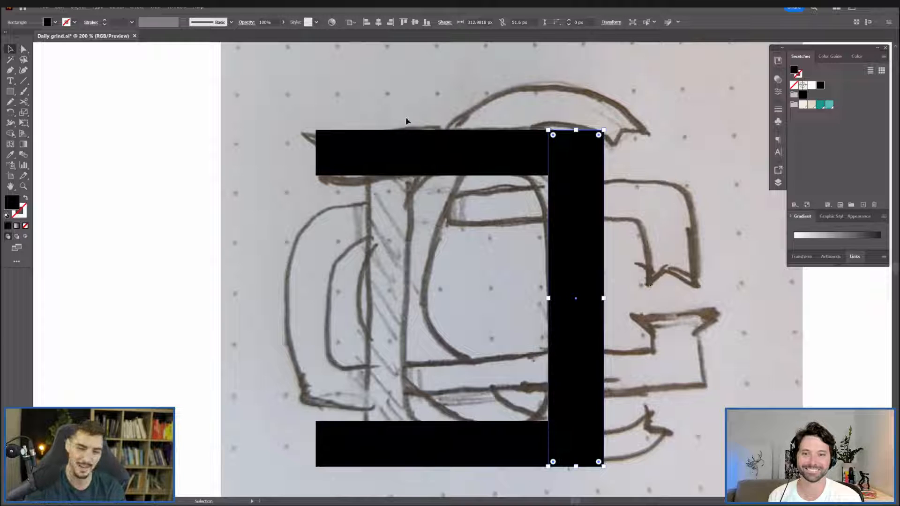
click(389, 96)
drag(496, 164, 525, 137)
scroll(525, 135, down, 1)
drag(628, 109, 523, 394)
click(650, 156)
drag(649, 155, 493, 390)
click(508, 323)
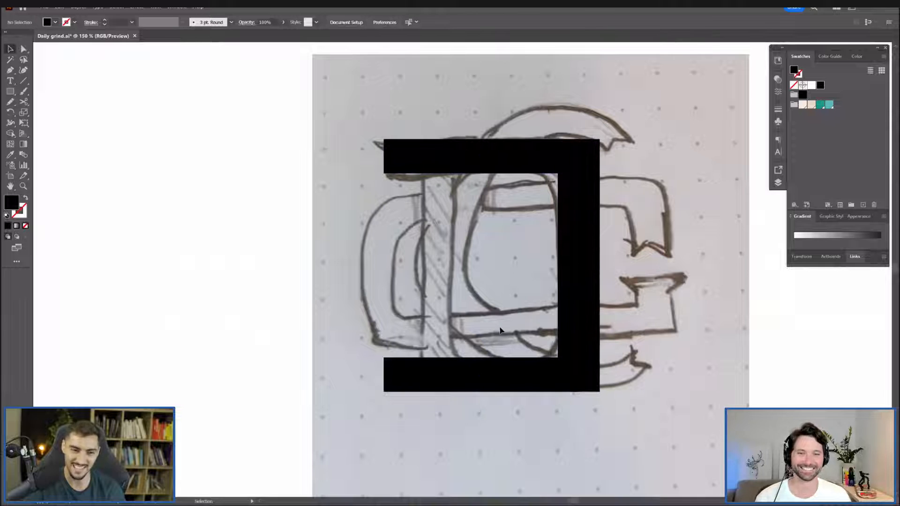
Duplicate the right stem as a shorter left stem and trim the bottom bar to about 197 px to end at its outer edge.
drag(580, 229, 442, 233)
drag(442, 141, 456, 225)
click(404, 374)
drag(385, 375, 422, 375)
Turn off Snap to Point and line up the left stem's outer edge with the end of the bottom bar.
click(156, 7)
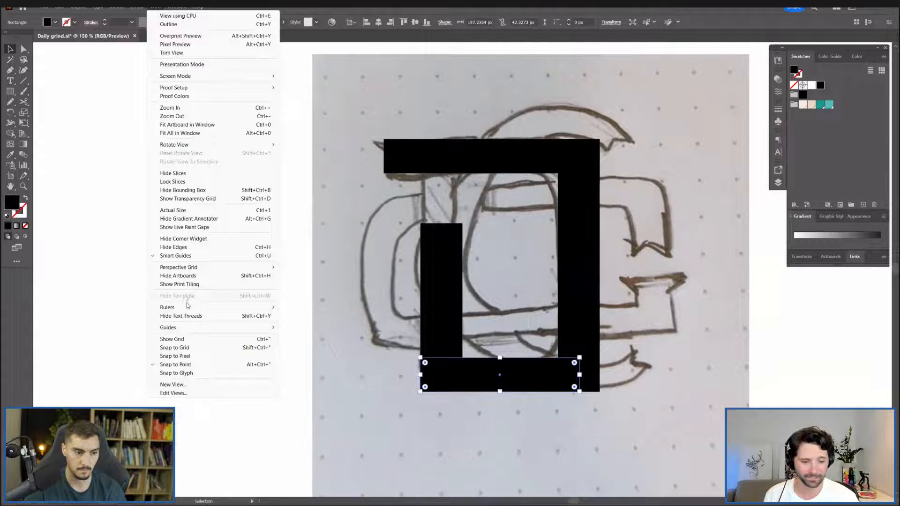
click(200, 365)
click(432, 411)
scroll(433, 411, up, 3)
click(441, 323)
mouse_move(399, 314)
mouse_down()
mouse_move(420, 314)
mouse_move(401, 318)
mouse_up()
scroll(377, 334, down, 2)
click(565, 220)
drag(567, 222, 577, 306)
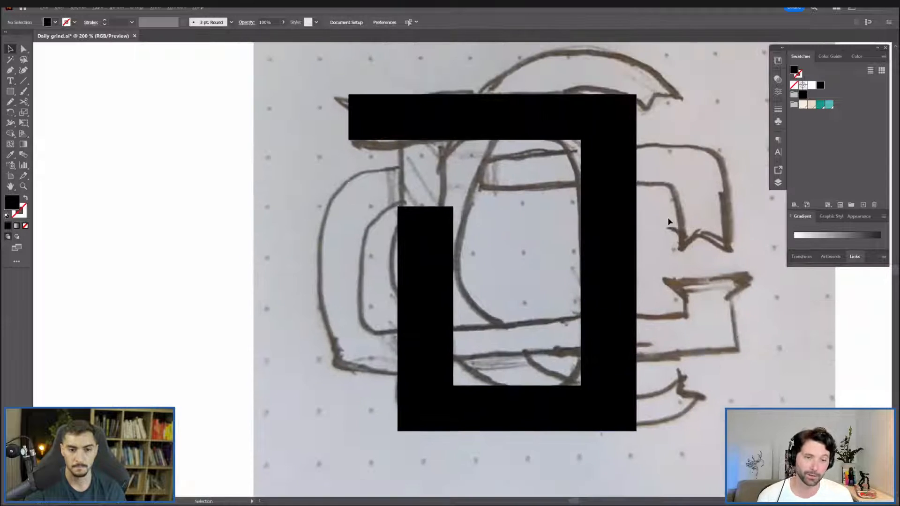
Nudge the left stem and the left end of the bottom bar slightly outward together.
scroll(669, 223, down, 1)
key(a)
drag(496, 363, 452, 428)
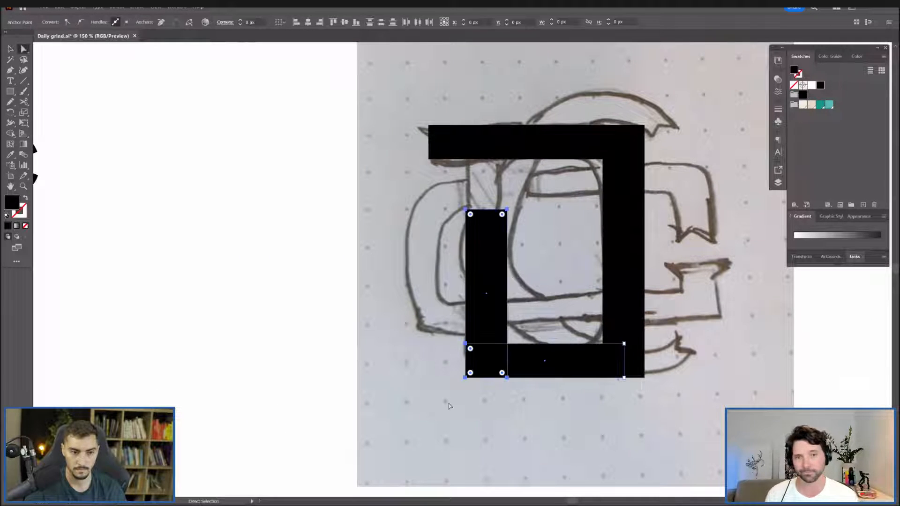
key(Left)
key(Left)
key(Left)
key(Left)
key(Left)
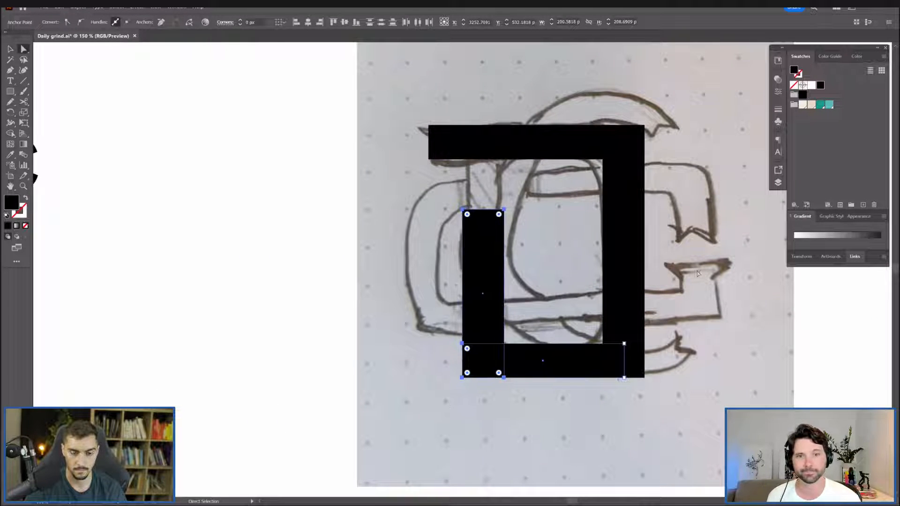
key(v)
click(699, 273)
Swap fill and stroke on the D's bars so they are unfilled with 1 pt black outlines.
drag(729, 237, 716, 246)
scroll(657, 193, up, 1)
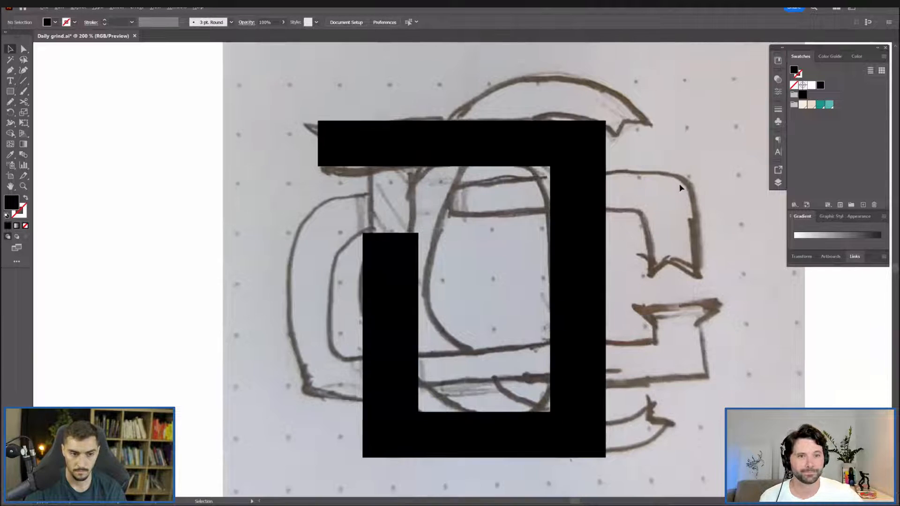
click(431, 381)
key(shift+x)
click(670, 199)
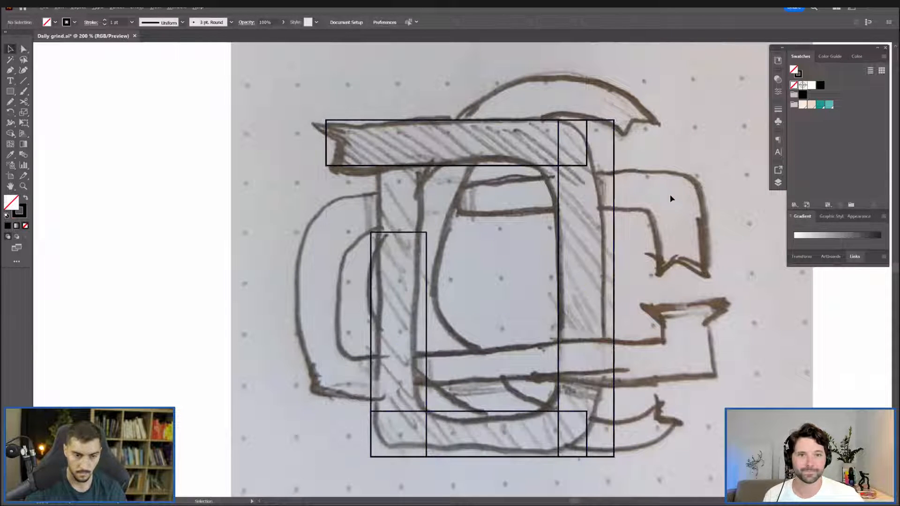
Ungroup the outlined bars of the D and select the top bar on its own.
scroll(671, 199, down, 1)
drag(397, 412, 461, 375)
key(ctrl+shift+g)
click(696, 154)
scroll(528, 115, up, 1)
click(522, 192)
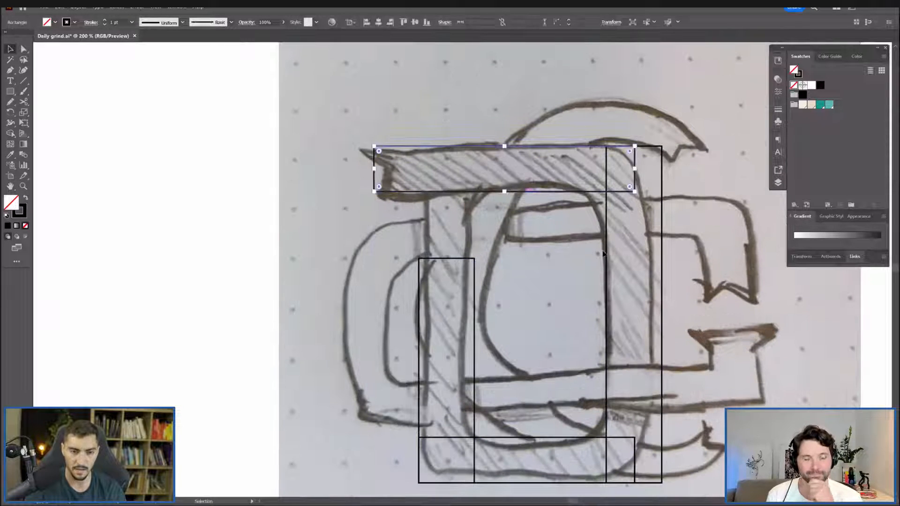
Swap fill and stroke on all of the D's bars so they are solid black without outlines.
drag(546, 284, 525, 253)
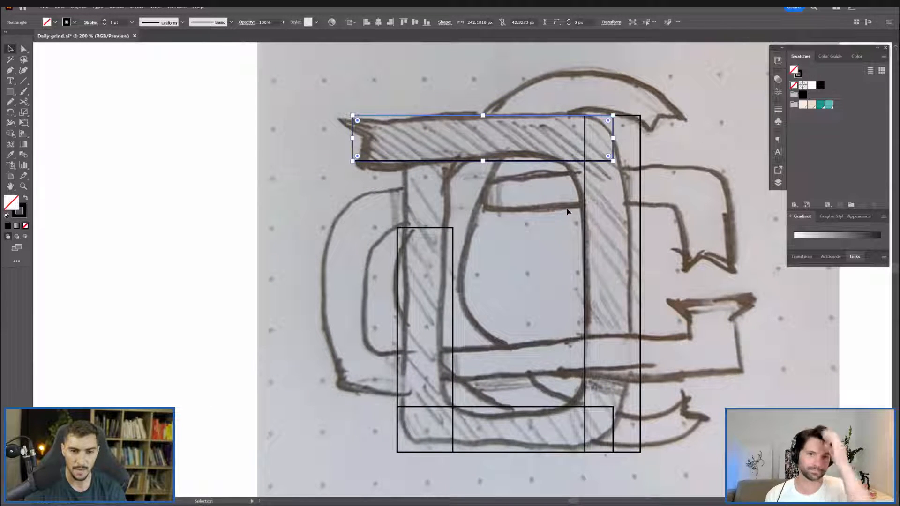
key(shift+x)
key(ctrl+z)
key(ctrl+a)
key(shift+x)
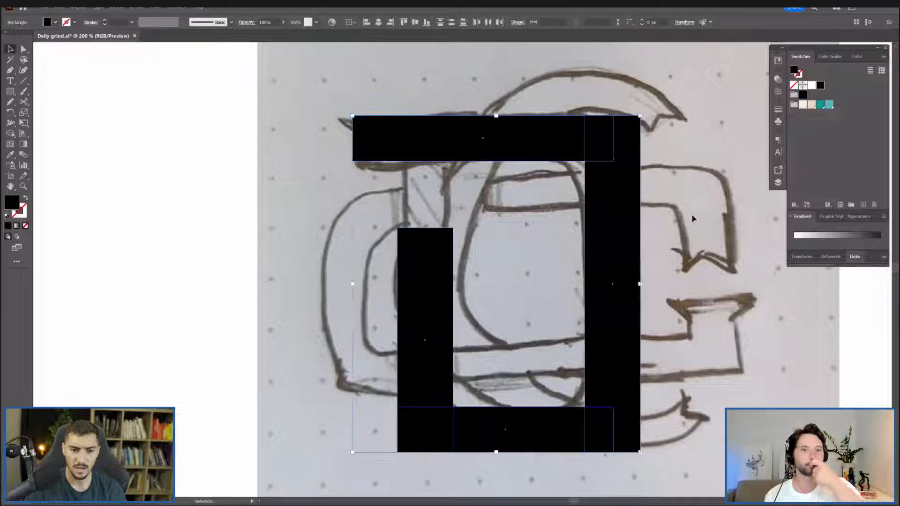
Extend the D's left stem upward until it meets the top bar, and clear the selection.
click(427, 190)
click(406, 262)
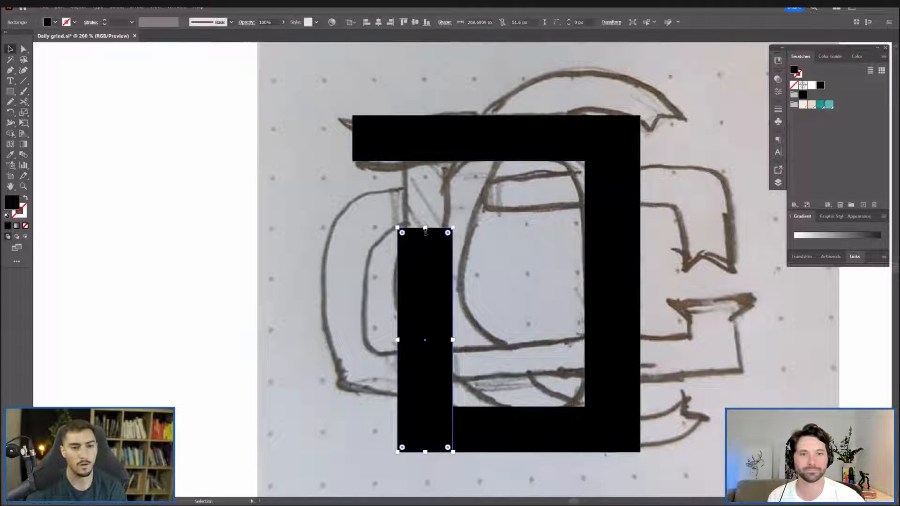
drag(425, 228, 425, 154)
scroll(687, 230, down, 2)
key(ctrl+a)
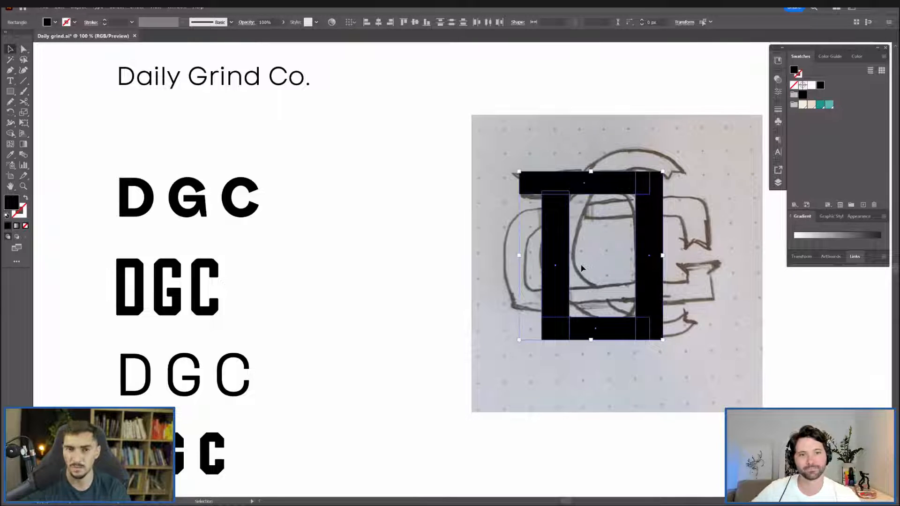
key(Tab)
scroll(680, 120, up, 2)
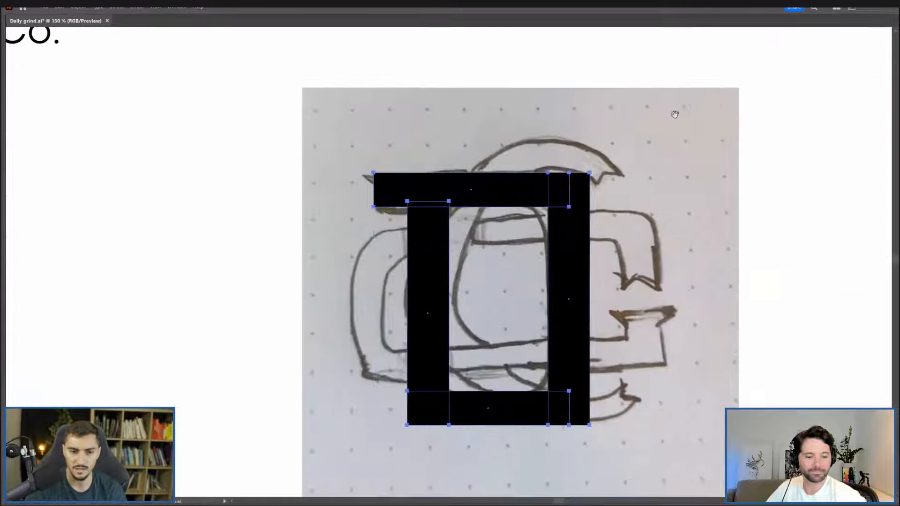
click(682, 243)
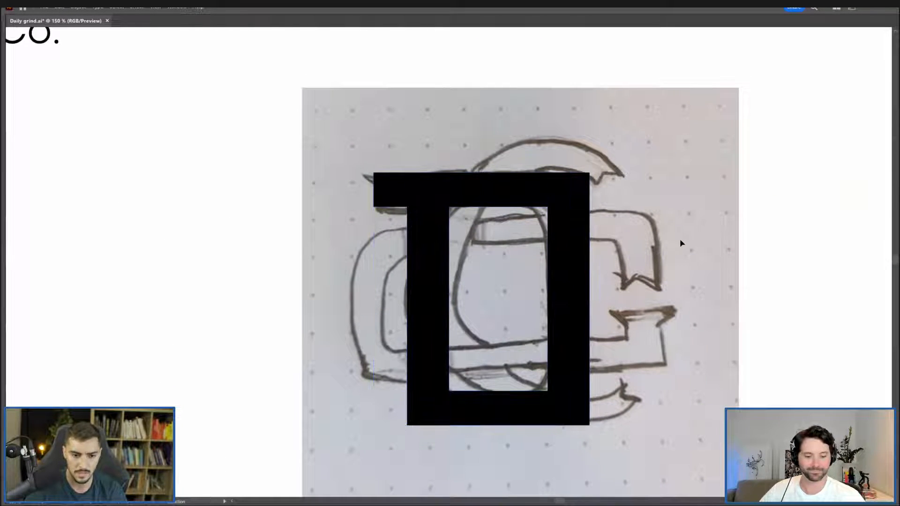
Build the C's horizontal bars by copying the D's top bar just below it, lengthening it past the right stem, and copying it lower down.
drag(502, 189, 502, 232)
drag(576, 231, 655, 232)
click(425, 237)
drag(482, 246, 509, 367)
click(489, 264)
scroll(476, 343, up, 1)
scroll(496, 331, down, 1)
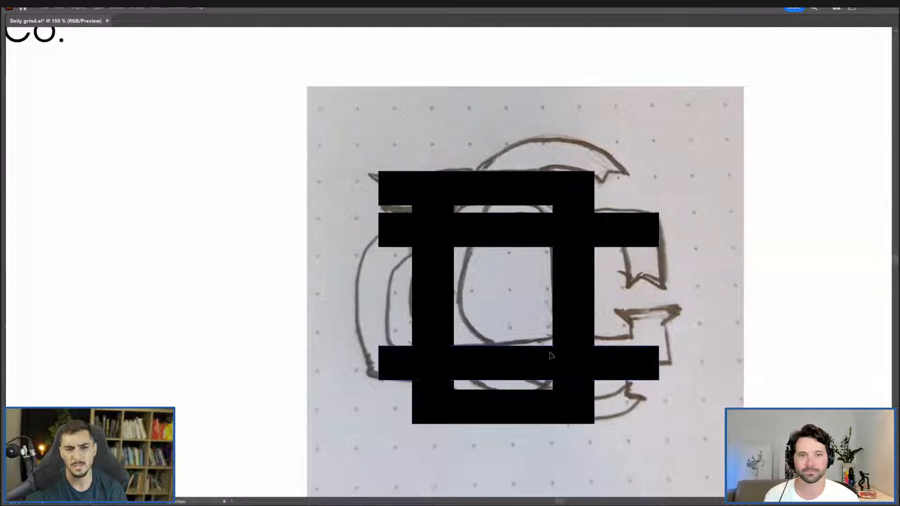
Copy the D's left stem outward as the C's stem and shorten it to span the C's two bars.
click(418, 271)
drag(426, 271, 379, 271)
drag(379, 201, 380, 213)
drag(379, 424, 385, 379)
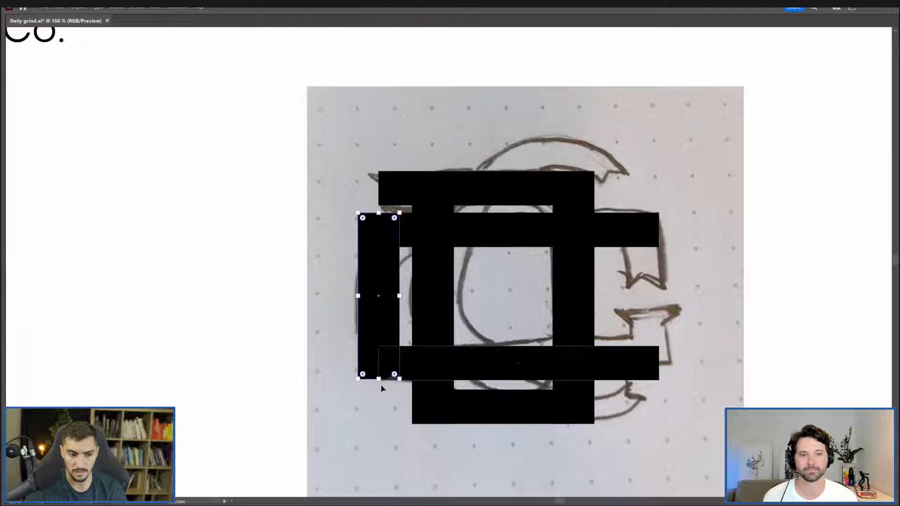
scroll(374, 394, up, 4)
drag(393, 337, 393, 340)
scroll(394, 365, down, 4)
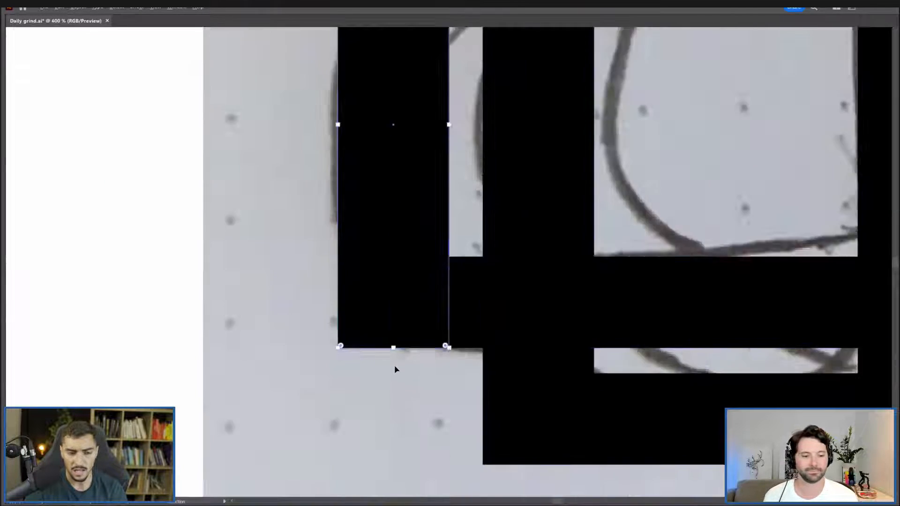
drag(396, 233, 415, 233)
key(ctrl+z)
click(333, 202)
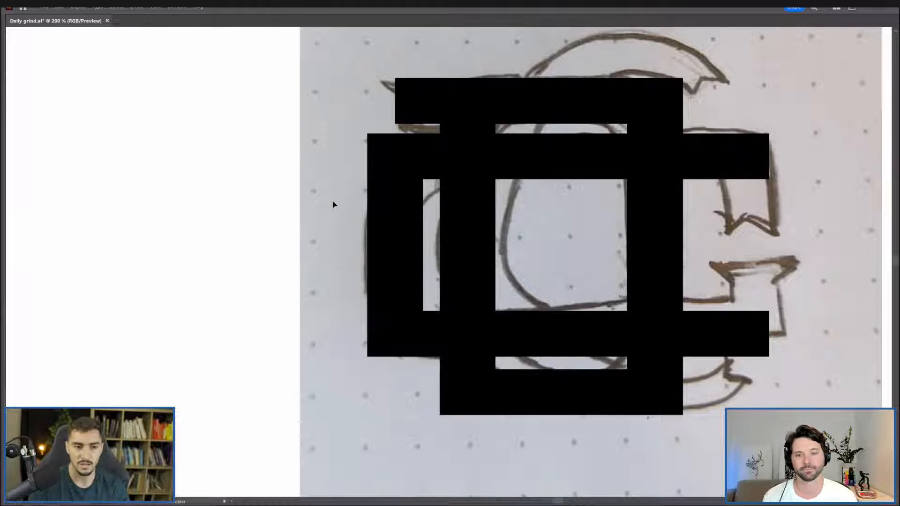
Nudge the C's stem slightly outward to match the sketch.
click(405, 166)
mouse_move(385, 209)
mouse_down()
mouse_move(369, 211)
mouse_move(386, 213)
mouse_move(383, 203)
mouse_up()
click(351, 202)
click(394, 190)
key(Left)
key(Left)
key(Left)
key(Left)
key(Left)
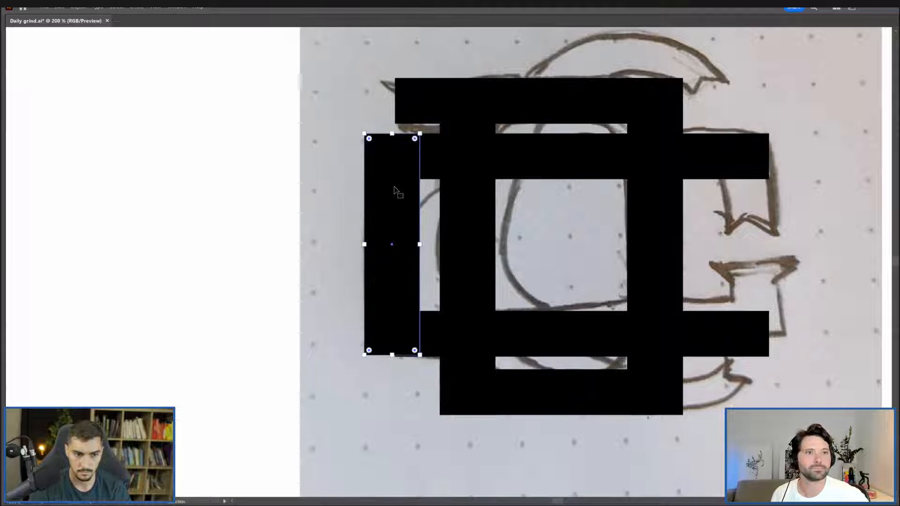
Line up the upper and lower ends of the C's stem exactly with the outer edges of its bars.
key(Down)
scroll(447, 78, up, 4)
drag(210, 305, 211, 301)
key(space)
drag(261, 399, 481, 93)
drag(441, 422, 521, 175)
scroll(497, 235, up, 3)
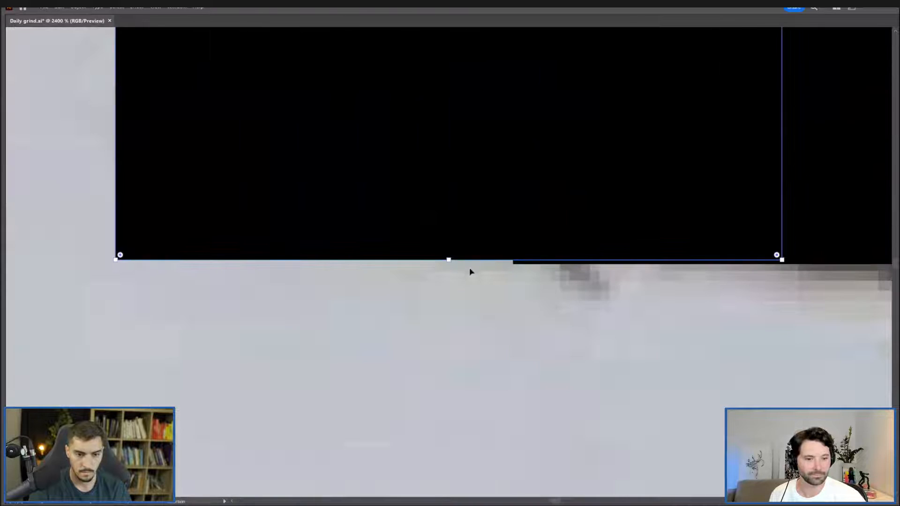
drag(448, 260, 448, 264)
scroll(449, 264, down, 9)
click(534, 211)
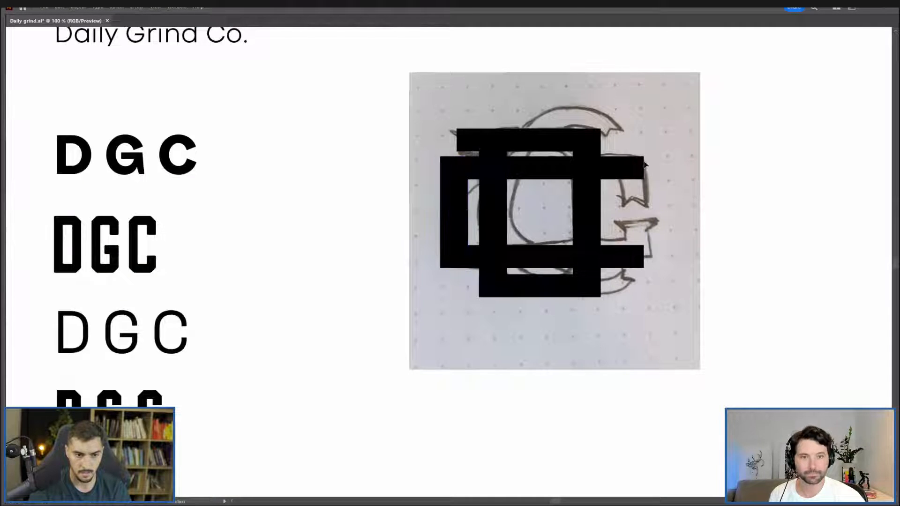
scroll(461, 160, up, 6)
scroll(438, 153, down, 4)
key(space)
drag(528, 142, 486, 152)
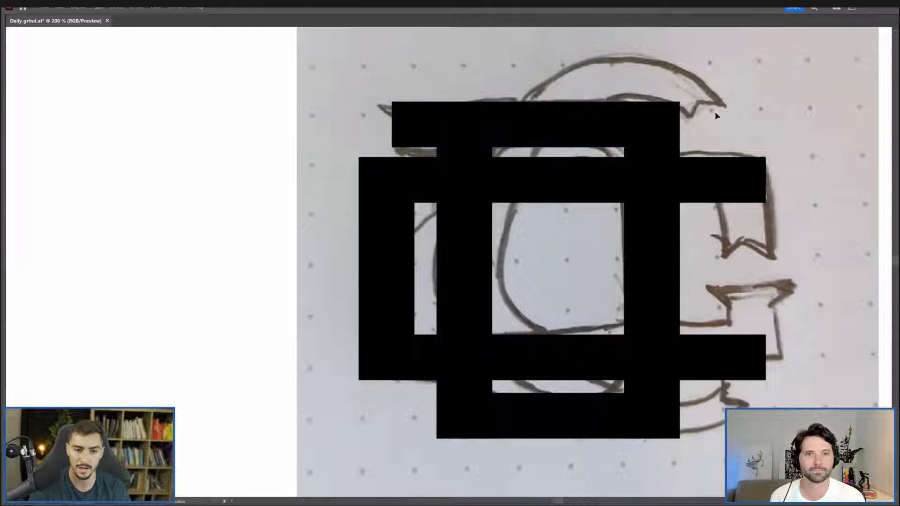
drag(754, 148, 672, 222)
drag(673, 218, 673, 211)
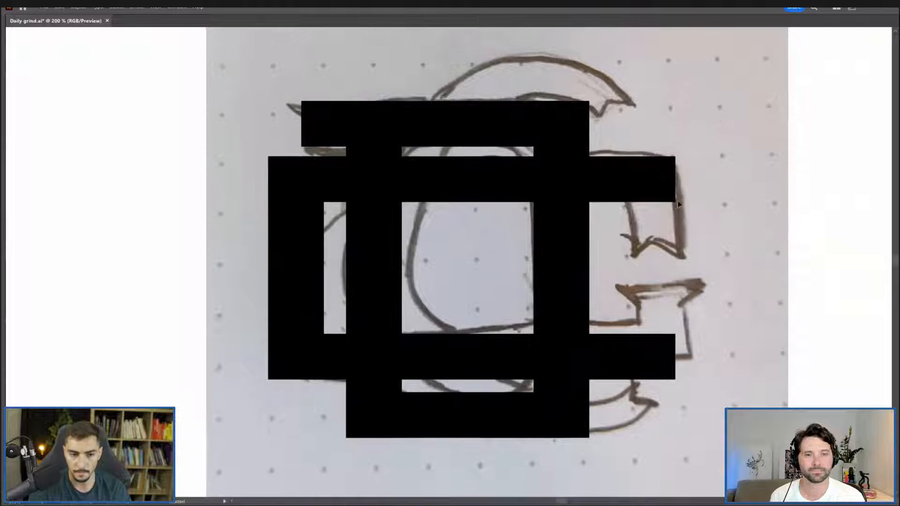
scroll(677, 201, down, 2)
click(623, 196)
shift+click(486, 220)
shift+click(547, 277)
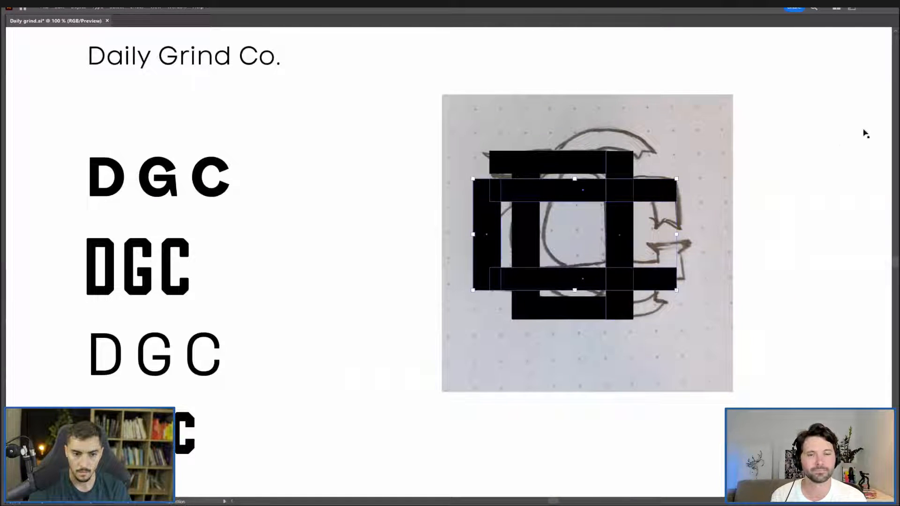
Unlock Layer 2, set the sketch image's opacity to 70%, and lock the layer again.
key(Tab)
click(697, 95)
key(F7)
click(675, 190)
click(664, 151)
click(554, 107)
click(557, 121)
scroll(91, 22, down, 6)
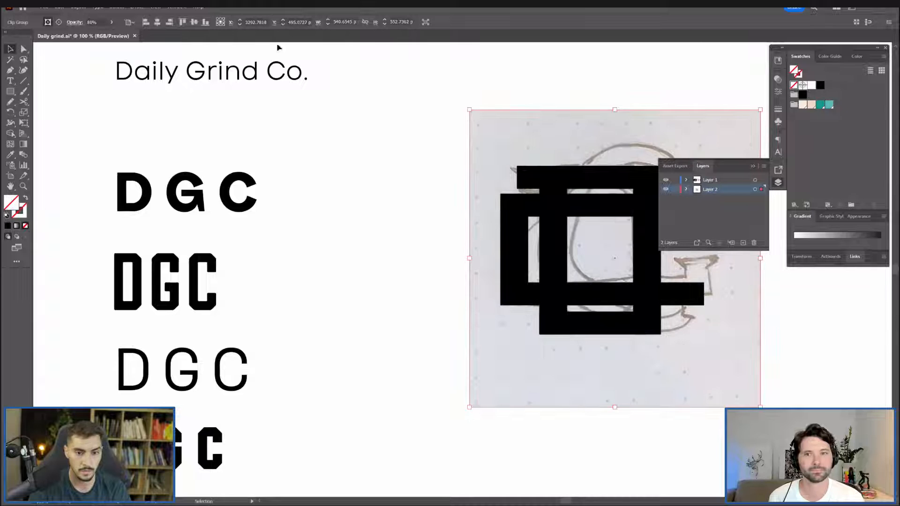
drag(347, 80, 213, 101)
scroll(103, 24, down, 1)
click(504, 128)
click(520, 150)
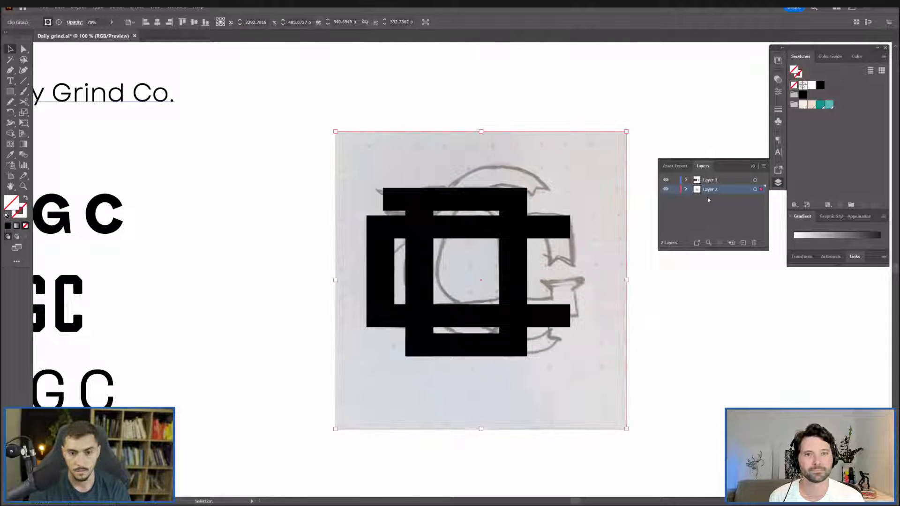
click(675, 189)
Fill the three bars of the C with a dark grey tint of black.
scroll(559, 235, up, 1)
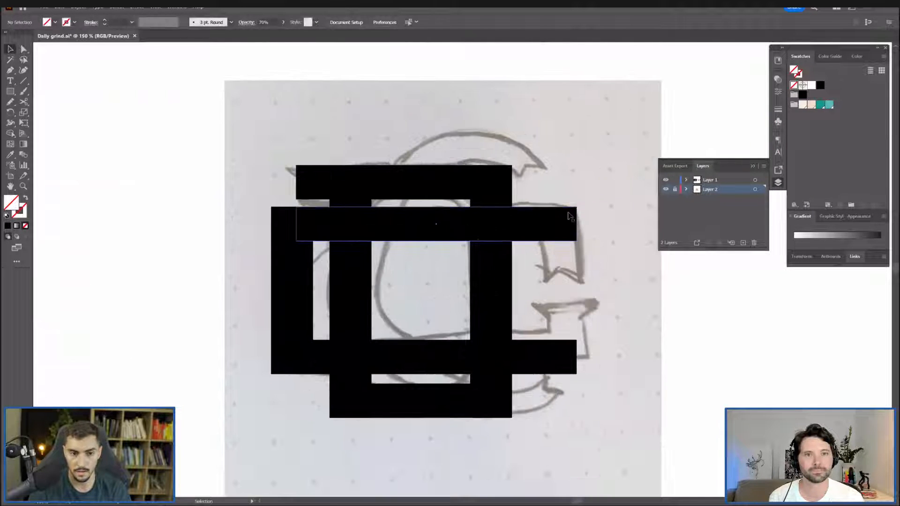
click(573, 216)
shift+click(302, 280)
shift+click(381, 353)
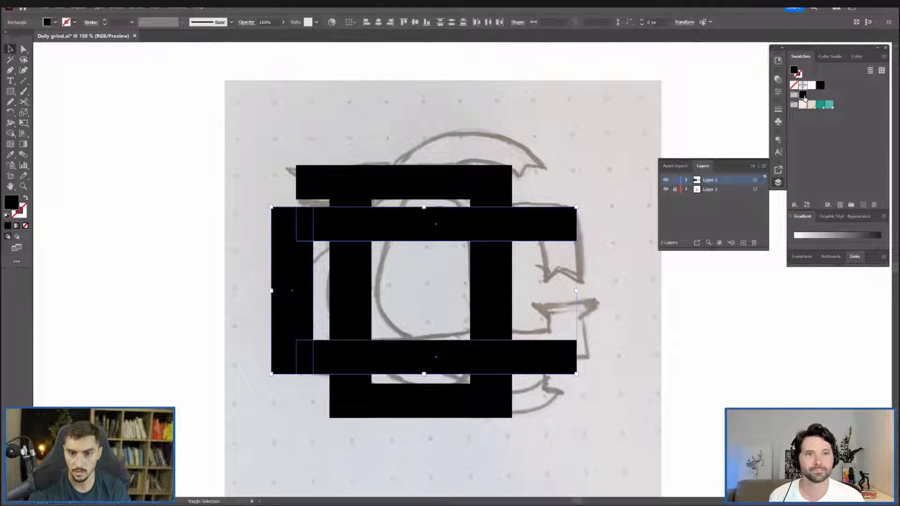
click(830, 56)
click(868, 97)
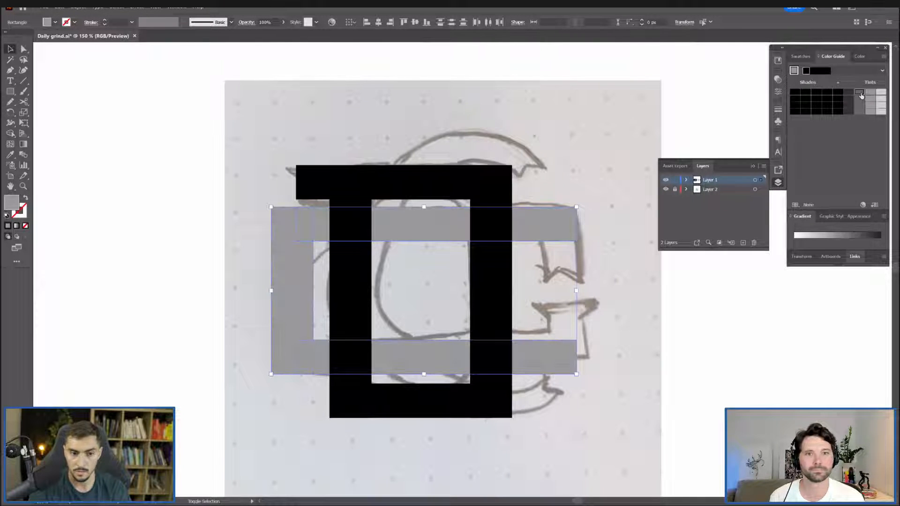
click(860, 93)
click(625, 134)
scroll(623, 136, down, 2)
scroll(618, 134, up, 2)
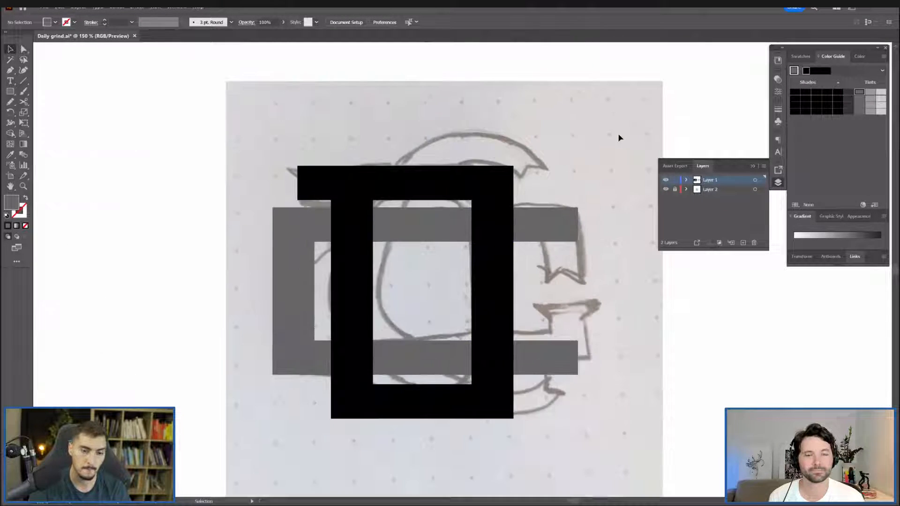
Draw a small teal spacer rectangle filling the gap between the D's top bar and the C's upper bar.
key(Tab)
drag(630, 125, 645, 119)
drag(634, 173, 800, 169)
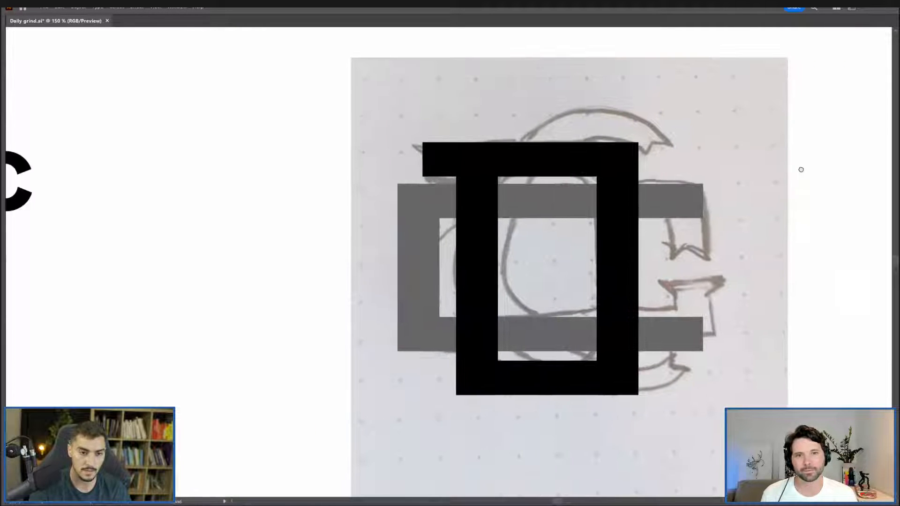
scroll(746, 178, down, 2)
scroll(681, 161, up, 2)
click(567, 372)
scroll(560, 255, up, 1)
key(ctrl+shift+a)
key(m)
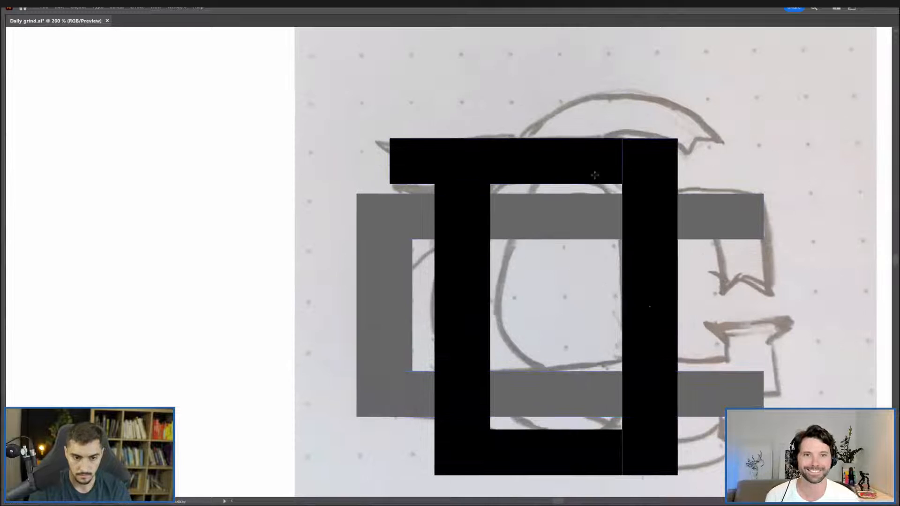
drag(586, 184, 527, 195)
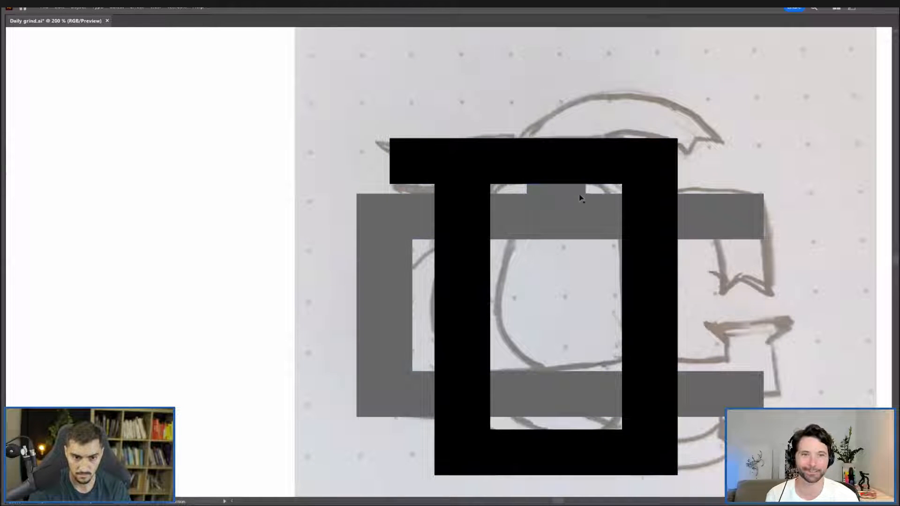
key(Tab)
click(820, 106)
key(Tab)
Place the teal spacer on top of the D's bottom bar and move the C's lower bar down to meet it.
drag(581, 209, 580, 419)
key(ctrl+z)
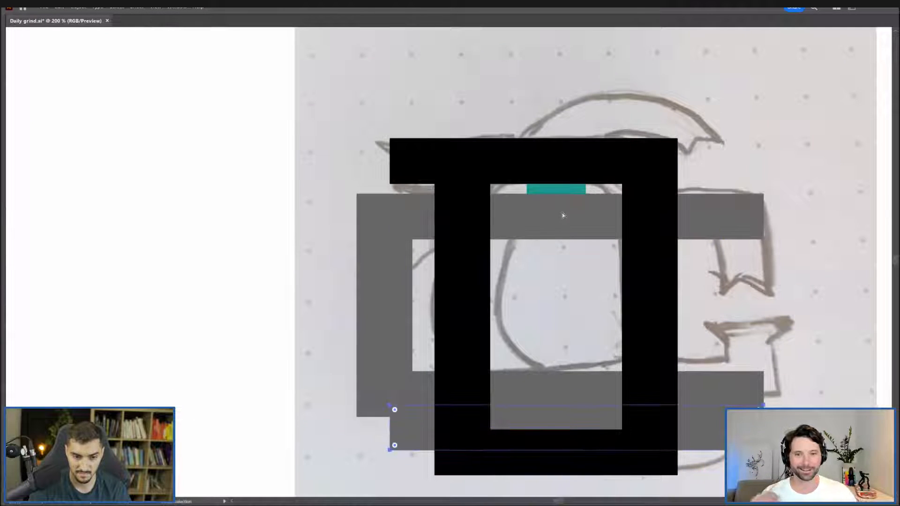
drag(566, 194, 563, 426)
scroll(562, 425, up, 2)
click(221, 367)
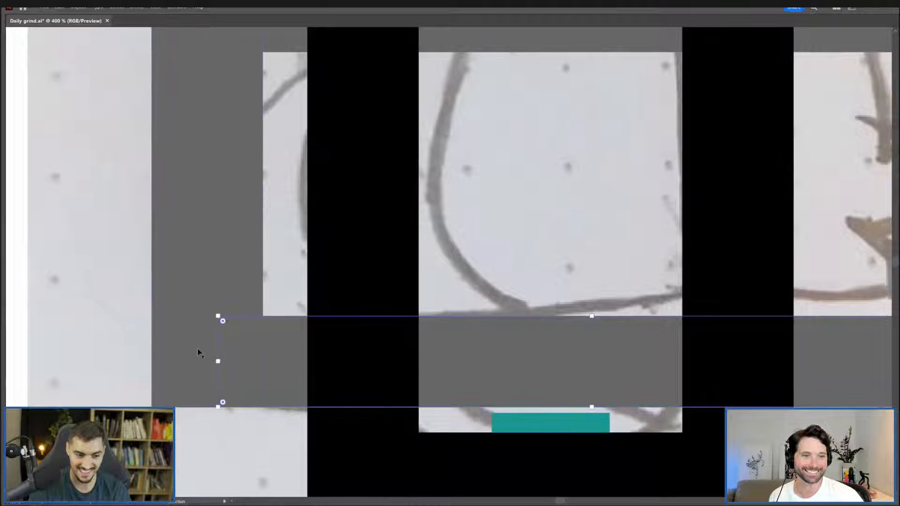
click(628, 263)
drag(572, 351, 572, 357)
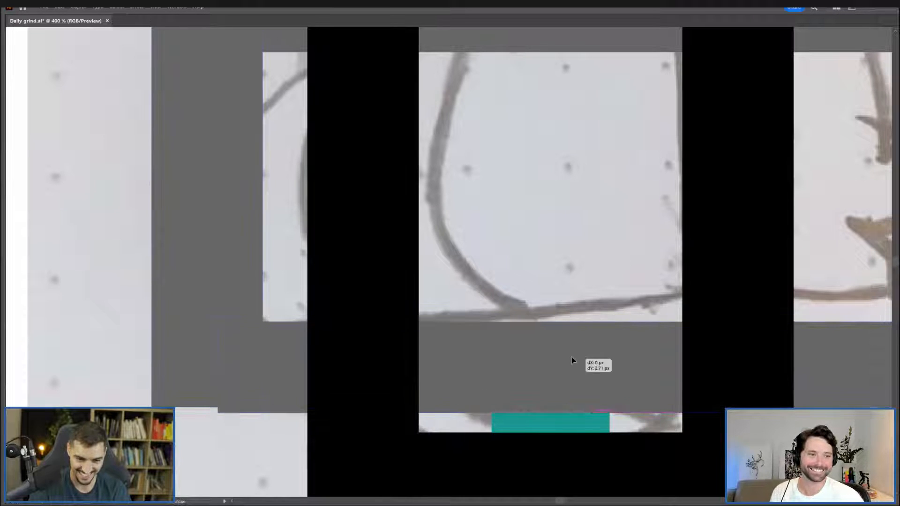
Extend the C's stem down to the lower edge of its bottom bar.
click(206, 390)
drag(208, 407, 208, 413)
scroll(274, 397, down, 1)
Check the upper and lower gaps between the letters with the teal spacer and delete it.
click(459, 422)
shift+click(490, 69)
scroll(525, 153, down, 1)
scroll(498, 338, up, 5)
drag(513, 317, 551, 304)
key(ctrl+z)
scroll(551, 304, down, 6)
scroll(549, 60, up, 4)
scroll(548, 62, up, 1)
drag(636, 426, 566, 217)
scroll(625, 288, down, 5)
key(Delete)
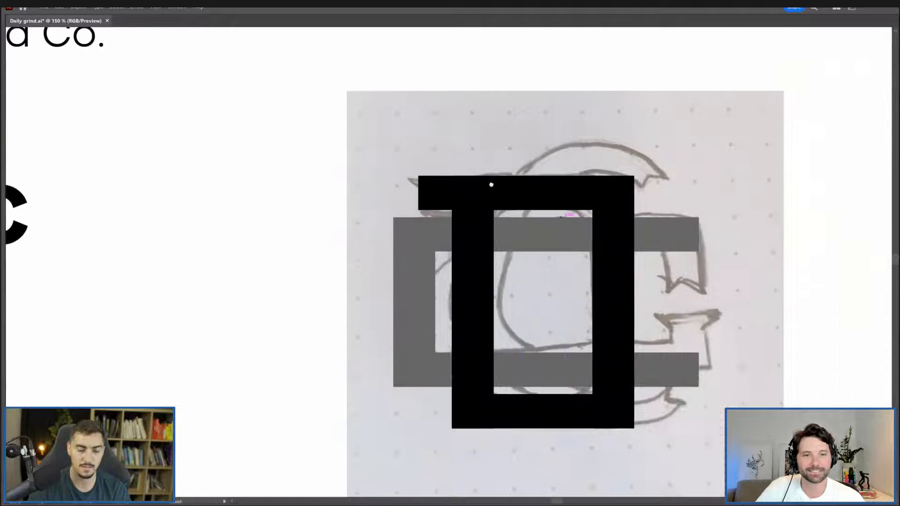
drag(491, 186, 440, 162)
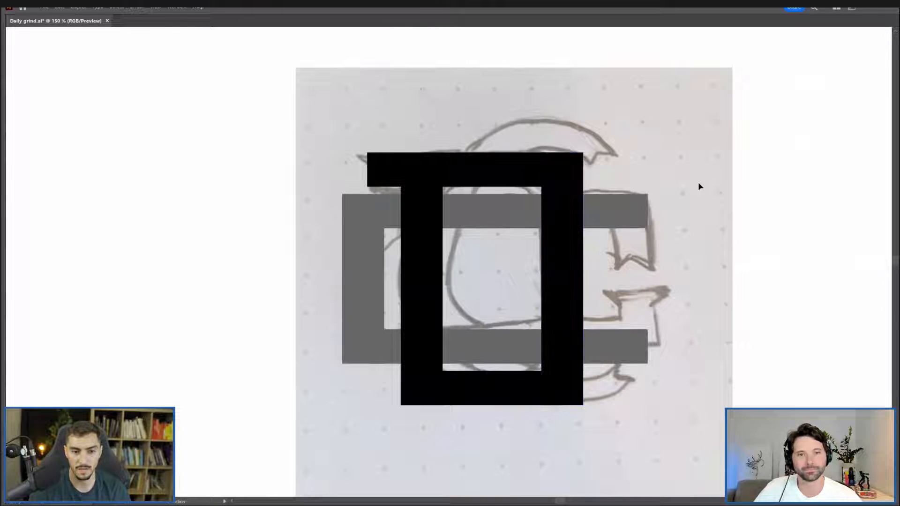
scroll(683, 228, up, 1)
drag(527, 197, 626, 277)
drag(652, 425, 648, 349)
key(ctrl+z)
key(ctrl+z)
key(ctrl+shift+z)
Copy the C's stem to the open end of its upper bar and shorten it into a downward terminal.
drag(259, 214, 612, 221)
key(shift+Left)
key(shift+Left)
key(ctrl+z)
key(ctrl+z)
drag(607, 335, 618, 202)
key(ctrl+plus)
drag(770, 132, 853, 148)
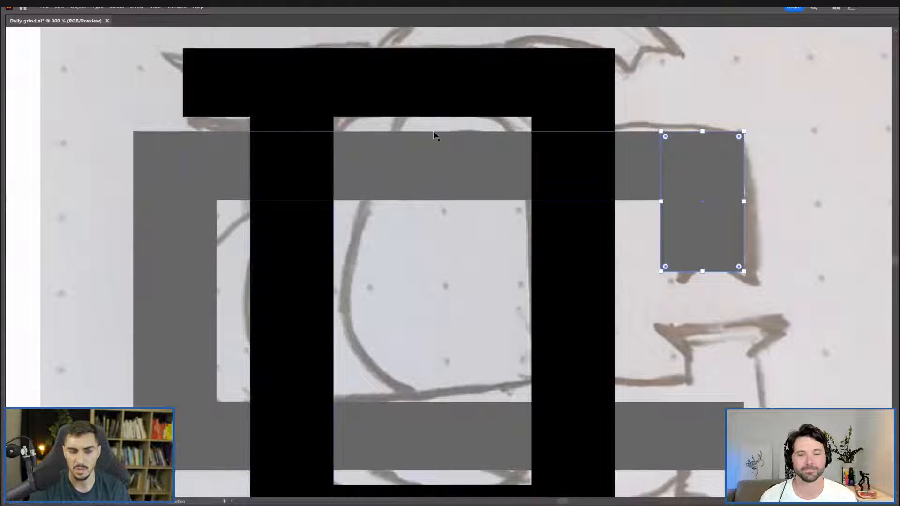
click(736, 94)
drag(754, 118, 653, 116)
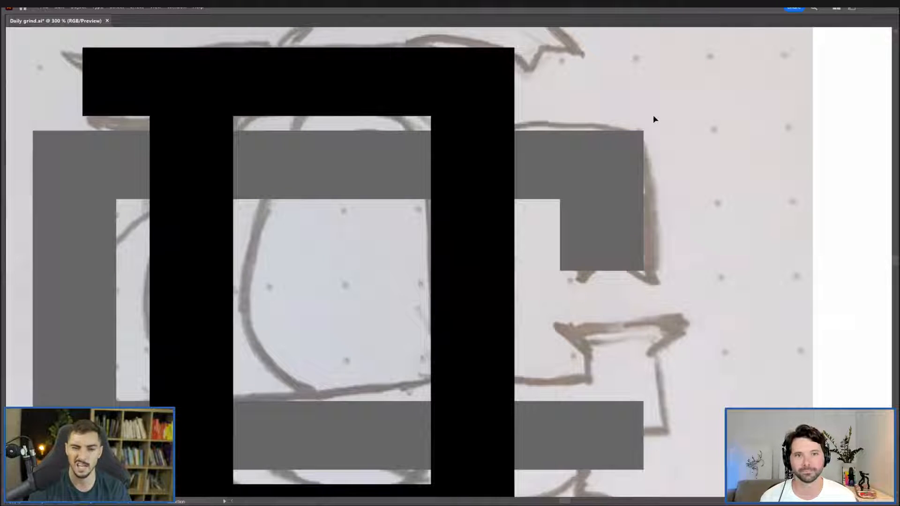
Copy the C's upper terminal down onto the open end of its lower bar.
drag(730, 289, 725, 255)
drag(625, 199, 626, 402)
click(696, 243)
key(ctrl+minus)
scroll(758, 282, down, 1)
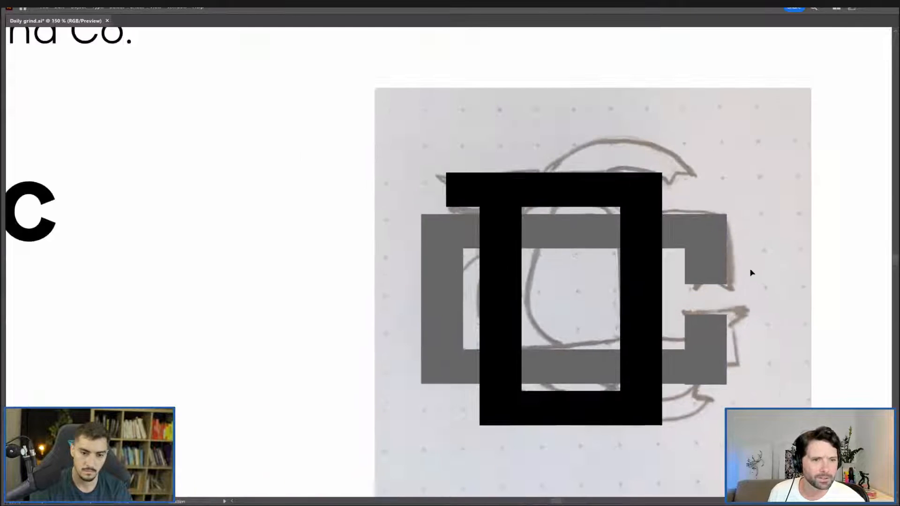
drag(757, 252, 697, 235)
scroll(622, 306, up, 2)
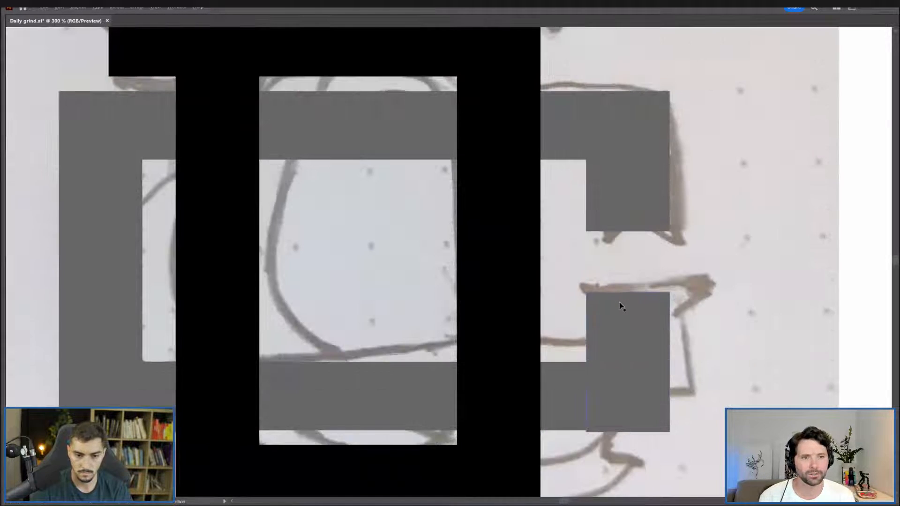
scroll(661, 288, down, 1)
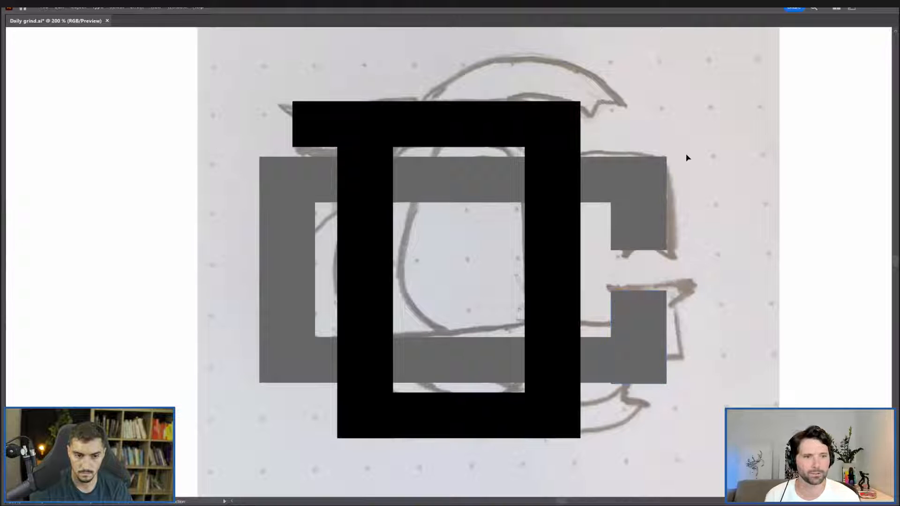
Align the lower edge of the C's lower terminal with the lower edge of its bottom bar.
scroll(647, 379, up, 3)
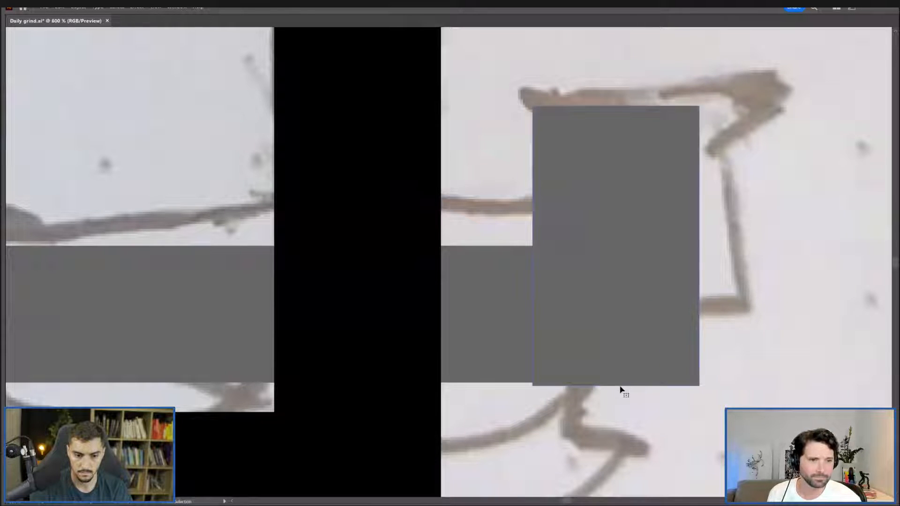
mouse_move(618, 386)
mouse_down()
mouse_move(616, 368)
mouse_move(615, 383)
mouse_up()
click(748, 361)
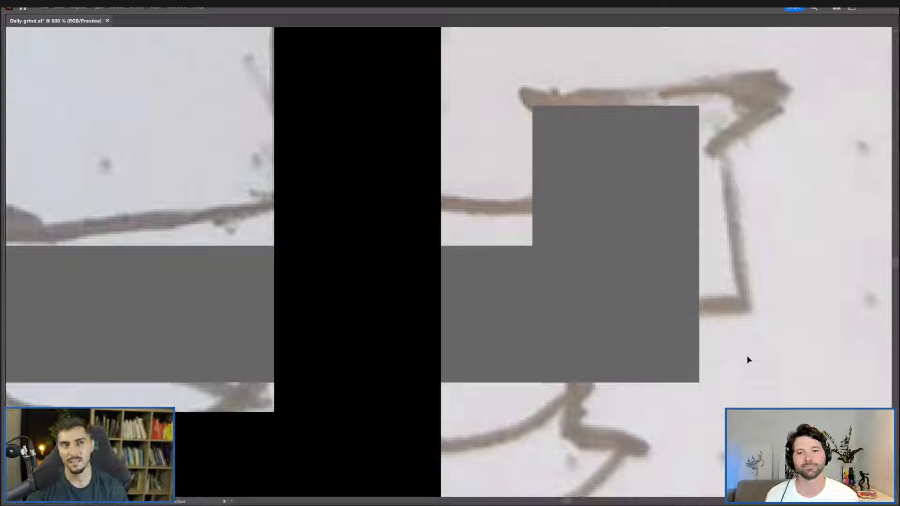
Nudge the C's two terminals and the open ends of its bars slightly inward to narrow the letter.
scroll(832, 199, down, 2)
drag(831, 197, 693, 336)
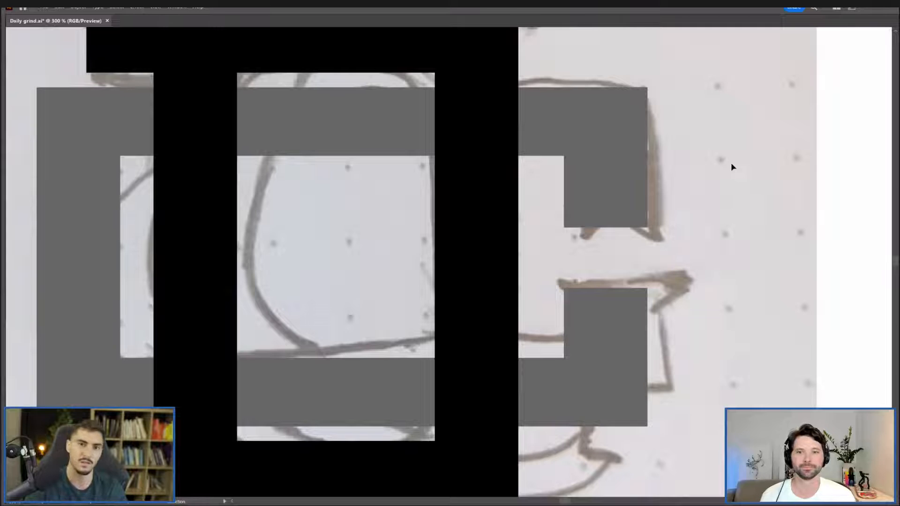
scroll(738, 183, down, 2)
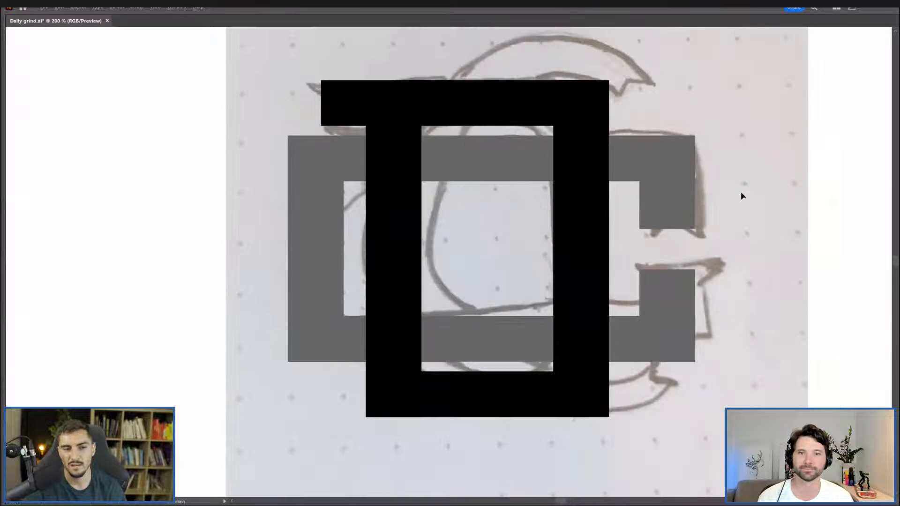
drag(755, 189, 669, 212)
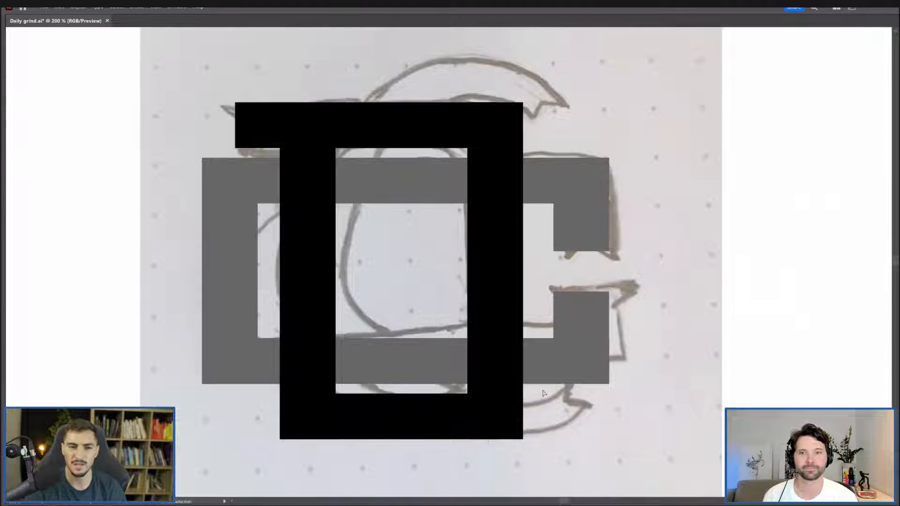
click(571, 339)
key(Left)
key(Left)
key(Left)
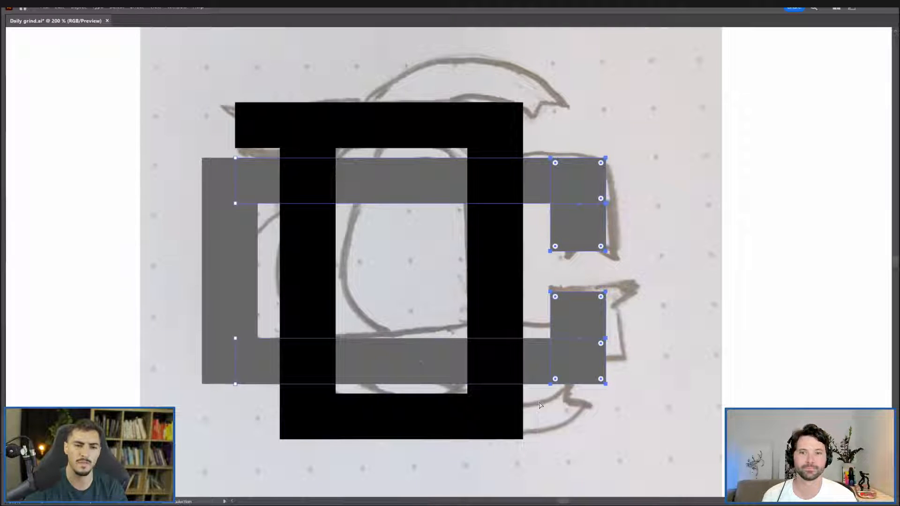
click(721, 258)
Add a text letter "C" above the monogram and match its style to the light DGC font sample.
drag(623, 125, 693, 127)
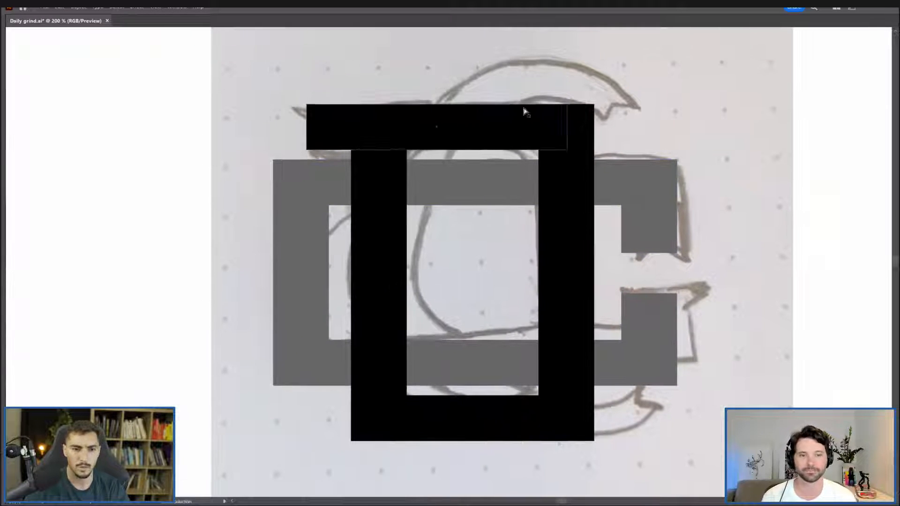
scroll(632, 68, down, 1)
drag(633, 69, 642, 118)
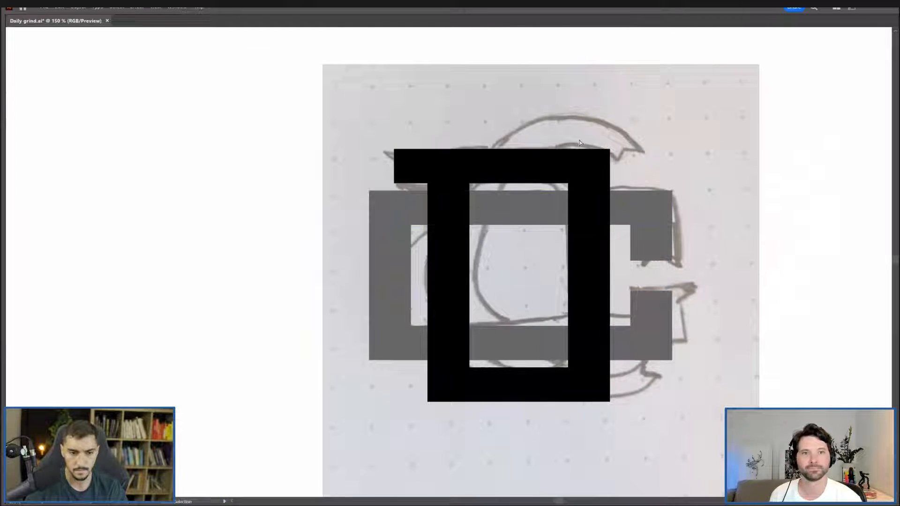
click(551, 124)
text(C)
key(Escape)
key(ctrl+minus)
key(ctrl+minus)
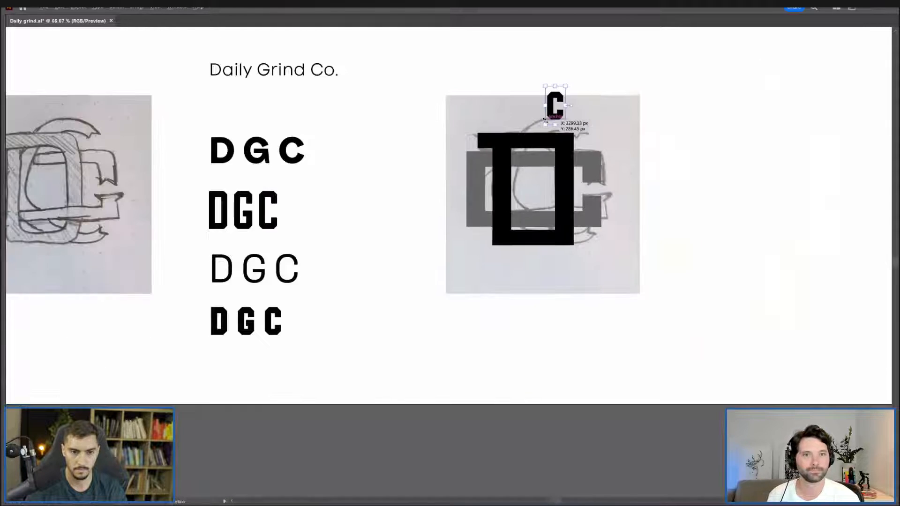
click(270, 274)
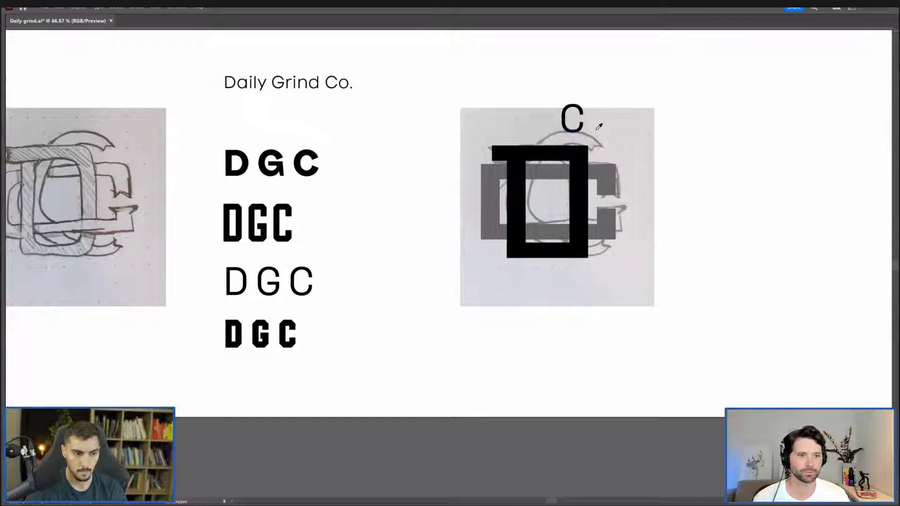
Enlarge the text letter C until it is slightly taller than the D and place it over the monogram.
scroll(600, 122, up, 1)
key(v)
mouse_move(579, 87)
mouse_down()
mouse_move(697, 34)
mouse_move(670, 225)
mouse_move(663, 102)
mouse_up()
mouse_move(634, 225)
mouse_down()
mouse_move(620, 372)
mouse_move(607, 369)
mouse_up()
drag(623, 121, 733, 177)
scroll(603, 207, up, 1)
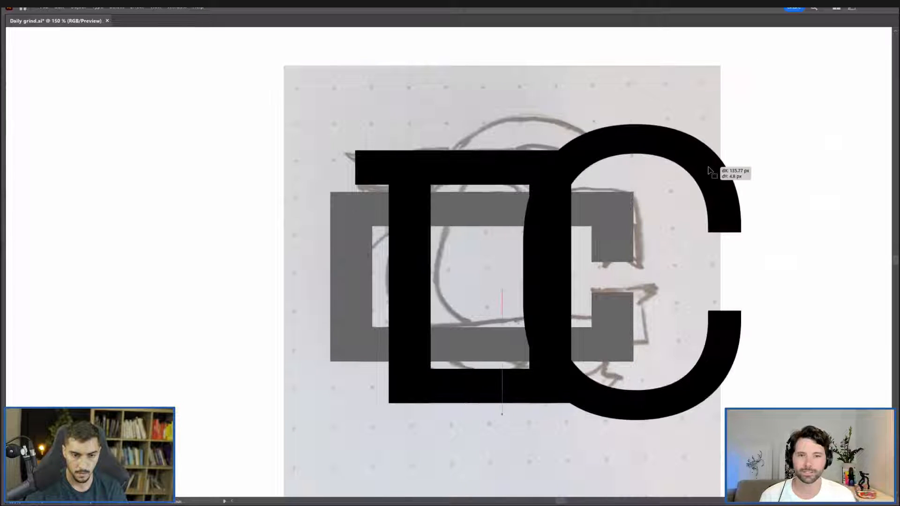
key(ctrl+z)
key(Tab)
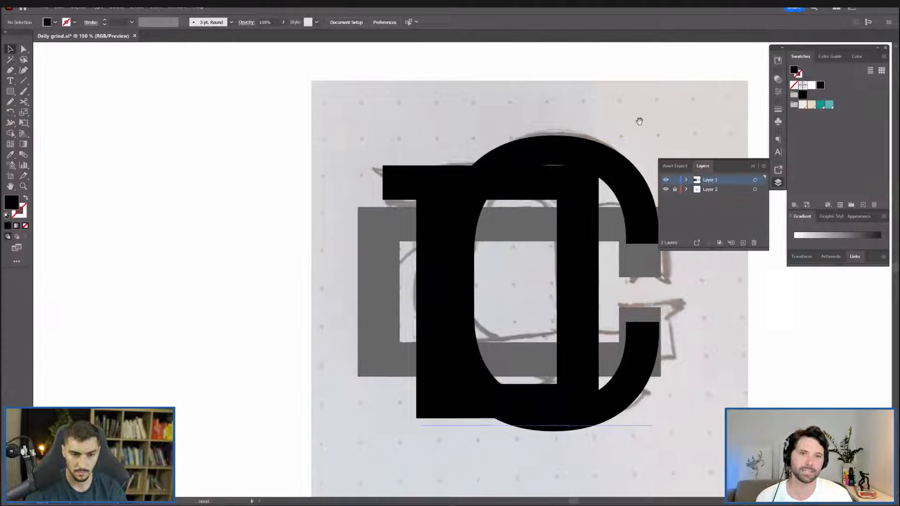
Duplicate the monogram with its overlaid letter C onto the blank area beside the faded sketch.
scroll(589, 128, down, 3)
drag(507, 141, 303, 170)
drag(303, 169, 505, 210)
click(554, 140)
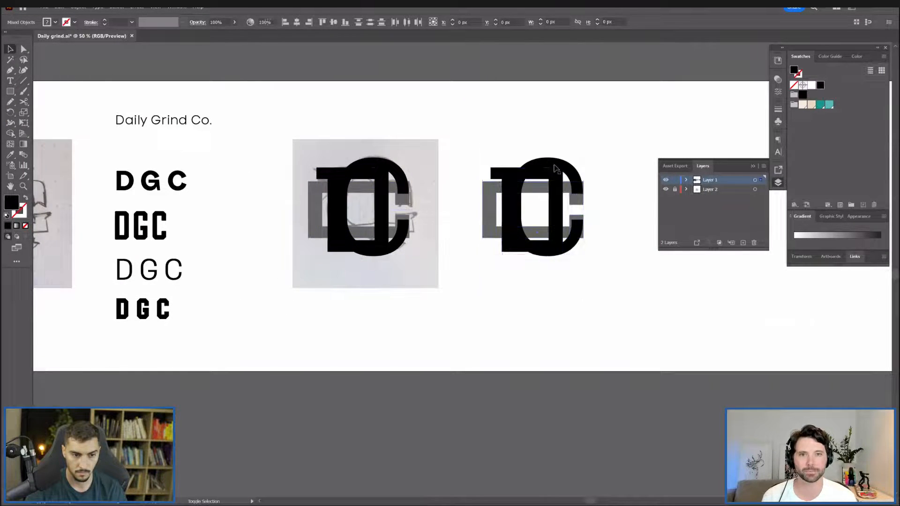
Move the text letter C off the duplicated monogram onto the blank area beside it.
drag(554, 169, 642, 168)
click(572, 130)
click(392, 196)
click(516, 133)
mouse_move(558, 139)
mouse_down()
mouse_move(523, 142)
mouse_move(543, 136)
mouse_up()
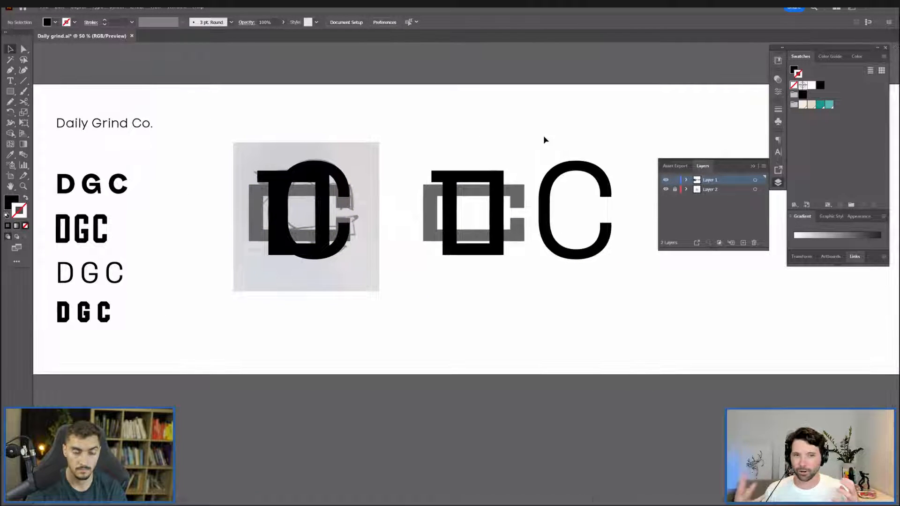
Draw a circle about 471 px wide around the duplicated monogram and turn its fill into a black stroke.
key(Tab)
click(526, 150)
scroll(523, 148, up, 2)
drag(430, 113, 599, 117)
click(599, 117)
click(744, 157)
drag(724, 144, 660, 128)
drag(712, 177, 698, 155)
click(542, 126)
drag(465, 238, 592, 365)
key(shift+x)
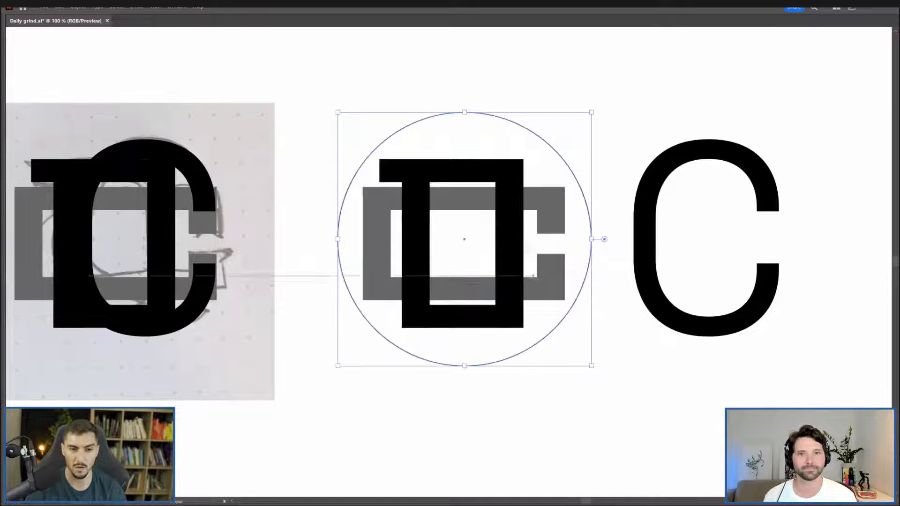
Set the circle's stroke weight to 30 pt and shift the circle sideways over the D.
key(Tab)
click(778, 110)
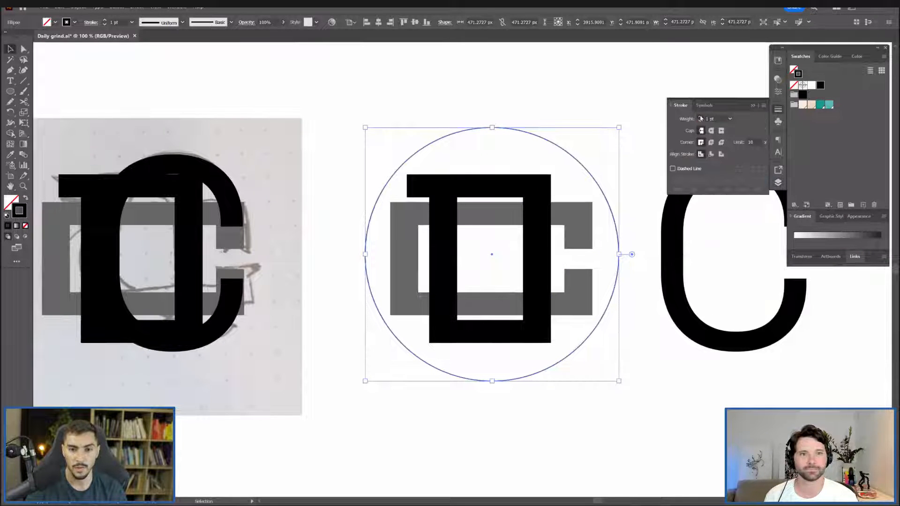
shift+click(701, 116)
shift+click(700, 117)
shift+click(701, 117)
drag(566, 153, 598, 153)
drag(632, 237, 561, 241)
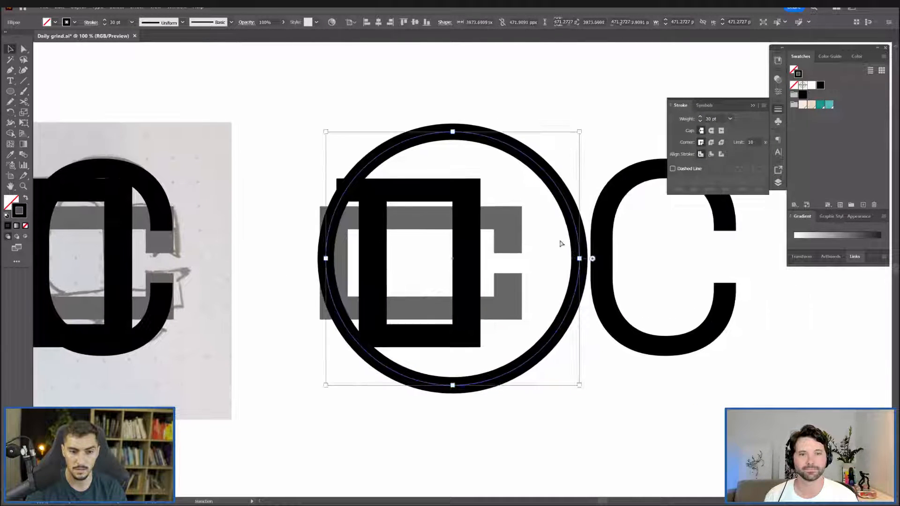
Open the circle into a C-shaped arc by deleting the anchor point on its open side.
key(a)
click(583, 261)
click(580, 260)
click(618, 209)
key(v)
drag(596, 213, 645, 213)
key(a)
drag(598, 242, 575, 268)
key(Delete)
Scale the arc down to about 364 px high and narrow it to about 214 px over the D.
key(v)
drag(446, 127, 522, 125)
mouse_move(467, 132)
mouse_down()
mouse_move(470, 175)
mouse_move(492, 161)
mouse_up()
scroll(486, 167, up, 1)
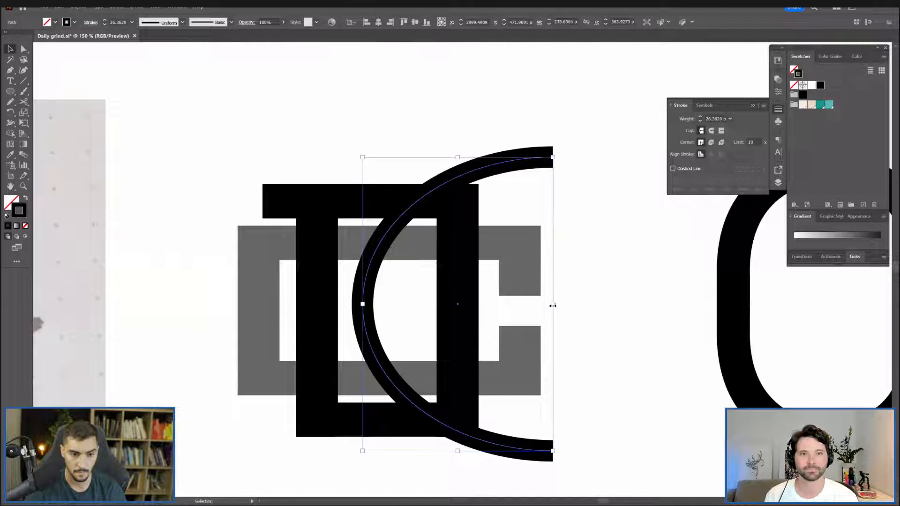
drag(553, 305, 536, 304)
Set the arc's stroke weight to 30 pt with round caps and round corner joins.
scroll(708, 121, up, 5)
click(711, 131)
click(712, 143)
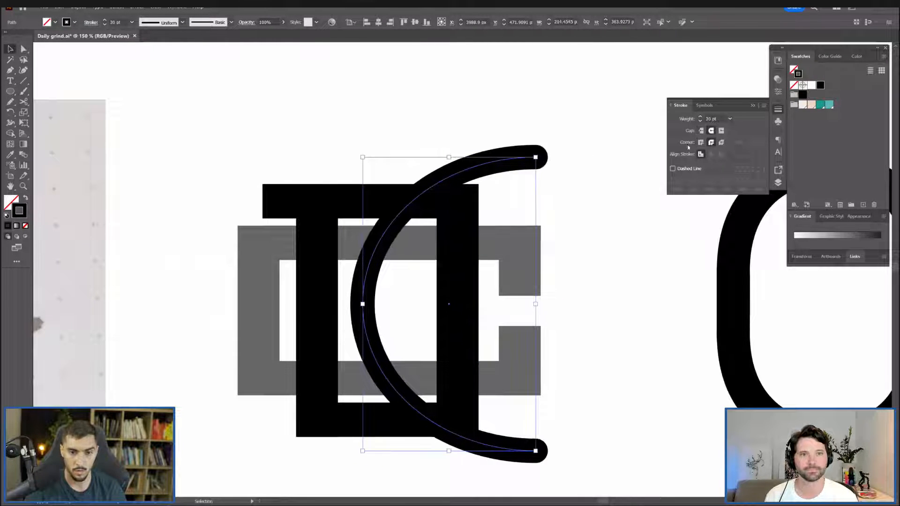
click(592, 157)
Move the arc up slightly, set its stroke weight to 40 pt, and expand the stroke into a filled shape.
mouse_move(477, 167)
mouse_down()
mouse_move(470, 158)
mouse_move(477, 168)
mouse_up()
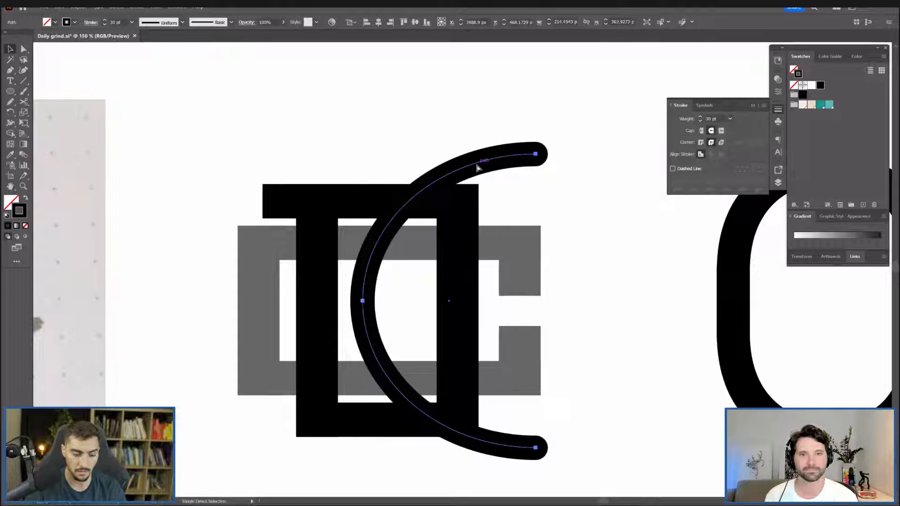
shift+click(702, 118)
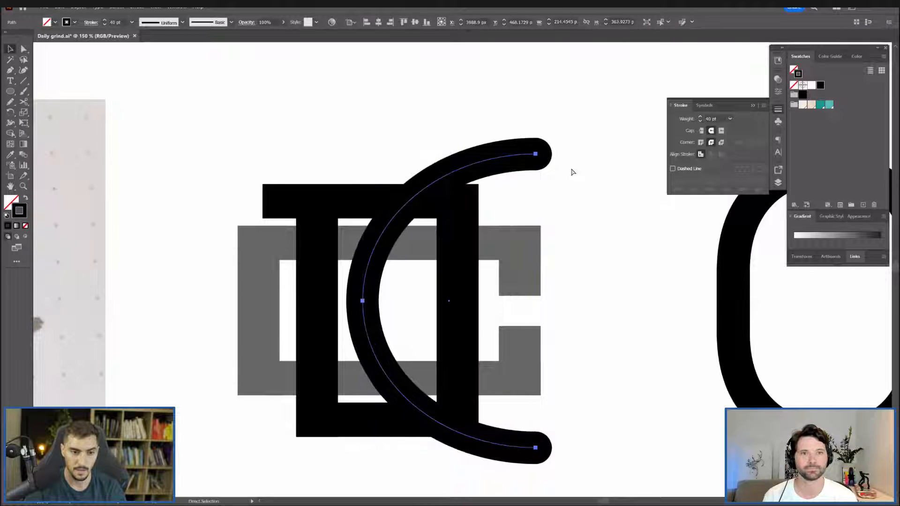
key(ctrl+e)
click(648, 325)
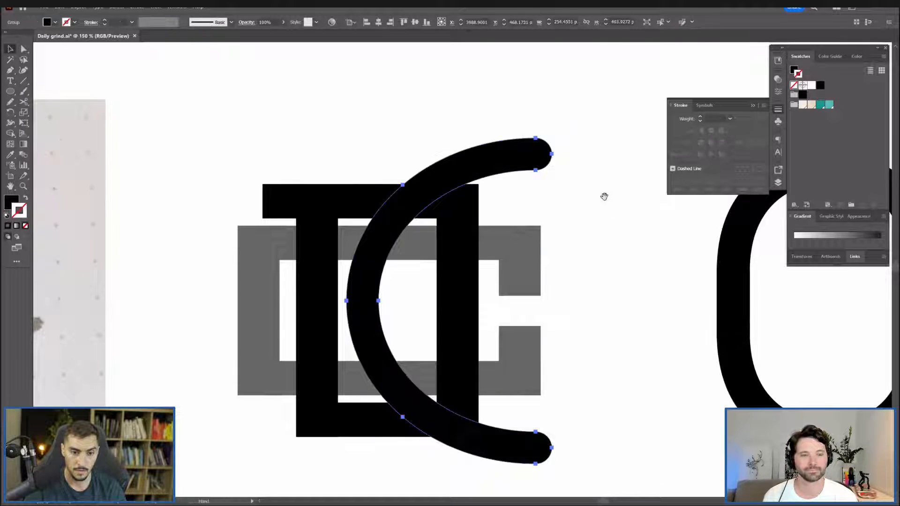
drag(603, 196, 621, 168)
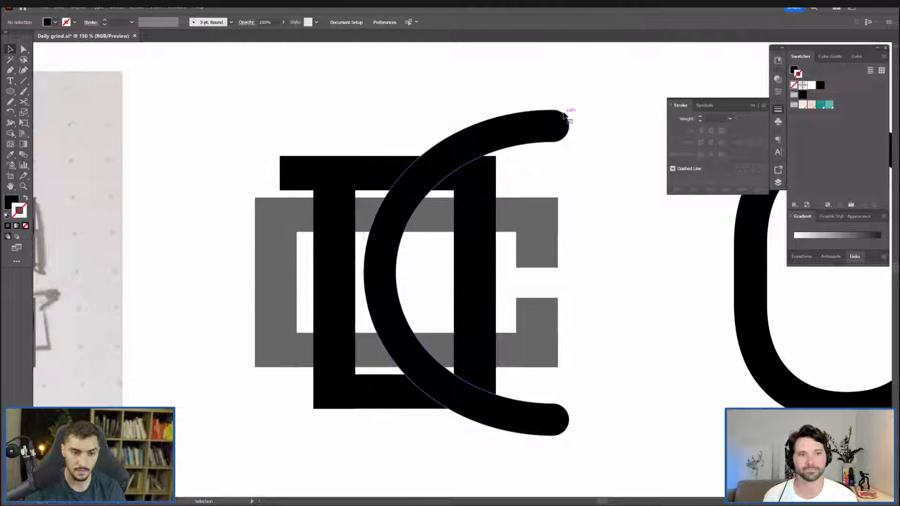
scroll(425, 159, down, 2)
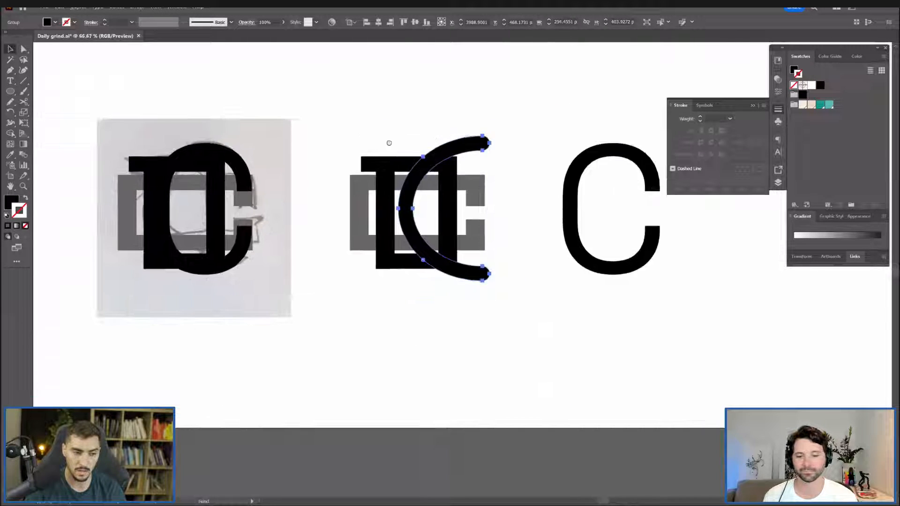
Place the small hand-drawn sketch above the duplicated monogram as a reference and hide the artboards.
drag(269, 142, 403, 127)
scroll(403, 126, up, 1)
drag(297, 301, 295, 304)
scroll(519, 114, down, 1)
drag(538, 103, 563, 214)
scroll(547, 155, down, 1)
drag(68, 237, 565, 88)
drag(638, 62, 610, 93)
key(Tab)
key(ctrl+shift+h)
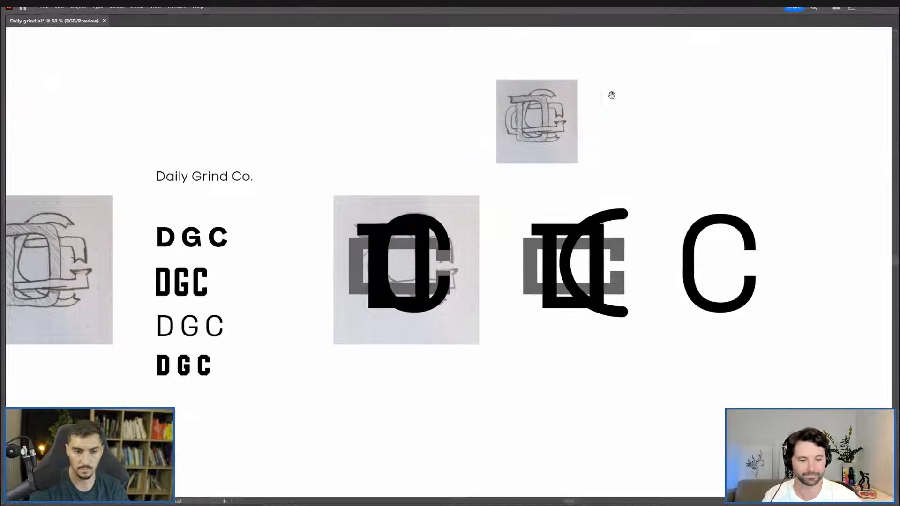
drag(564, 115, 600, 114)
click(632, 111)
Delete the round-ended arc from the duplicated monogram.
scroll(633, 111, up, 1)
click(628, 250)
key(Delete)
Try the light text C over the duplicated monogram, and place it beside the monogram at a smaller size.
drag(602, 171, 603, 148)
click(573, 77)
scroll(626, 230, up, 1)
drag(746, 250, 428, 255)
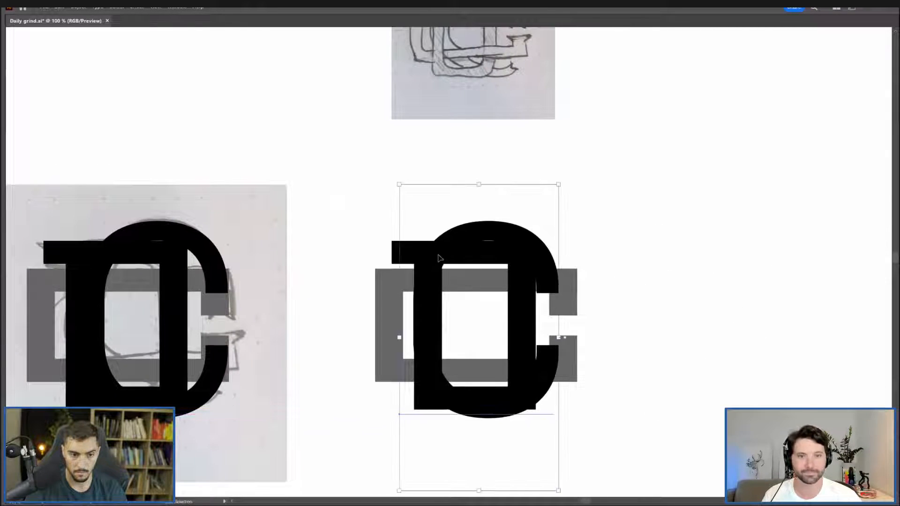
key(shift+Tab)
drag(573, 246, 623, 231)
drag(649, 201, 589, 229)
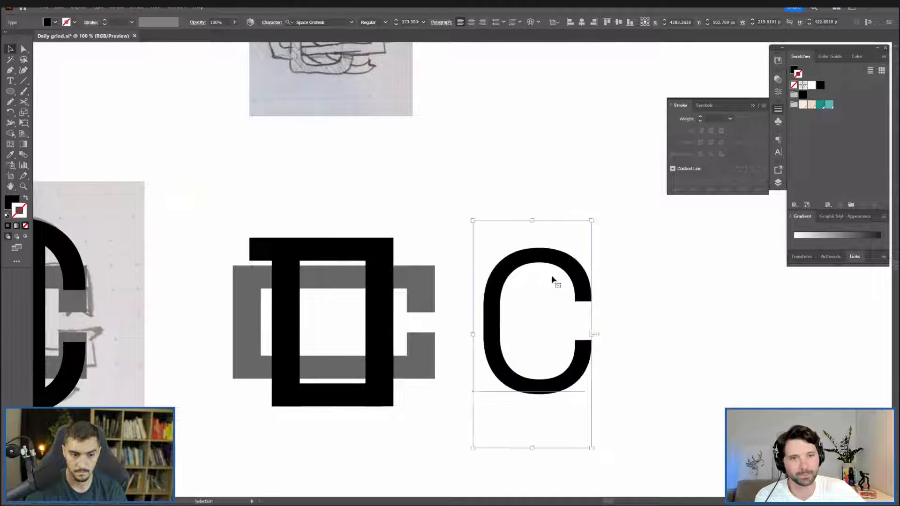
Browse the font previews for the text letter C and set its font to Intro Cond_FF SemiBold.
click(352, 22)
scroll(421, 129, up, 15)
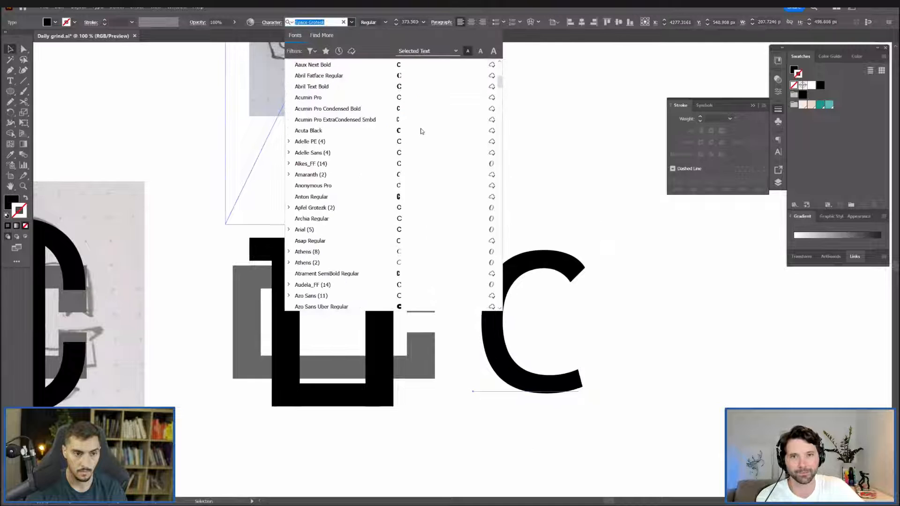
scroll(399, 206, down, 15)
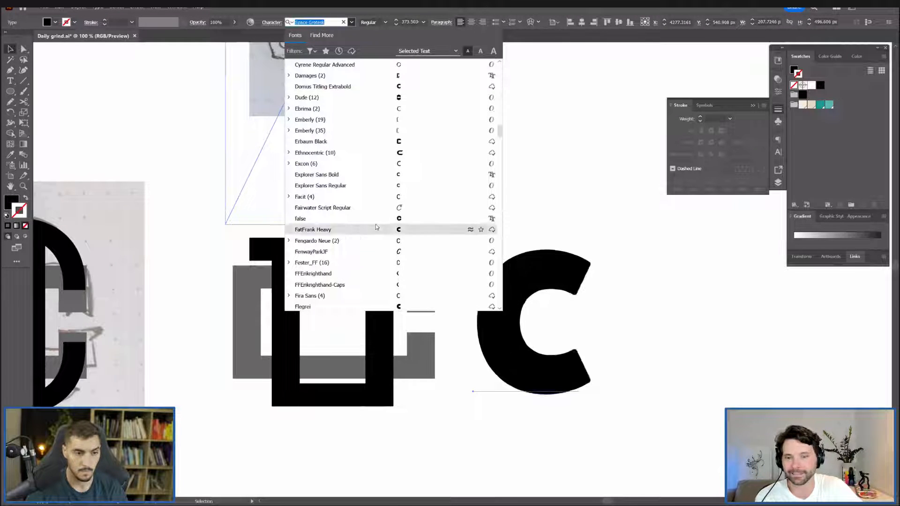
scroll(376, 228, down, 4)
scroll(376, 231, down, 2)
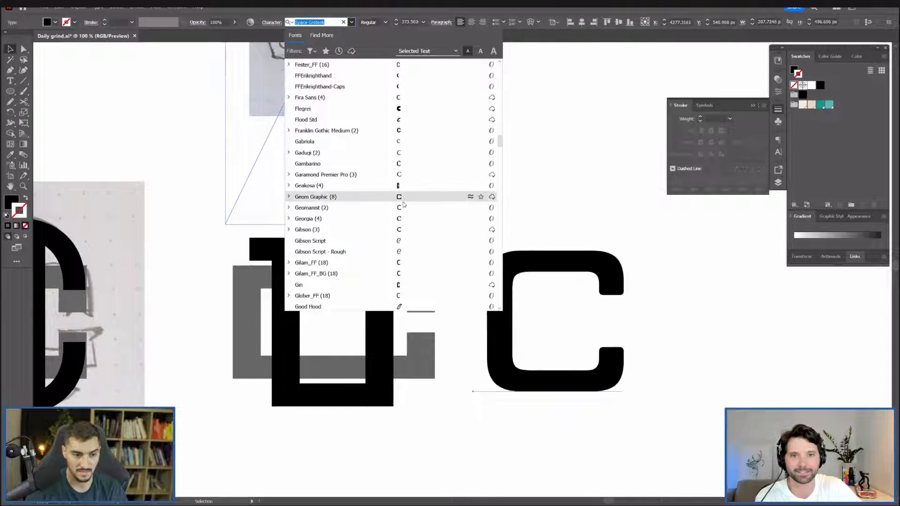
scroll(405, 201, down, 4)
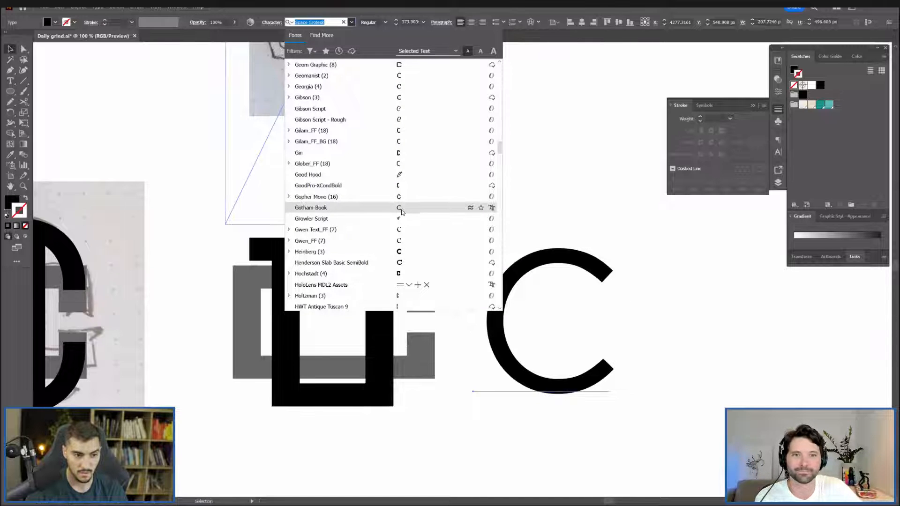
scroll(403, 216, down, 5)
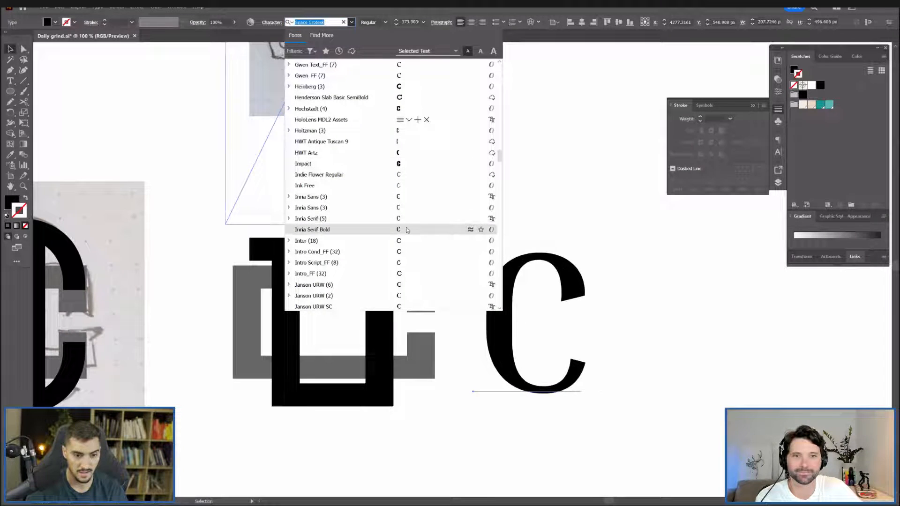
scroll(406, 236, down, 1)
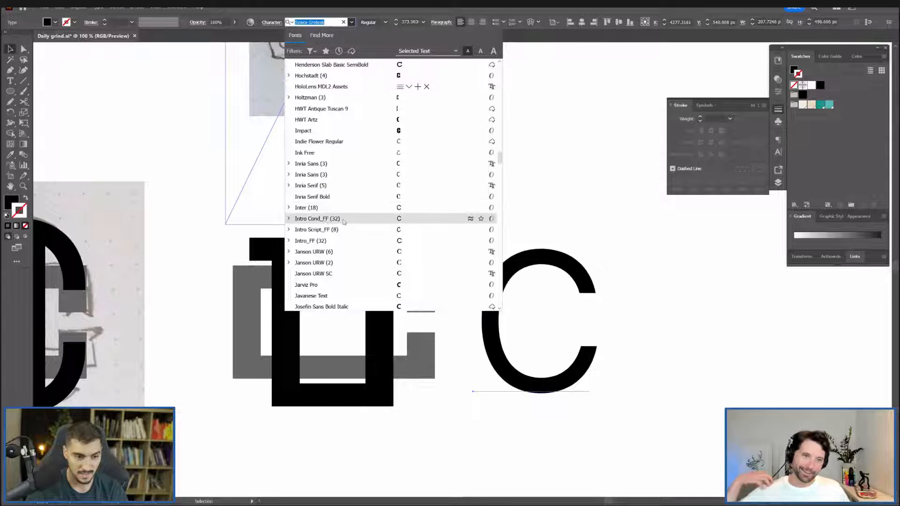
click(289, 219)
scroll(326, 248, down, 5)
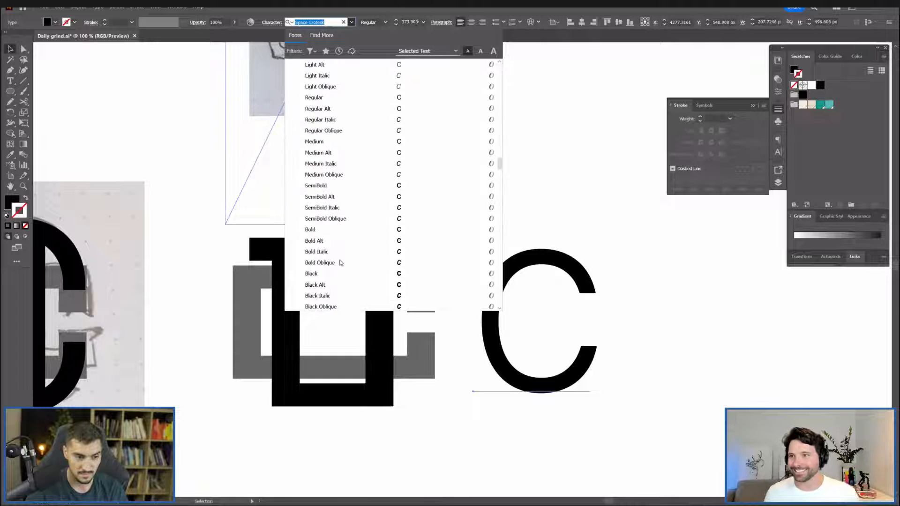
click(341, 186)
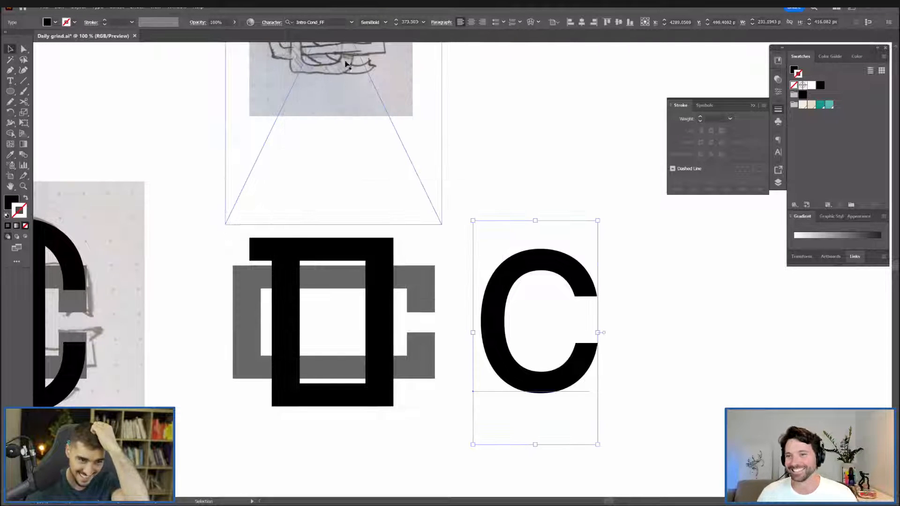
Switch to the font manager and look through the inactive fonts and the complete font list for a suitable letterform.
click(352, 23)
click(545, 71)
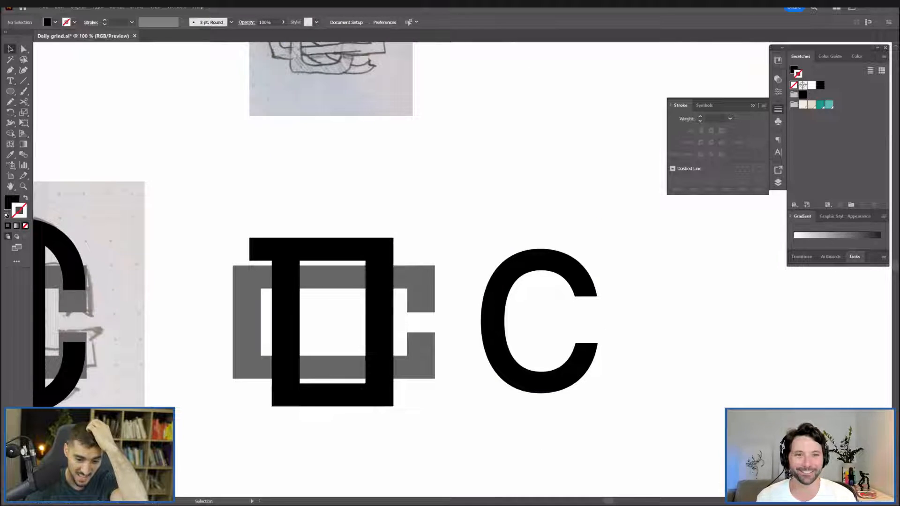
click(650, 505)
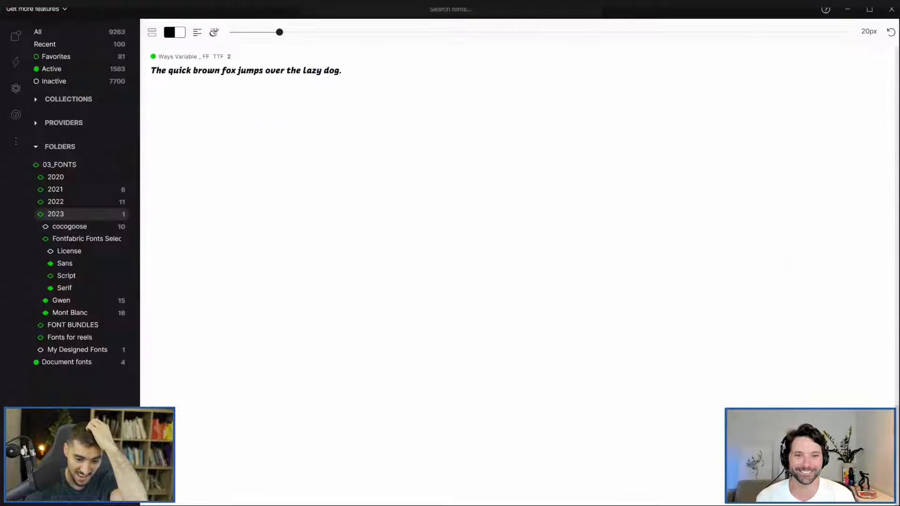
click(73, 166)
click(76, 82)
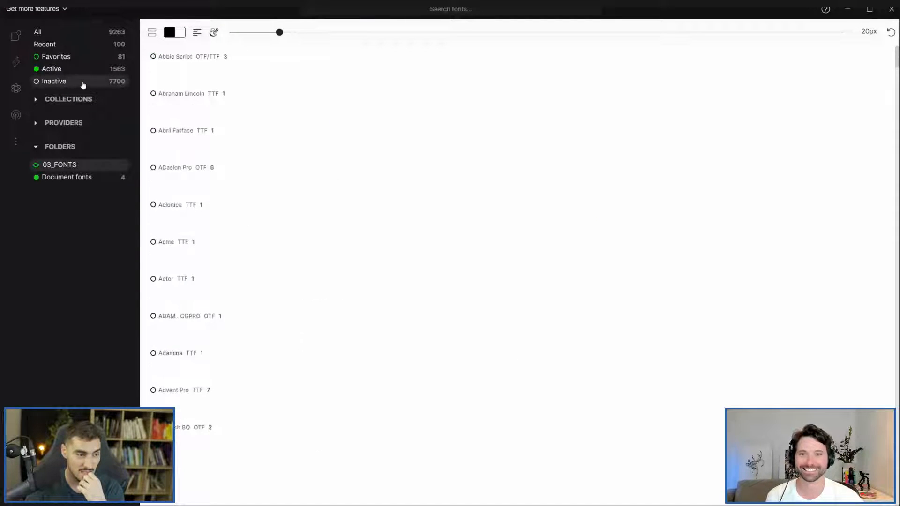
click(116, 32)
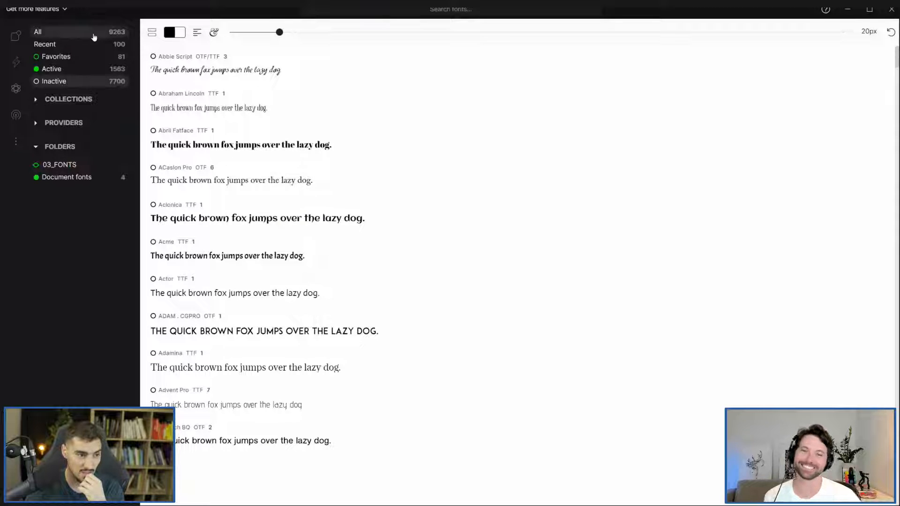
scroll(250, 151, down, 5)
scroll(251, 151, down, 10)
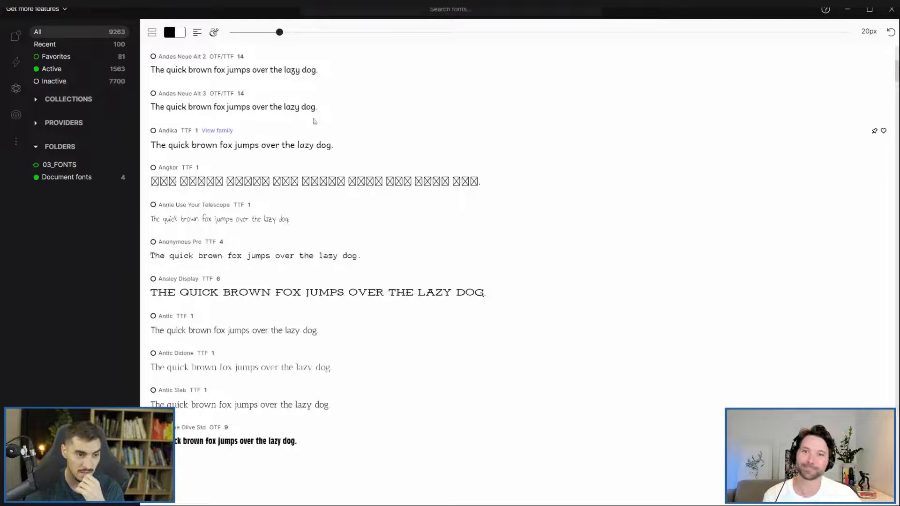
Examine the 2022 and 2023 subfolders of 03_FONTS for a suitable font, and return to the Illustrator document.
click(77, 165)
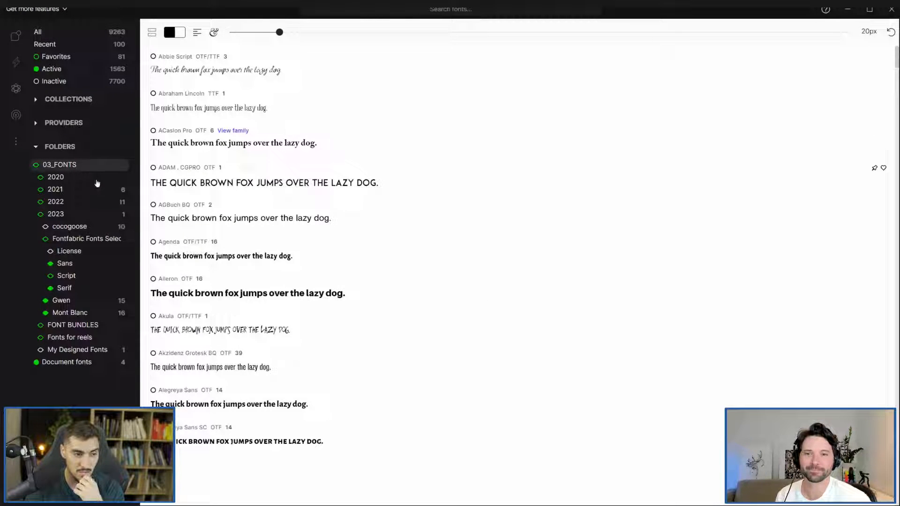
click(77, 213)
click(66, 202)
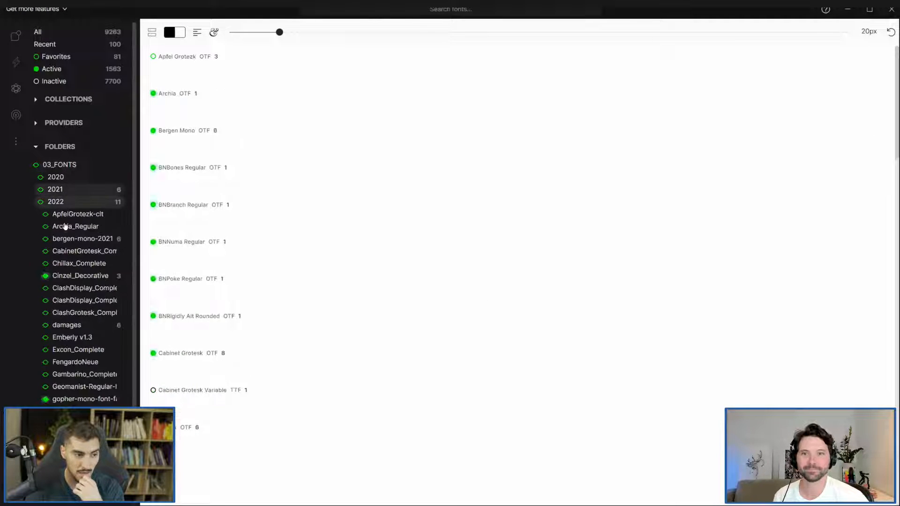
scroll(85, 322, down, 3)
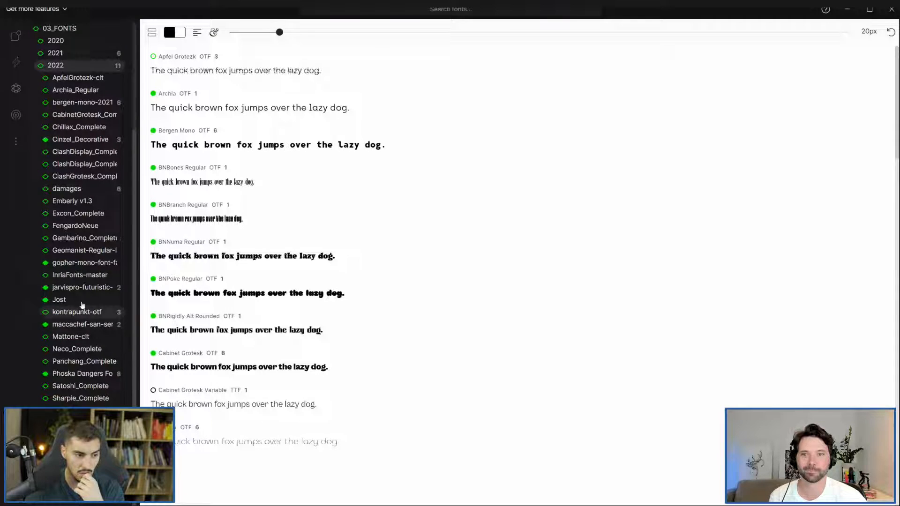
scroll(82, 305, up, 3)
click(73, 202)
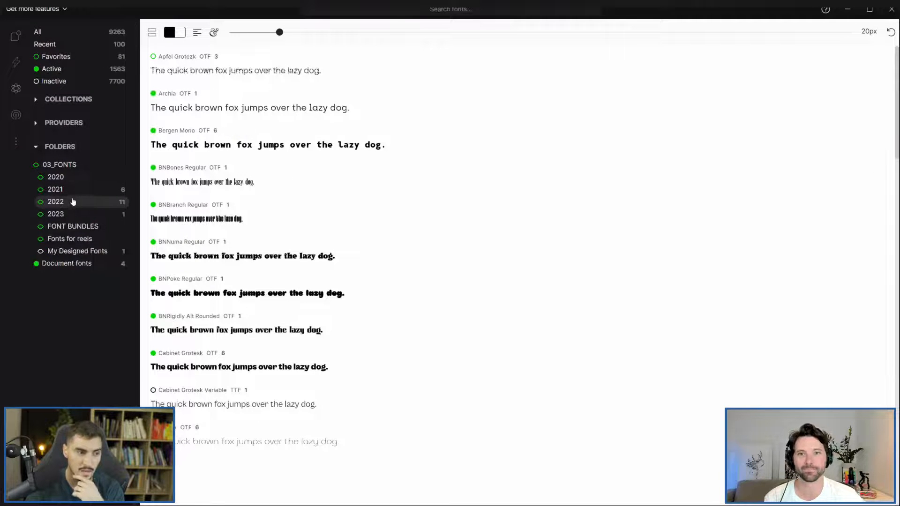
click(89, 214)
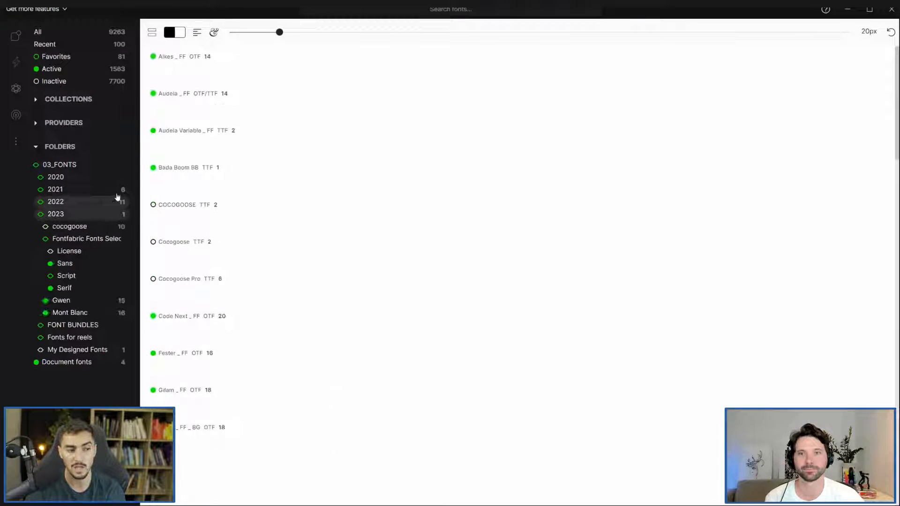
click(853, 13)
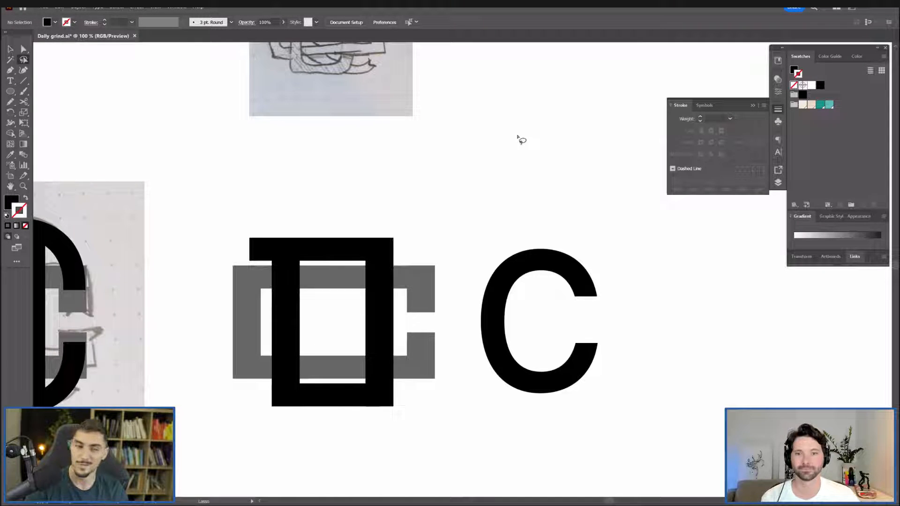
Enlarge the text letter C to a font size of about 559 and place it over the duplicated monogram.
drag(546, 271, 565, 244)
click(565, 244)
key(v)
click(563, 187)
click(565, 234)
drag(468, 182, 530, 323)
scroll(381, 79, up, 2)
scroll(489, 117, down, 1)
drag(498, 156, 538, 273)
drag(550, 323, 524, 120)
scroll(523, 118, down, 1)
drag(701, 280, 521, 273)
drag(545, 229, 576, 173)
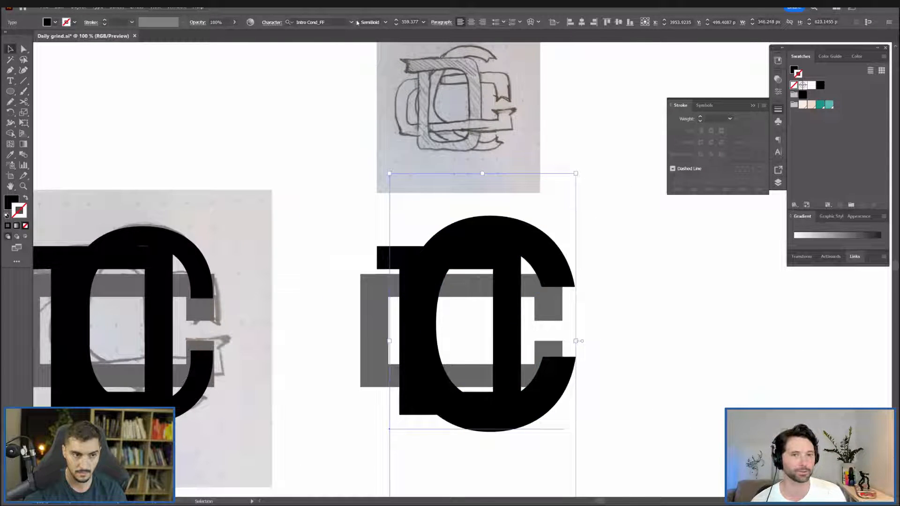
Set the text C to Bold, shift it toward the monogram's right side, and shrink it to a font size of about 432.
click(385, 22)
click(392, 251)
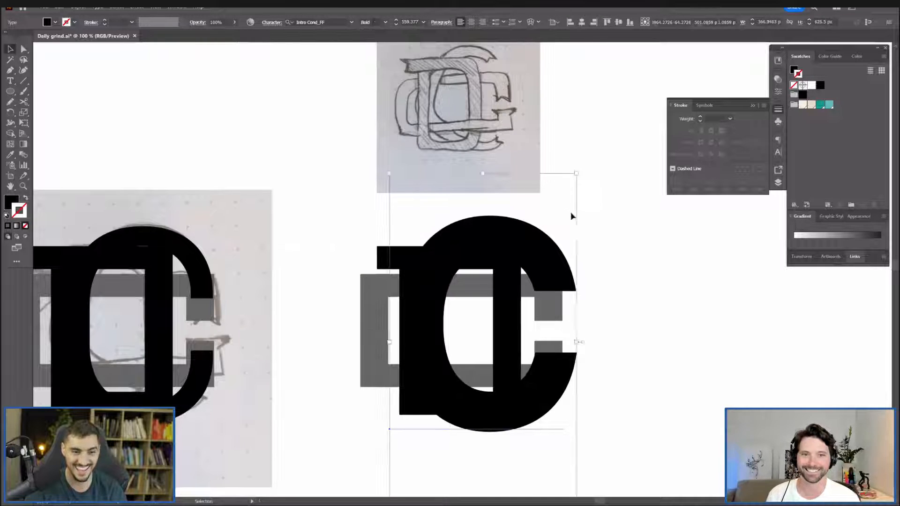
drag(553, 249, 634, 237)
drag(674, 317, 628, 308)
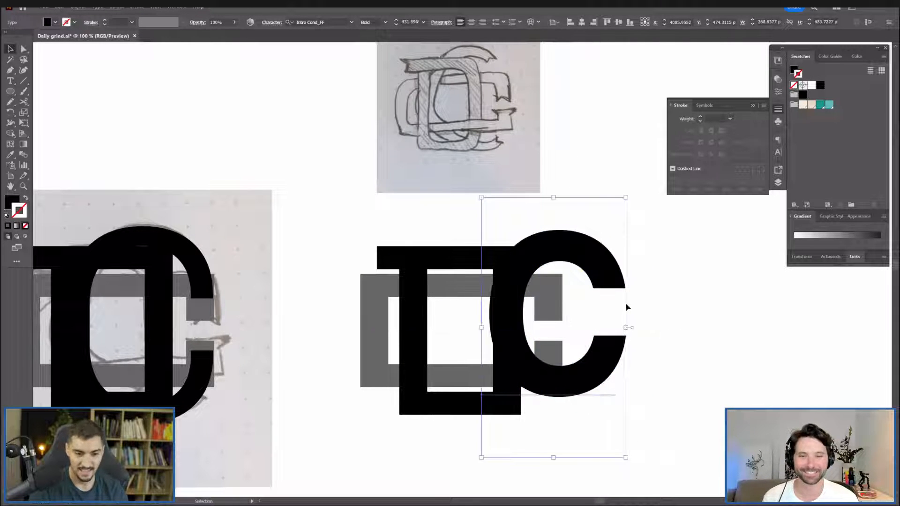
Try the SemiBold weight on the text C and undo it.
click(385, 23)
click(379, 226)
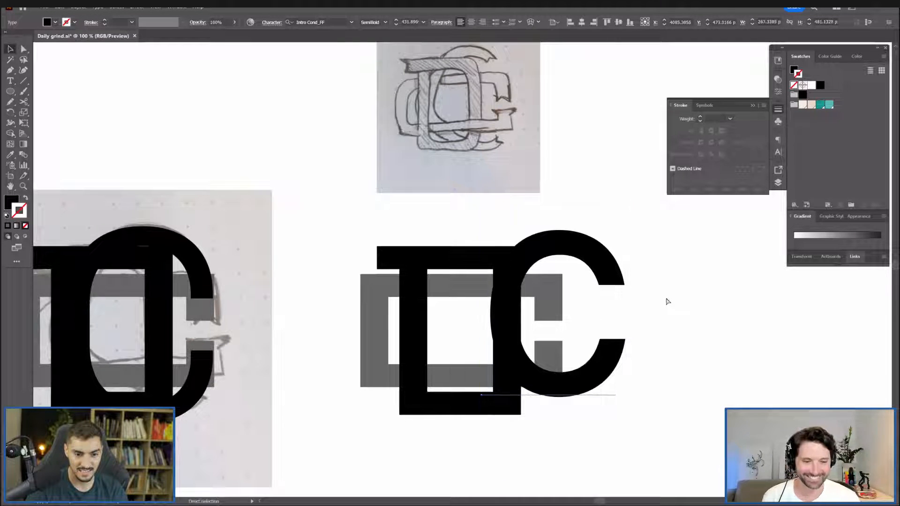
key(ctrl+z)
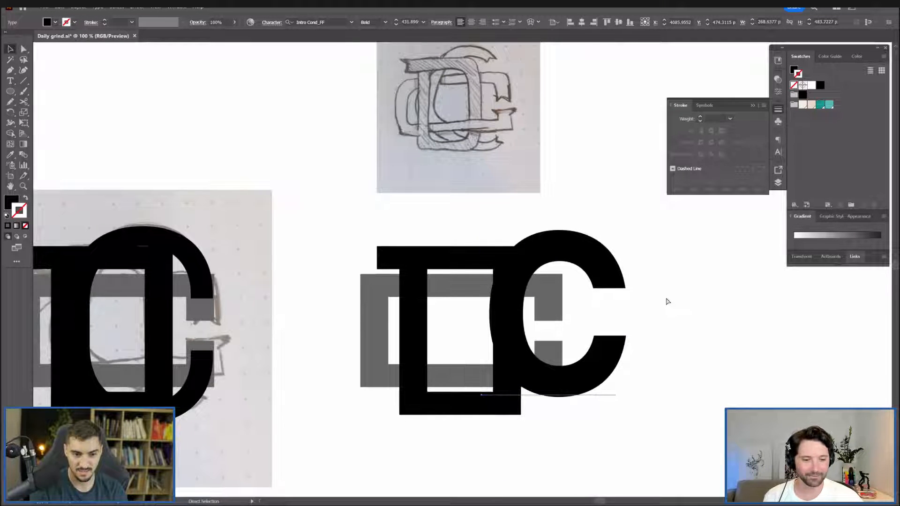
Convert the Bold text C to outlines, then enlarge it and place it over the duplicated monogram.
key(ctrl+shift+o)
drag(627, 238, 639, 222)
scroll(593, 266, down, 1)
drag(598, 253, 523, 262)
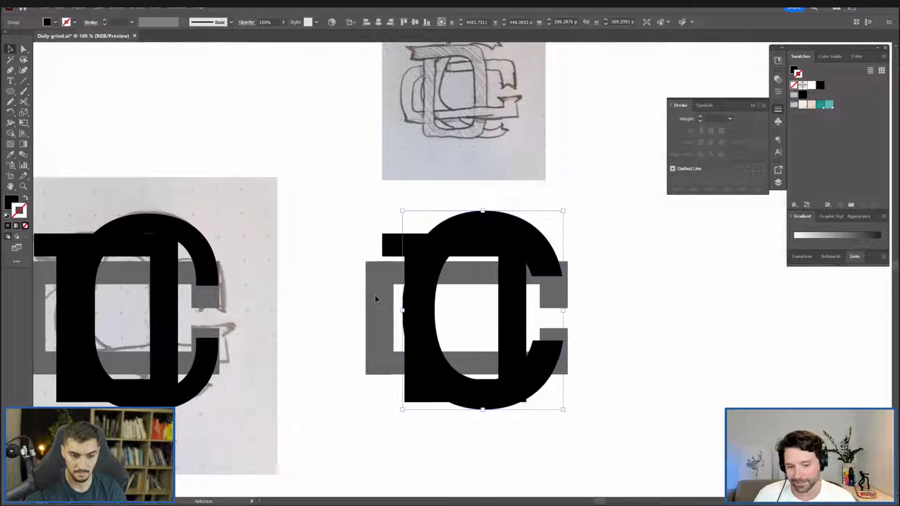
Extend the grey bar shape slightly to the left and shift the outlined C left over the D bars.
click(375, 298)
scroll(381, 316, up, 2)
drag(378, 305, 360, 301)
drag(441, 300, 426, 282)
scroll(426, 281, down, 2)
scroll(552, 291, up, 1)
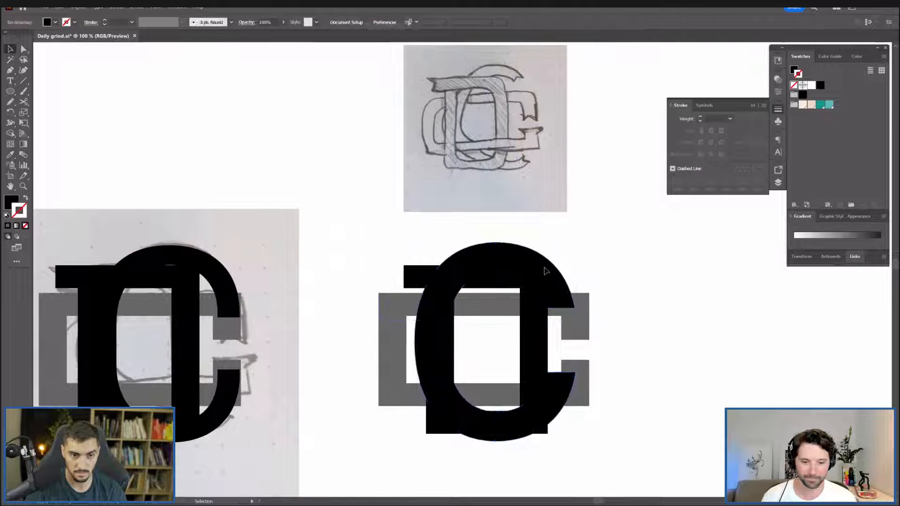
Isolate the outlined C and draw a black rectangle about 171 by 215 px over its right-hand opening.
double_click(551, 284)
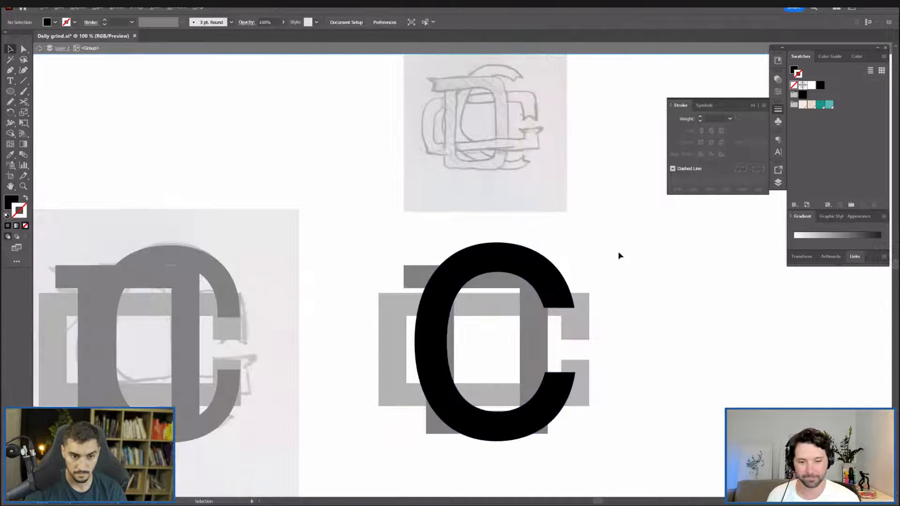
scroll(610, 270, up, 3)
key(m)
drag(470, 237, 608, 410)
Try the Shape Builder on the outlined C and the rectangle, and leave isolation mode.
key(ctrl+a)
key(shift+m)
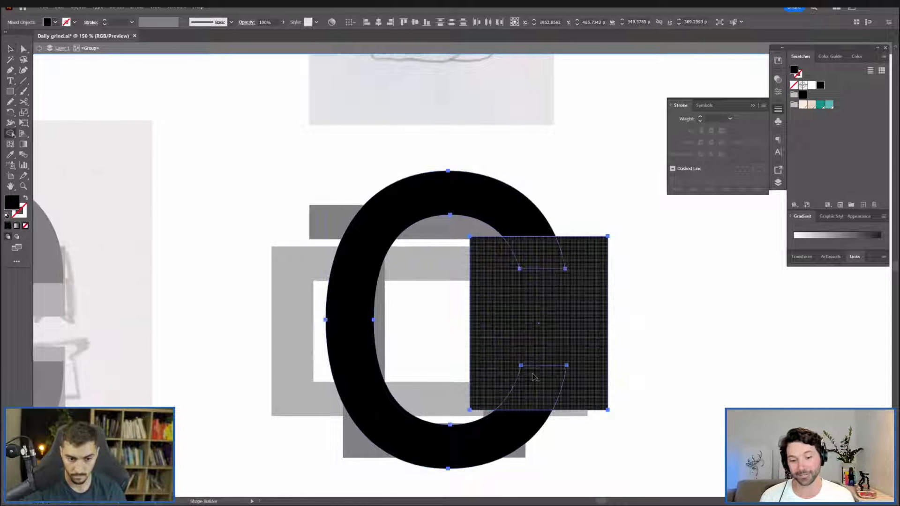
drag(638, 272, 636, 275)
key(v)
key(ctrl+shift+a)
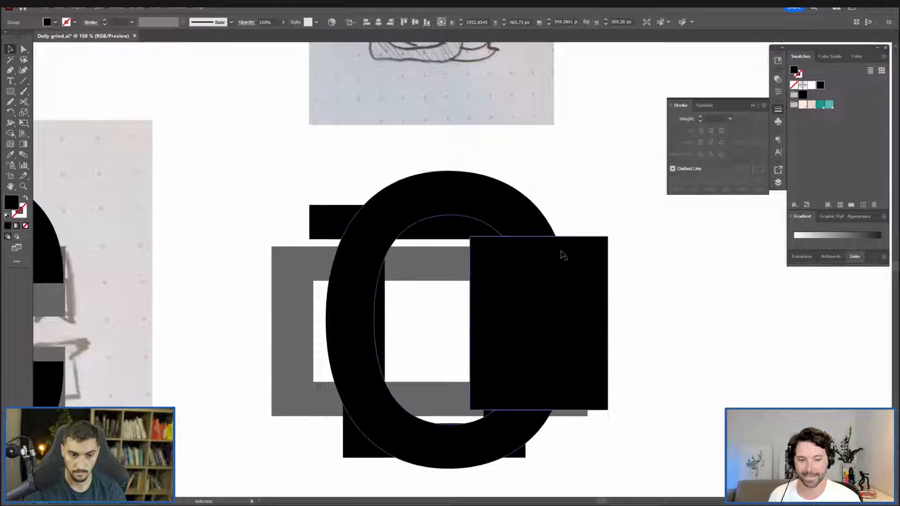
Select the rectangle together with the outlined C and align their vertical centres.
click(516, 219)
shift+click(544, 312)
click(626, 281)
click(580, 273)
shift+click(422, 204)
click(422, 203)
key(shift+m)
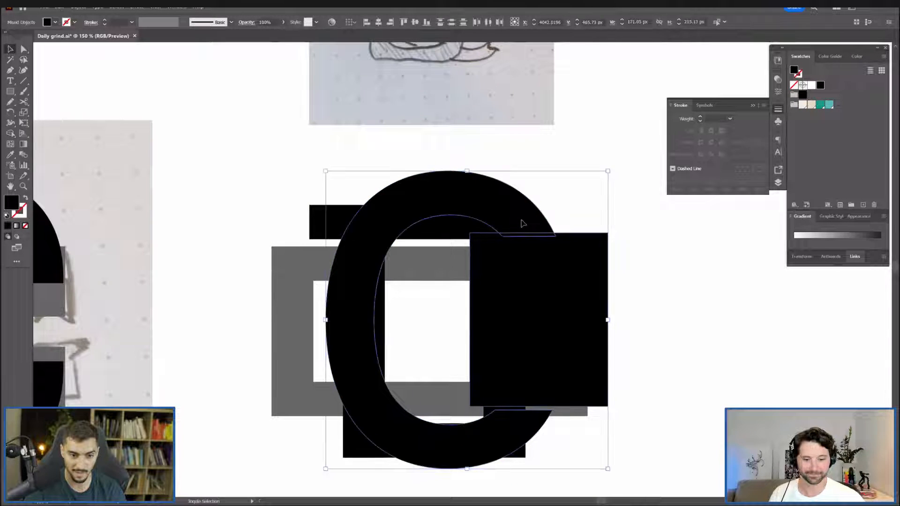
Extend the rectangle's height evenly up and down and cut it out of the C with the Shape Builder.
key(v)
click(691, 261)
click(544, 256)
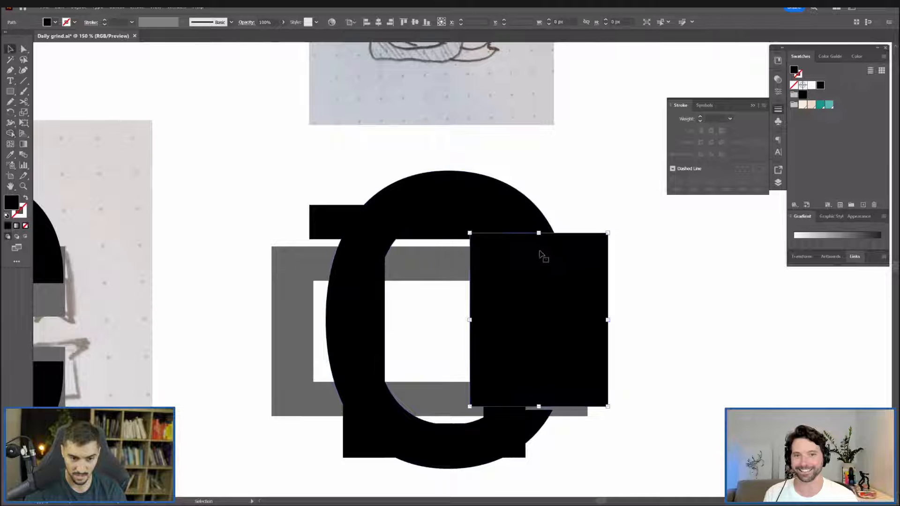
drag(539, 233, 553, 220)
shift+click(516, 203)
key(shift+m)
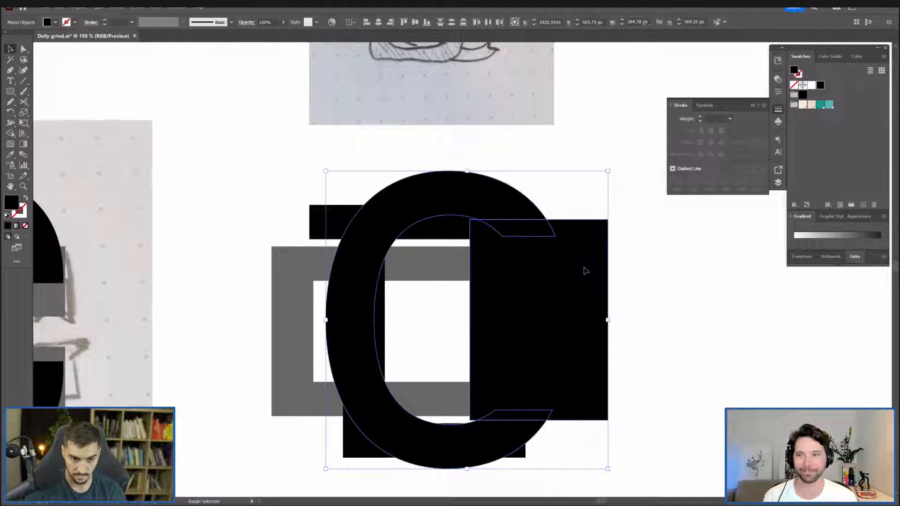
alt+click(534, 397)
key(v)
click(776, 318)
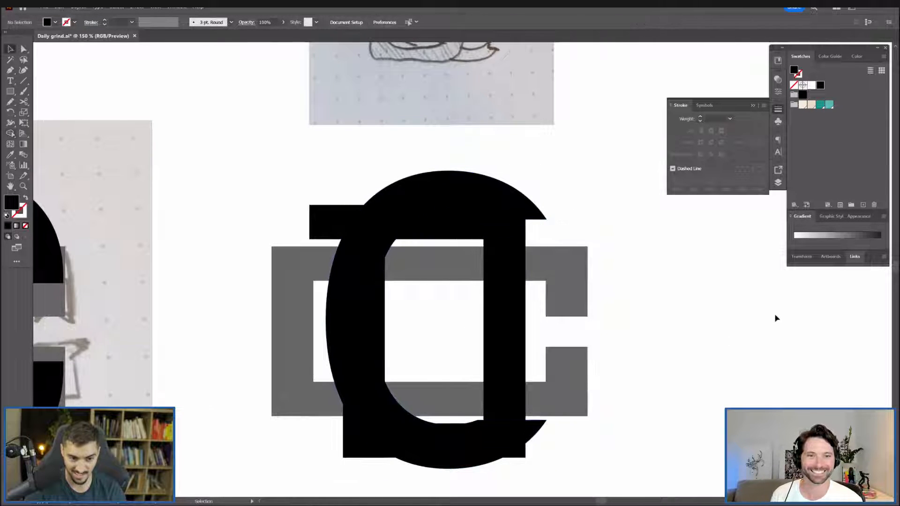
alt+scroll(609, 234, down, 2)
click(576, 235)
alt+scroll(578, 232, up, 1)
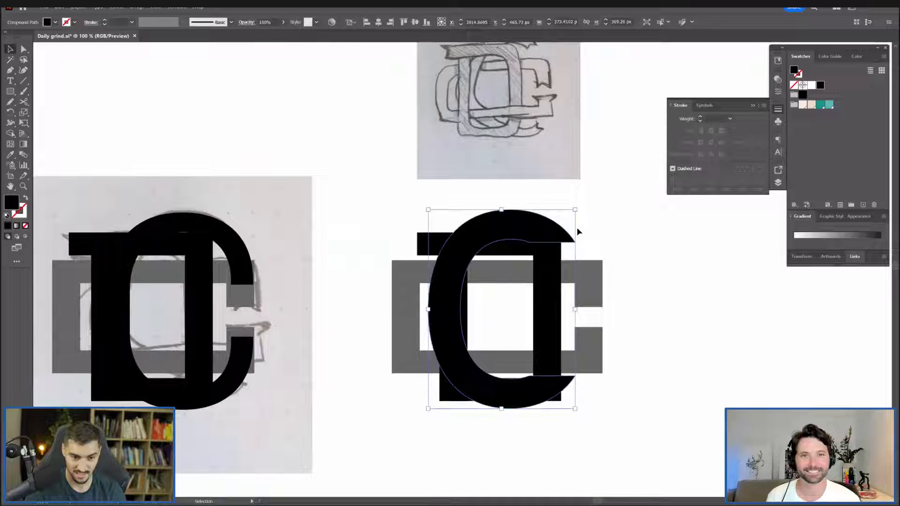
Undo the cut, resize and alignment back to the freshly drawn rectangle in the isolated C group.
key(ctrl+z)
key(ctrl+z)
key(ctrl+z)
key(ctrl+z)
key(ctrl+z)
key(ctrl+z)
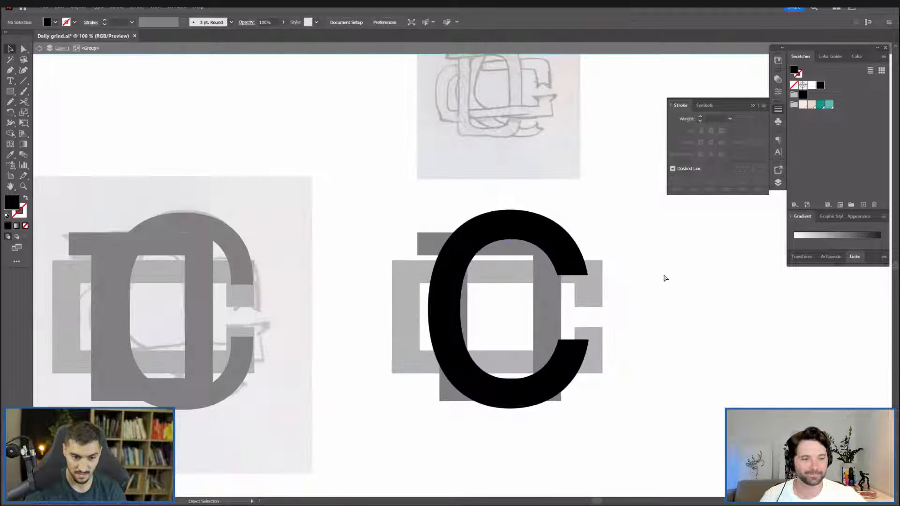
key(ctrl+shift+z)
Centre the rectangle vertically on the outlined C, place it over the opening, and adjust its height evenly.
drag(563, 300, 654, 306)
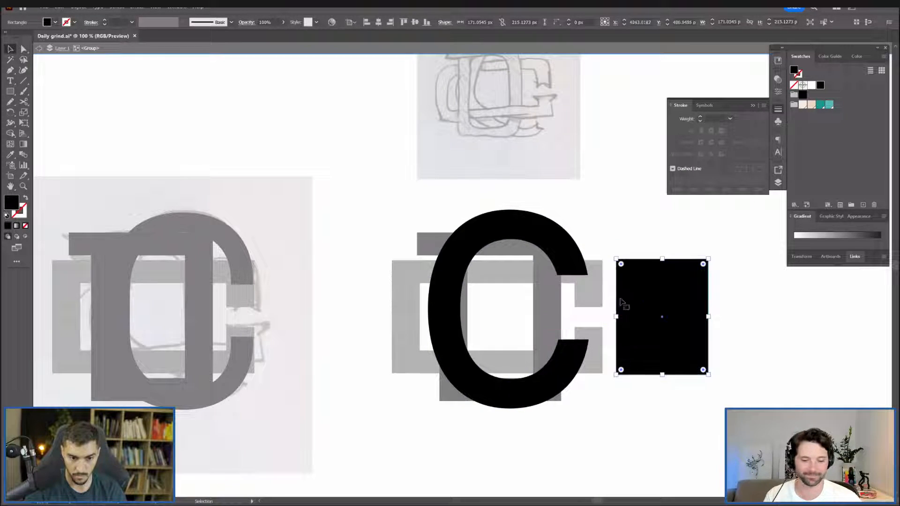
shift+click(560, 249)
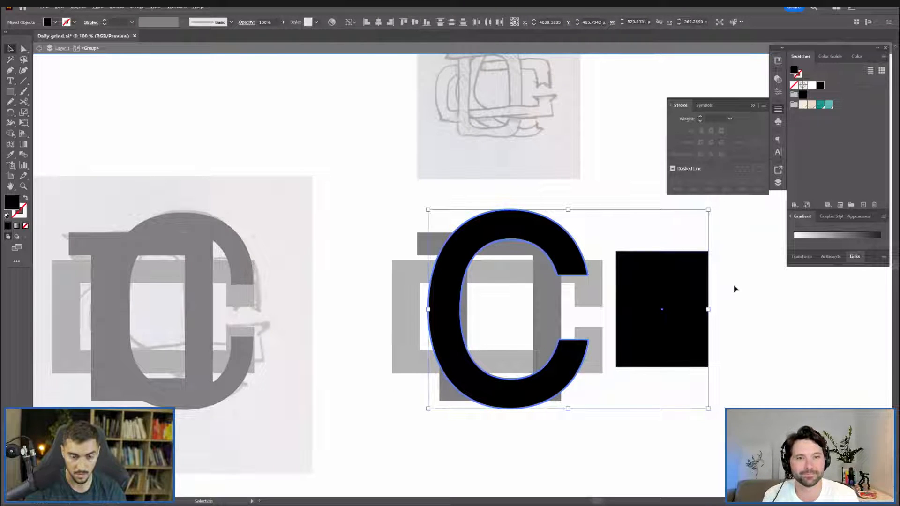
click(735, 284)
scroll(735, 269, up, 1)
drag(607, 316, 472, 316)
drag(492, 243, 491, 249)
Cut the rectangle out of the outlined C with the Shape Builder to widen the opening between its ends.
click(488, 237)
shift+click(534, 282)
scroll(534, 281, up, 1)
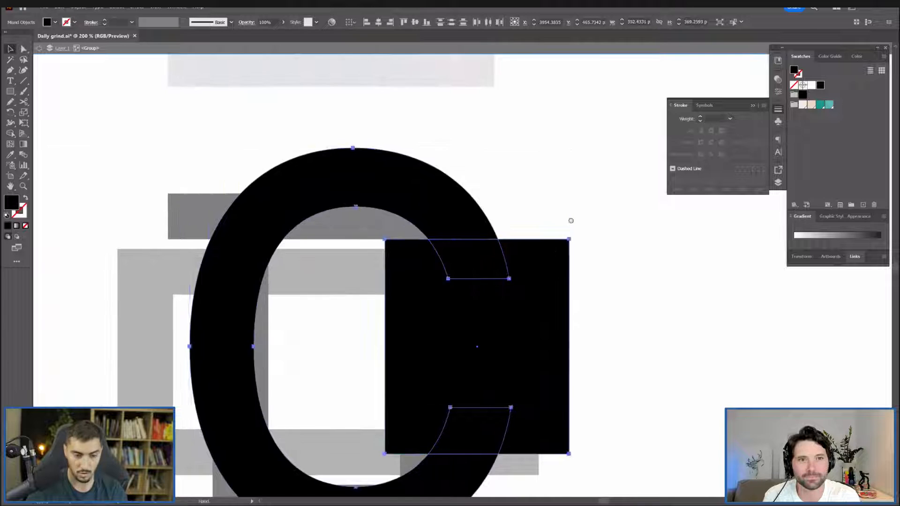
drag(571, 221, 616, 164)
key(shift+m)
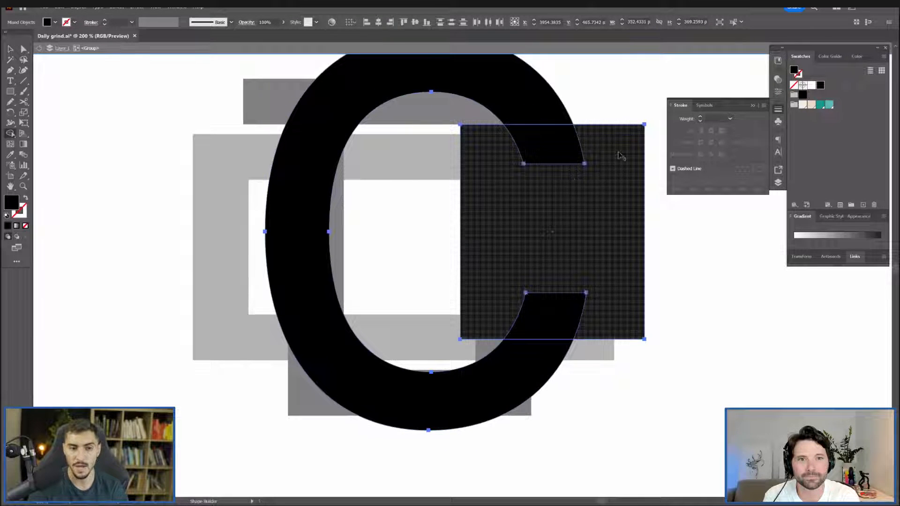
drag(544, 151, 547, 310)
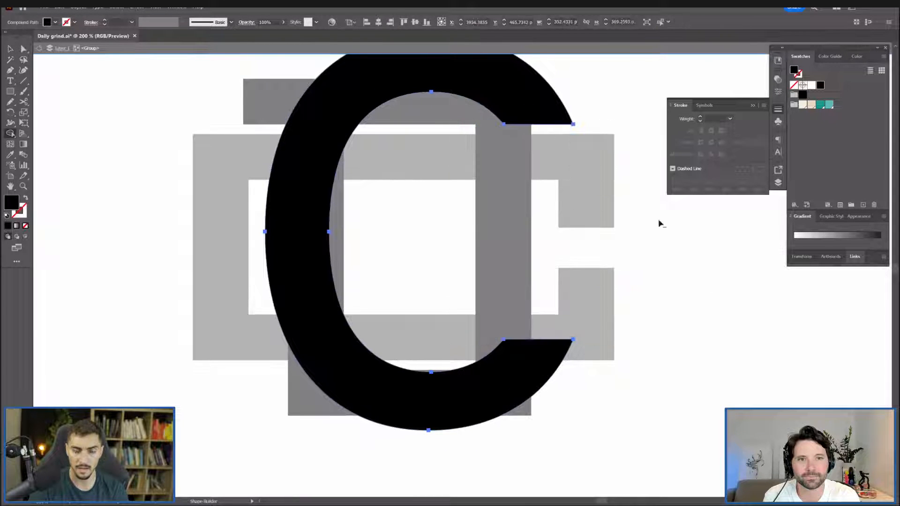
key(v)
click(594, 112)
Try repositioning the trimmed C and undo the last change.
scroll(593, 113, down, 2)
drag(593, 112, 428, 180)
drag(384, 183, 589, 181)
click(607, 208)
key(ctrl+z)
Leave isolation mode, enlarge the trimmed C proportionally, and shift it right across the D bars.
key(Escape)
click(511, 132)
drag(491, 165, 577, 269)
click(453, 257)
drag(427, 244, 436, 214)
key(ctrl+z)
drag(508, 243, 557, 145)
click(448, 143)
drag(625, 96, 620, 208)
drag(454, 235, 503, 234)
click(555, 222)
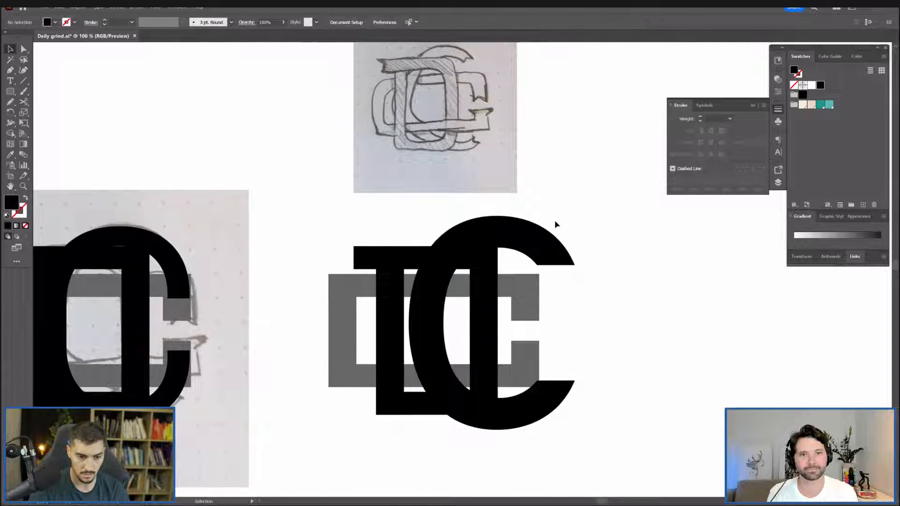
Stretch the trimmed C slightly taller, evenly above and below its centre.
scroll(507, 249, up, 2)
click(477, 262)
scroll(483, 284, down, 2)
click(543, 124)
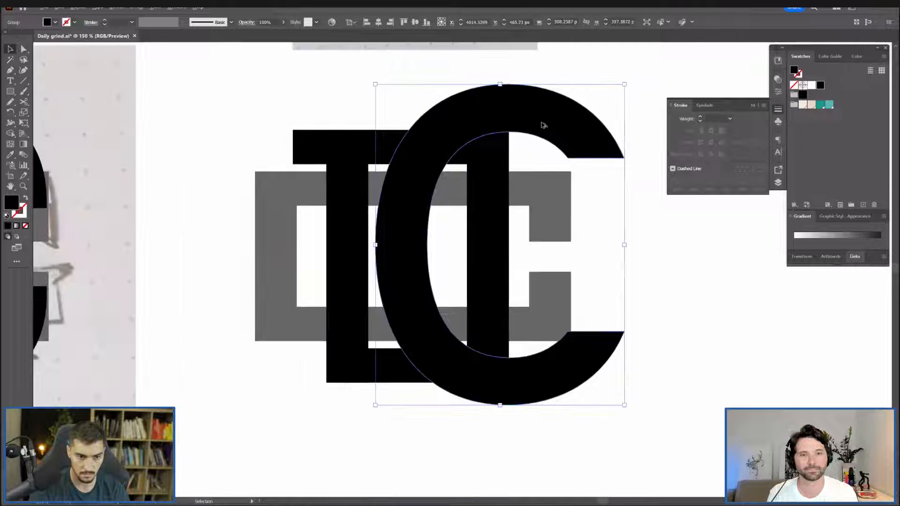
drag(503, 84, 504, 71)
click(617, 74)
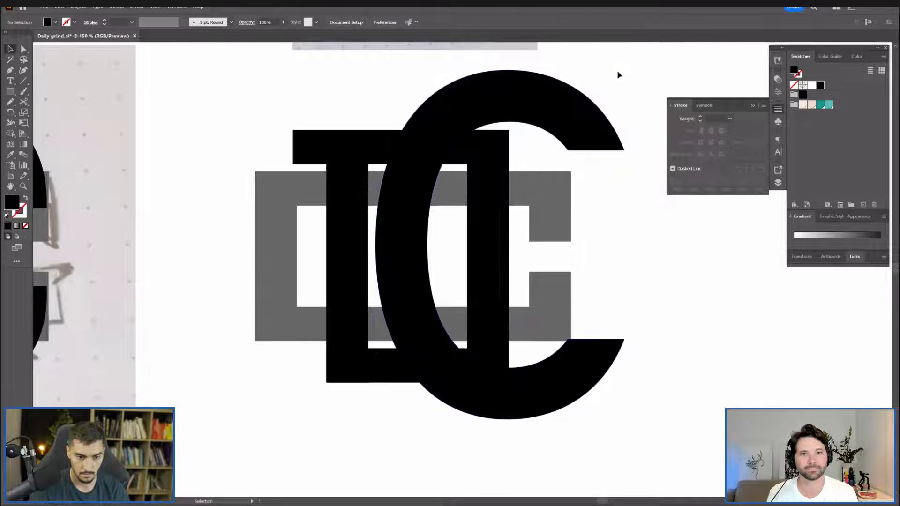
Recolour the large trimmed C with a very light grey tint from the Color Guide.
click(593, 368)
scroll(625, 309, down, 2)
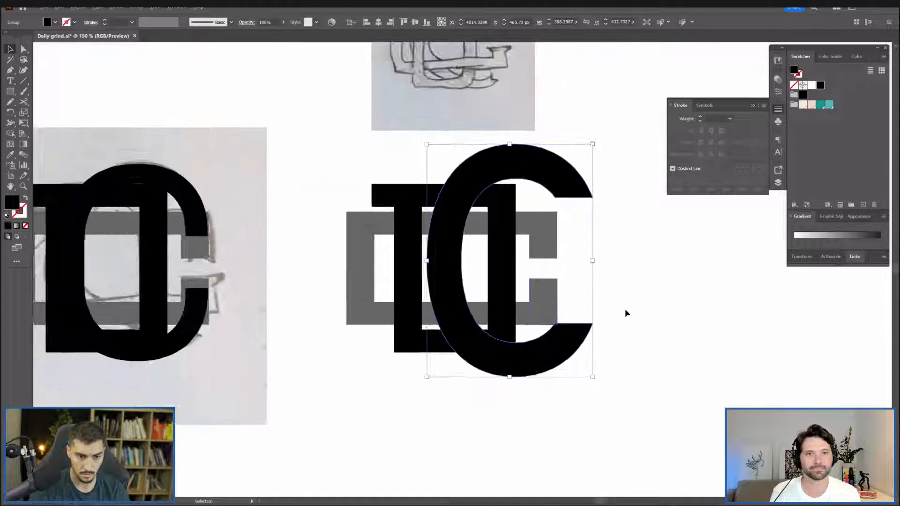
drag(589, 208, 462, 333)
scroll(562, 283, right, 4)
click(371, 211)
click(830, 57)
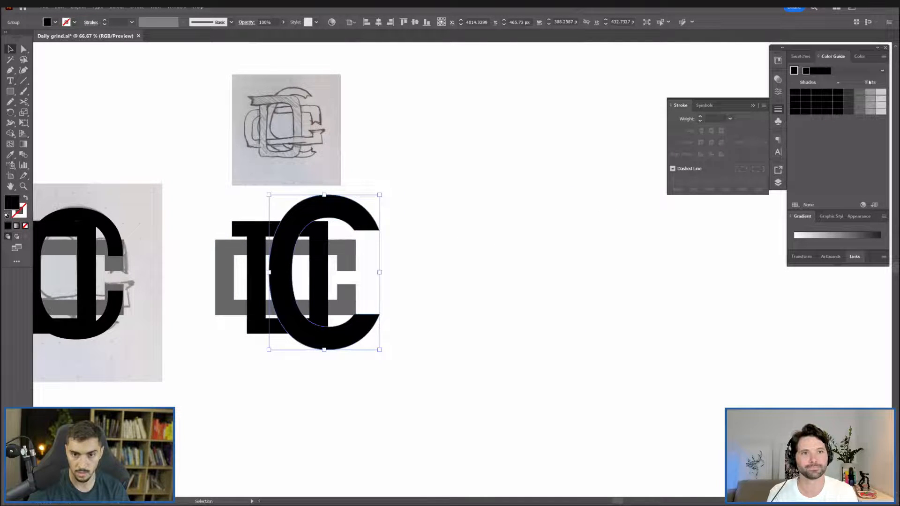
click(870, 93)
click(881, 95)
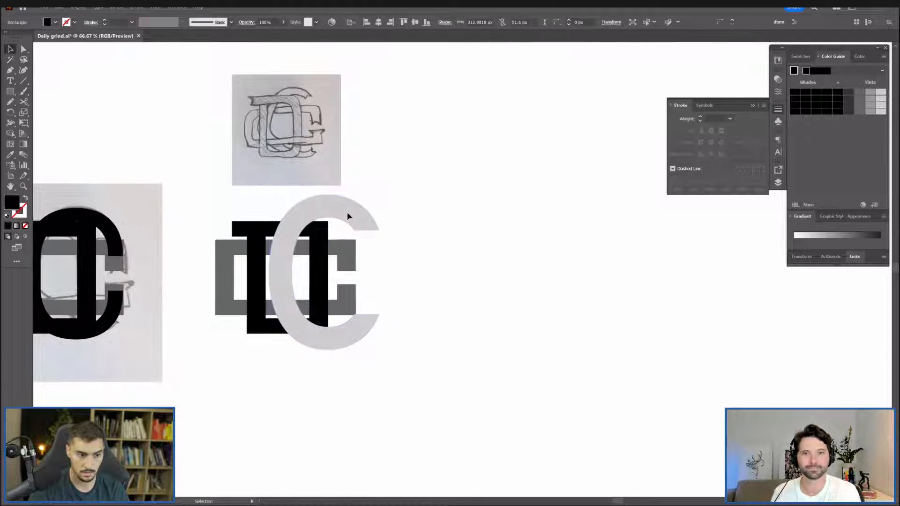
Send the light grey C behind the bars and duplicate the whole monogram beside the original.
drag(232, 330, 231, 332)
drag(252, 305, 496, 304)
scroll(554, 196, down, 4)
click(574, 177)
scroll(575, 177, up, 3)
drag(580, 196, 506, 149)
Hide the panels and examine how the letters overlap in the duplicated monogram.
key(Tab)
scroll(506, 149, up, 1)
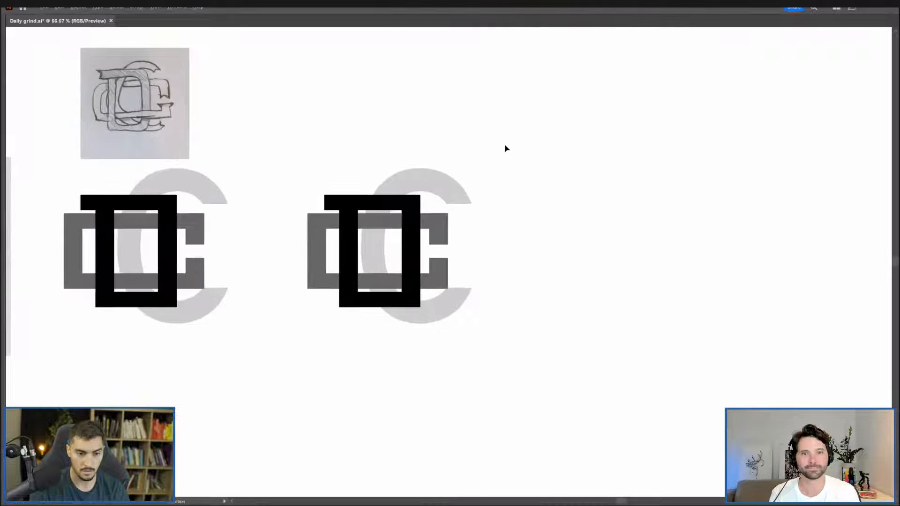
drag(412, 135, 470, 139)
scroll(465, 146, up, 2)
scroll(486, 208, down, 2)
drag(486, 207, 515, 202)
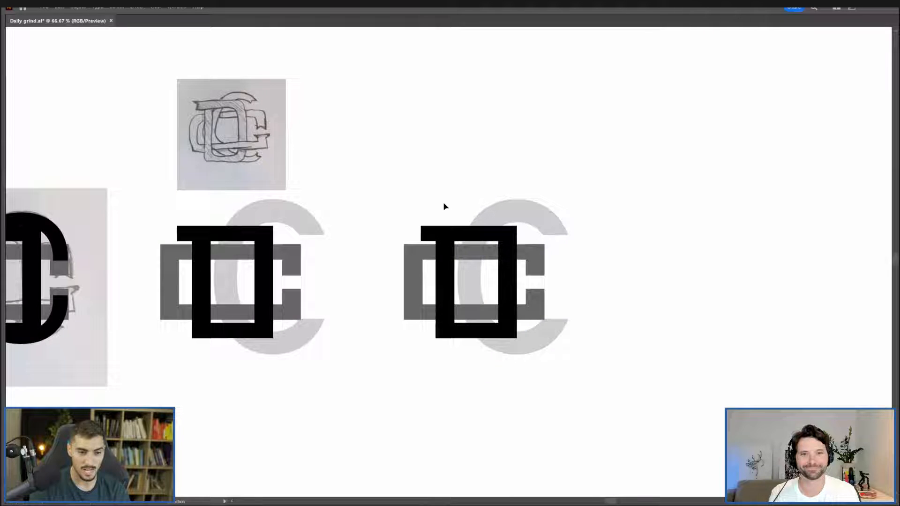
scroll(412, 237, up, 4)
click(468, 225)
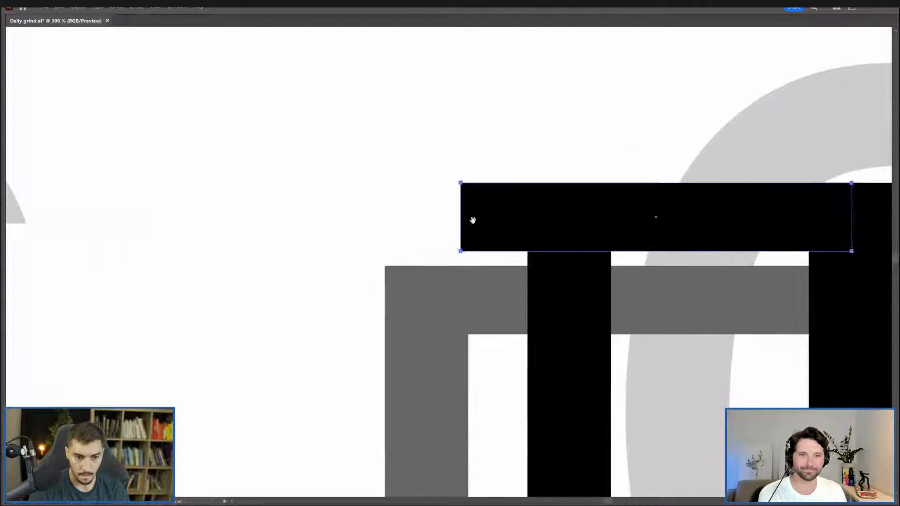
drag(488, 195, 323, 183)
scroll(316, 164, down, 1)
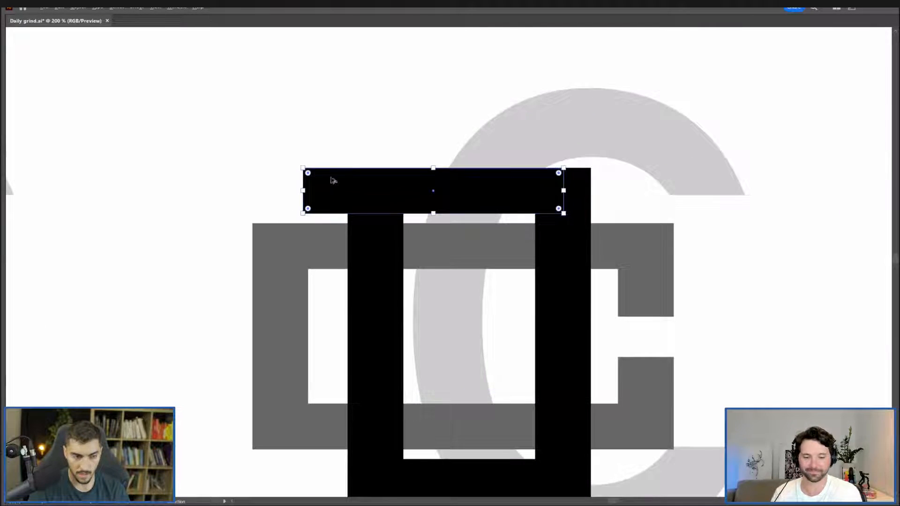
scroll(351, 179, down, 1)
scroll(505, 168, down, 2)
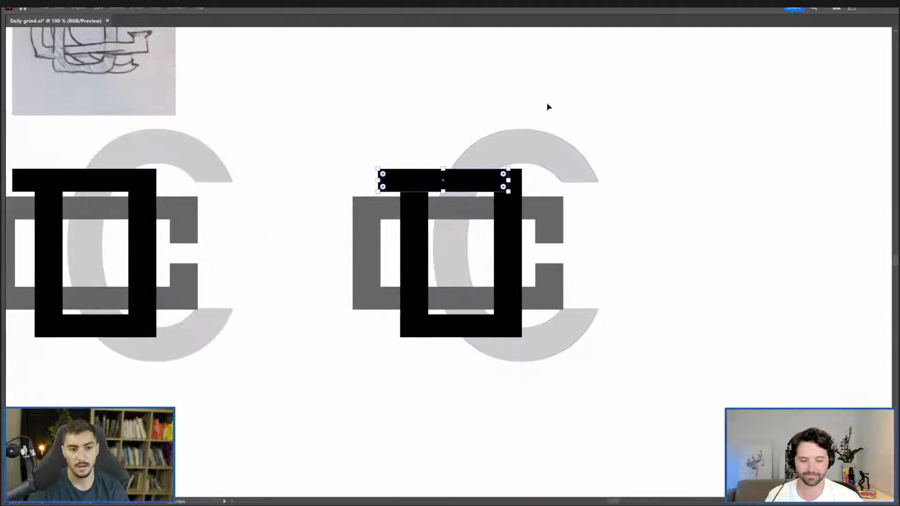
scroll(569, 108, left, 2)
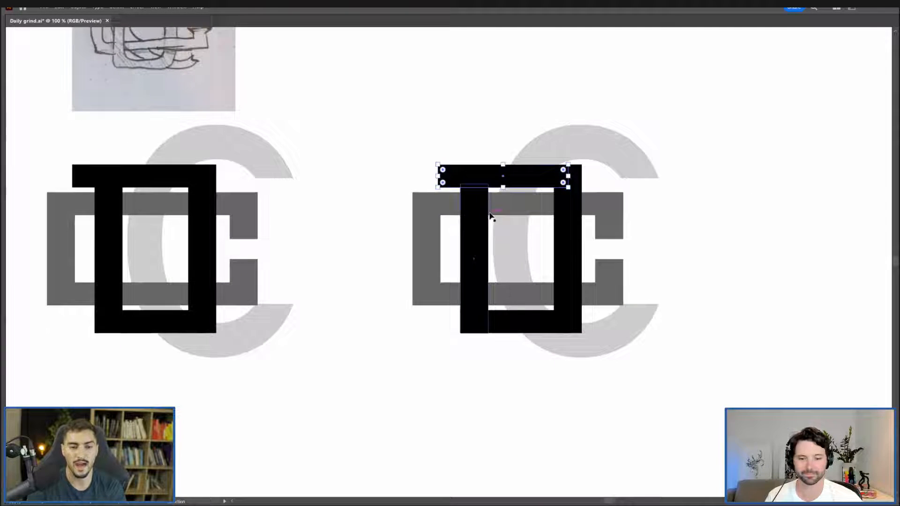
scroll(683, 178, up, 2)
scroll(683, 178, left, 1)
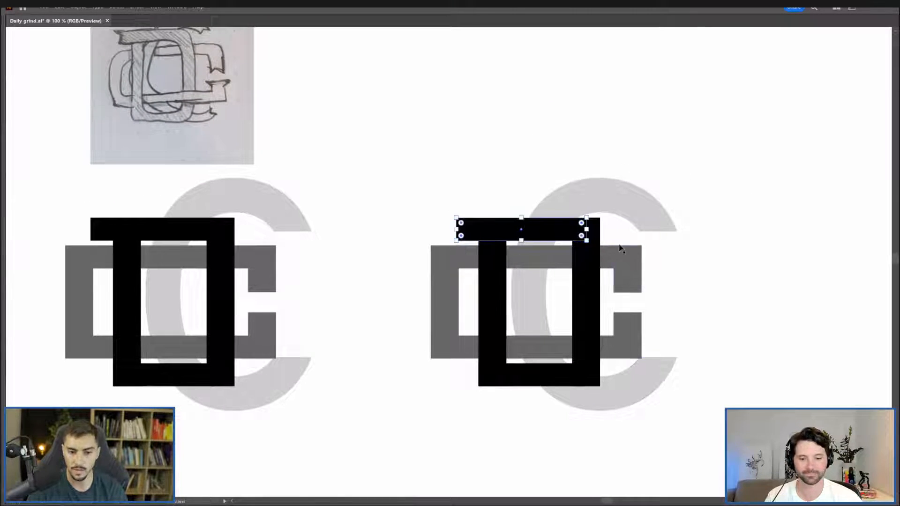
Copy the pencil sketch above the duplicated monogram and study its over-and-under crossings.
scroll(660, 190, up, 1)
mouse_move(187, 83)
mouse_down()
mouse_move(390, 213)
mouse_move(767, 214)
mouse_up()
scroll(809, 262, up, 2)
mouse_move(712, 237)
mouse_down()
mouse_move(617, 249)
mouse_move(647, 229)
mouse_up()
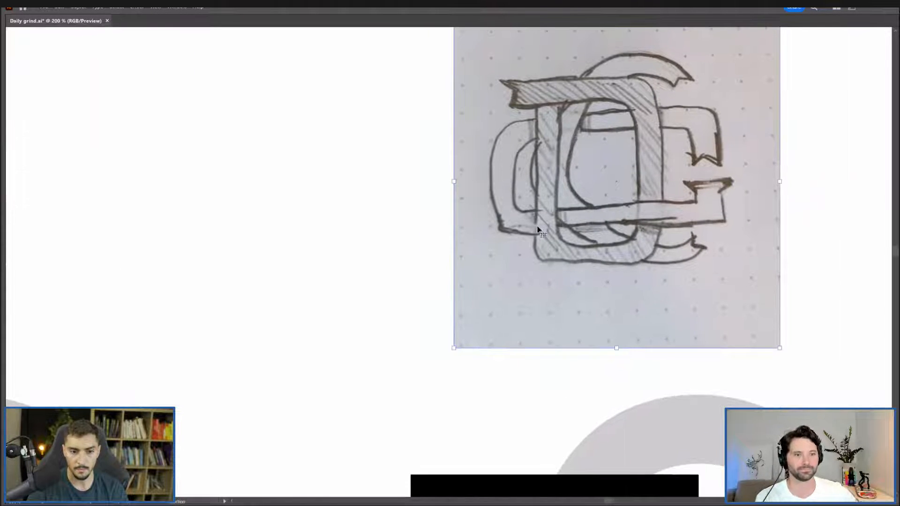
scroll(557, 231, up, 1)
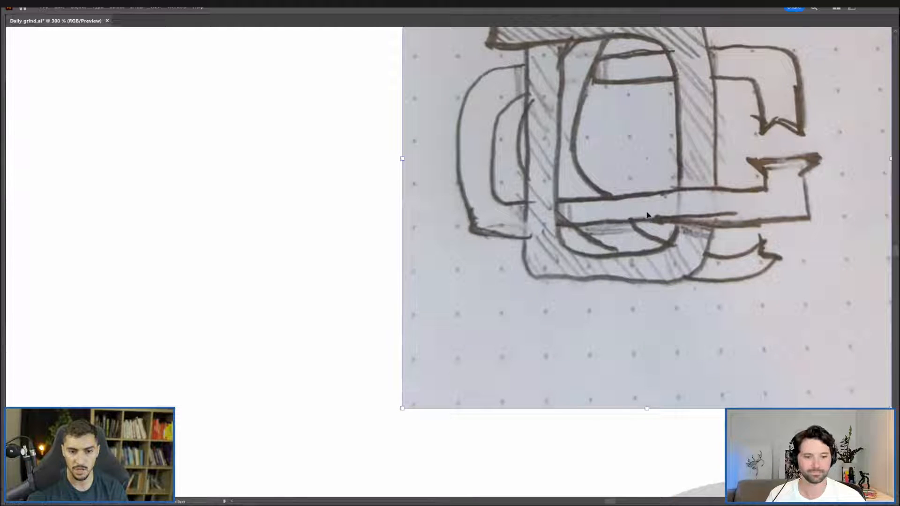
scroll(719, 263, down, 2)
drag(825, 474, 703, 241)
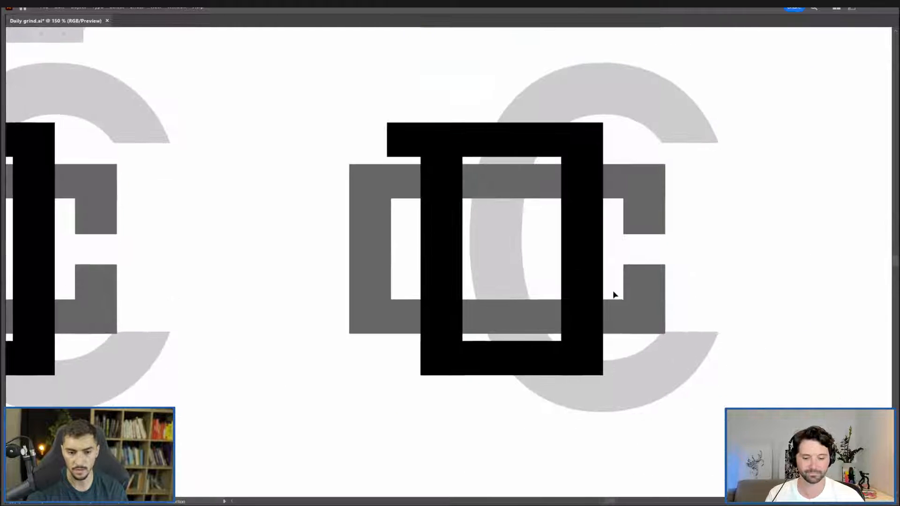
Try to intertwine the copy's lower grey bar with the right black bar, bringing the grey bar forward at their crossing.
scroll(614, 294, up, 1)
drag(614, 280, 565, 320)
key(Tab)
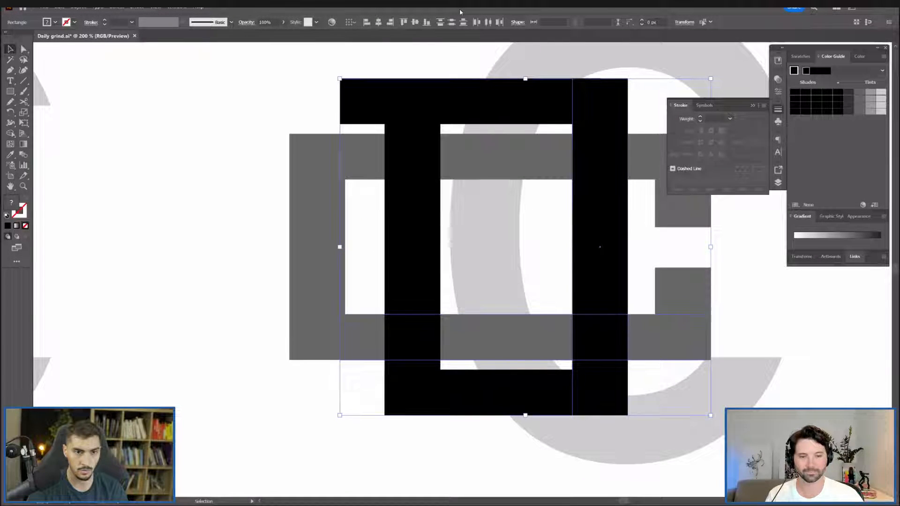
click(78, 7)
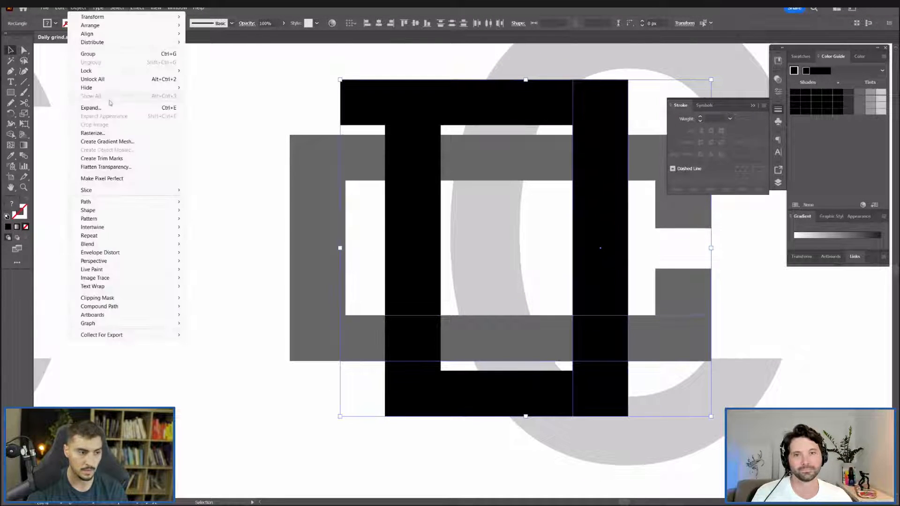
click(204, 227)
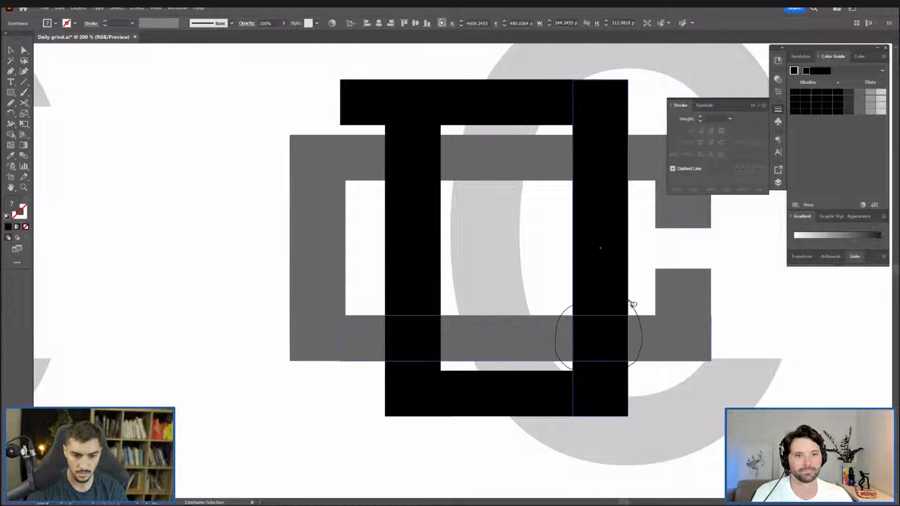
drag(633, 305, 630, 301)
scroll(624, 328, up, 2)
scroll(482, 312, down, 4)
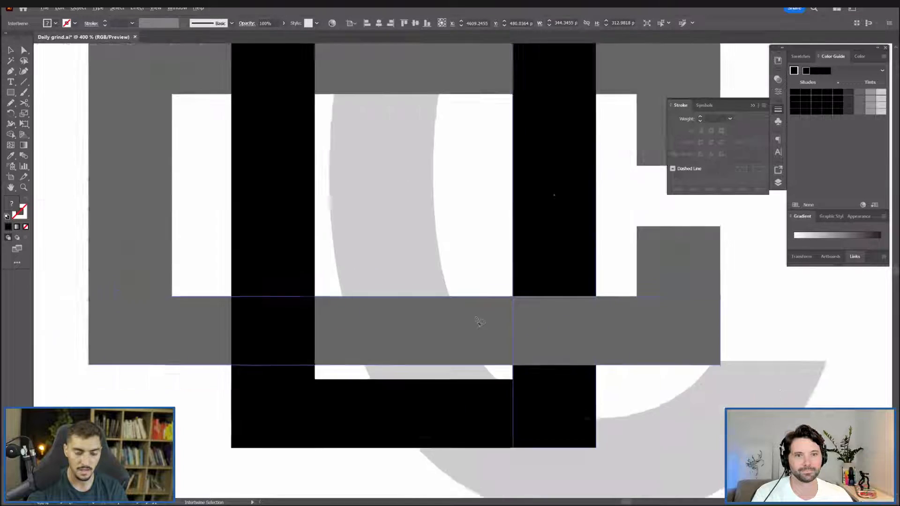
key(v)
click(634, 301)
scroll(634, 301, down, 2)
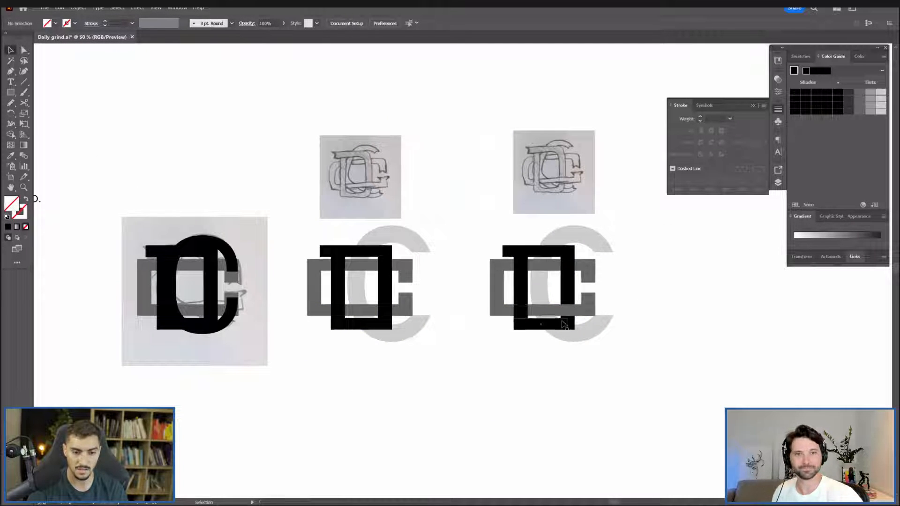
scroll(602, 313, up, 2)
drag(596, 304, 547, 311)
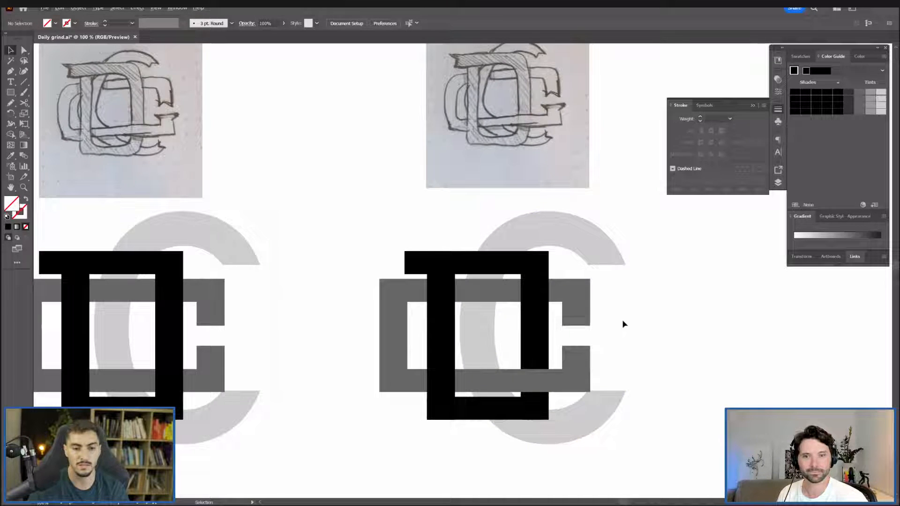
Undo the stacking swap at the crossing and try moving the upper-right grey end piece.
click(578, 302)
click(645, 340)
click(586, 308)
key(ctrl+z)
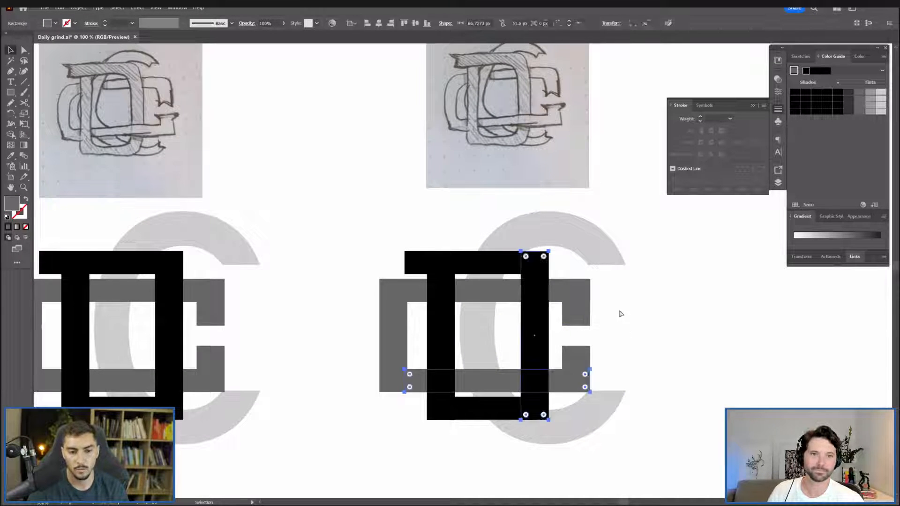
click(572, 302)
shift+click(405, 288)
click(555, 357)
drag(587, 304, 617, 305)
key(ctrl+z)
Open the Pathfinder and try to unite the selected grey bars.
shift+click(474, 296)
shift+click(397, 322)
shift+click(476, 377)
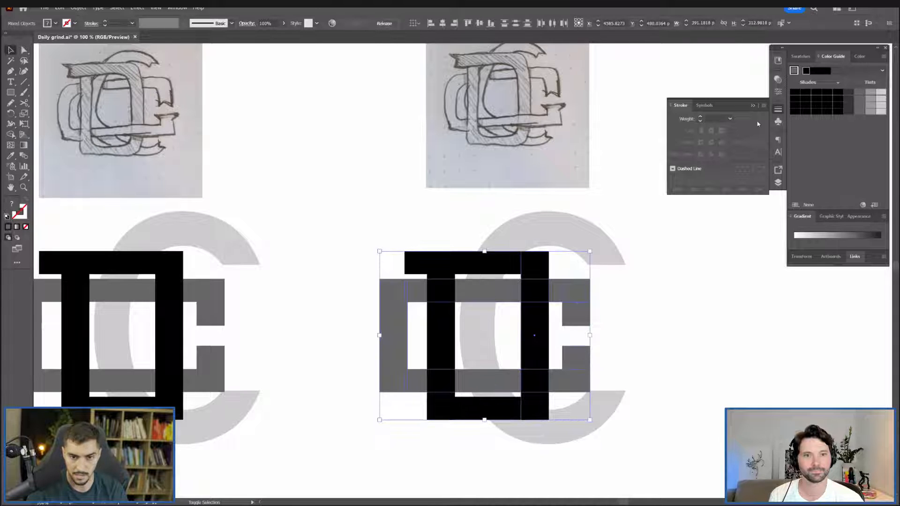
click(780, 80)
click(781, 80)
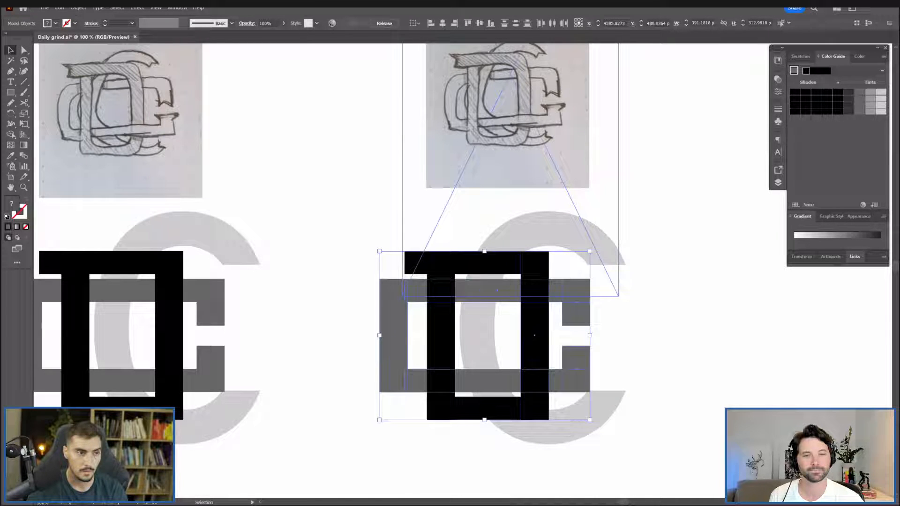
click(175, 8)
click(220, 291)
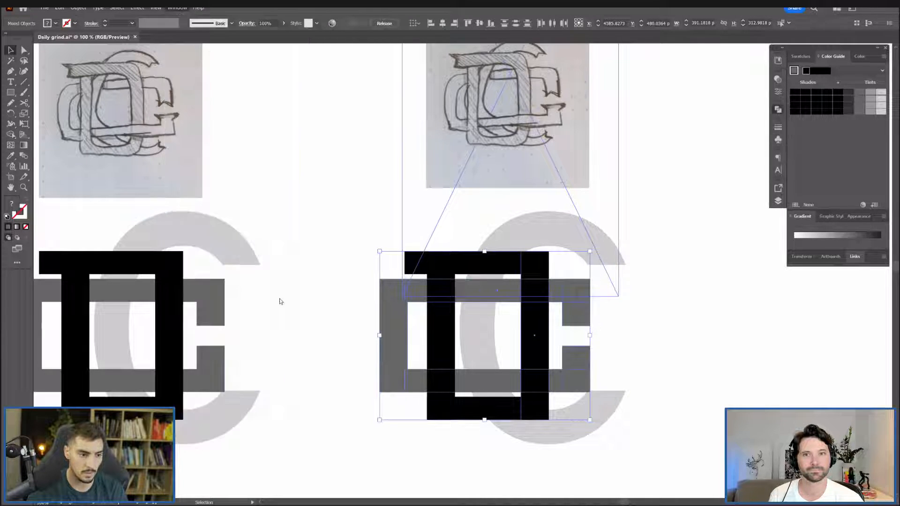
click(675, 130)
drag(562, 288, 639, 295)
key(ctrl+z)
key(ctrl+z)
Try moving the lower grey bar together with the intertwined right black bar, and undo the move.
click(644, 298)
click(538, 272)
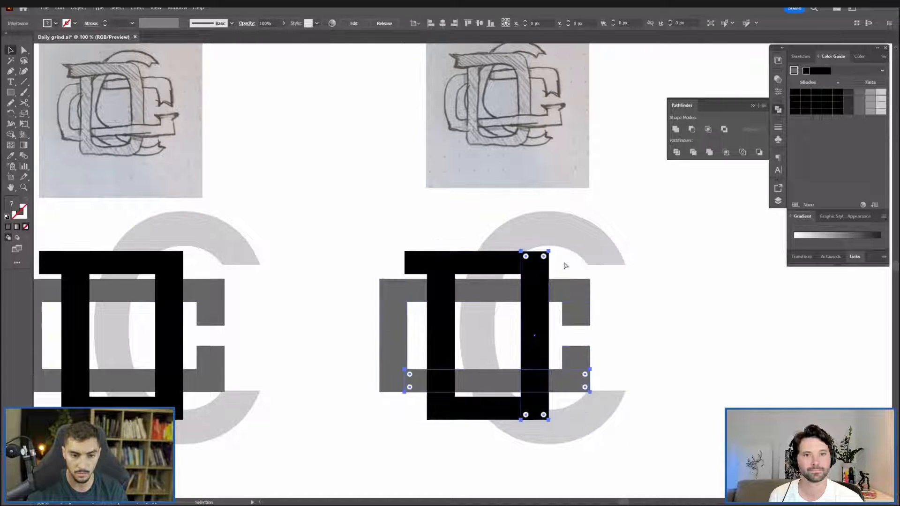
click(577, 310)
click(579, 386)
drag(579, 386, 637, 368)
key(ctrl+z)
shift+click(495, 387)
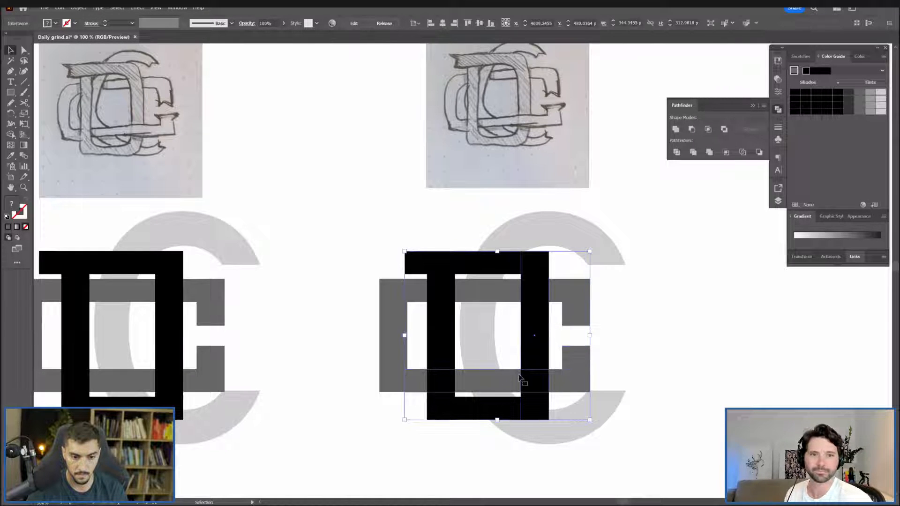
Undo the test moves and the Intertwine between the lower grey bar and the right black bar.
drag(524, 381, 601, 369)
scroll(613, 351, up, 2)
key(ctrl+z)
key(ctrl+z)
click(629, 365)
click(564, 366)
drag(515, 409, 565, 404)
key(ctrl+z)
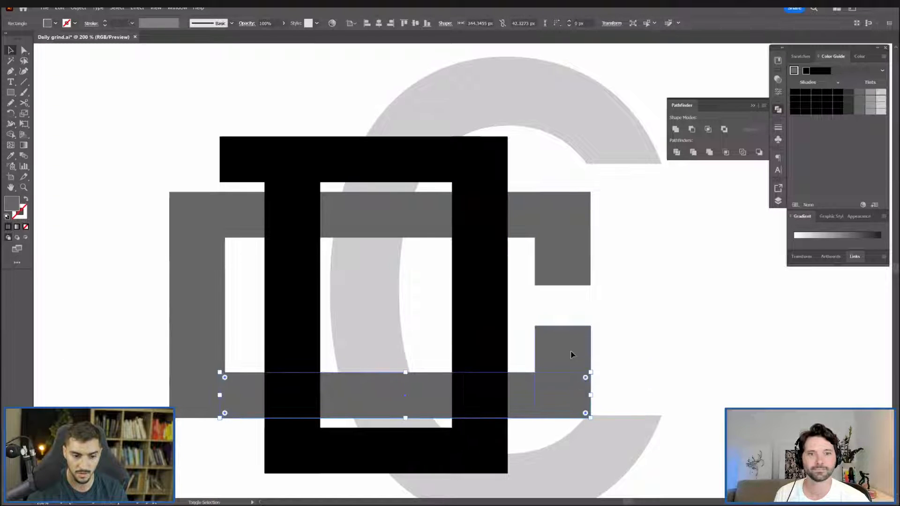
Unite all the grey G bars of the duplicated monogram into one shape.
shift+click(572, 356)
shift+click(560, 265)
shift+click(247, 232)
shift+click(203, 243)
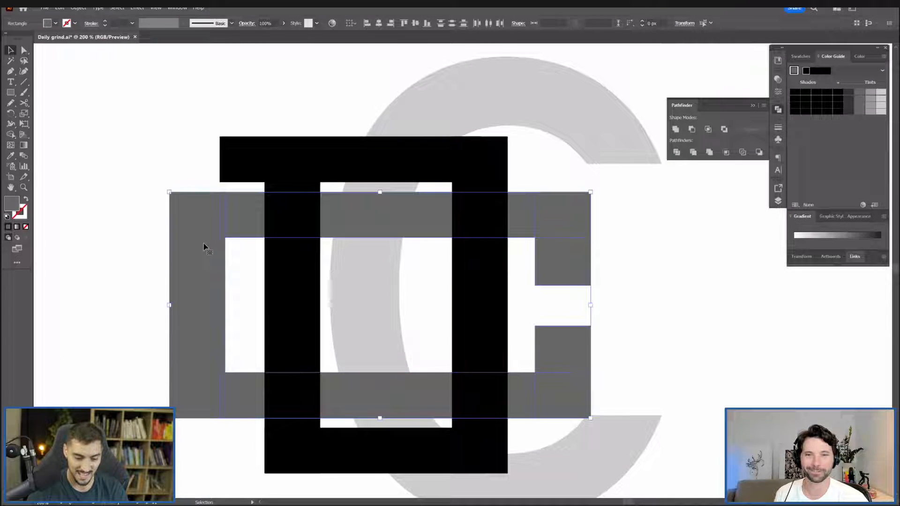
key(ctrl+4)
key(ctrl+[)
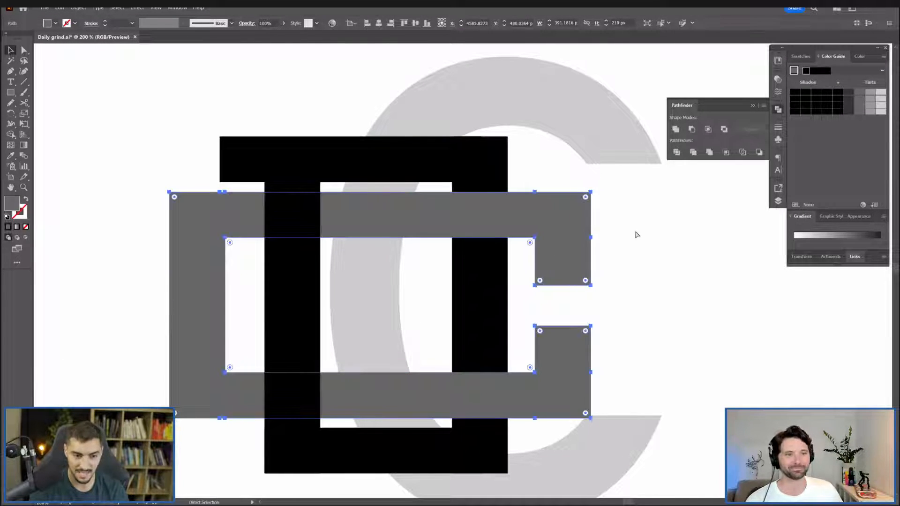
Unite the black D bars of the duplicated monogram into one shape.
click(488, 163)
shift+click(417, 160)
shift+click(419, 459)
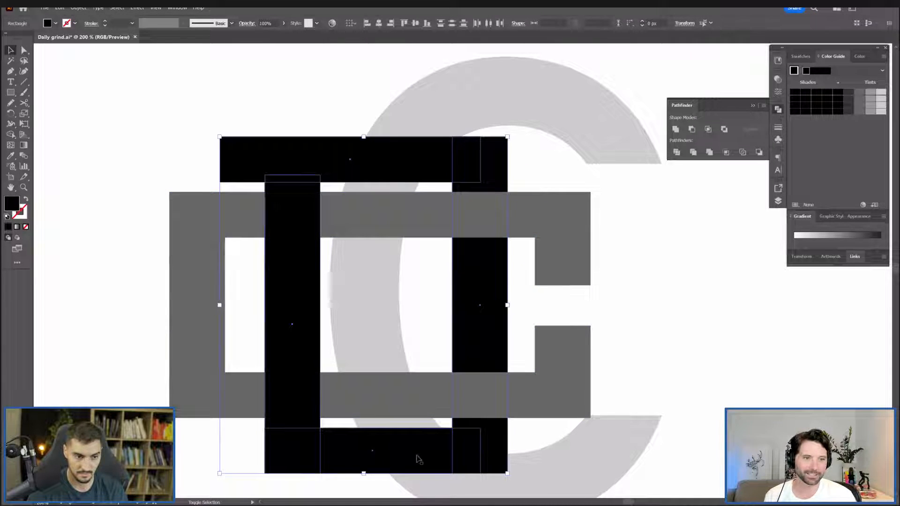
key(ctrl+4)
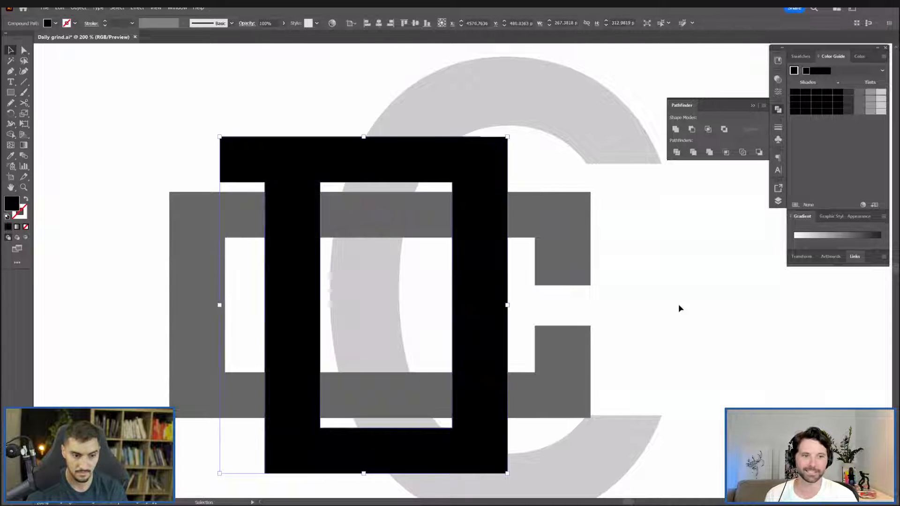
click(589, 96)
scroll(589, 95, down, 1)
click(555, 225)
click(488, 138)
click(657, 225)
Intertwine the grey G with the black D, bringing the G in front where its lower bar crosses the D's right stem.
click(585, 293)
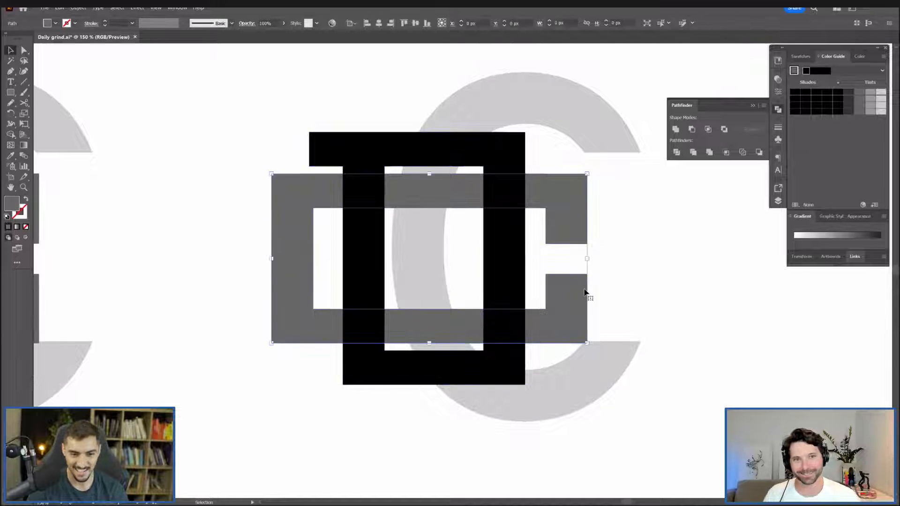
shift+click(521, 220)
click(79, 8)
mouse_move(111, 234)
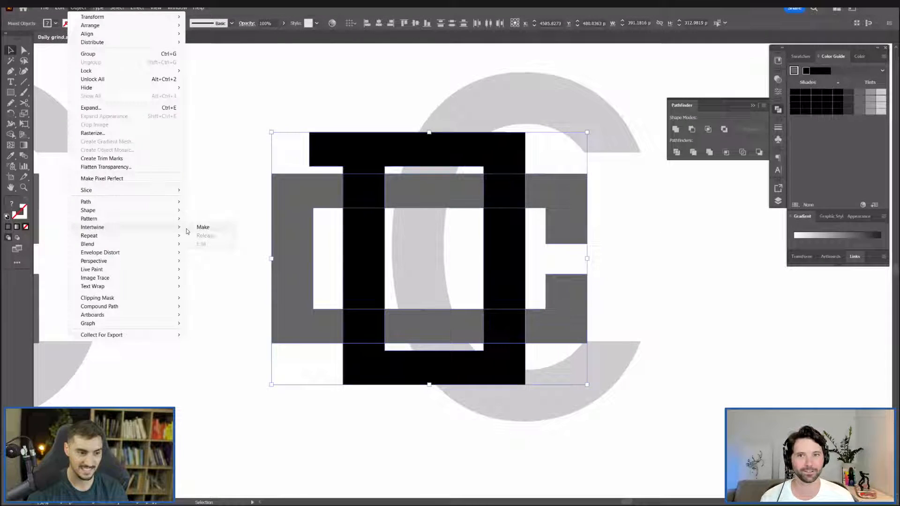
click(200, 229)
drag(486, 346, 535, 297)
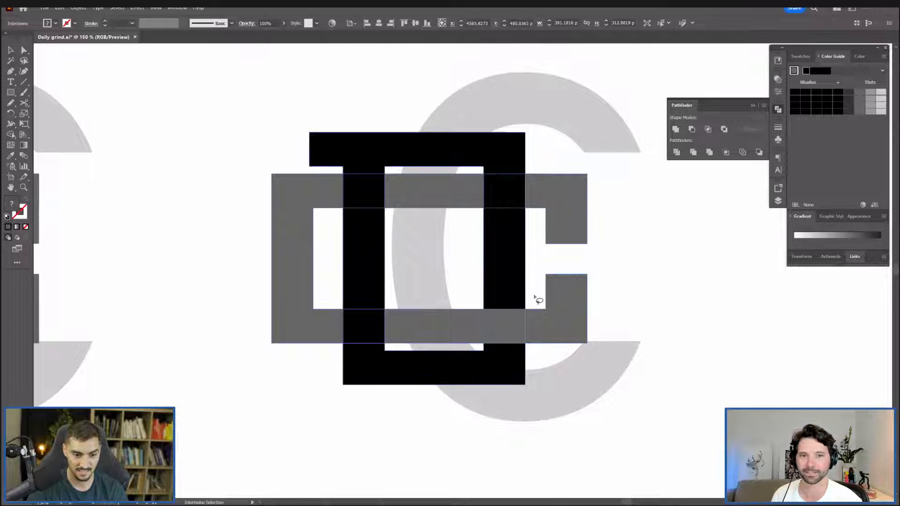
drag(514, 136, 563, 253)
scroll(569, 206, down, 1)
key(v)
click(548, 154)
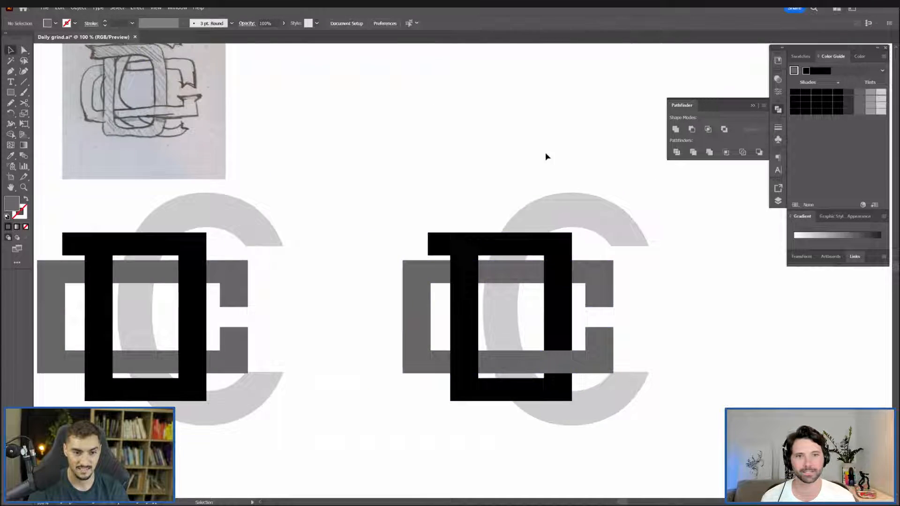
Place a copy of the pencil sketch above the interlaced monogram as a reference.
scroll(543, 162, down, 2)
drag(365, 129, 570, 102)
scroll(609, 100, up, 2)
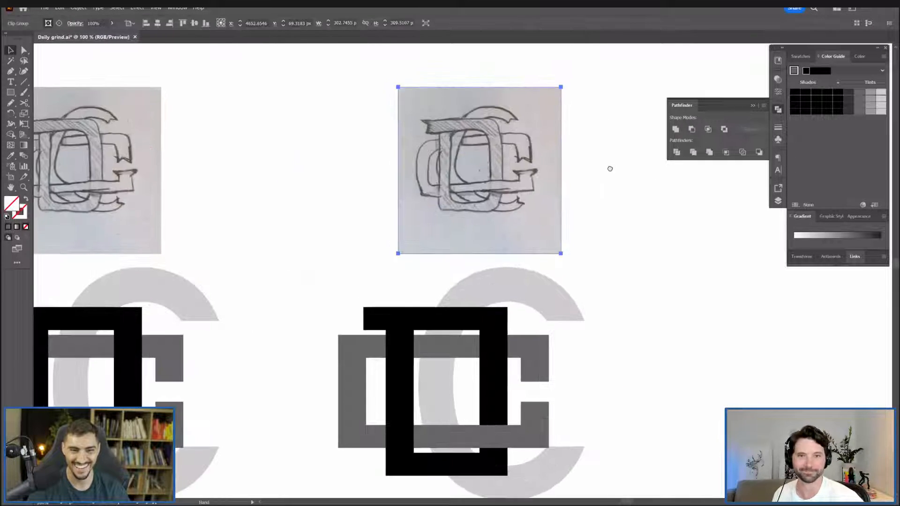
Hide all the panels and toolbars to free up the canvas around the interlaced monogram.
key(Tab)
key(Tab)
click(727, 137)
key(Tab)
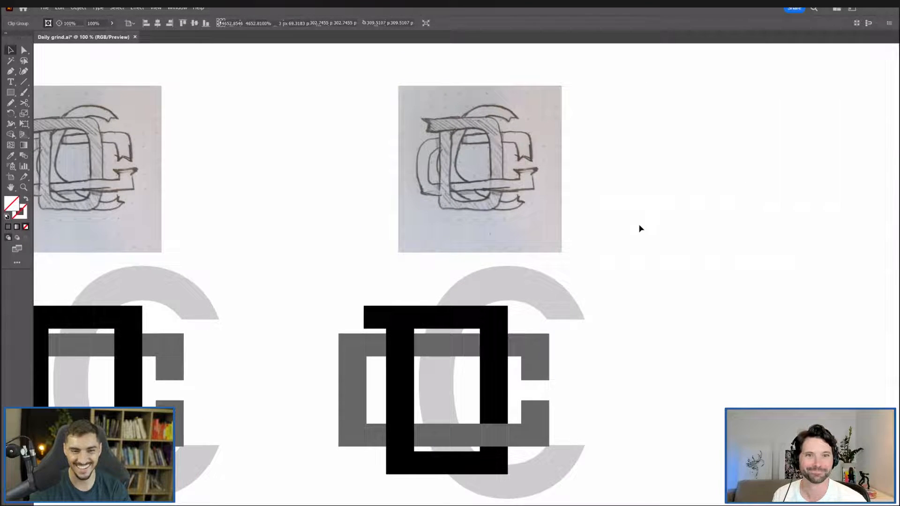
drag(629, 260, 627, 244)
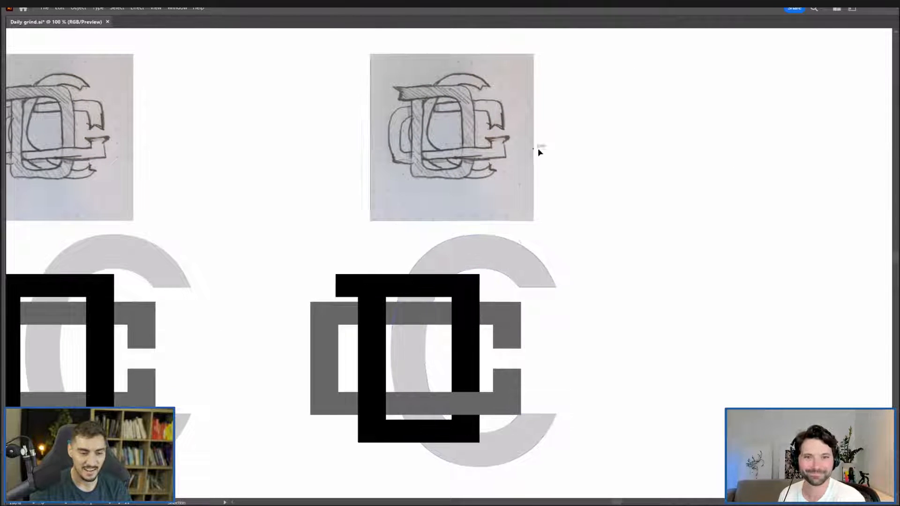
Release the existing G and D intertwine and make a new intertwine that also includes the light grey C.
click(452, 272)
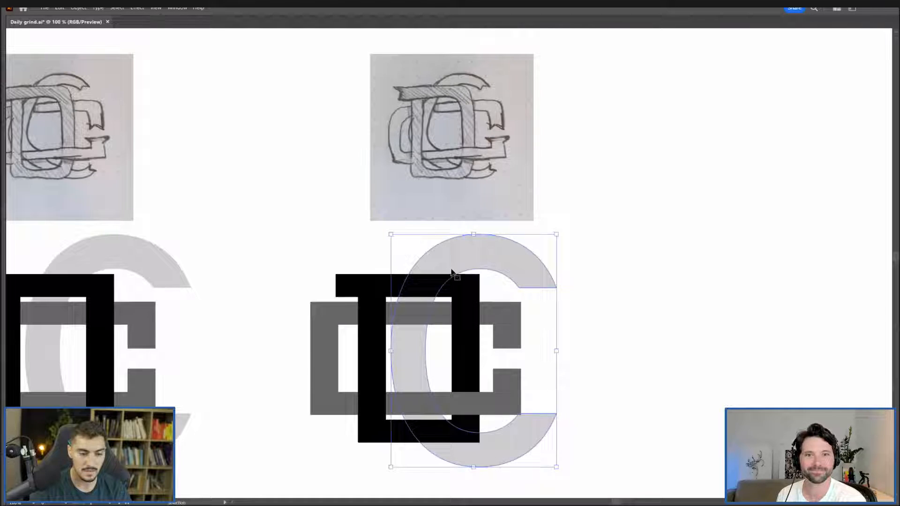
scroll(412, 332, up, 1)
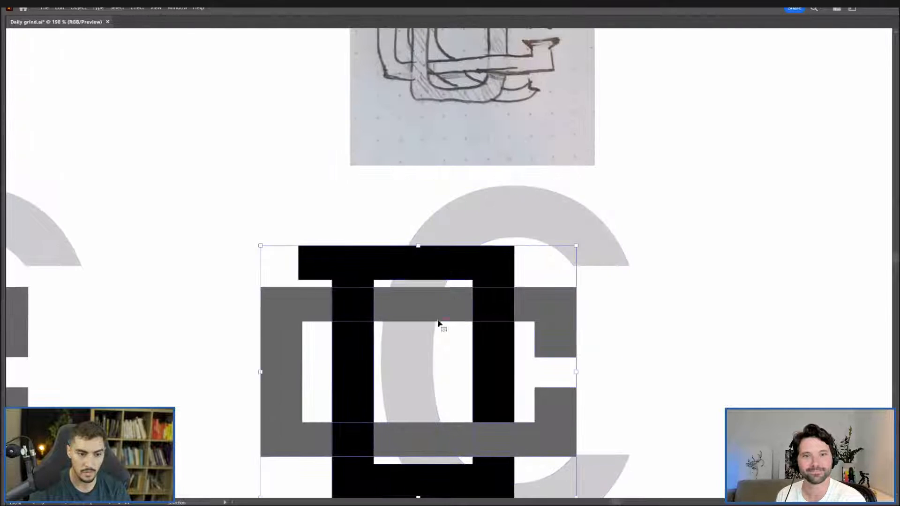
click(534, 232)
drag(580, 301, 617, 261)
click(518, 283)
shift+click(506, 194)
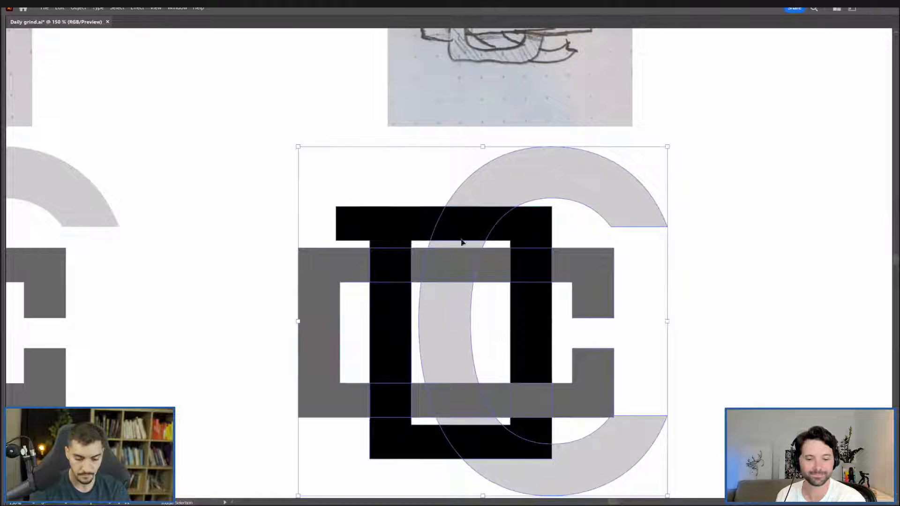
click(80, 8)
drag(797, 167, 277, 439)
click(84, 9)
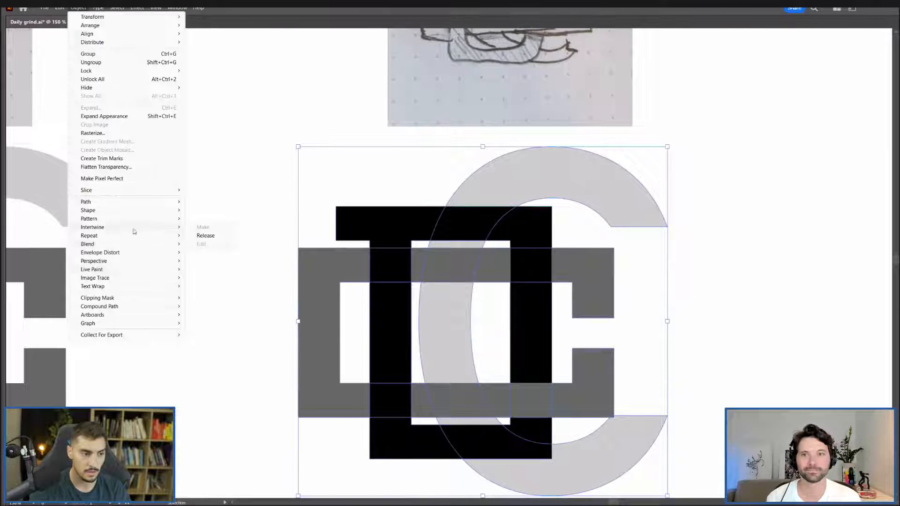
click(206, 236)
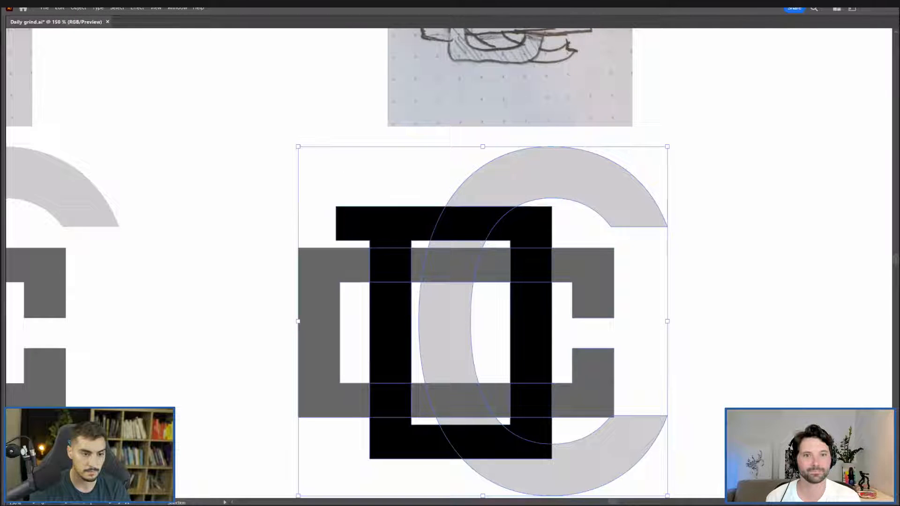
click(78, 8)
click(207, 227)
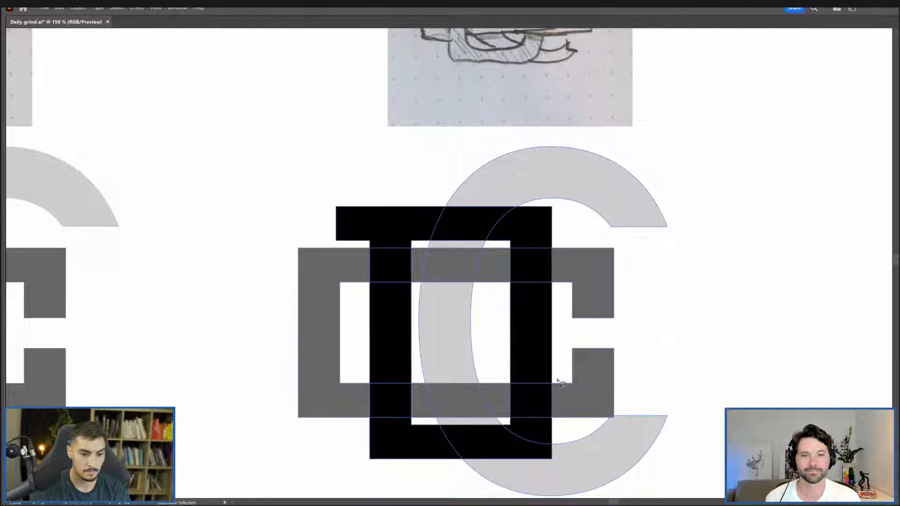
Bring the G in front where its lower bar crosses the D's right stem, and the C in front of the G's upper bar.
drag(564, 380, 561, 378)
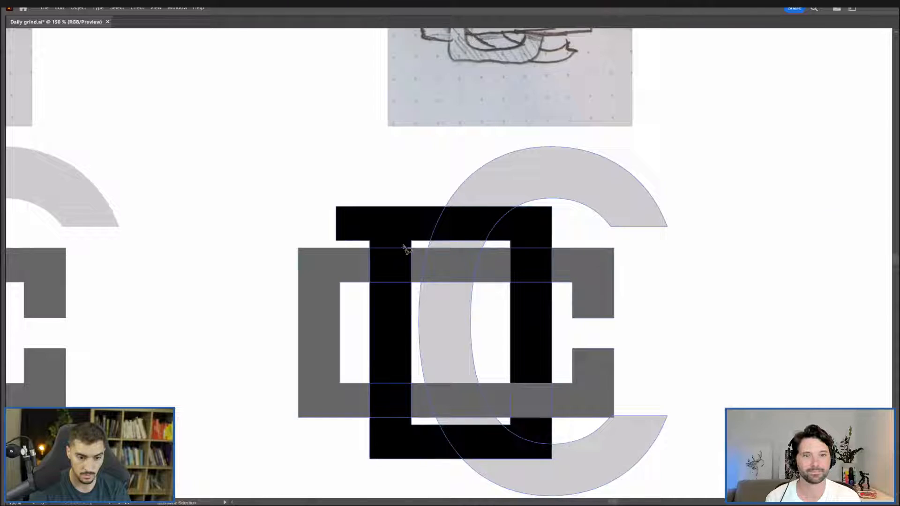
alt+scroll(403, 245, up, 3)
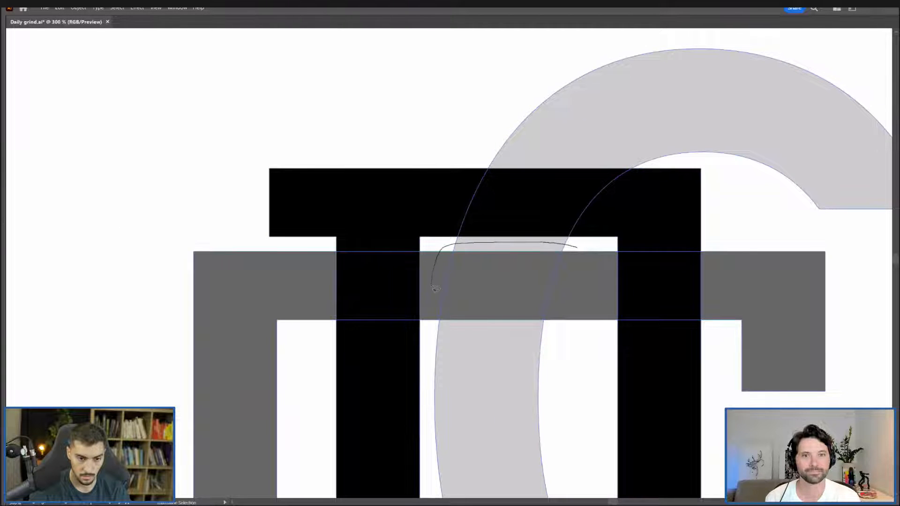
drag(581, 253, 580, 251)
alt+scroll(580, 253, down, 4)
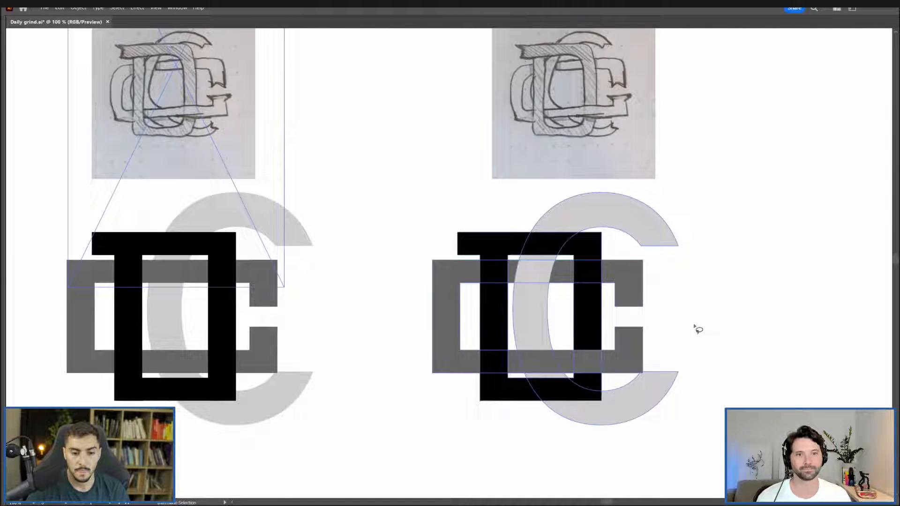
Compare the interlaced D, G and C with the pencil sketch and the earlier versions.
scroll(697, 296, down, 3)
scroll(703, 301, up, 1)
drag(738, 304, 601, 302)
scroll(601, 304, down, 2)
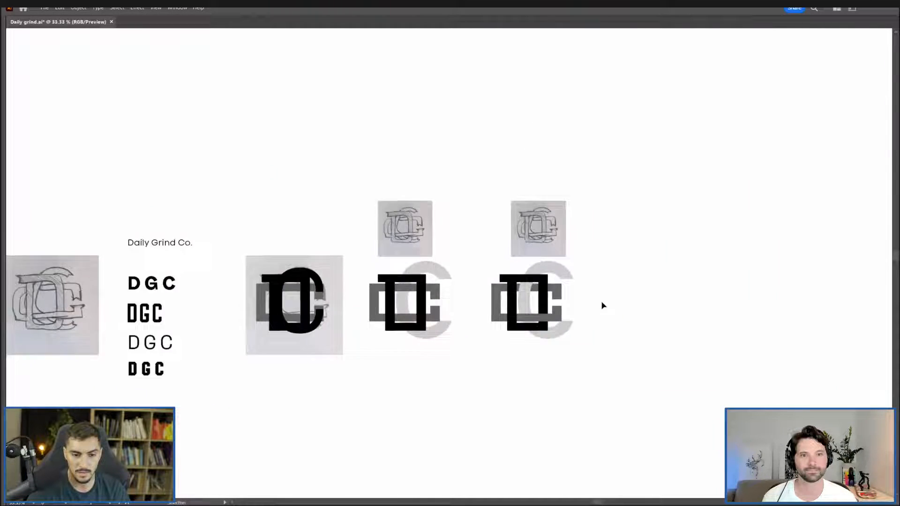
scroll(603, 303, up, 2)
drag(542, 295, 593, 304)
scroll(563, 226, up, 1)
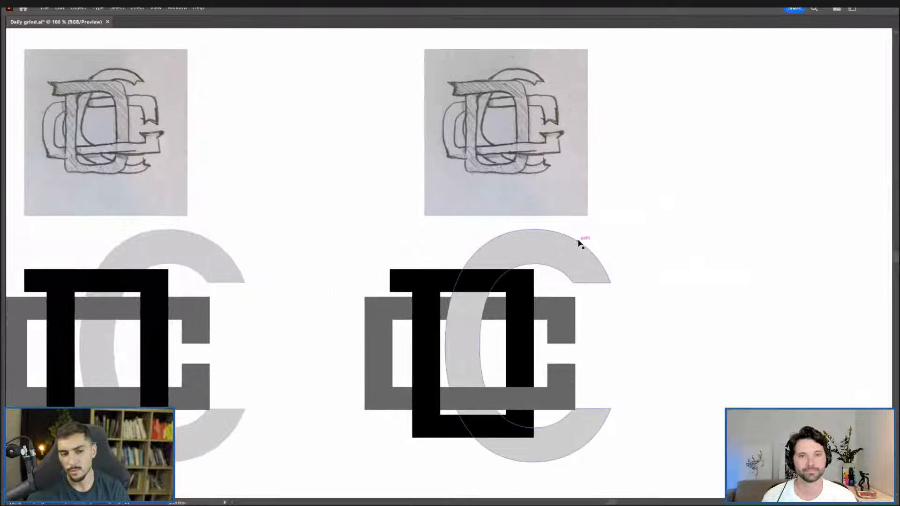
scroll(561, 244, down, 1)
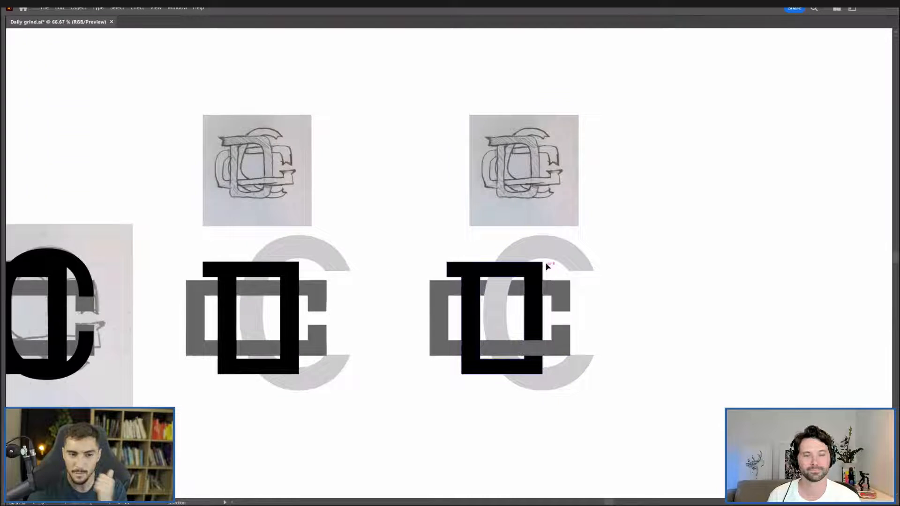
Duplicate the interlaced monogram to the right of the original and place a copy of the pencil sketch above it.
scroll(537, 274, up, 1)
drag(492, 272, 540, 258)
key(ctrl+z)
scroll(550, 247, down, 2)
drag(413, 327, 605, 262)
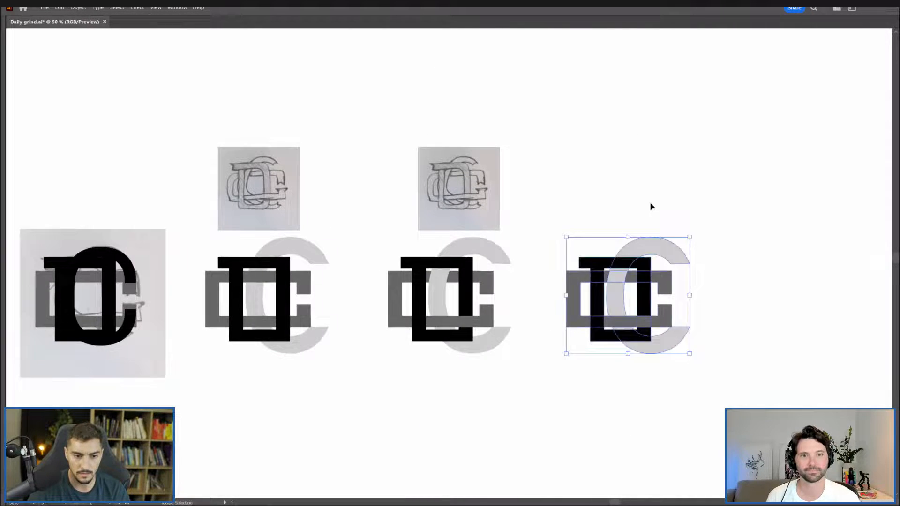
click(652, 207)
drag(576, 181, 417, 185)
drag(328, 179, 509, 154)
scroll(573, 253, up, 1)
click(591, 235)
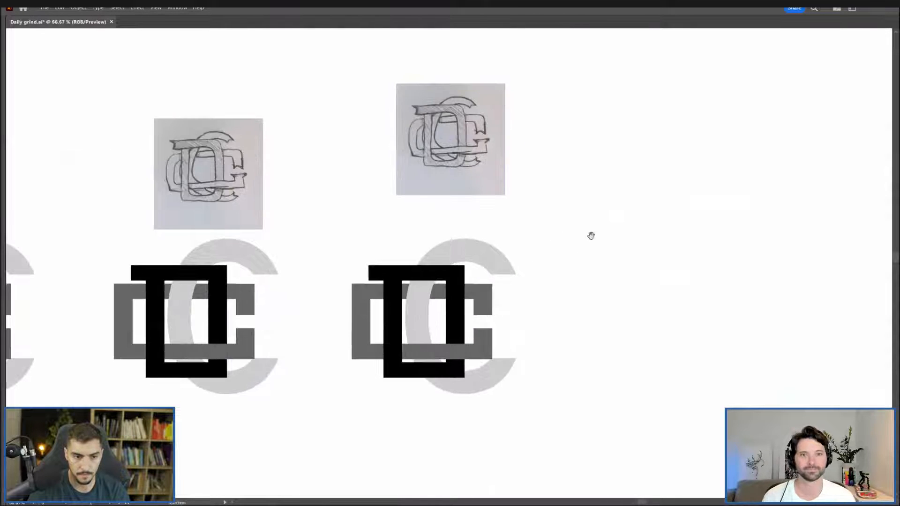
Examine the letter ends in the pencil sketch against the duplicated monogram.
scroll(592, 233, up, 2)
scroll(594, 233, up, 1)
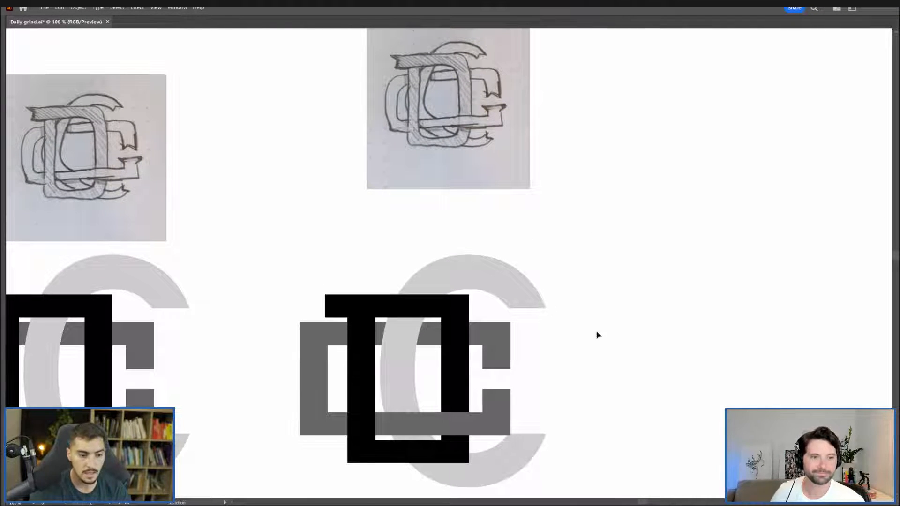
drag(597, 333, 659, 319)
click(521, 293)
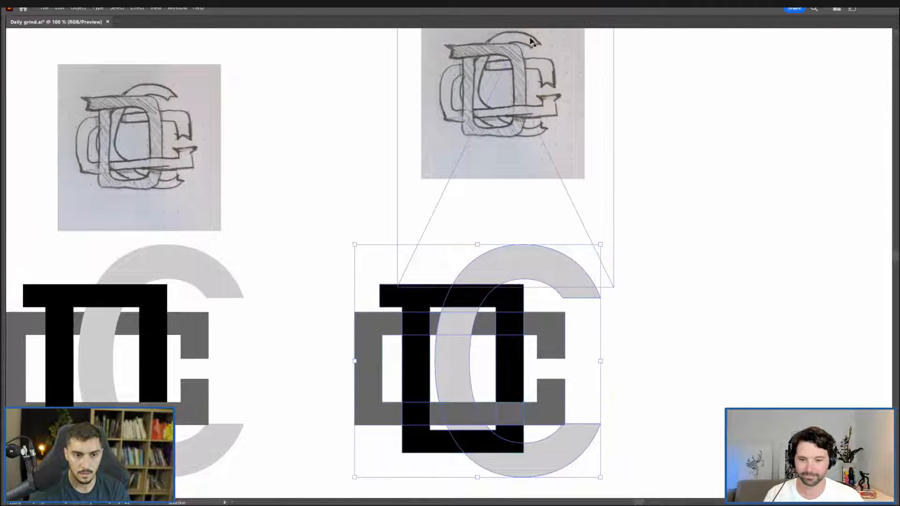
click(629, 398)
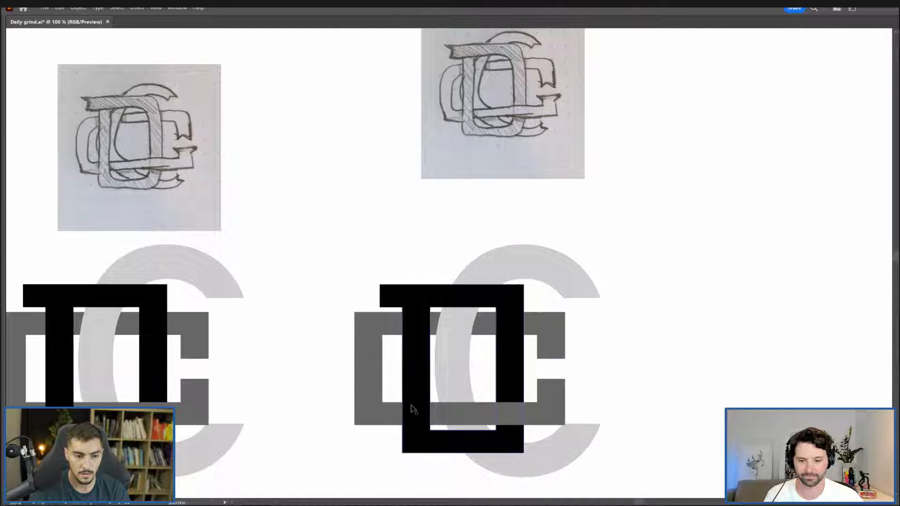
drag(632, 385, 678, 309)
Add an anchor point midway on the outer left end of the D's upper bar and pull it inward into a notch.
scroll(561, 296, up, 1)
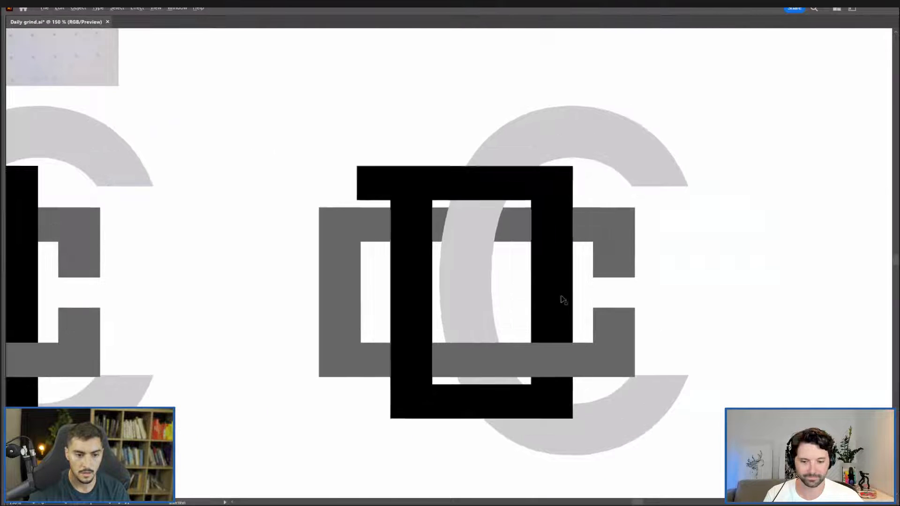
scroll(344, 154, up, 2)
drag(363, 181, 528, 180)
click(556, 190)
key(p)
scroll(567, 208, up, 1)
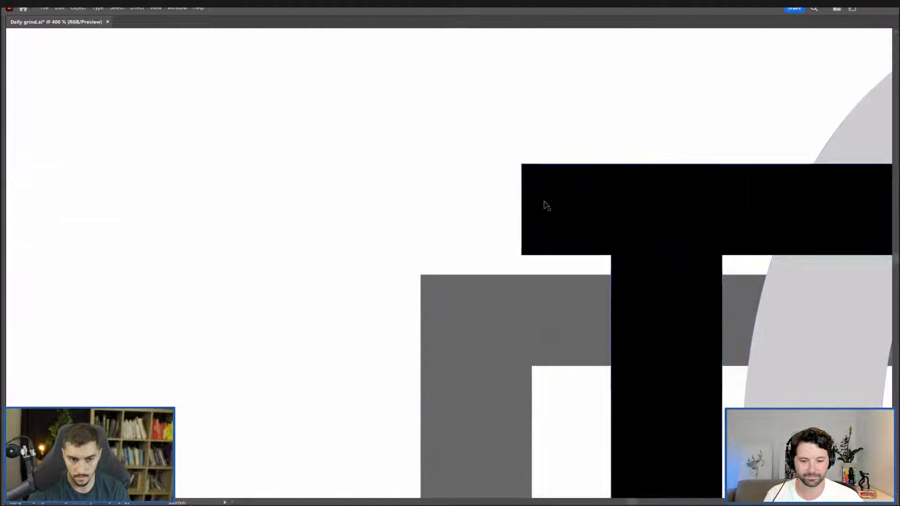
scroll(545, 218, up, 1)
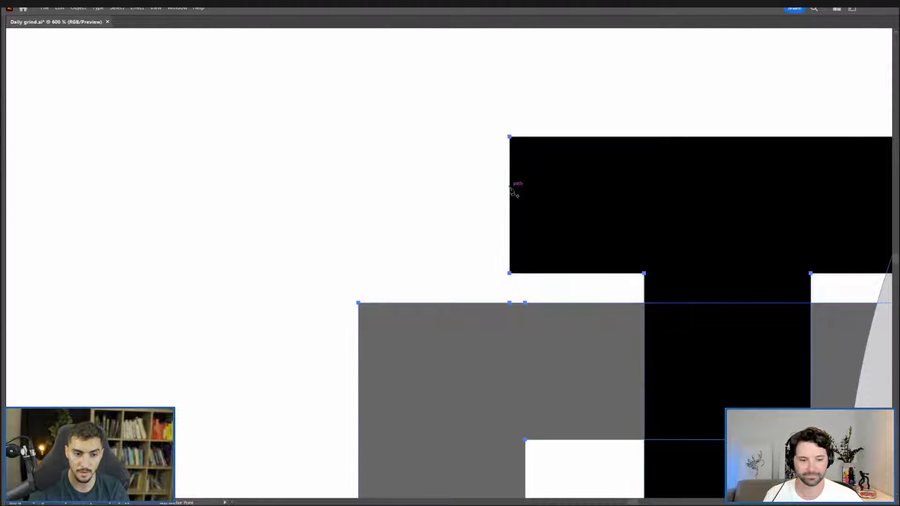
key(v)
scroll(478, 221, up, 1)
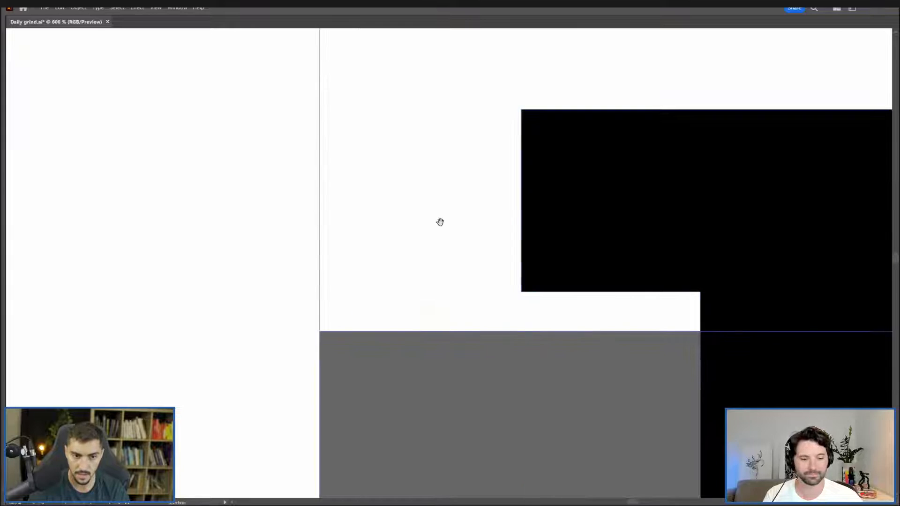
key(p)
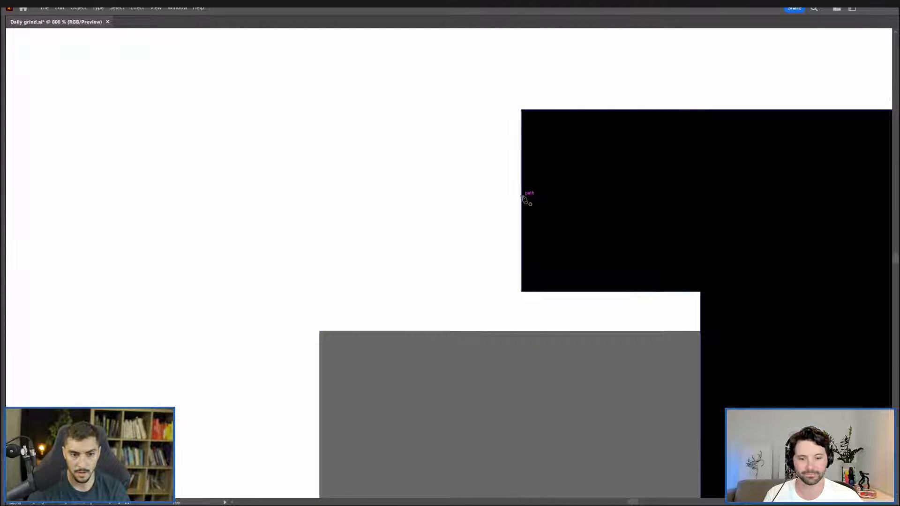
drag(525, 198, 536, 203)
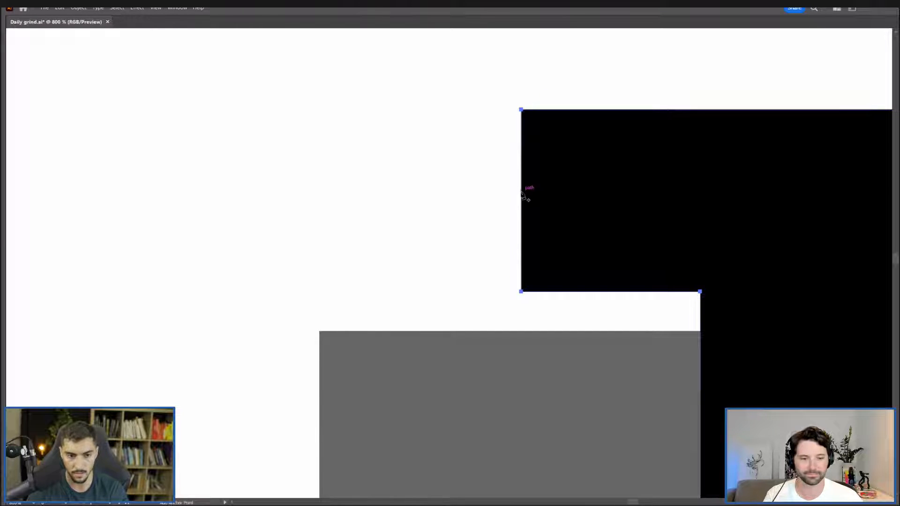
drag(522, 203, 581, 201)
scroll(443, 180, down, 8)
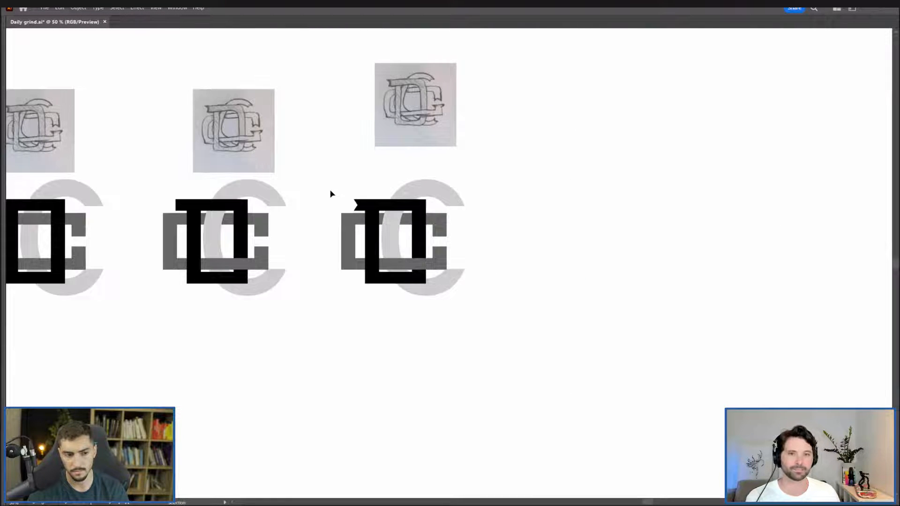
Undo the notch and try an angled end on the D's upper bar by moving its lower corner and middle anchor points.
scroll(331, 194, up, 6)
key(ctrl+z)
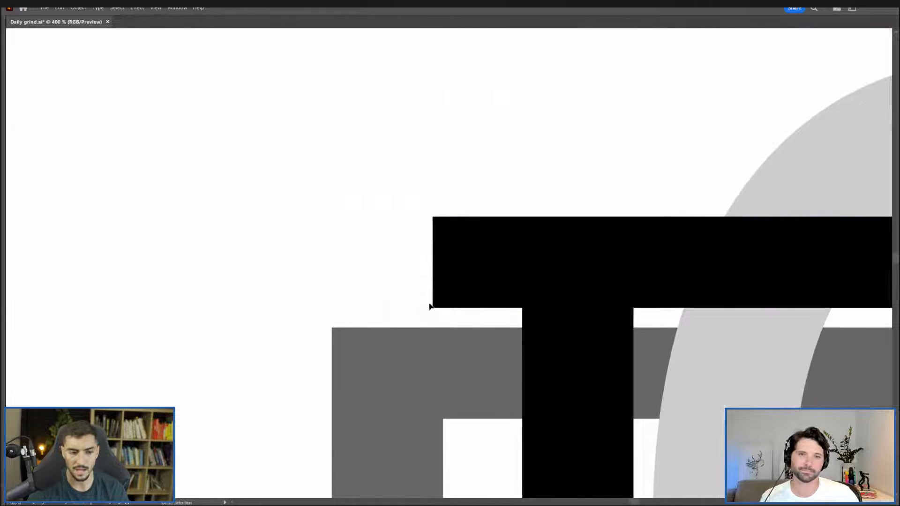
drag(433, 307, 478, 308)
scroll(386, 253, down, 5)
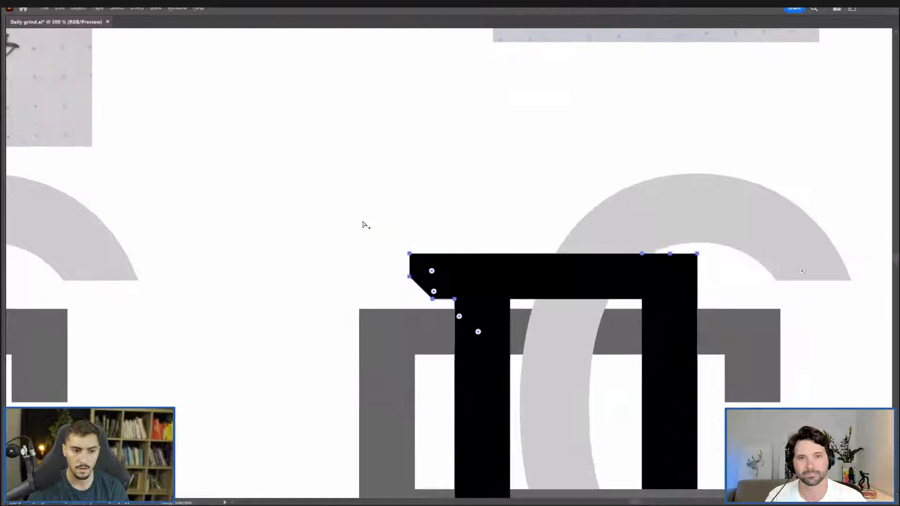
scroll(364, 222, up, 3)
drag(409, 277, 364, 254)
click(438, 196)
scroll(438, 196, down, 2)
key(v)
key(ctrl+z)
key(ctrl+z)
key(ctrl+z)
key(ctrl+z)
Move the middle anchor point on the left end of the D's upper bar about 10 px inward to form a notch.
scroll(425, 225, up, 3)
key(a)
drag(434, 269, 450, 266)
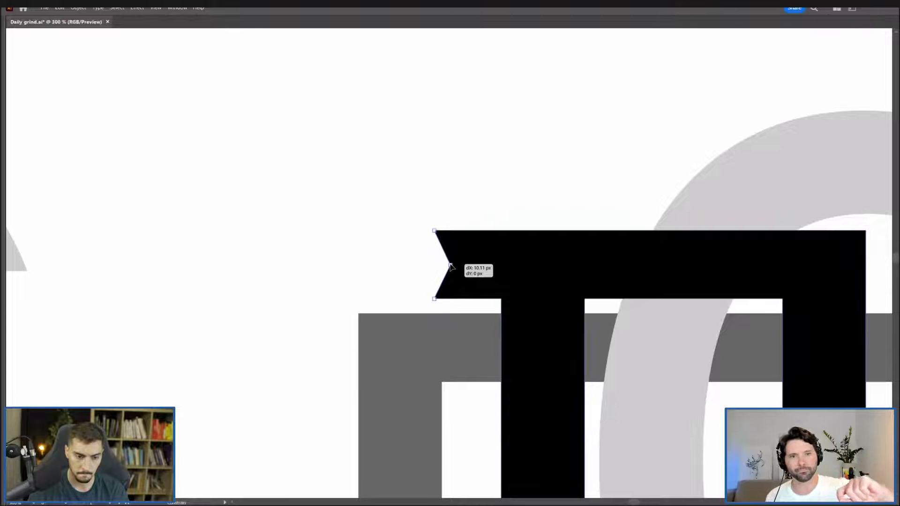
drag(450, 266, 450, 266)
scroll(440, 265, up, 2)
Show the hidden toolbars and panels, and select the D's compound path at its notched bar end.
key(Tab)
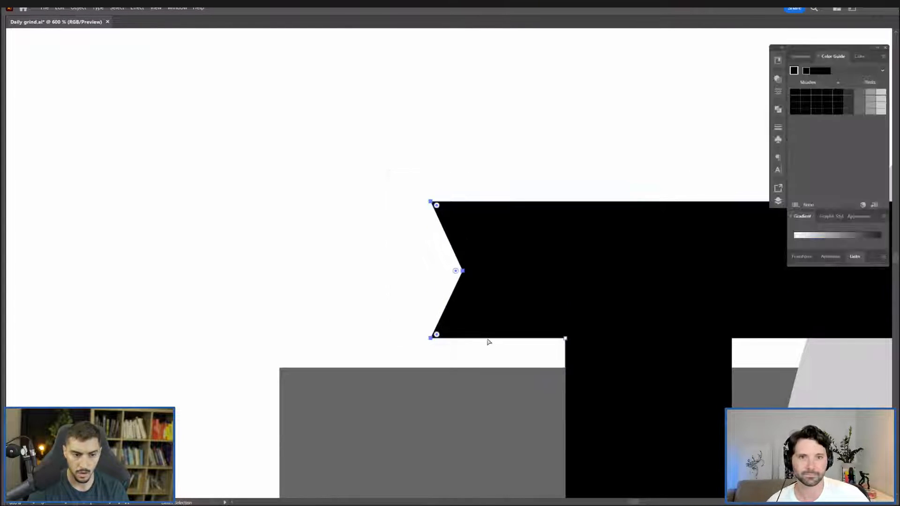
drag(515, 396, 491, 455)
click(541, 245)
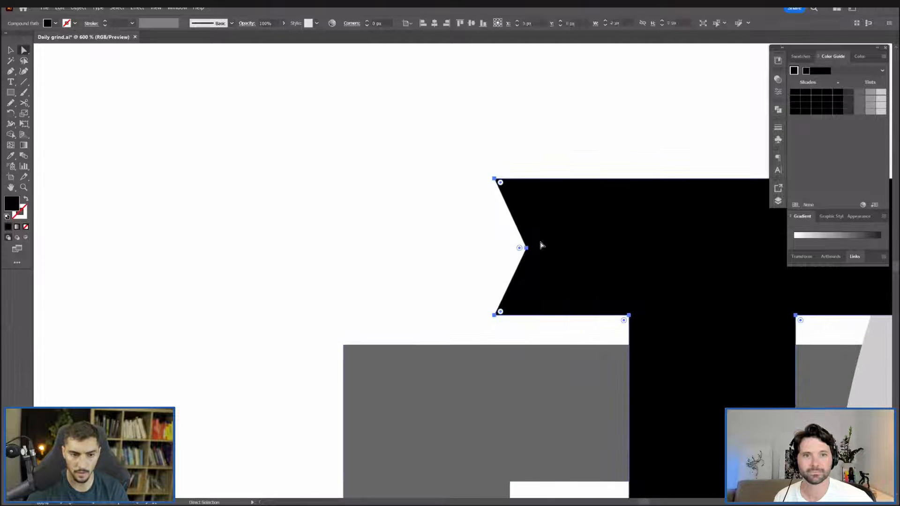
key(p)
key(a)
scroll(535, 252, up, 1)
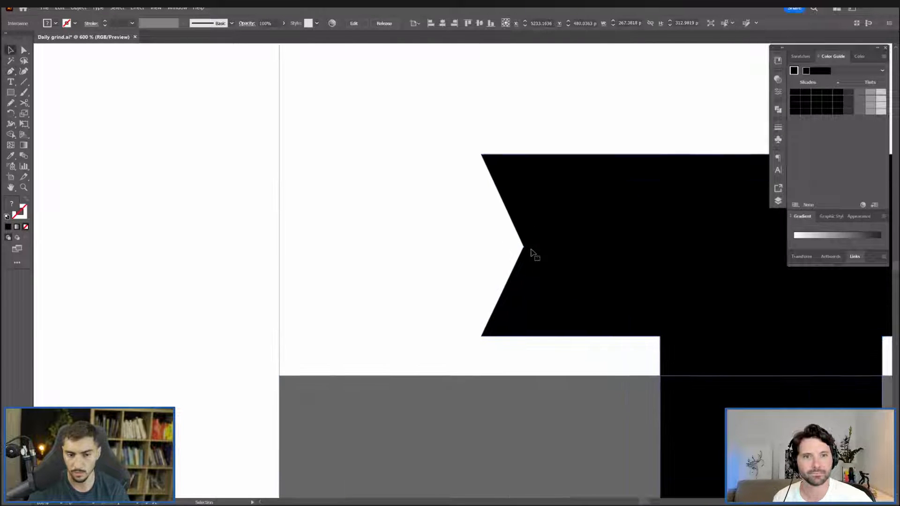
Select the three anchor points of the D's notch and set their alignment reference to Align to Key Anchor.
click(435, 217)
drag(540, 356, 541, 356)
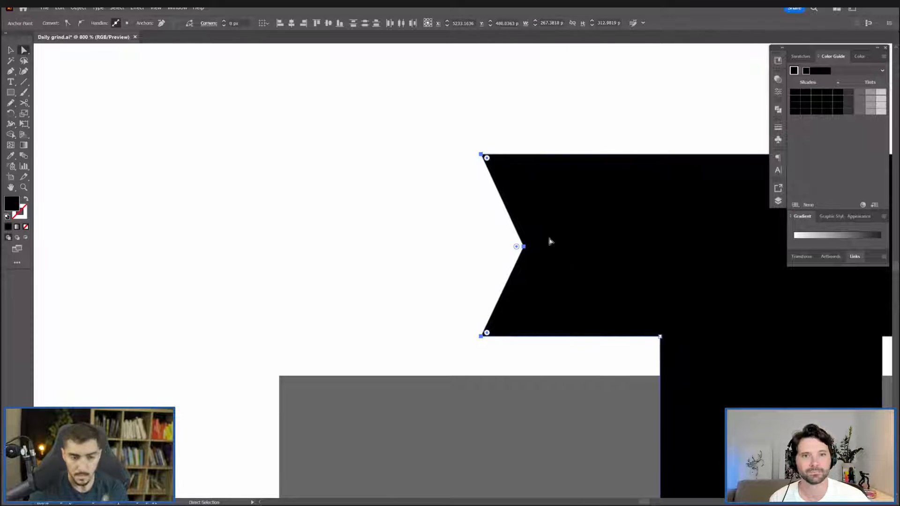
click(268, 24)
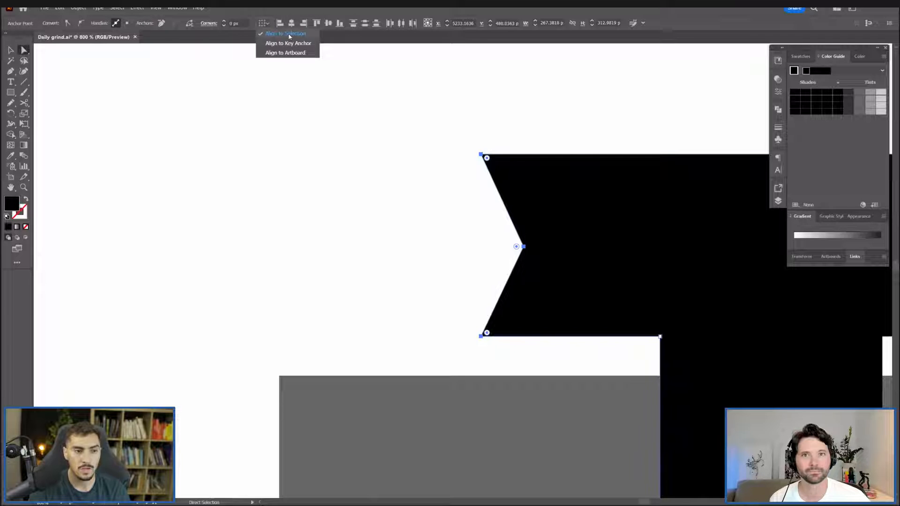
click(282, 43)
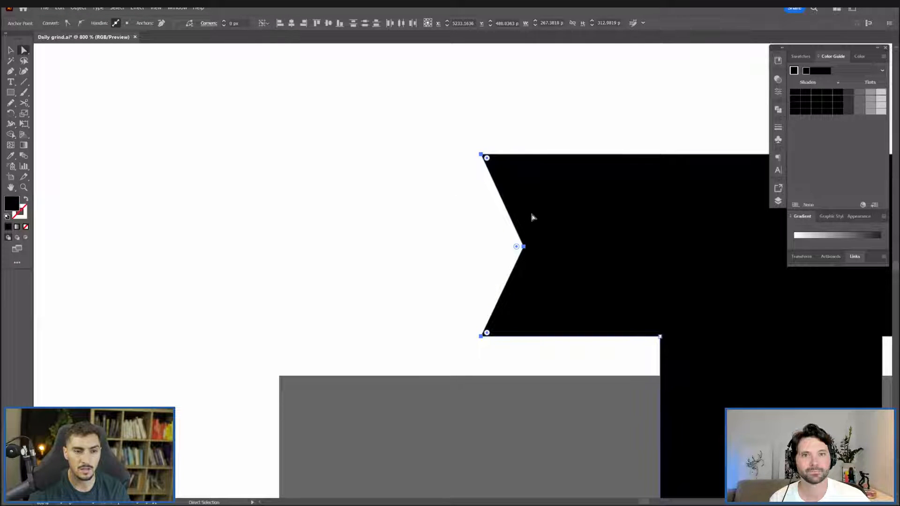
click(389, 227)
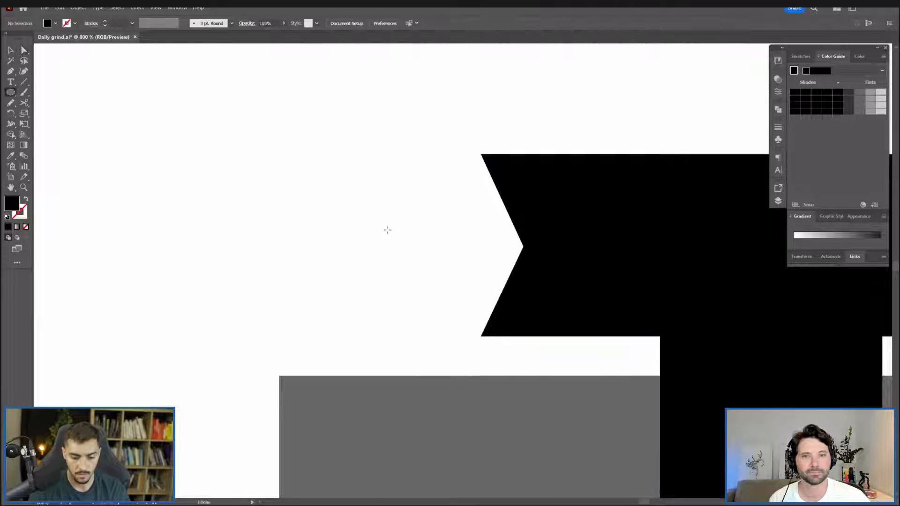
drag(353, 245, 387, 264)
key(v)
click(607, 230)
scroll(610, 228, down, 1)
key(space)
key(a)
click(422, 237)
key(Delete)
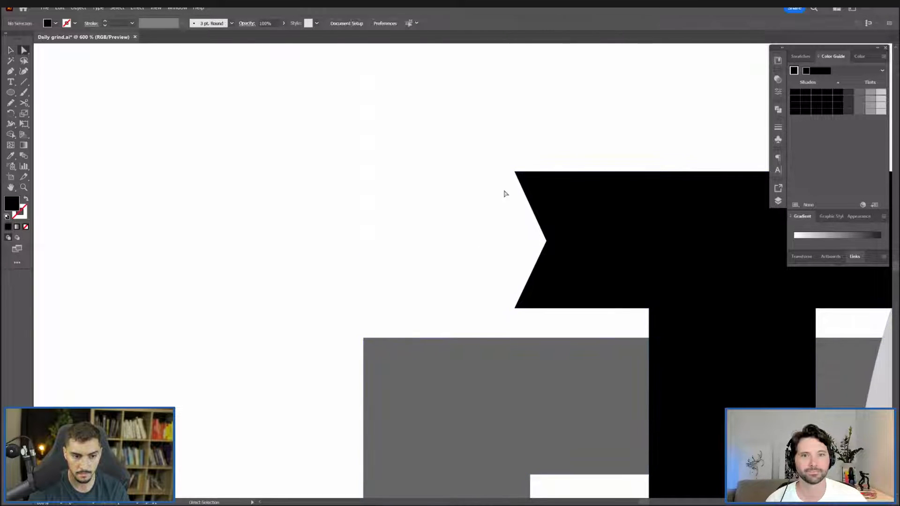
Try to align the vertical centres of the three notch anchor points on the D's upper bar.
drag(571, 327, 432, 66)
click(331, 23)
key(ctrl+z)
click(527, 237)
click(546, 241)
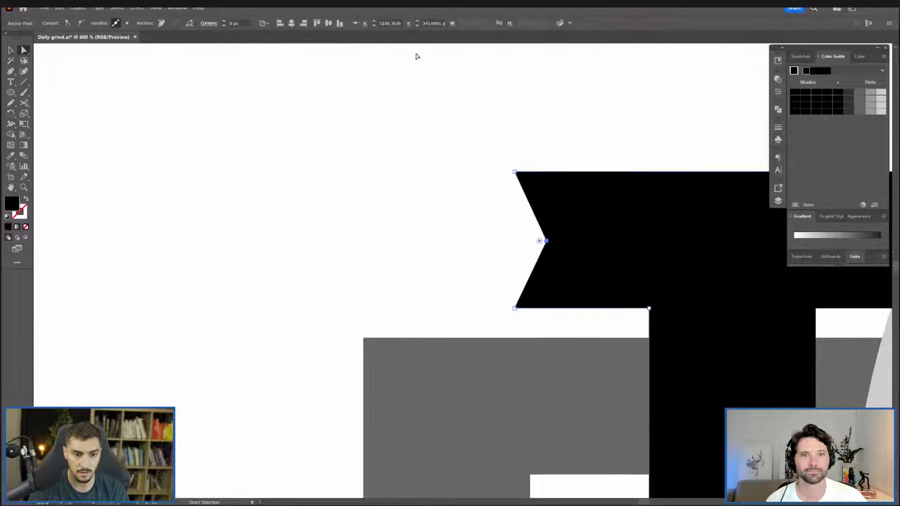
Reselect all three notch anchor points together and switch the alignment reference to Align to Key Anchor.
click(485, 144)
drag(570, 324, 422, 117)
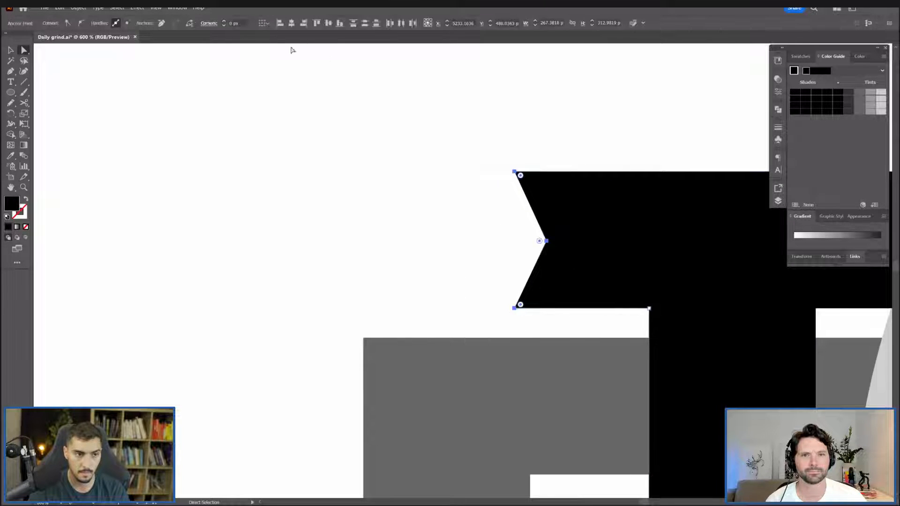
click(261, 24)
click(261, 25)
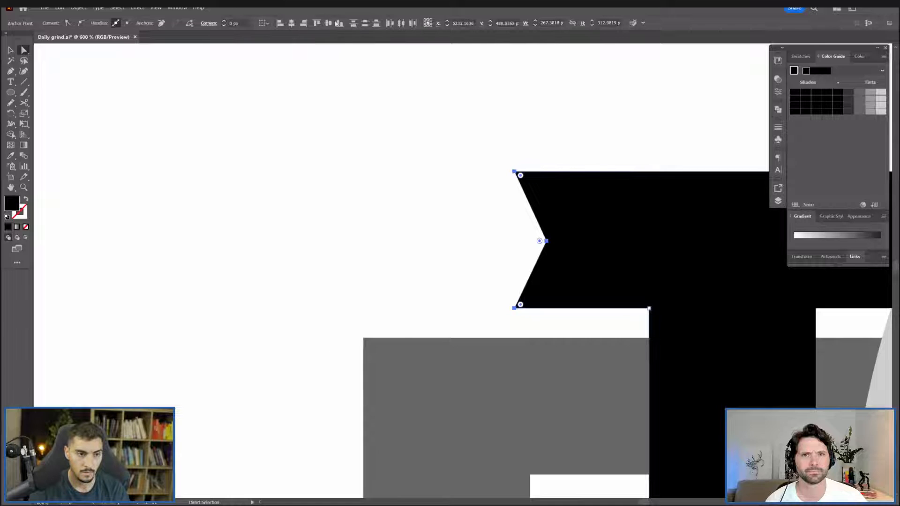
click(264, 24)
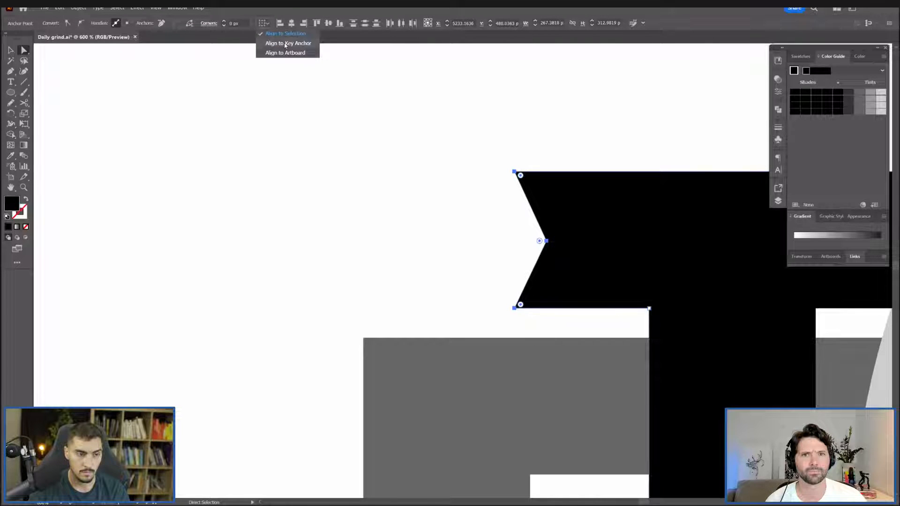
click(286, 43)
Select the notch's middle, upper and lower anchor points in turn and try to centre them vertically on the key anchor.
click(512, 227)
click(546, 241)
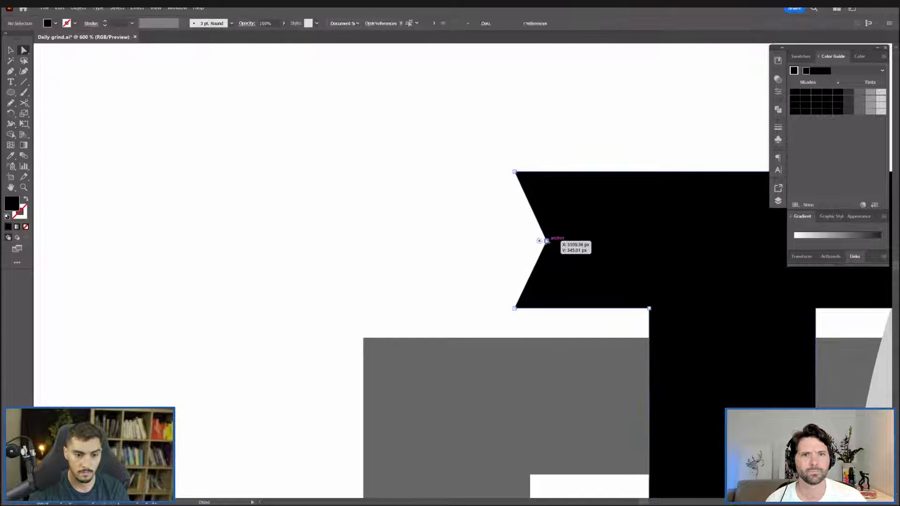
shift+click(514, 172)
shift+click(515, 308)
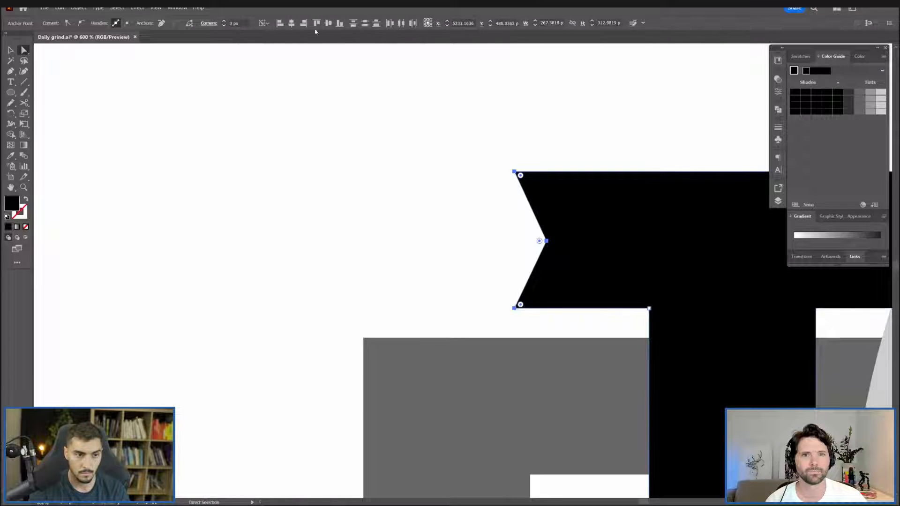
click(328, 23)
key(ctrl+z)
key(v)
click(501, 188)
mouse_move(480, 239)
mouse_down()
mouse_move(501, 246)
mouse_move(524, 282)
mouse_up()
key(v)
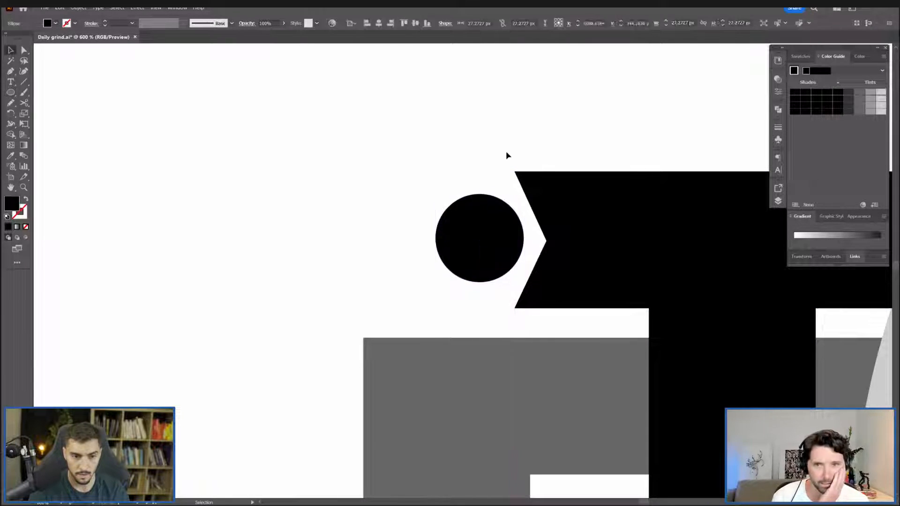
key(Delete)
Draw a black rectangle about 33 by 42 px, as tall as the D's bar end, and place it outside the notch.
key(m)
drag(521, 172, 413, 308)
drag(492, 247, 440, 248)
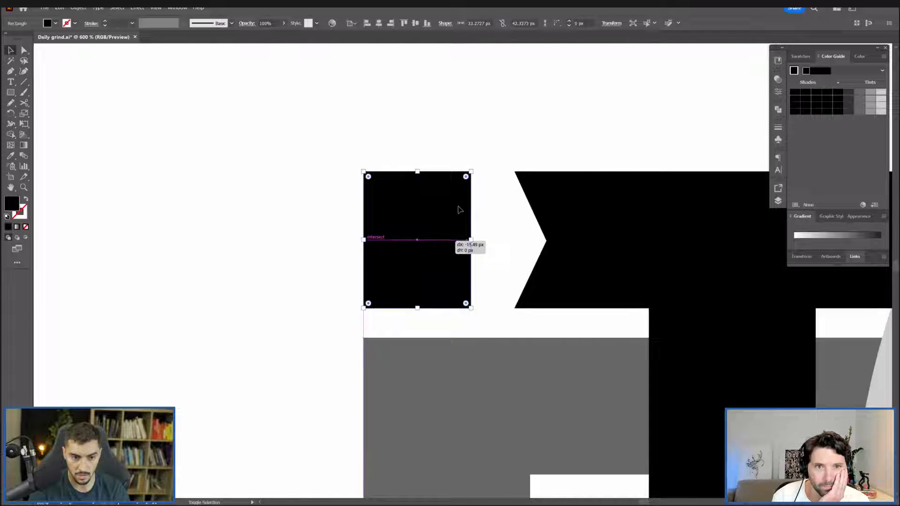
Try to centre the notch's middle anchor point vertically against the new rectangle.
shift+click(543, 243)
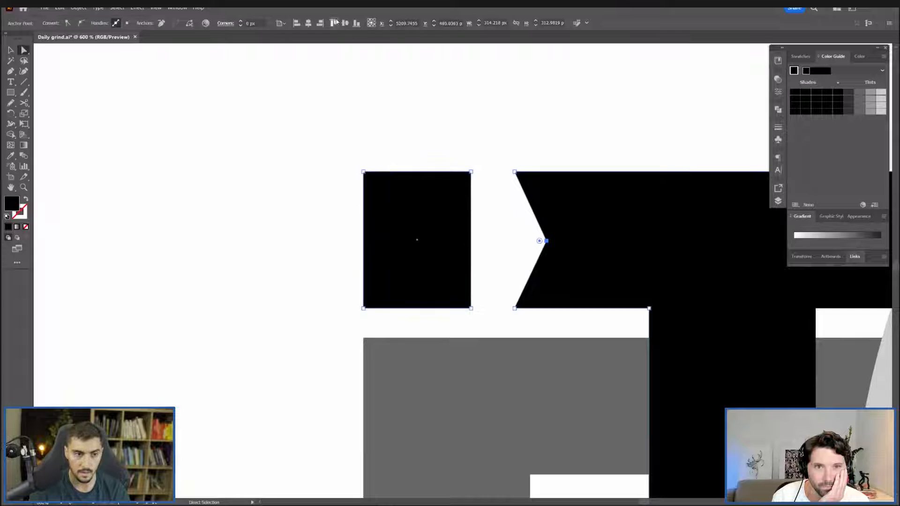
click(344, 24)
key(ctrl+z)
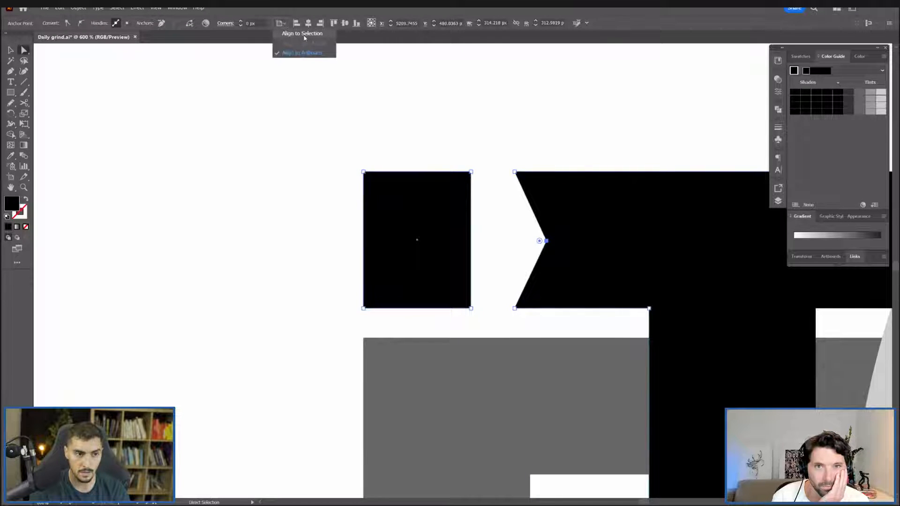
click(345, 24)
key(ctrl+z)
Select the notch's middle anchor point first, add the rectangle, and retry the vertical centre alignment.
click(499, 215)
click(454, 232)
click(534, 241)
key(p)
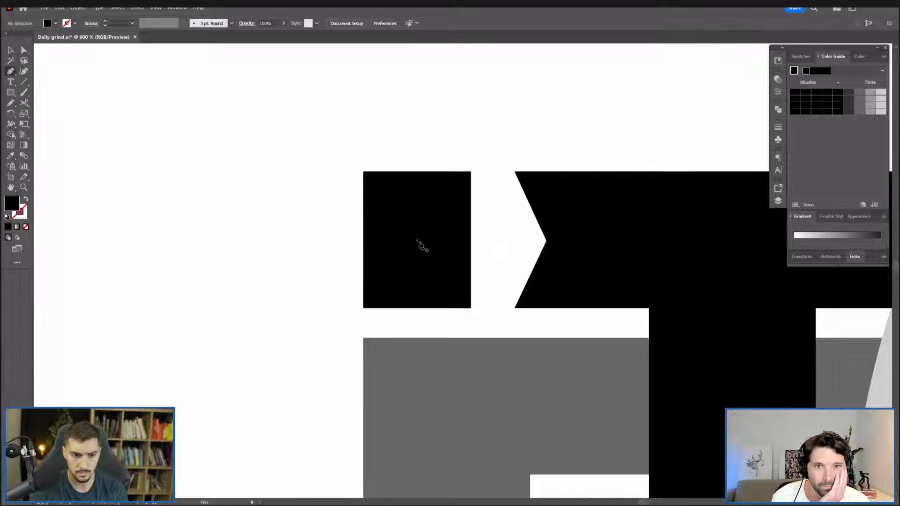
key(a)
click(468, 241)
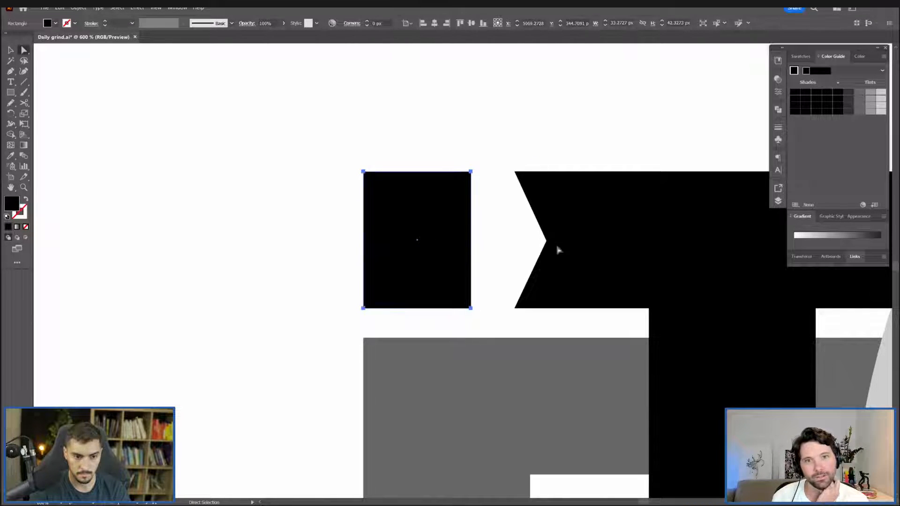
click(547, 241)
shift+click(422, 249)
click(345, 23)
key(ctrl+z)
Select the rectangle's inner upper corner with the notch's upper and middle anchor points, and set alignment to Align to Selection.
key(v)
click(474, 133)
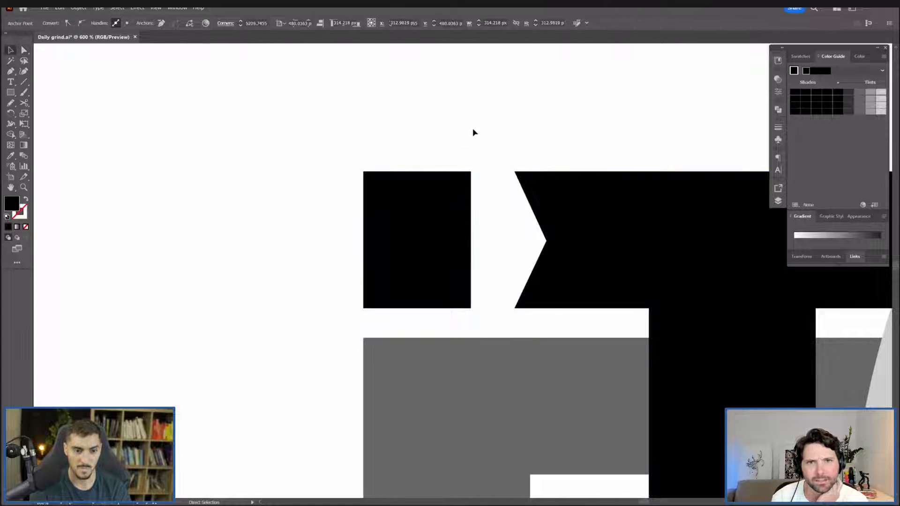
scroll(474, 133, down, 1)
click(446, 165)
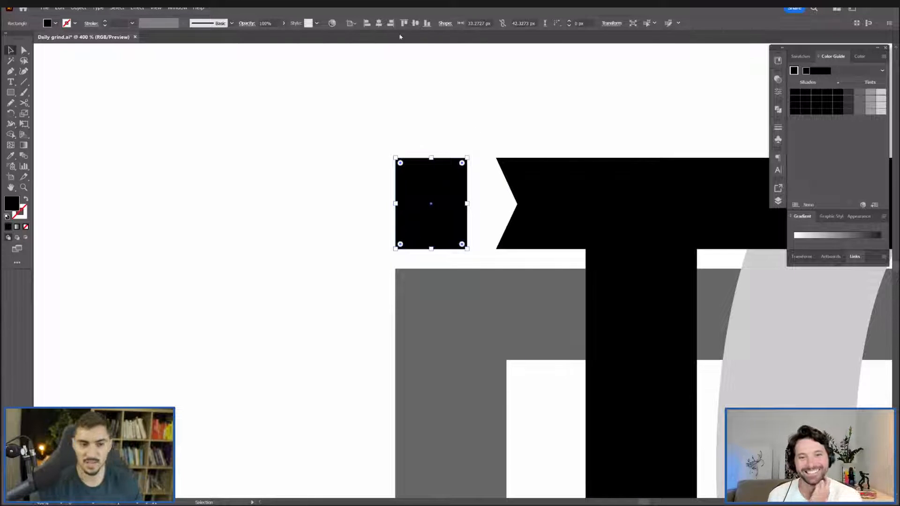
click(509, 130)
key(a)
drag(538, 116, 445, 214)
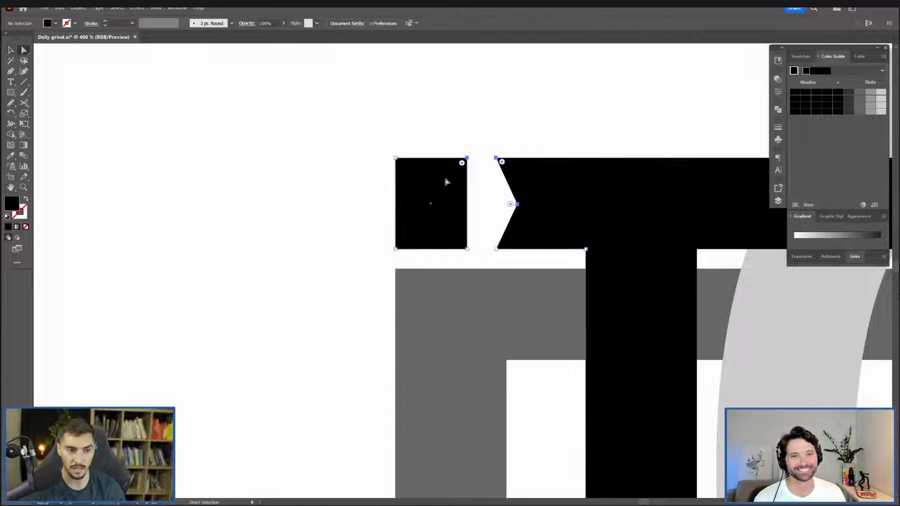
click(284, 24)
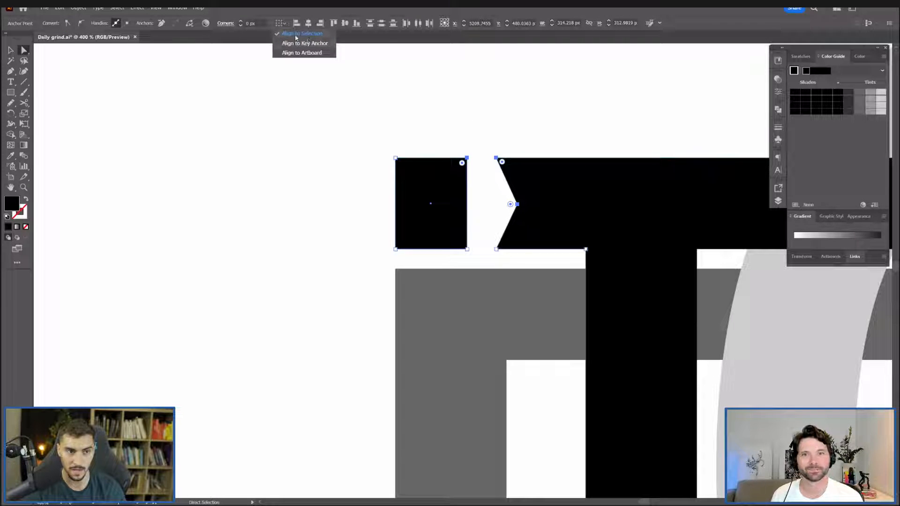
click(310, 34)
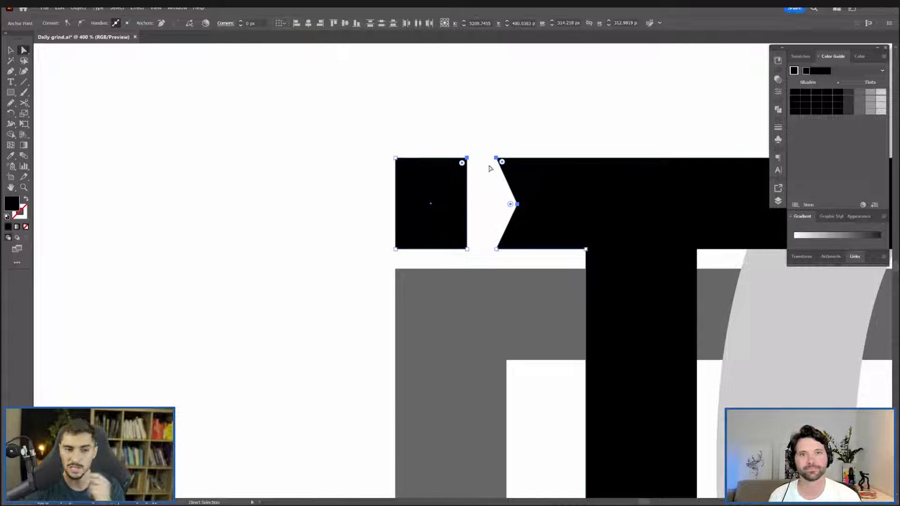
Shrink the rectangle symmetrically about its centre to a height of about 14 px.
alt+click(456, 206)
scroll(456, 206, up, 1)
key(v)
drag(417, 135, 429, 180)
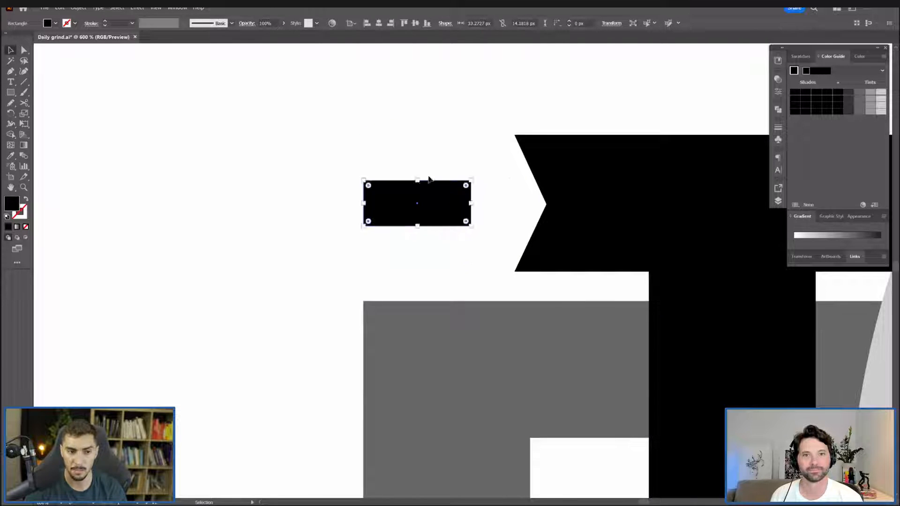
Try to vertically align the notch's middle anchor point with the upper corner point of the shortened rectangle.
scroll(438, 180, up, 1)
click(544, 204)
key(a)
click(585, 214)
drag(477, 186, 582, 213)
drag(613, 227, 612, 225)
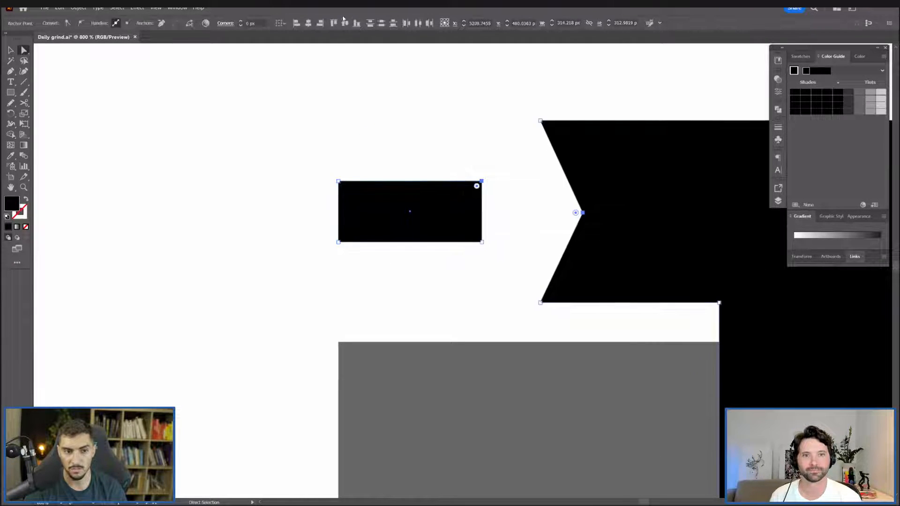
click(346, 23)
key(ctrl+z)
key(ctrl+shift+z)
scroll(510, 203, up, 1)
key(ctrl+z)
Delete the helper rectangle beside the D's notched bar end.
key(v)
click(510, 211)
click(459, 214)
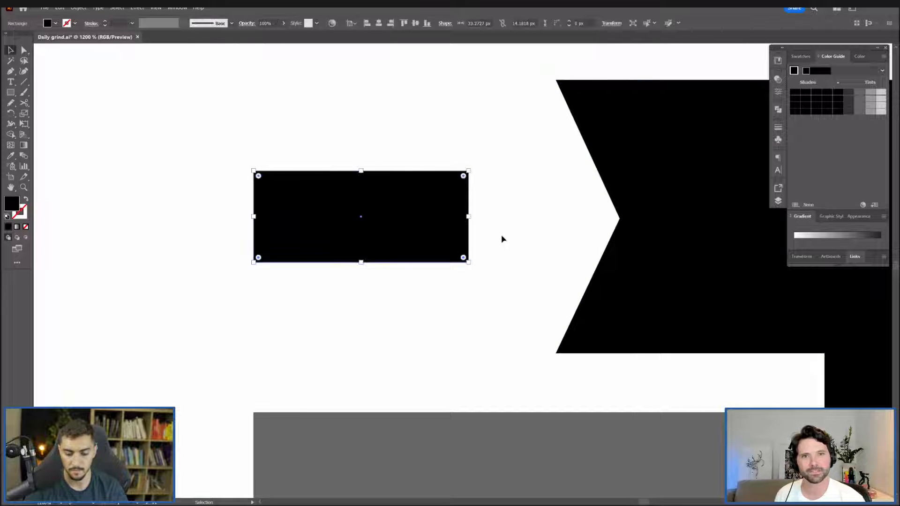
key(Delete)
Draw a black serif-like trapezoid about 74 px wide with the Pen tool over the upper end of the dark grey letter's lower arm.
scroll(521, 219, down, 5)
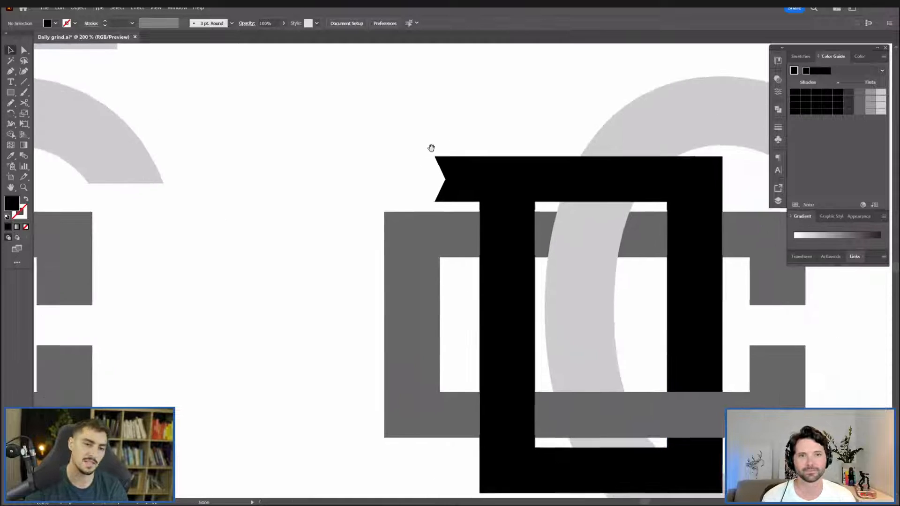
scroll(454, 137, up, 3)
scroll(475, 133, up, 1)
scroll(478, 113, down, 3)
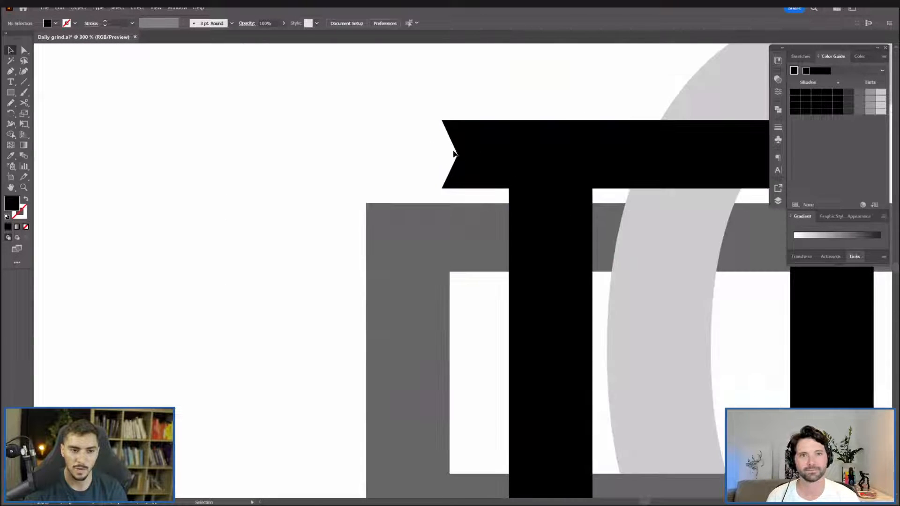
scroll(623, 348, down, 2)
scroll(585, 165, up, 2)
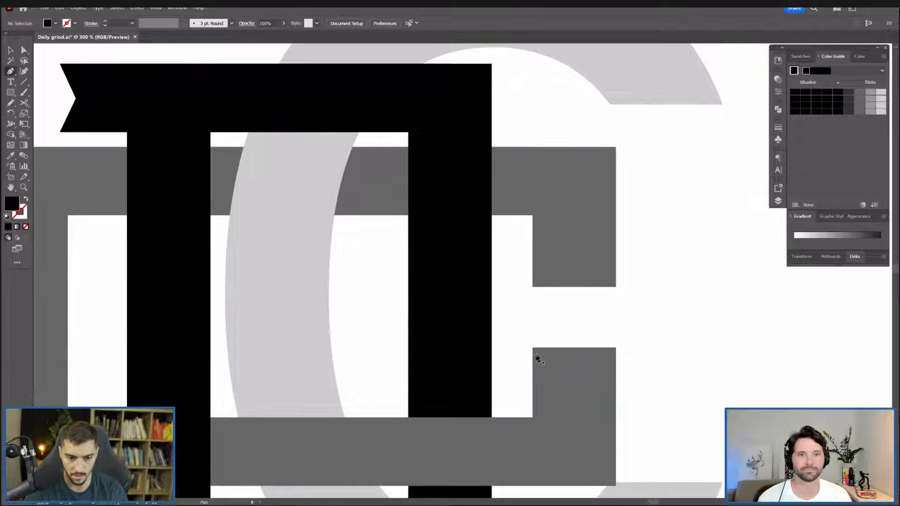
key(p)
click(535, 355)
drag(611, 343, 641, 342)
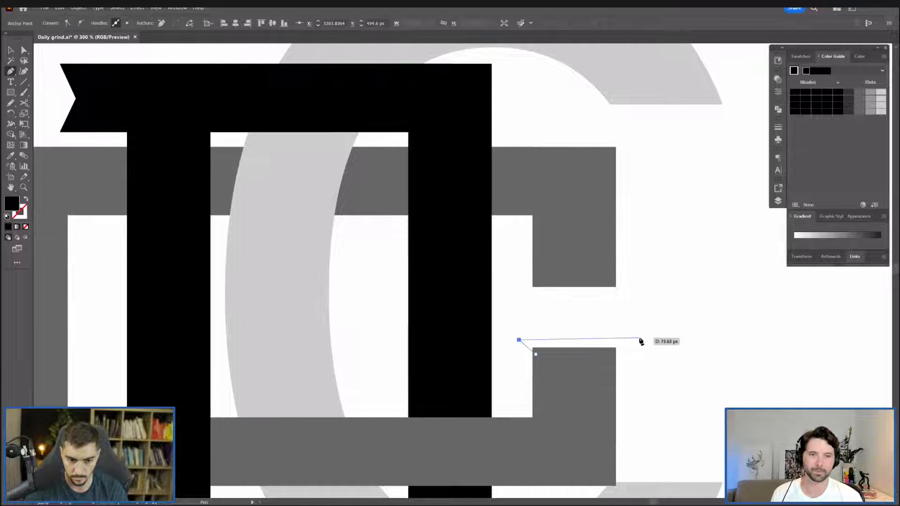
click(638, 341)
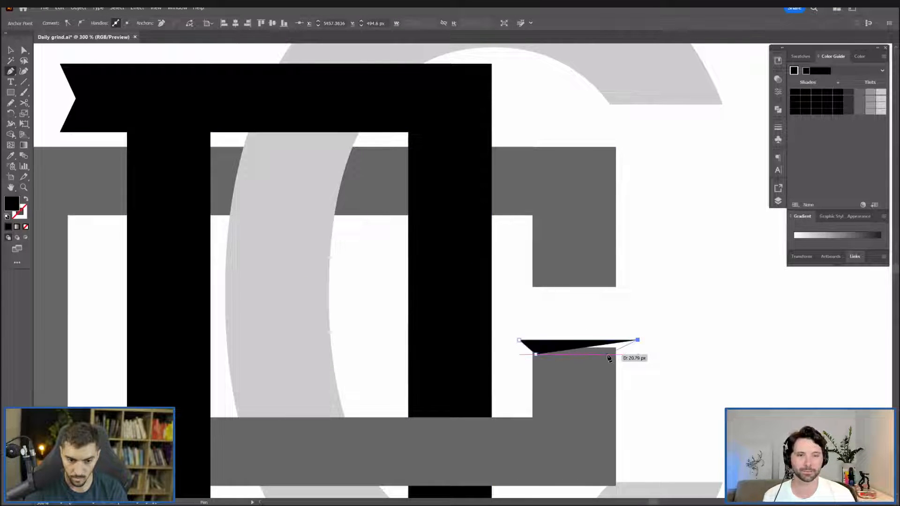
click(612, 355)
click(536, 354)
key(v)
click(579, 370)
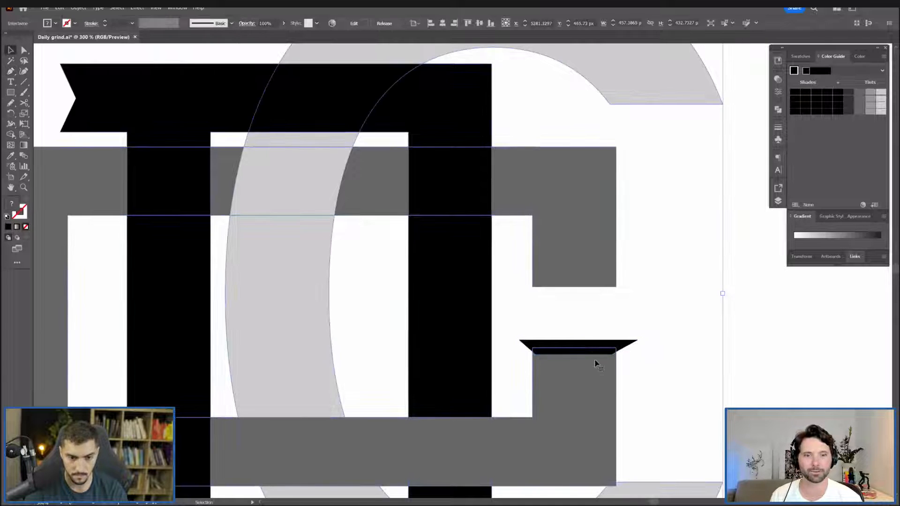
click(683, 293)
key(a)
scroll(671, 217, down, 2)
key(v)
click(620, 130)
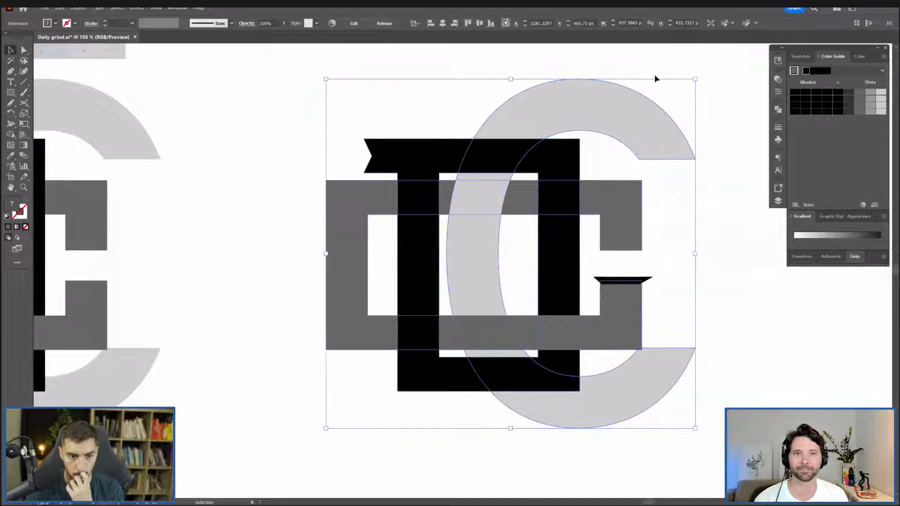
click(78, 7)
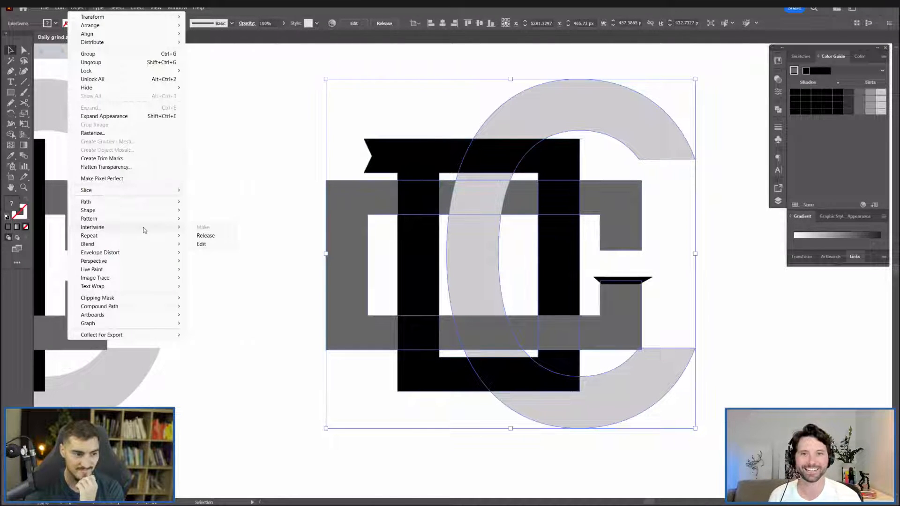
click(222, 239)
click(311, 170)
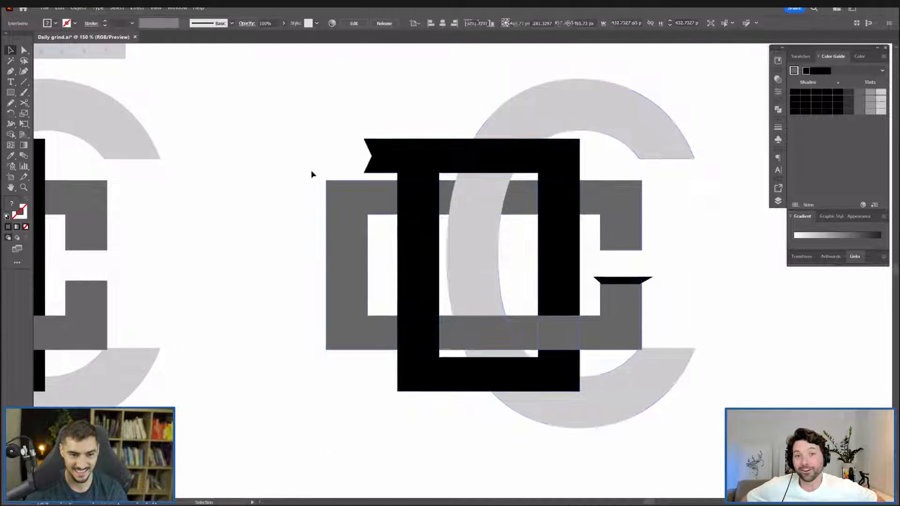
Fill the dark grey G with the D's black using the Eyedropper.
scroll(690, 200, up, 1)
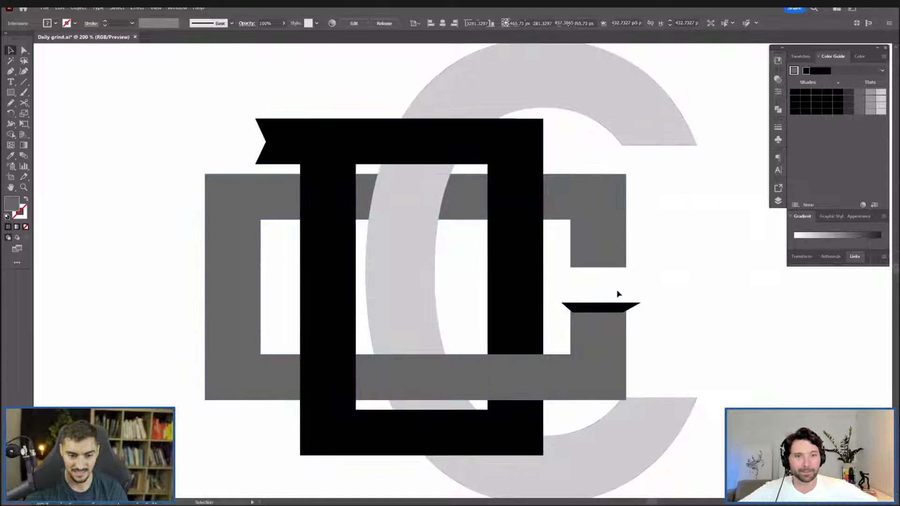
click(609, 306)
scroll(617, 293, up, 1)
key(i)
key(a)
click(586, 355)
key(i)
click(478, 295)
key(v)
click(634, 265)
scroll(634, 263, down, 1)
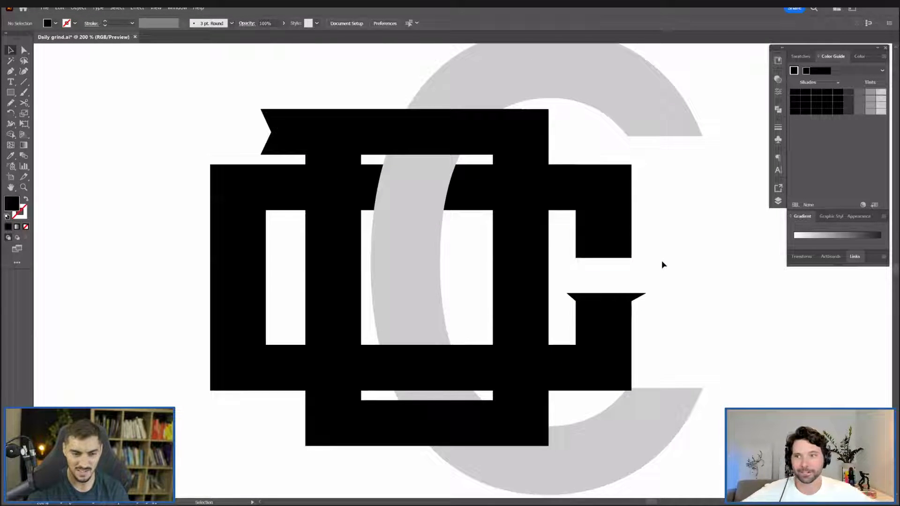
key(ctrl+a)
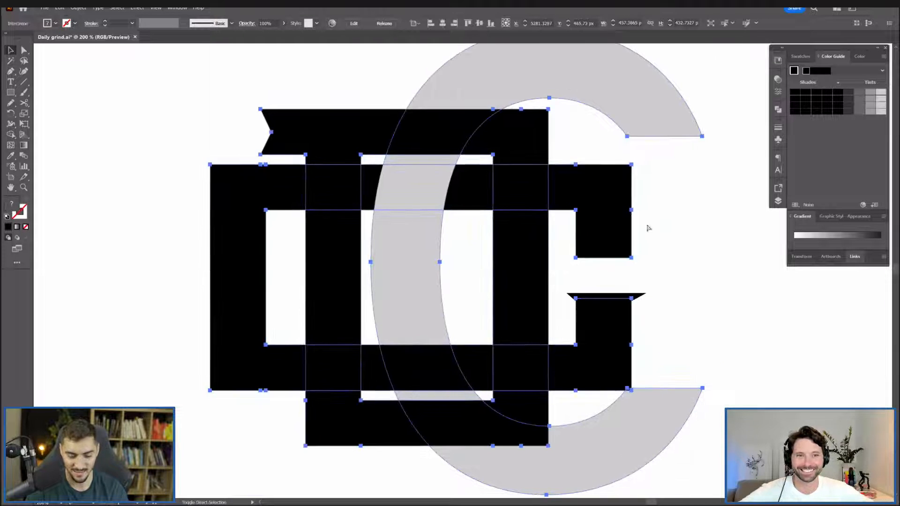
click(649, 228)
click(607, 225)
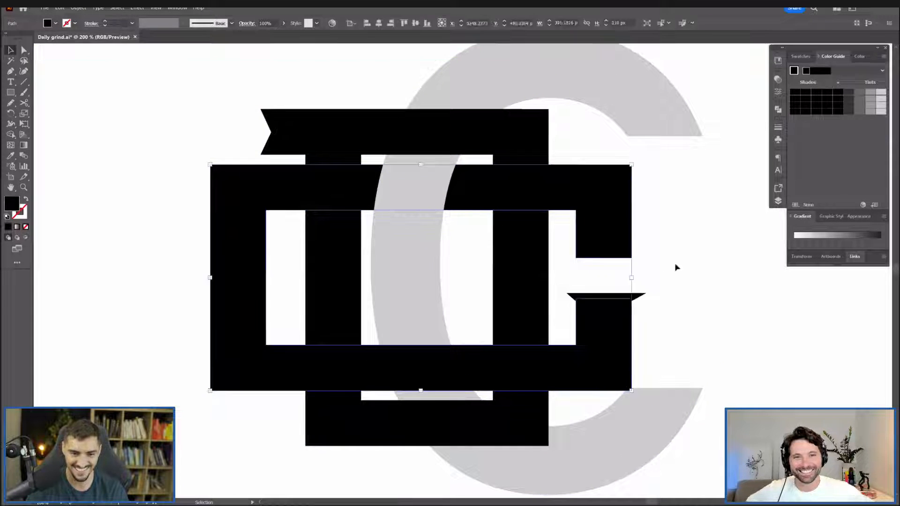
click(675, 265)
Pull the serif's upper outer corner inward so the trapezoid is about 68 px wide.
scroll(599, 294, up, 3)
click(601, 296)
key(a)
drag(756, 288, 727, 303)
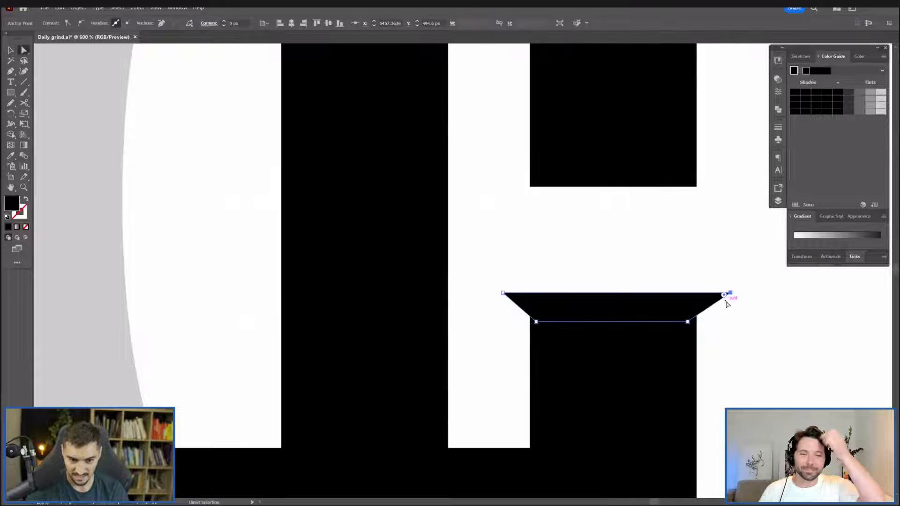
Try to enlarge the serif trapezoid upward and outward in proportion.
key(v)
click(616, 300)
drag(612, 292, 613, 284)
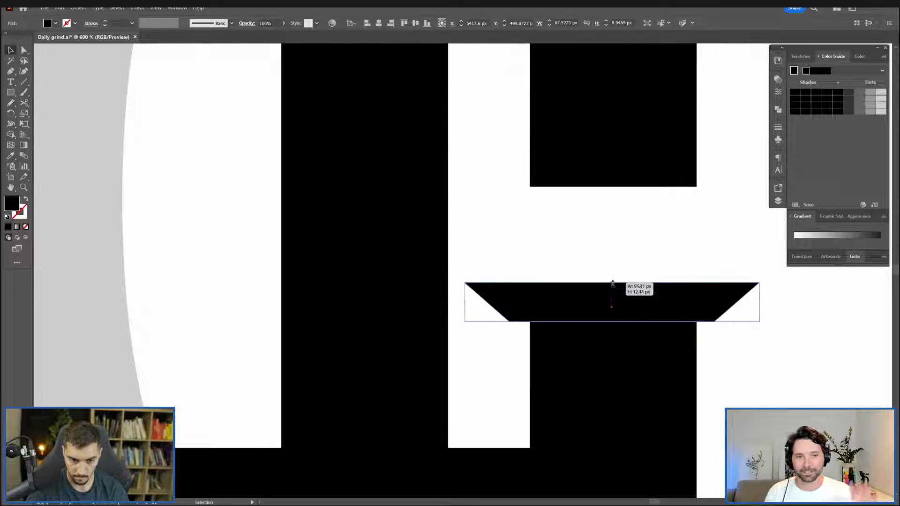
key(ctrl+z)
Align the serif's two lower corner points with the side edges of the G's lower arm.
click(630, 259)
scroll(676, 314, up, 2)
key(a)
drag(699, 330, 714, 333)
drag(396, 330, 384, 330)
click(603, 226)
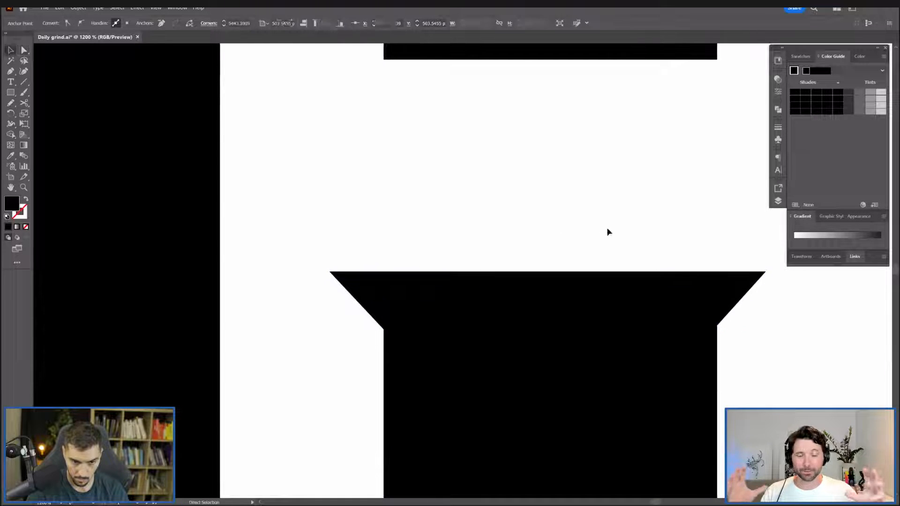
Raise the serif's top edge slightly to make the trapezoid taller.
click(639, 277)
key(v)
drag(548, 272, 543, 255)
click(601, 193)
scroll(610, 186, down, 5)
scroll(619, 178, down, 2)
scroll(624, 180, up, 4)
drag(591, 253, 587, 210)
click(659, 185)
scroll(662, 185, down, 2)
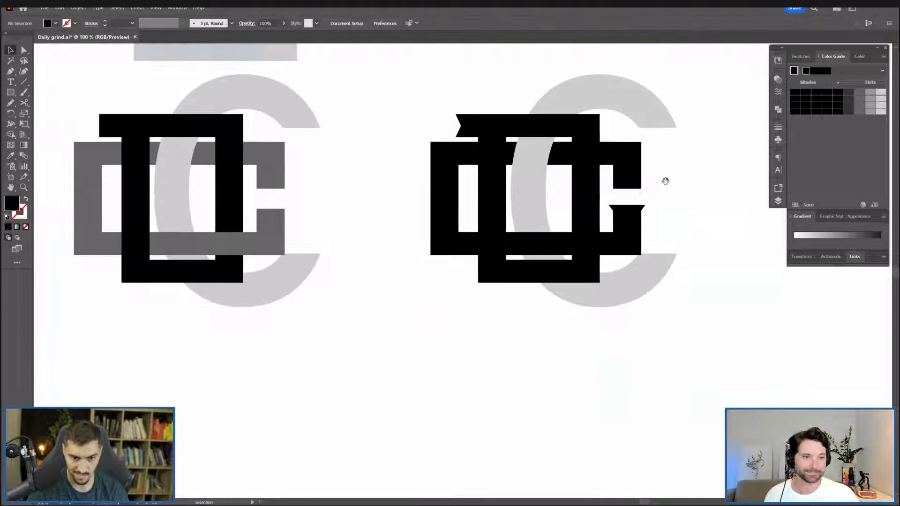
Move the serif's upper outer corner flush with the arm's outer edge, leaving a point only on the inner side.
scroll(666, 181, down, 1)
scroll(634, 267, up, 6)
key(a)
drag(620, 277, 592, 277)
scroll(595, 309, up, 3)
drag(584, 319, 588, 319)
key(ctrl+z)
click(594, 327)
click(603, 215)
scroll(603, 213, down, 4)
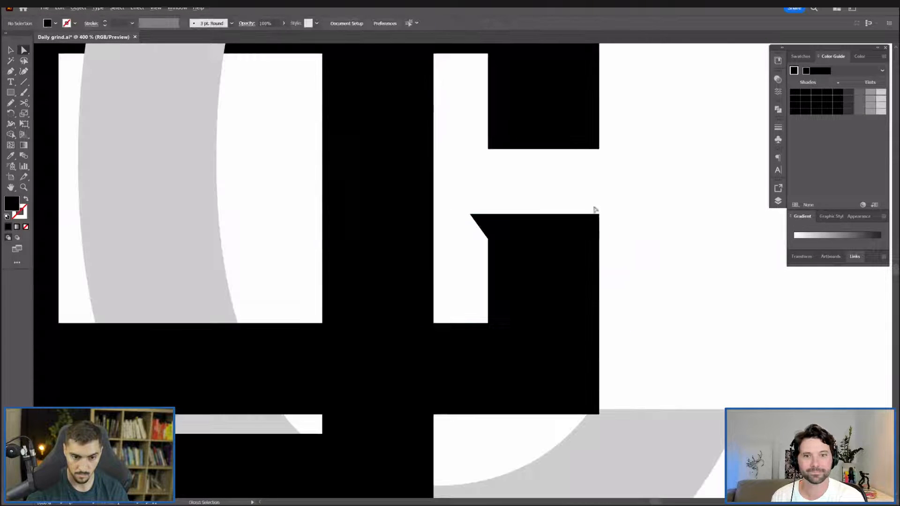
Extend the serif's inner tip slightly outward and lower its two bottom anchor points for a longer slope.
drag(475, 217, 464, 215)
key(v)
key(a)
key(ctrl+shift+a)
click(489, 239)
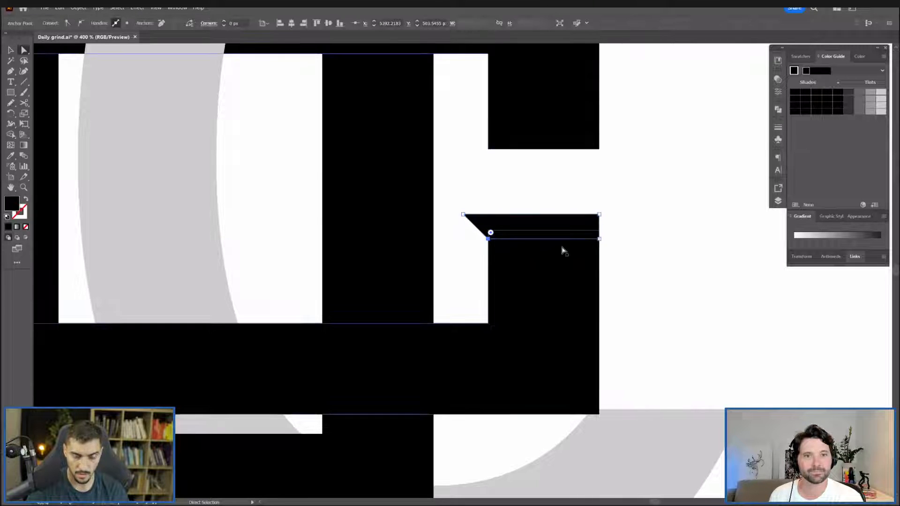
shift+click(599, 239)
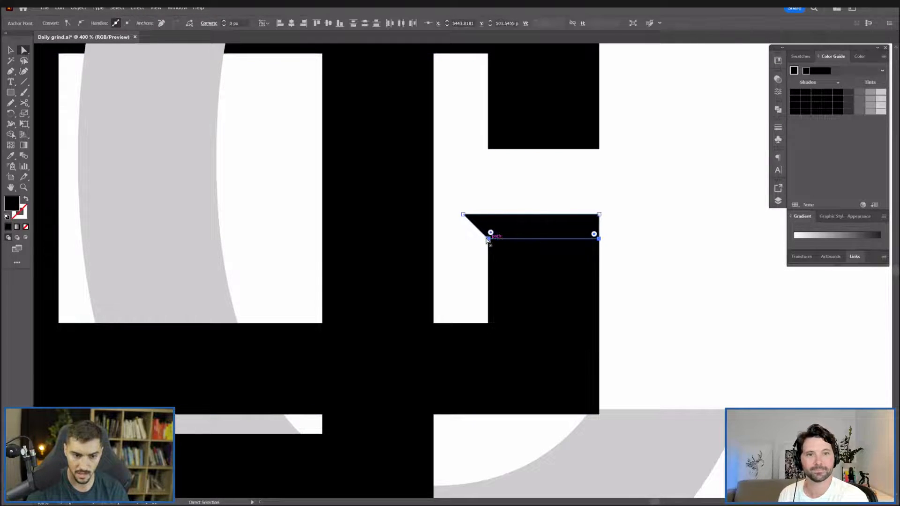
key(v)
click(719, 154)
scroll(718, 155, down, 3)
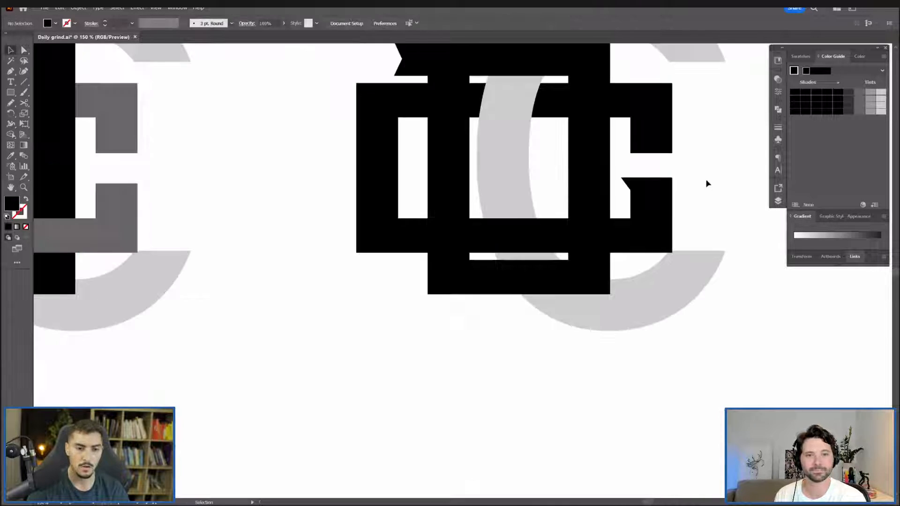
Examine the G's one-sided serif within the whole monogram and against the pencil sketches.
drag(708, 183, 672, 318)
scroll(470, 261, down, 2)
scroll(544, 271, up, 1)
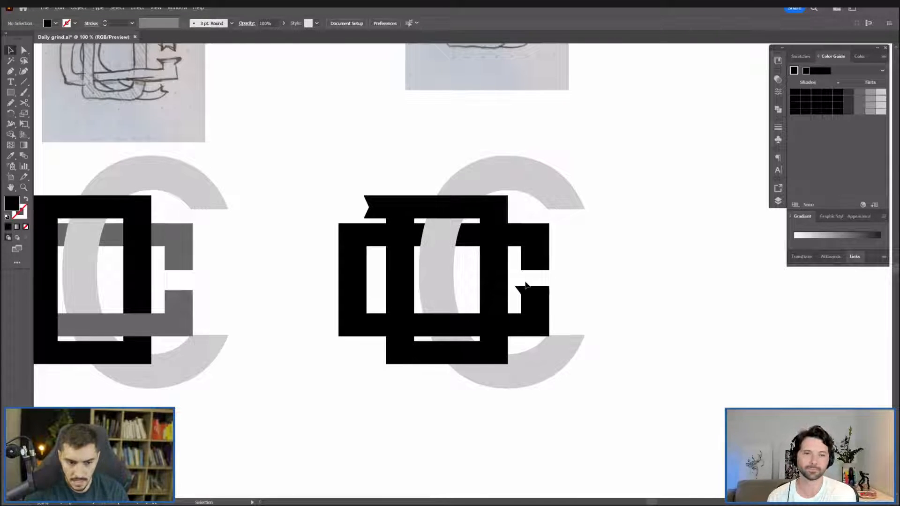
scroll(526, 285, up, 2)
drag(554, 290, 379, 322)
key(v)
scroll(619, 260, down, 2)
scroll(502, 262, up, 2)
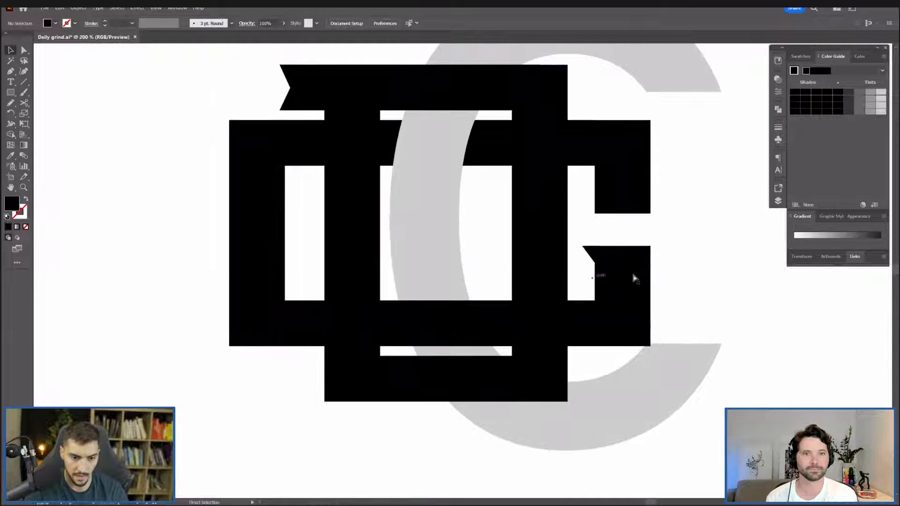
scroll(727, 254, down, 2)
scroll(711, 288, up, 1)
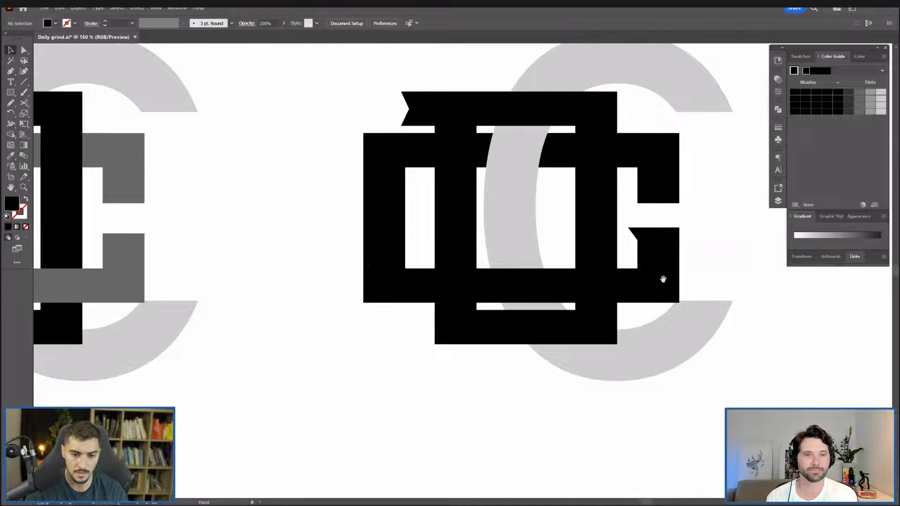
drag(671, 278, 665, 284)
Try to join the serif and the G's letterform into one shape.
click(662, 284)
double_click(662, 206)
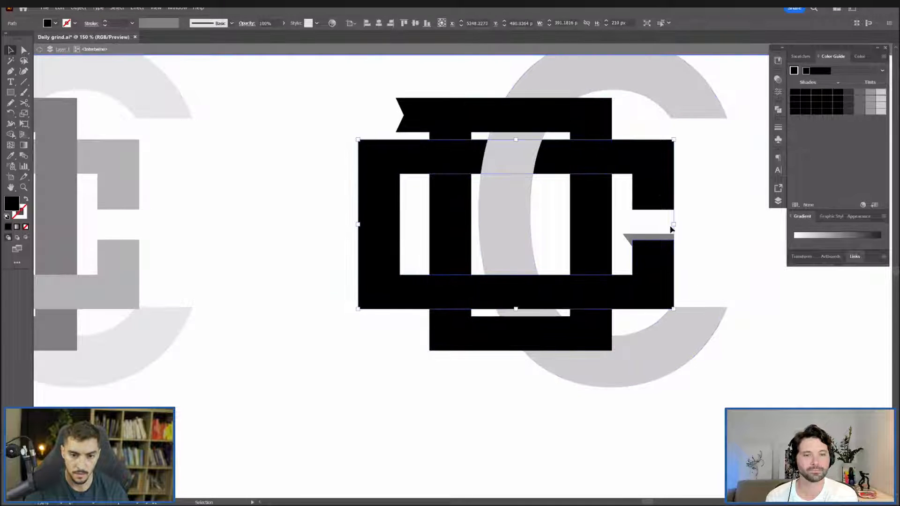
double_click(670, 229)
key(a)
click(656, 239)
shift+click(659, 265)
key(ctrl+j)
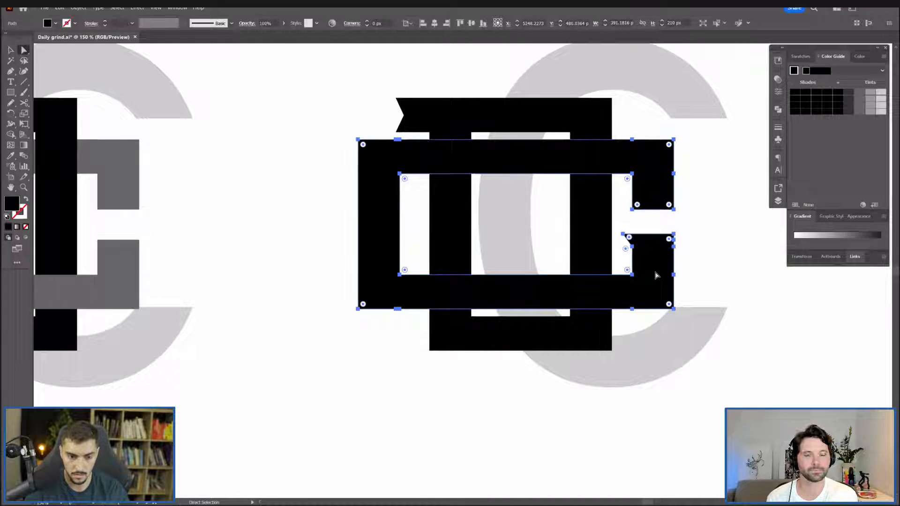
click(707, 216)
scroll(664, 235, up, 2)
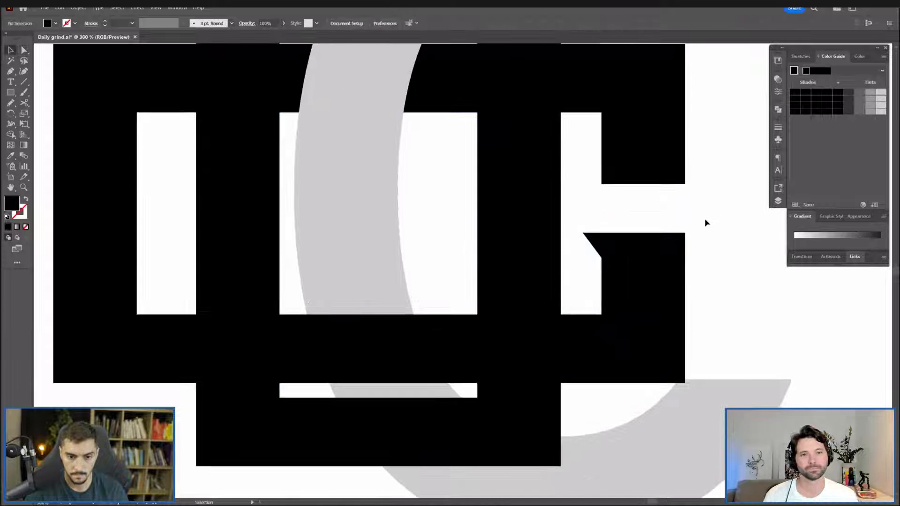
Recolour the G inside the intertwined group with the dark grey swatch.
drag(706, 223, 648, 195)
scroll(648, 195, down, 2)
drag(683, 170, 670, 263)
click(613, 234)
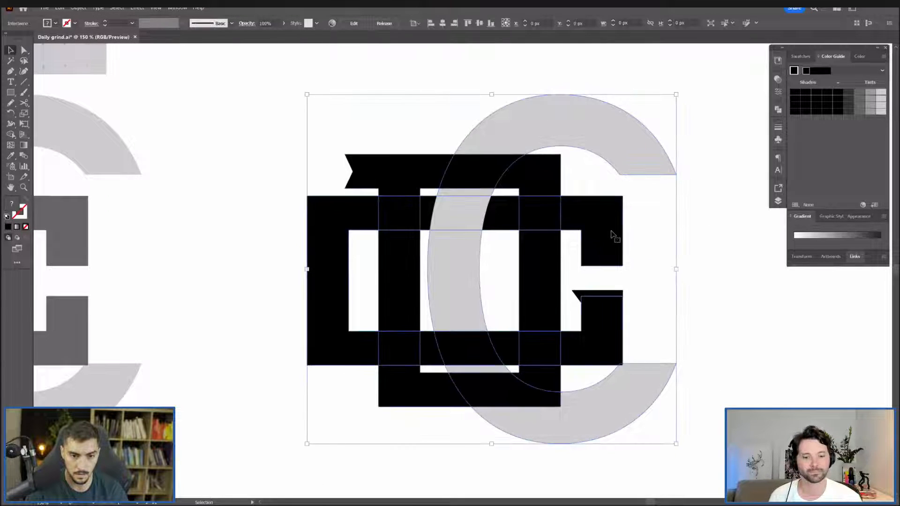
double_click(611, 225)
click(612, 305)
click(858, 92)
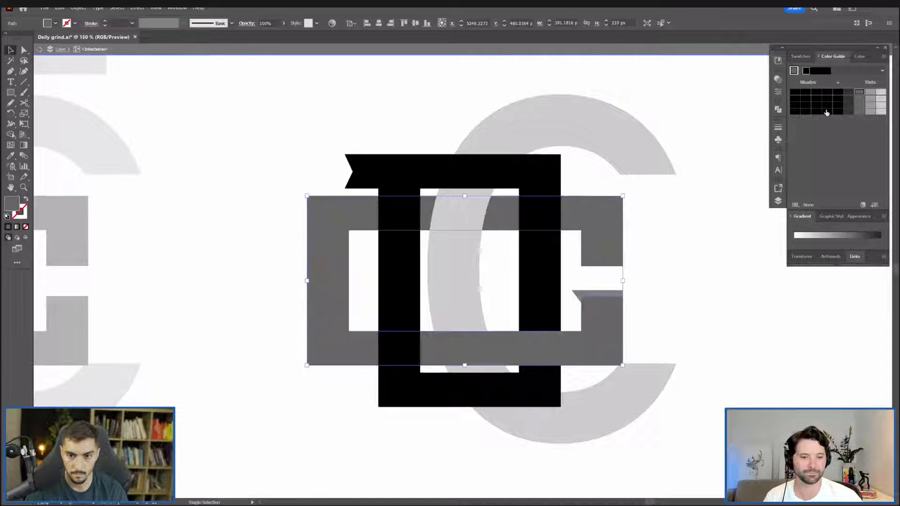
double_click(688, 194)
Fill the black serif with the G's dark grey using the Eyedropper.
key(a)
click(601, 297)
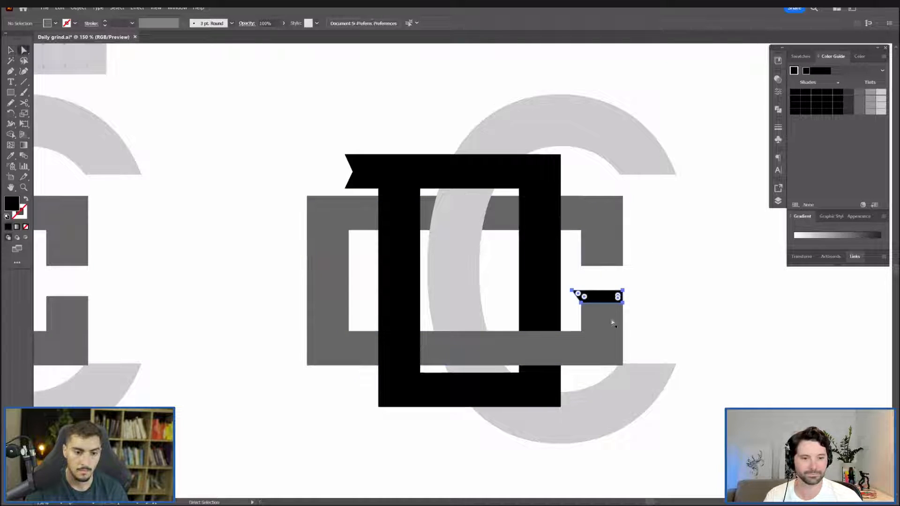
key(i)
click(611, 323)
key(v)
click(681, 260)
Duplicate the updated monogram into the empty space to its right.
drag(684, 248, 609, 247)
scroll(653, 253, down, 2)
drag(647, 169, 440, 339)
drag(581, 254, 655, 258)
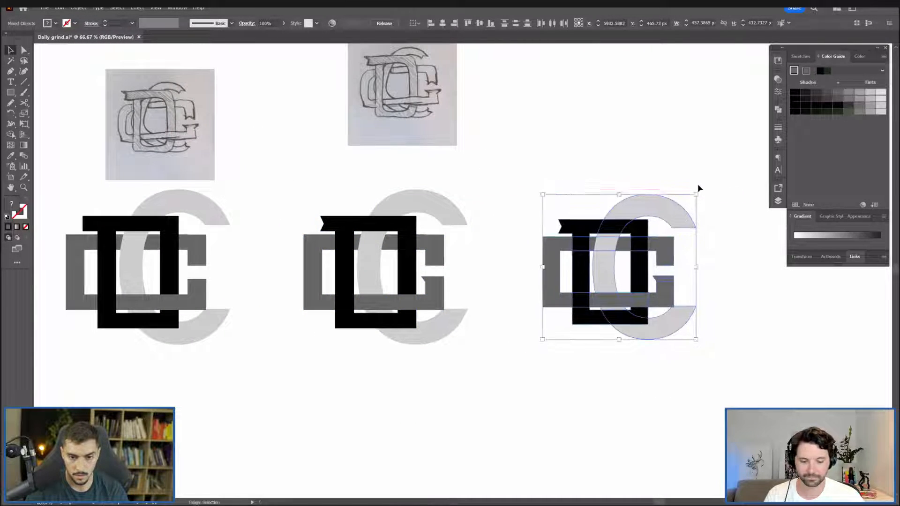
click(701, 186)
Draw a shallow triangle across the end of the new copy's upper C terminal with the Pen tool.
scroll(708, 183, up, 2)
scroll(589, 165, down, 2)
scroll(567, 225, up, 2)
key(p)
click(530, 208)
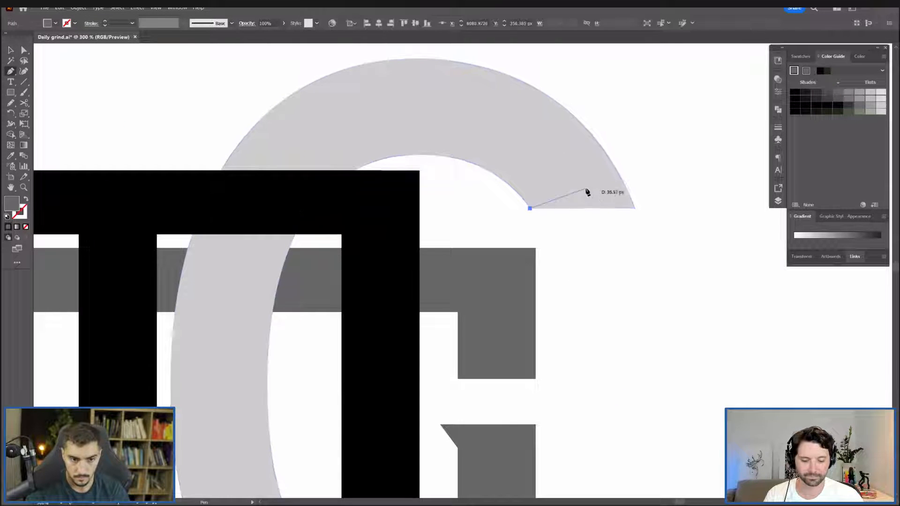
click(635, 208)
Cut the triangle out of the C's upper terminal with Shape Builder to form a notch.
key(ctrl+a)
key(shift+m)
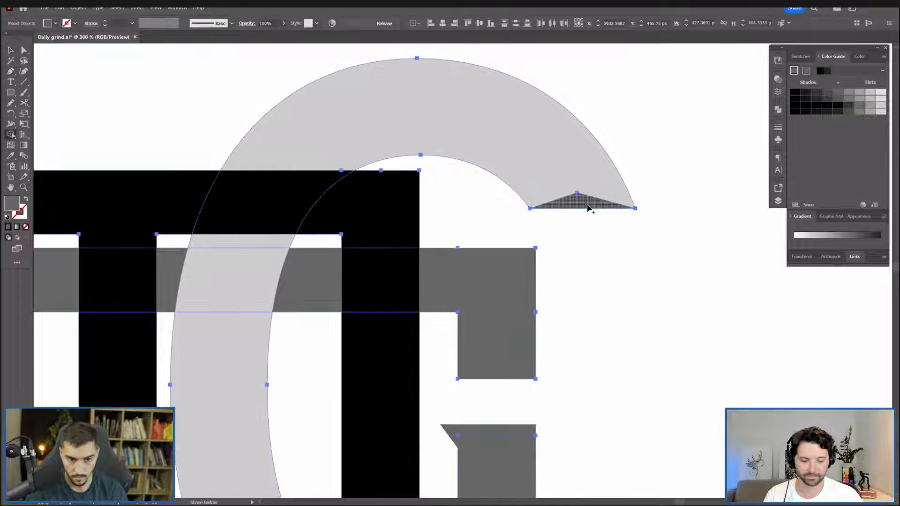
alt+click(587, 205)
key(v)
click(630, 240)
Move both corner points of the C's lower terminal down so its end sits clear below the G's bar.
drag(677, 374, 696, 191)
drag(636, 329, 636, 300)
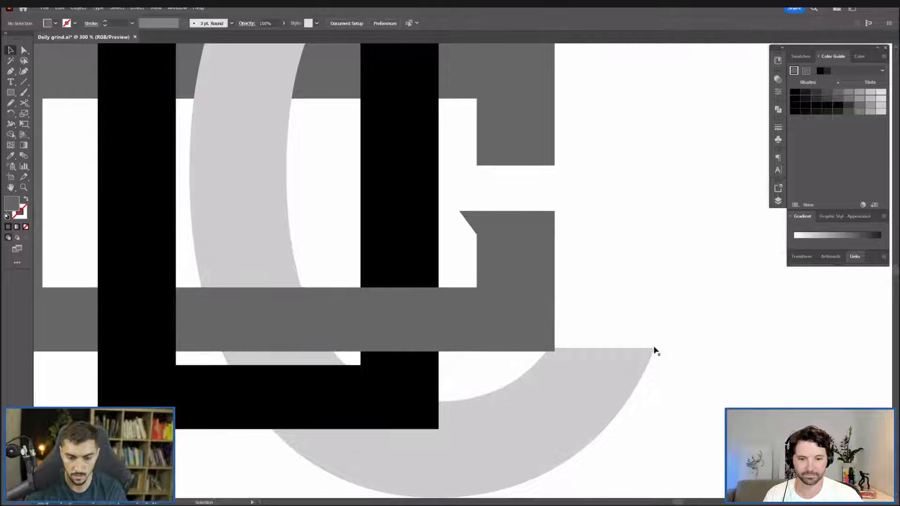
key(a)
click(549, 351)
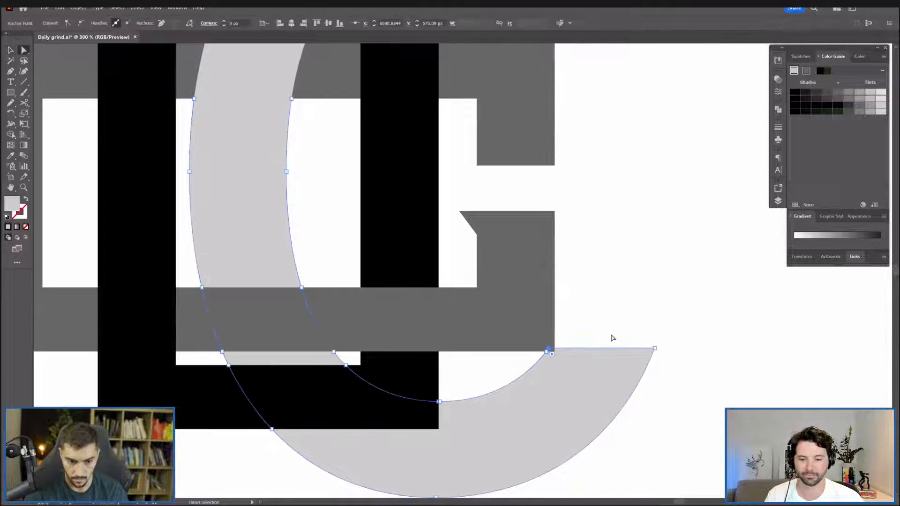
key(ctrl+a)
scroll(611, 355, up, 2)
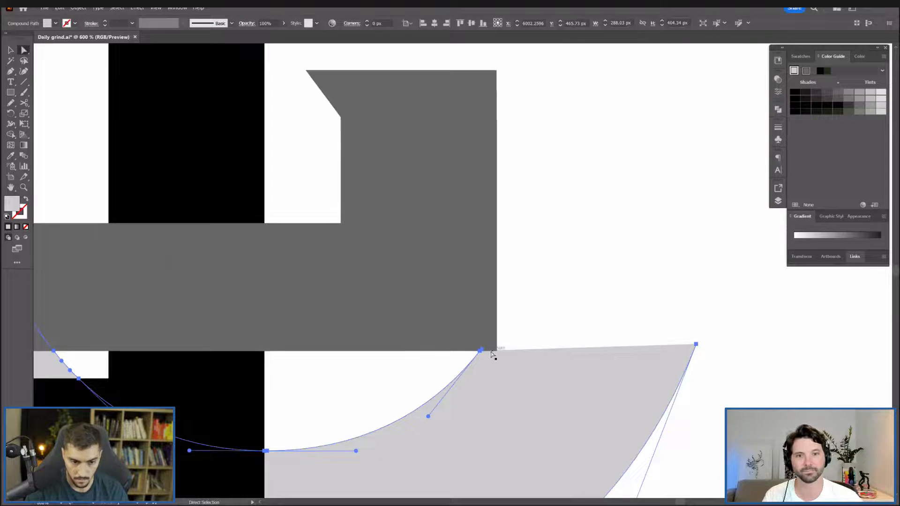
click(515, 340)
click(481, 352)
drag(481, 351, 483, 398)
drag(694, 345, 681, 390)
drag(690, 342, 742, 149)
scroll(720, 241, down, 2)
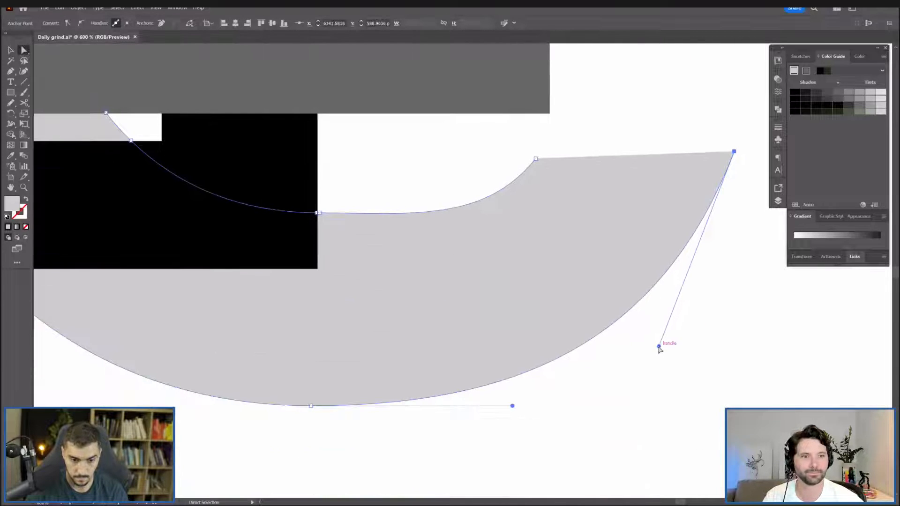
Shorten the outer curve's lower handle and pull the lower terminal's outer tip down and inward.
drag(512, 406, 493, 407)
drag(735, 151, 718, 172)
click(717, 143)
drag(536, 159, 618, 172)
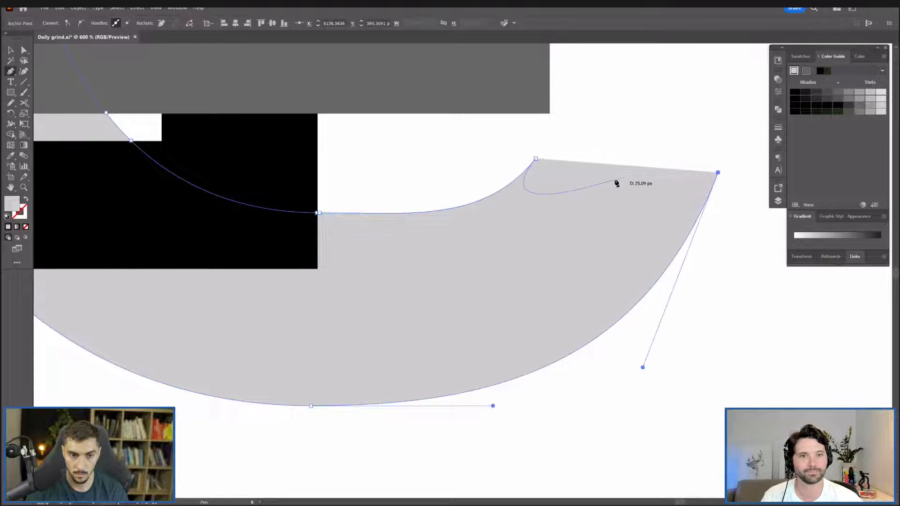
key(a)
click(727, 172)
Draw a V-shaped notch with straight segments between the lower terminal's outer and inner corners using the Pen tool.
key(p)
click(718, 173)
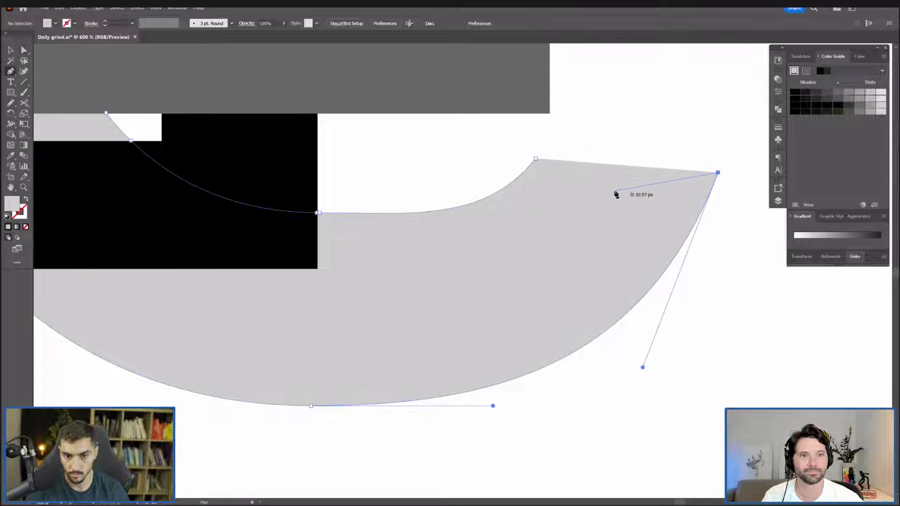
click(612, 191)
click(536, 160)
key(v)
click(594, 137)
Move the lower notch's middle anchor point deeper and toward the terminal's inner corner.
scroll(596, 140, down, 1)
scroll(598, 141, up, 3)
key(a)
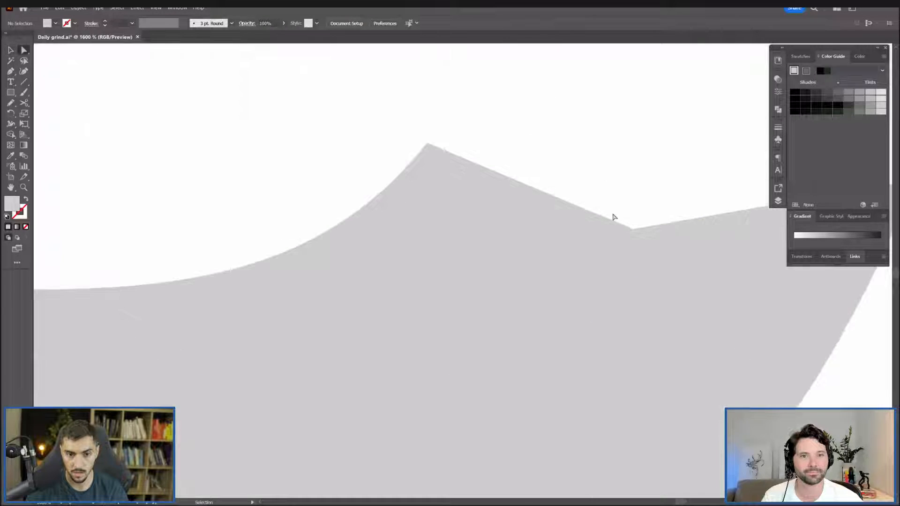
drag(634, 230, 605, 255)
scroll(671, 157, down, 9)
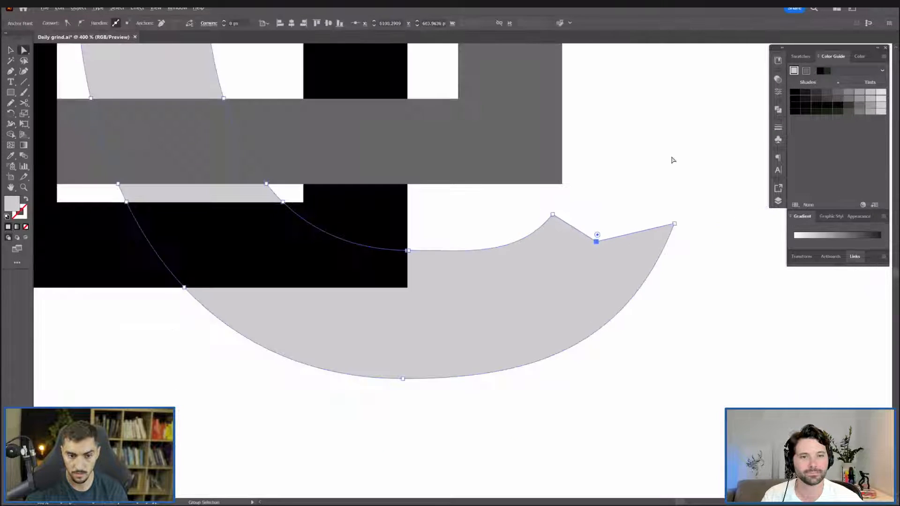
Move the middle anchor point of the C's upper terminal notch deeper into the letter and toward its inner corner.
drag(665, 184, 602, 422)
scroll(653, 200, up, 4)
drag(602, 87, 616, 230)
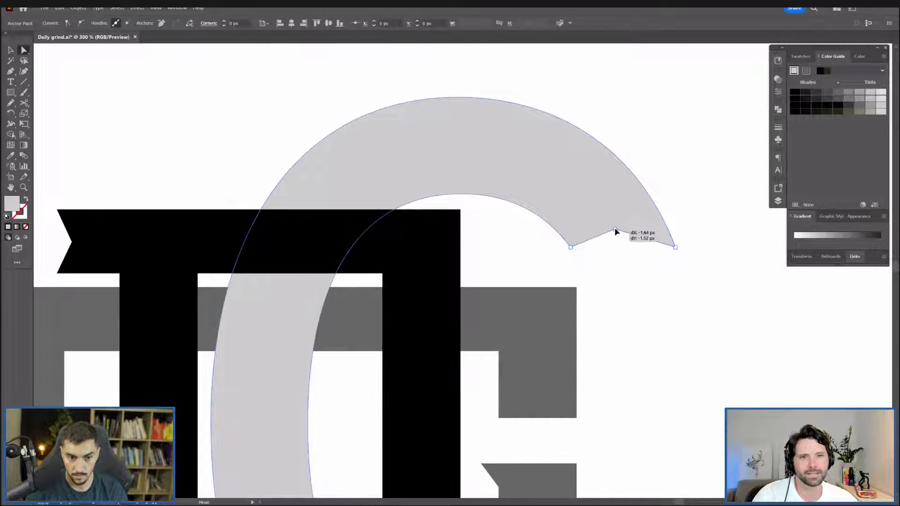
scroll(615, 229, up, 2)
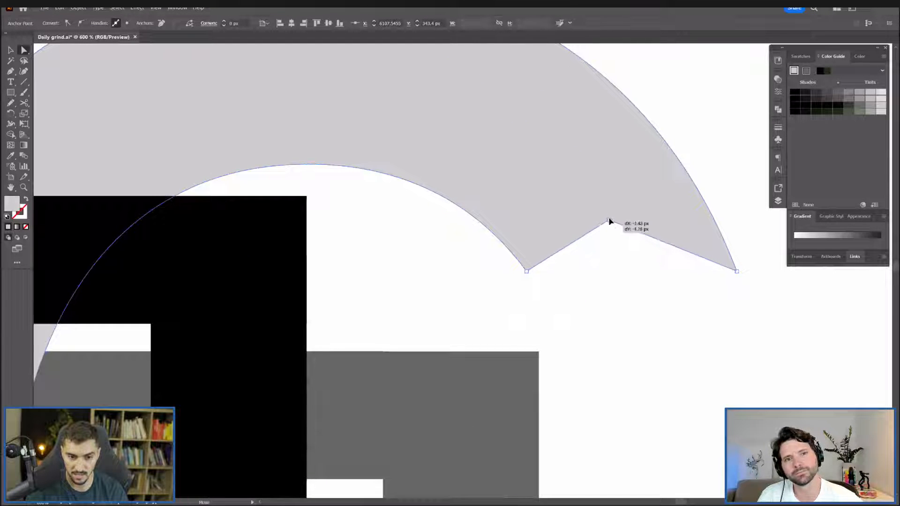
scroll(612, 232, down, 3)
scroll(610, 232, down, 2)
click(647, 202)
scroll(647, 201, down, 1)
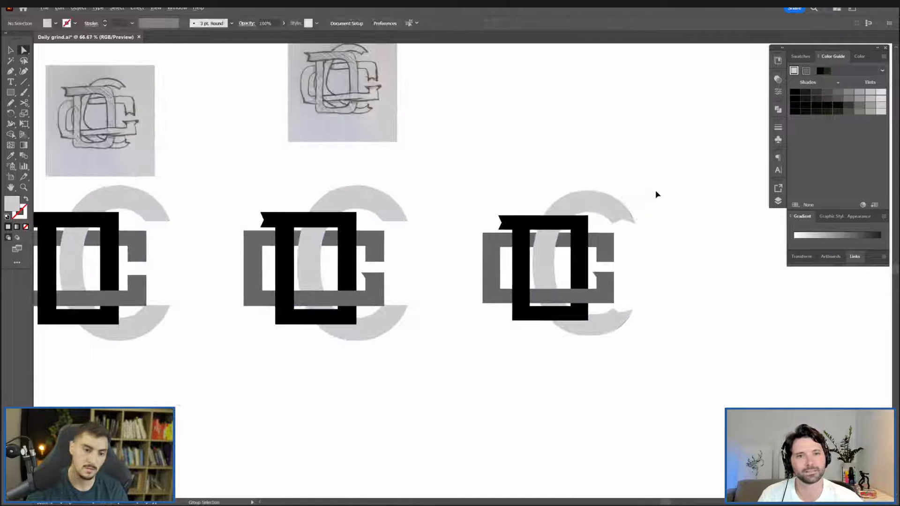
drag(657, 190, 619, 186)
scroll(613, 186, up, 1)
double_click(548, 199)
click(529, 203)
key(a)
click(471, 287)
key(v)
key(a)
click(504, 232)
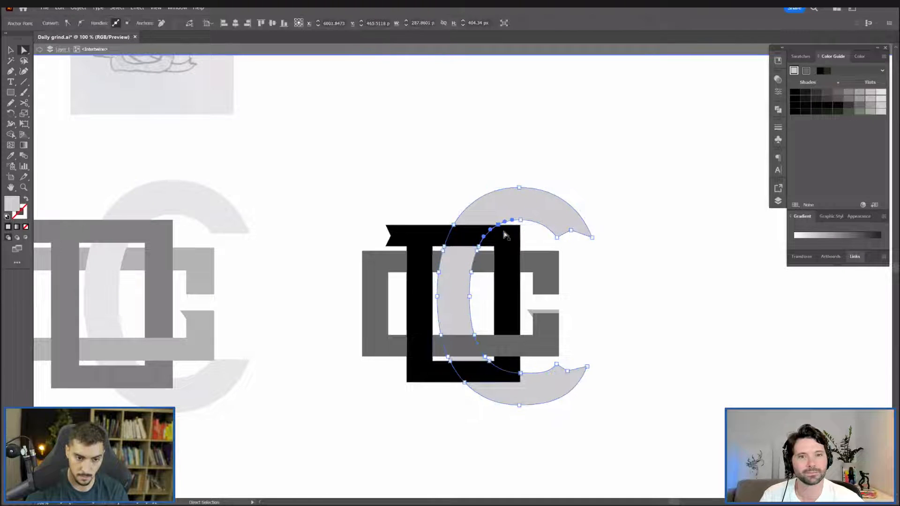
shift+click(479, 247)
shift+click(477, 251)
shift+click(471, 274)
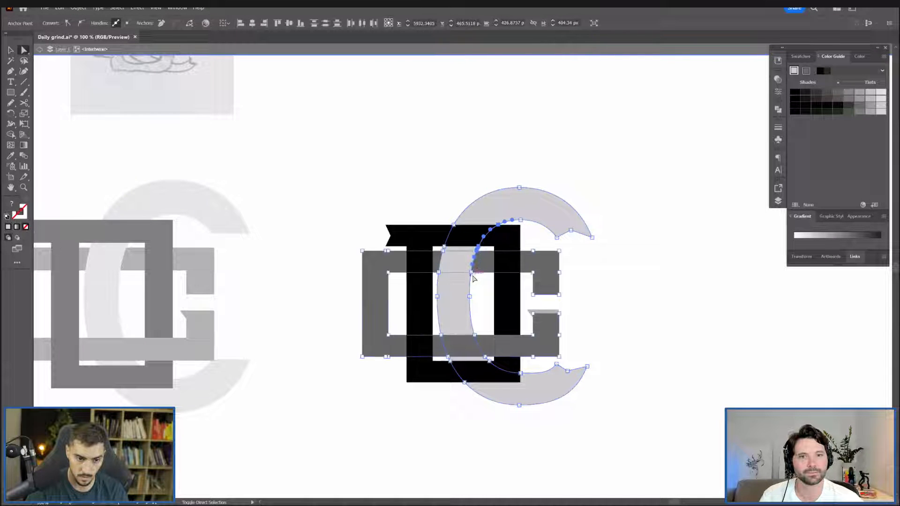
click(475, 306)
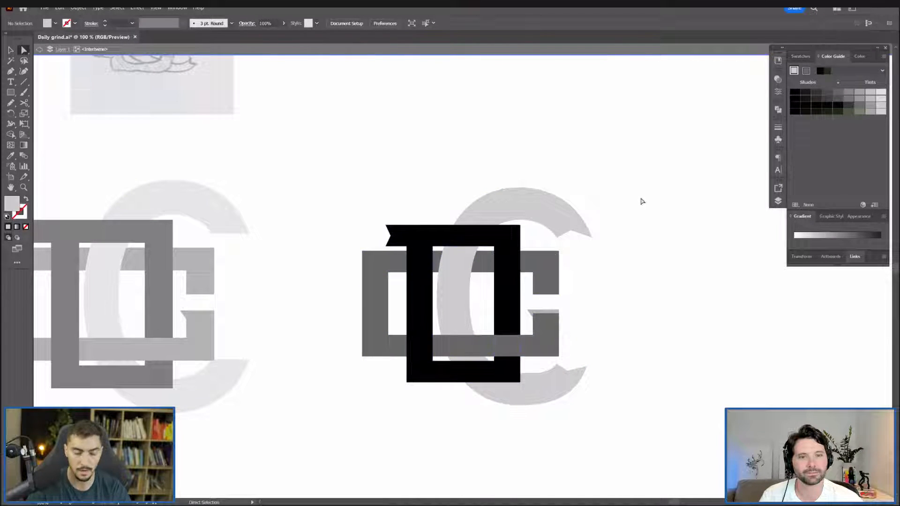
scroll(642, 202, down, 1)
scroll(402, 252, up, 2)
scroll(438, 203, down, 5)
key(super)
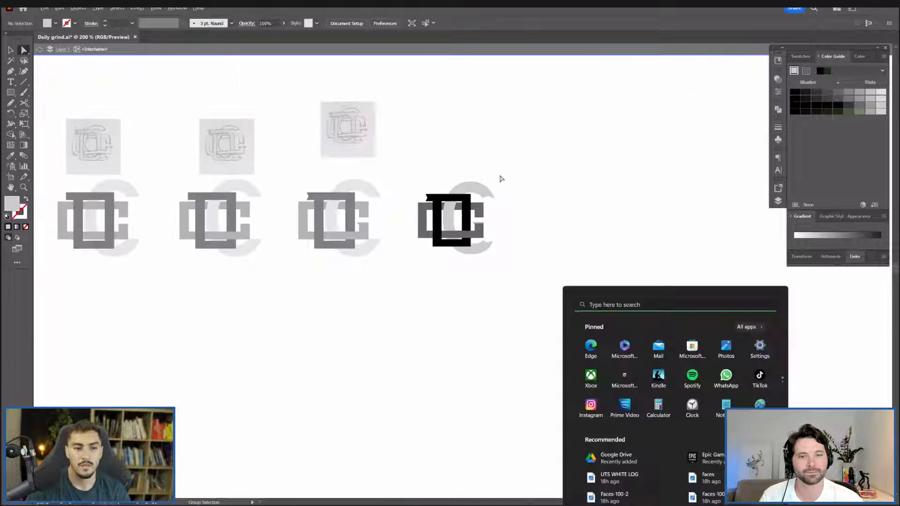
key(Escape)
key(Escape)
Move the nearest pencil sketch across so it sits above the rightmost monogram.
scroll(431, 171, up, 2)
drag(474, 153, 470, 185)
drag(299, 109, 526, 117)
key(v)
key(ctrl+z)
click(329, 154)
drag(283, 152, 517, 172)
scroll(571, 177, up, 1)
click(618, 204)
drag(659, 289, 666, 229)
mouse_move(546, 280)
mouse_down()
mouse_move(554, 363)
mouse_move(548, 289)
mouse_up()
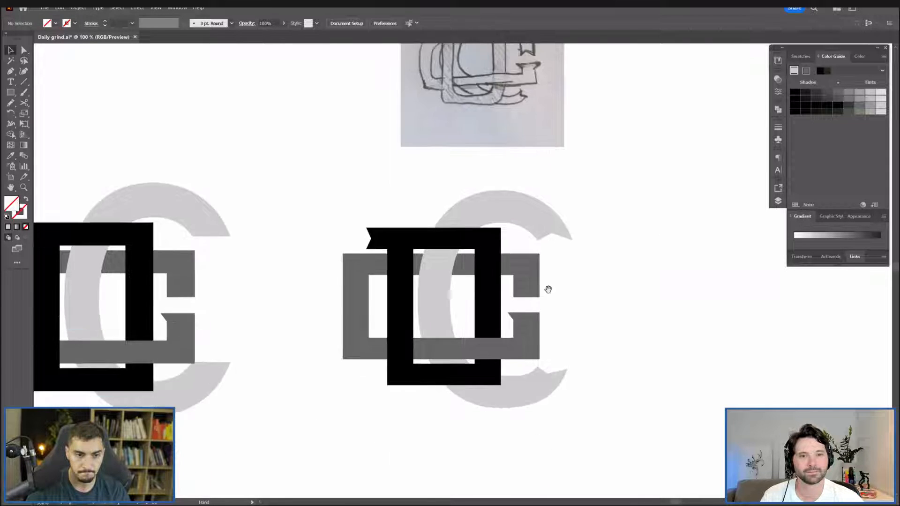
scroll(539, 300, up, 3)
click(463, 288)
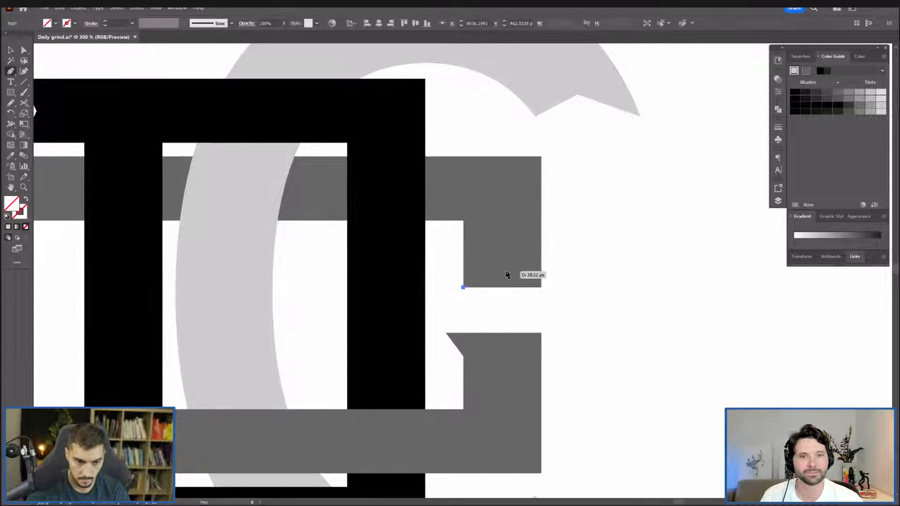
click(503, 271)
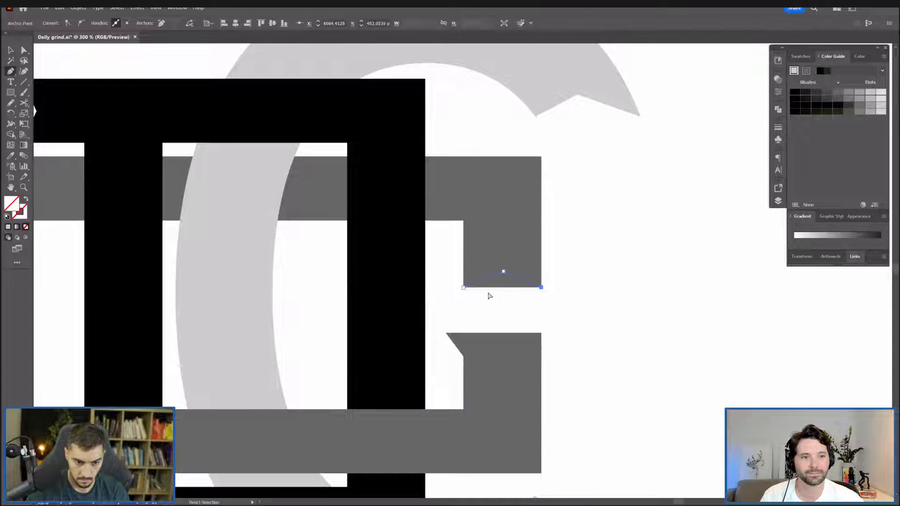
key(ctrl+z)
key(ctrl+z)
Add an anchor point midway along the end of the G's upper arm and move it straight up to form a V-shaped notch.
key(a)
click(506, 286)
scroll(507, 289, up, 3)
key(p)
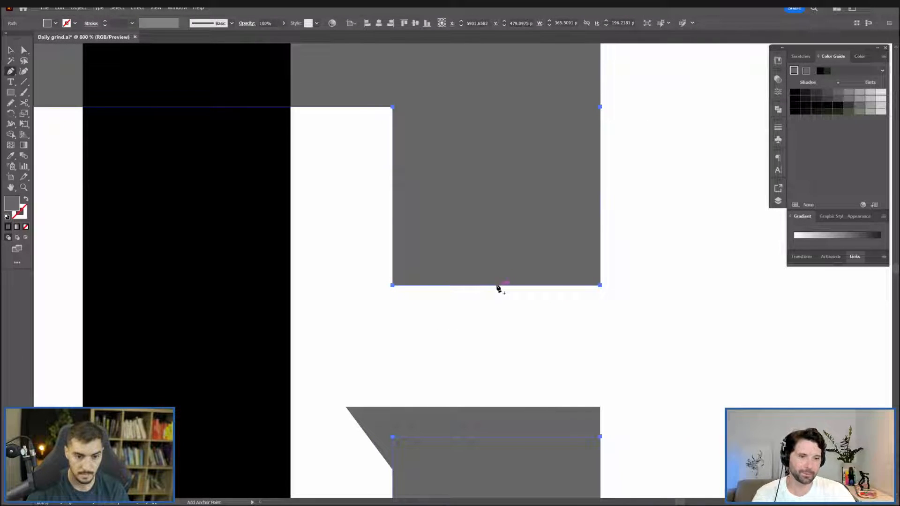
click(496, 286)
key(a)
drag(497, 286, 499, 242)
key(ctrl+z)
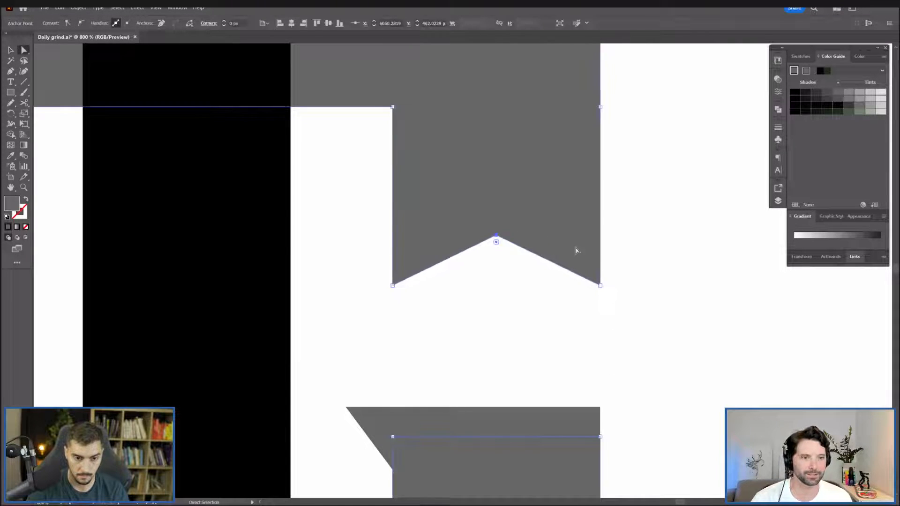
scroll(600, 255, down, 3)
scroll(635, 234, down, 2)
key(v)
click(636, 234)
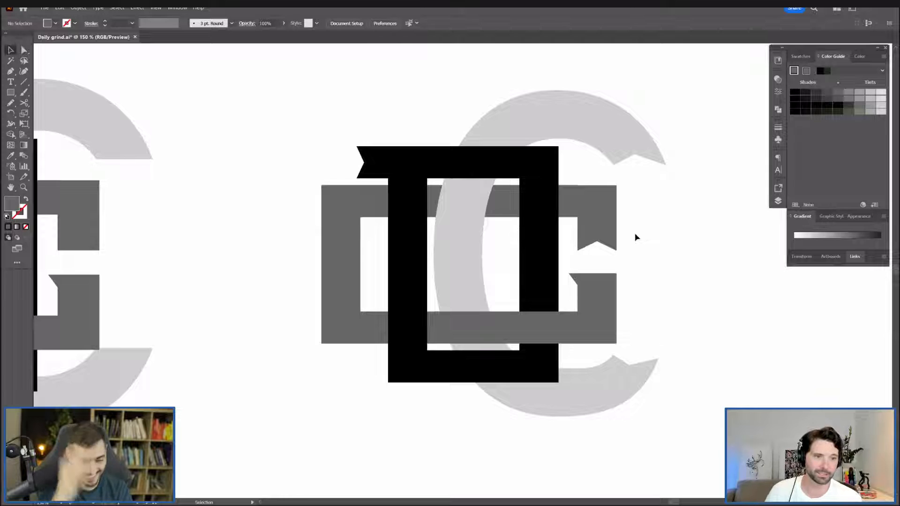
Extend the D's notched upper serif slightly further to the left.
scroll(597, 176, up, 3)
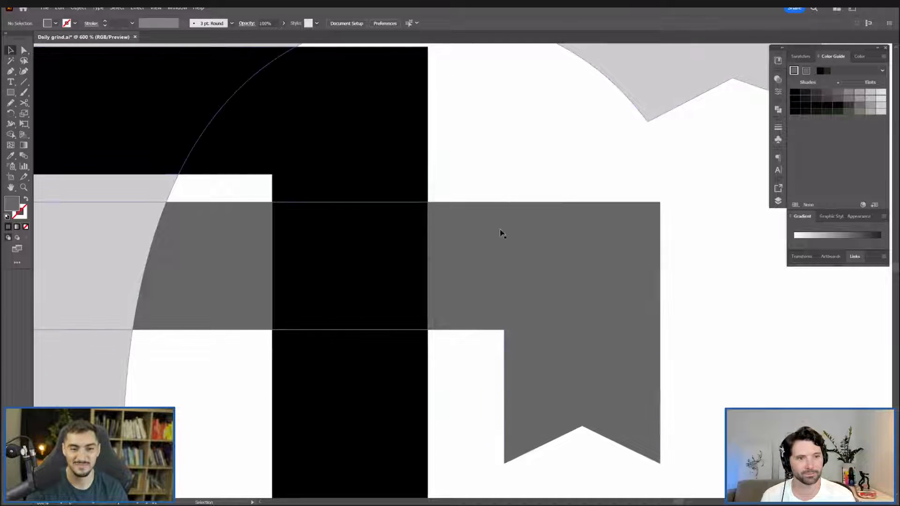
scroll(513, 216, up, 3)
scroll(567, 156, down, 5)
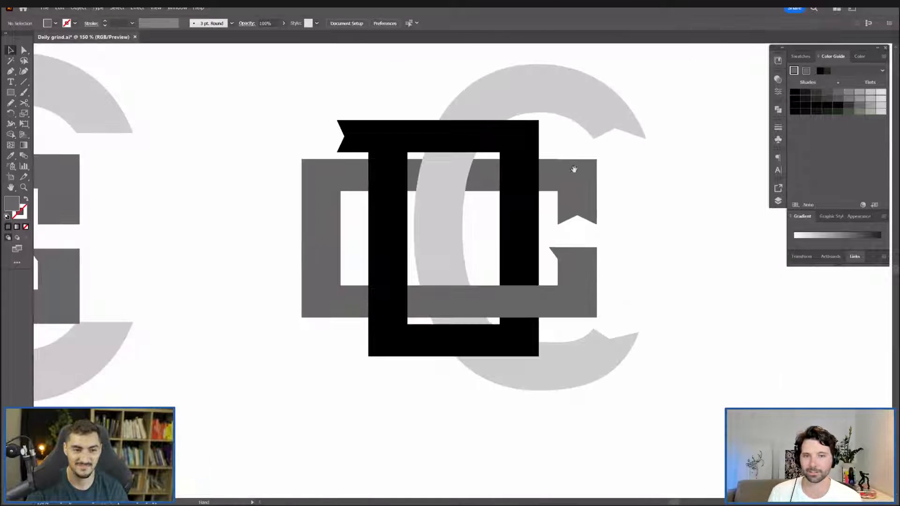
scroll(608, 185, down, 4)
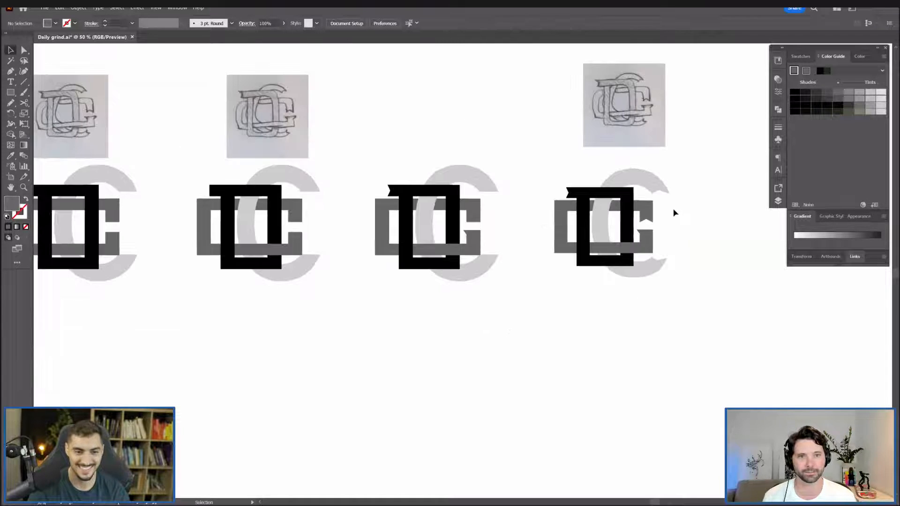
scroll(611, 166, up, 4)
drag(506, 209, 461, 159)
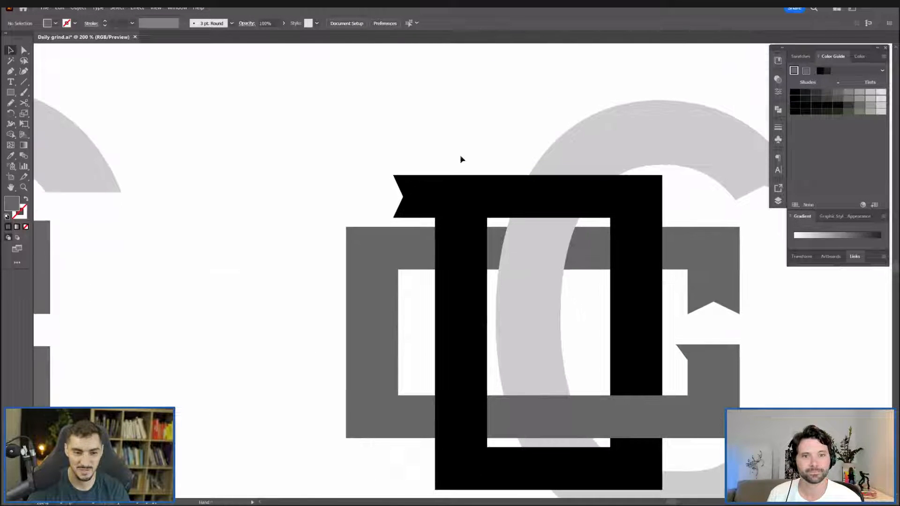
click(394, 217)
drag(385, 214, 383, 214)
key(v)
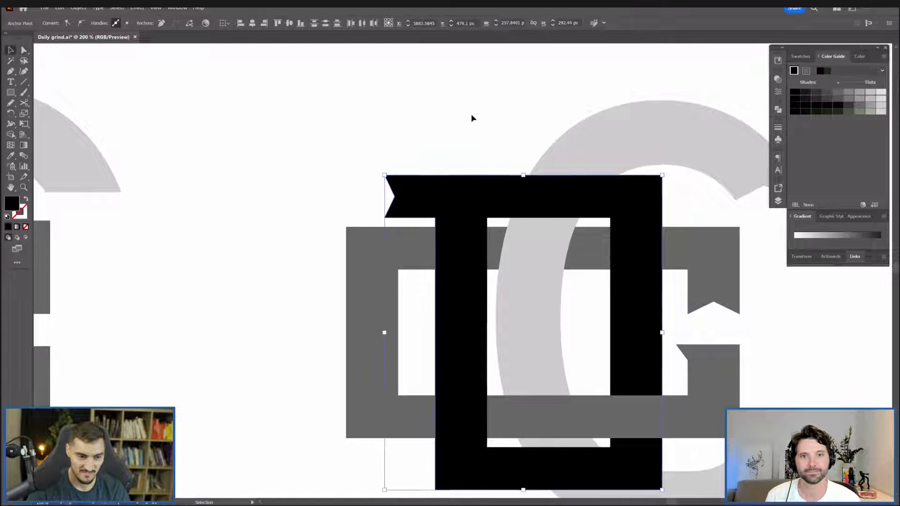
click(473, 115)
Round the D's outer upper-right and lower-right corners with a radius of about 40 px each.
scroll(478, 110, down, 2)
drag(534, 90, 549, 356)
drag(620, 350, 635, 222)
key(a)
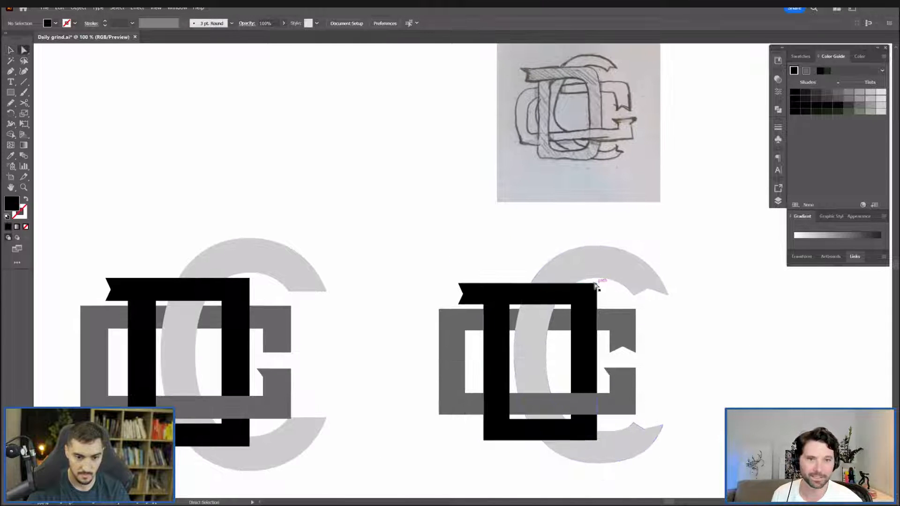
click(597, 284)
drag(589, 288, 578, 322)
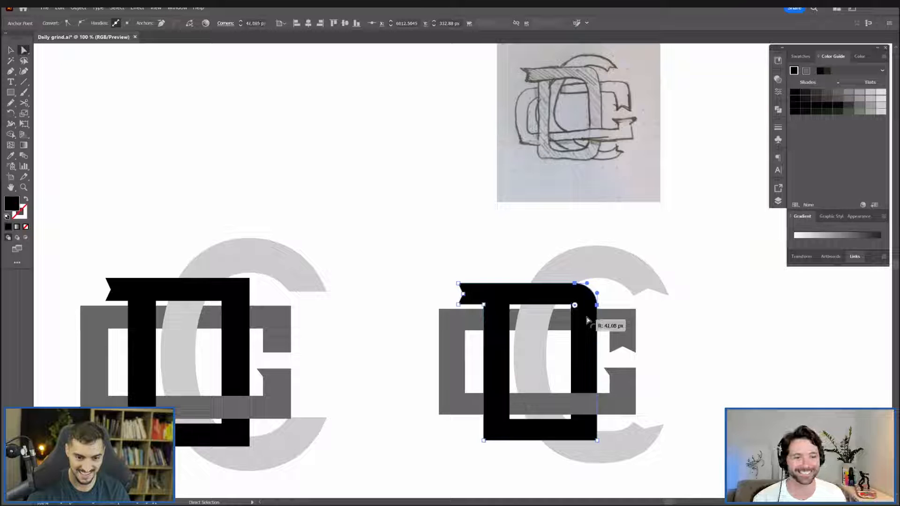
drag(588, 321, 588, 321)
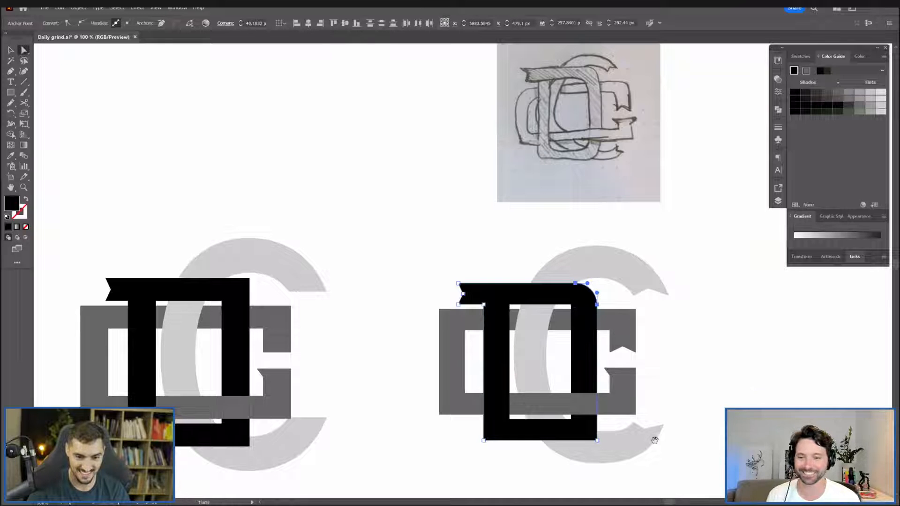
click(592, 436)
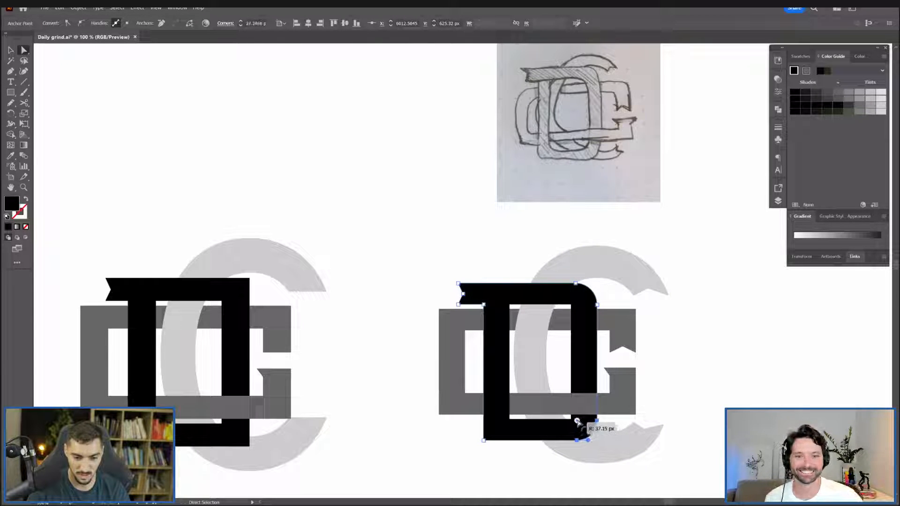
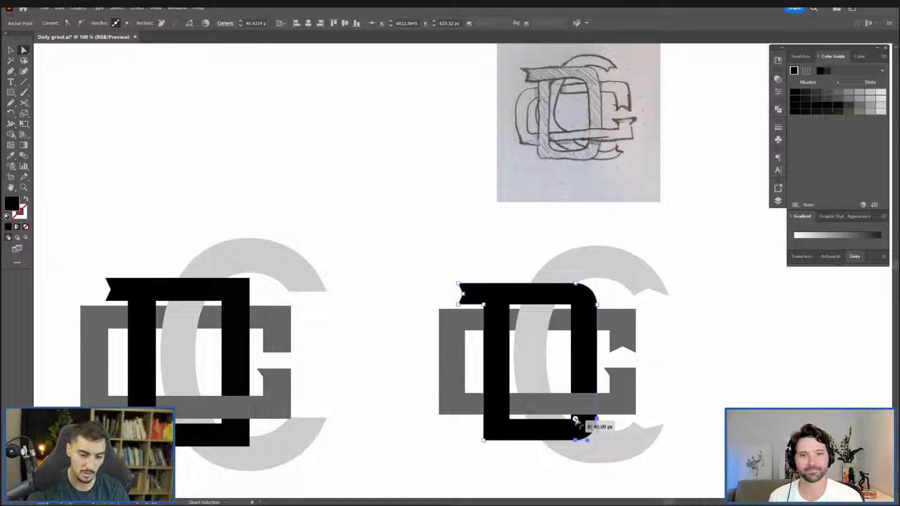
click(710, 401)
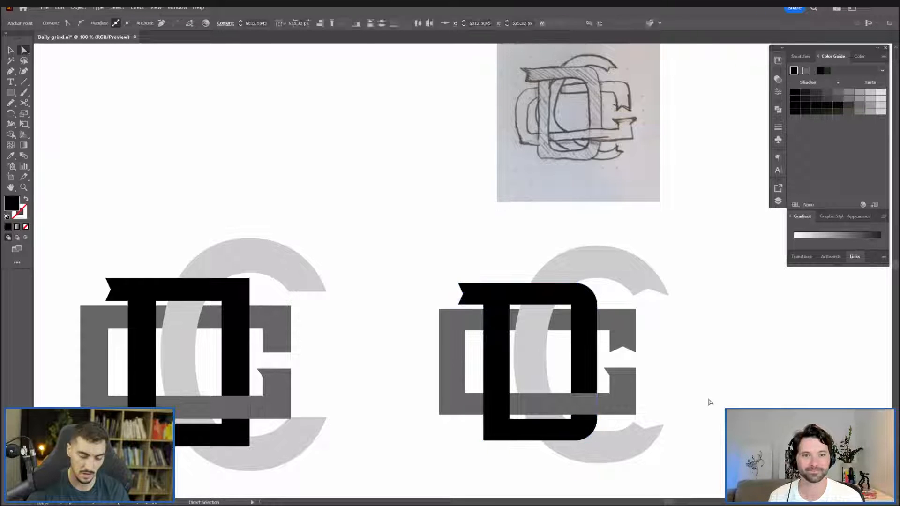
Try to round both right-hand inner corners of the D's counter together.
drag(696, 374, 690, 347)
scroll(717, 296, up, 2)
drag(722, 314, 846, 179)
scroll(573, 344, down, 3)
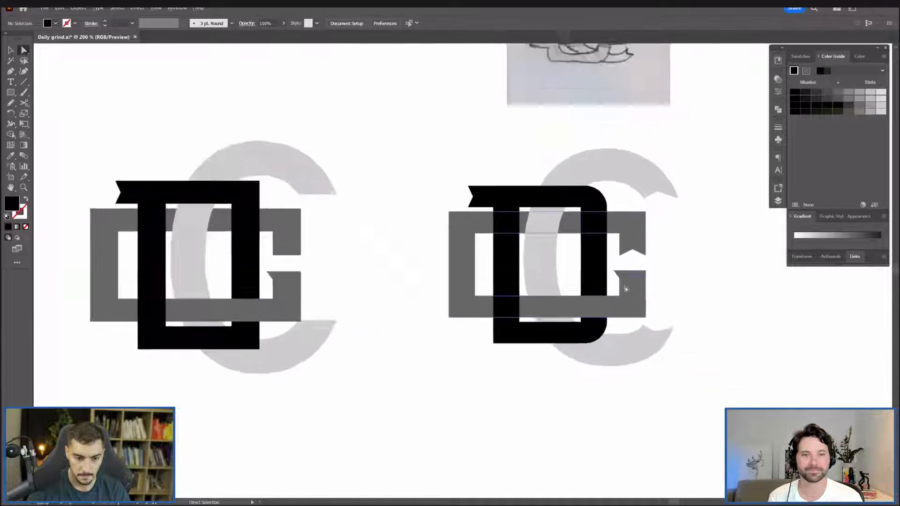
scroll(599, 294, up, 3)
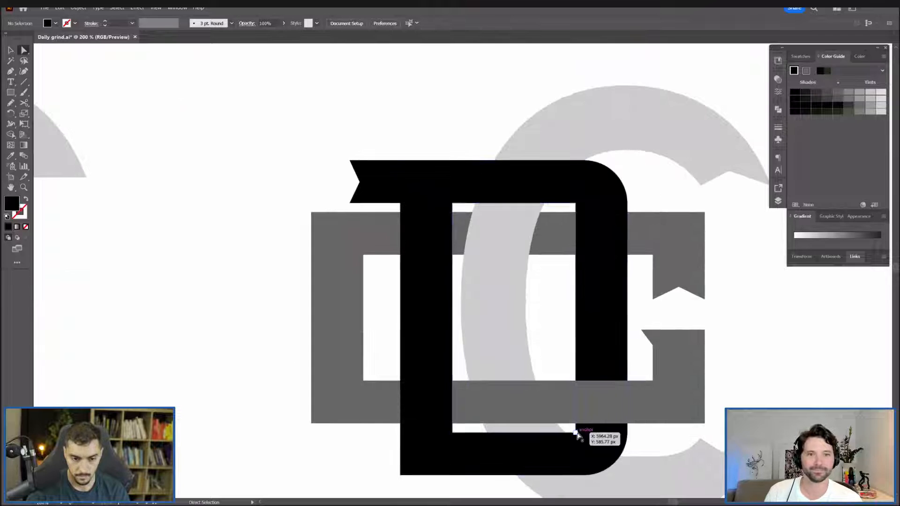
click(576, 433)
shift+click(576, 203)
drag(573, 209, 541, 233)
key(ctrl+z)
scroll(734, 275, down, 2)
click(743, 279)
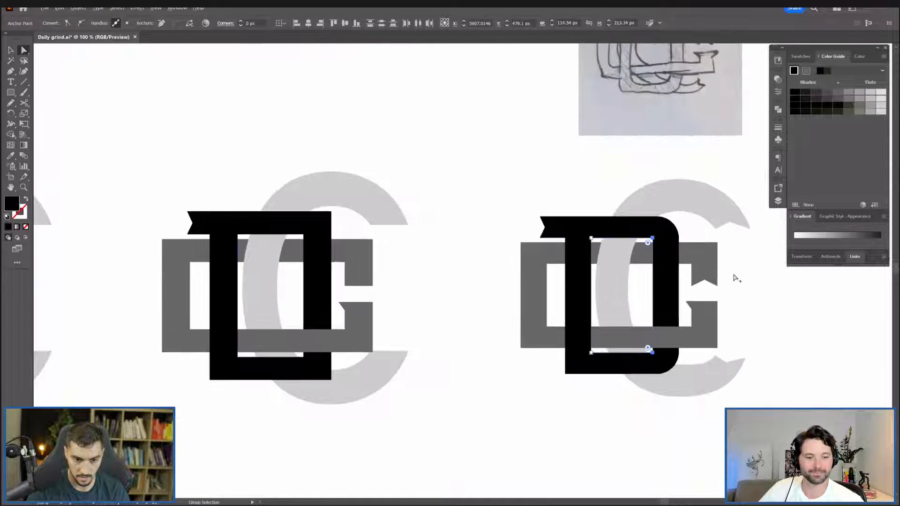
Try to round only the upper-right inner corner of the D's counter.
scroll(743, 278, up, 3)
scroll(580, 197, down, 4)
mouse_move(583, 161)
mouse_down()
mouse_move(639, 211)
mouse_move(645, 243)
mouse_up()
scroll(533, 251, up, 3)
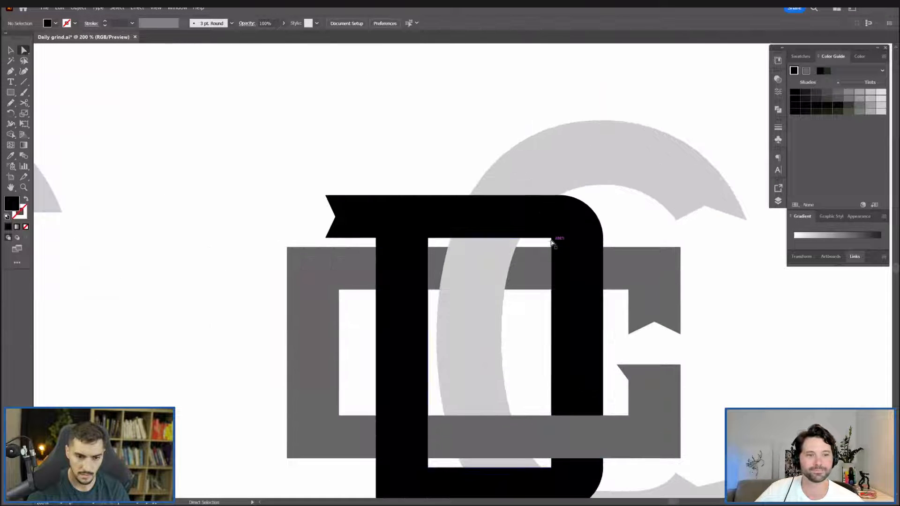
click(551, 238)
drag(547, 243, 514, 276)
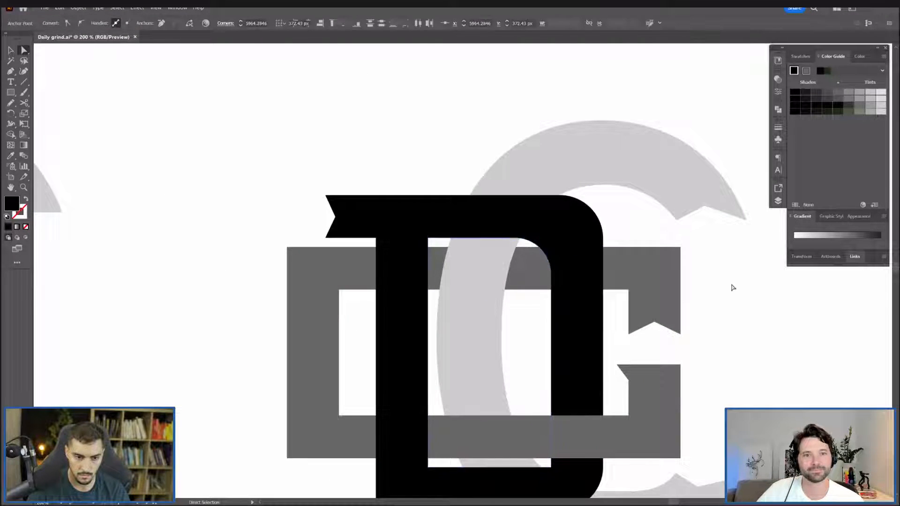
click(733, 286)
scroll(733, 286, down, 3)
key(ctrl+z)
Nudge all anchor points of the G's left stem to the right, narrowing the letter while keeping the stem's thickness.
scroll(752, 283, up, 2)
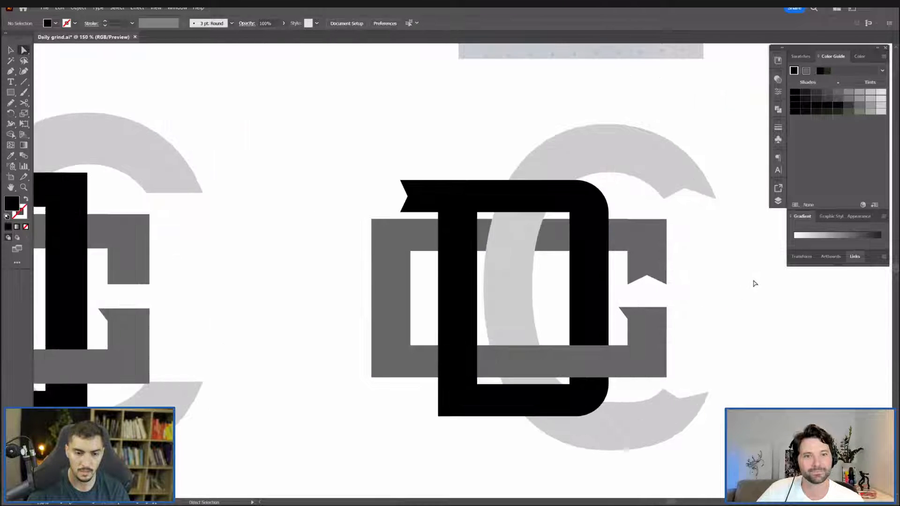
mouse_move(537, 174)
mouse_down()
mouse_move(539, 389)
mouse_move(500, 287)
mouse_move(493, 219)
mouse_move(482, 206)
mouse_up()
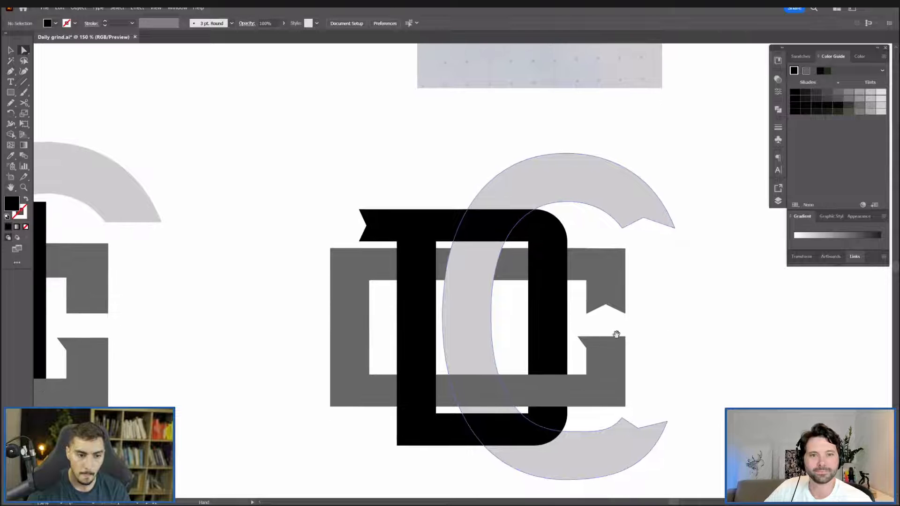
scroll(334, 251, down, 2)
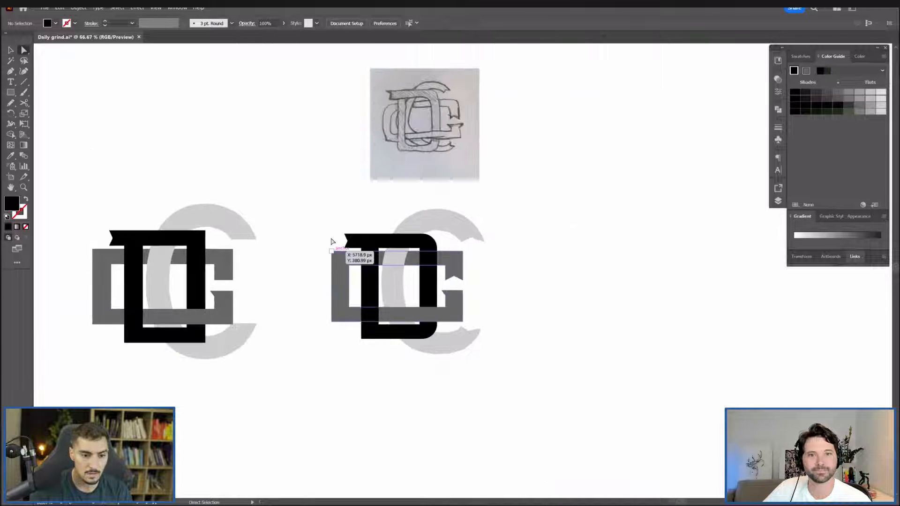
scroll(331, 243, up, 2)
drag(297, 466, 383, 259)
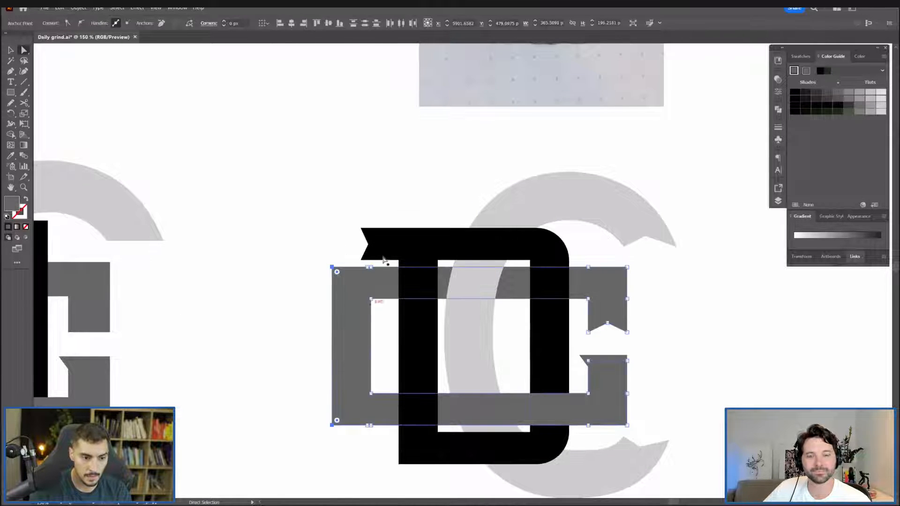
key(Right)
key(Right)
key(Right)
key(Right)
key(Right)
key(Right)
key(Right)
key(Right)
key(Right)
key(Right)
key(Right)
key(Right)
key(Right)
key(Right)
key(Right)
key(Right)
key(Right)
key(Right)
key(Right)
key(Right)
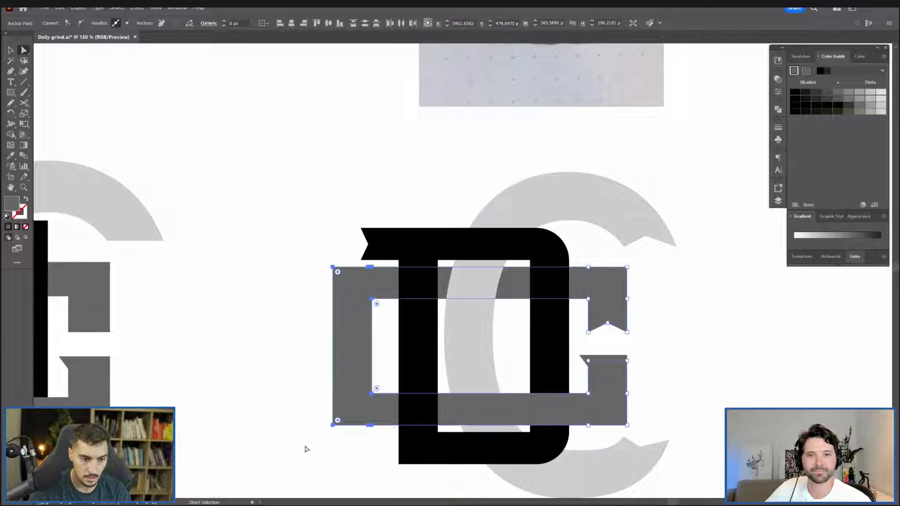
key(Left)
key(Left)
key(Left)
key(Left)
key(Left)
key(Left)
key(Right)
click(664, 432)
Duplicate the rightmost monogram and place the copy beside it on the right.
drag(697, 294, 693, 227)
key(v)
drag(678, 326, 488, 264)
scroll(668, 370, down, 2)
drag(490, 267, 372, 298)
drag(463, 215, 683, 214)
scroll(706, 173, up, 2)
Scale the copied monogram's C down proportionally around its centre to about 275 by 386 px.
click(675, 214)
drag(724, 192, 721, 192)
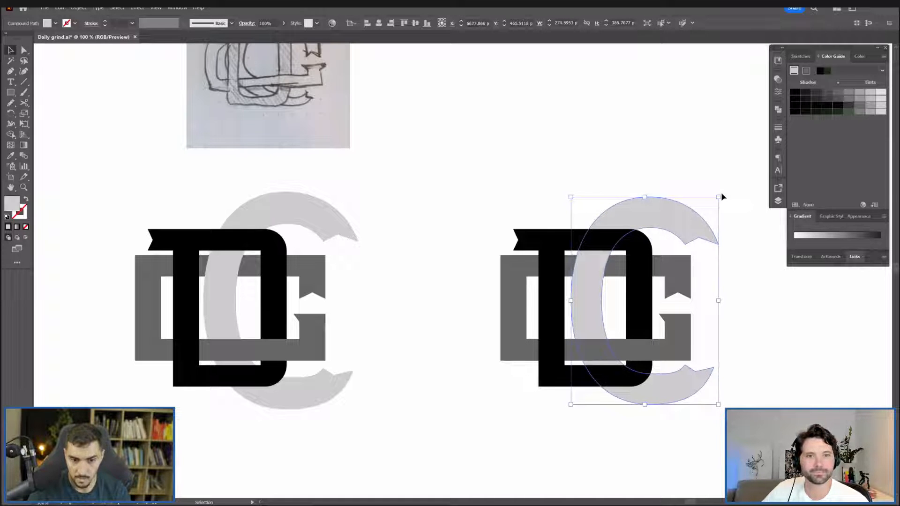
Narrow the copied monogram's C from its right edge and refine its lower arm, raising the bottom anchor slightly and pulling the outer tip inward.
drag(721, 302, 704, 302)
scroll(716, 374, up, 2)
key(a)
click(572, 432)
drag(573, 431, 573, 418)
scroll(572, 430, up, 2)
mouse_move(808, 286)
mouse_down()
mouse_move(788, 296)
mouse_move(795, 291)
mouse_up()
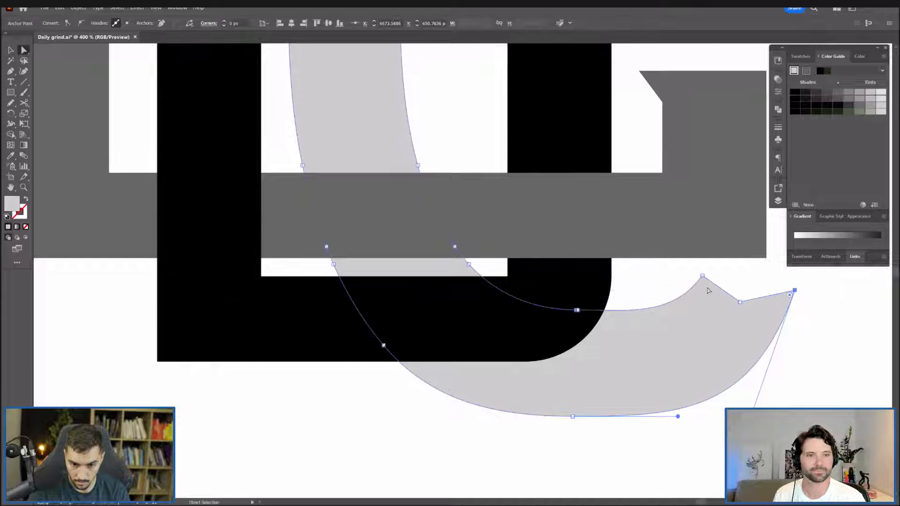
scroll(804, 350, down, 2)
click(806, 371)
drag(818, 367, 696, 424)
scroll(697, 424, down, 2)
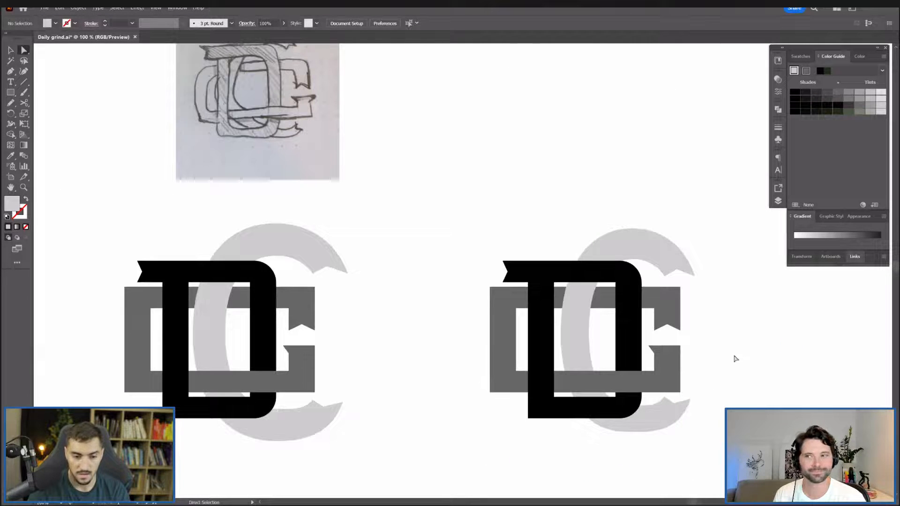
Nudge the copied monogram's C slightly down within the intertwined group, keeping its size and the other letters' positions.
key(v)
click(645, 244)
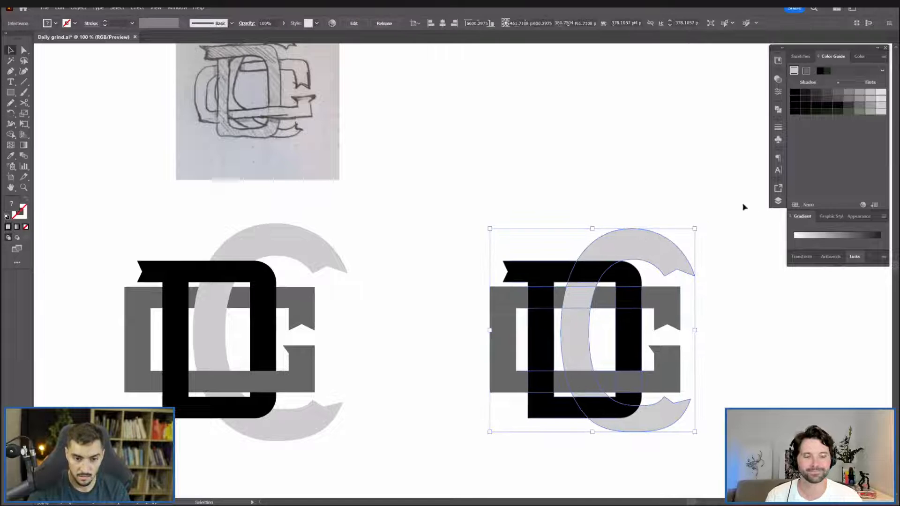
key(a)
key(v)
click(723, 148)
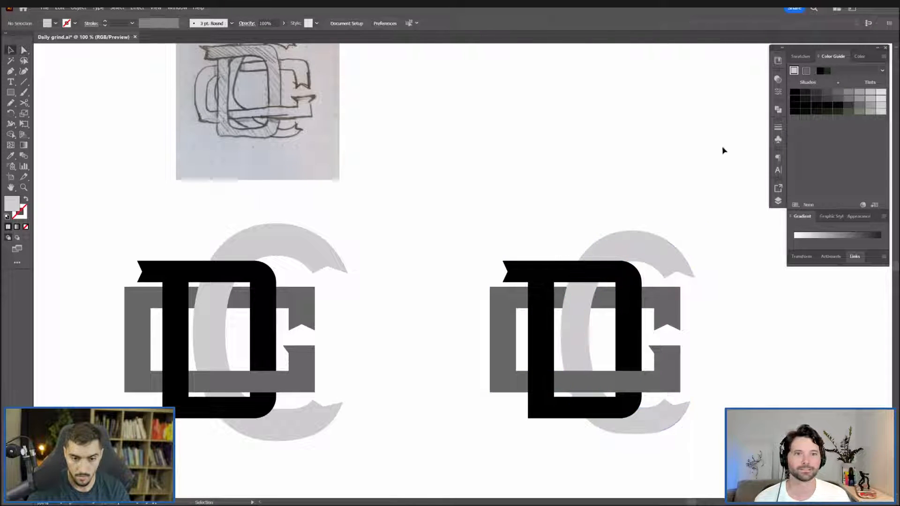
scroll(669, 148, up, 1)
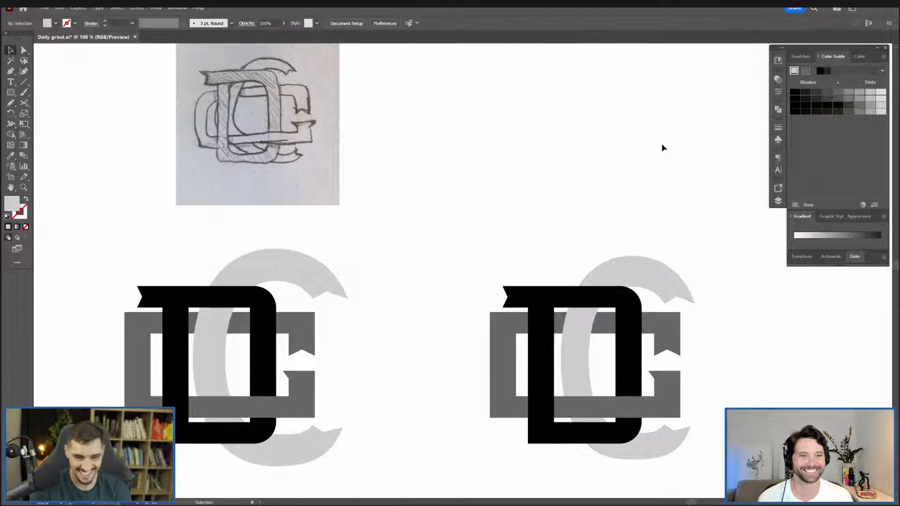
scroll(663, 149, down, 2)
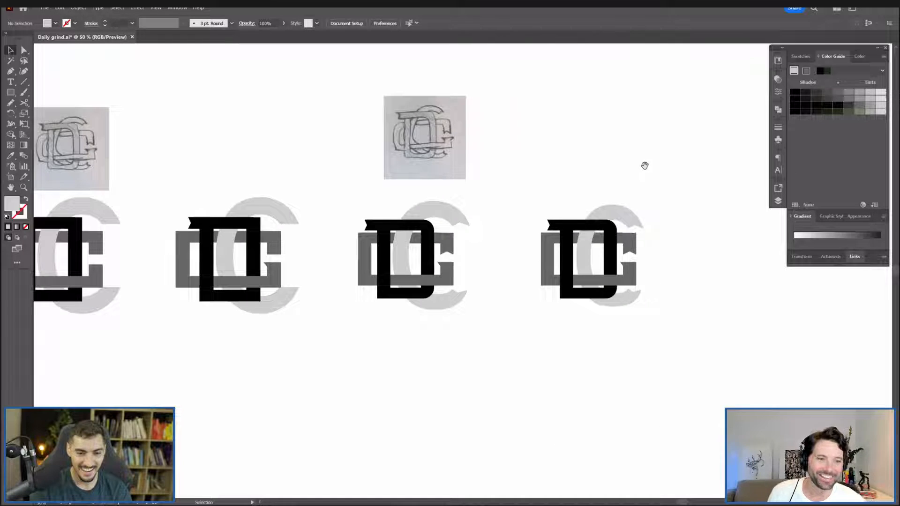
Duplicate the reference sketch and place the copy above the rightmost monogram.
drag(645, 166, 612, 169)
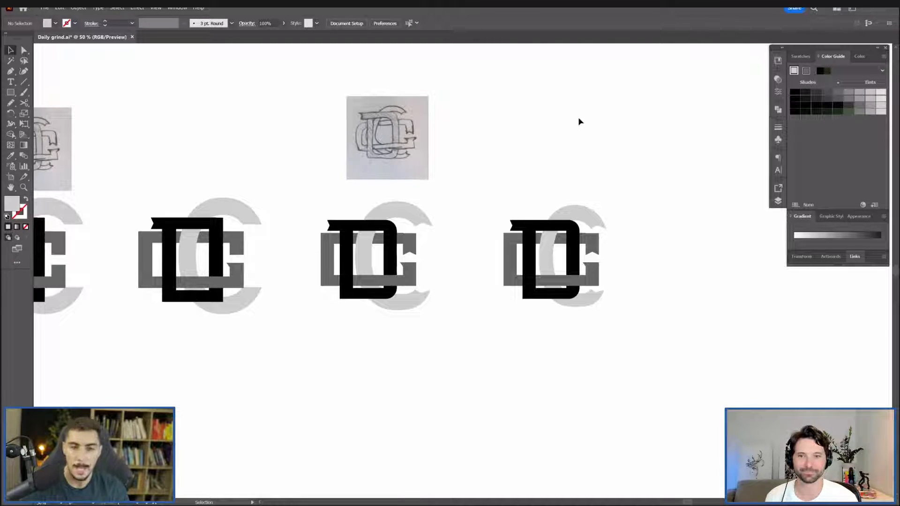
scroll(567, 120, up, 1)
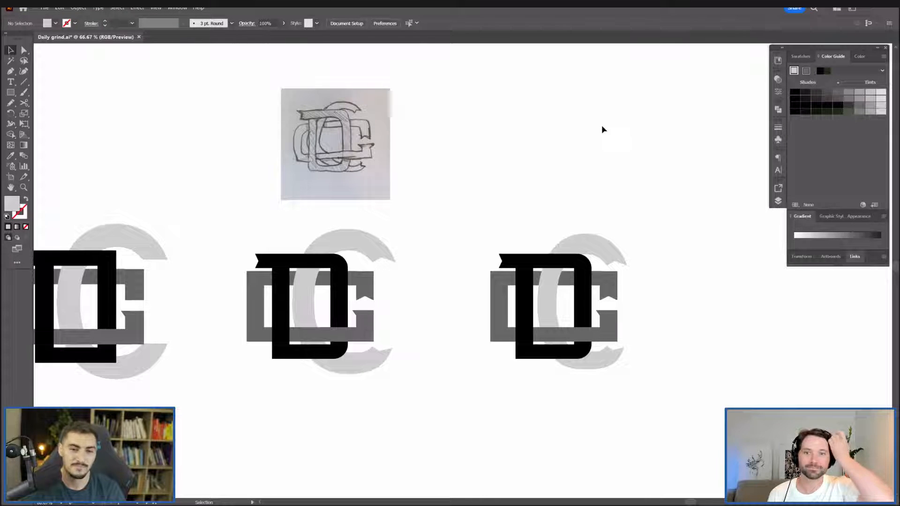
scroll(593, 167, up, 1)
mouse_move(639, 203)
mouse_down()
mouse_move(646, 176)
mouse_move(627, 200)
mouse_up()
scroll(643, 181, down, 1)
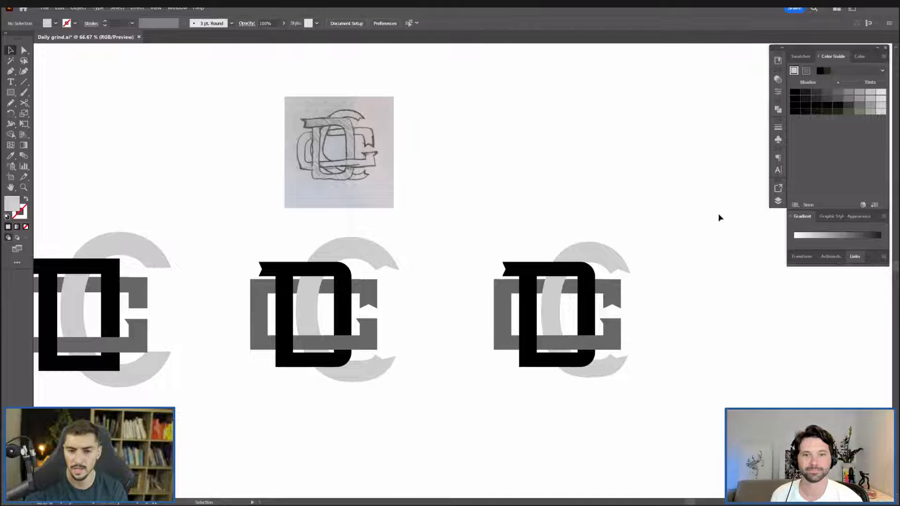
scroll(583, 261, up, 1)
scroll(585, 221, up, 1)
alt+drag(264, 141, 609, 141)
scroll(656, 192, right, 2)
scroll(657, 193, up, 1)
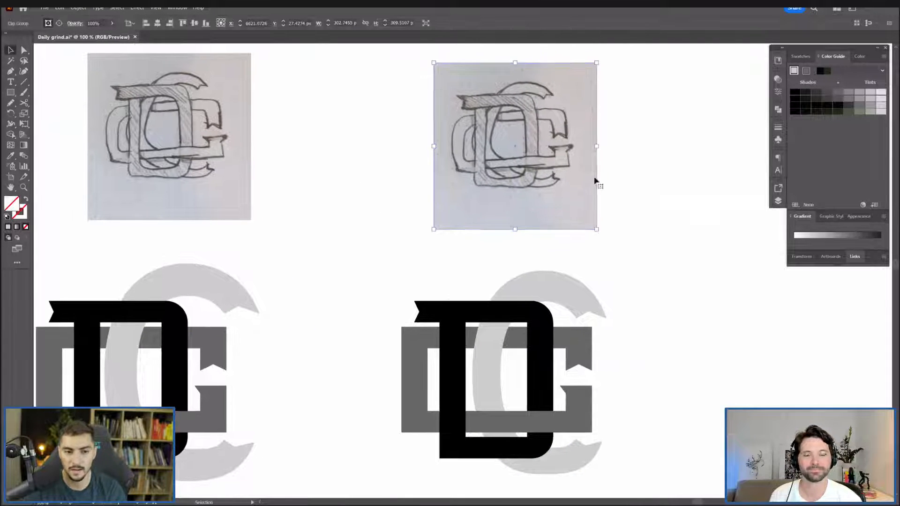
click(672, 212)
key(space)
scroll(663, 260, down, 1)
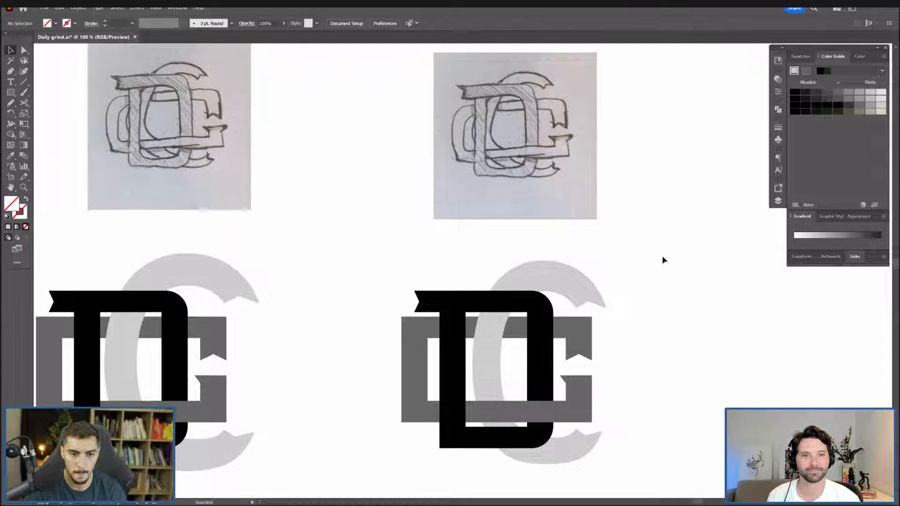
Isolate the dark grey G in the rightmost monogram and slightly reduce its height from the top edge.
key(space)
drag(644, 323, 648, 251)
scroll(566, 302, up, 1)
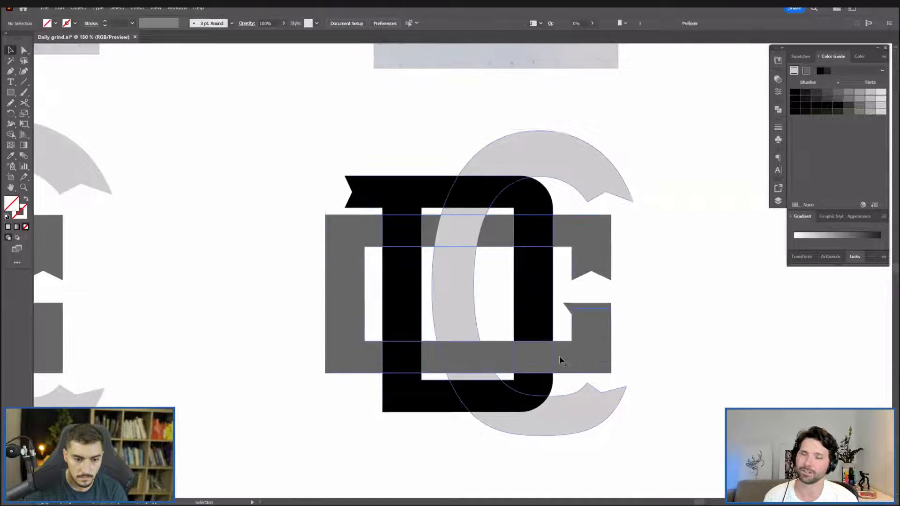
double_click(585, 358)
click(586, 359)
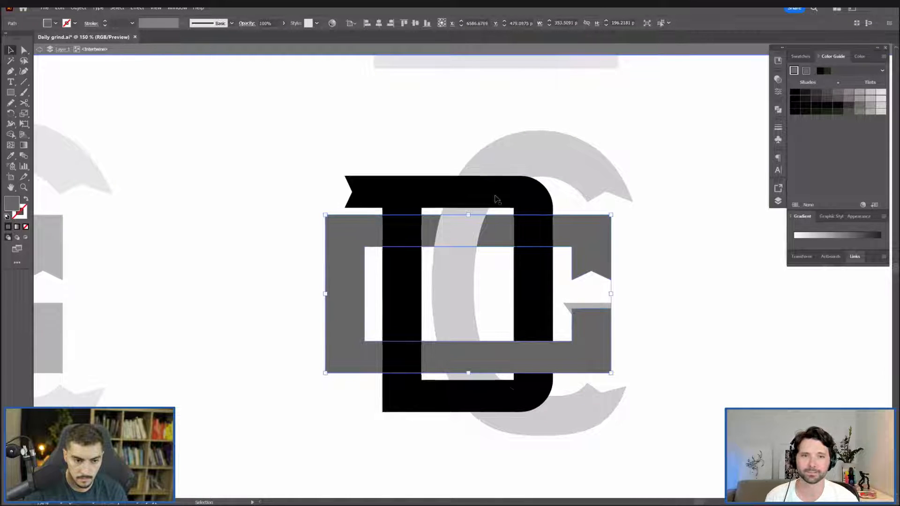
scroll(484, 218, up, 1)
drag(466, 213, 467, 217)
click(702, 282)
key(Escape)
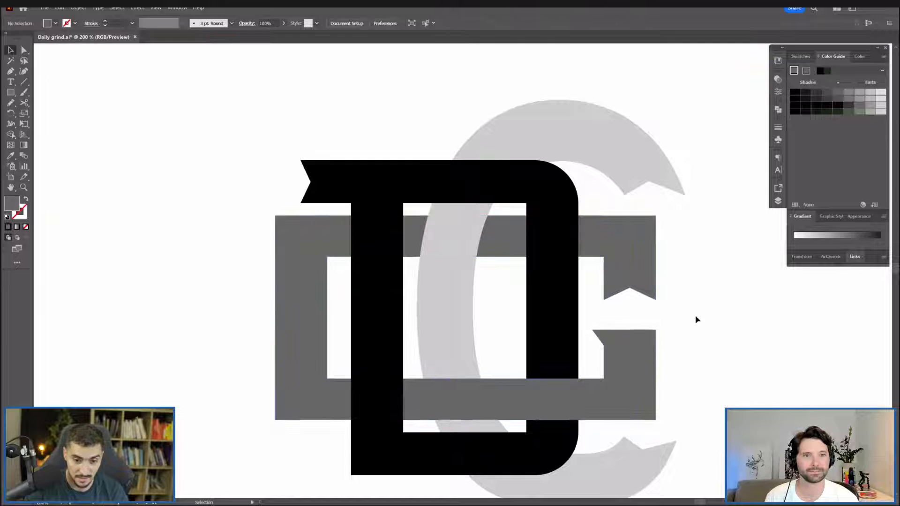
Nudge the outer corner of the small spur on the dark grey G's lower arm slightly up and outward.
scroll(621, 332, up, 1)
key(a)
click(621, 333)
key(v)
drag(578, 330, 576, 327)
click(714, 304)
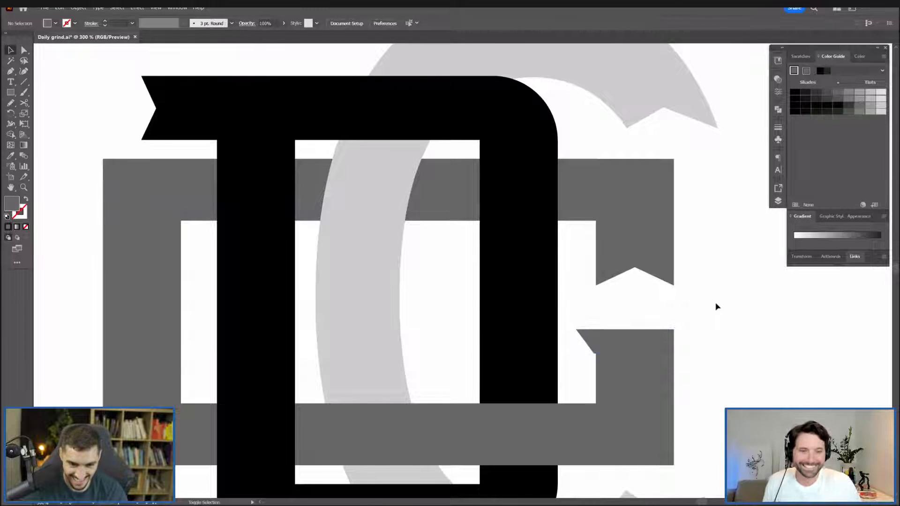
Move the spur's lower anchor point so it meets the inner edge of the dark grey G's arm.
scroll(715, 303, down, 1)
scroll(619, 341, up, 3)
key(a)
drag(625, 342, 628, 344)
click(683, 267)
scroll(683, 268, down, 3)
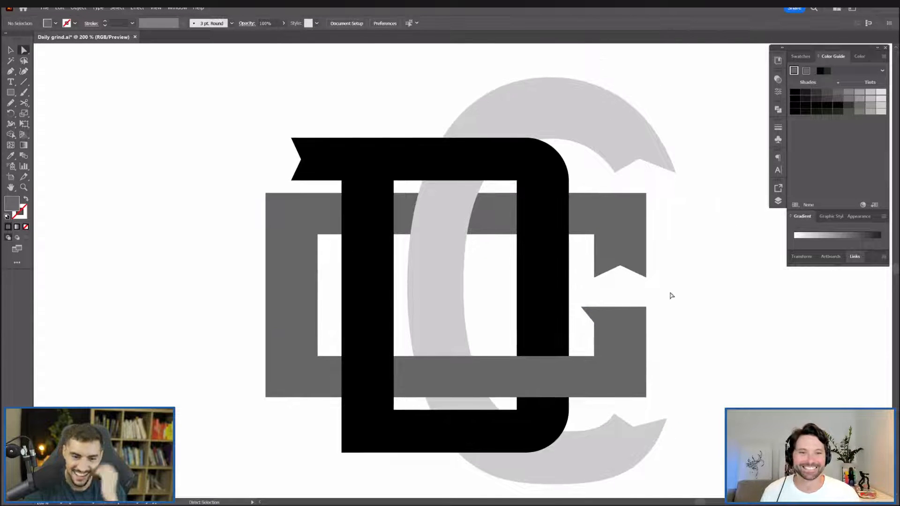
Simplify the path of the light grey C in the rightmost monogram to 13 points.
scroll(673, 296, down, 2)
drag(673, 296, 609, 354)
click(586, 275)
scroll(557, 274, up, 2)
key(v)
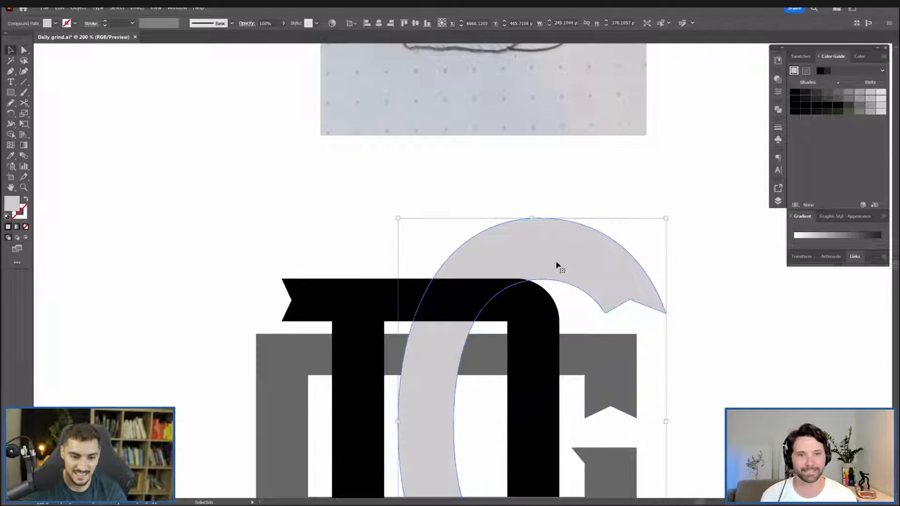
scroll(556, 263, down, 2)
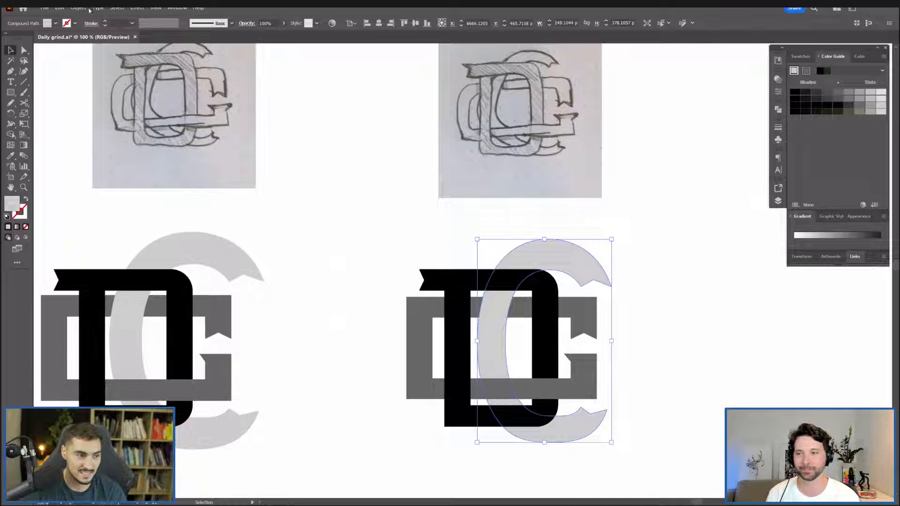
click(87, 9)
mouse_move(103, 204)
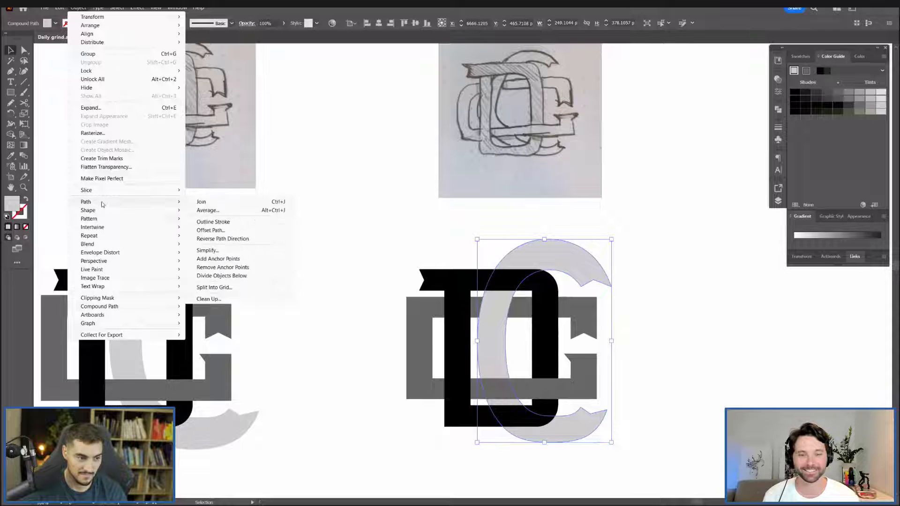
click(238, 240)
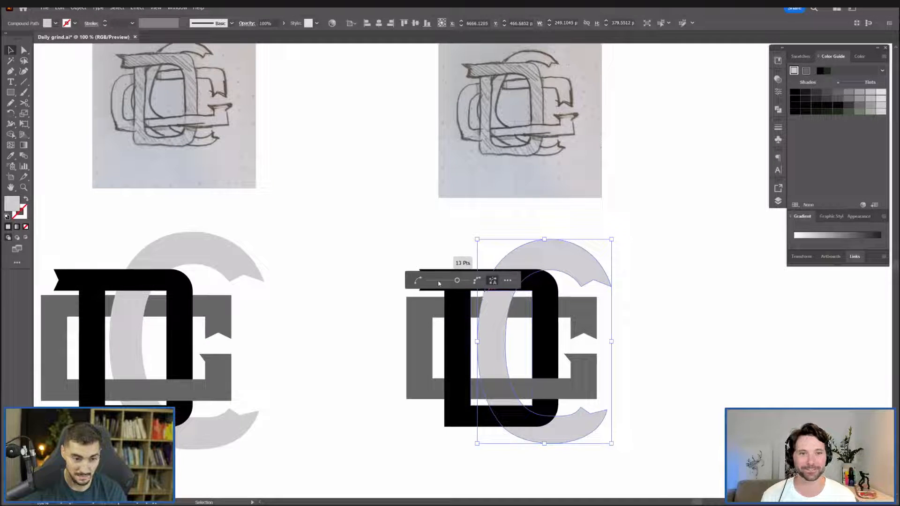
drag(457, 280, 458, 281)
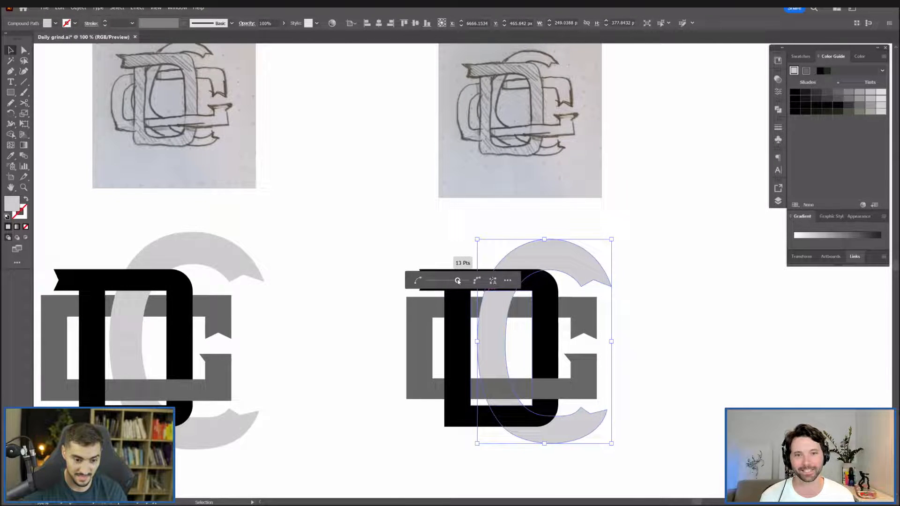
click(334, 141)
Refine the lower end of the light grey C by adjusting its anchor points and curve handles.
key(a)
click(572, 260)
click(622, 248)
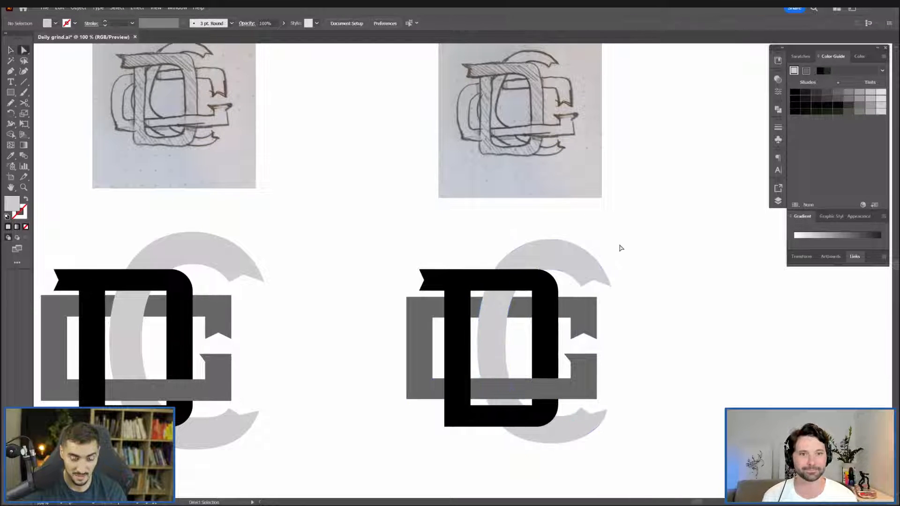
scroll(595, 364, up, 2)
drag(623, 449, 616, 451)
drag(641, 426, 619, 386)
key(ctrl+z)
click(590, 392)
click(671, 103)
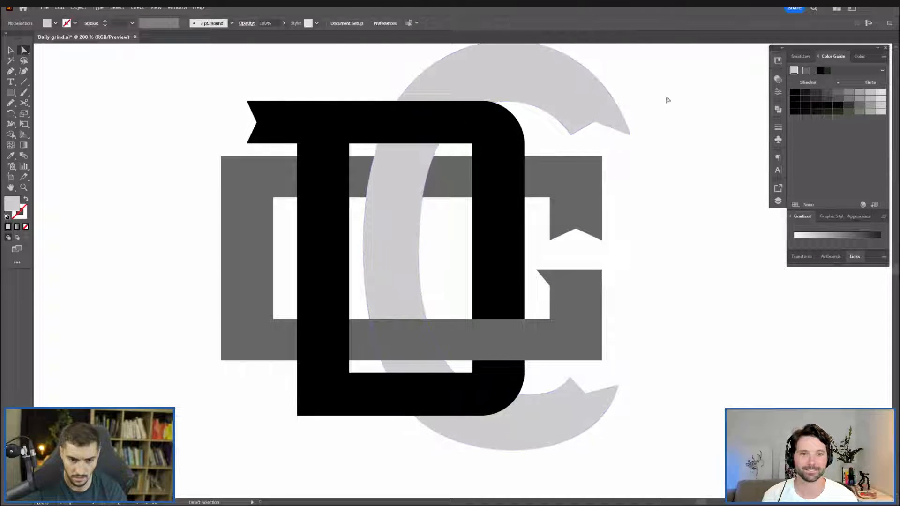
Adjust the anchor points at the upper tip of the light grey C and undo the last adjustment.
drag(631, 136, 629, 131)
drag(613, 163, 635, 256)
drag(596, 230, 589, 232)
drag(592, 229, 582, 225)
key(ctrl+z)
Reshape the upper curve of the light grey C by adjusting its curve handles.
click(546, 116)
click(538, 137)
drag(605, 85, 610, 120)
drag(427, 109, 465, 104)
scroll(436, 117, up, 3)
scroll(510, 118, up, 2)
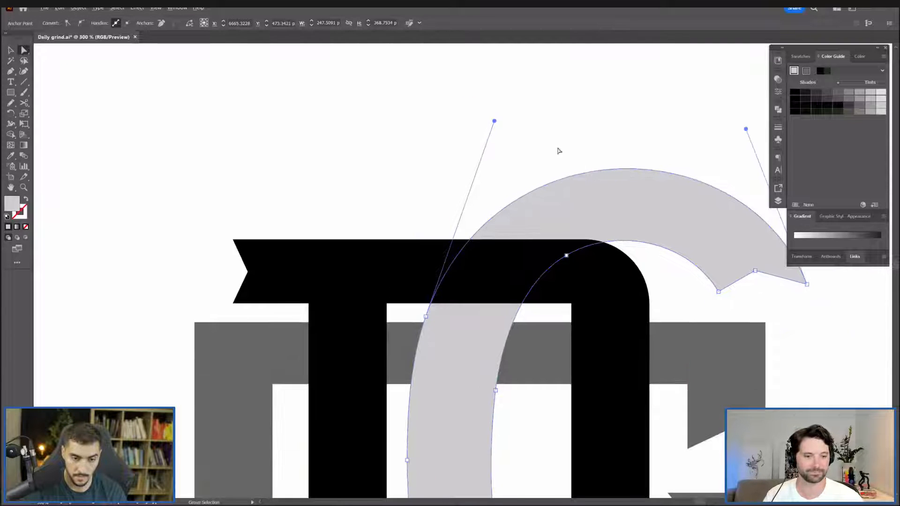
click(479, 135)
scroll(509, 126, down, 2)
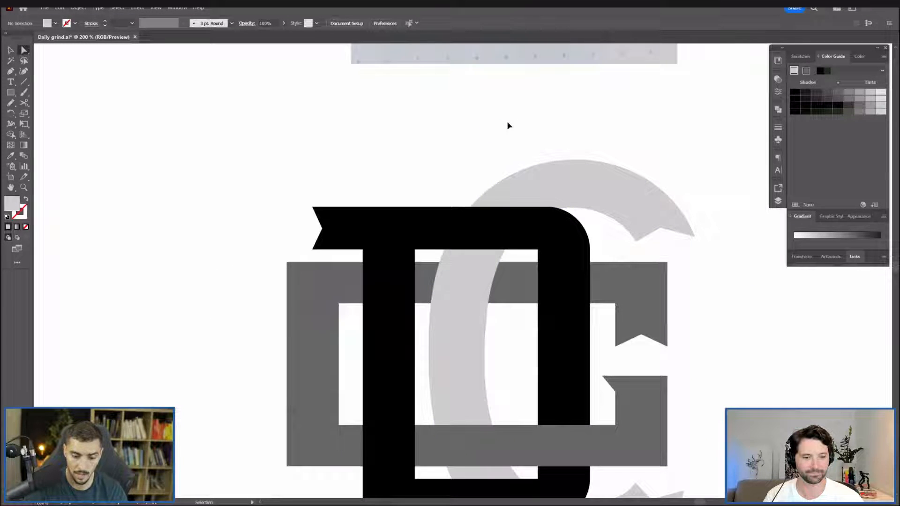
Set the anchor point, handle and bounding box display size to its maximum in the preferences.
key(ctrl+k)
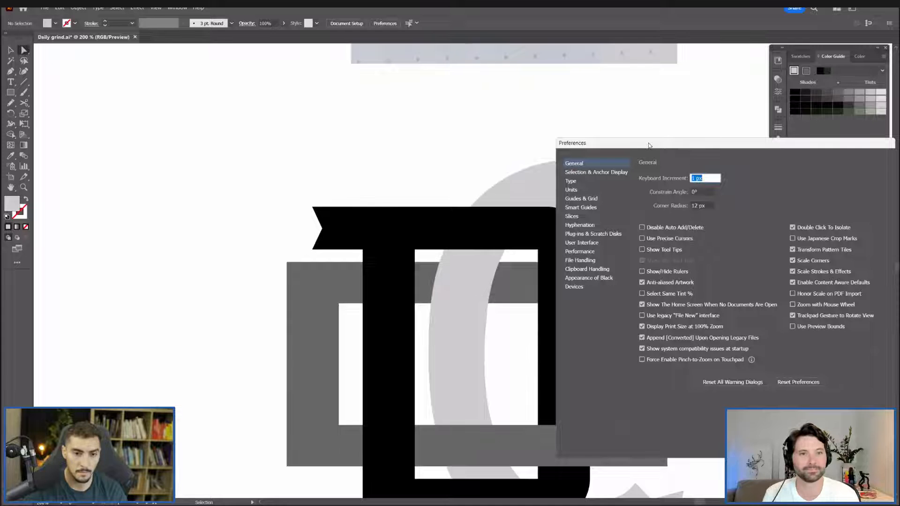
click(385, 136)
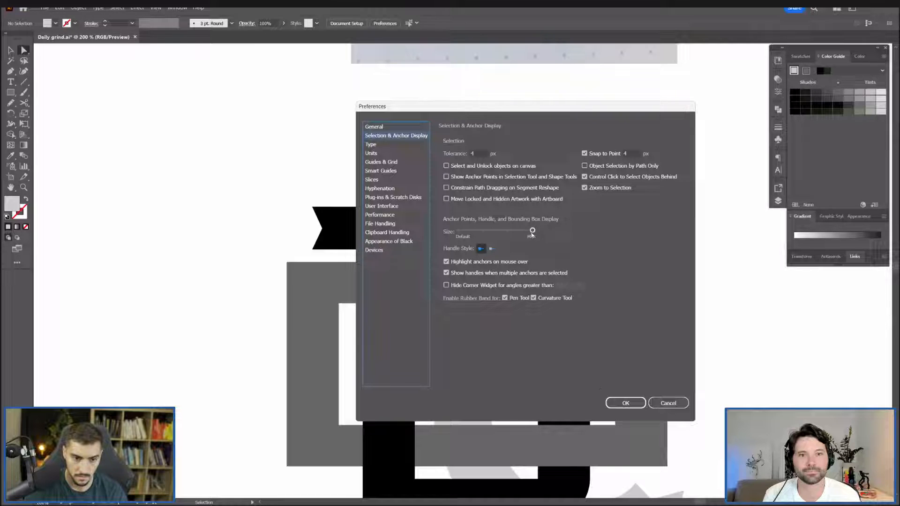
click(628, 406)
Fine-tune the curve handle at the upper outer side of the light grey C.
click(595, 183)
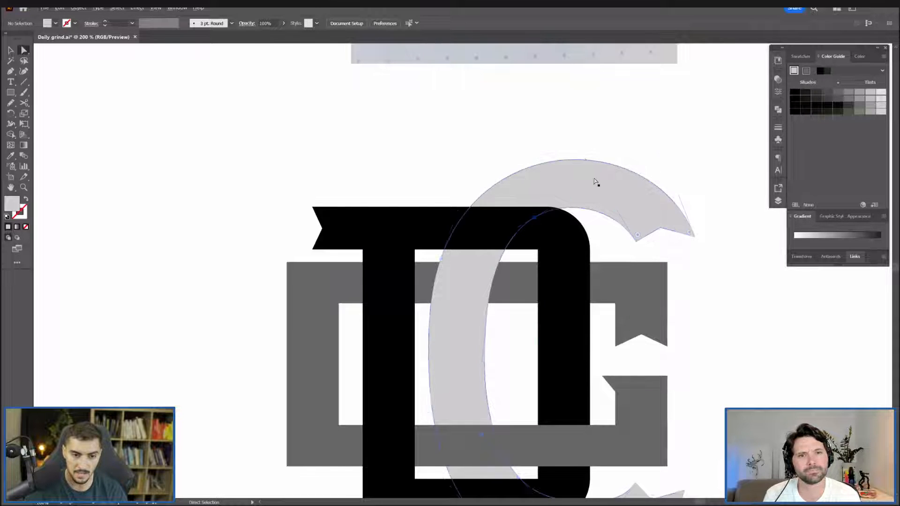
scroll(492, 123, up, 2)
mouse_move(489, 133)
mouse_down()
mouse_move(481, 132)
mouse_move(493, 135)
mouse_up()
scroll(528, 162, down, 2)
click(614, 164)
scroll(615, 163, down, 3)
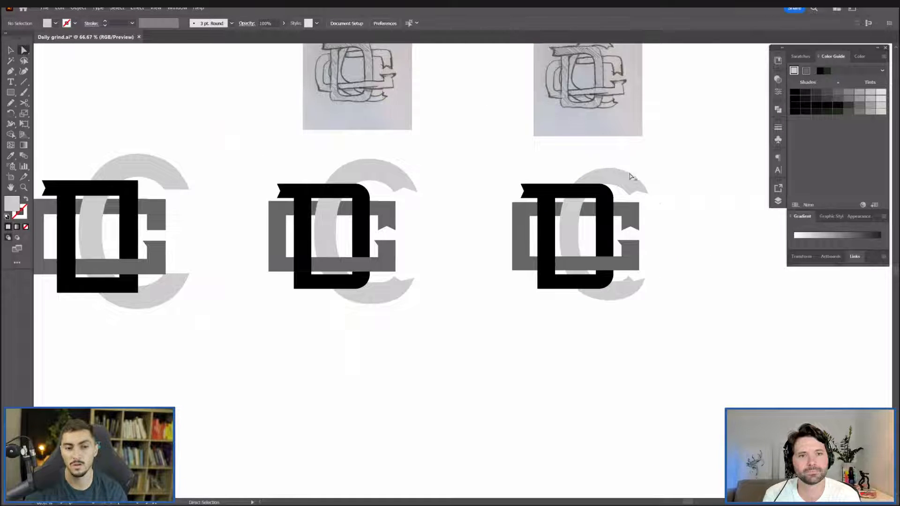
Examine the anchor points and handles of all letters in the rightmost monogram.
scroll(626, 173, up, 1)
drag(654, 181, 615, 224)
key(v)
scroll(653, 187, down, 2)
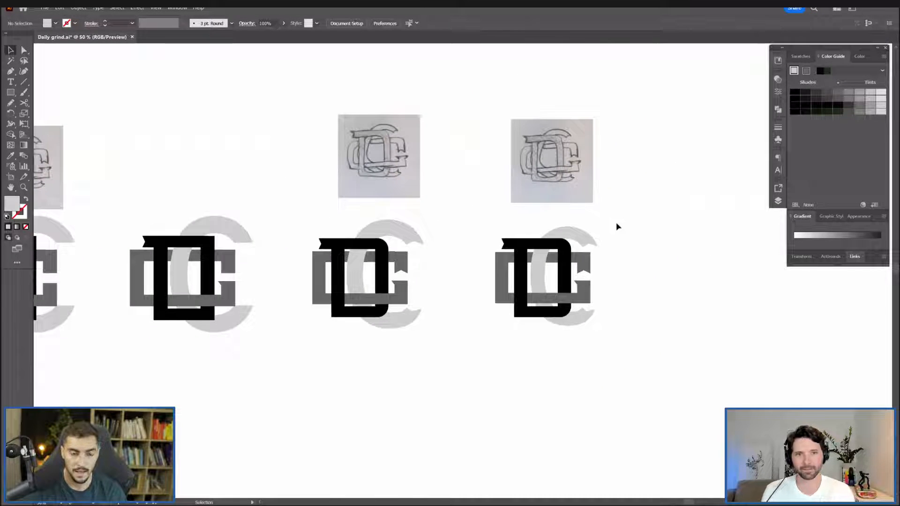
scroll(652, 229, up, 2)
drag(645, 252, 392, 404)
drag(412, 375, 620, 197)
key(a)
drag(568, 249, 352, 371)
scroll(475, 247, up, 2)
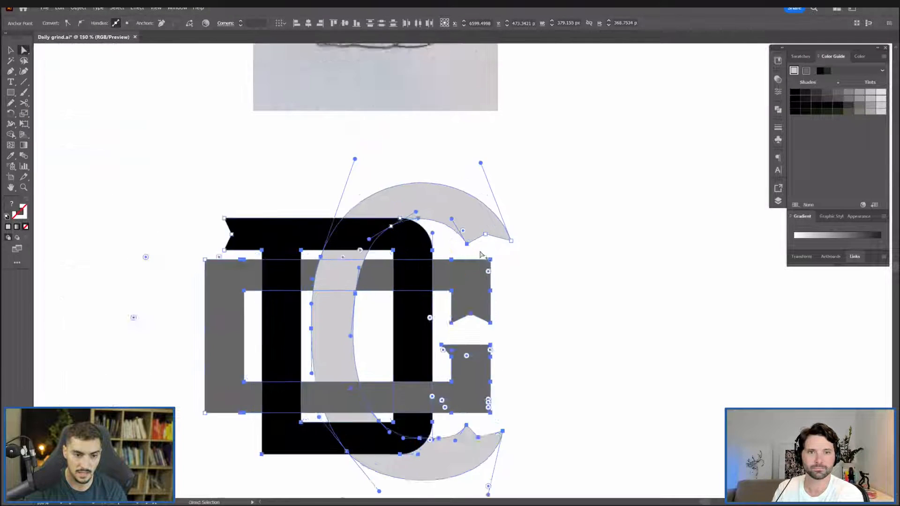
scroll(469, 218, down, 3)
drag(528, 189, 605, 220)
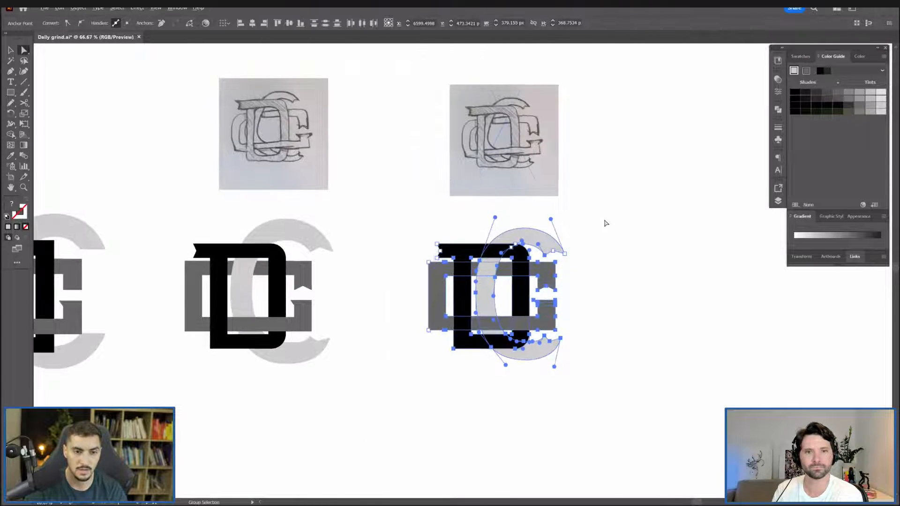
scroll(627, 241, up, 1)
click(628, 241)
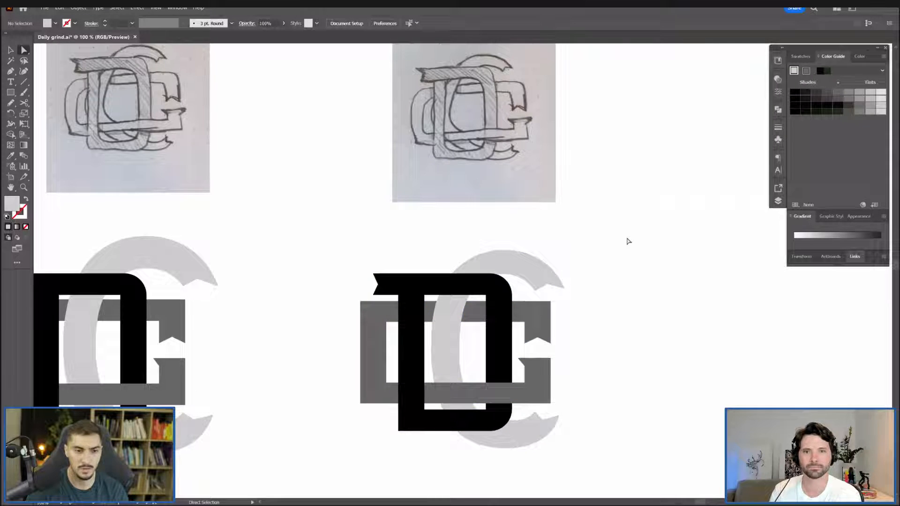
Duplicate the refined monogram and place the copy to its right.
scroll(402, 301, up, 2)
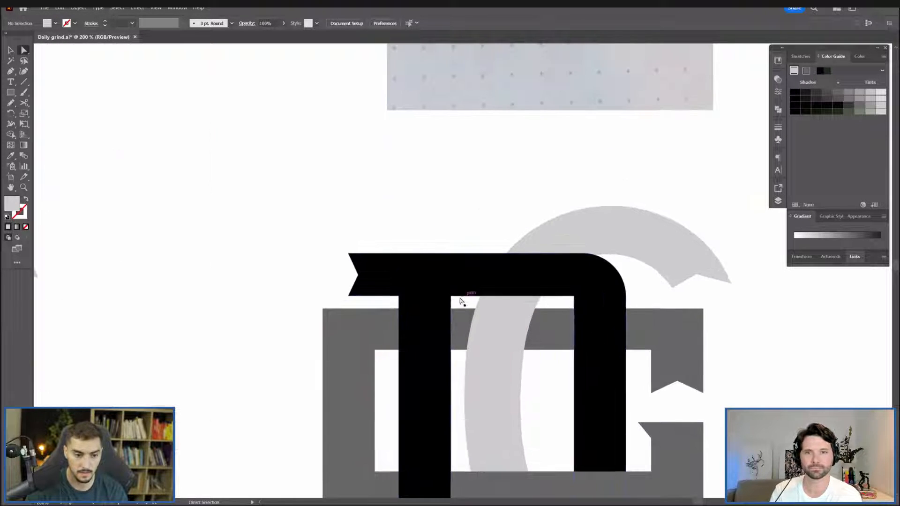
scroll(453, 293, down, 3)
key(m)
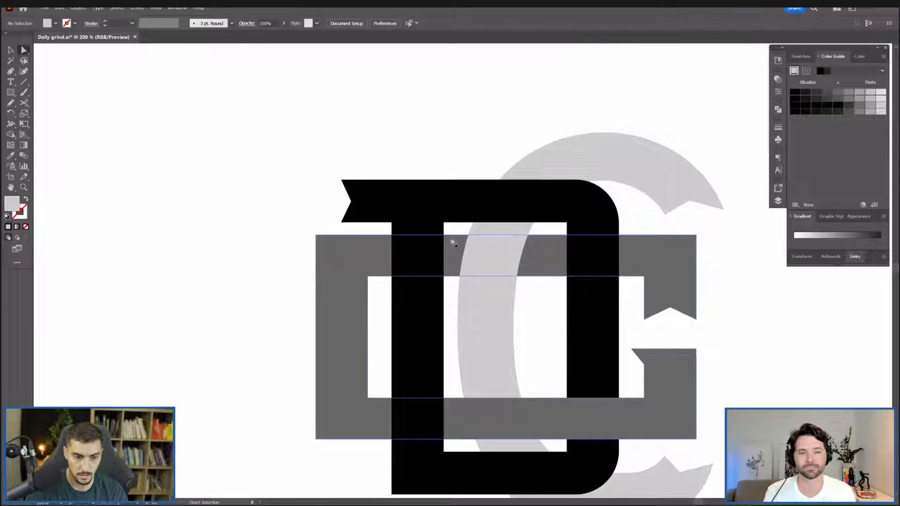
scroll(448, 234, up, 1)
scroll(454, 225, down, 4)
key(v)
drag(452, 201, 732, 271)
click(688, 172)
scroll(670, 222, up, 3)
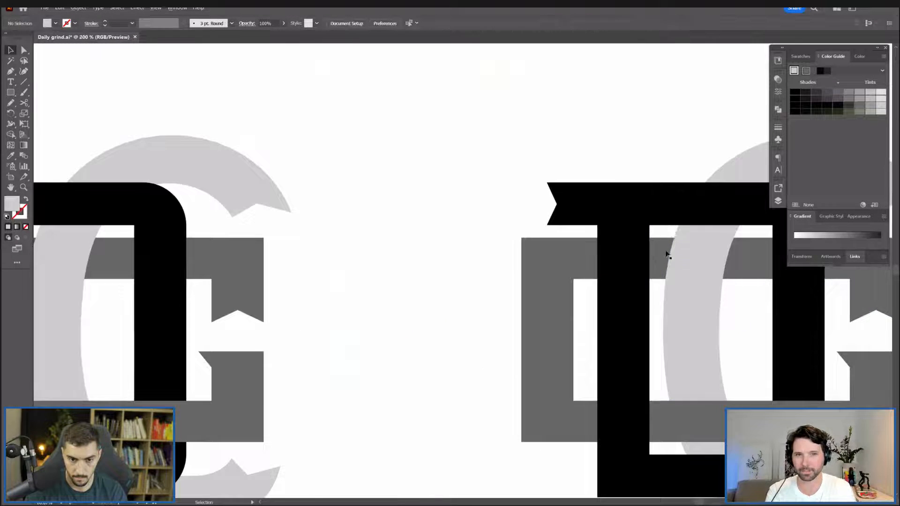
drag(669, 255, 558, 243)
key(m)
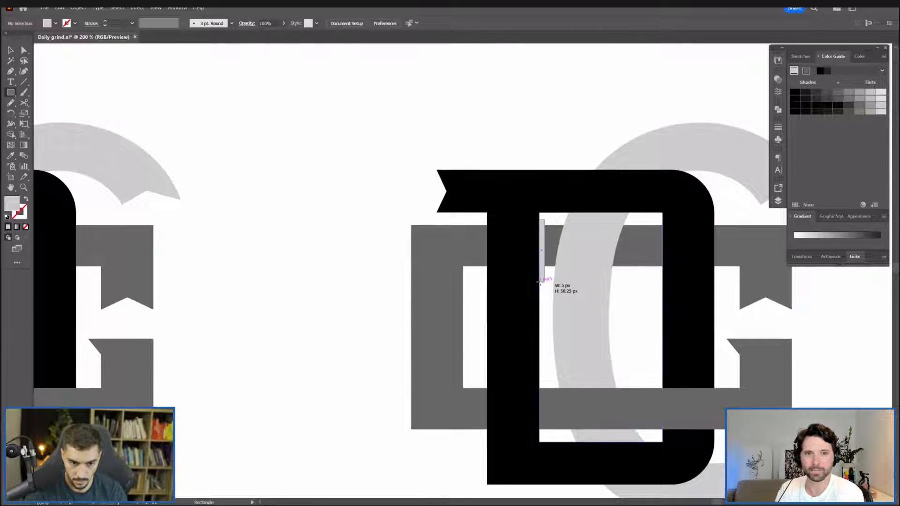
key(v)
Expand the duplicated monogram with the default options.
click(610, 169)
scroll(610, 168, down, 1)
key(ctrl+e)
key(Return)
drag(745, 110, 605, 118)
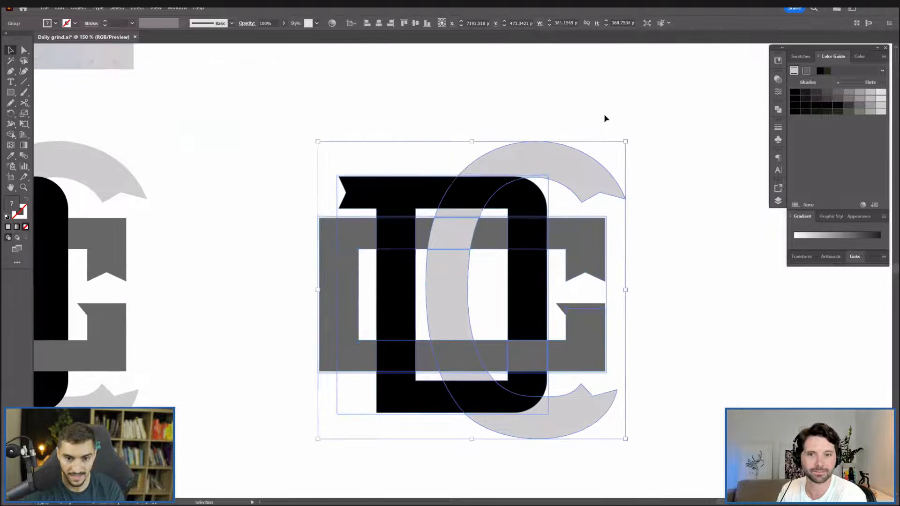
click(627, 201)
Try deleting the outer rectangle path around the dark grey G in the expanded copy, and undo it.
key(a)
click(605, 217)
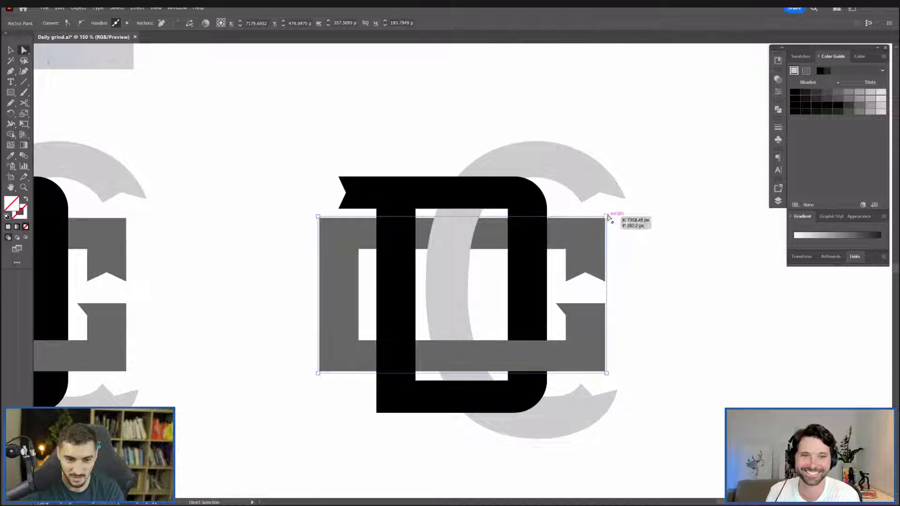
key(Delete)
key(ctrl+z)
key(ctrl+z)
click(451, 154)
scroll(429, 182, up, 3)
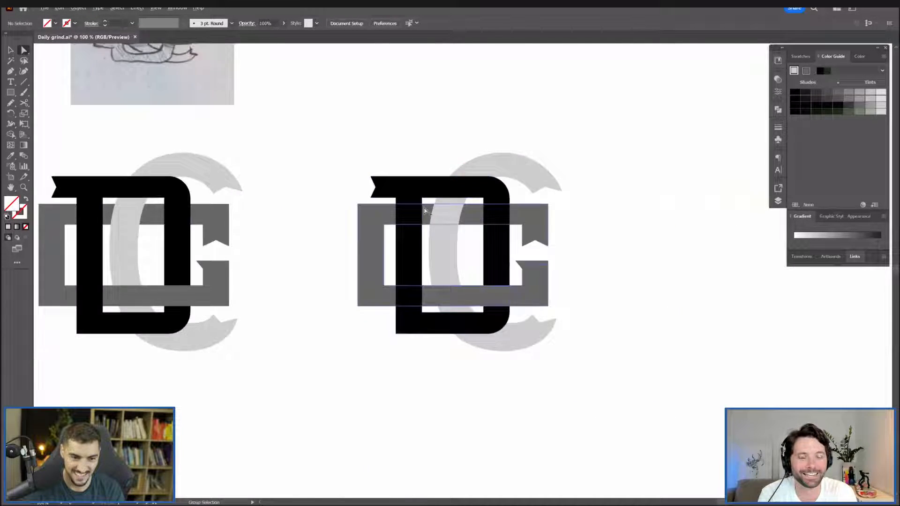
scroll(429, 183, up, 3)
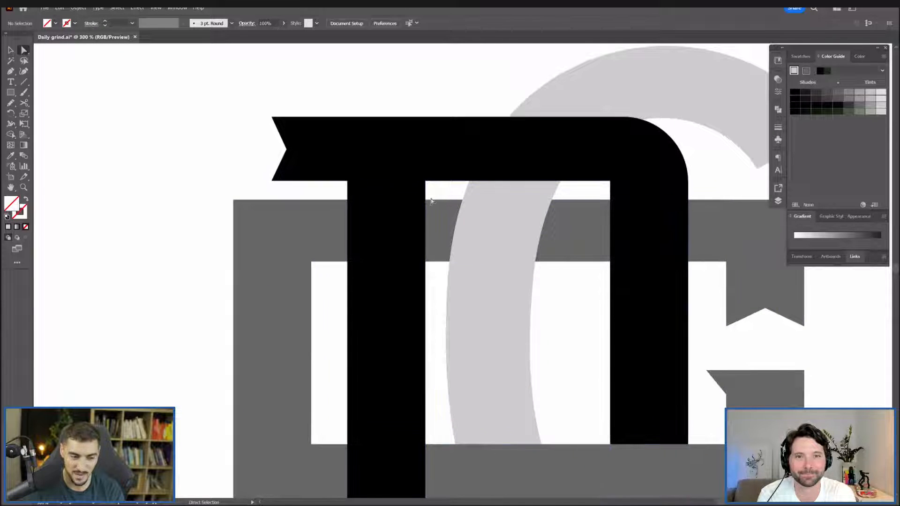
Draw a white gap rectangle about 7.9 by 50.4 px along the D stem's inner edge, across the G's upper bar.
click(436, 204)
click(439, 193)
key(m)
mouse_move(438, 192)
mouse_down()
mouse_move(420, 285)
mouse_move(428, 367)
mouse_move(425, 337)
mouse_up()
key(i)
click(220, 239)
key(v)
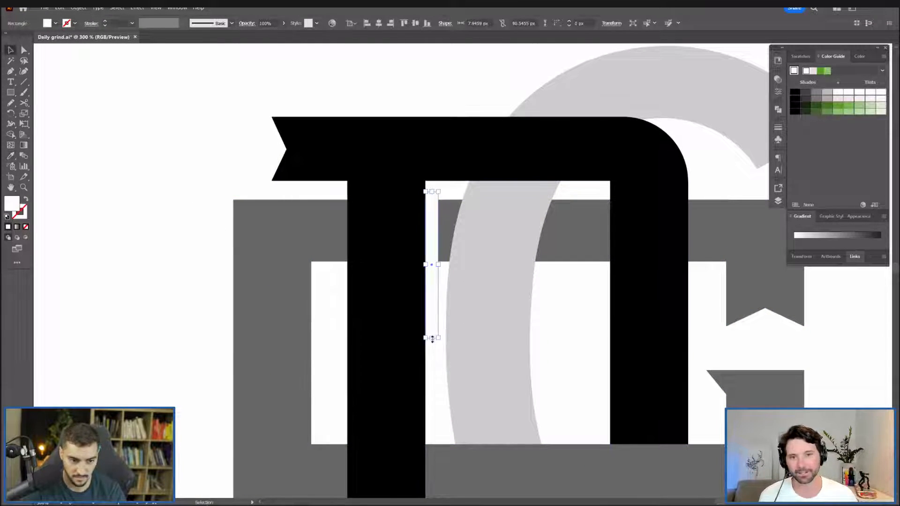
drag(435, 280, 435, 274)
Try cutting the gap rectangle out of the G's upper bar with the Shape Builder, and undo it.
ctrl+click(449, 211)
ctrl+click(438, 206)
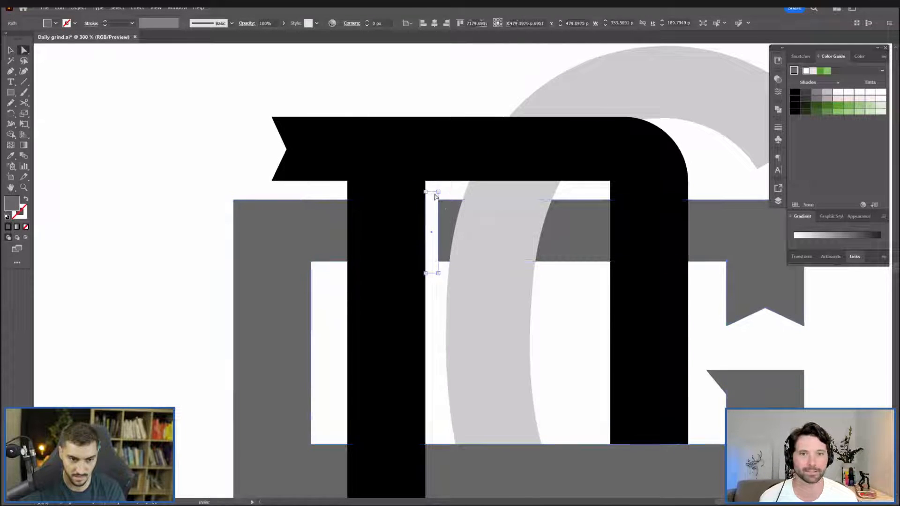
ctrl+shift+click(446, 213)
key(shift+m)
drag(432, 194, 431, 276)
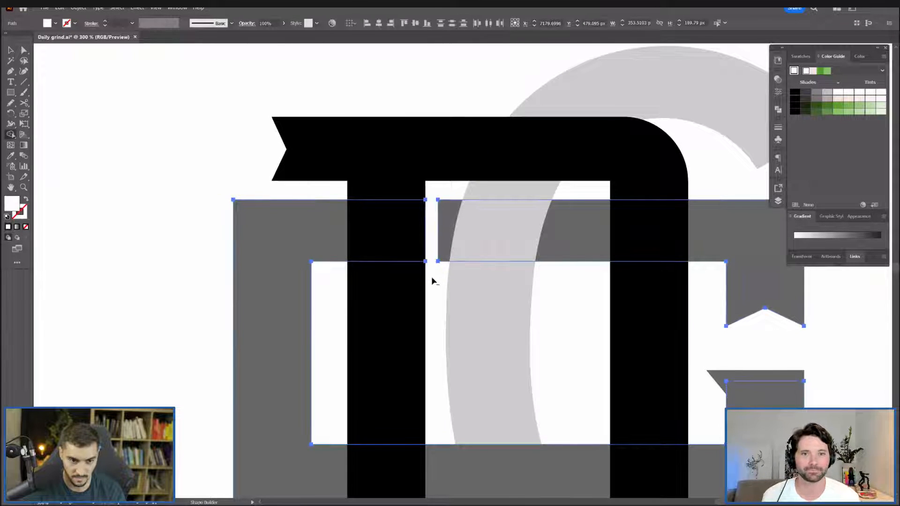
key(ctrl+z)
Duplicate the white gap rectangle straight down onto the G's lower bar beside the D stem.
key(v)
click(446, 192)
drag(452, 238, 440, 417)
click(285, 214)
scroll(284, 215, down, 2)
scroll(350, 180, up, 8)
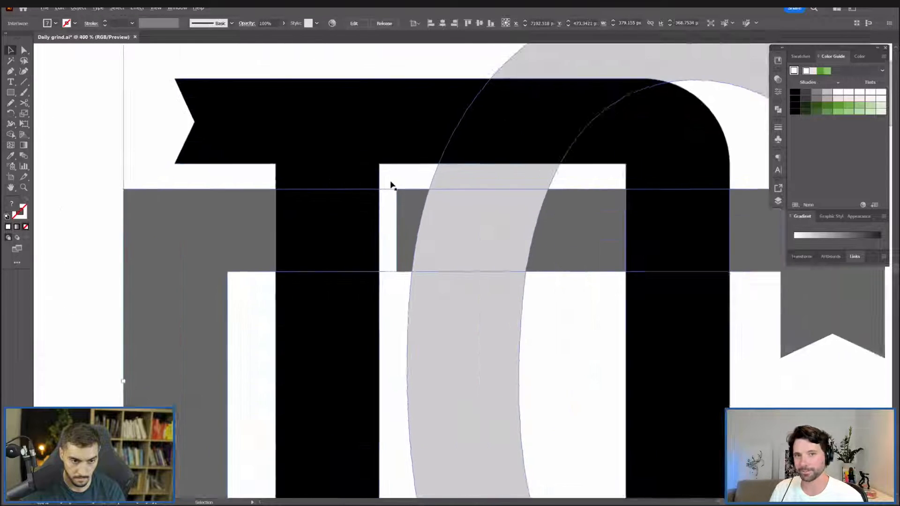
scroll(337, 193, down, 7)
drag(360, 125, 425, 107)
click(423, 89)
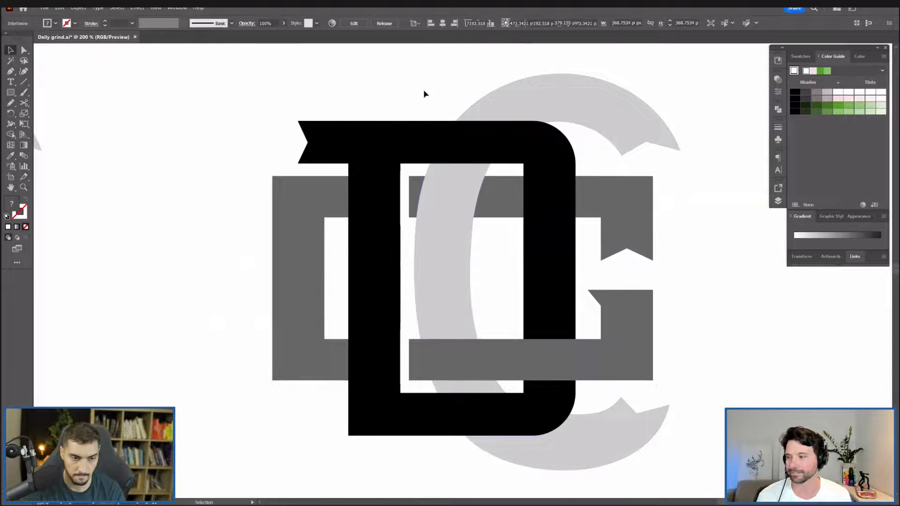
Duplicate the sketch image horizontally to the right, placing the copy above the expanded monogram.
scroll(423, 89, down, 2)
scroll(414, 150, up, 3)
key(a)
scroll(419, 93, down, 2)
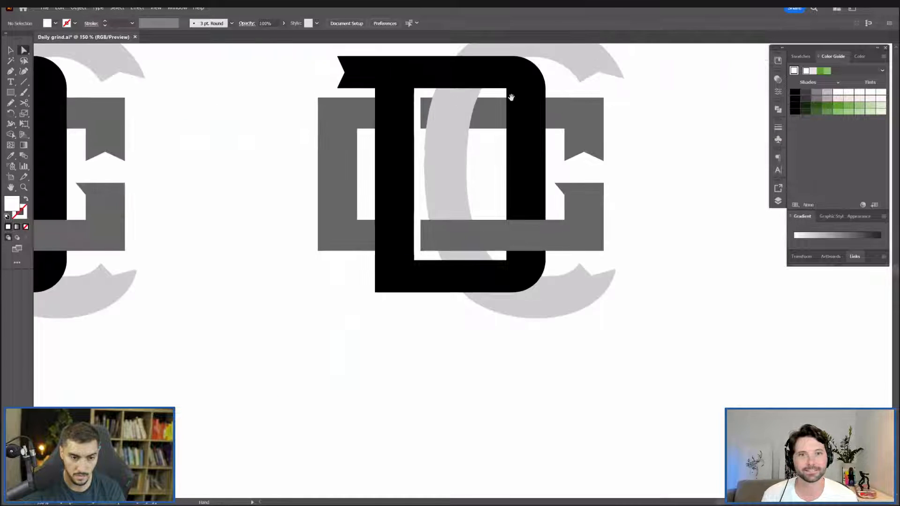
drag(510, 97, 543, 247)
scroll(462, 351, down, 2)
drag(293, 195, 479, 194)
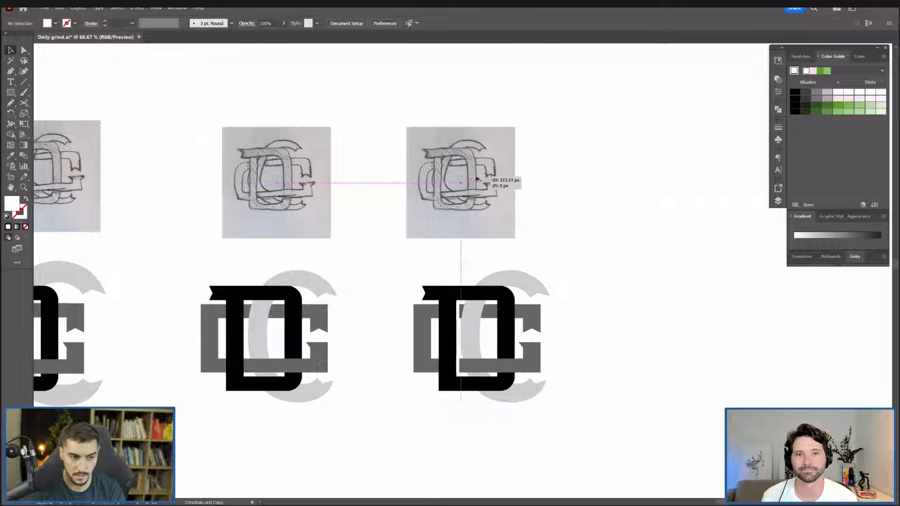
Set the blending mode of both white gap rectangles to Multiply.
scroll(486, 336, up, 2)
click(421, 384)
click(423, 381)
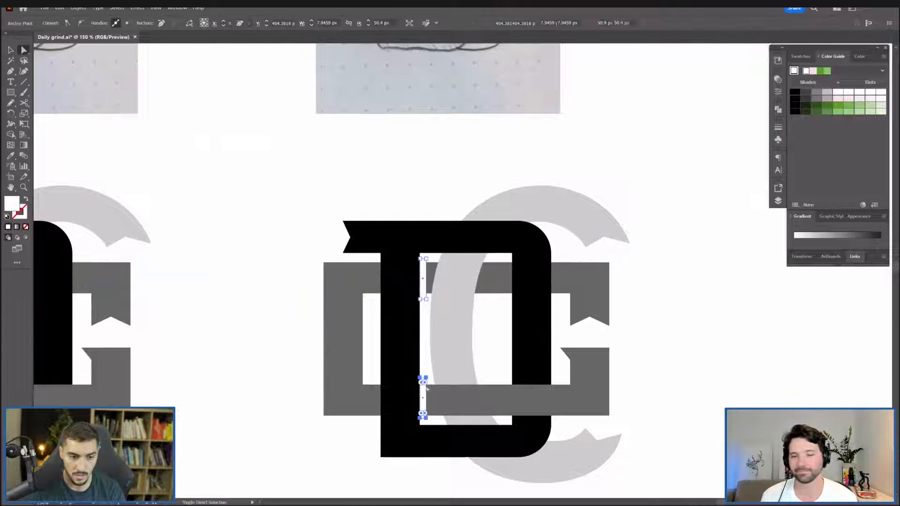
click(801, 56)
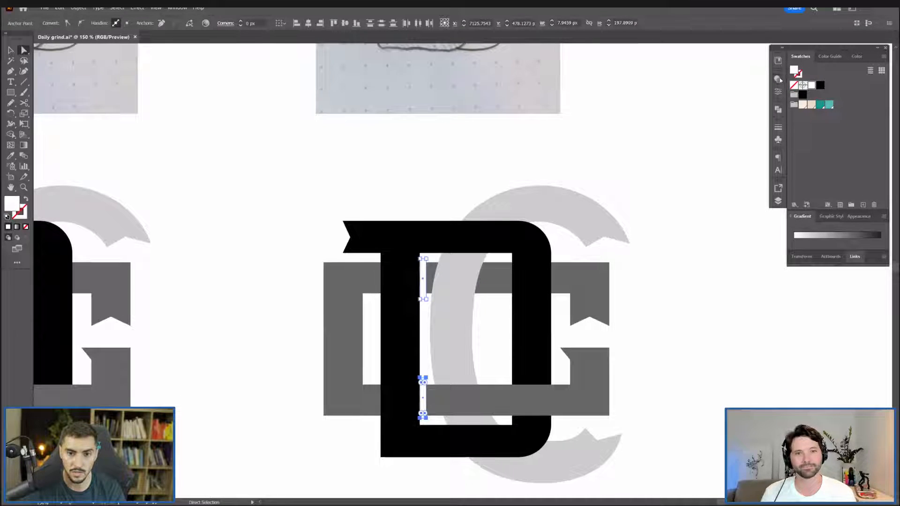
click(779, 80)
click(690, 89)
click(683, 121)
click(656, 164)
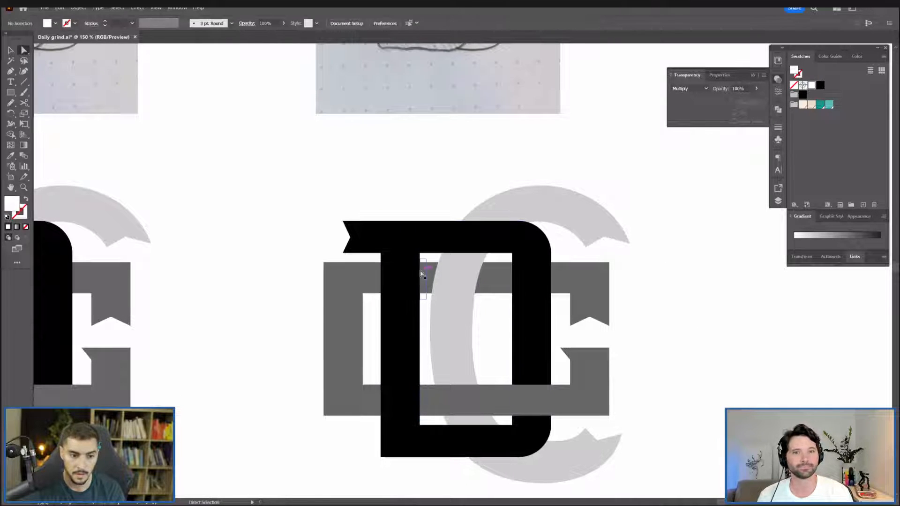
Fill both gap rectangles with the G's dark grey, using Multiply blending and 80% opacity.
click(420, 274)
key(o)
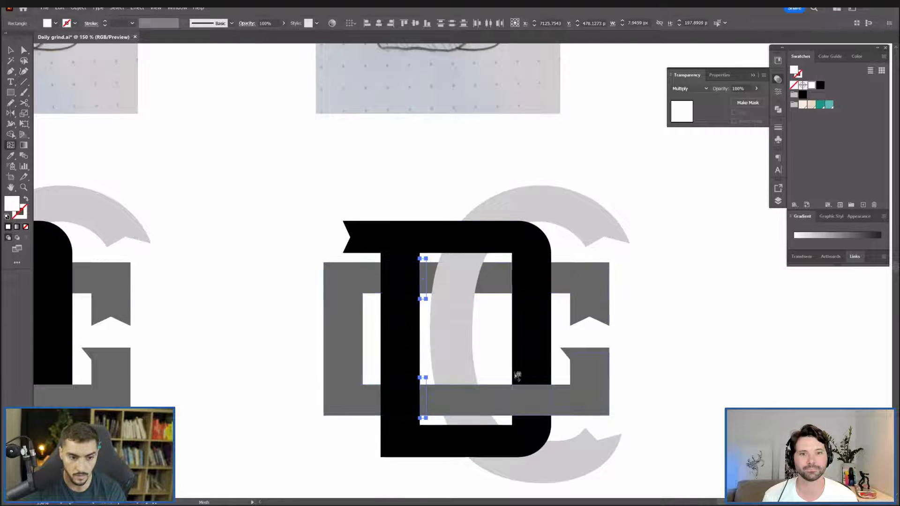
click(498, 391)
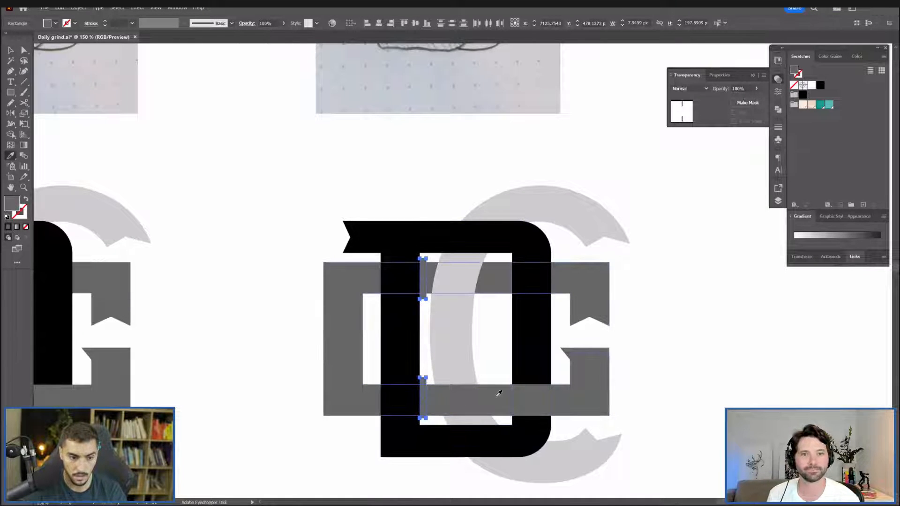
click(689, 89)
click(689, 120)
scroll(417, 280, up, 3)
click(743, 88)
text(80)
key(Return)
key(v)
click(530, 81)
scroll(530, 82, down, 3)
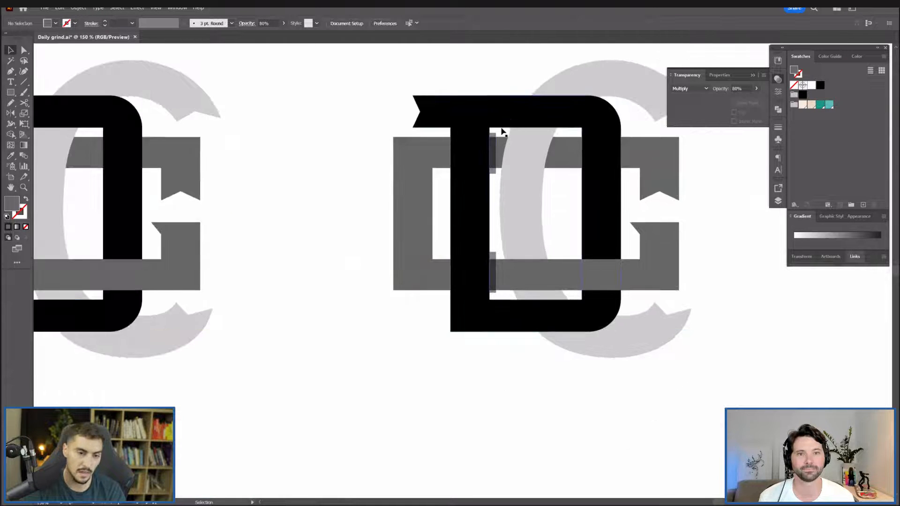
Trim the part of the upper gap rectangle overhanging the G's upper bar with the Shape Builder.
scroll(500, 132, up, 2)
drag(501, 131, 491, 151)
key(shift+m)
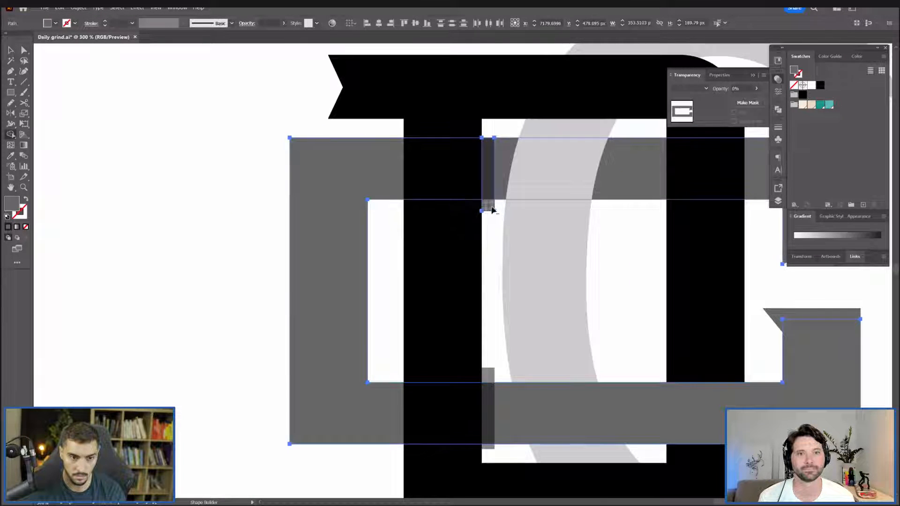
alt+click(491, 207)
key(v)
click(494, 207)
Undo the Shape Builder trim and the Multiply and opacity changes on the gap rectangles.
scroll(497, 121, up, 3)
scroll(494, 129, down, 7)
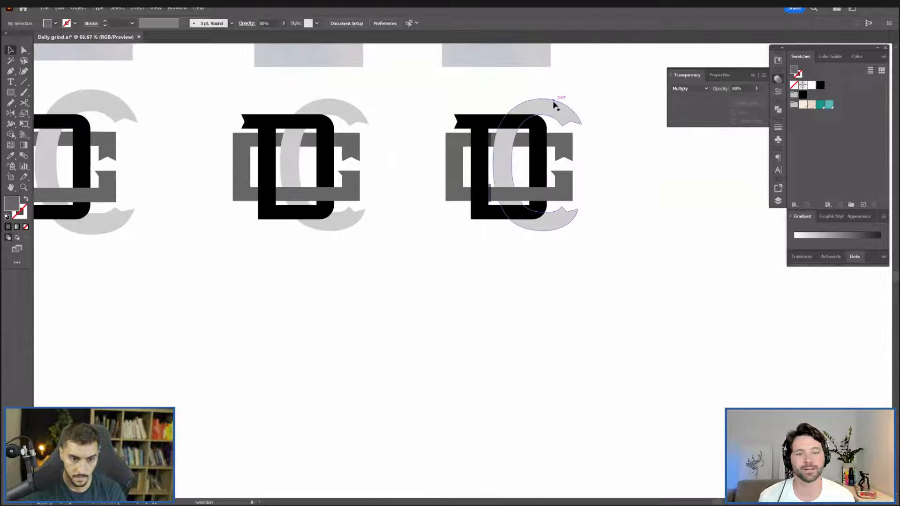
scroll(555, 105, up, 1)
key(ctrl+z)
key(ctrl+z)
key(ctrl+z)
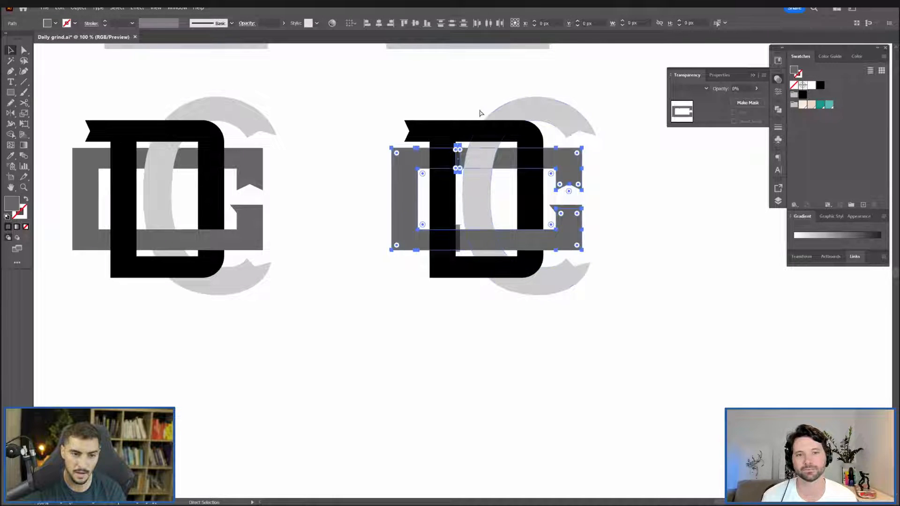
scroll(476, 104, up, 2)
click(464, 146)
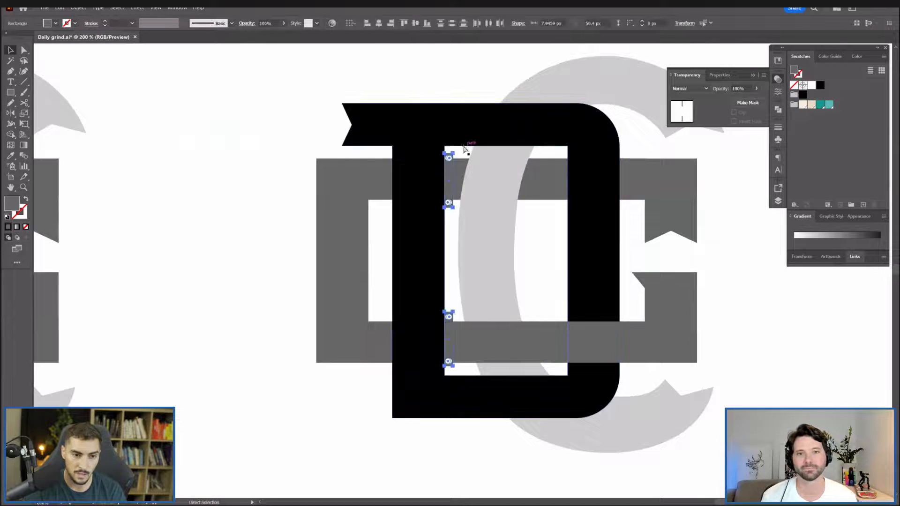
Fill both gap rectangles black and place a copy of the upper one outside the G as a spacing reference.
scroll(464, 148, up, 1)
click(460, 154)
drag(445, 168, 465, 167)
key(ctrl+z)
shift+click(444, 413)
shift+click(472, 423)
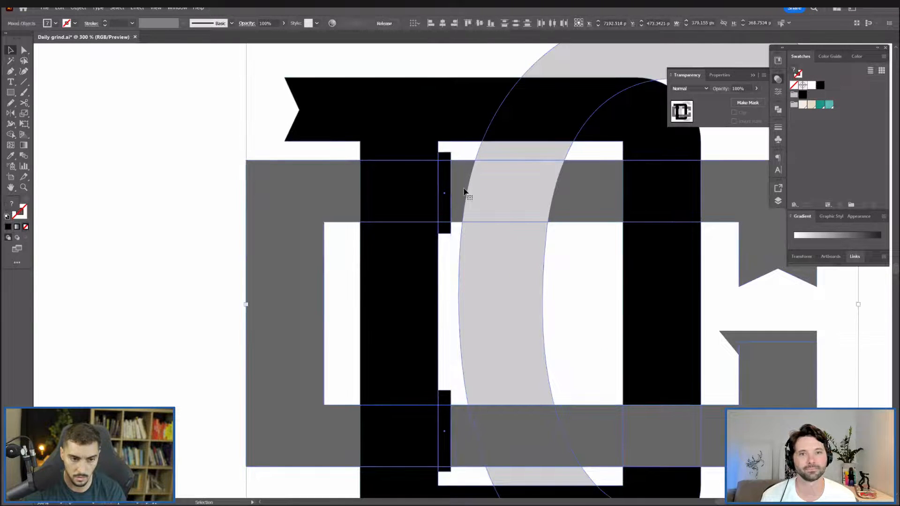
click(445, 162)
drag(445, 162, 187, 162)
Recolour the gap rectangle on the G's upper bar white and delete the one on the lower bar.
key(a)
click(443, 167)
key(i)
click(449, 305)
key(v)
click(448, 401)
key(Delete)
Reshape the C's lower terminal by moving its notched end inward and down and adjusting the outer tip's curve handle.
scroll(607, 285, down, 2)
drag(668, 230, 527, 169)
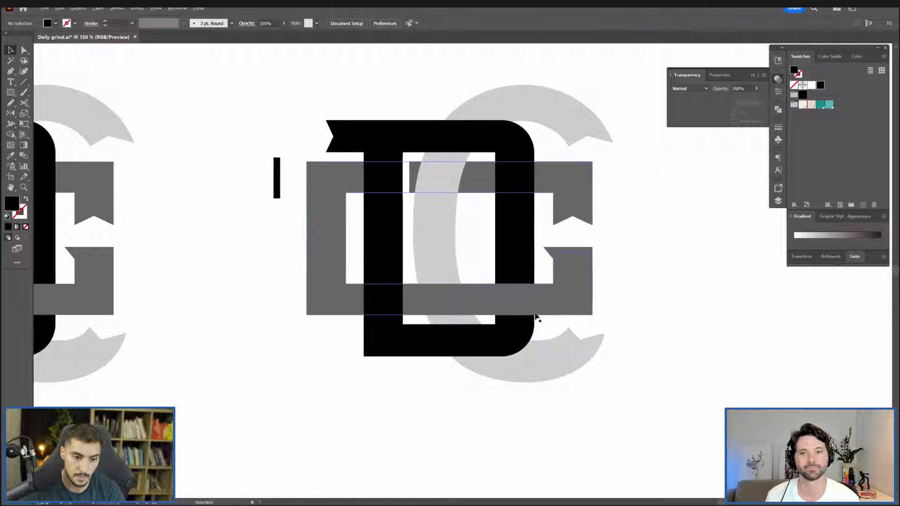
scroll(537, 316, up, 2)
drag(591, 323, 581, 348)
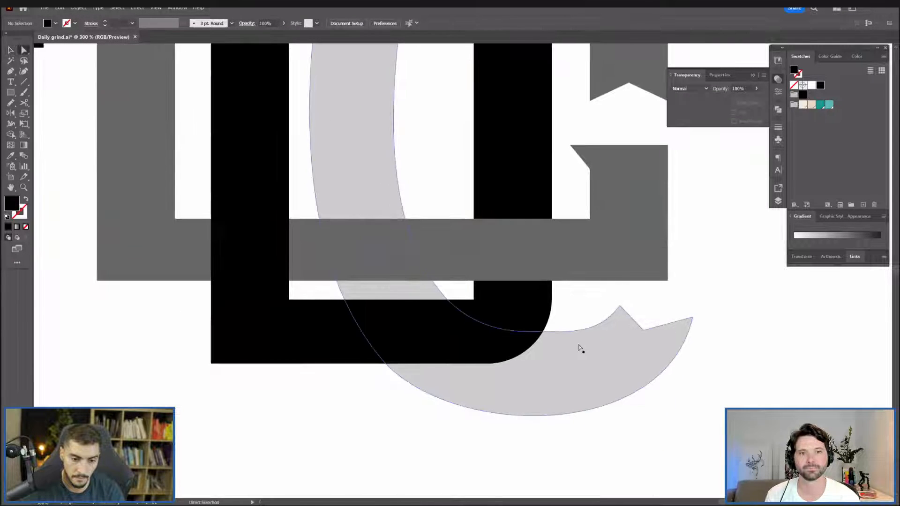
click(581, 348)
click(526, 332)
drag(645, 333, 611, 351)
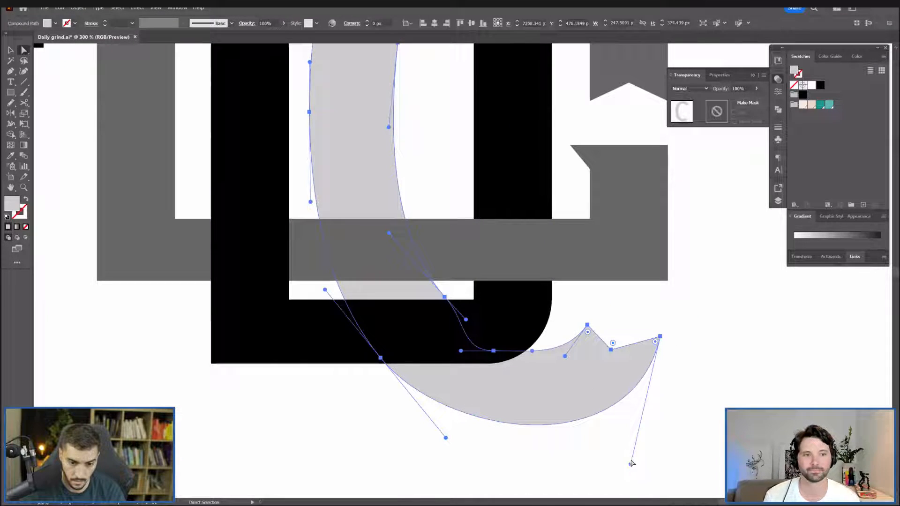
click(674, 317)
click(660, 337)
drag(630, 464, 570, 443)
click(591, 311)
scroll(592, 311, down, 2)
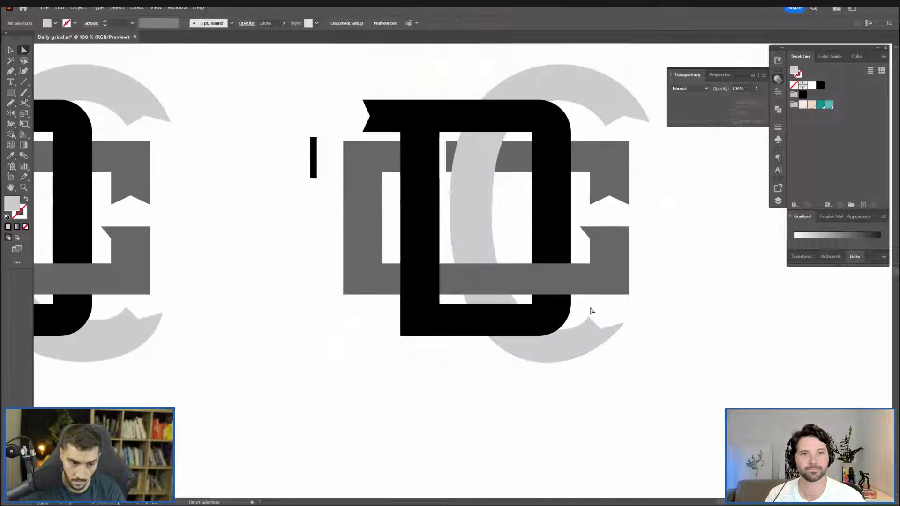
Draw a white gap rectangle about 53 by 6.6 px directly below the G's lower bar, across the D's curved side.
drag(590, 307, 601, 395)
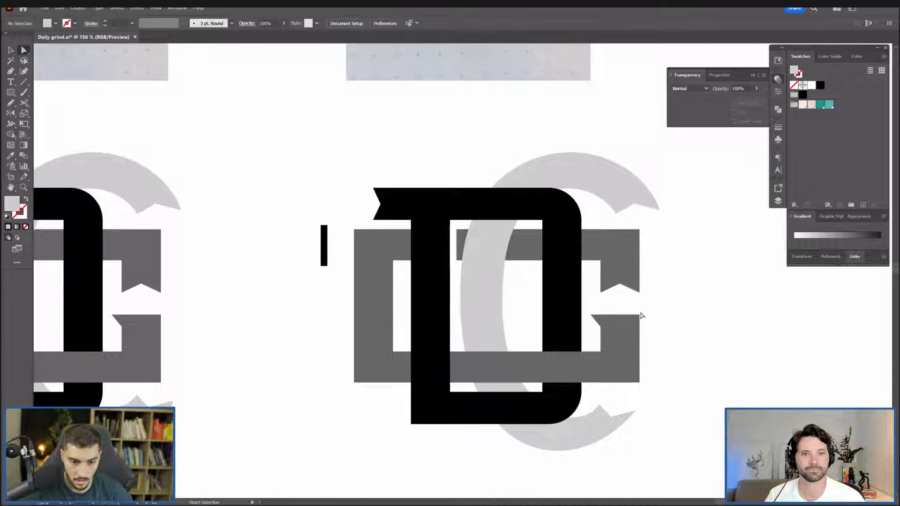
scroll(589, 311, up, 3)
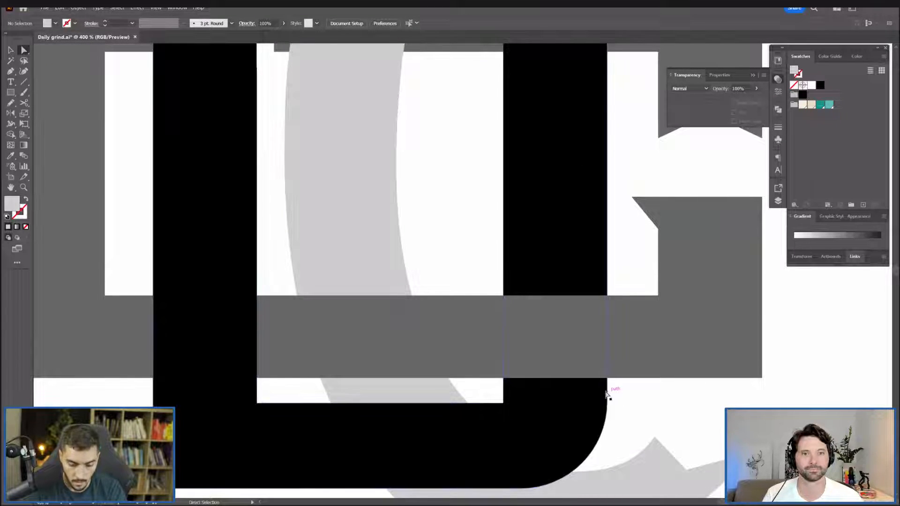
key(m)
drag(498, 378, 613, 392)
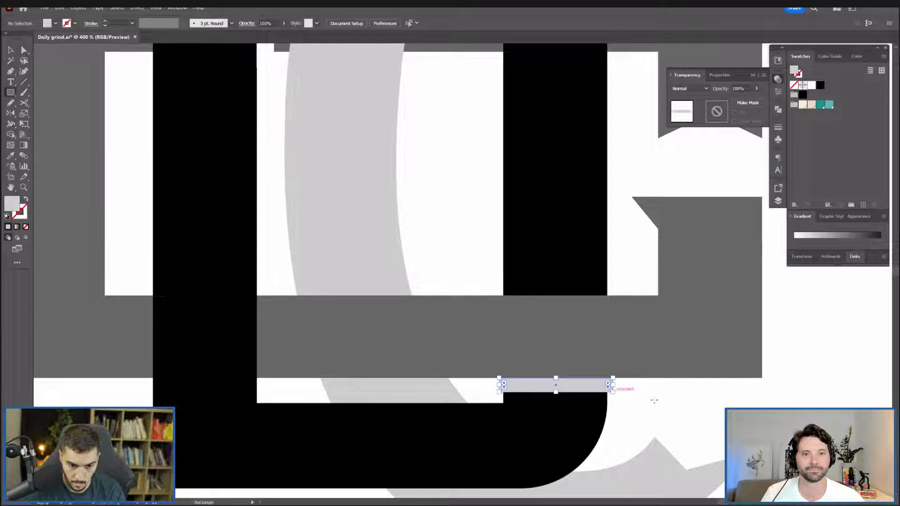
key(i)
click(774, 392)
key(v)
click(776, 389)
scroll(782, 383, down, 5)
scroll(770, 378, up, 4)
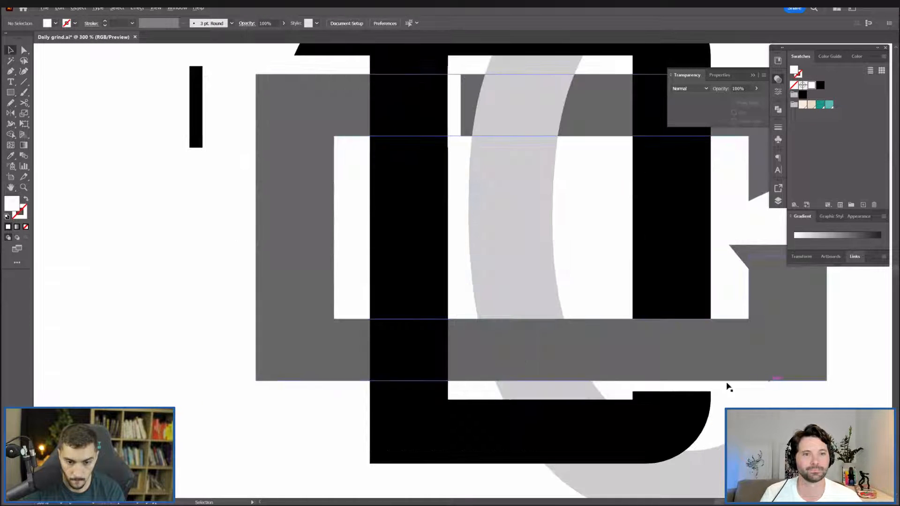
scroll(687, 326, down, 5)
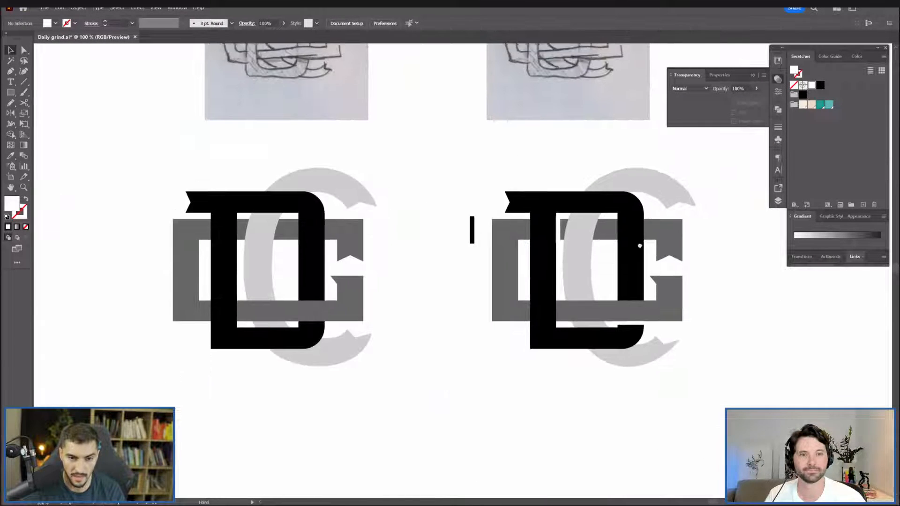
Draw a white gap rectangle about 7.5 by 49.7 px along the D's outer right edge and align it over the G's upper bar.
drag(641, 246, 612, 297)
scroll(611, 299, up, 5)
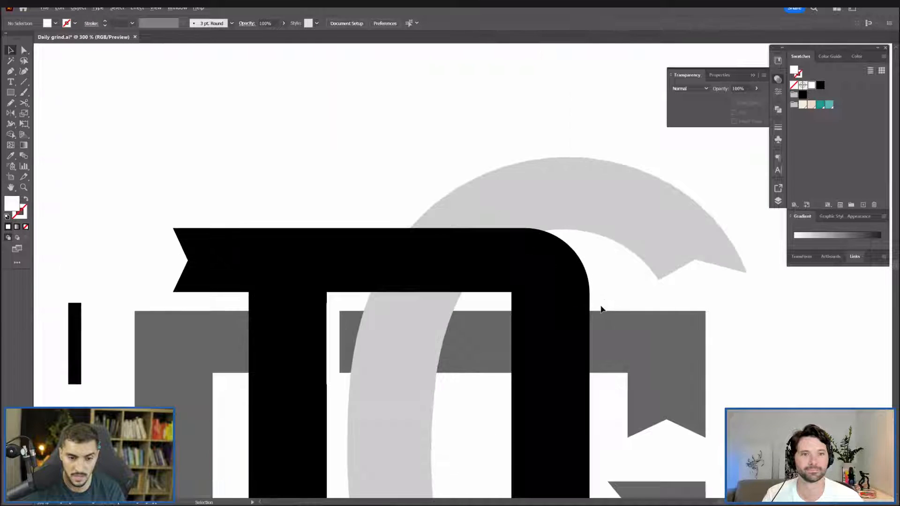
key(m)
drag(573, 269, 585, 354)
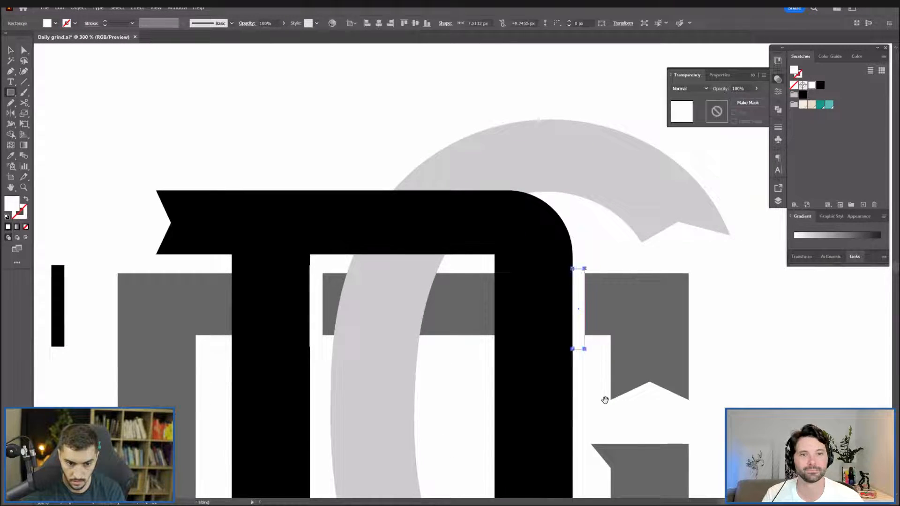
drag(603, 392, 621, 233)
key(ctrl+z)
key(v)
drag(584, 428, 631, 279)
click(615, 182)
drag(593, 177, 598, 121)
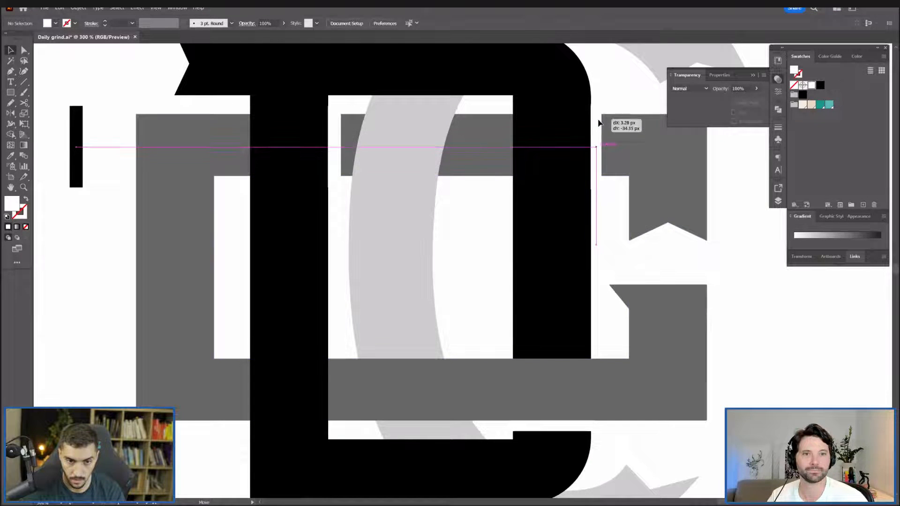
Hide the panels and examine the newest monogram's gaps beside the earlier versions and sketches.
scroll(609, 291, down, 4)
click(693, 288)
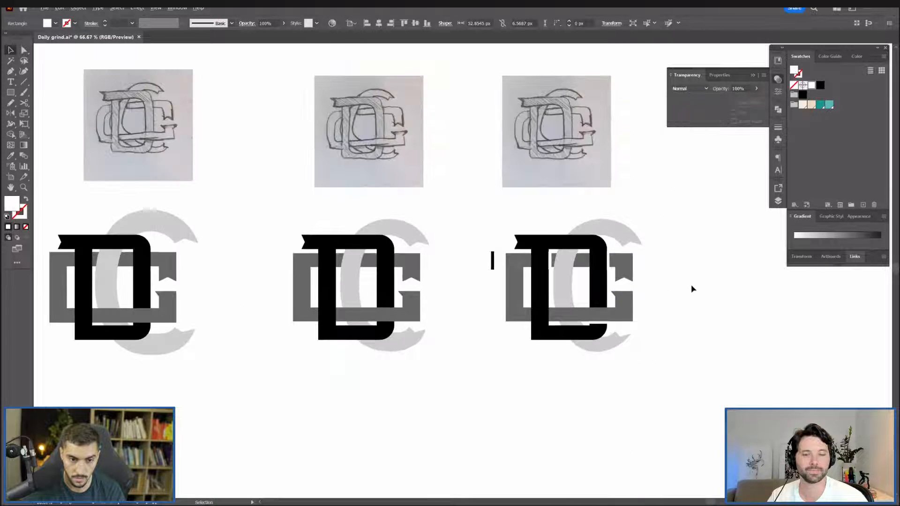
key(Tab)
scroll(576, 249, up, 1)
drag(493, 219, 486, 220)
drag(448, 252, 421, 244)
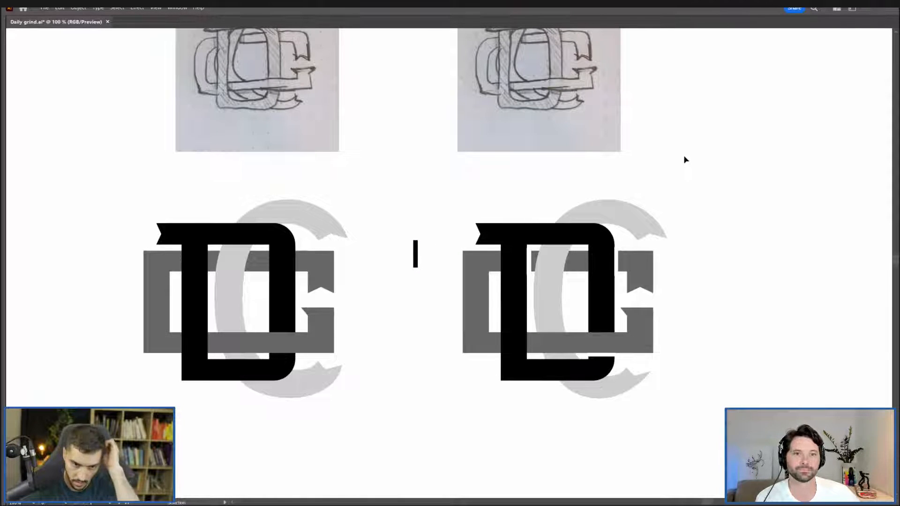
scroll(649, 238, down, 3)
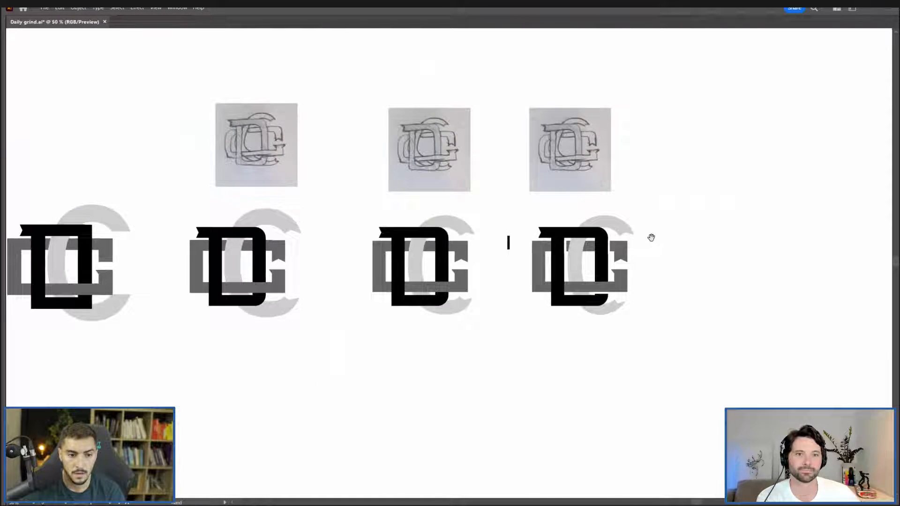
scroll(683, 214, up, 1)
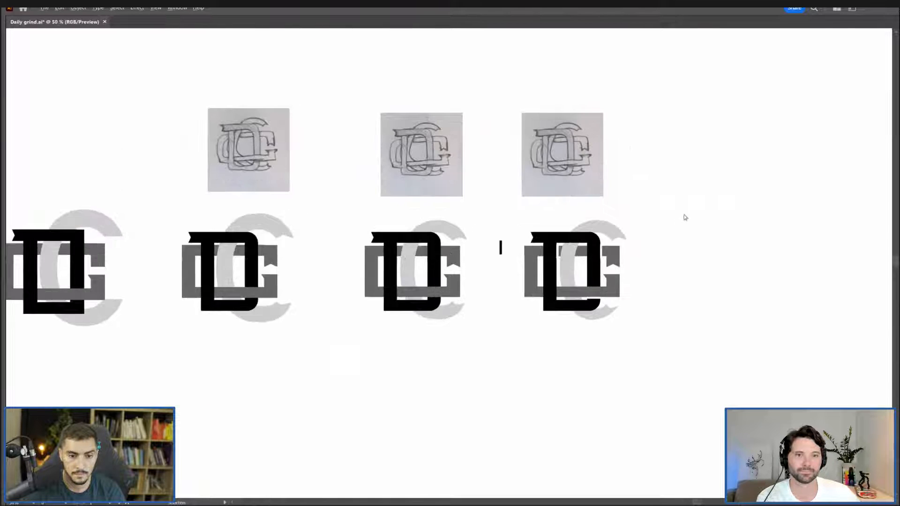
Move the black spacing bar horizontally to the other side of the newest monogram, beyond the G's terminals.
scroll(683, 215, right, 2)
click(462, 260)
drag(461, 258, 606, 258)
scroll(707, 198, up, 2)
click(671, 268)
scroll(670, 268, up, 2)
drag(760, 209, 778, 187)
scroll(460, 377, up, 1)
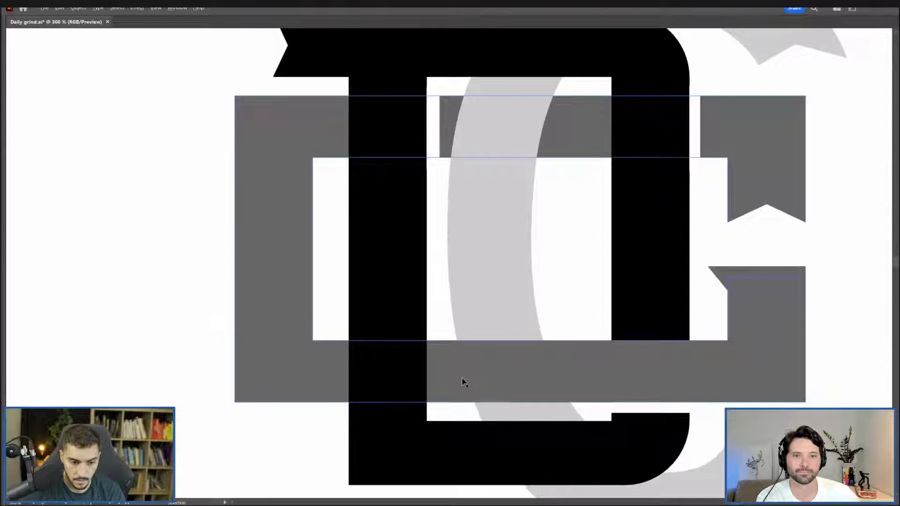
scroll(469, 380, down, 2)
scroll(471, 383, down, 1)
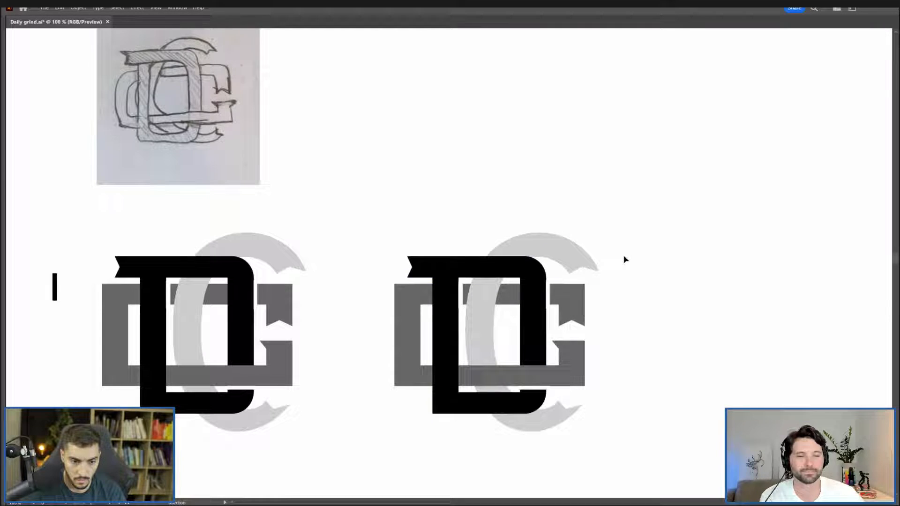
drag(639, 191, 424, 429)
click(750, 280)
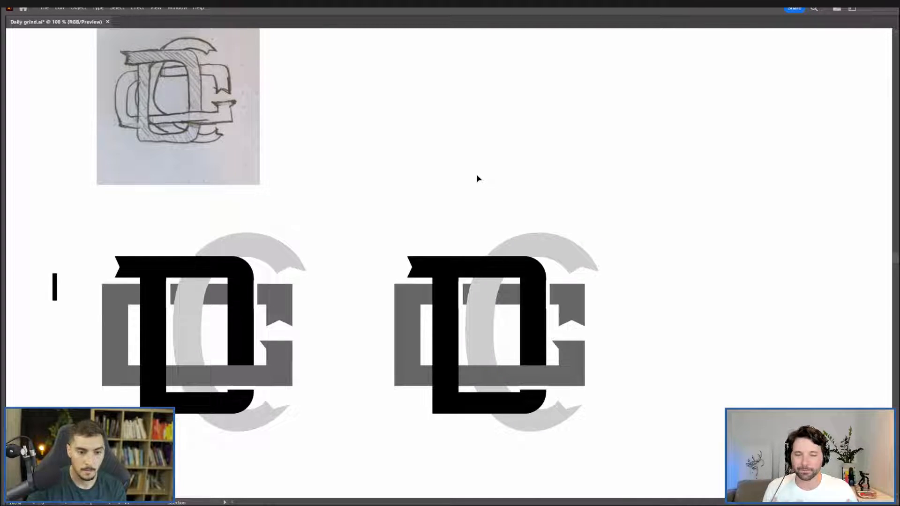
Add an anchor on the D's stem just below the top bar and slide the inner corner across the stem, forming a slanted cut.
scroll(448, 281, up, 3)
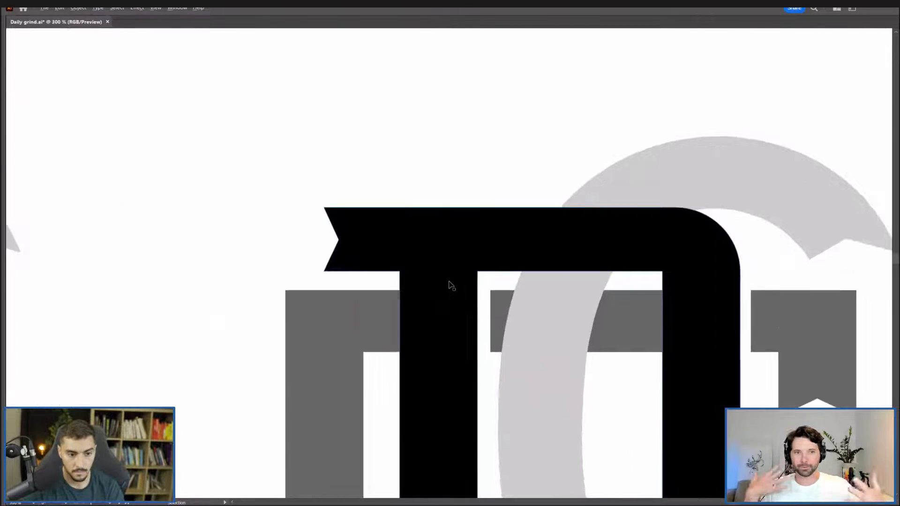
drag(399, 271, 452, 272)
key(ctrl+z)
click(389, 283)
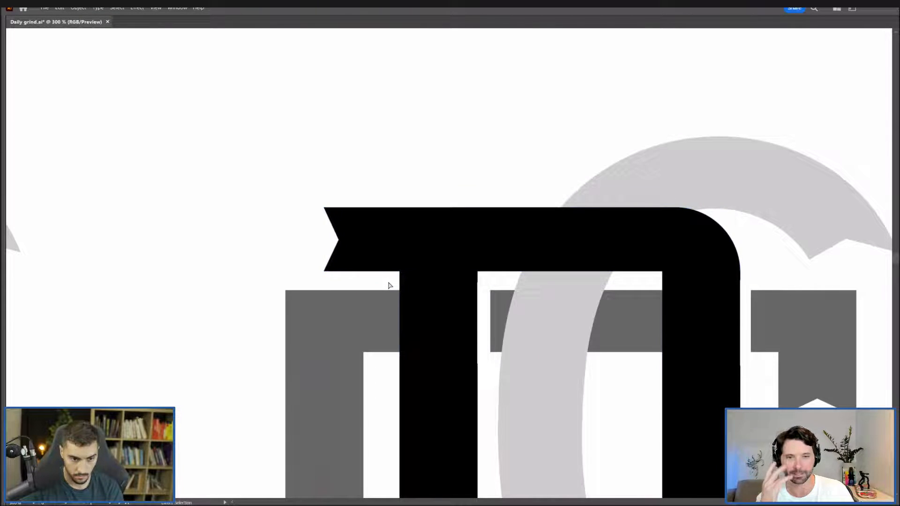
scroll(406, 281, up, 2)
click(412, 282)
key(p)
drag(393, 262, 549, 261)
click(588, 86)
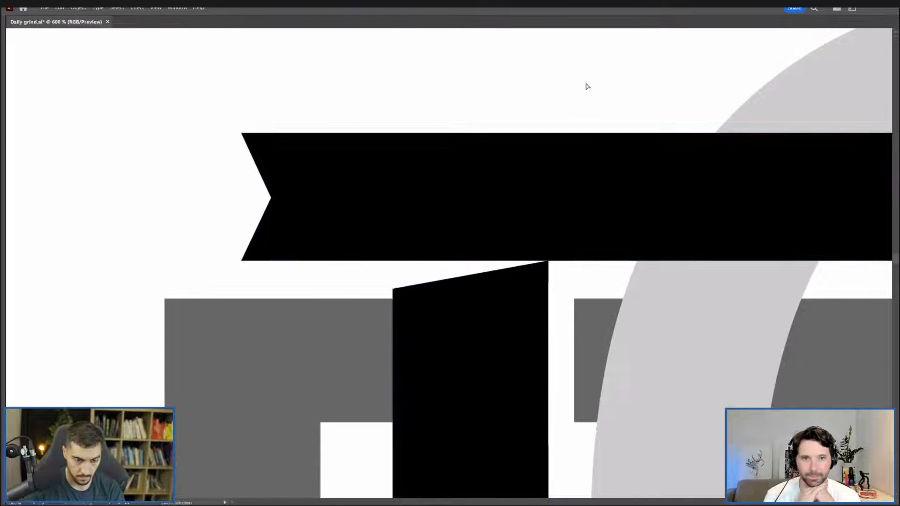
Reposition the slanted cut's upper anchor about two thirds across the stem, keeping the stem partly joined to the top bar.
scroll(588, 86, down, 5)
scroll(508, 201, up, 4)
drag(507, 188, 580, 189)
drag(508, 207, 507, 214)
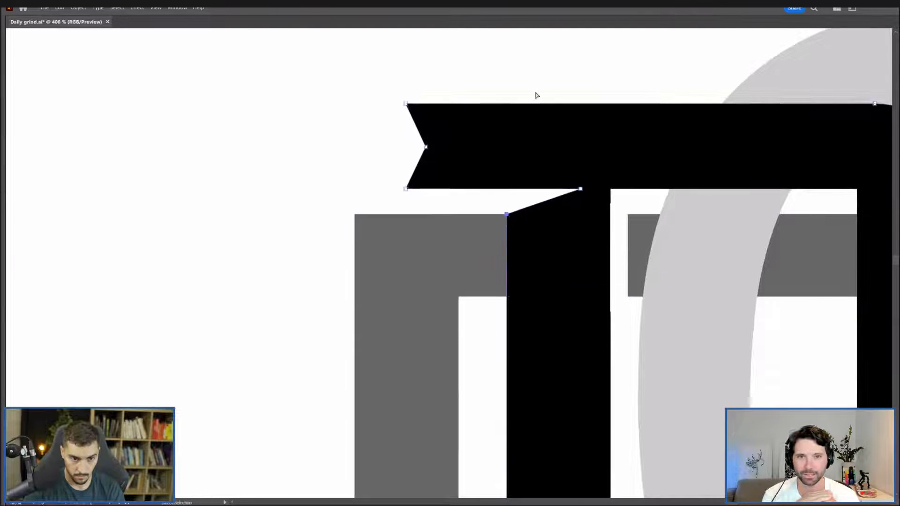
Examine the newest monogram's slanted stem cut at several magnifications, beside the earlier versions and sketches.
scroll(537, 96, down, 6)
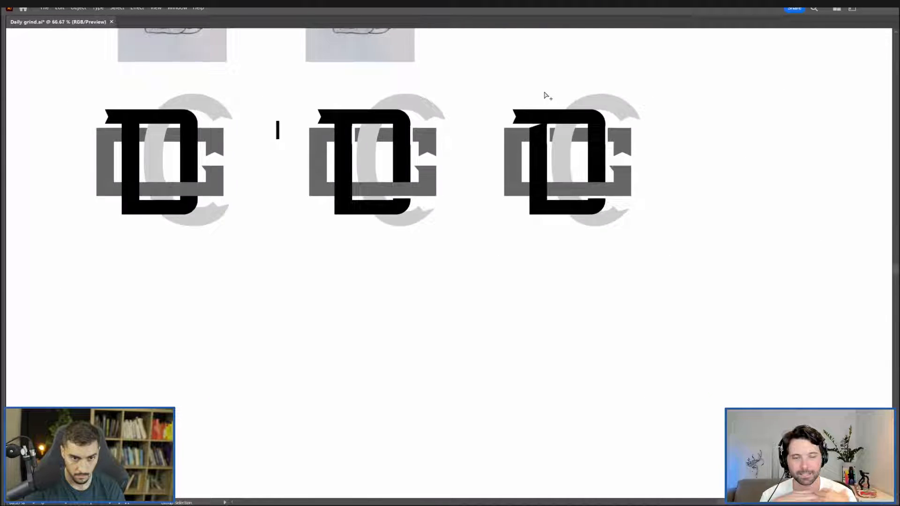
scroll(545, 93, up, 2)
scroll(547, 89, down, 1)
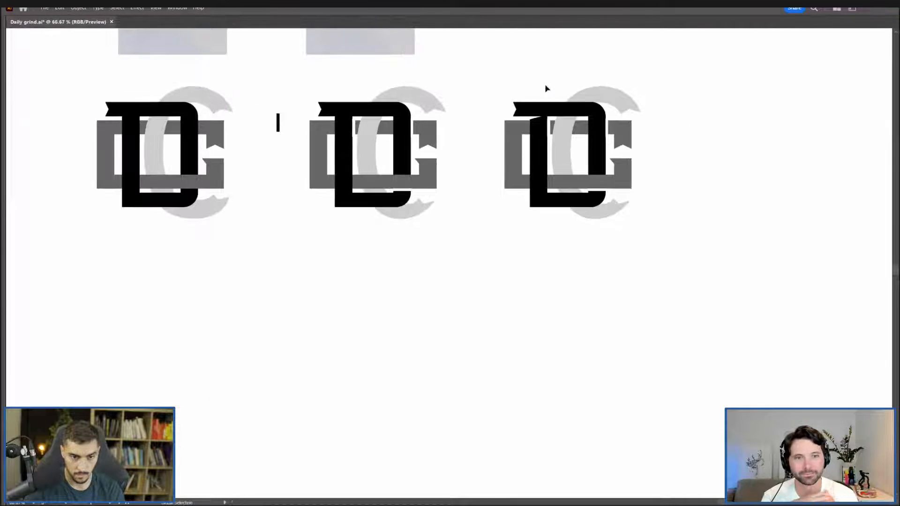
drag(554, 65, 541, 155)
scroll(535, 162, up, 4)
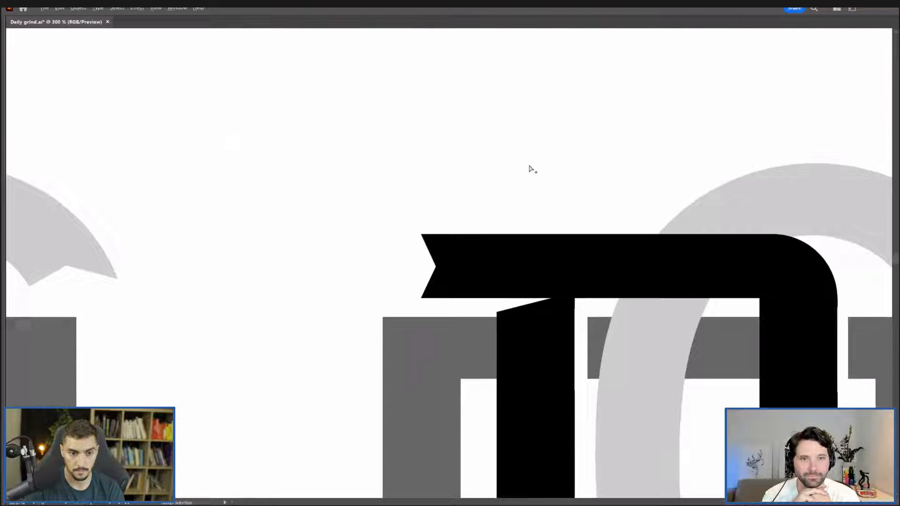
scroll(500, 315, up, 2)
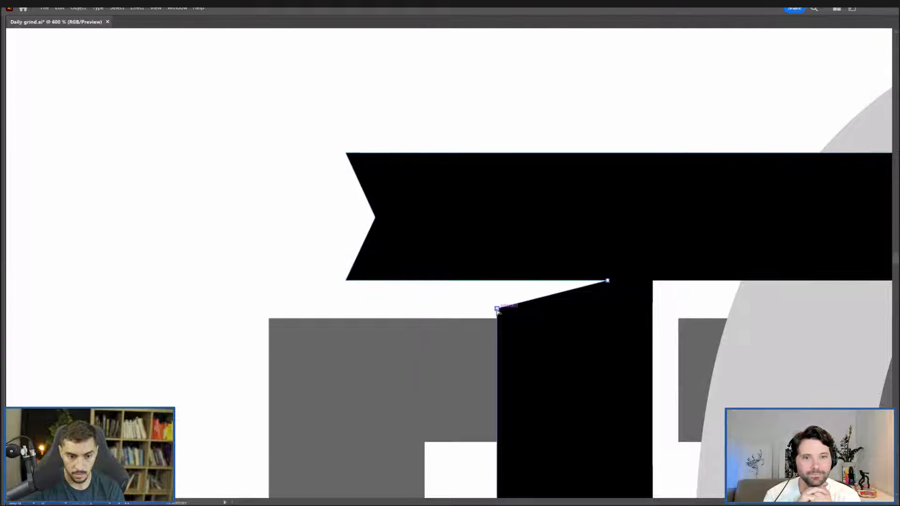
scroll(599, 123, down, 5)
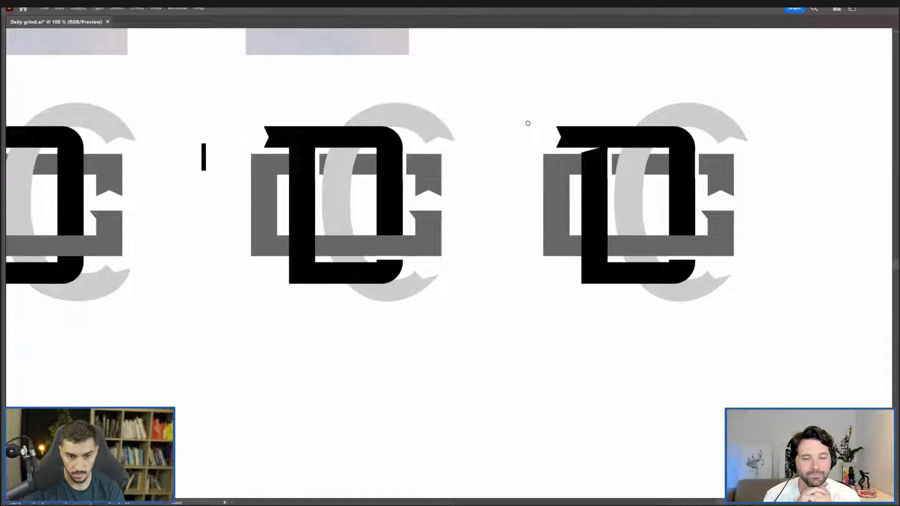
scroll(515, 117, down, 2)
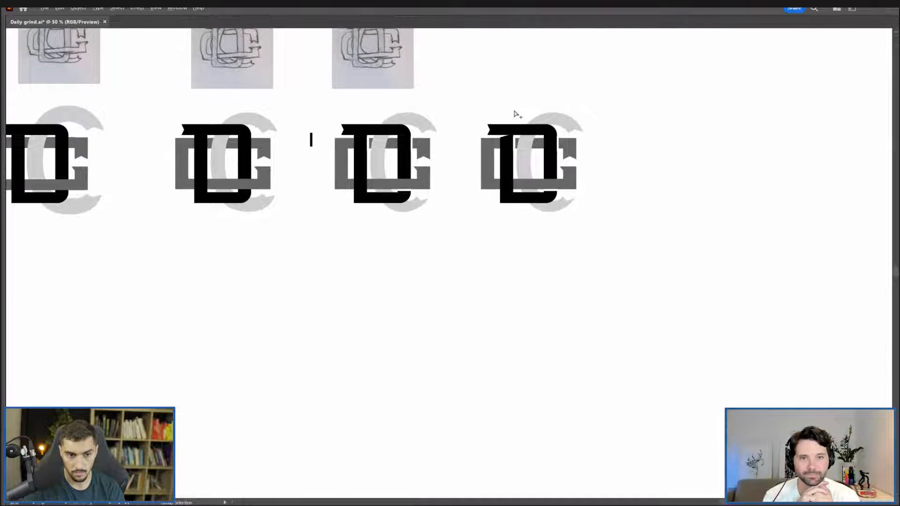
scroll(517, 115, up, 3)
drag(529, 122, 508, 118)
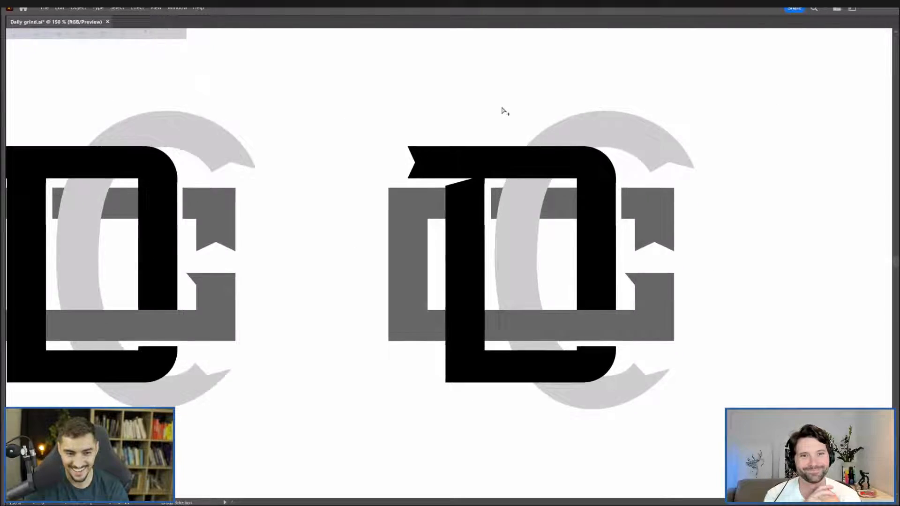
scroll(505, 111, down, 2)
scroll(450, 207, up, 3)
Round the G's two outer corners opposite its terminals to a radius of 31.75 px.
click(478, 360)
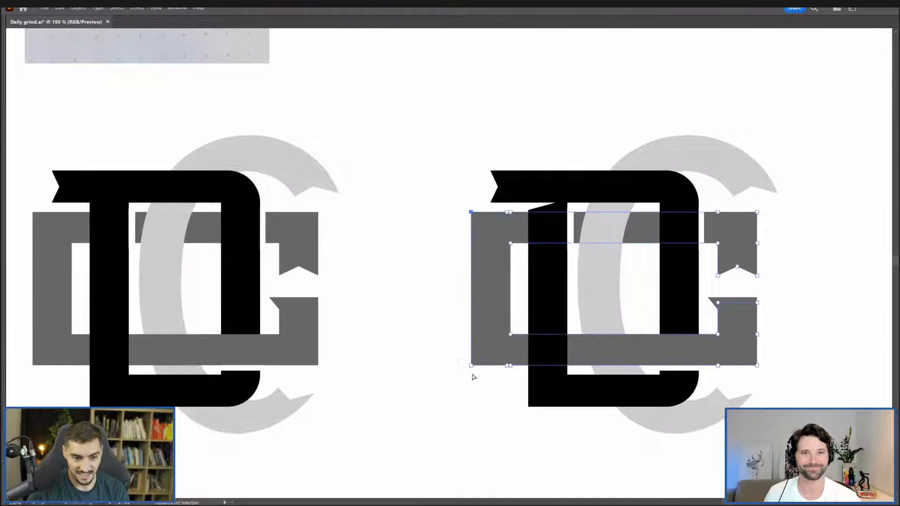
drag(478, 362, 498, 360)
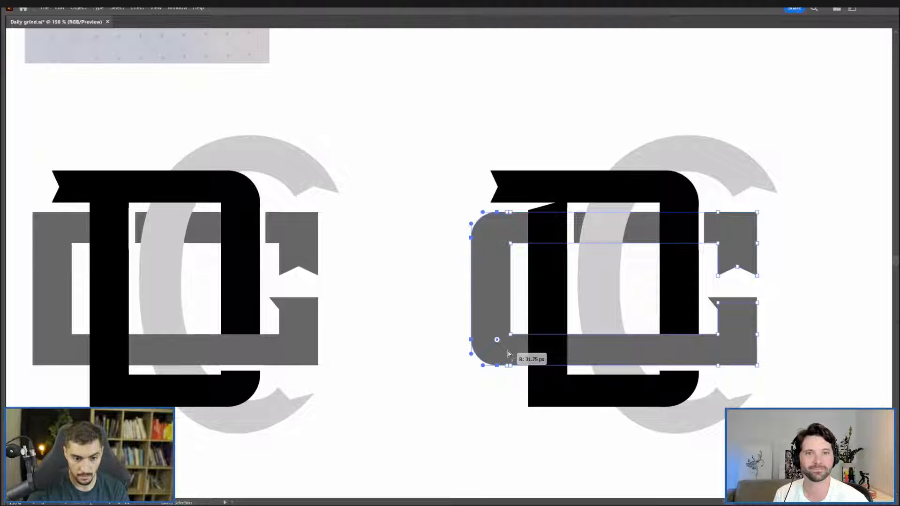
click(452, 335)
Compare the newest monogram with and without the G's rounded outer corners, keeping the rounded version.
scroll(451, 332, down, 4)
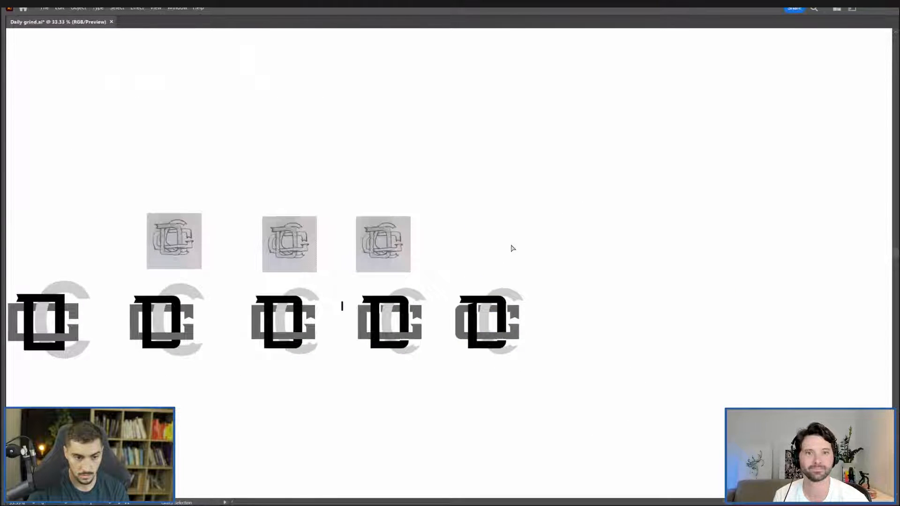
scroll(513, 248, up, 4)
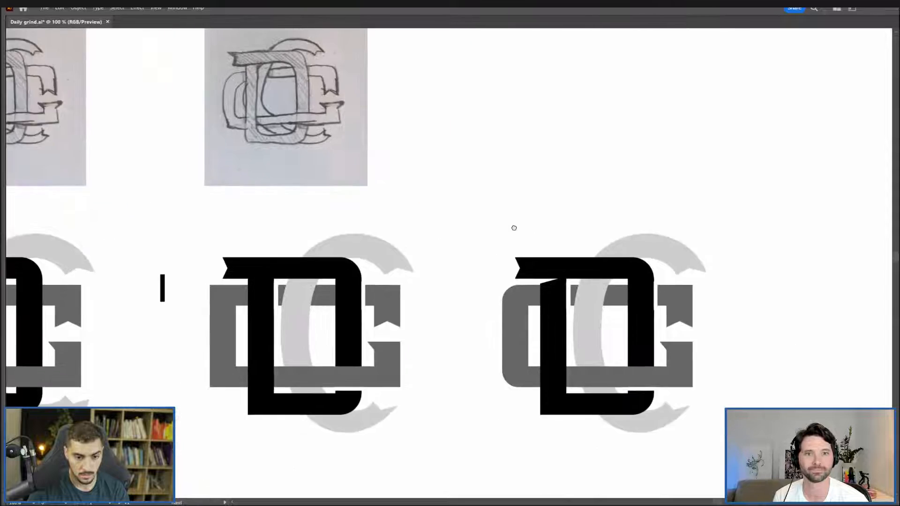
drag(515, 229, 452, 222)
drag(575, 221, 546, 159)
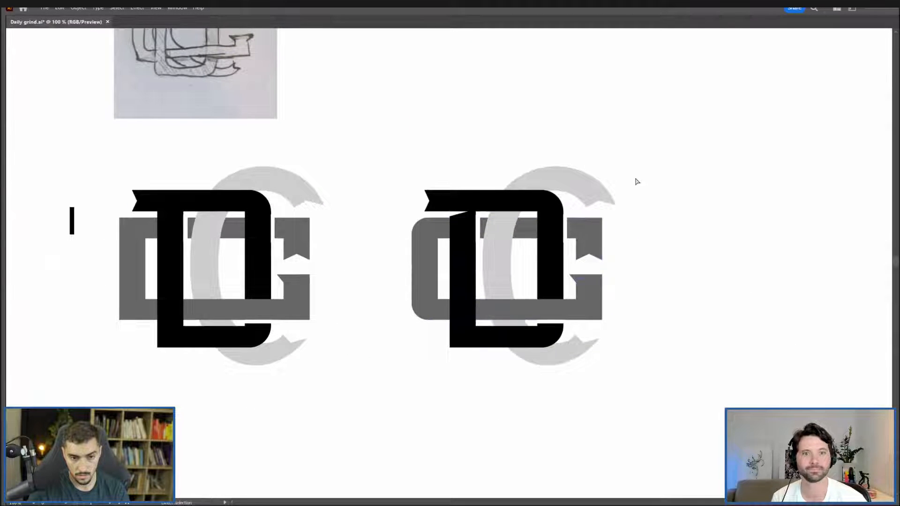
scroll(452, 190, up, 1)
key(ctrl+z)
key(ctrl+z)
key(ctrl+z)
key(ctrl+shift+z)
key(ctrl+shift+z)
key(ctrl+shift+z)
Try rounding the D's outer corner at the base of its stem.
drag(579, 125, 543, 60)
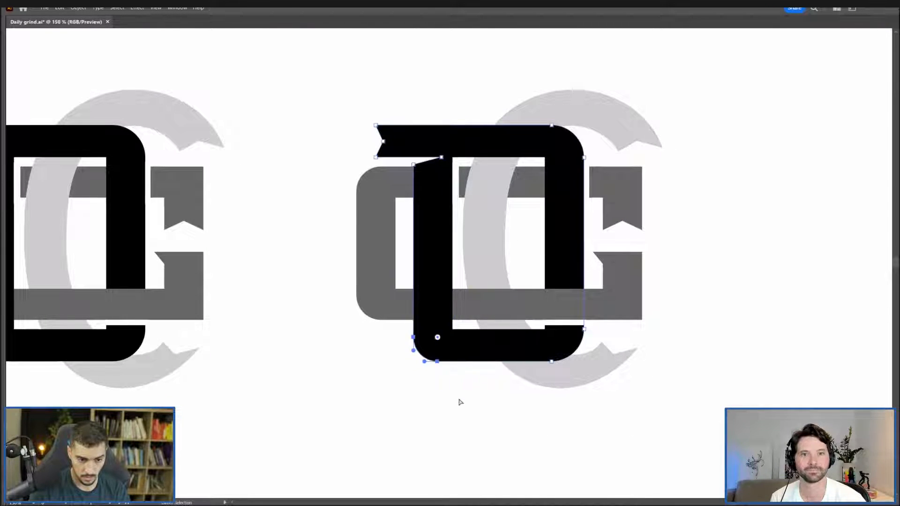
scroll(469, 406, down, 3)
scroll(617, 411, down, 1)
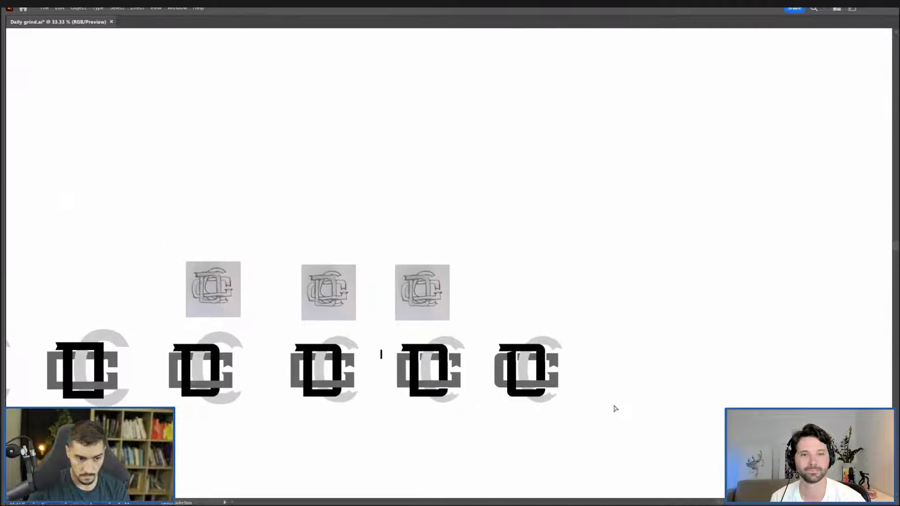
scroll(615, 409, up, 3)
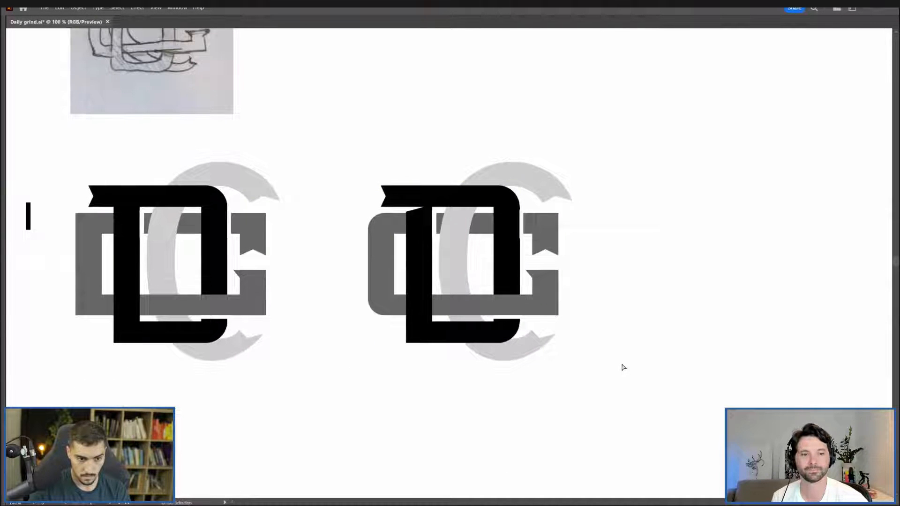
Try tapering the white gap below the G's lower bar by raising its lower inner corner to the bar's edge.
scroll(591, 139, up, 2)
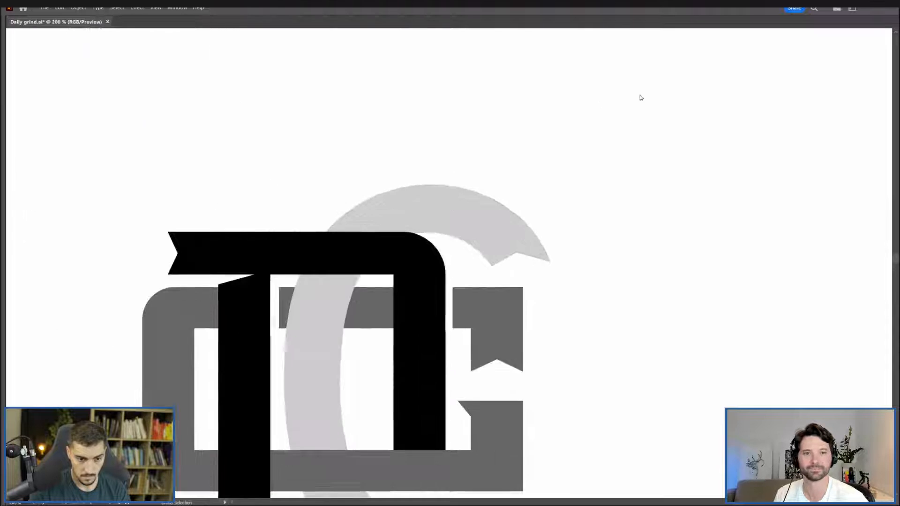
drag(642, 91, 695, 106)
drag(669, 218, 721, 108)
key(a)
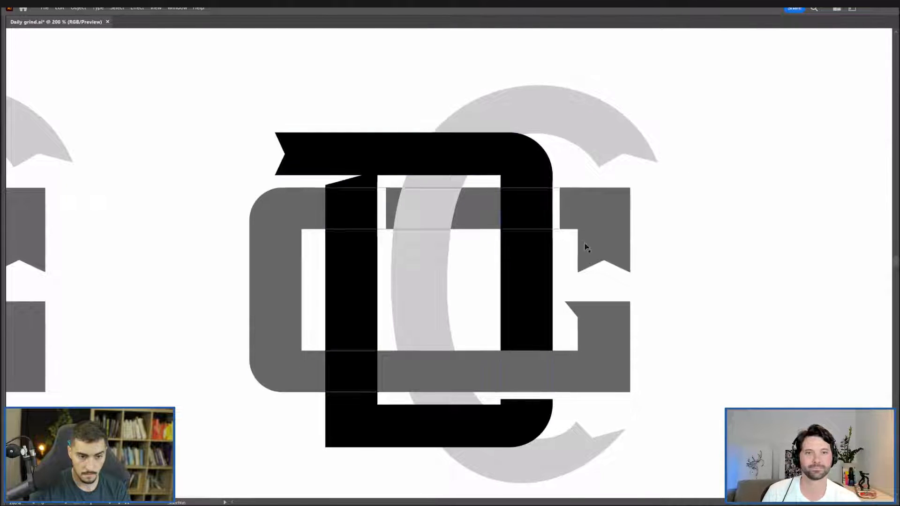
click(503, 398)
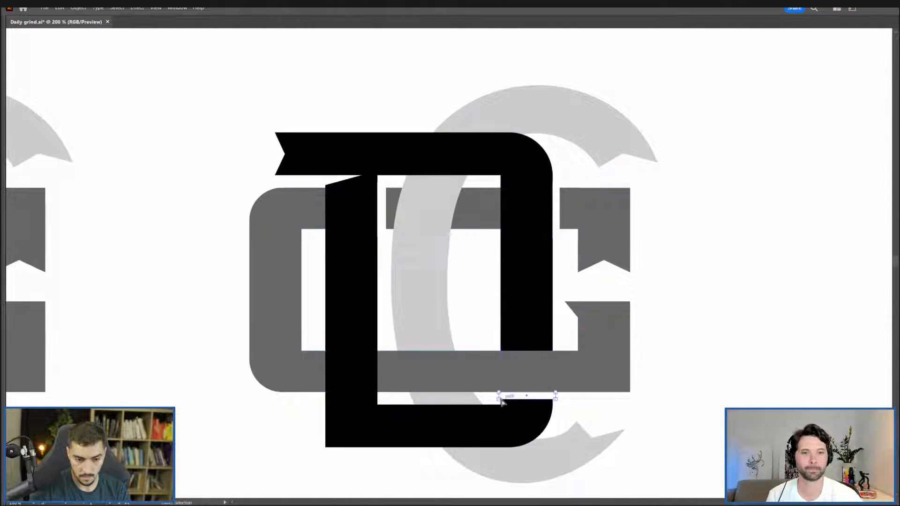
scroll(502, 402, up, 2)
drag(495, 396, 495, 382)
scroll(676, 402, down, 4)
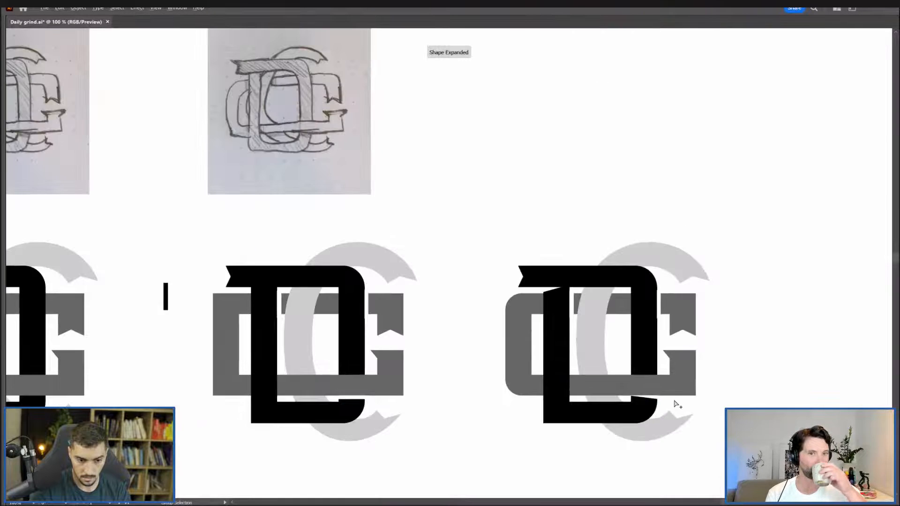
Undo the gap's corner move and delete that lower inner anchor instead, turning the white gap into a triangular wedge.
scroll(673, 409, up, 3)
scroll(609, 399, down, 3)
scroll(556, 377, up, 4)
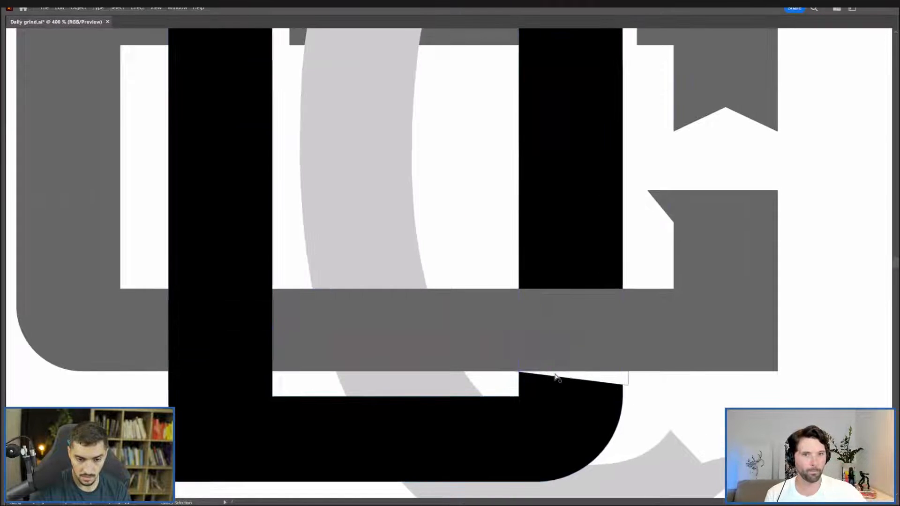
scroll(586, 381, up, 1)
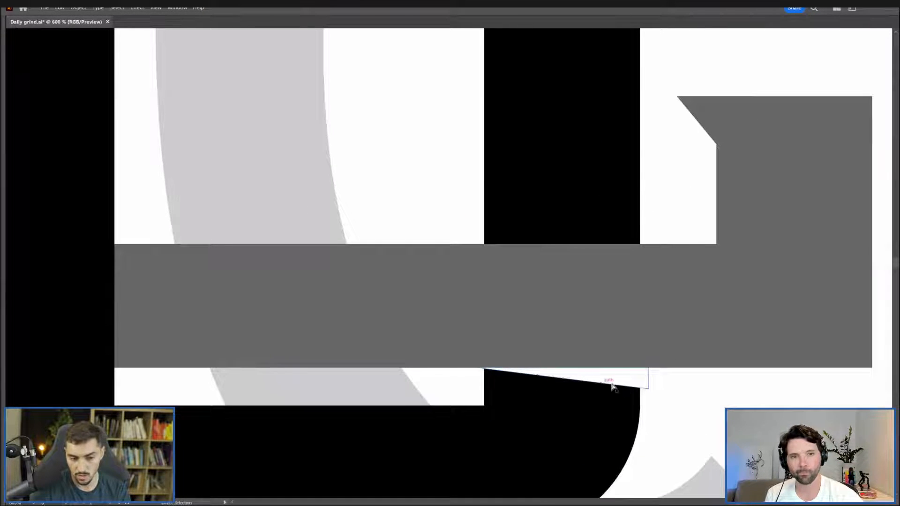
key(ctrl+z)
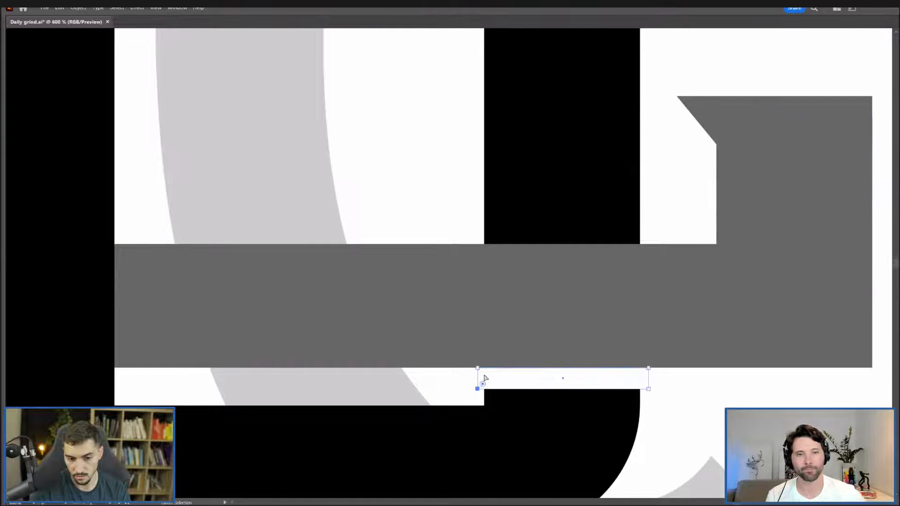
key(Delete)
click(755, 392)
Try tapering the white gap beside the D's stem by moving its lower outer corner 7.85 px horizontally to the stem's edge.
scroll(753, 390, down, 5)
drag(754, 389, 641, 385)
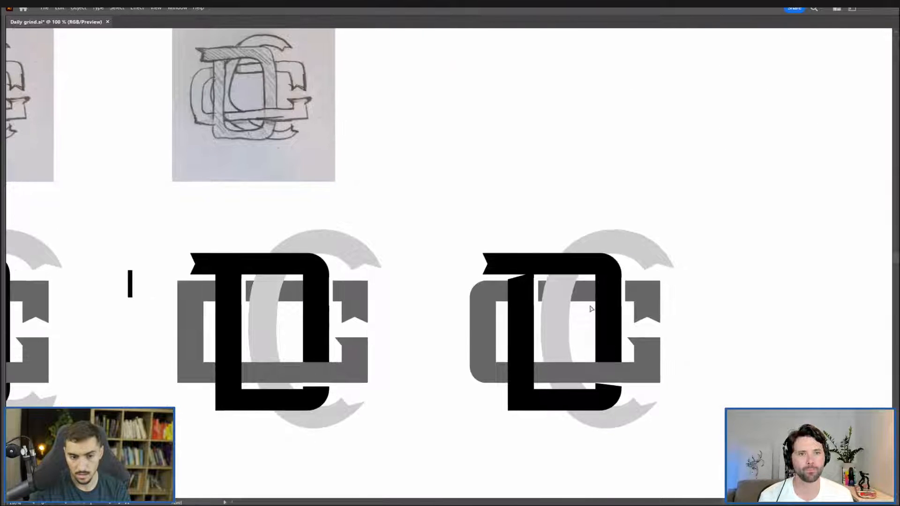
scroll(540, 311, up, 4)
drag(533, 292, 516, 291)
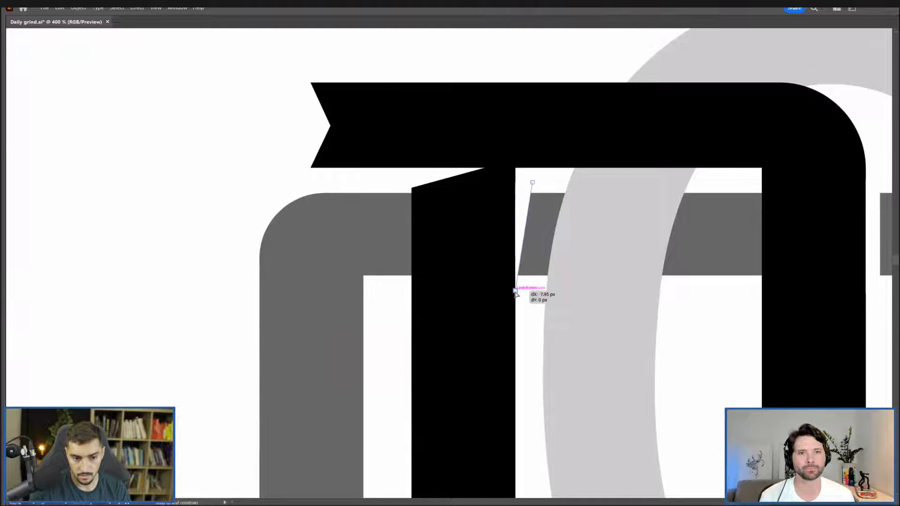
drag(537, 335, 516, 207)
scroll(502, 399, down, 3)
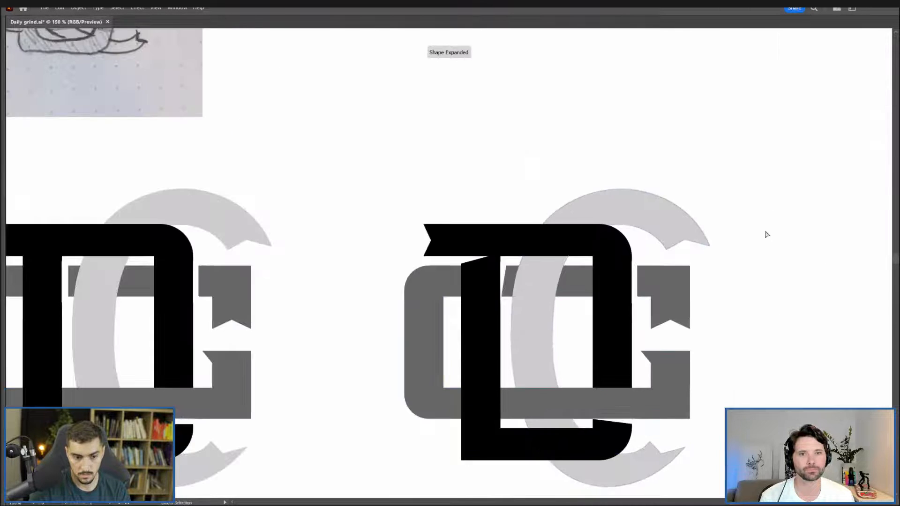
Undo the tapers on both white gaps, restoring their rectangular shapes.
scroll(766, 235, down, 1)
drag(767, 235, 675, 230)
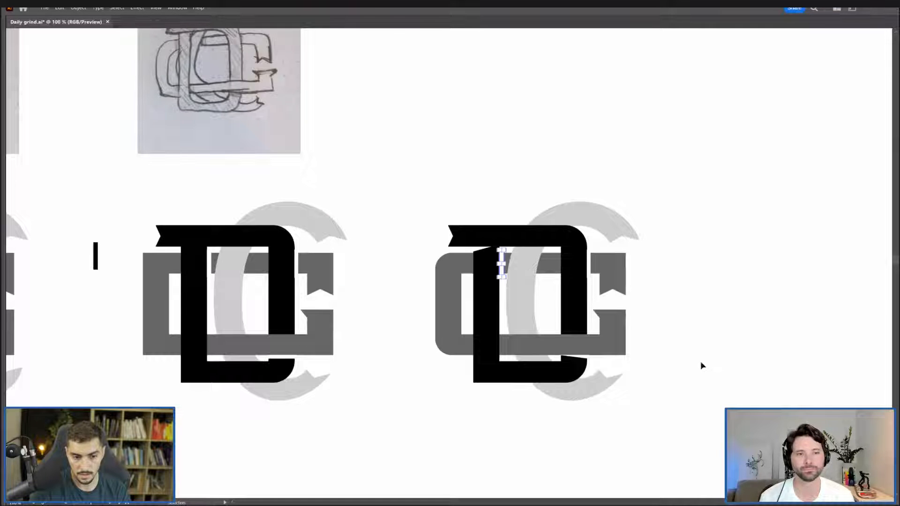
scroll(712, 281, up, 1)
drag(710, 270, 732, 212)
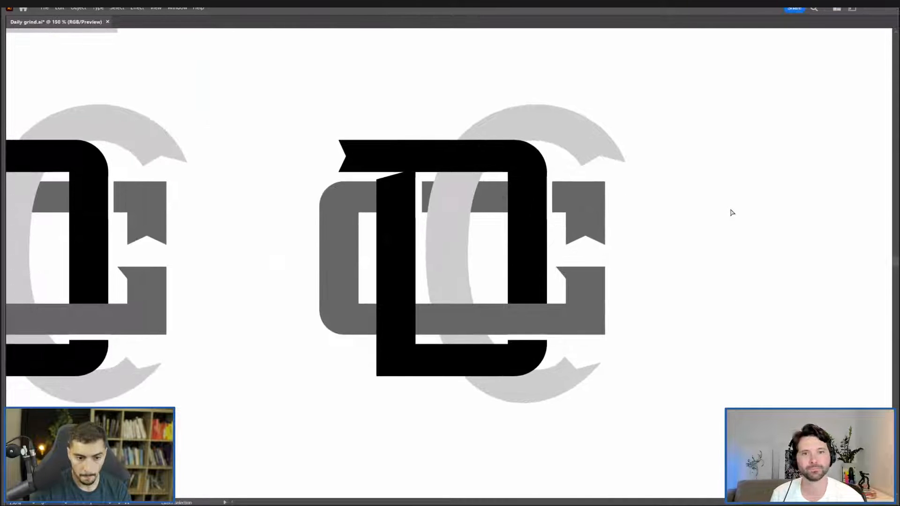
Select the whole rightmost monogram and cut its white gap pieces out of the overlapping letters with the Shape Builder.
scroll(549, 188, up, 2)
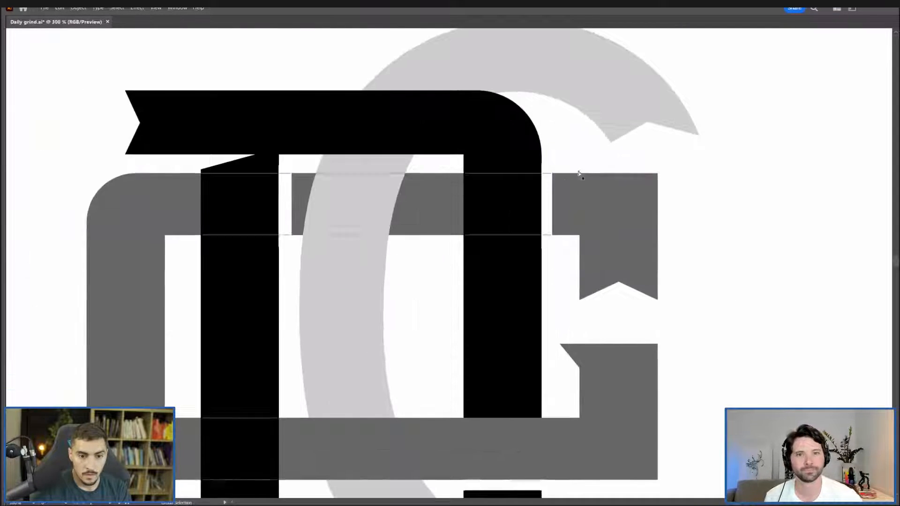
scroll(600, 174, down, 3)
drag(600, 174, 531, 274)
scroll(545, 183, up, 3)
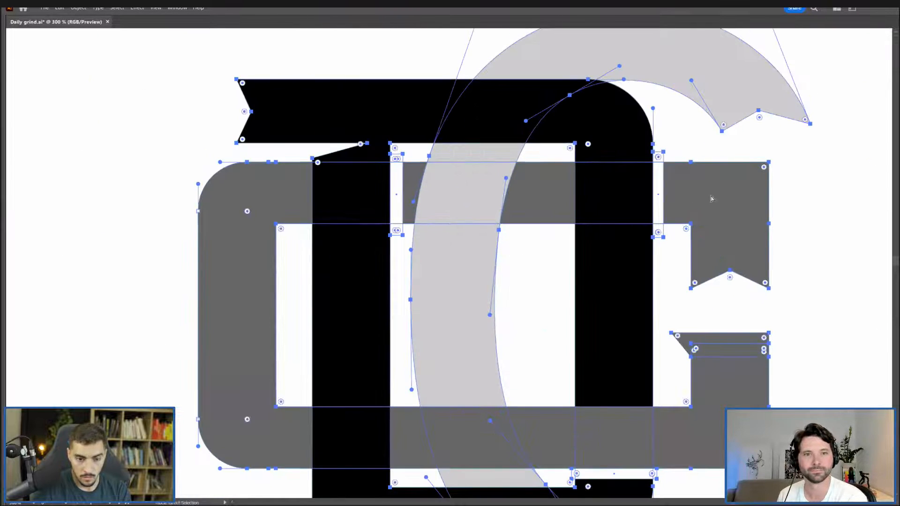
scroll(694, 182, down, 5)
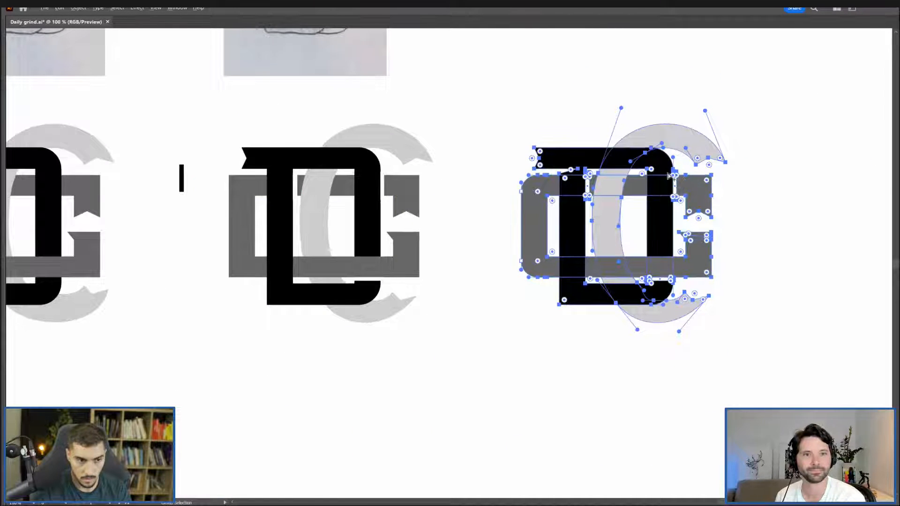
scroll(669, 175, up, 4)
key(shift+m)
mouse_move(694, 163)
mouse_down()
mouse_move(685, 260)
mouse_move(690, 269)
mouse_move(694, 217)
mouse_move(695, 278)
mouse_up()
key(ctrl+z)
drag(347, 162, 347, 271)
drag(654, 488, 617, 275)
drag(537, 301, 658, 301)
scroll(700, 364, down, 3)
drag(700, 364, 624, 377)
Recolour the D, G and C of the cut monogram solid black by sampling the D's fill.
key(v)
click(758, 160)
click(658, 219)
key(i)
click(482, 164)
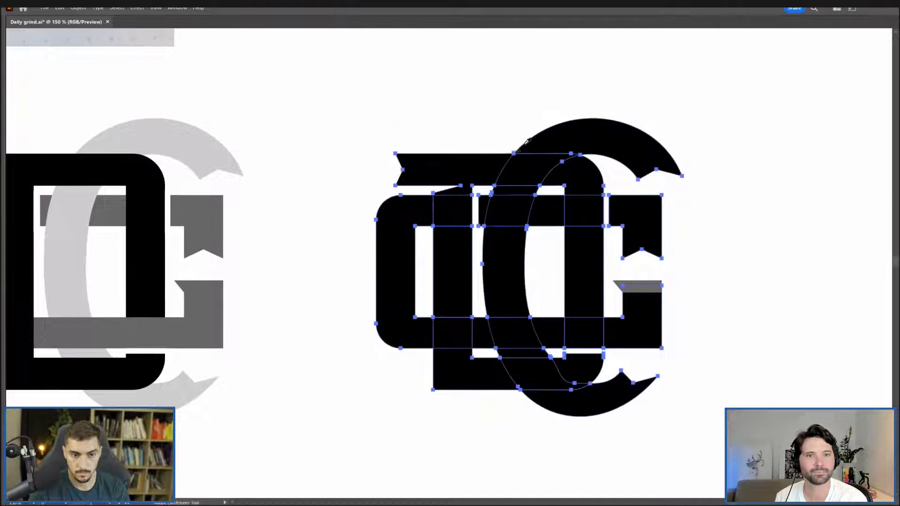
Try to unite the grey tip of the G's lower arm with the G's black body, and undo the merge.
key(v)
click(610, 96)
scroll(631, 124, down, 2)
drag(660, 122, 591, 157)
scroll(589, 204, up, 3)
key(a)
click(532, 288)
shift+click(532, 315)
key(ctrl+4)
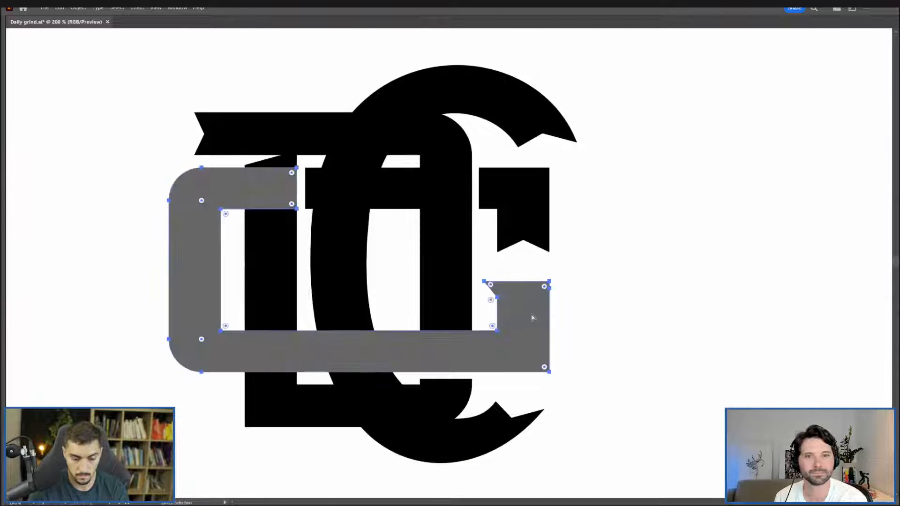
key(ctrl+z)
key(ctrl+shift+z)
key(ctrl+z)
Sample black onto the grey tip of the G's lower arm and unite it with the G's body.
click(529, 288)
key(i)
click(532, 235)
key(a)
click(534, 316)
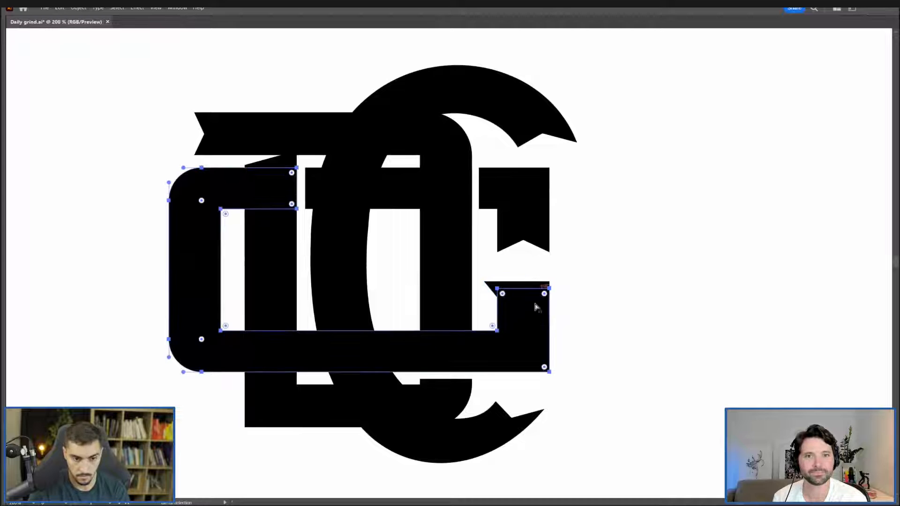
shift+click(538, 288)
key(ctrl+4)
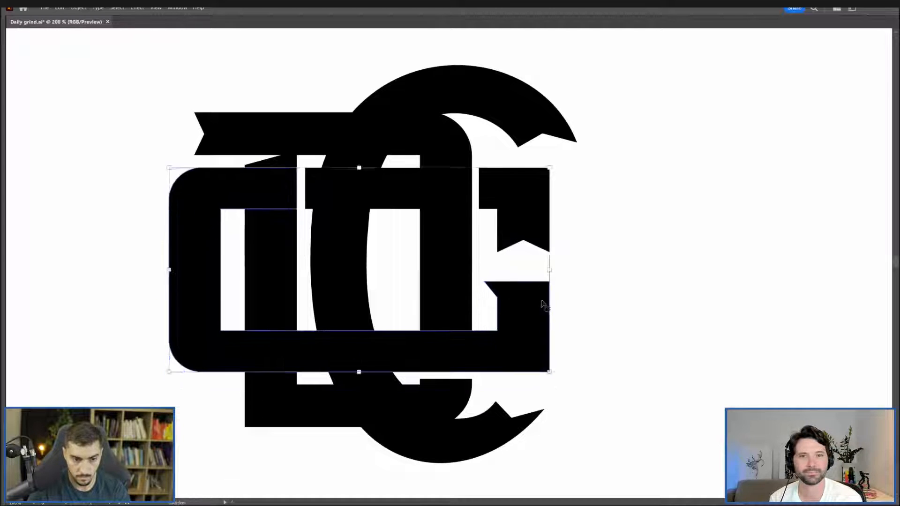
click(583, 287)
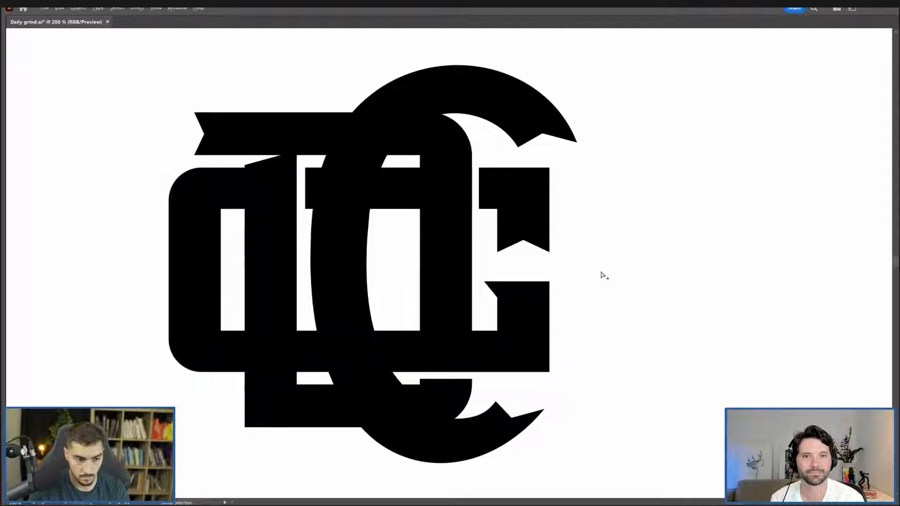
Duplicate the all-black monogram horizontally into the empty space beside the original.
scroll(300, 304, down, 3)
drag(510, 259, 623, 177)
key(v)
drag(540, 125, 406, 274)
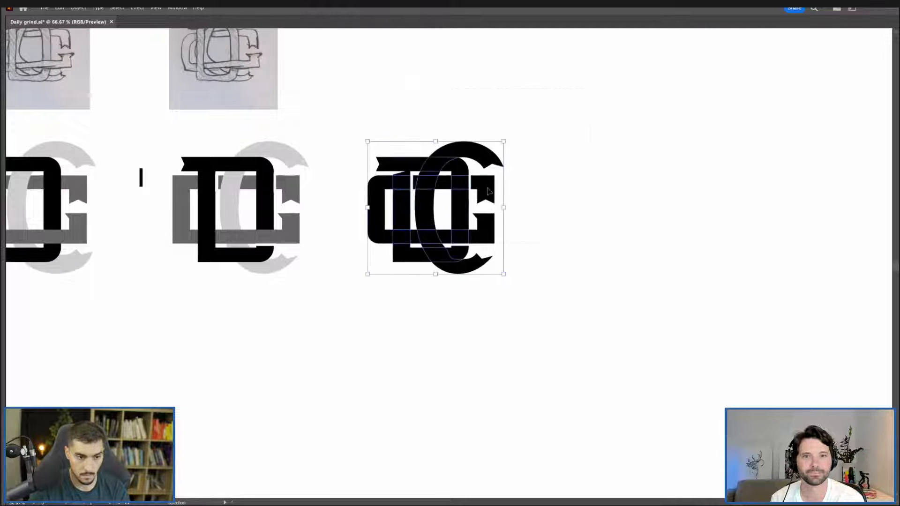
drag(434, 188, 518, 319)
click(753, 102)
scroll(636, 142, down, 1)
scroll(618, 160, down, 2)
scroll(646, 144, up, 3)
drag(568, 223, 593, 223)
click(690, 172)
drag(690, 171, 575, 188)
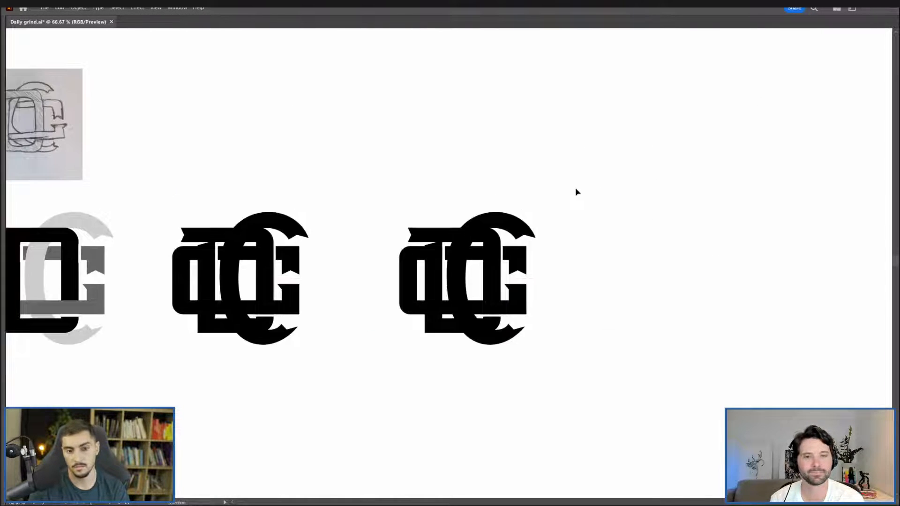
Fill the D of the duplicated monogram with the dark teal swatch, keeping the letter in place.
scroll(577, 192, down, 2)
scroll(592, 178, up, 3)
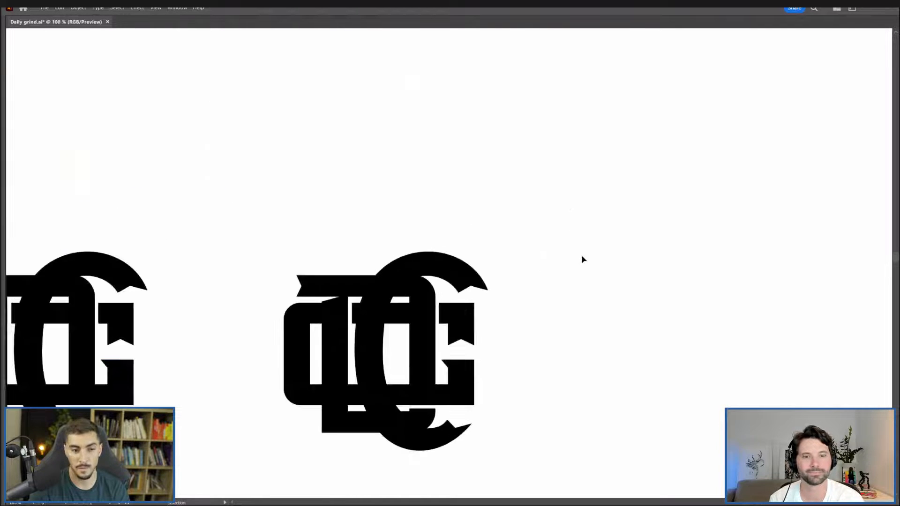
key(Tab)
key(a)
click(391, 256)
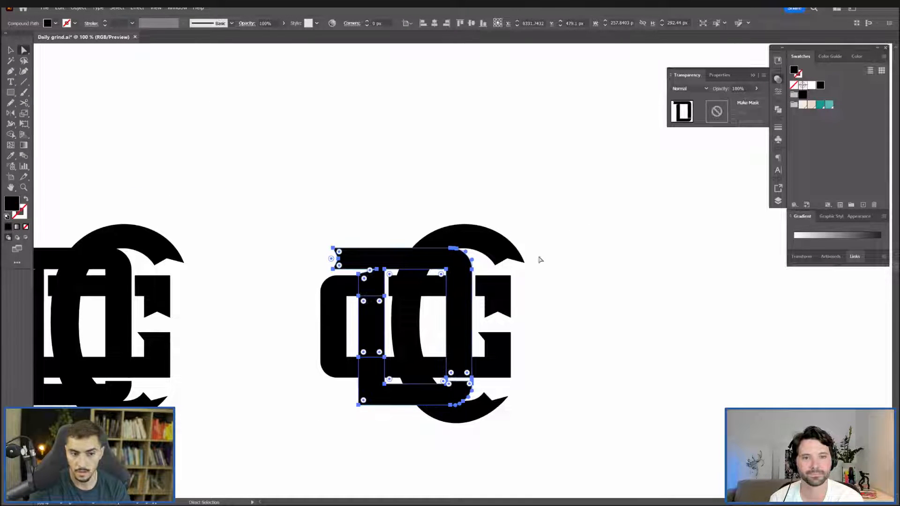
drag(384, 256, 450, 225)
key(ctrl+z)
click(828, 104)
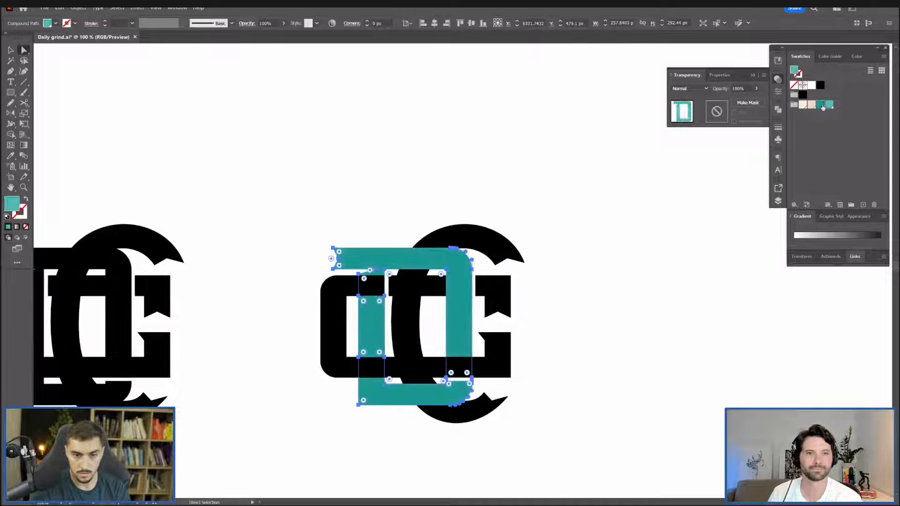
click(821, 105)
click(549, 173)
Fill all pieces of the duplicate's G with the beige swatch and its C with the light teal swatch.
click(435, 299)
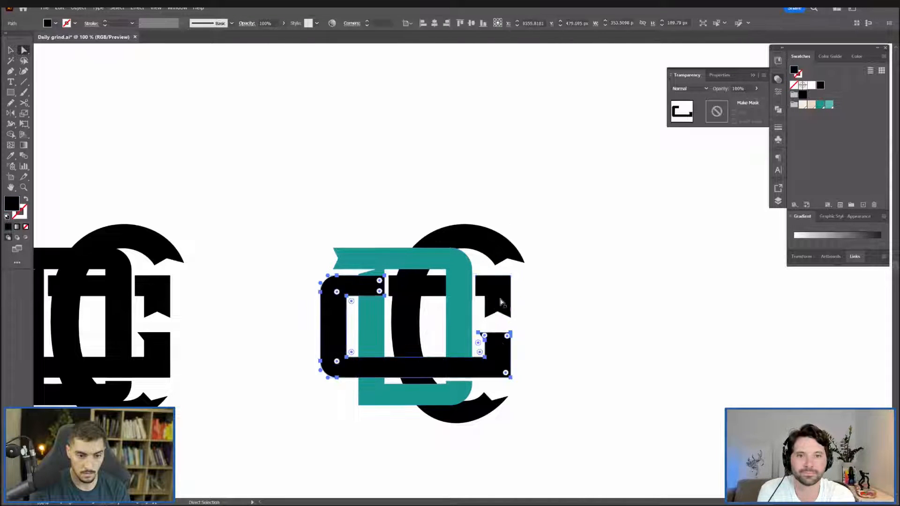
shift+click(433, 296)
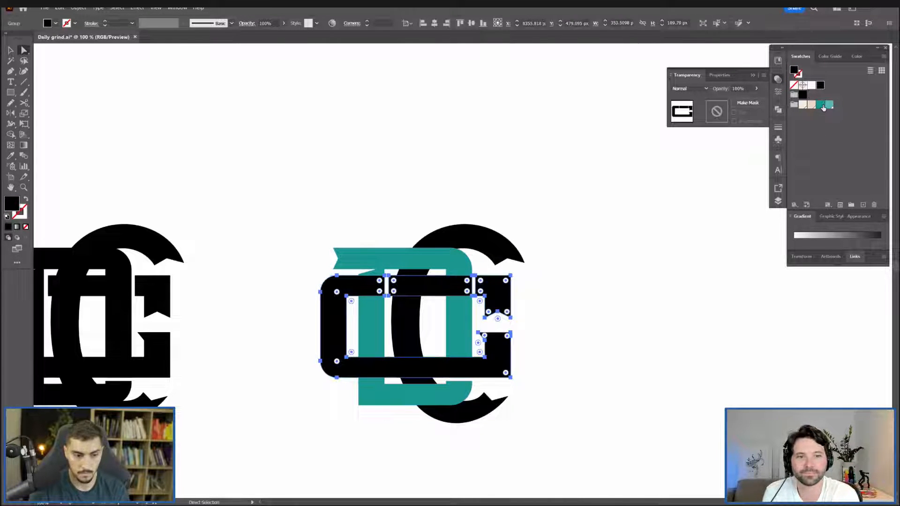
click(821, 105)
click(630, 200)
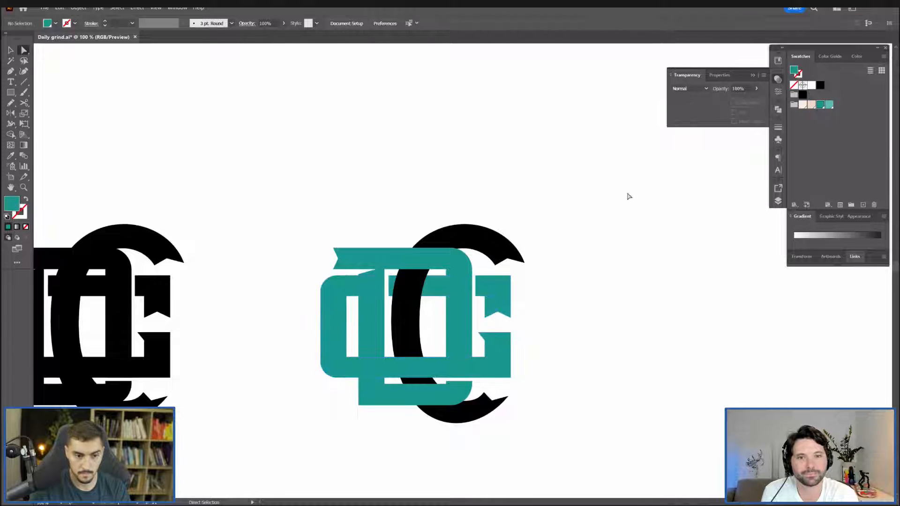
key(ctrl+z)
key(ctrl+z)
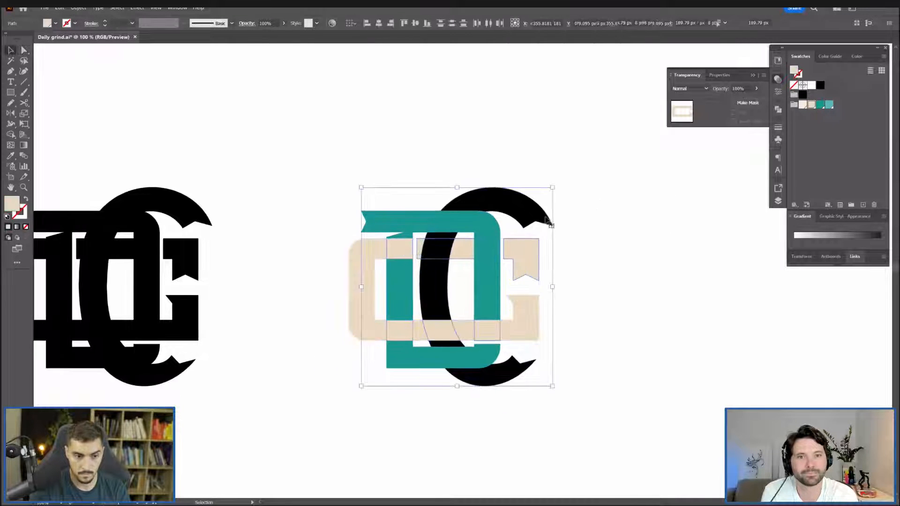
click(803, 105)
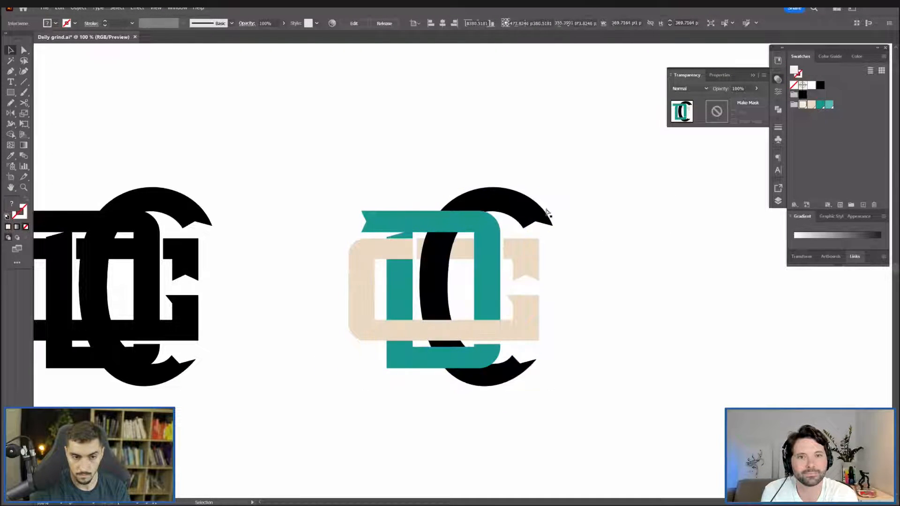
key(v)
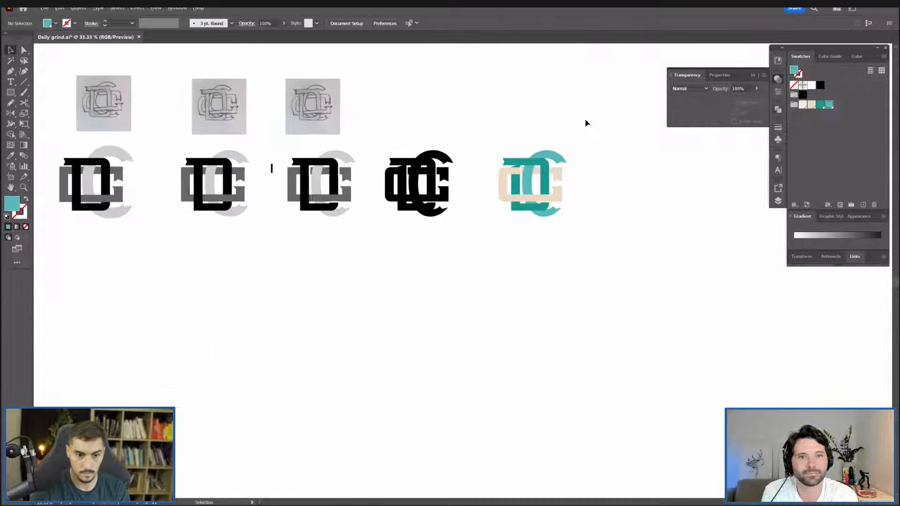
Compare the coloured monogram with the black version and the sketches at different magnifications.
scroll(586, 121, up, 2)
scroll(587, 123, up, 1)
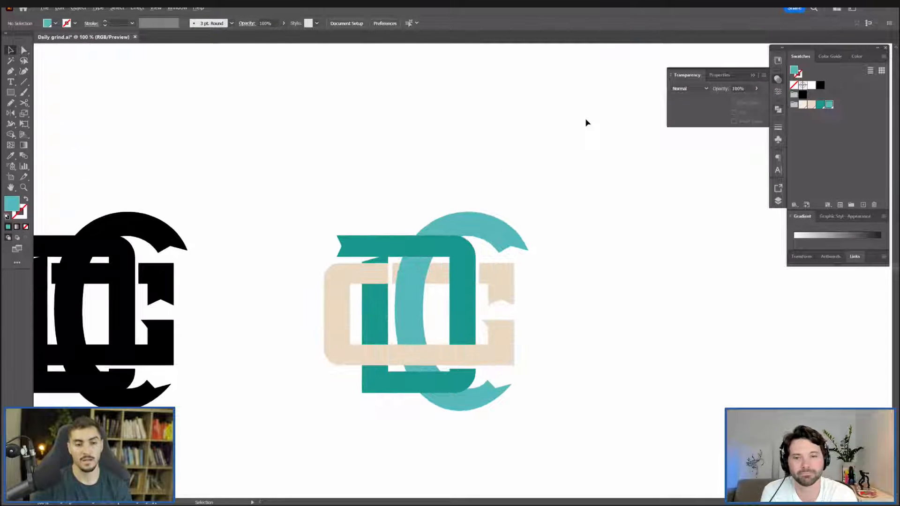
scroll(559, 142, down, 2)
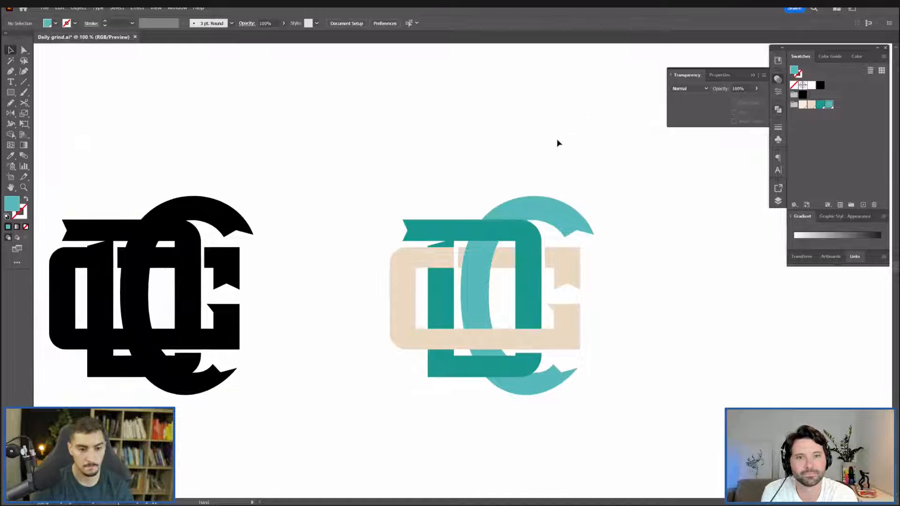
drag(554, 184, 576, 183)
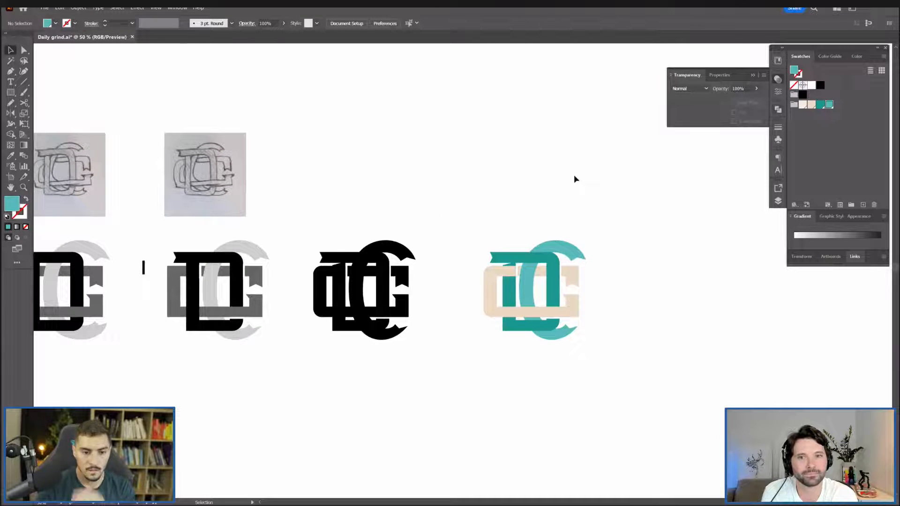
scroll(576, 178, down, 2)
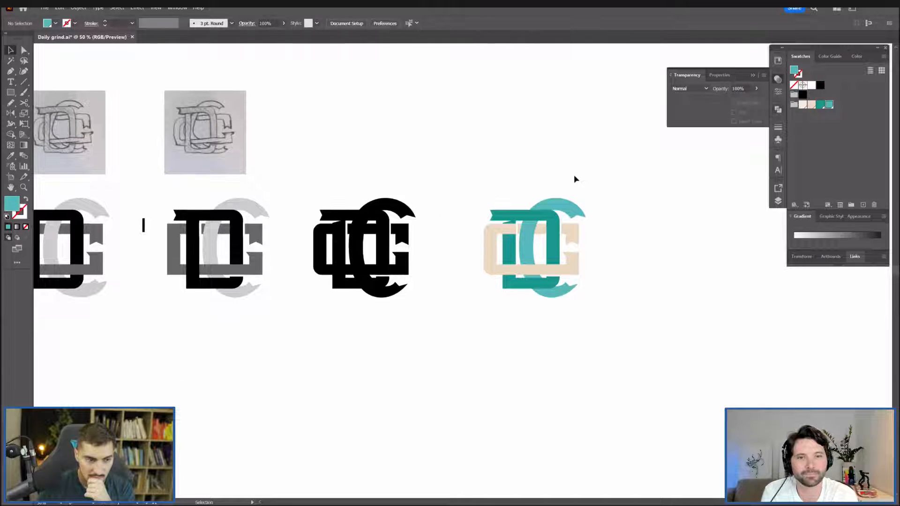
drag(627, 205, 604, 196)
scroll(595, 202, up, 2)
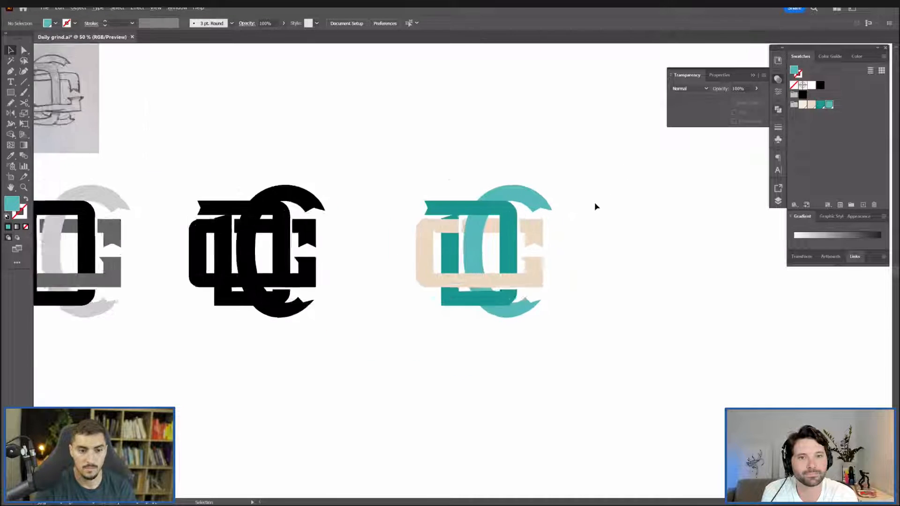
Delete the light teal C from the coloured monogram, leaving only the D and G.
key(a)
click(501, 193)
scroll(660, 221, down, 2)
key(Delete)
key(v)
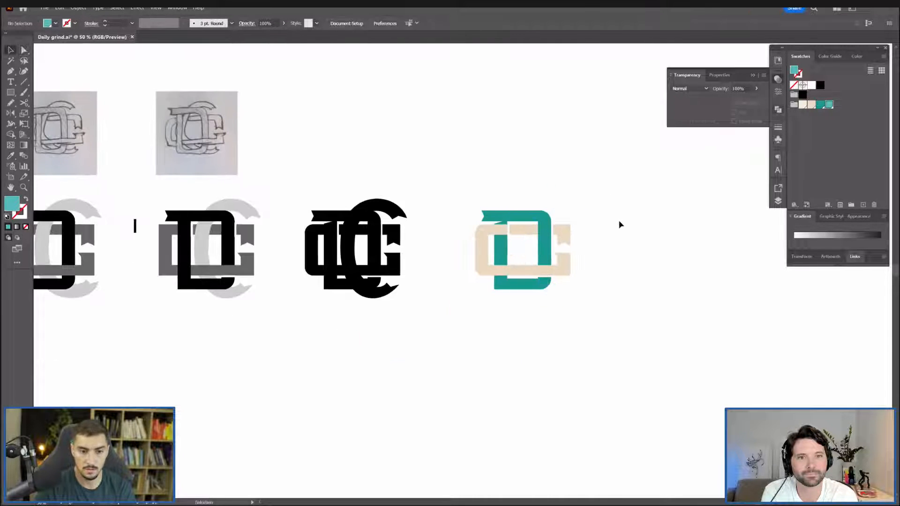
Try tapering the gap beside the D's stem by moving the G upper bar's top corner to the stem, and undo it.
scroll(619, 223, up, 2)
scroll(367, 225, up, 2)
drag(476, 307, 460, 246)
key(a)
drag(451, 180, 438, 182)
drag(496, 347, 498, 299)
click(498, 299)
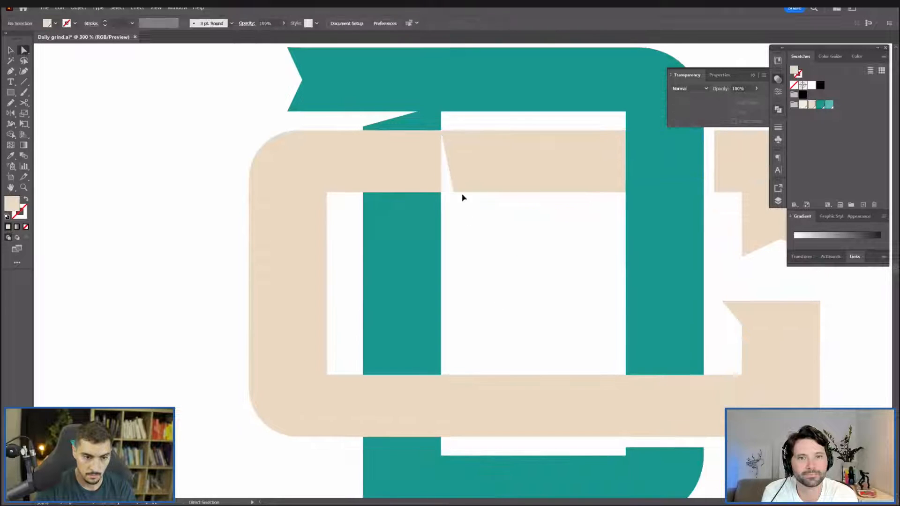
key(v)
scroll(506, 283, down, 3)
key(ctrl+z)
Select the beige G and send it behind the teal D.
click(434, 255)
ctrl+click(433, 255)
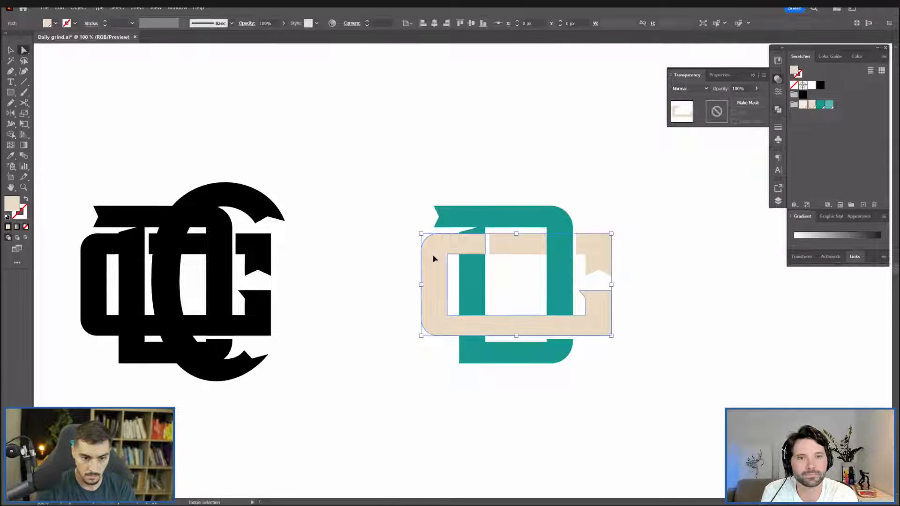
key(ctrl+shift+[)
click(453, 259)
Taper the gap beside the D's stem by moving the top corner of the G's upper bar horizontally to the stem's edge.
scroll(474, 254, up, 2)
scroll(476, 257, up, 1)
drag(520, 194, 507, 195)
Lower the outer corner of the slanted cut on the D's stem to the G's top edge.
click(466, 159)
drag(429, 190, 429, 195)
click(482, 103)
scroll(483, 104, down, 2)
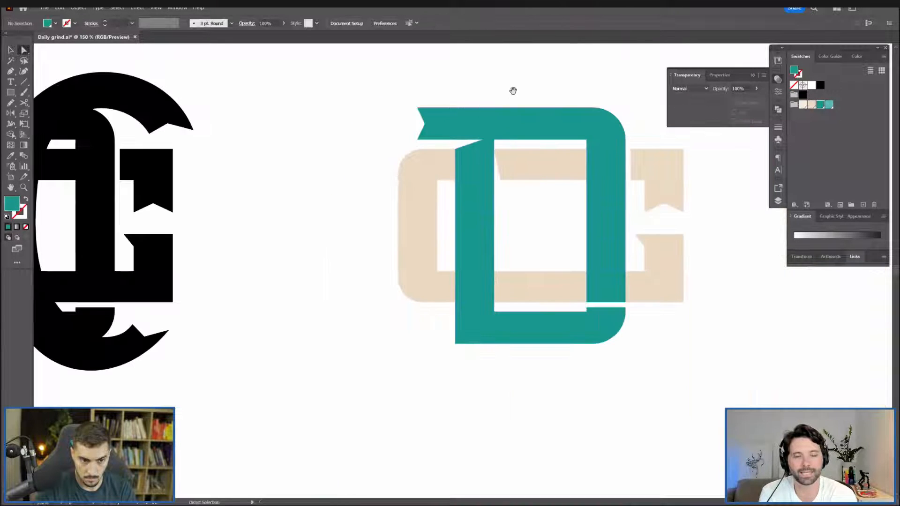
Taper the gap outside the D's curved side by moving the top inner corner of the G's end piece to the D's edge.
scroll(507, 141, down, 3)
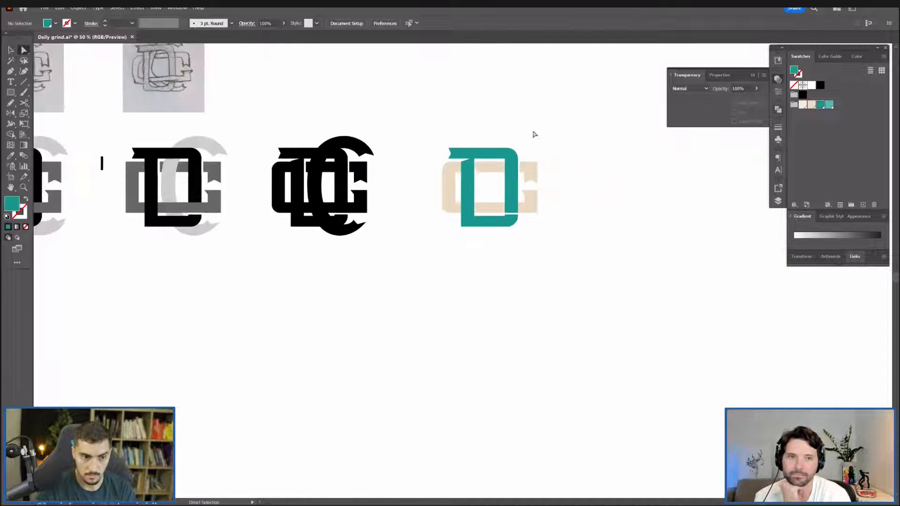
drag(498, 121, 501, 144)
scroll(562, 168, up, 3)
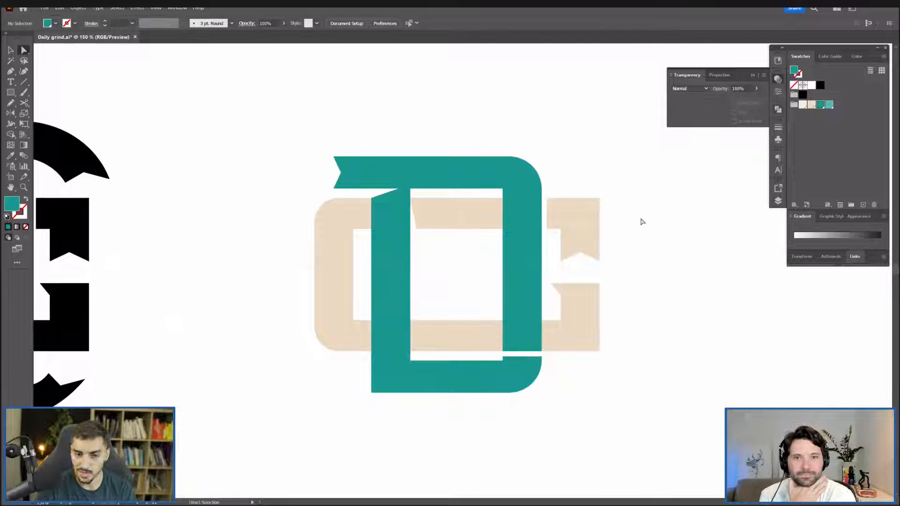
scroll(553, 214, up, 2)
drag(543, 181, 535, 181)
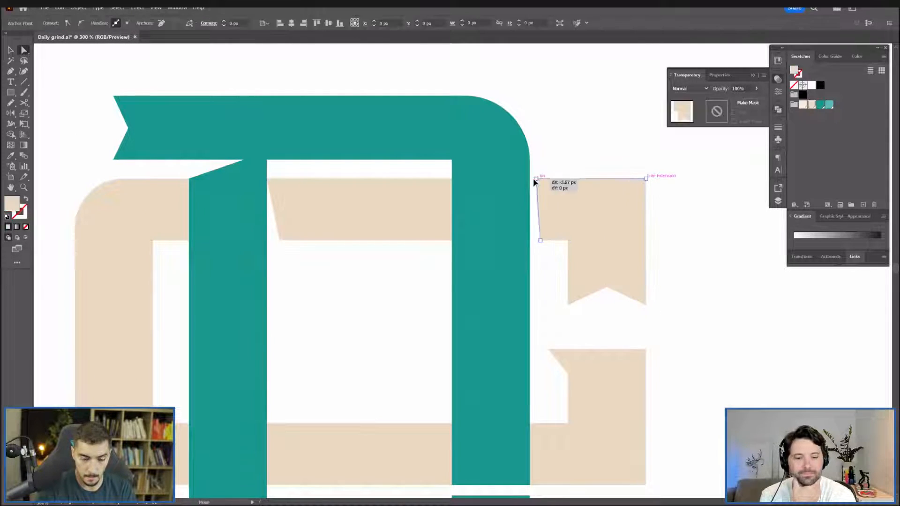
click(564, 151)
scroll(564, 151, down, 3)
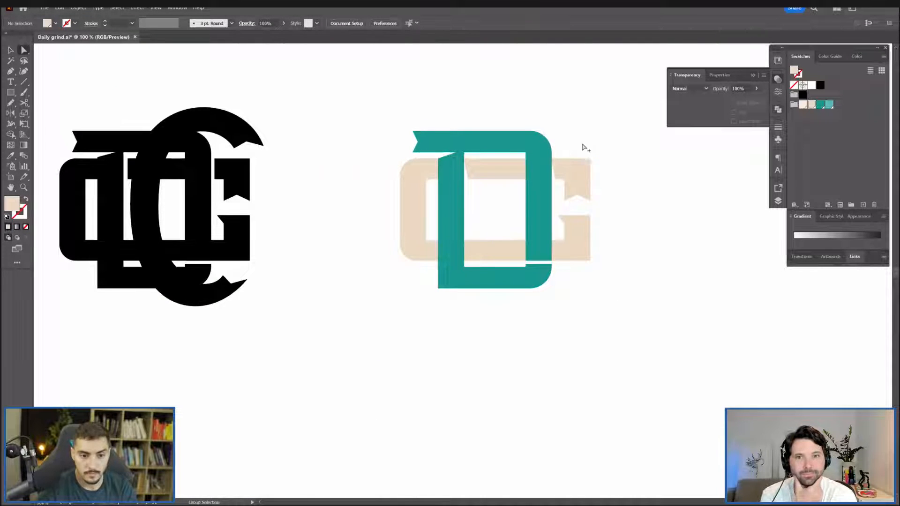
Taper the gap below the G's lower bar by closing its outer end at the D's outer edge.
scroll(554, 199, up, 3)
click(548, 397)
click(602, 417)
scroll(601, 418, down, 3)
drag(656, 443, 642, 370)
key(v)
scroll(647, 418, down, 1)
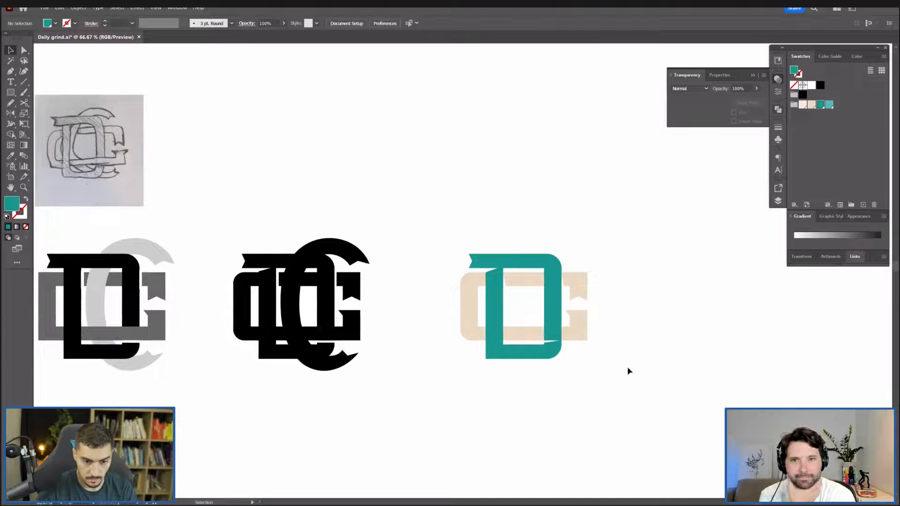
Compare the previous and tapered gap shapes by undoing the last four edits and restoring them.
scroll(619, 368, up, 2)
key(ctrl+z)
key(ctrl+z)
key(ctrl+z)
key(ctrl+z)
key(ctrl+shift+z)
key(ctrl+shift+z)
key(ctrl+shift+z)
key(ctrl+shift+z)
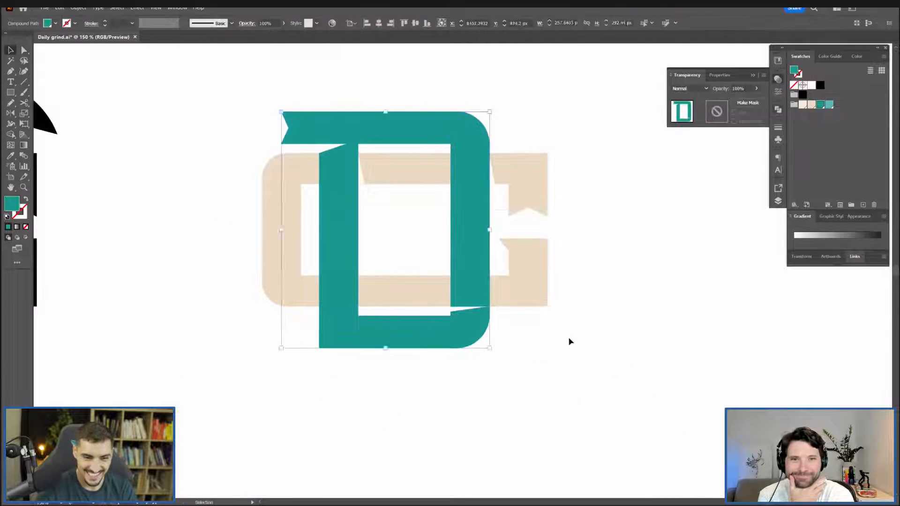
Lower the inner corner of the wedge gap below the G's bar to the inner edge of the D's lower bar.
click(571, 342)
scroll(439, 326, up, 3)
key(a)
drag(478, 295, 478, 304)
click(678, 322)
scroll(680, 322, down, 3)
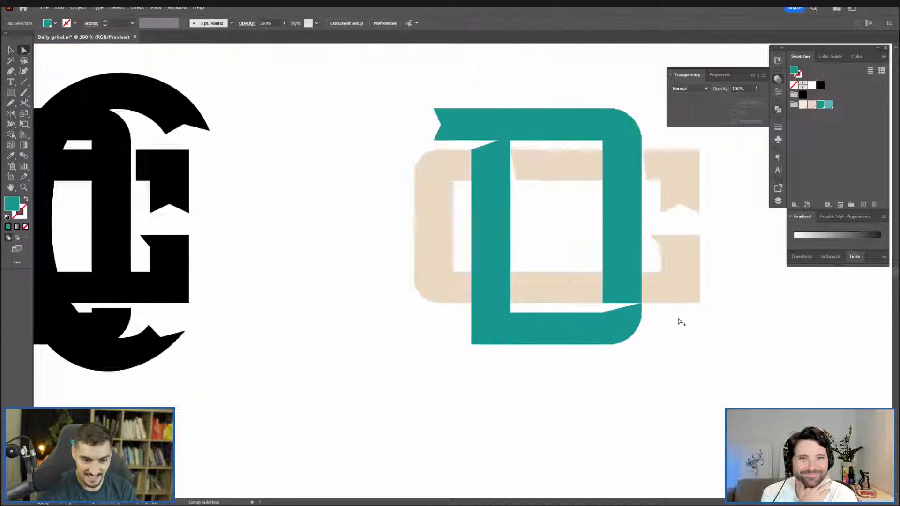
Split the G's lower bar inside the D's counter, using a thin vertical rectangle as the divider and Shape Builder.
key(v)
scroll(703, 337, down, 3)
drag(747, 355, 697, 352)
key(a)
click(587, 310)
click(609, 307)
scroll(596, 307, down, 2)
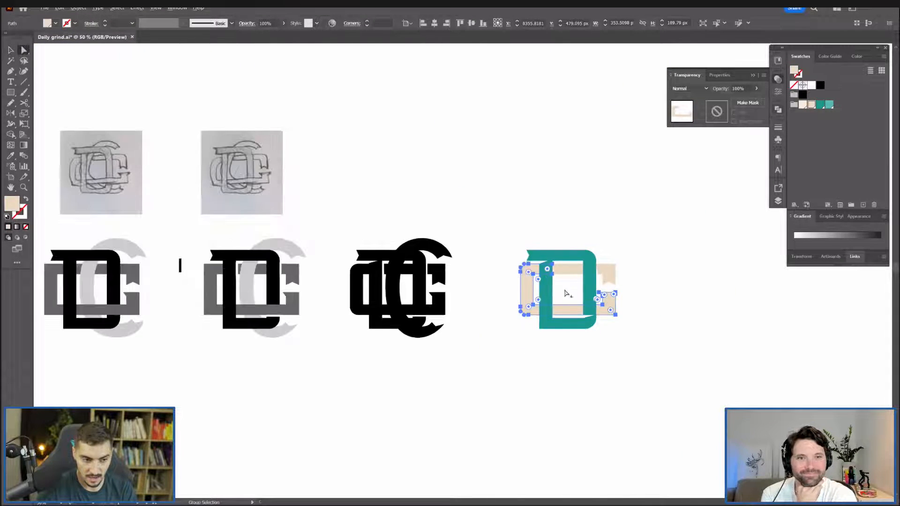
scroll(639, 304, up, 4)
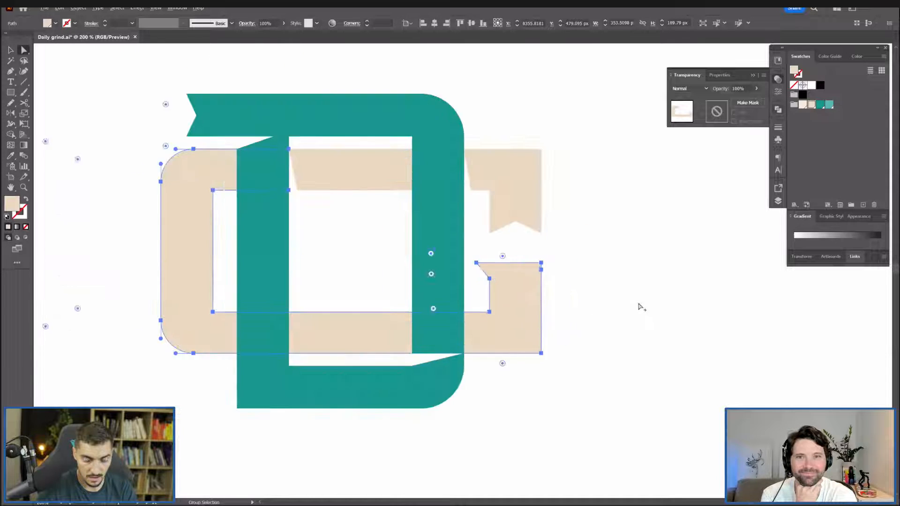
click(389, 286)
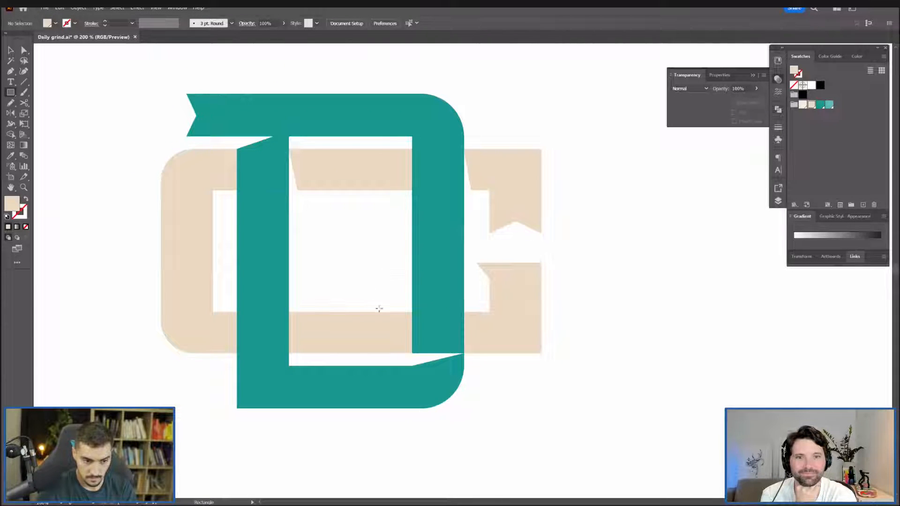
key(v)
click(392, 340)
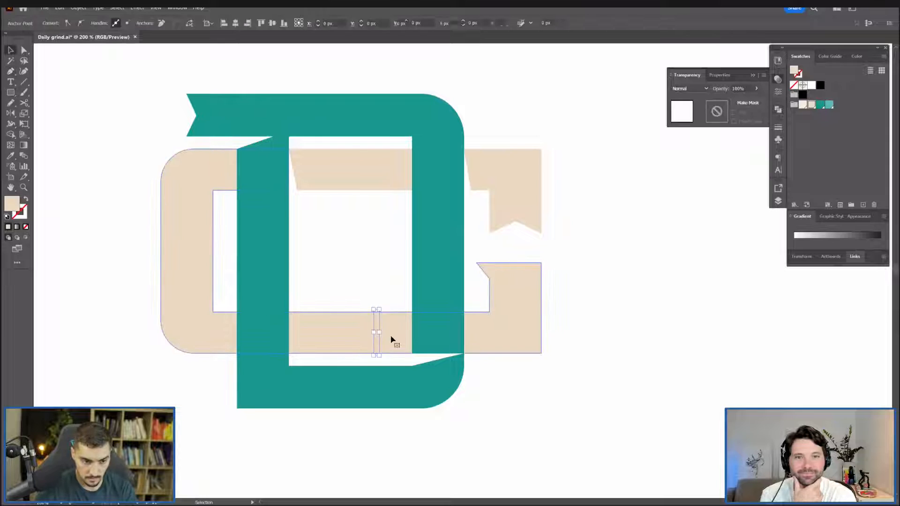
shift+click(376, 330)
key(shift+m)
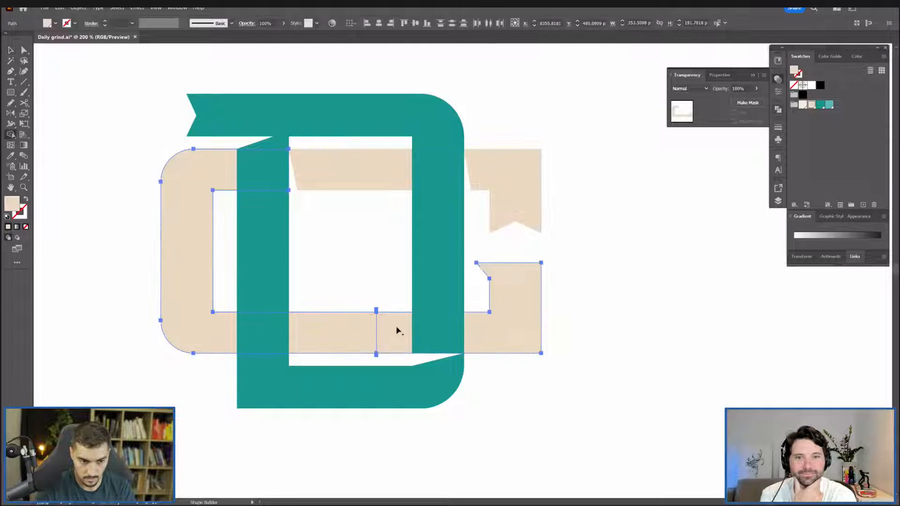
click(398, 330)
Bring the outer part of the split G bar to the front so it passes over the D's curved side.
key(a)
click(542, 313)
key(ctrl+shift+bracketright)
key(ctrl+shift+a)
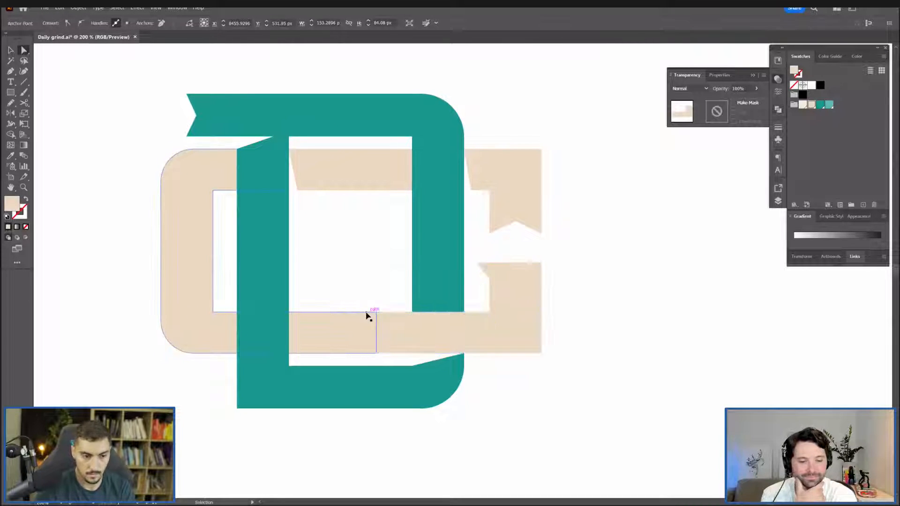
click(377, 310)
drag(377, 310, 377, 360)
key(ctrl+shift+a)
key(v)
drag(539, 301, 633, 263)
key(ctrl+z)
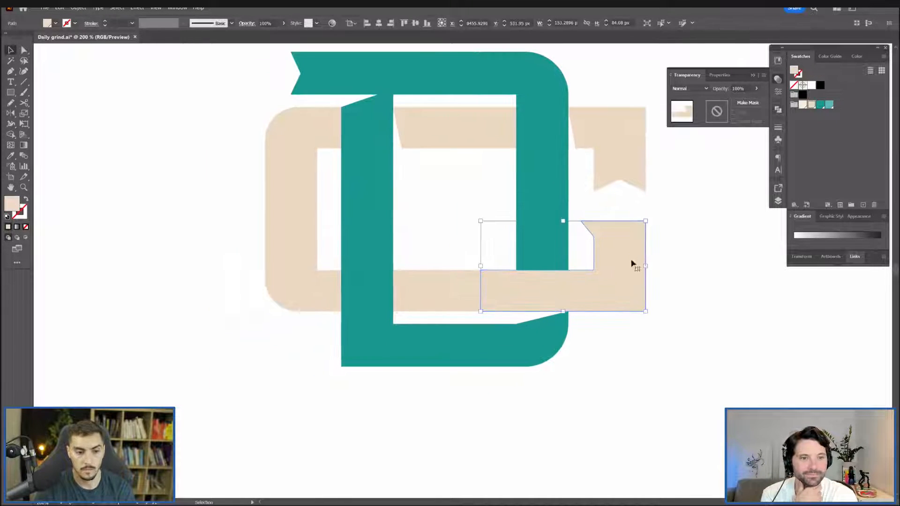
click(684, 253)
scroll(684, 255, down, 2)
drag(723, 251, 713, 270)
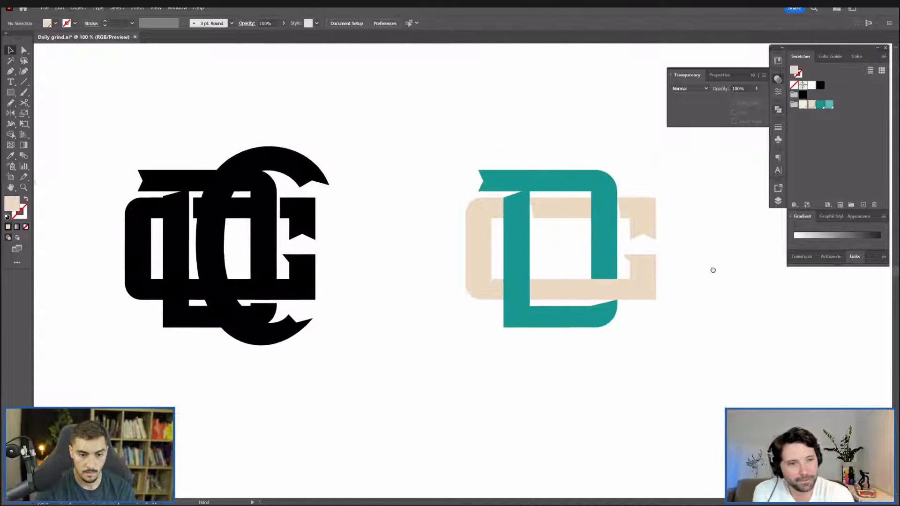
Reverse the wedge gap below the G's lower bar by raising the D's inner corner to the bar and lowering its outer corner.
scroll(627, 316, up, 4)
key(a)
drag(476, 305, 476, 282)
drag(580, 283, 582, 307)
click(629, 308)
scroll(688, 383, down, 2)
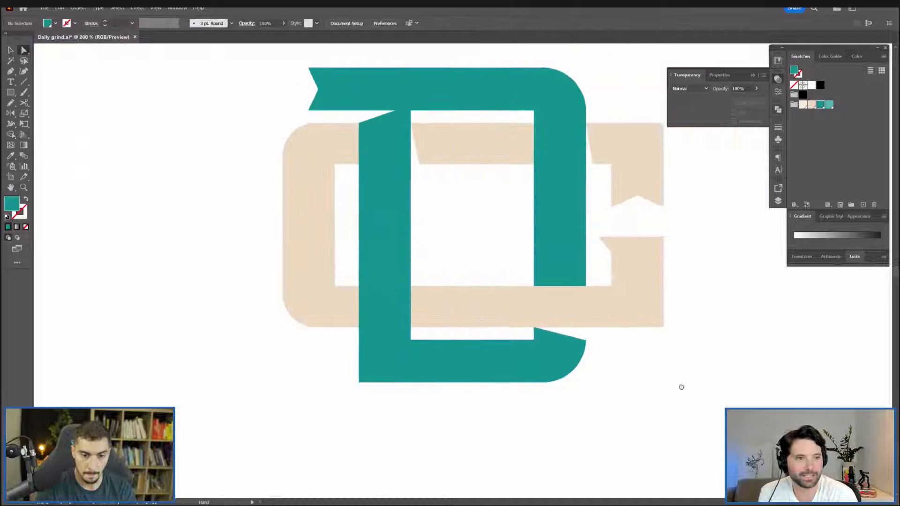
Close the Transparency panel to clear the canvas beside the monogram.
scroll(688, 382, down, 2)
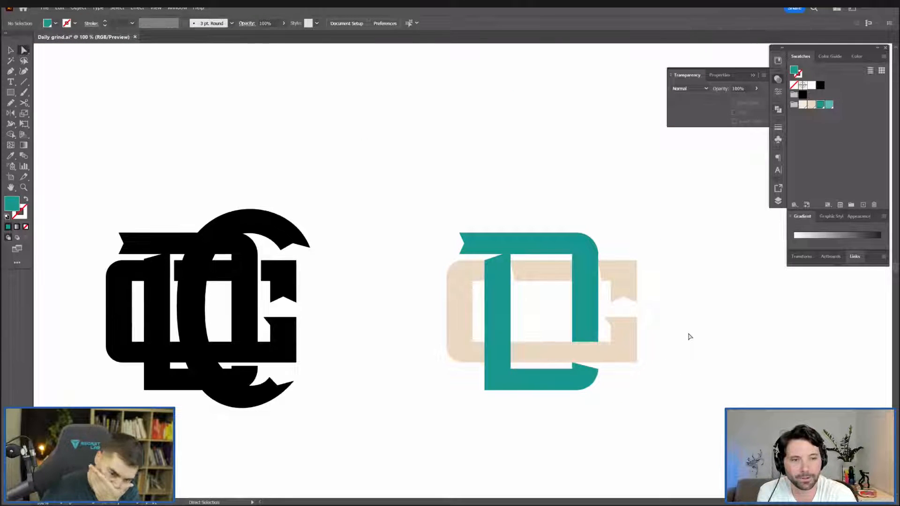
click(778, 80)
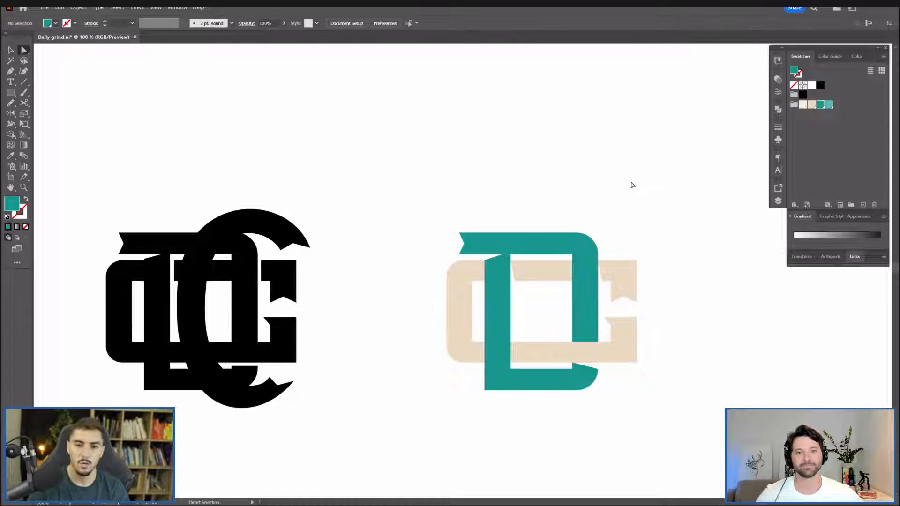
drag(621, 171, 576, 147)
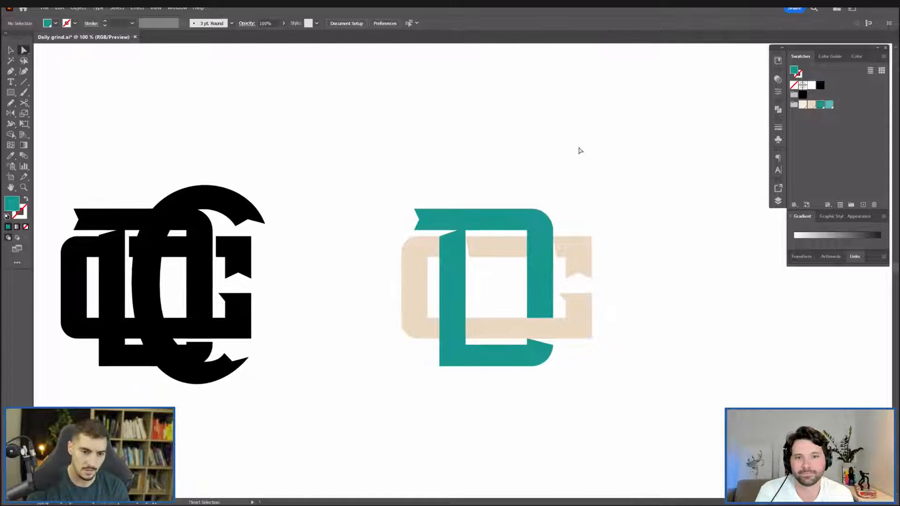
Draw a beige crossbar about 180 by 33 px from the G's outer edge across the D's side into its counter.
scroll(659, 263, up, 3)
scroll(645, 269, down, 3)
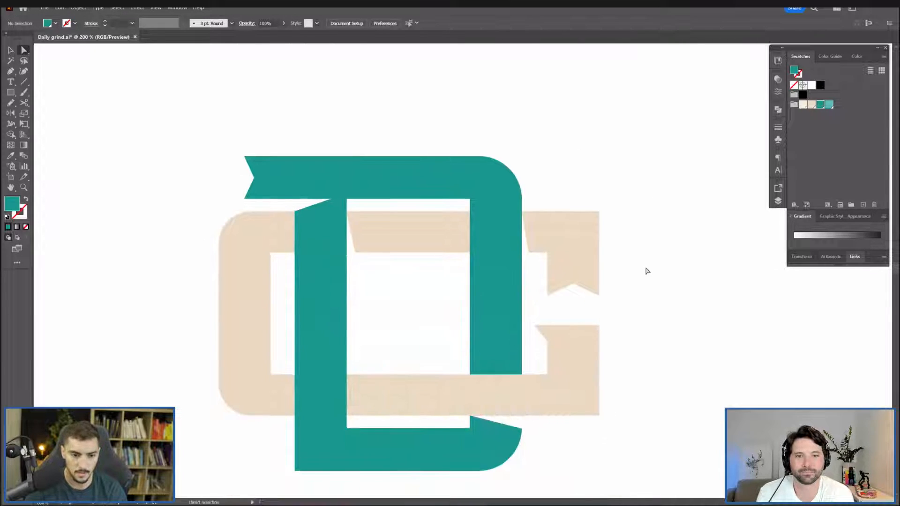
scroll(664, 263, up, 3)
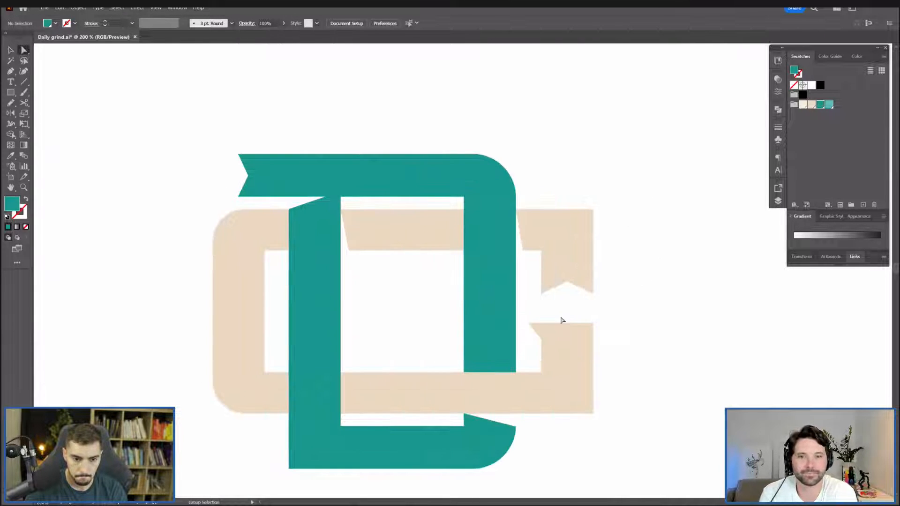
click(562, 331)
click(605, 327)
drag(593, 312, 401, 341)
click(400, 351)
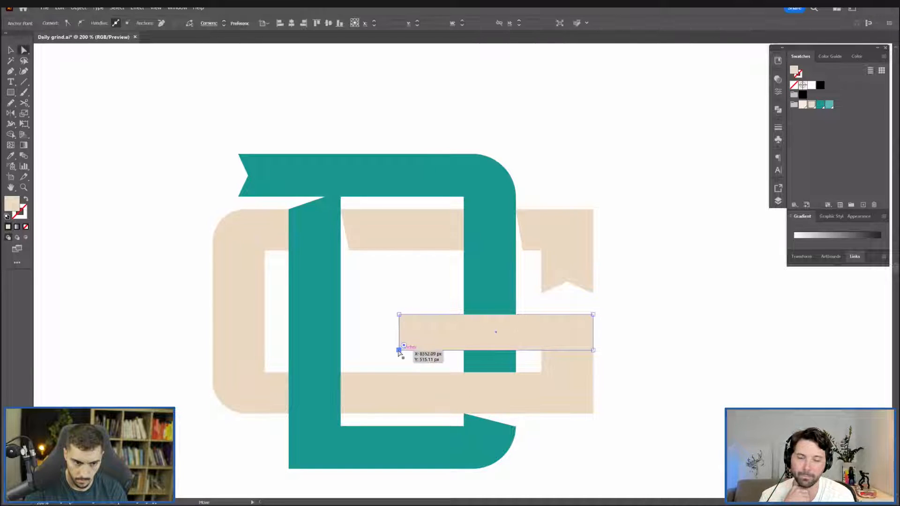
Examine the new crossbar against the G's existing spur in outline view.
ctrl+click(577, 324)
key(ctrl+y)
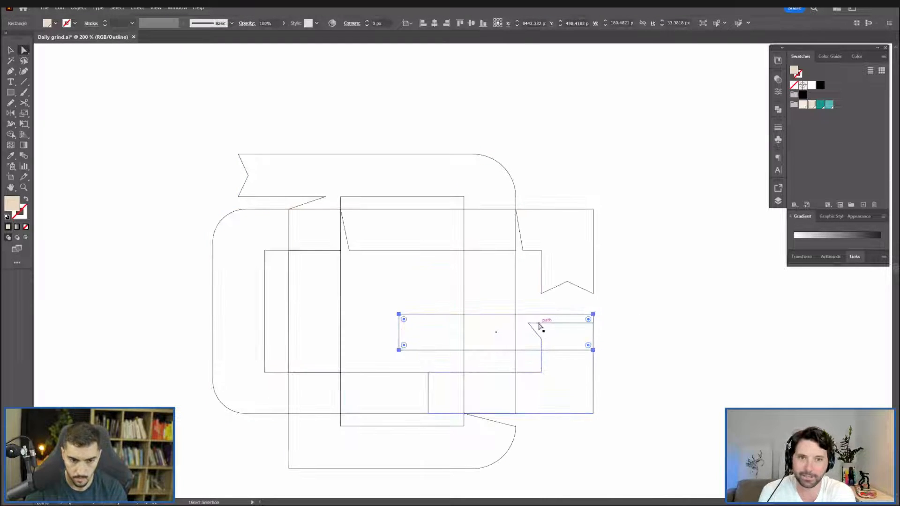
click(538, 323)
scroll(552, 318, up, 2)
drag(515, 261, 593, 267)
click(358, 342)
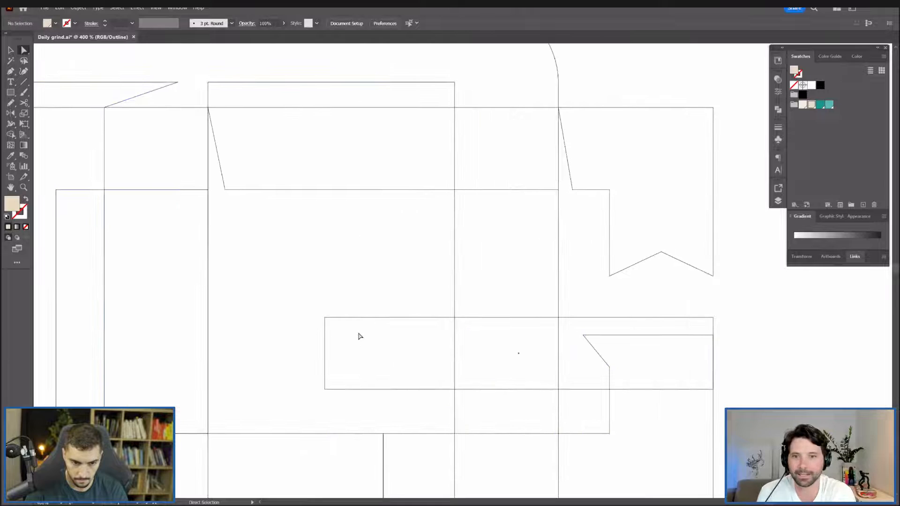
Try to pull the crossbar's upper inner corner outward to form a spur.
key(p)
key(a)
drag(325, 318, 276, 320)
key(ctrl+z)
click(339, 340)
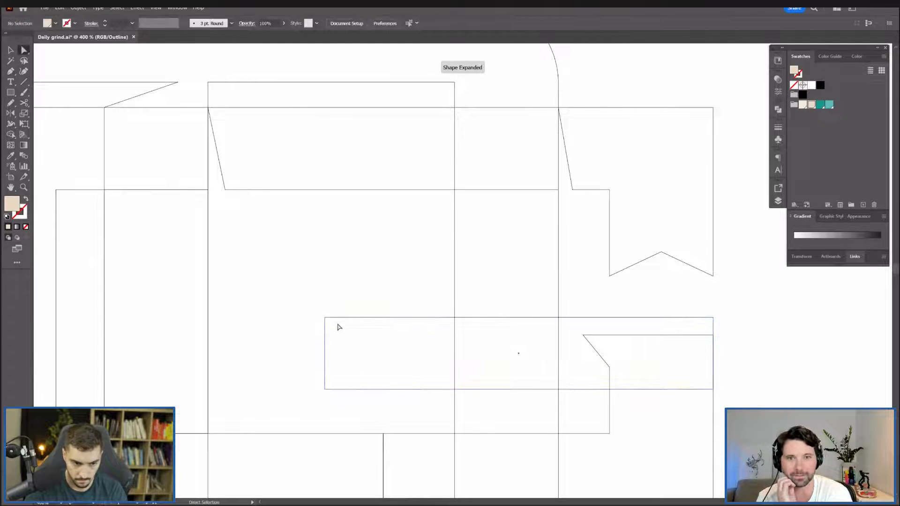
Add a pointed spur about 18 px tall at the crossbar's inner end, with a slanted lower edge.
key(m)
mouse_move(343, 318)
mouse_down()
mouse_move(277, 357)
mouse_move(324, 357)
mouse_up()
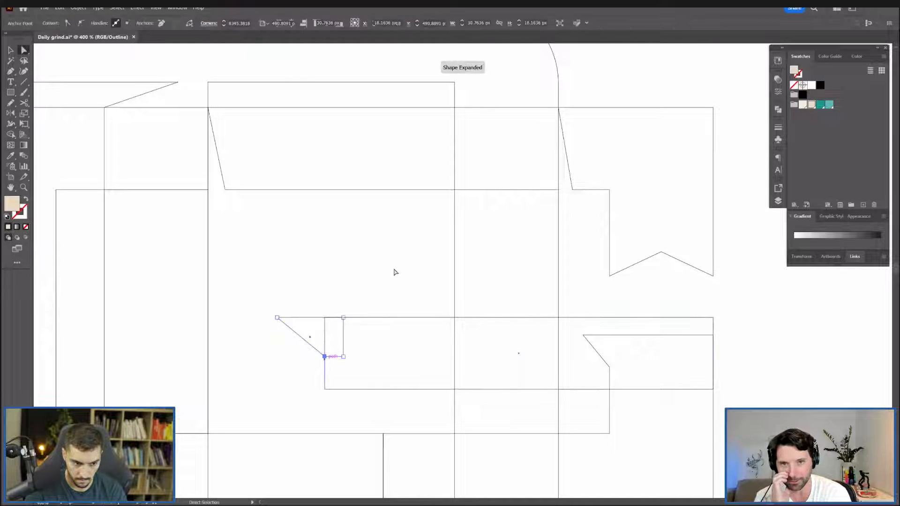
click(395, 270)
drag(409, 283, 397, 253)
Return to preview and unite the spur, the crossbar and the G's outer lower piece into one shape.
key(v)
drag(721, 288, 667, 334)
shift+click(288, 288)
key(ctrl+y)
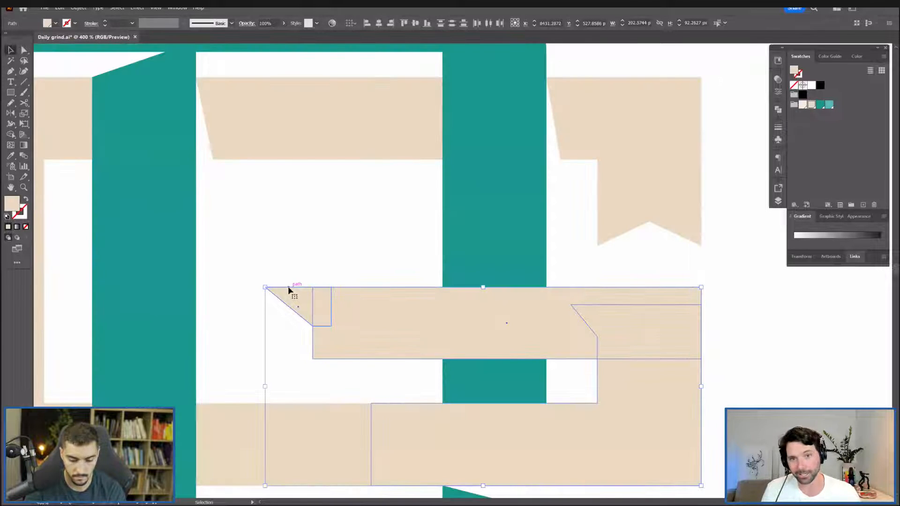
key(ctrl+4)
scroll(657, 348, down, 3)
click(718, 351)
drag(738, 343, 677, 342)
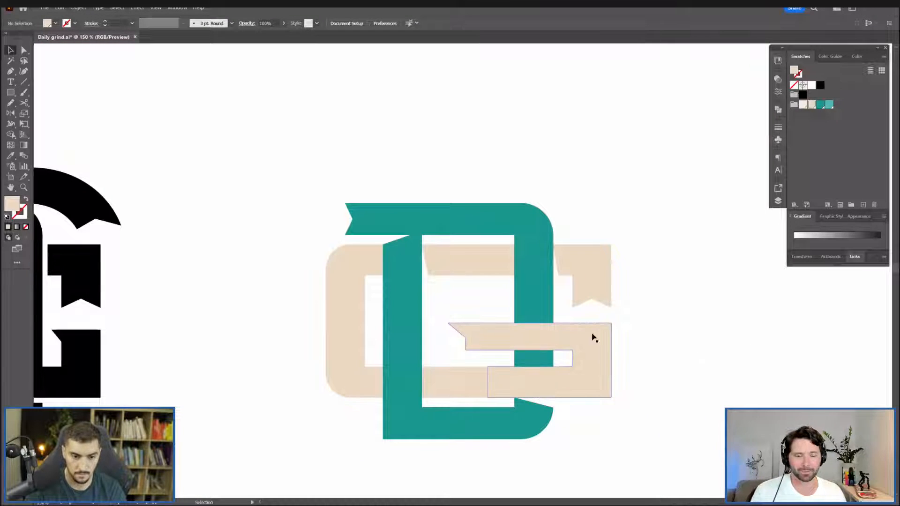
scroll(671, 323, down, 1)
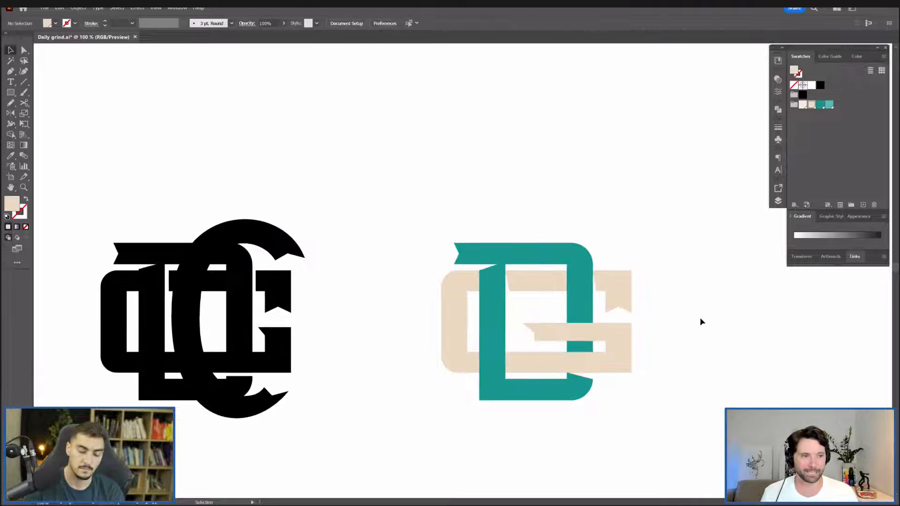
Close the wedge gap below the G's lower bar by raising the D's outer corner to the bar's edge.
scroll(622, 385, up, 3)
key(a)
drag(534, 366, 535, 349)
click(609, 366)
scroll(617, 364, down, 2)
drag(707, 344, 699, 351)
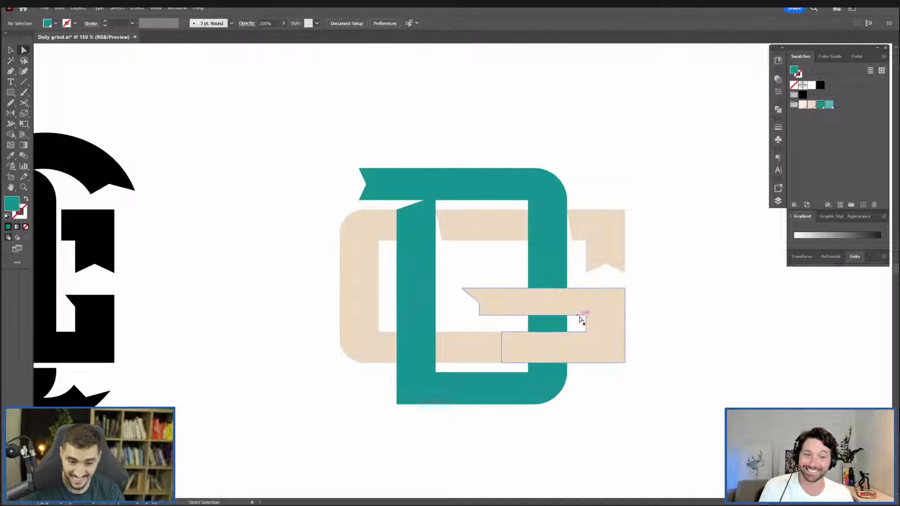
Split the crossbar from the G's right vertical at the vertical's inner edge, using a thin rectangle and Shape Builder.
click(584, 315)
scroll(633, 296, up, 2)
key(m)
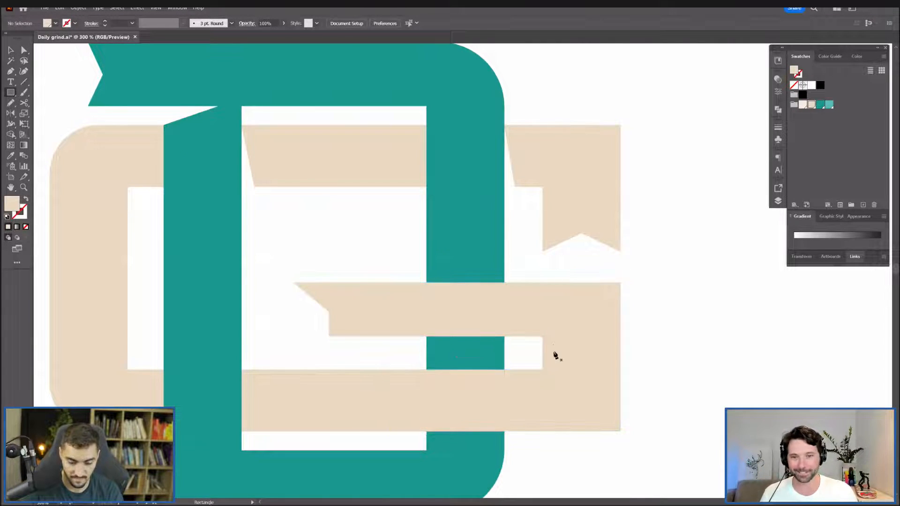
mouse_move(545, 358)
mouse_down()
mouse_move(549, 291)
mouse_move(540, 266)
mouse_up()
key(v)
click(533, 301)
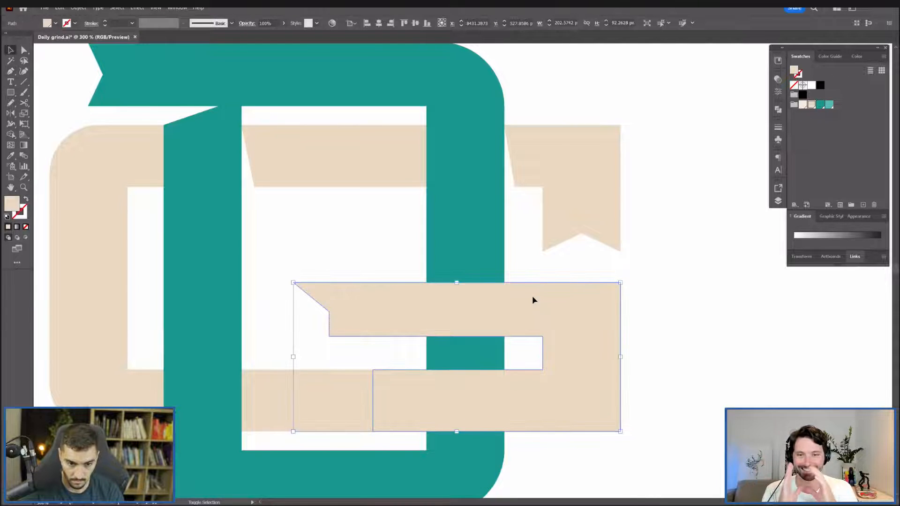
shift+click(542, 280)
key(shift+m)
click(530, 302)
key(a)
click(560, 274)
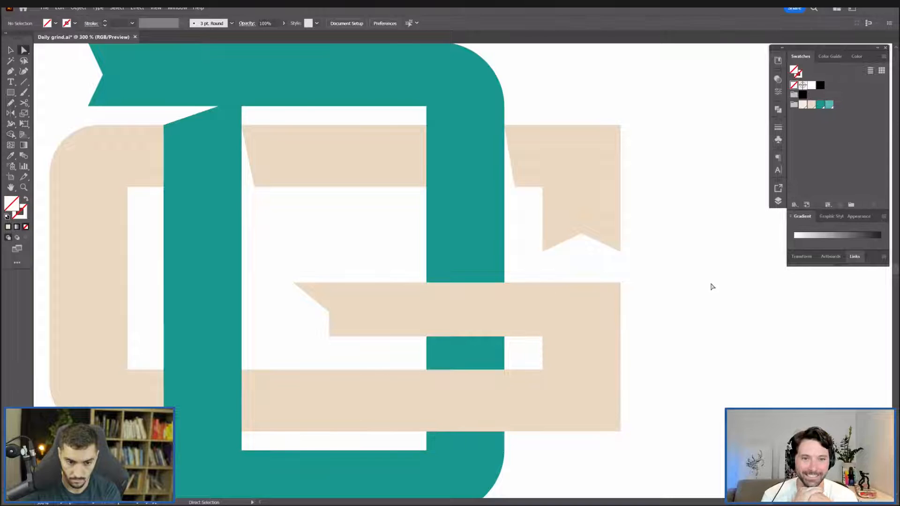
Fill all beige G pieces with black and the teal D with the light beige swatch.
key(ctrl+1)
click(673, 255)
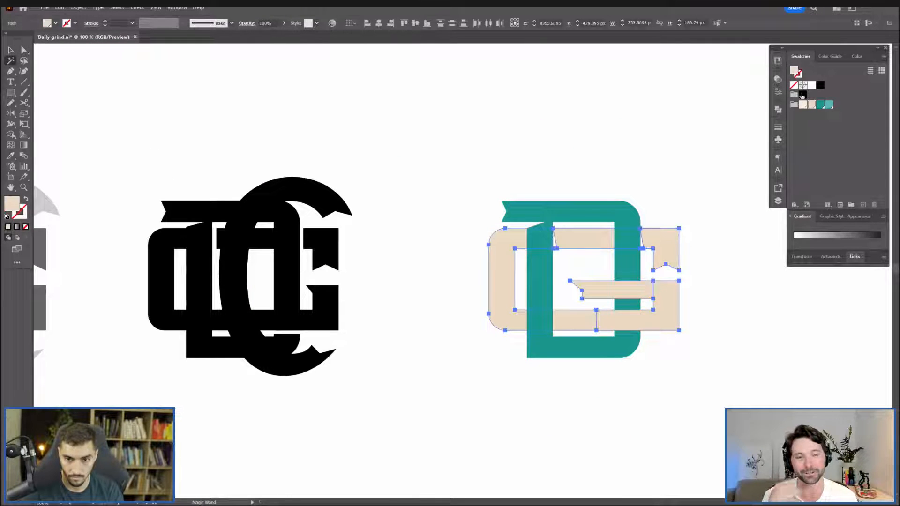
click(802, 95)
click(662, 127)
click(605, 214)
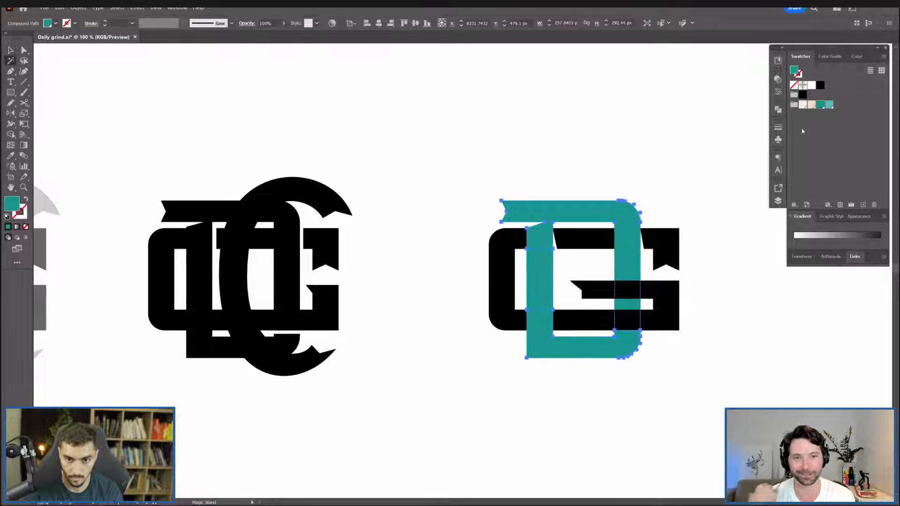
click(808, 106)
Try recolouring all black shapes with a lighter shade from the Color Guide.
click(676, 240)
click(837, 57)
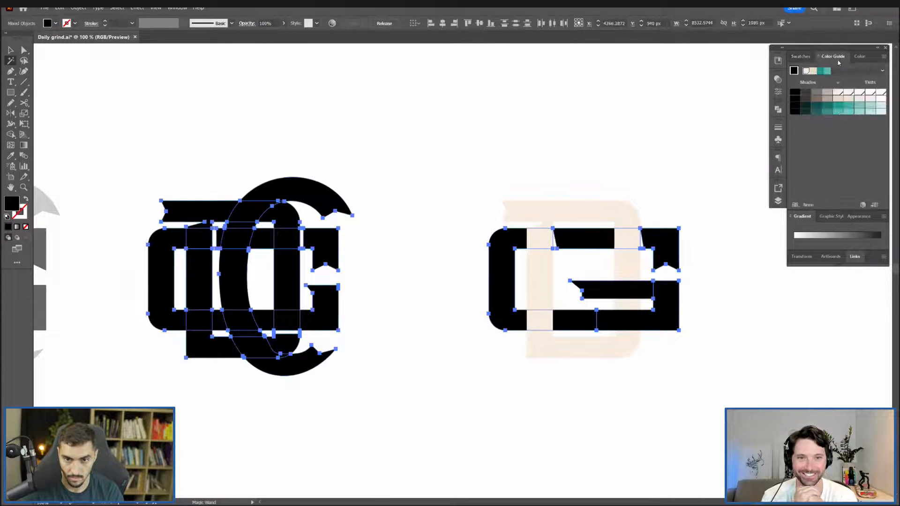
click(818, 91)
key(v)
click(701, 206)
key(ctrl+z)
Recolour only the G pieces of the colour version with the dark charcoal shade from the Color Guide.
key(a)
click(675, 238)
shift+click(609, 243)
shift+click(508, 252)
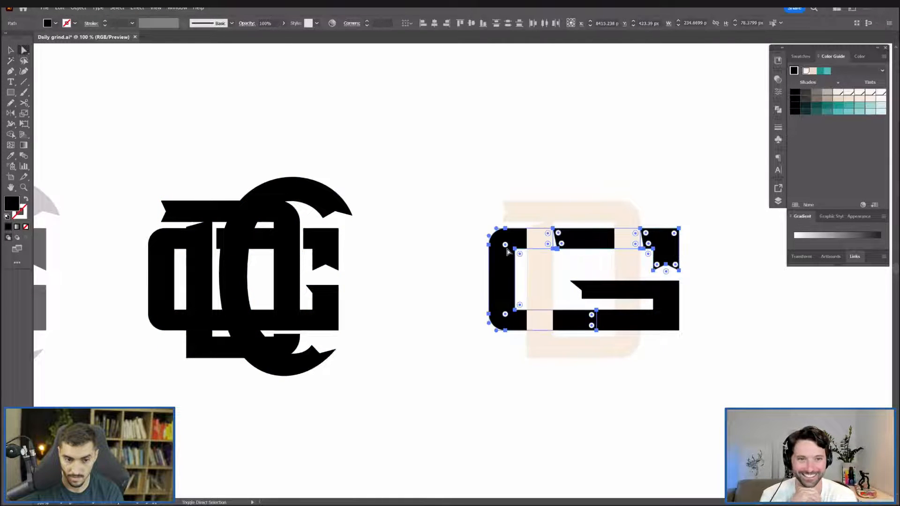
click(806, 94)
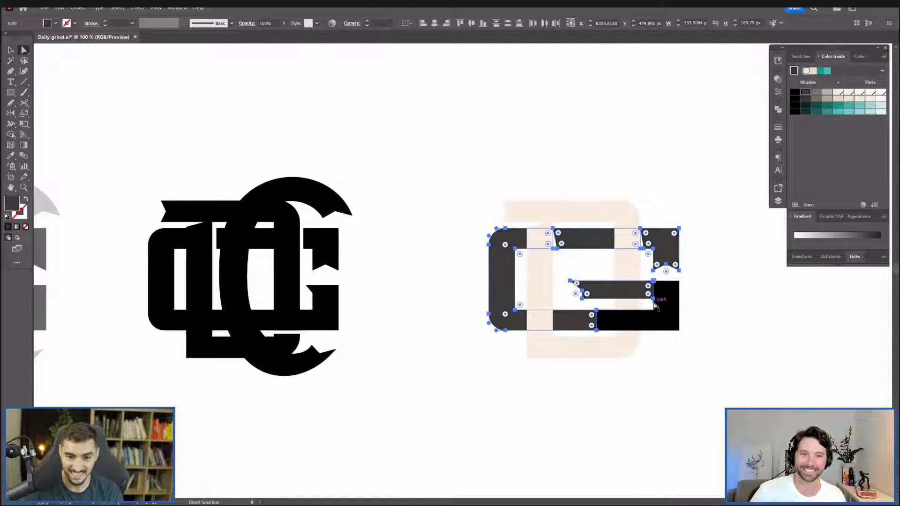
click(668, 307)
key(i)
click(667, 249)
Hide the toolbars and panels to view the recoloured monogram on a clear canvas.
key(v)
drag(706, 129, 589, 154)
key(Tab)
scroll(616, 177, up, 2)
click(698, 125)
scroll(653, 148, down, 2)
Duplicate the charcoal and light beige monogram, placing the copy to its right.
drag(586, 157, 393, 324)
scroll(398, 289, down, 2)
drag(397, 287, 578, 287)
click(669, 199)
scroll(685, 288, up, 2)
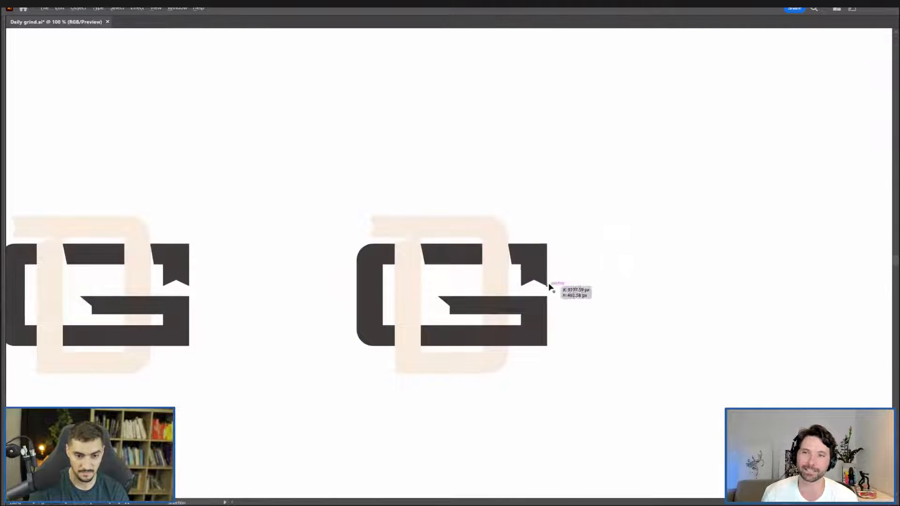
scroll(552, 286, up, 2)
drag(197, 410, 132, 441)
mouse_move(511, 292)
mouse_down()
mouse_move(484, 300)
mouse_move(497, 289)
mouse_up()
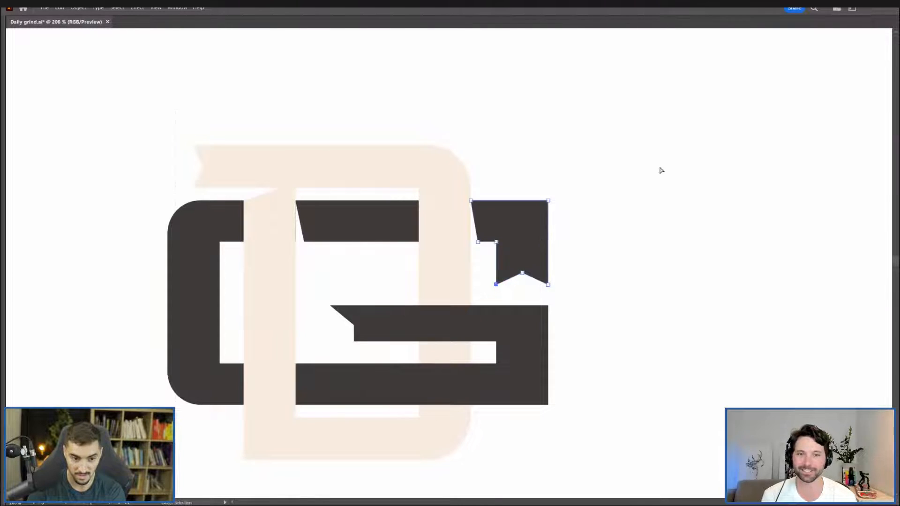
On the copy, extend the wedge gap under the D's top bar by moving its inner point to the counter's upper corner.
drag(178, 394, 177, 400)
scroll(288, 251, up, 4)
click(406, 295)
click(295, 195)
drag(345, 253, 415, 332)
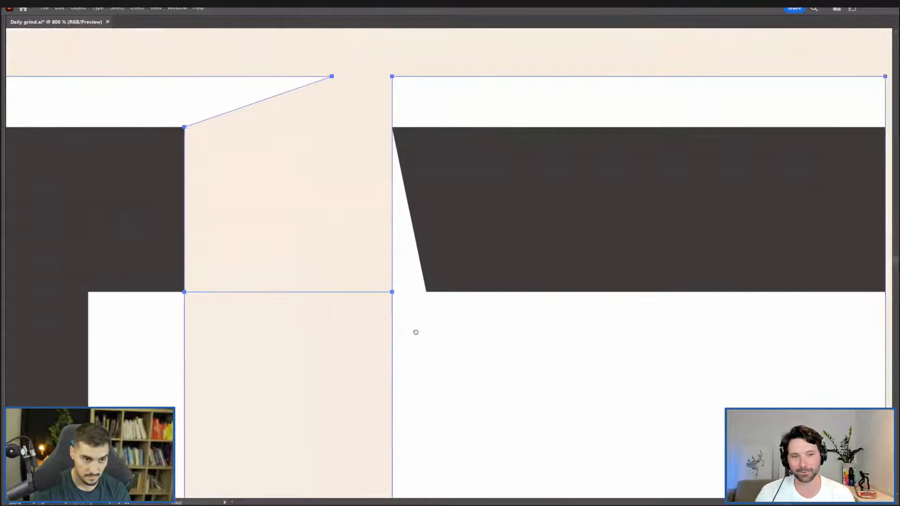
scroll(441, 339, down, 3)
scroll(531, 127, down, 2)
scroll(492, 141, up, 2)
click(415, 192)
drag(415, 192, 438, 192)
click(496, 99)
scroll(497, 99, down, 3)
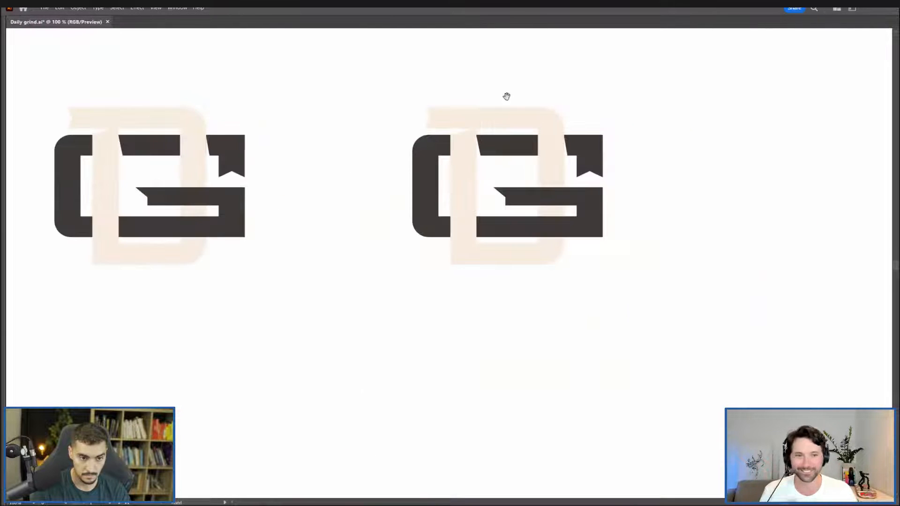
Shorten the pointed spur of the G's crossbar on the charcoal and light beige copy.
drag(506, 95, 504, 118)
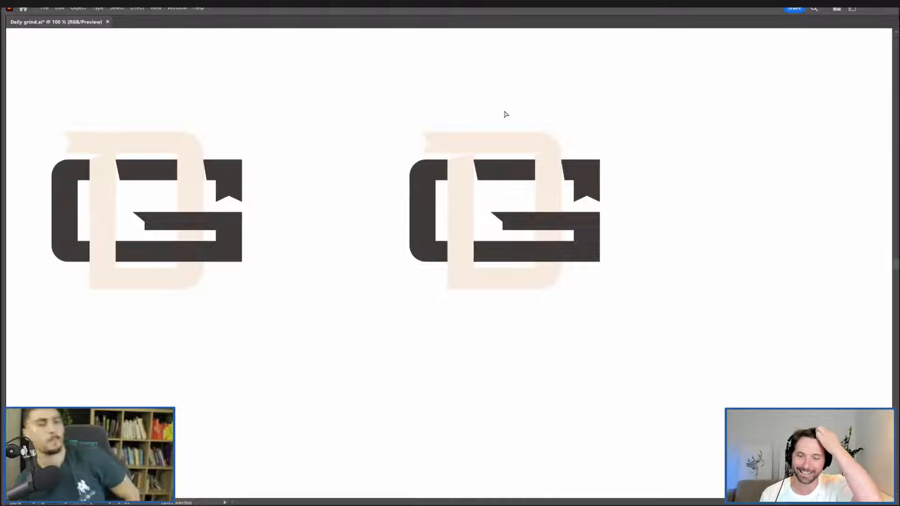
scroll(525, 235, up, 5)
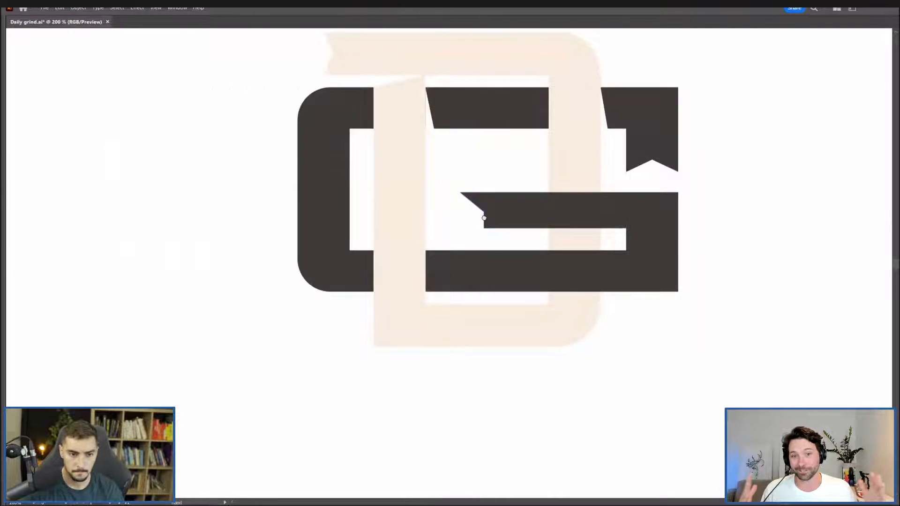
key(ctrl+z)
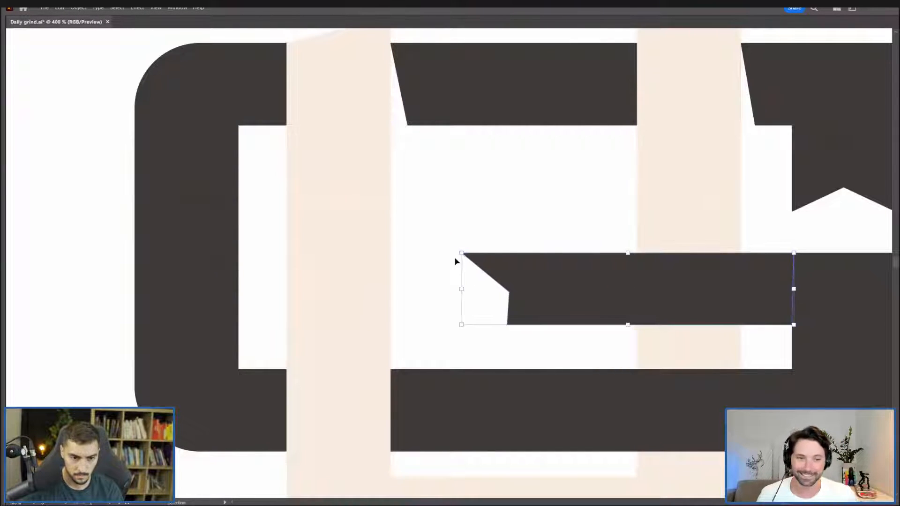
drag(479, 236, 438, 283)
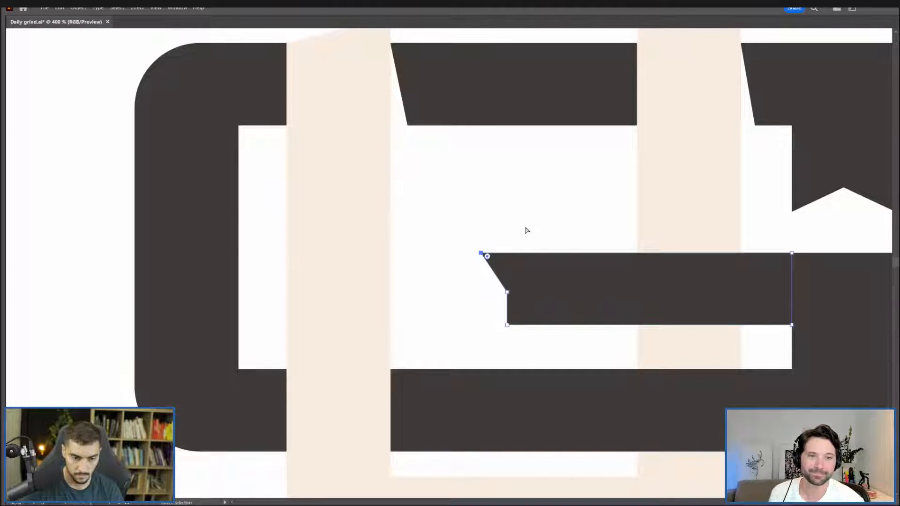
drag(473, 321, 422, 324)
drag(513, 197, 505, 232)
Thicken the copy's G crossbar to match the G's top bar, using the top bar as reference, and return it to its place.
drag(569, 329, 592, 120)
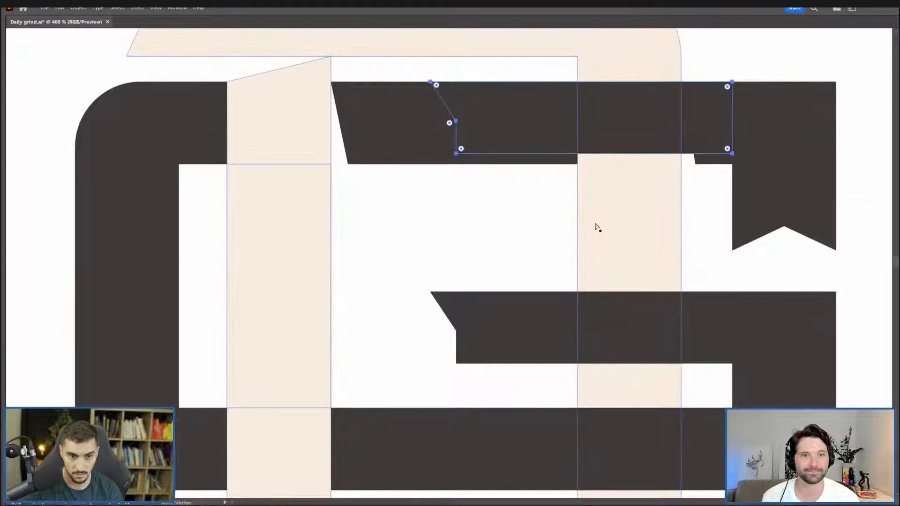
key(ctrl+z)
drag(582, 364, 583, 373)
drag(586, 337, 589, 126)
scroll(603, 74, up, 2)
drag(557, 93, 557, 91)
scroll(560, 152, down, 1)
drag(570, 147, 614, 365)
drag(614, 358, 606, 325)
scroll(802, 257, down, 2)
scroll(811, 236, down, 2)
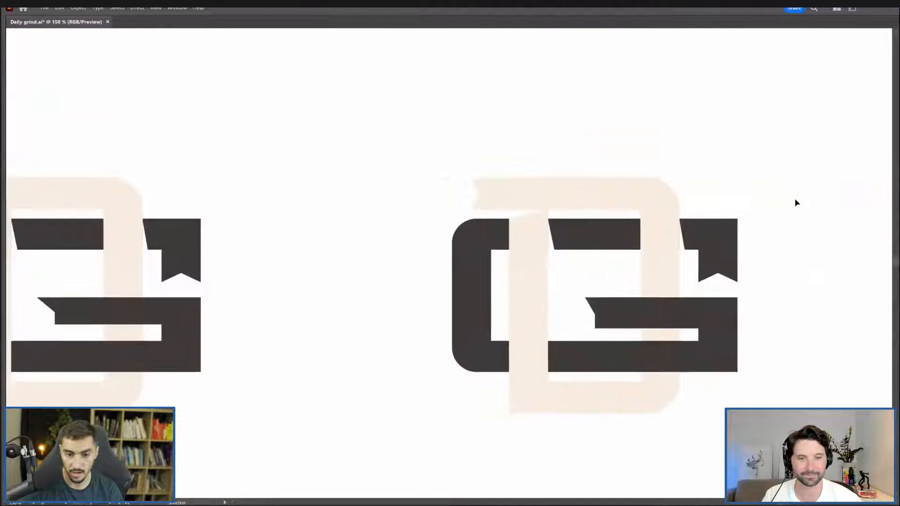
Raise the inner corner of the spur on the copy's G crossbar slightly.
scroll(581, 313, up, 3)
key(a)
drag(620, 317, 620, 313)
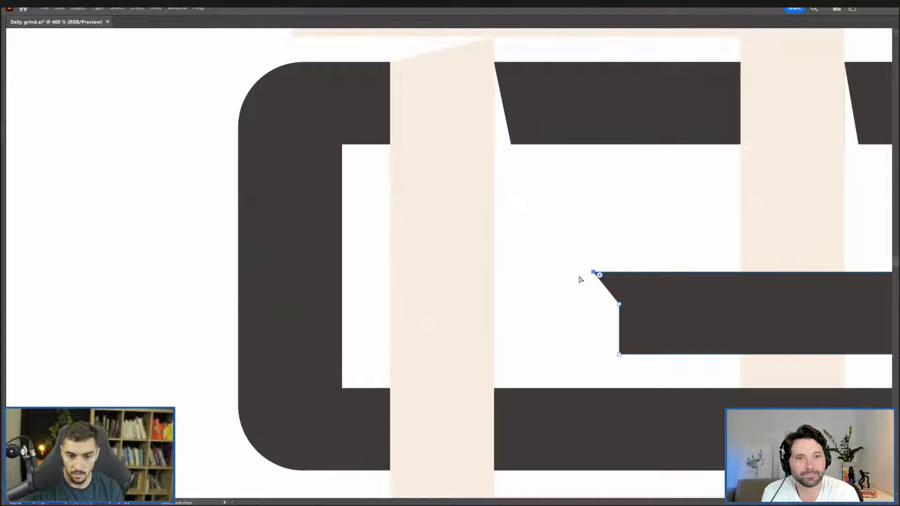
scroll(580, 280, down, 3)
key(v)
click(749, 171)
scroll(749, 172, down, 1)
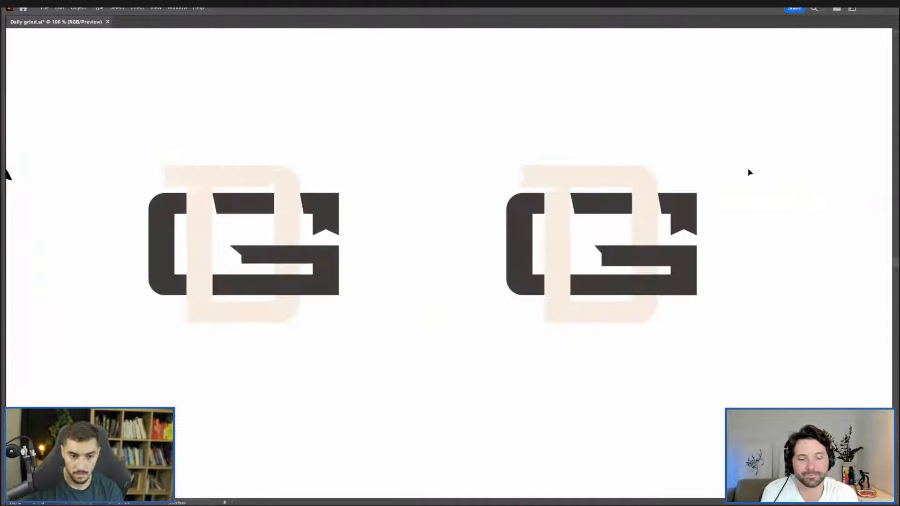
Reshape the crossbar's free end into a symmetric swallowtail notch with its inner point centred on the bar's height.
key(a)
scroll(622, 281, up, 3)
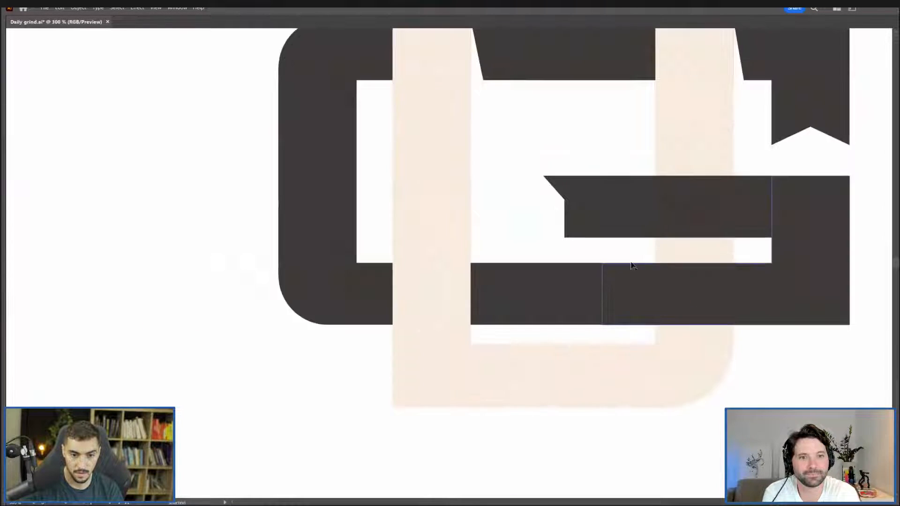
drag(633, 265, 609, 302)
click(539, 234)
mouse_move(538, 247)
mouse_down()
mouse_move(520, 273)
mouse_move(549, 248)
mouse_up()
scroll(535, 241, up, 3)
click(548, 257)
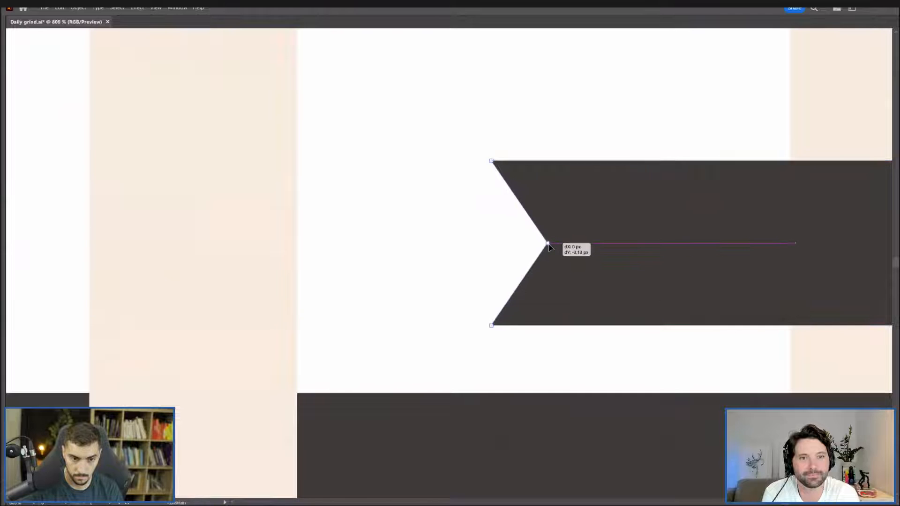
drag(550, 245, 548, 243)
scroll(613, 135, down, 2)
drag(620, 122, 514, 183)
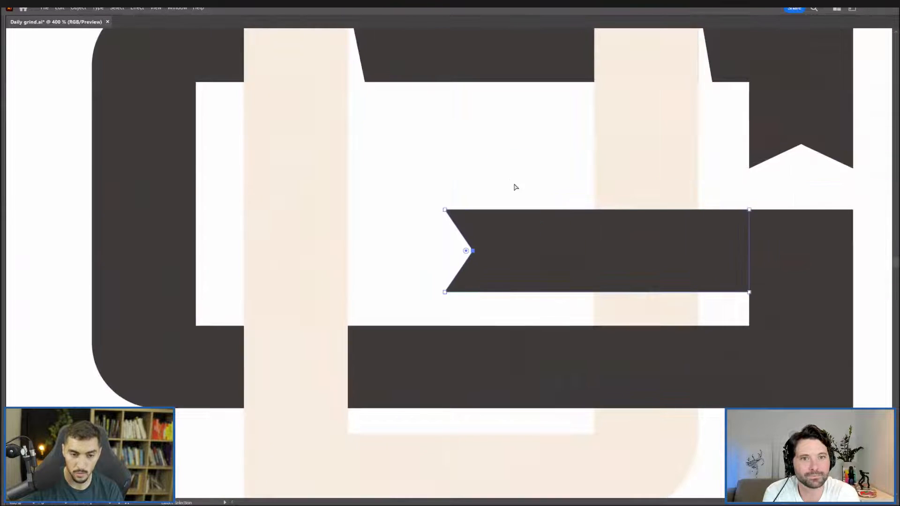
click(514, 184)
scroll(514, 185, down, 2)
drag(715, 142, 692, 202)
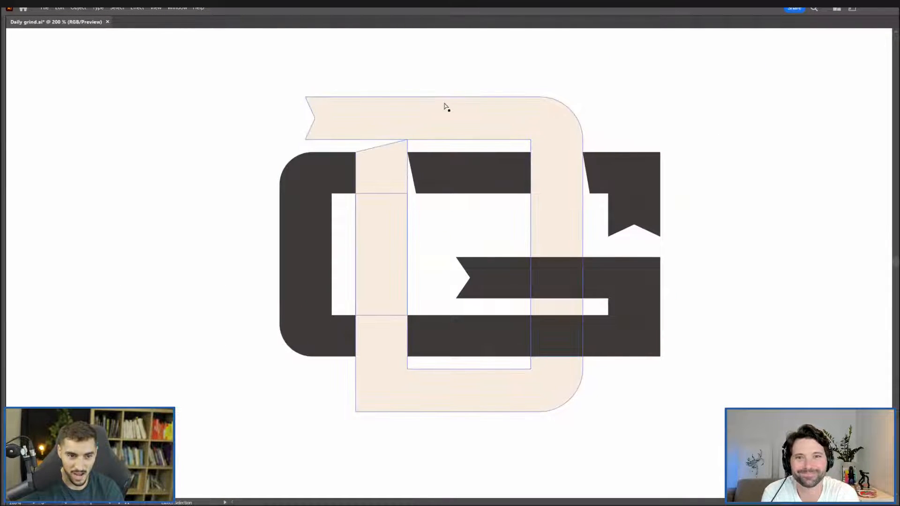
Fill the copy's D with the black swatch and hide the toolbars and panels.
scroll(643, 143, down, 3)
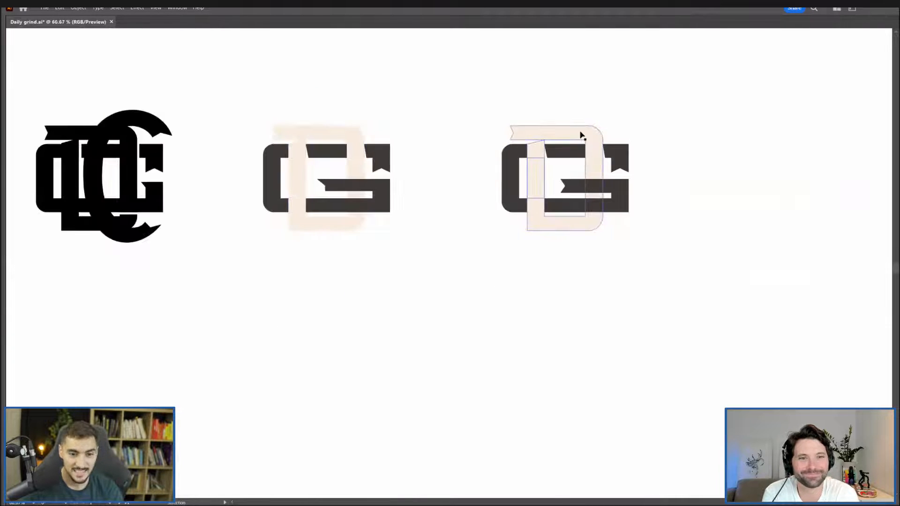
click(593, 132)
key(Tab)
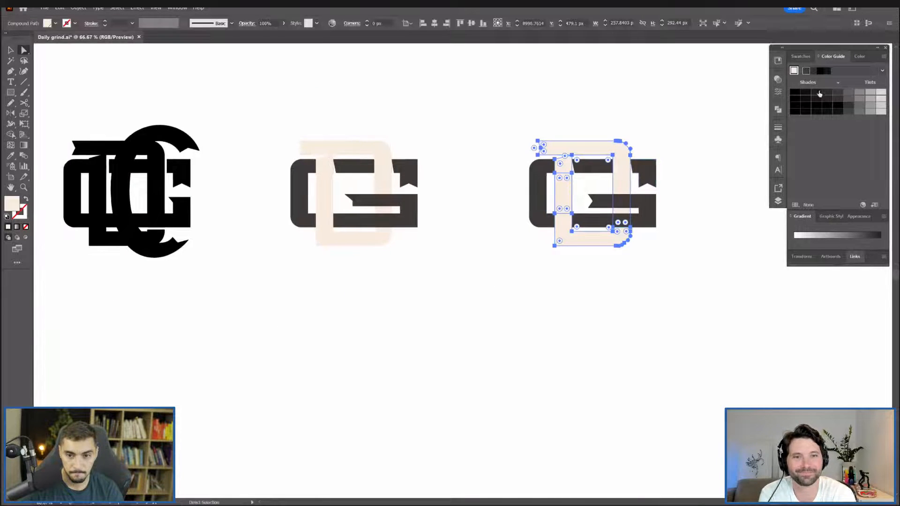
click(801, 57)
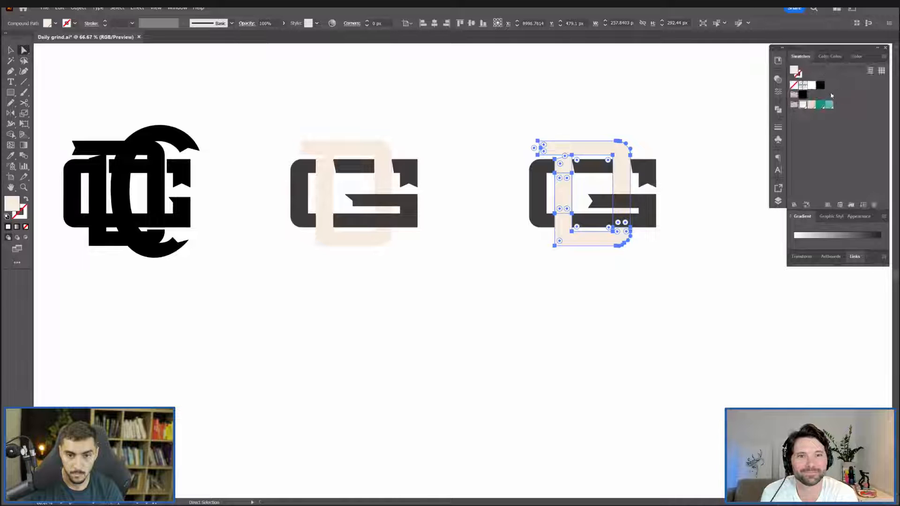
click(820, 86)
key(v)
click(676, 116)
scroll(676, 115, up, 3)
drag(647, 193, 677, 207)
key(Tab)
scroll(629, 155, down, 1)
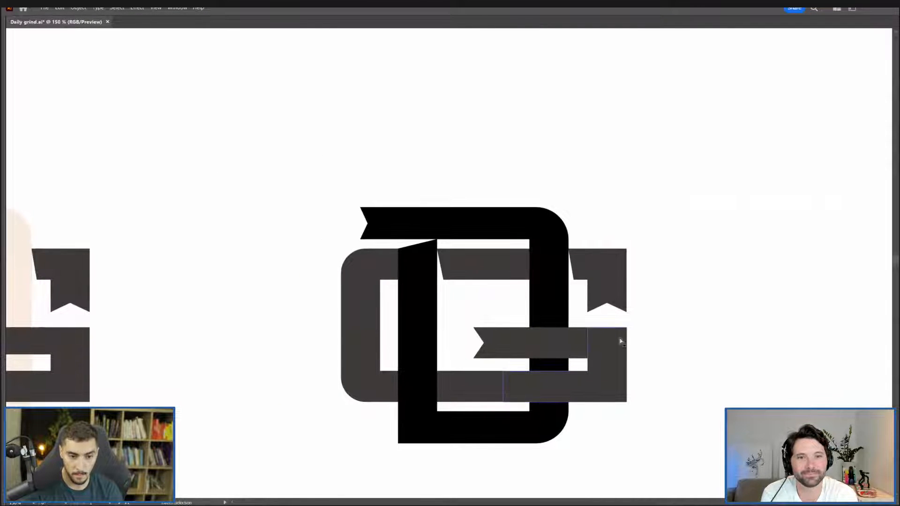
Lengthen the G's upper arm slightly by moving its notched end down.
scroll(638, 333, up, 2)
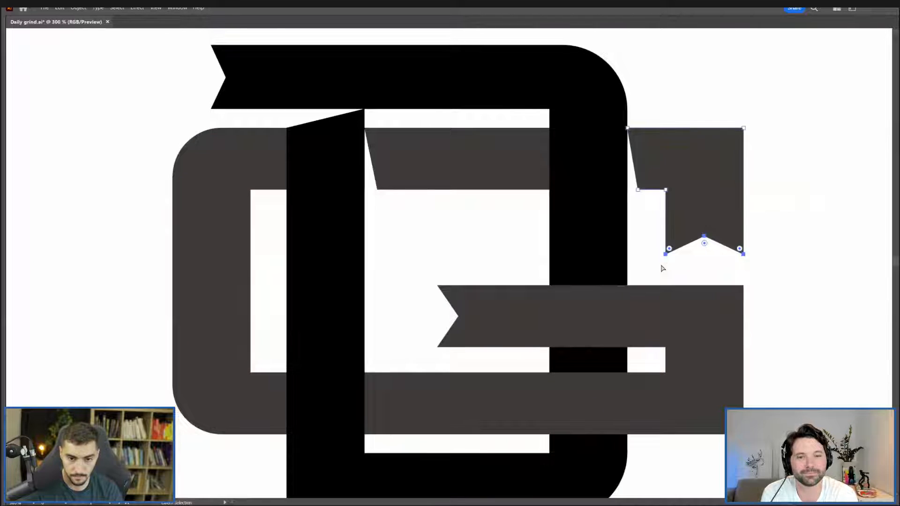
scroll(816, 148, down, 2)
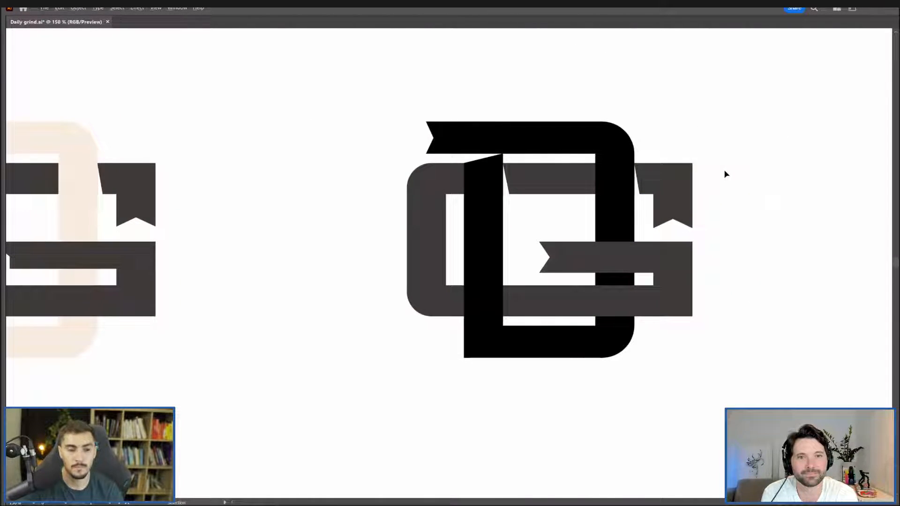
scroll(528, 257, down, 1)
scroll(526, 254, up, 2)
scroll(527, 254, right, 2)
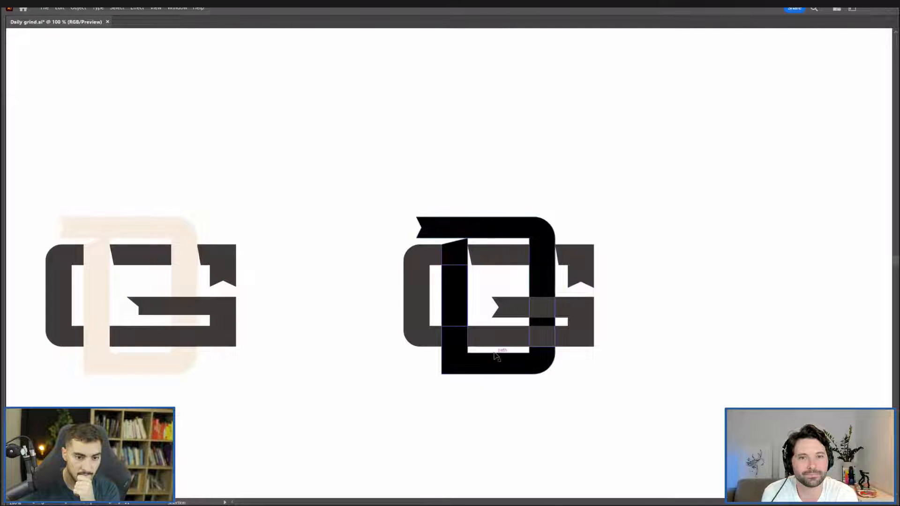
scroll(596, 142, down, 2)
scroll(586, 155, right, 2)
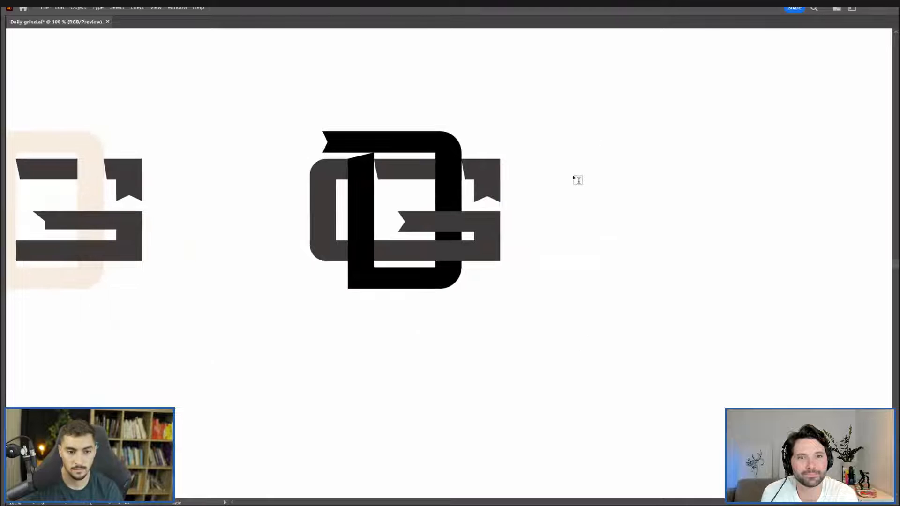
Duplicate the black and charcoal monogram, placing the copy to its right.
drag(371, 195, 611, 195)
key(ctrl+z)
shift+click(407, 220)
drag(374, 193, 674, 196)
drag(861, 96, 500, 143)
drag(460, 181, 506, 174)
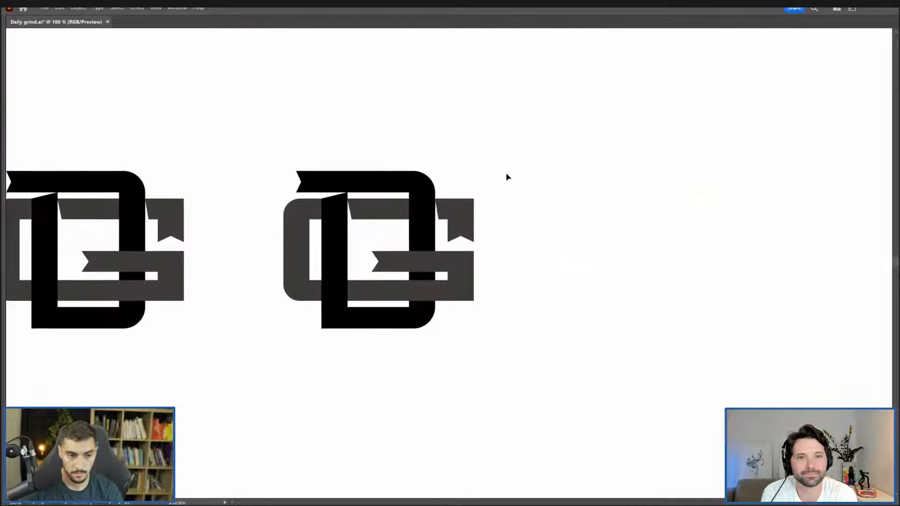
Add the text "CO." beside the new copy and show the toolbars and panels again.
click(521, 176)
text(COP)
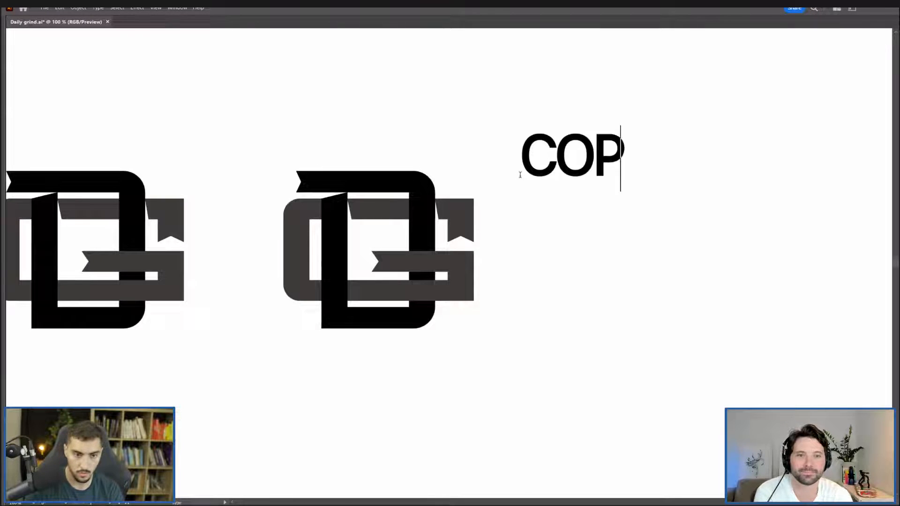
key(BackSpace)
text(.)
key(Escape)
key(Tab)
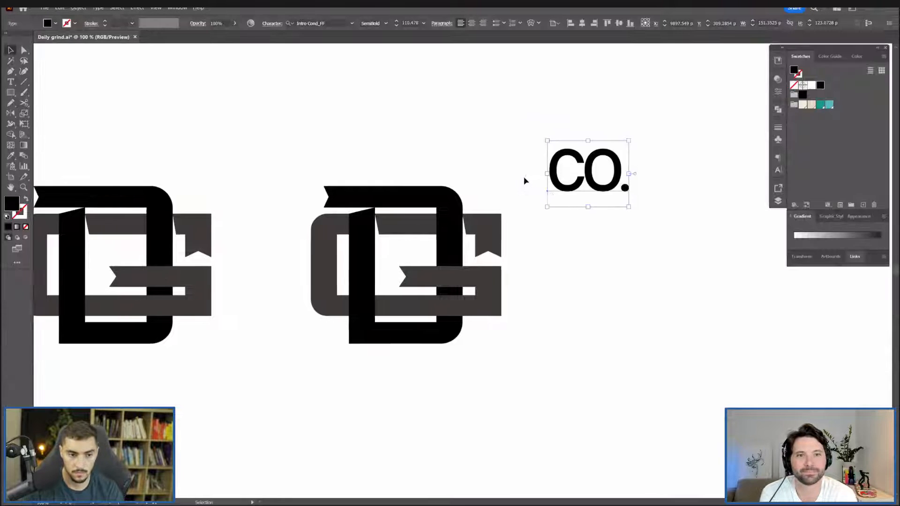
Apply the Oatmeal Stout lettering style of the condensed DGC sample to the "CO." text.
key(ctrl+minus)
key(ctrl+minus)
key(ctrl+minus)
key(ctrl+minus)
drag(491, 161, 624, 175)
key(i)
drag(106, 174, 707, 196)
scroll(391, 221, up, 3)
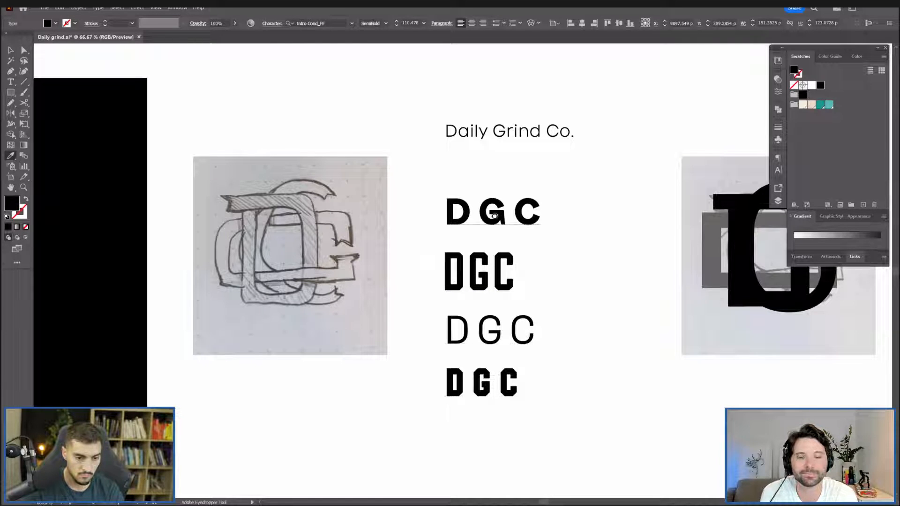
key(v)
click(491, 267)
drag(520, 266, 284, 244)
scroll(284, 244, down, 2)
drag(464, 257, 155, 245)
scroll(155, 246, down, 2)
scroll(744, 226, up, 3)
drag(736, 221, 647, 233)
scroll(641, 232, up, 3)
Widen the letter spacing of the "CO." text.
click(543, 232)
key(alt+Right)
key(alt+Right)
key(alt+Right)
key(alt+Right)
key(alt+Right)
key(alt+Right)
key(alt+Right)
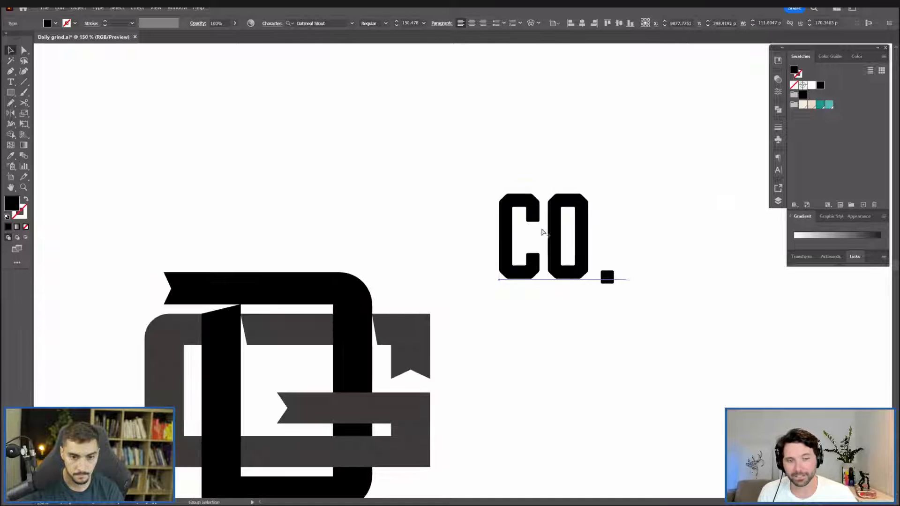
Reduce the font size of the "CO." text in small increments.
key(ctrl+shift+comma)
key(ctrl+shift+comma)
key(ctrl+shift+comma)
key(ctrl+shift+comma)
key(ctrl+shift+comma)
key(ctrl+shift+comma)
key(ctrl+shift+comma)
key(ctrl+shift+comma)
key(ctrl+shift+comma)
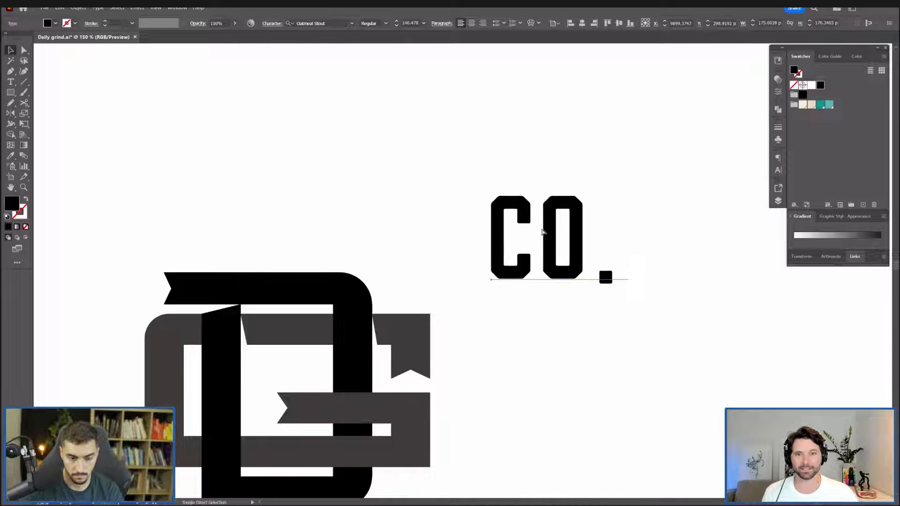
Tighten the letter spacing of "CO." and convert the text to outlines.
key(alt+Left)
key(alt+Left)
key(alt+Left)
key(ctrl+shift+o)
click(501, 202)
scroll(501, 203, up, 2)
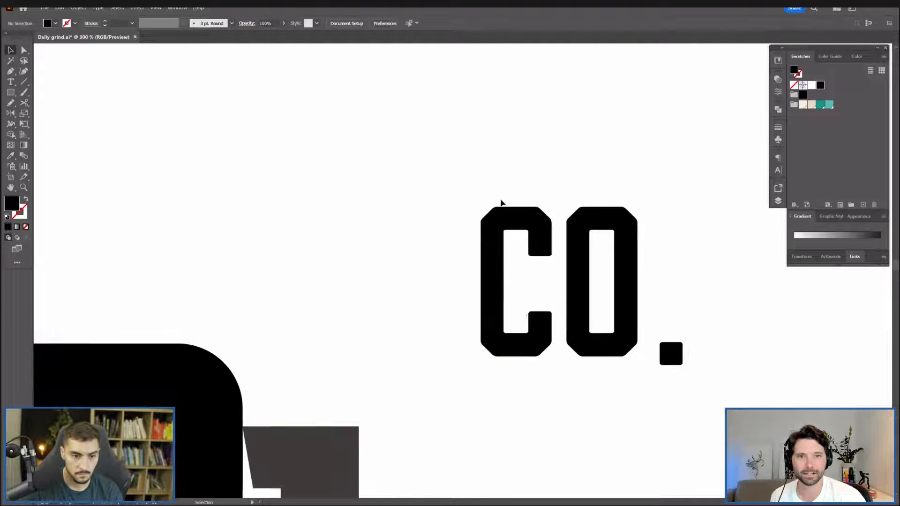
Try deleting the anchor points at the upper-left corner of the outlined C.
drag(478, 217, 486, 233)
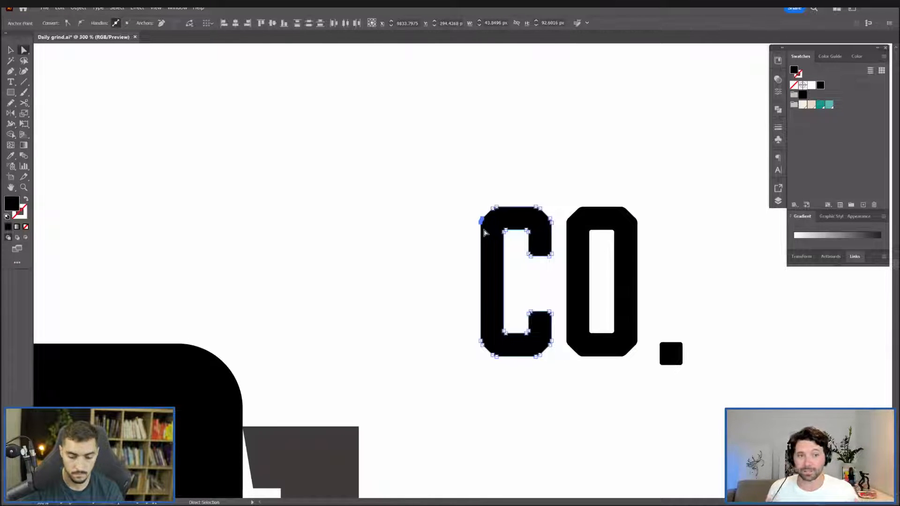
key(Delete)
key(ctrl+z)
click(554, 178)
Scale the outlined "CO." down and place it above the G's upper arm, aligned with the G's outer edge.
scroll(554, 178, down, 3)
key(v)
click(580, 197)
drag(596, 187, 492, 234)
click(581, 205)
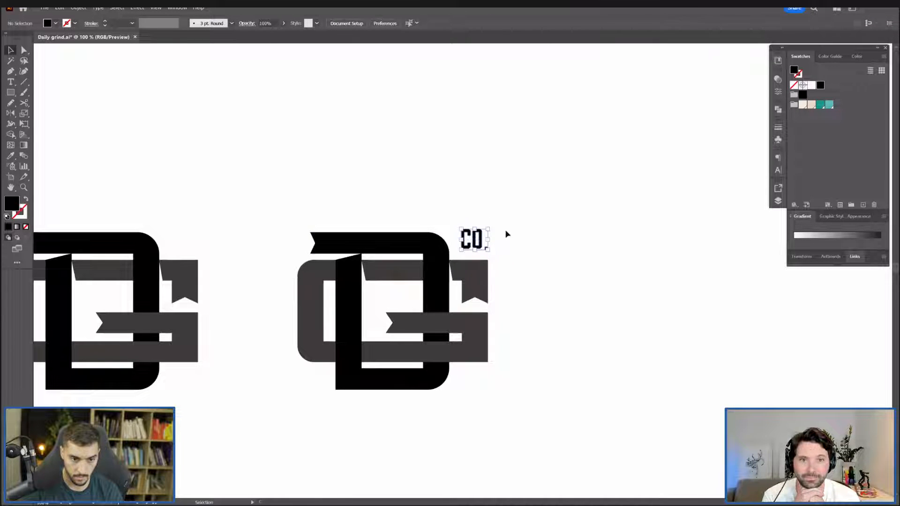
click(506, 235)
Duplicate the monogram with its "CO." and place the copy directly below.
scroll(539, 224, down, 2)
drag(553, 219, 519, 201)
scroll(444, 188, up, 2)
drag(369, 399, 528, 192)
scroll(548, 312, down, 2)
drag(547, 311, 479, 211)
drag(448, 171, 550, 170)
click(537, 241)
Shorten the lower copy's crossbar and place "CO." inside the D's counter, in line with the crossbar's notched end.
scroll(497, 265, up, 3)
key(a)
drag(400, 287, 399, 319)
key(v)
drag(507, 173, 374, 298)
click(598, 234)
scroll(596, 232, down, 2)
drag(609, 221, 643, 208)
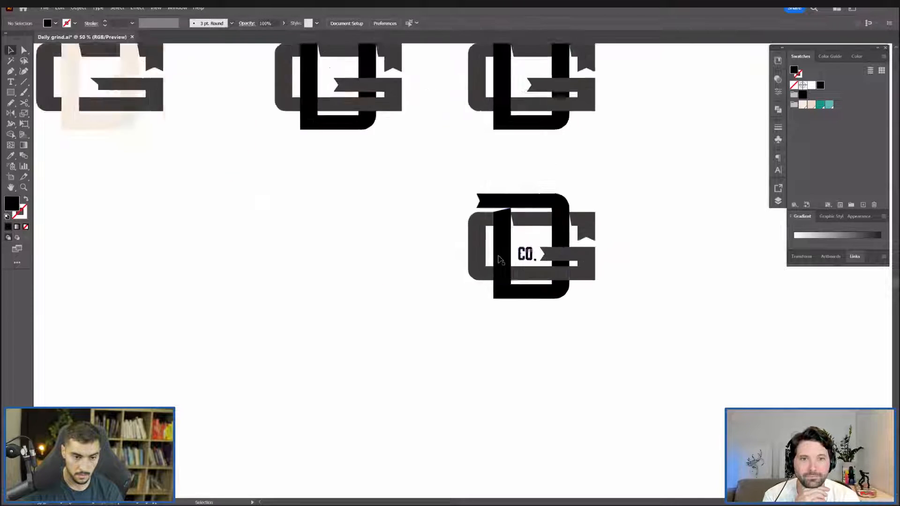
Pull the crossbar's notched end back behind the D's outer stem and send the crossbar to the back.
scroll(500, 256, up, 2)
click(567, 238)
key(a)
click(640, 241)
drag(640, 240, 544, 254)
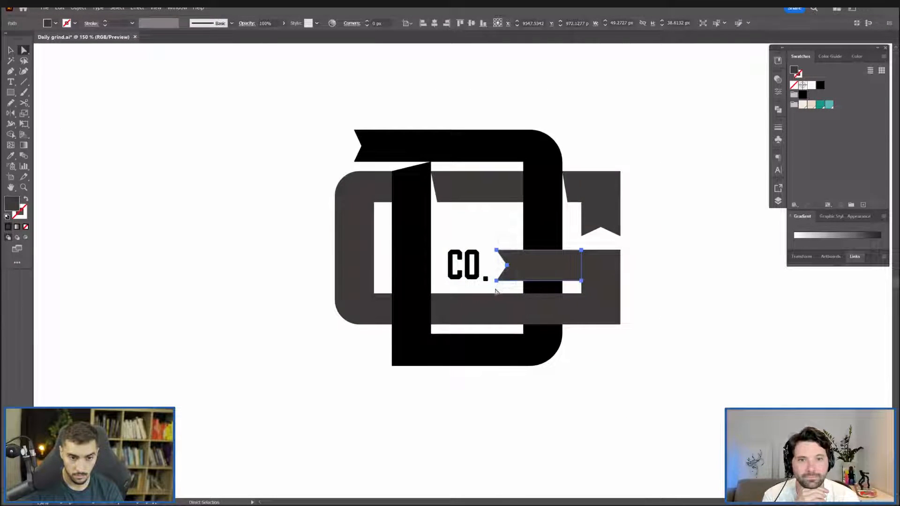
drag(496, 291, 514, 243)
drag(496, 281, 534, 281)
key(ctrl+shift+[)
key(v)
click(643, 257)
Enlarge "CO." and centre it inside the D's counter on the lower copy.
click(485, 265)
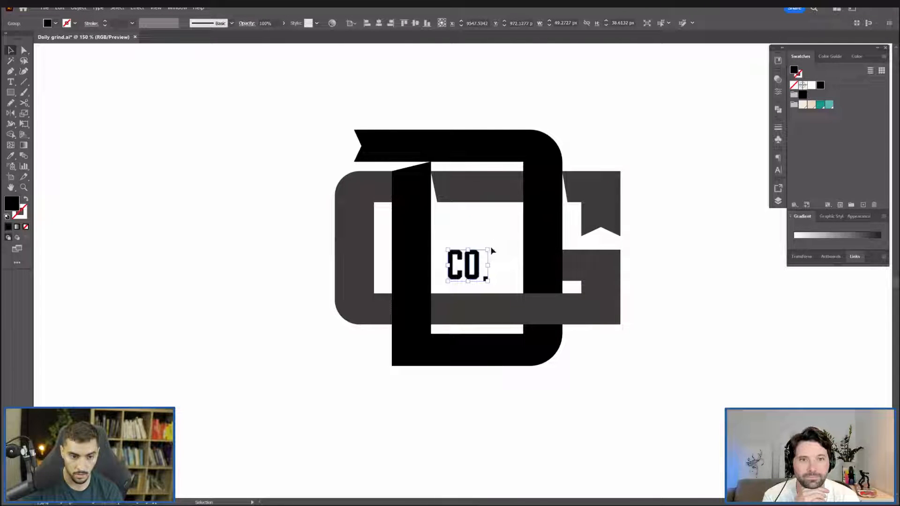
drag(488, 250, 516, 228)
key(a)
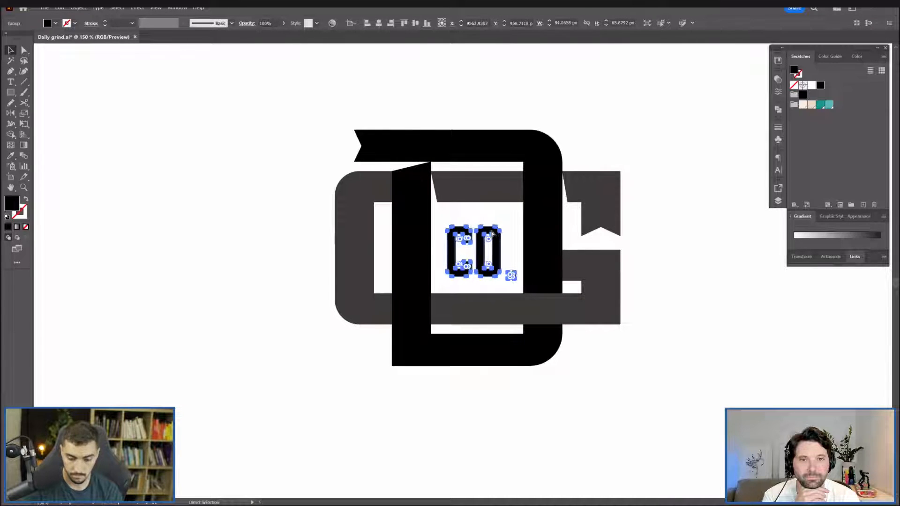
key(v)
key(ctrl+plus)
key(ctrl+plus)
drag(500, 231, 501, 226)
key(ctrl+minus)
key(ctrl+minus)
Compare the new "CO." variation with the earlier monogram versions and sketches.
scroll(595, 195, down, 2)
click(644, 128)
drag(638, 143, 605, 214)
scroll(676, 184, down, 3)
scroll(605, 214, up, 1)
scroll(633, 222, down, 5)
scroll(725, 248, up, 4)
drag(725, 249, 429, 250)
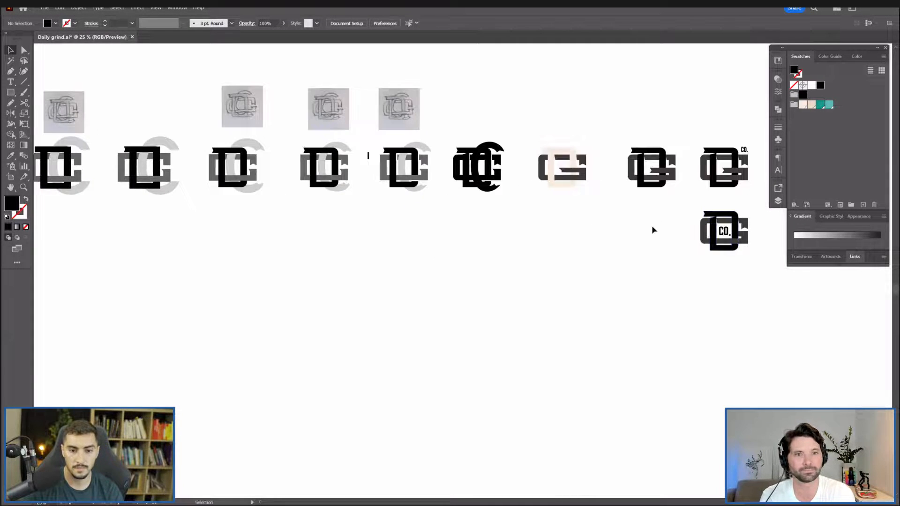
Move the three newest DG monogram variations into their own area below the row of earlier versions.
scroll(650, 229, up, 1)
drag(653, 196, 532, 199)
drag(546, 281, 671, 112)
drag(510, 158, 286, 245)
drag(455, 222, 589, 166)
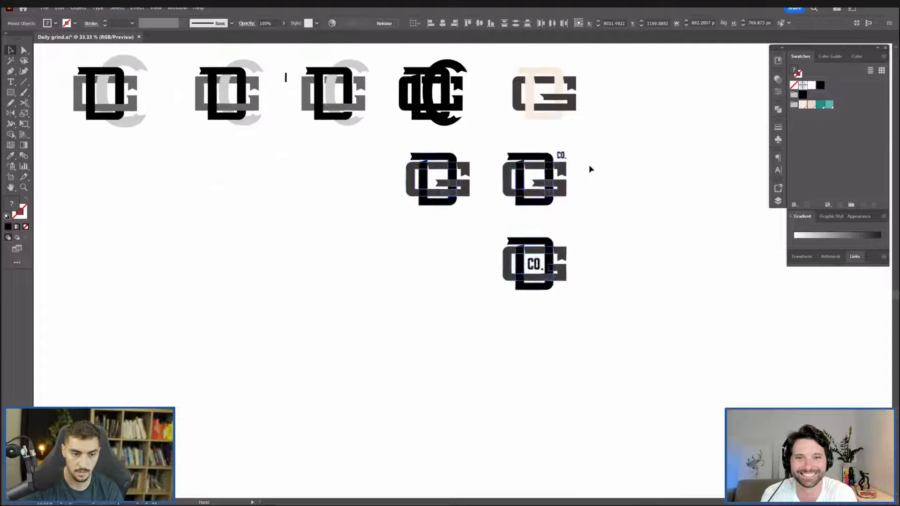
scroll(594, 164, up, 2)
click(617, 182)
Duplicate the monogram with "CO." outside the D's upper corner and place the copy below the centred "CO." variation.
drag(595, 276, 579, 234)
scroll(580, 235, up, 2)
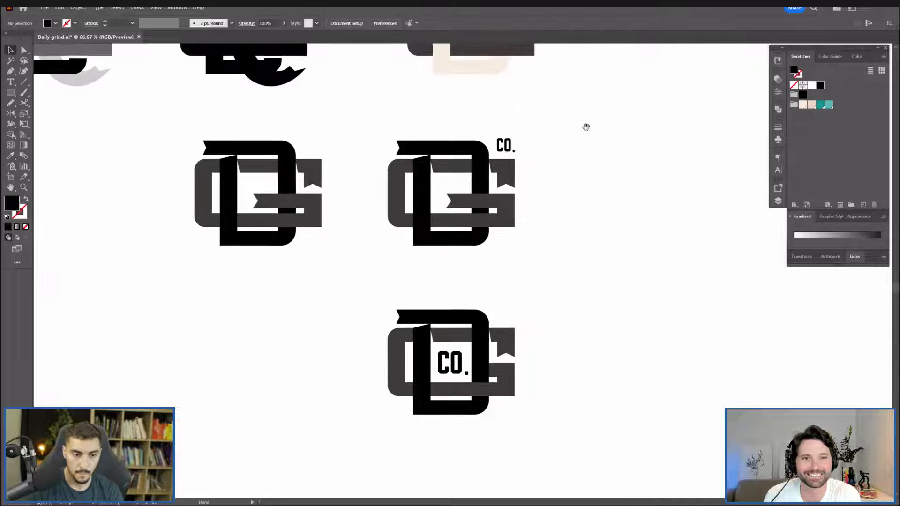
drag(584, 126, 394, 261)
scroll(562, 302, down, 1)
drag(539, 275, 575, 171)
drag(555, 101, 556, 396)
drag(641, 382, 612, 227)
click(567, 200)
scroll(568, 201, up, 2)
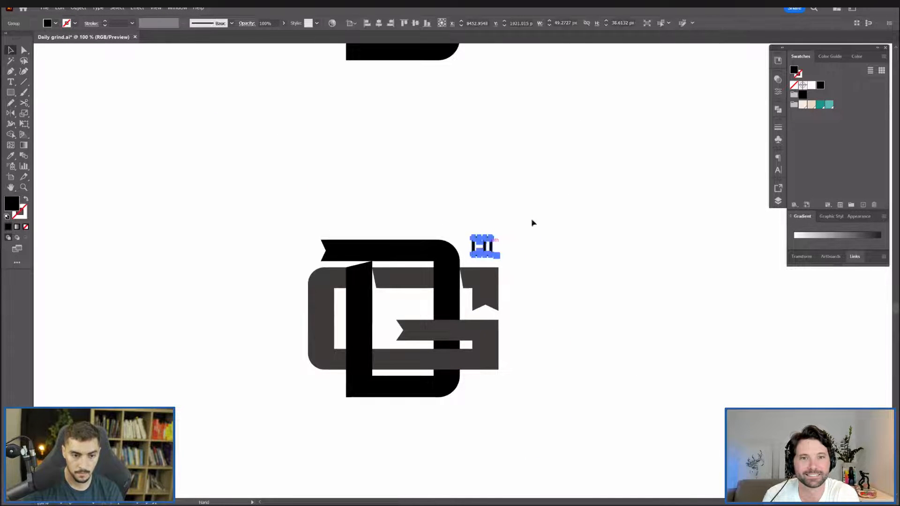
drag(508, 240, 566, 200)
click(514, 193)
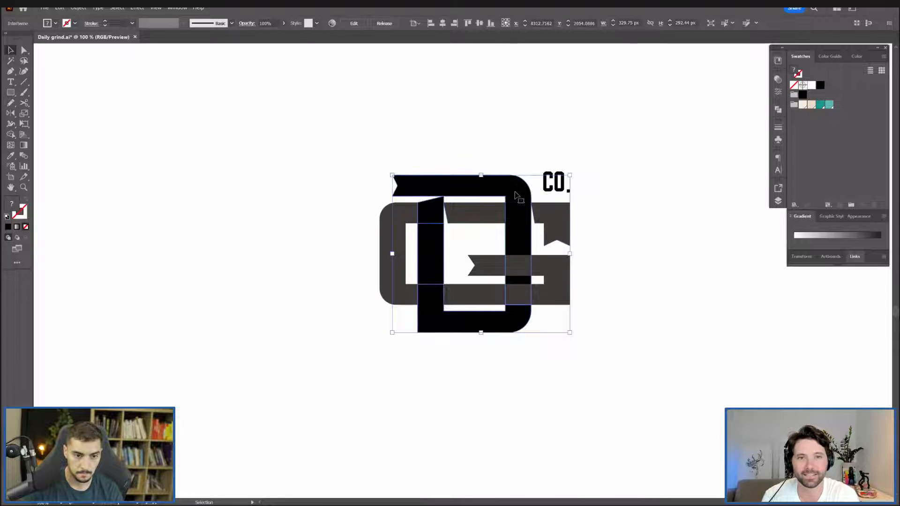
double_click(515, 194)
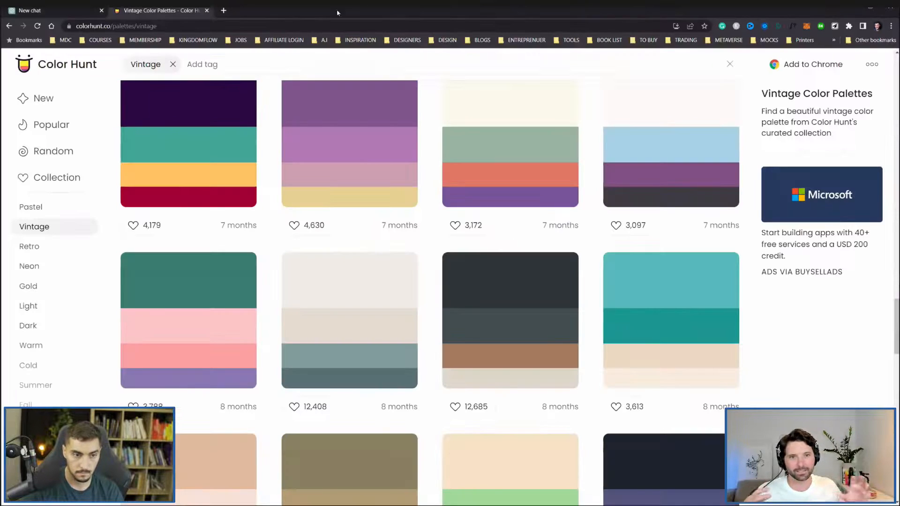
Switch to Color Hunt in the browser and browse the vintage palettes for logo colours.
scroll(365, 155, down, 5)
scroll(365, 155, down, 15)
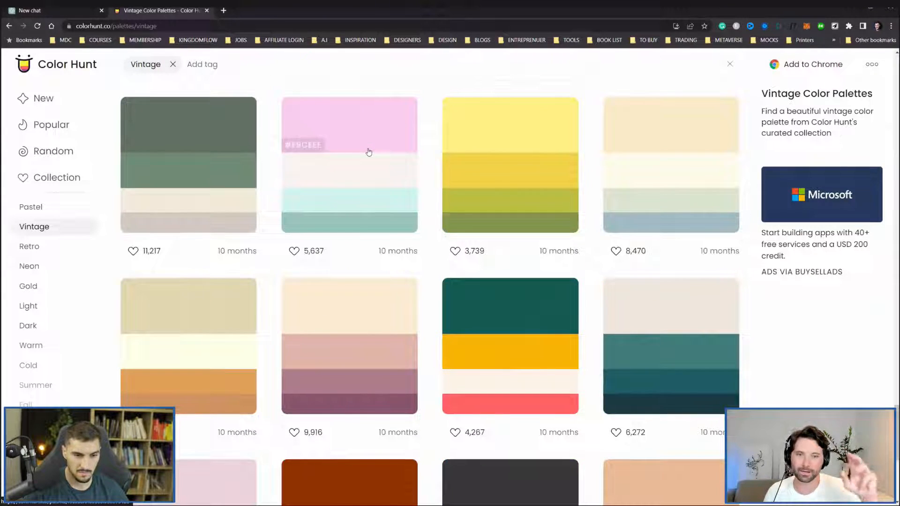
scroll(373, 154, down, 12)
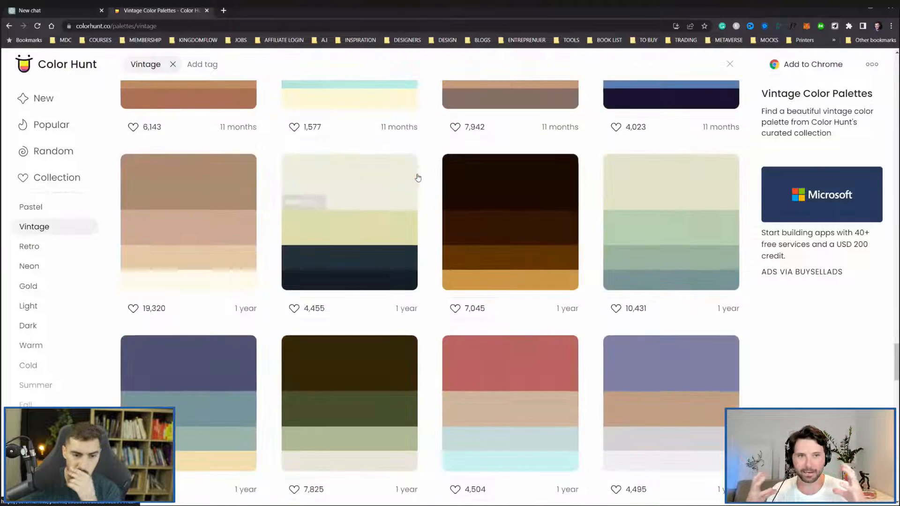
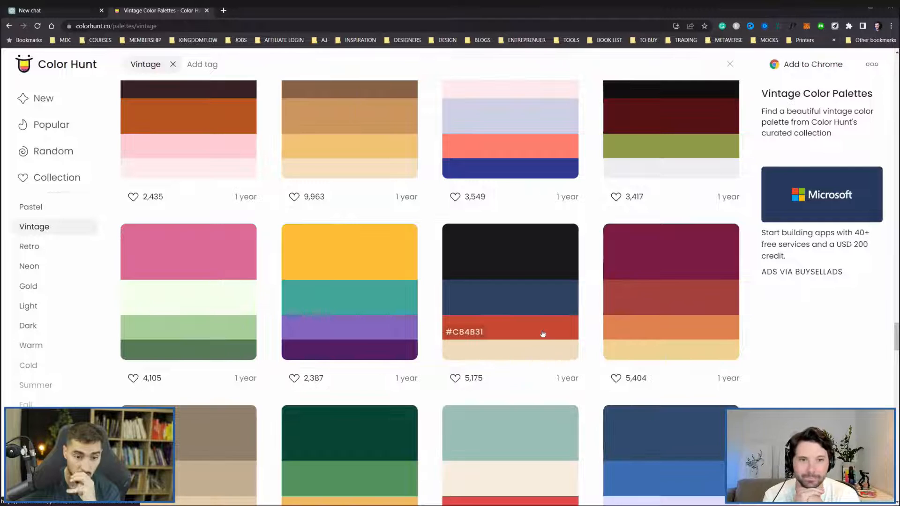
scroll(515, 324, down, 9)
scroll(259, 238, up, 3)
scroll(404, 280, down, 16)
scroll(390, 280, up, 10)
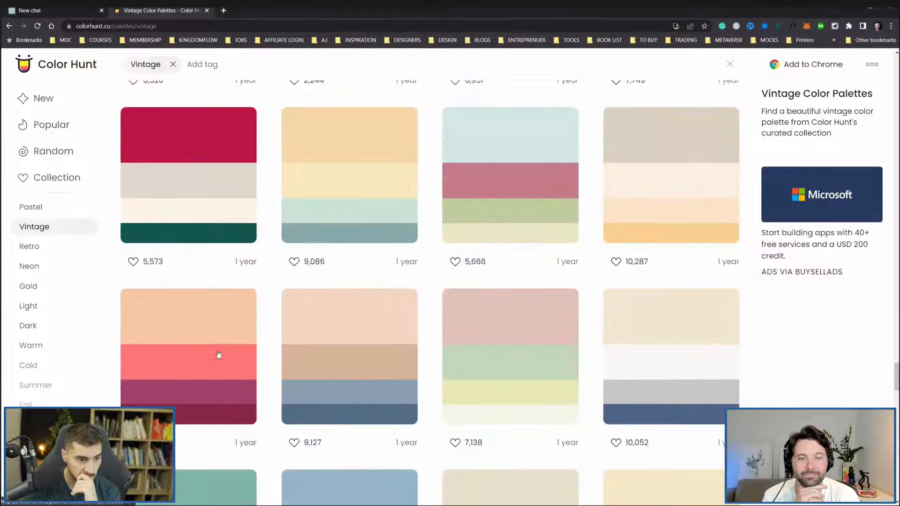
scroll(420, 217, up, 4)
scroll(420, 217, down, 15)
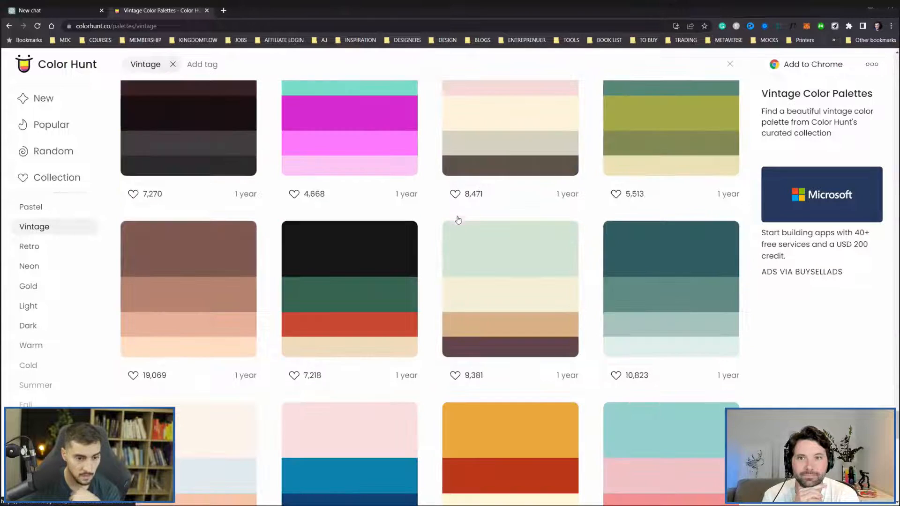
scroll(459, 219, down, 4)
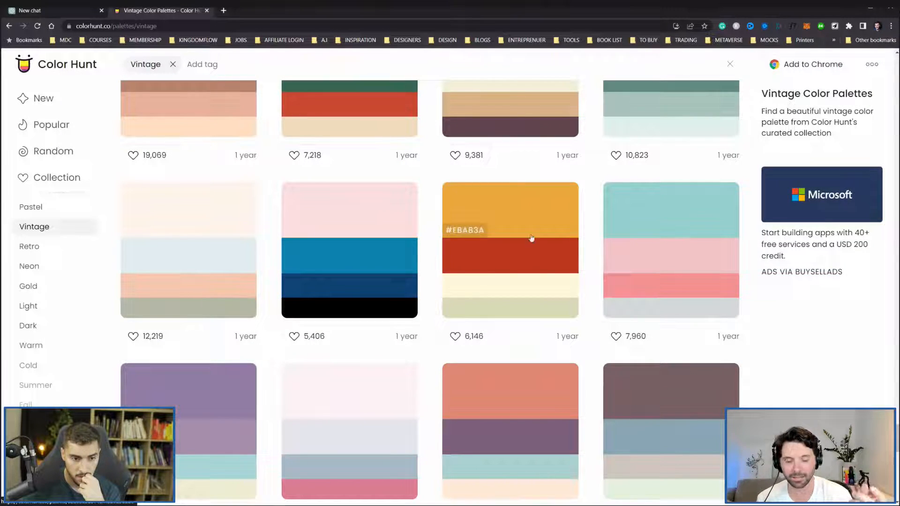
scroll(529, 253, down, 5)
drag(111, 26, 62, 27)
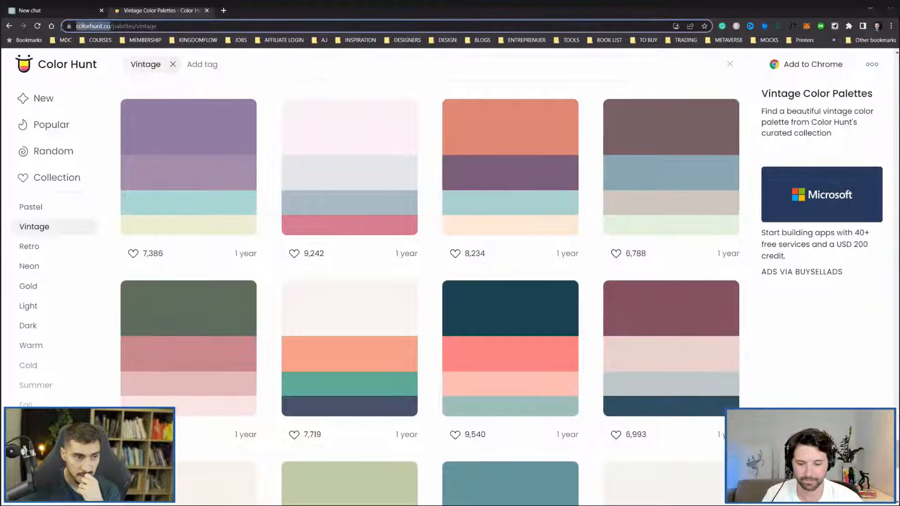
click(801, 354)
scroll(802, 354, down, 4)
scroll(56, 261, down, 5)
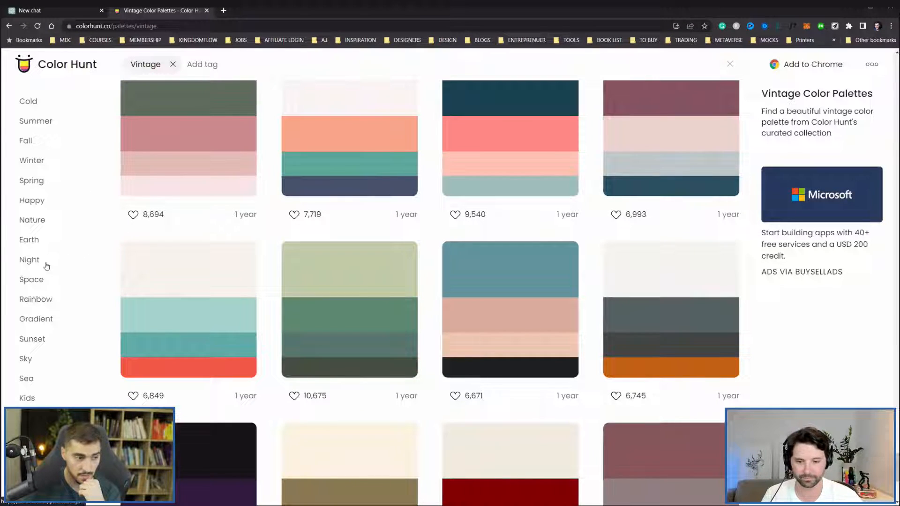
scroll(32, 257, up, 6)
click(33, 234)
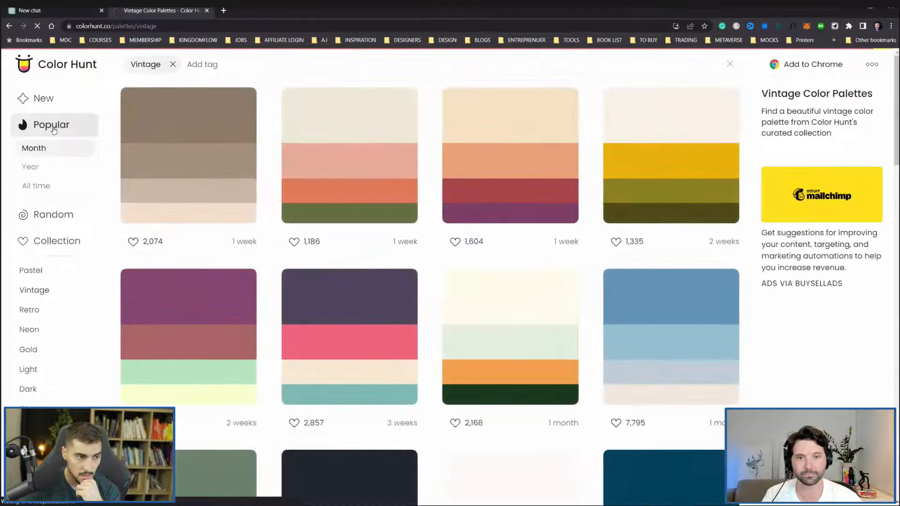
Browse Color Hunt's popular palettes and capture a strip of the cream, pale green, orange and dark green palette.
click(54, 130)
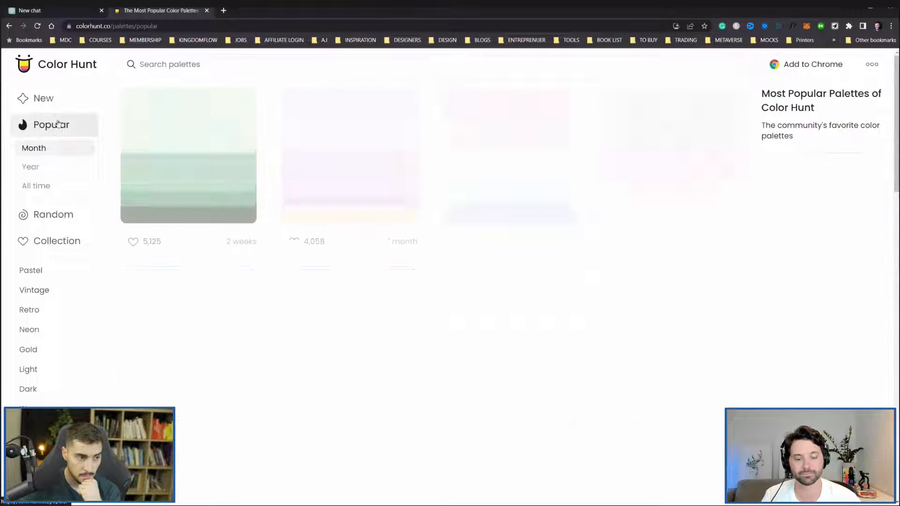
scroll(531, 229, down, 2)
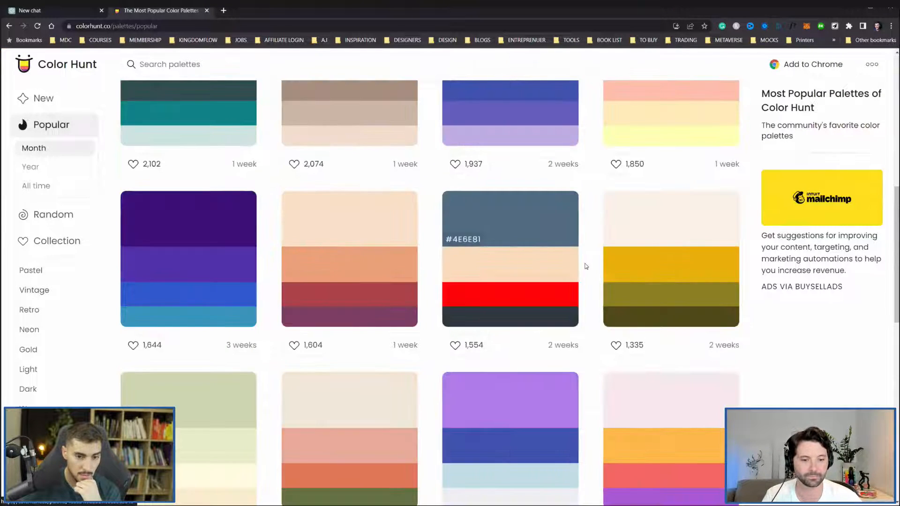
scroll(586, 267, up, 7)
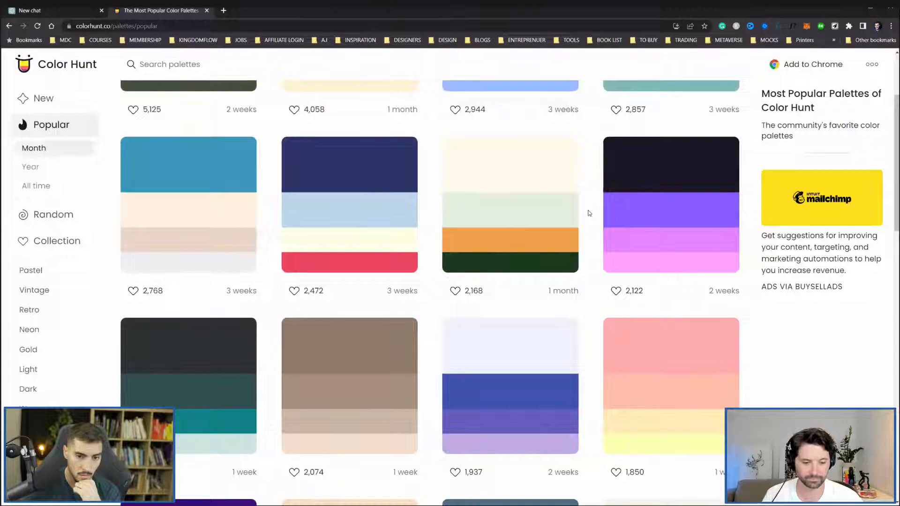
drag(590, 165, 553, 263)
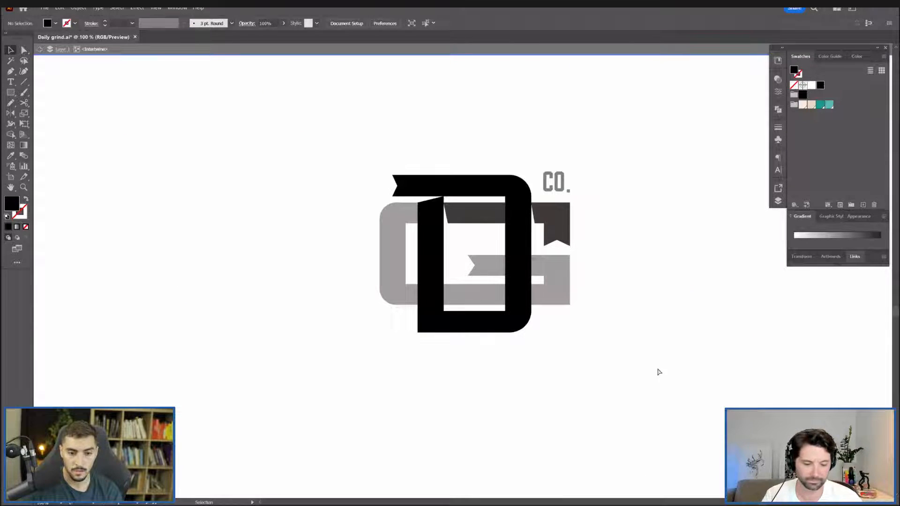
key(ctrl+v)
drag(455, 269, 232, 287)
click(495, 200)
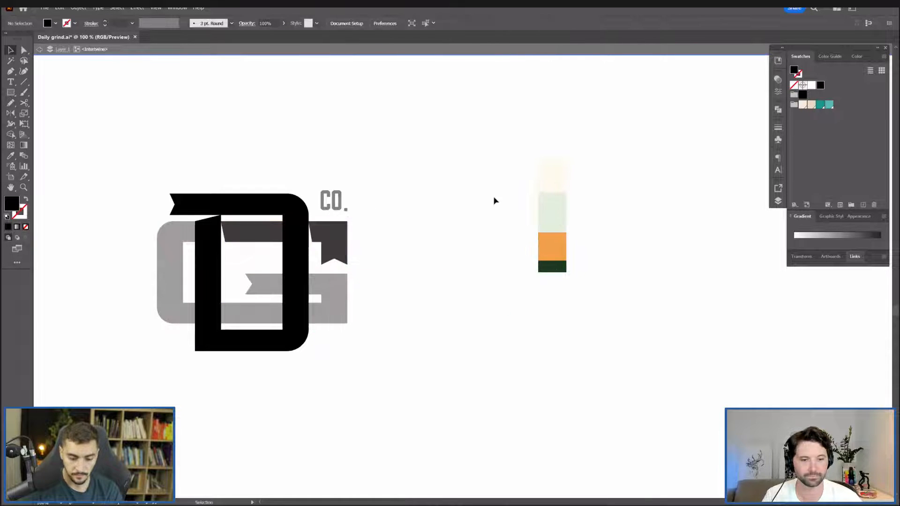
drag(476, 183, 472, 205)
key(Escape)
key(v)
key(Delete)
click(474, 186)
click(482, 179)
click(550, 181)
key(ctrl+z)
click(476, 185)
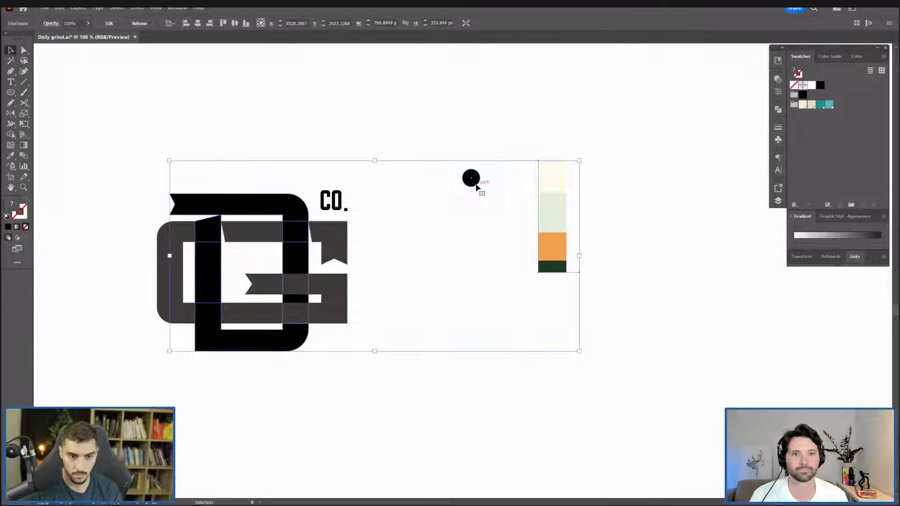
key(ctrl+z)
key(ctrl+z)
key(ctrl+z)
key(ctrl+v)
key(ctrl+z)
Leave the monogram's isolation mode, paste the captured palette image onto the canvas and place it beside the monogram.
double_click(530, 284)
key(ctrl+v)
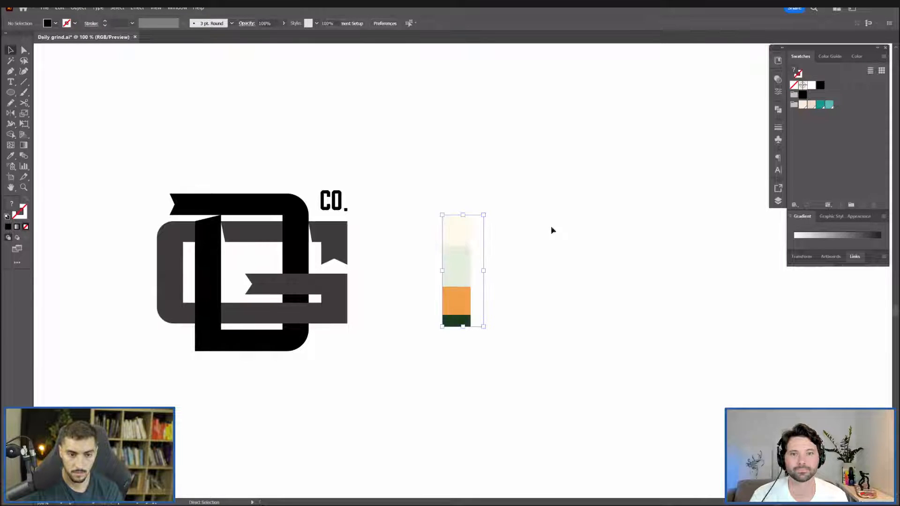
drag(471, 251, 546, 223)
click(487, 205)
Draw a square about 55 px wide beside the palette image and repeat it downwards into a column of four.
key(m)
drag(471, 193, 475, 285)
key(v)
click(514, 162)
key(ctrl+d)
Fill the four squares with the cream, pale green, orange and dark green sampled from the palette image.
click(475, 202)
key(i)
click(527, 205)
ctrl+click(471, 236)
click(529, 237)
ctrl+click(472, 285)
click(530, 274)
ctrl+click(472, 332)
click(530, 291)
Save the four squares' colours as a colour group named "COLO", and delete the squares and the palette image.
drag(463, 336, 461, 337)
click(851, 204)
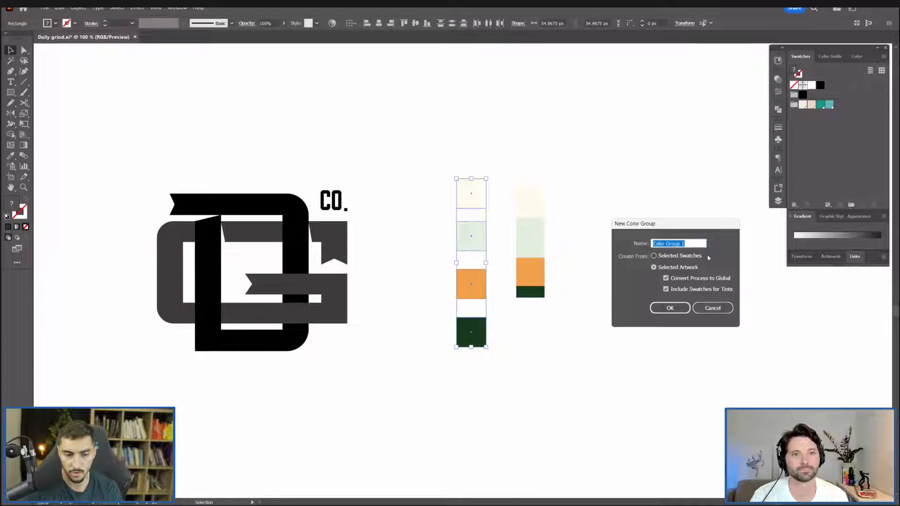
text(COLO)
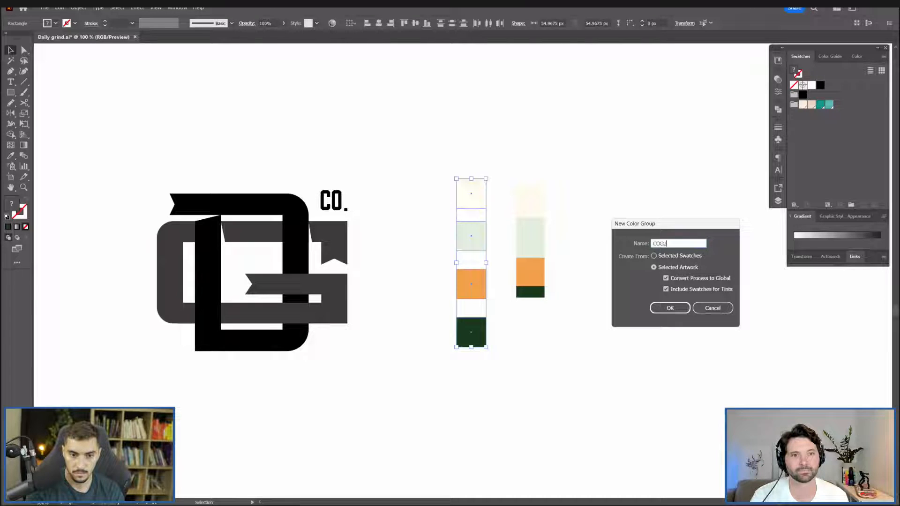
key(Return)
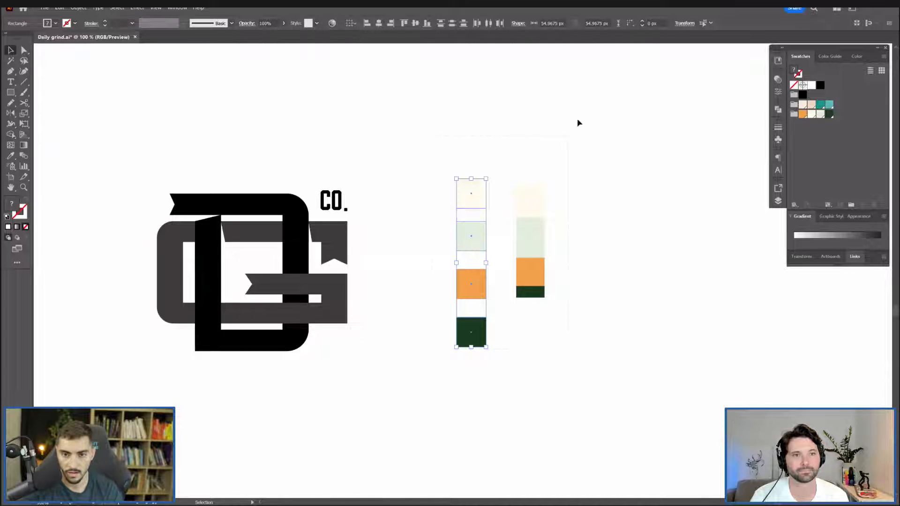
drag(578, 122, 430, 352)
key(Delete)
Draw a dark green background rectangle about 809 by 729 px over the copied monogram and lock it.
scroll(488, 193, down, 2)
click(365, 187)
click(276, 191)
scroll(275, 191, up, 1)
scroll(414, 140, down, 1)
key(m)
drag(269, 87, 561, 348)
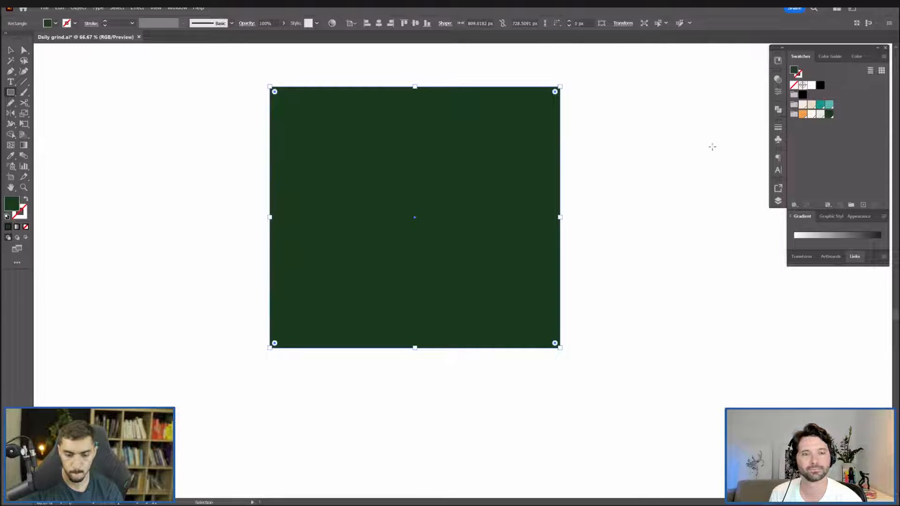
key(ctrl+2)
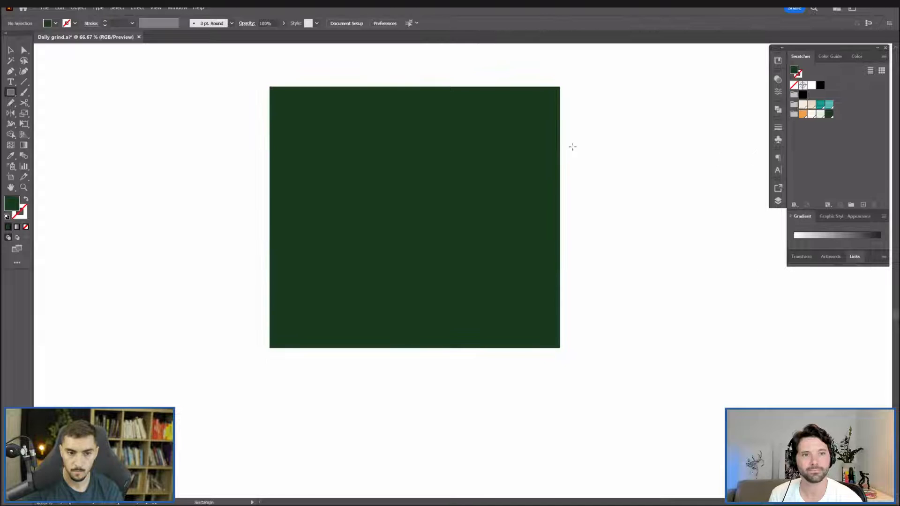
Fill the monogram and its "CO." with the palette's orange and bring them in front of the green rectangle.
key(v)
drag(540, 143, 332, 315)
click(803, 114)
click(519, 139)
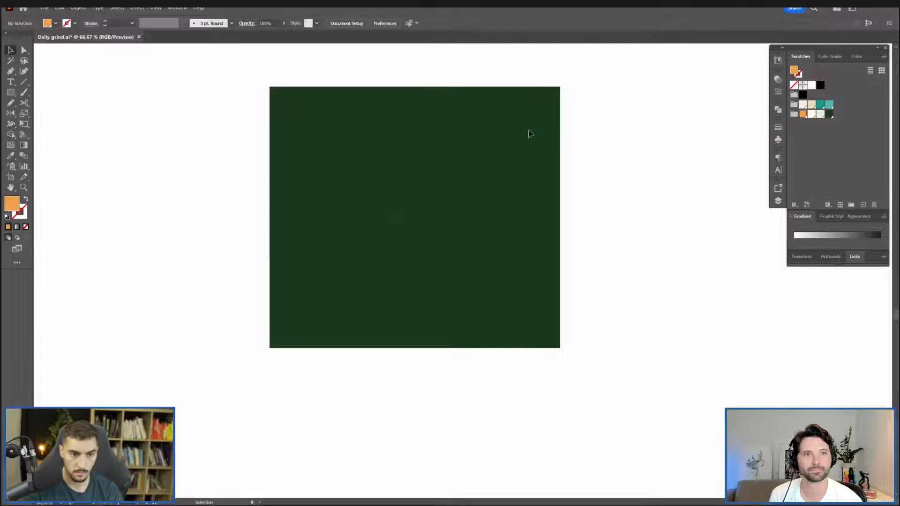
drag(539, 129, 355, 317)
key(ctrl+shift+])
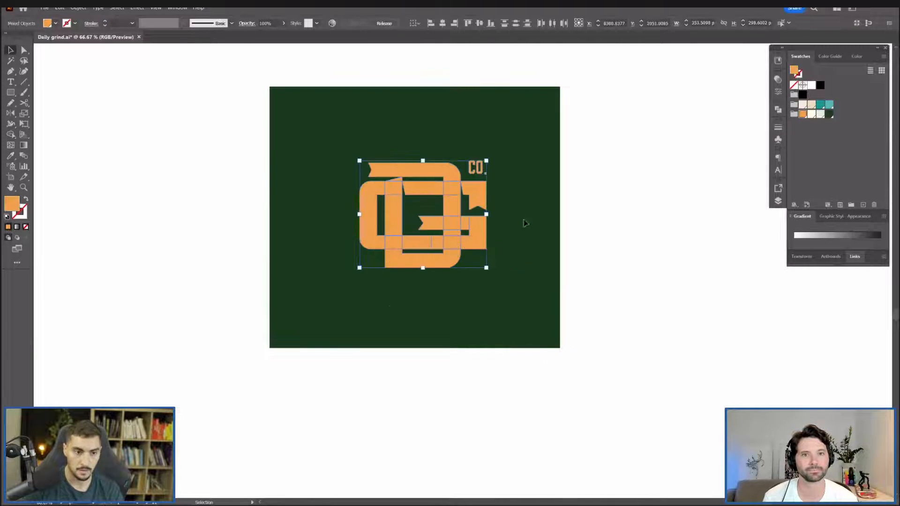
Enlarge the monogram with its "CO." to about 387 by 327 px on the green background.
click(526, 222)
scroll(503, 147, down, 3)
scroll(502, 134, up, 1)
drag(509, 136, 432, 241)
scroll(532, 143, up, 2)
drag(465, 172, 470, 169)
Try white, dark green and pale green fills on the monogram, and return it to the palette's orange.
click(812, 85)
click(589, 115)
scroll(519, 148, down, 1)
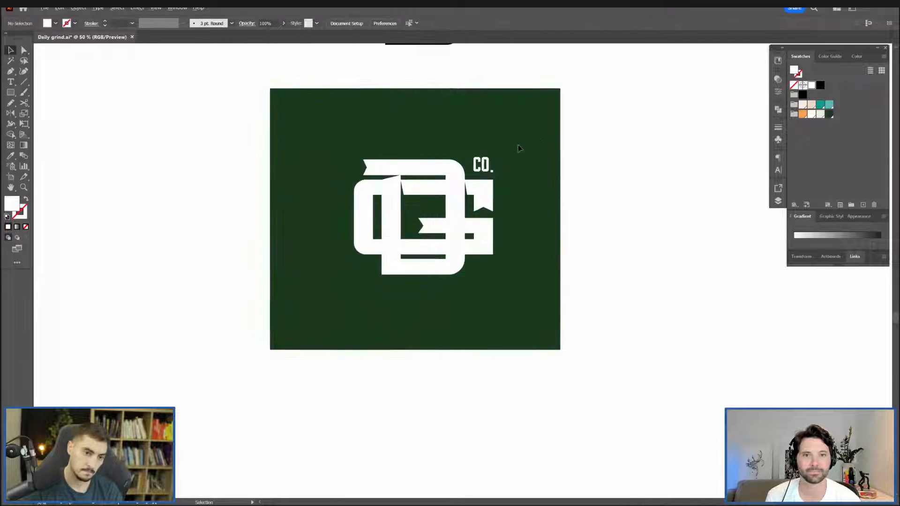
drag(548, 137, 350, 281)
click(829, 115)
click(820, 114)
click(803, 114)
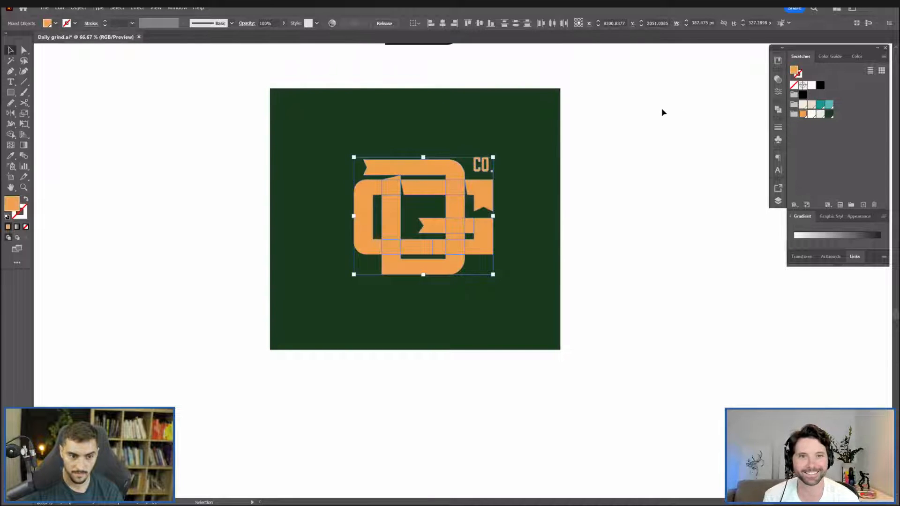
Duplicate the orange monogram with its green background alongside the original, and lock the copied background.
scroll(660, 105, down, 2)
drag(669, 119, 405, 230)
click(453, 187)
click(572, 171)
drag(438, 230, 626, 231)
click(634, 122)
click(620, 199)
key(ctrl+2)
Recolour the duplicated monogram and its "CO." with the palette's pale green.
drag(693, 148, 565, 215)
click(820, 114)
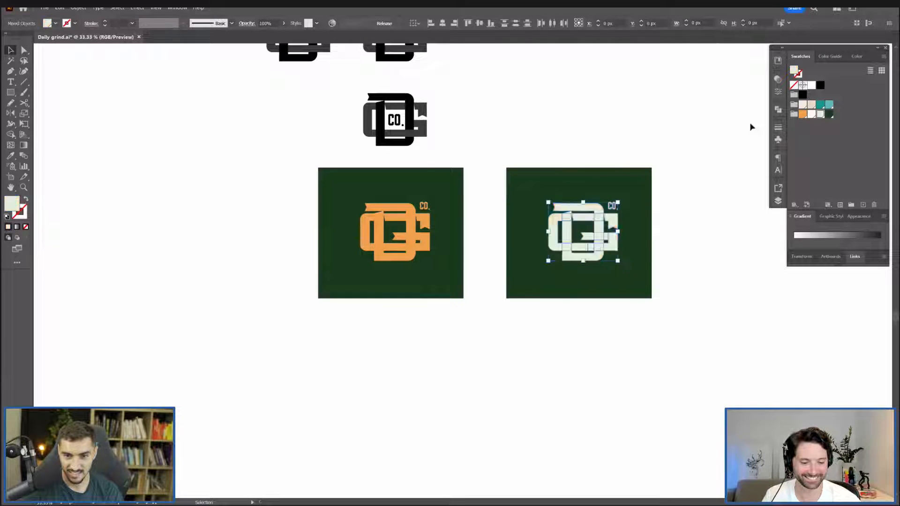
click(703, 140)
Try straightening the slanted end of the G's upper arm against the D's right stem on the pale green monogram.
scroll(644, 159, up, 2)
drag(643, 177, 574, 203)
scroll(571, 203, up, 2)
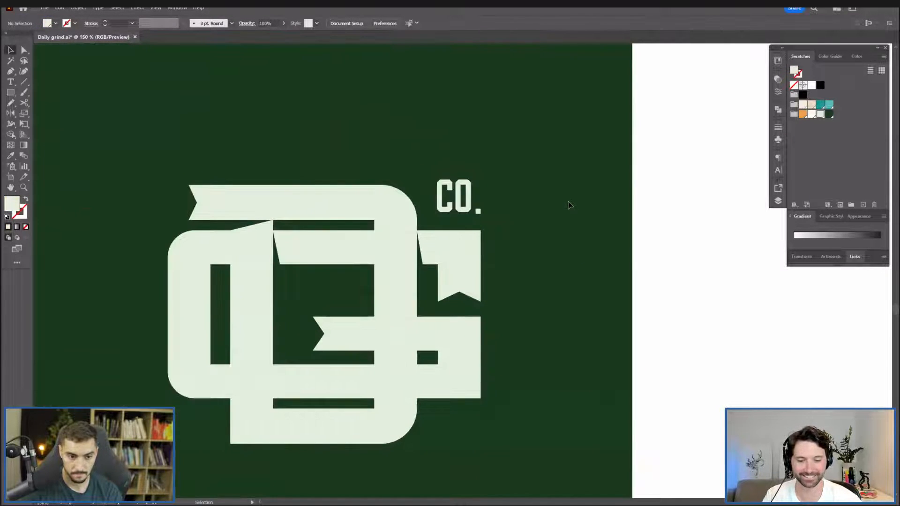
scroll(566, 205, down, 3)
scroll(467, 228, up, 3)
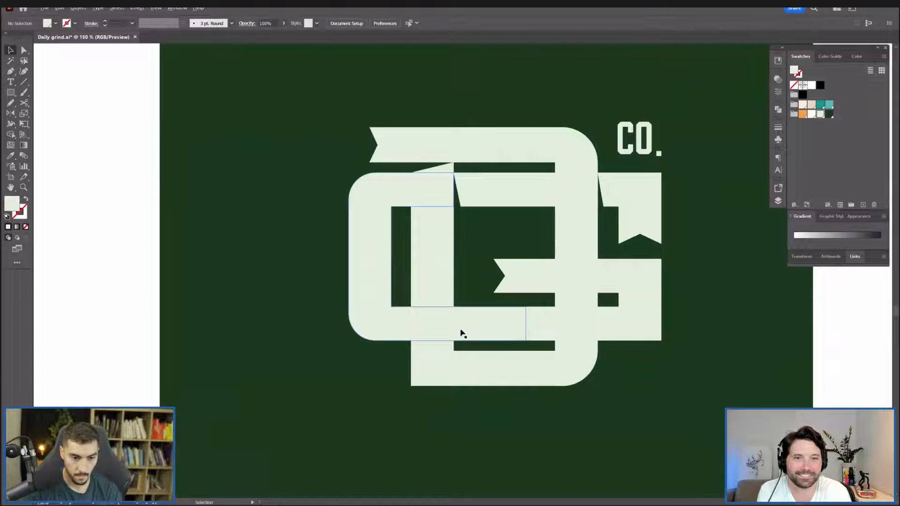
drag(479, 227, 474, 253)
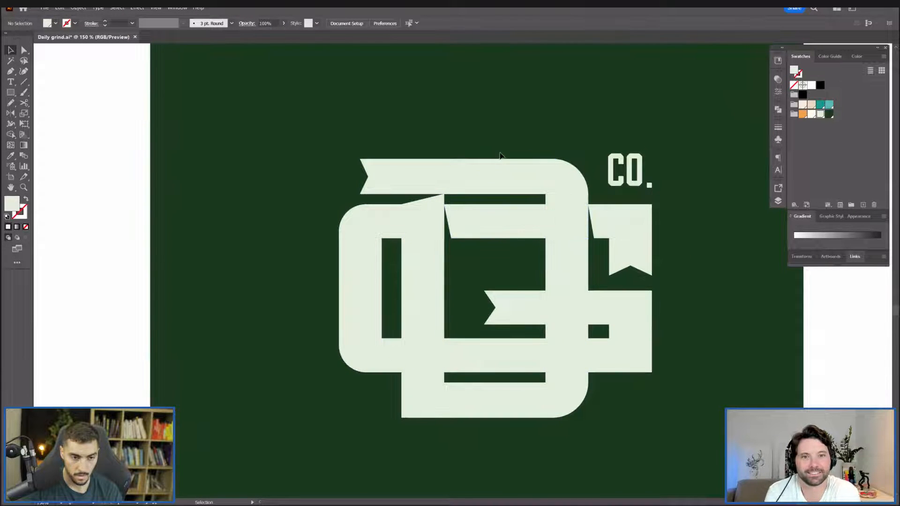
scroll(506, 155, down, 1)
key(a)
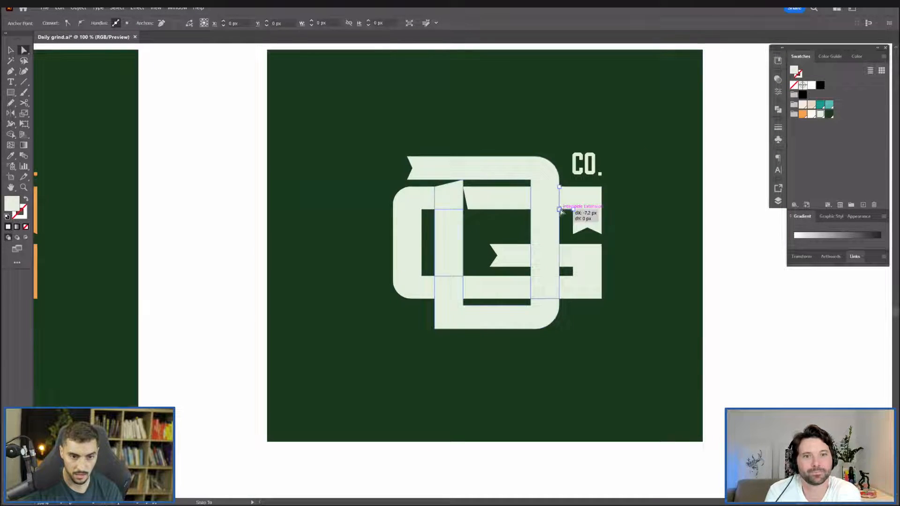
scroll(613, 155, down, 2)
scroll(600, 163, up, 3)
drag(598, 199, 603, 200)
click(716, 153)
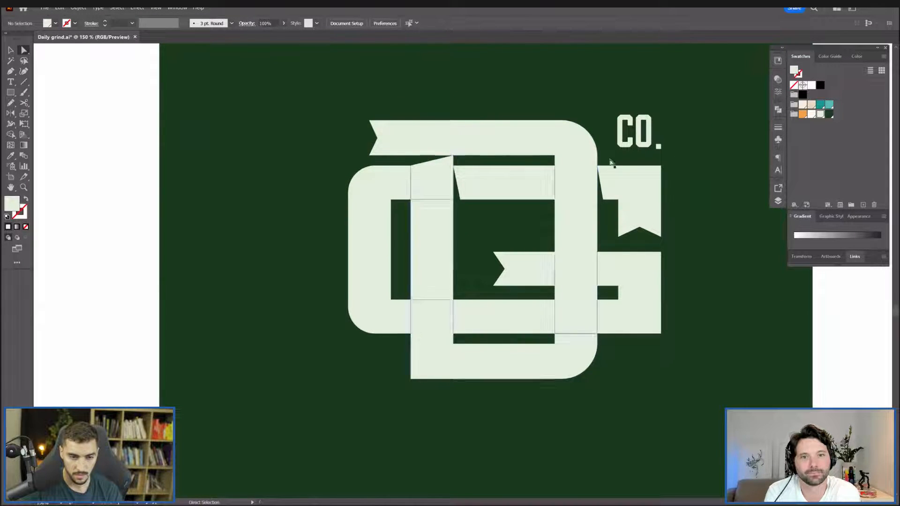
Draw a background-green gap strip about 9 by 49 px between the G's upper arm and the D's right stem, and copy it beside the left stem.
scroll(619, 174, up, 2)
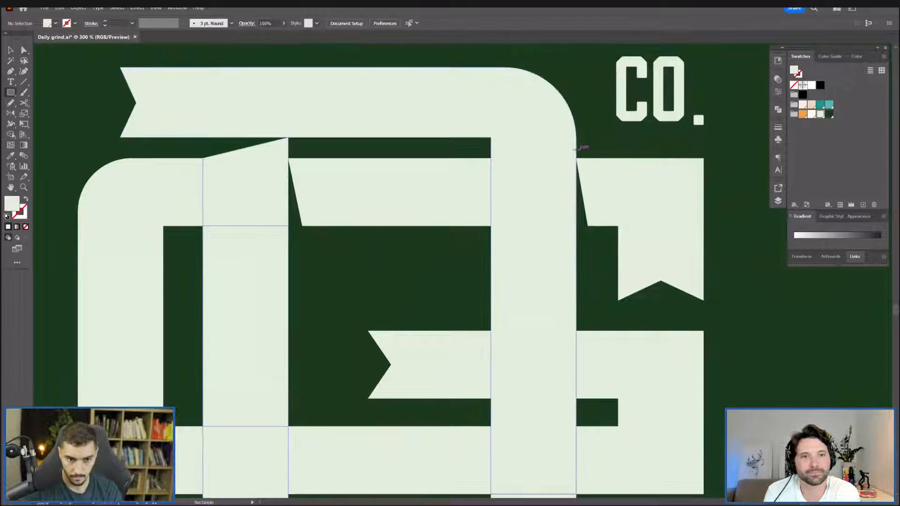
drag(577, 150, 313, 375)
key(i)
click(599, 249)
key(v)
click(364, 259)
scroll(310, 211, down, 1)
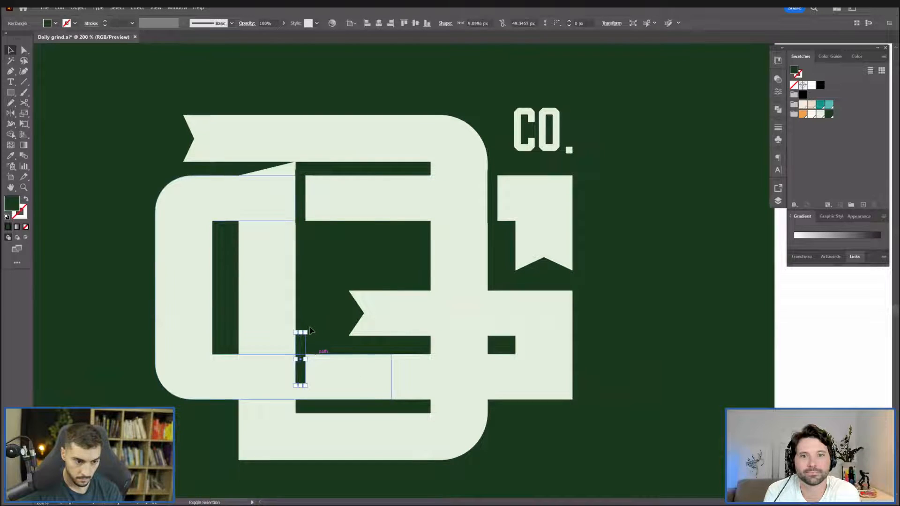
Place a horizontal copy of the gap strip, about 59 by 9 px, below the G's bottom bar where it crosses the D's right stem.
drag(307, 329, 490, 411)
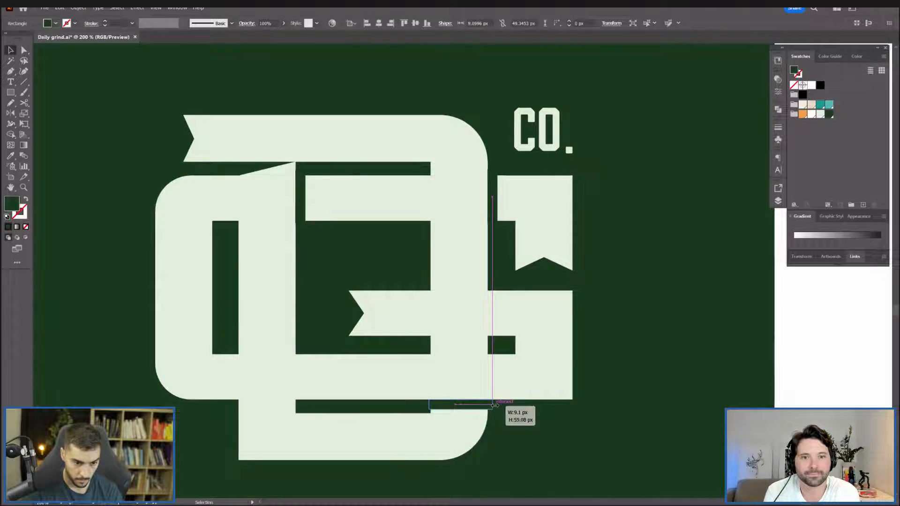
click(647, 410)
scroll(650, 406, down, 2)
scroll(566, 409, up, 5)
click(519, 386)
scroll(624, 377, down, 5)
click(701, 374)
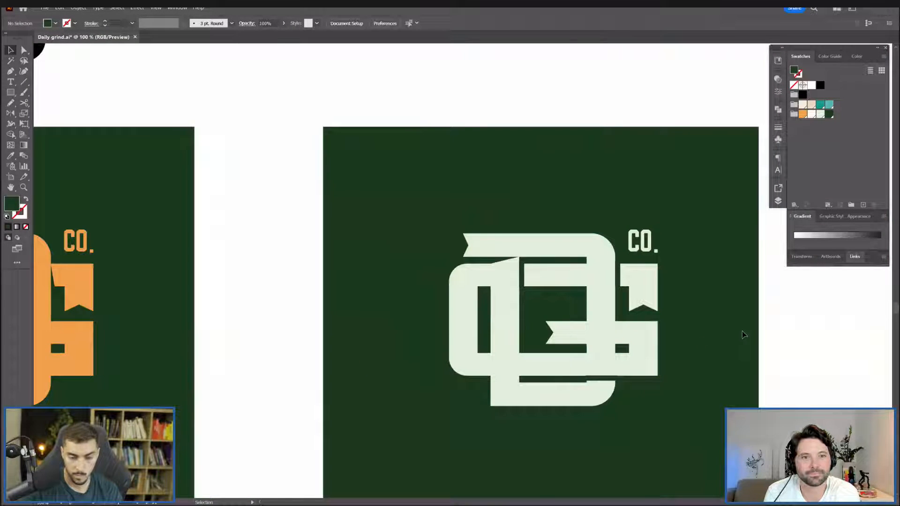
Try a copy of the horizontal gap strip just below the G's middle arm on the D's right stem.
scroll(635, 357, up, 3)
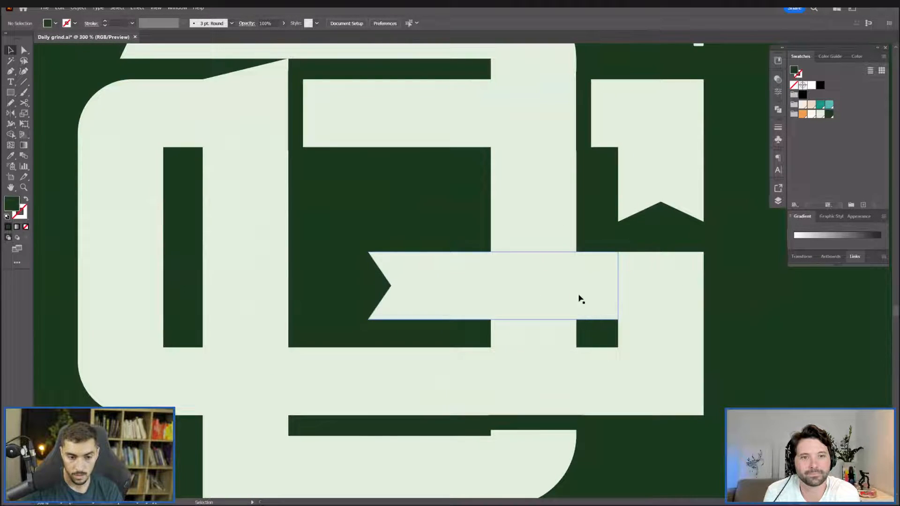
drag(539, 426, 539, 326)
click(762, 334)
scroll(762, 334, down, 1)
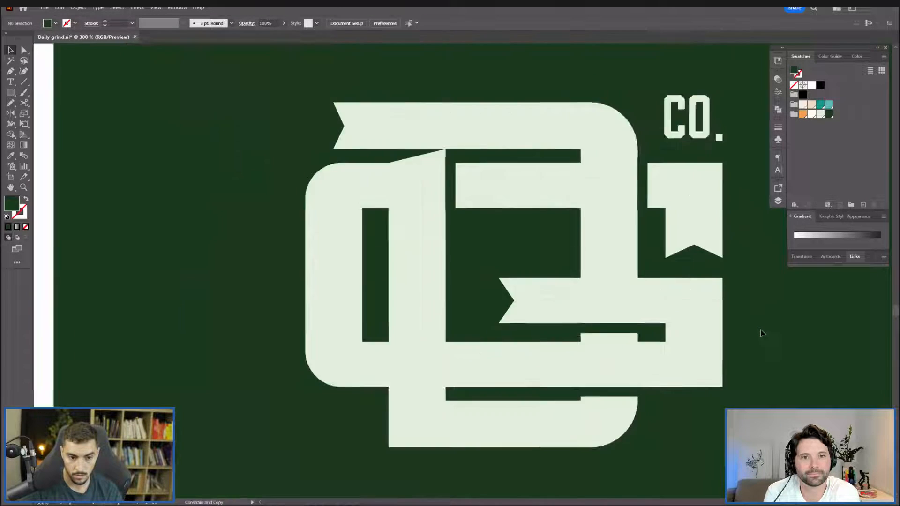
scroll(762, 333, down, 4)
key(ctrl+z)
key(ctrl+z)
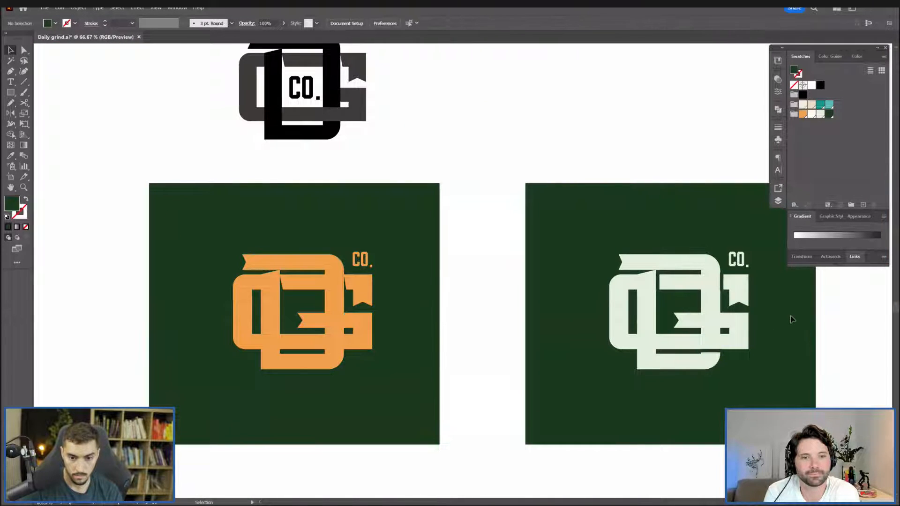
Add a vertical gap strip across the G's middle arm on the inner side of the D's right stem.
scroll(750, 328, up, 3)
drag(615, 411, 582, 301)
scroll(571, 303, up, 4)
scroll(551, 263, down, 4)
click(682, 349)
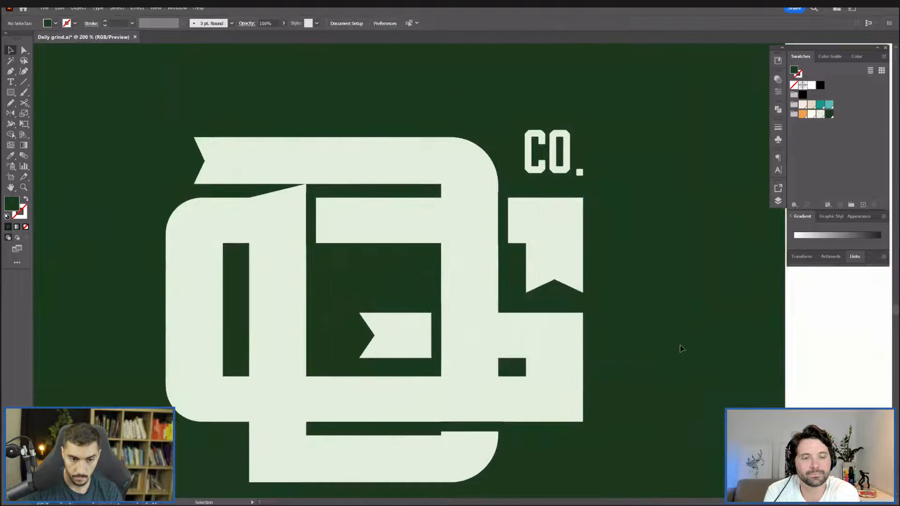
Move the middle arm's gap strip to the outer side of the D's right stem.
scroll(680, 349, down, 3)
scroll(622, 333, up, 3)
drag(553, 358, 620, 359)
click(731, 360)
scroll(748, 358, down, 3)
Take the upper gap strip off the G's upper arm, clear of the D's right stem.
drag(786, 344, 729, 295)
scroll(736, 342, up, 3)
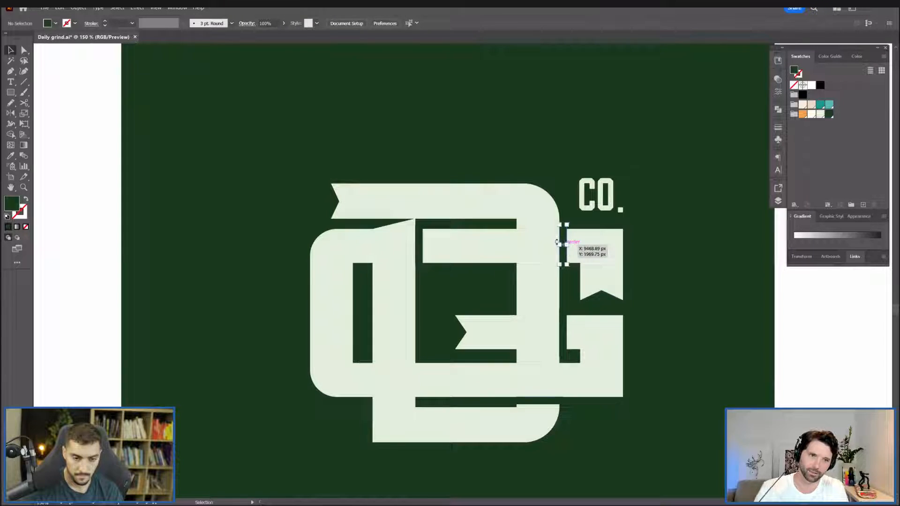
key(Delete)
key(ctrl+z)
click(666, 210)
scroll(670, 209, down, 3)
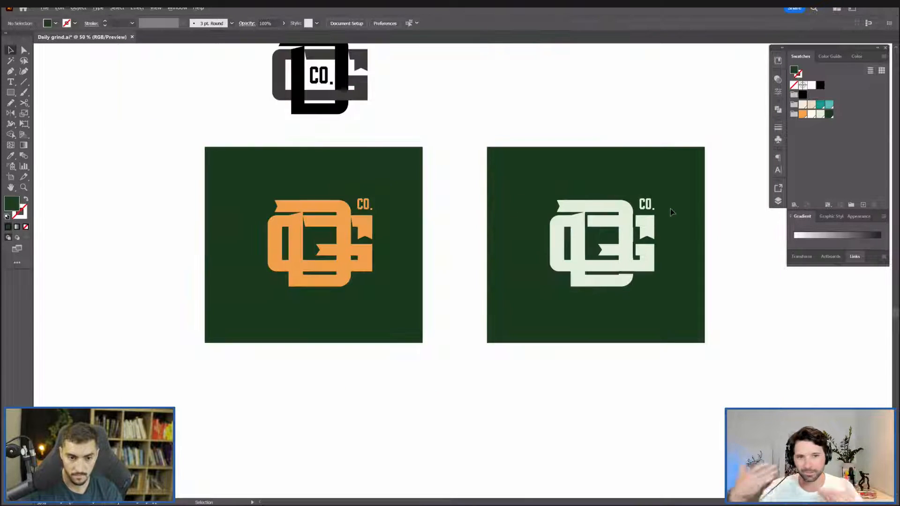
Straighten the slanted end of the G's upper arm so it meets the D's right stem flush.
scroll(697, 190, up, 4)
key(a)
click(554, 281)
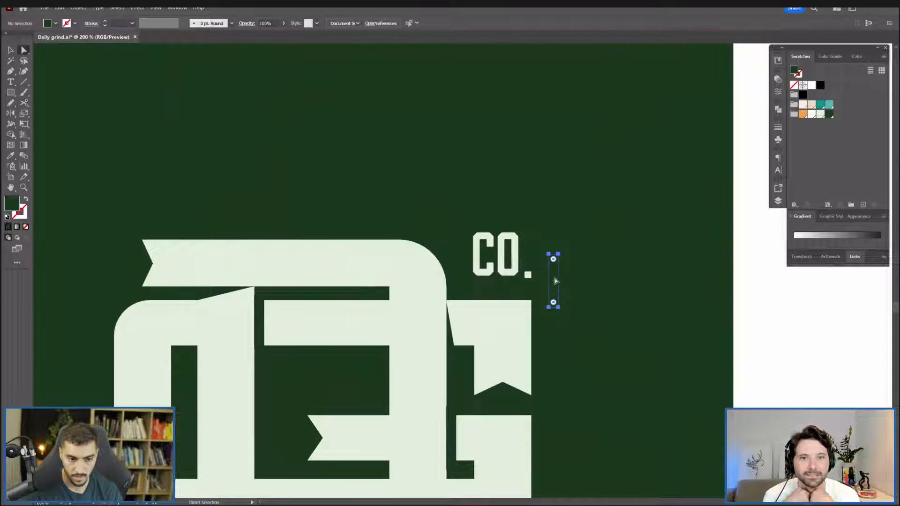
click(449, 347)
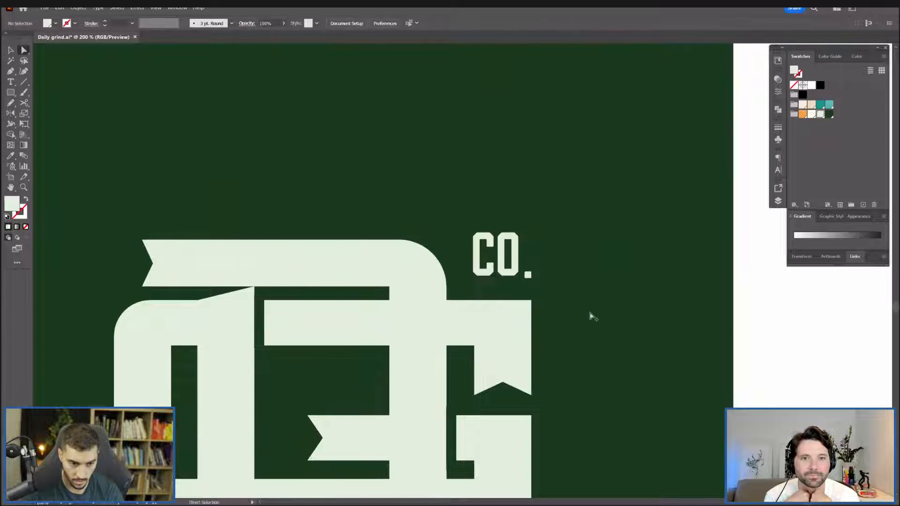
scroll(590, 318, down, 1)
drag(608, 259, 639, 177)
Raise the slanted top corner of the D's left stem to the underside of the D's upper bar.
scroll(638, 177, down, 2)
scroll(501, 187, up, 3)
click(486, 229)
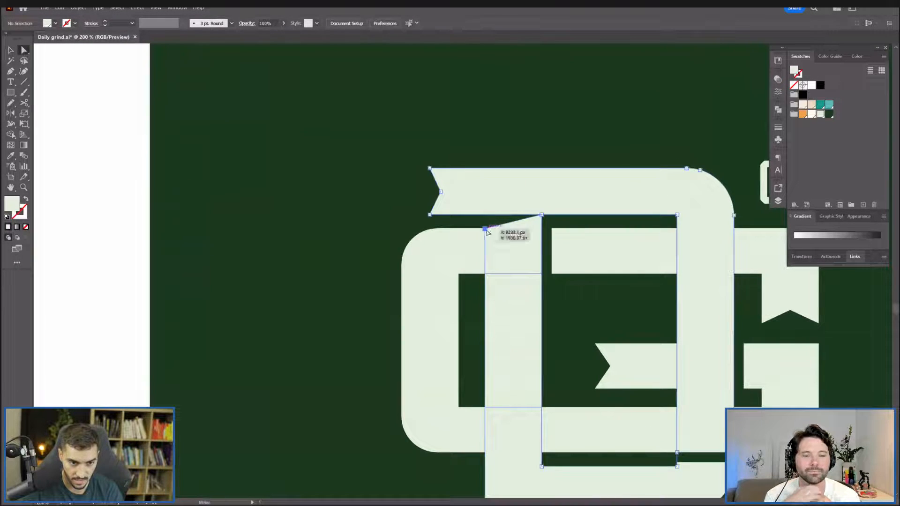
click(486, 229)
drag(486, 230, 486, 214)
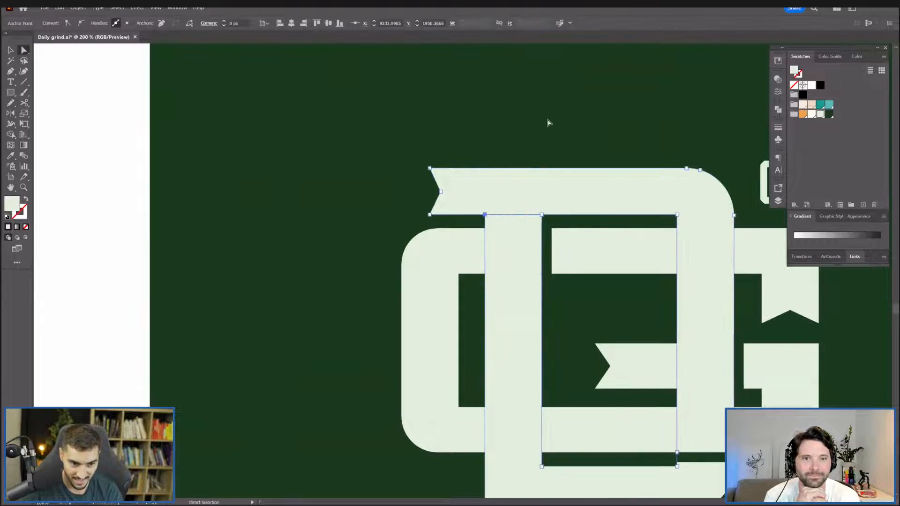
click(547, 126)
scroll(547, 132, down, 3)
scroll(541, 155, up, 4)
scroll(545, 158, down, 2)
drag(524, 141, 405, 151)
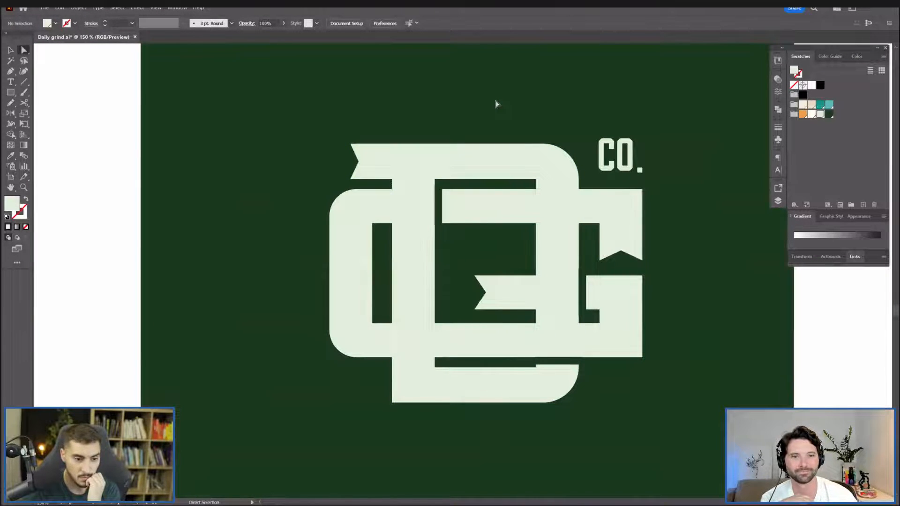
Try shifting the gap strip below the G's bottom bar toward the D's left stem.
scroll(538, 345, up, 1)
drag(549, 373, 446, 374)
key(ctrl+z)
key(v)
click(722, 392)
scroll(721, 389, down, 1)
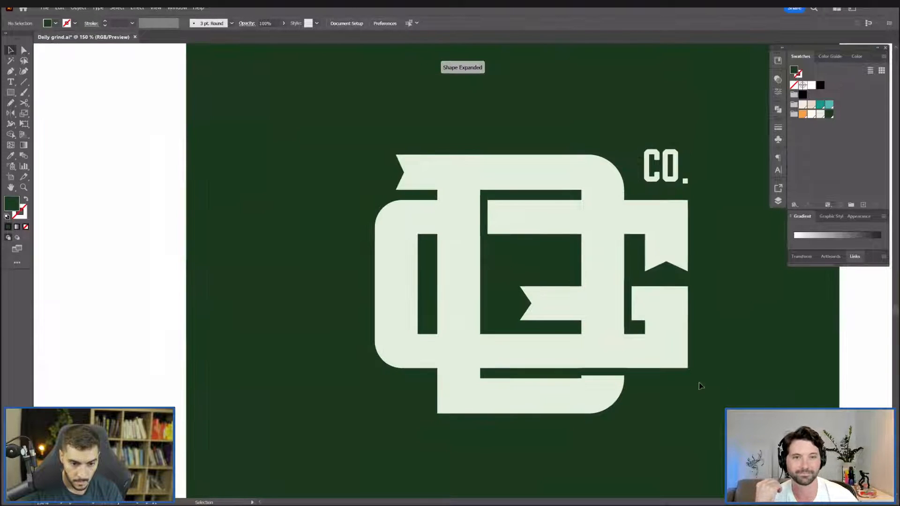
Circle the crossing at the foot of the black monogram's left D stem with an orange Paintbrush stroke.
scroll(530, 362, down, 2)
drag(401, 354, 619, 466)
scroll(295, 254, up, 3)
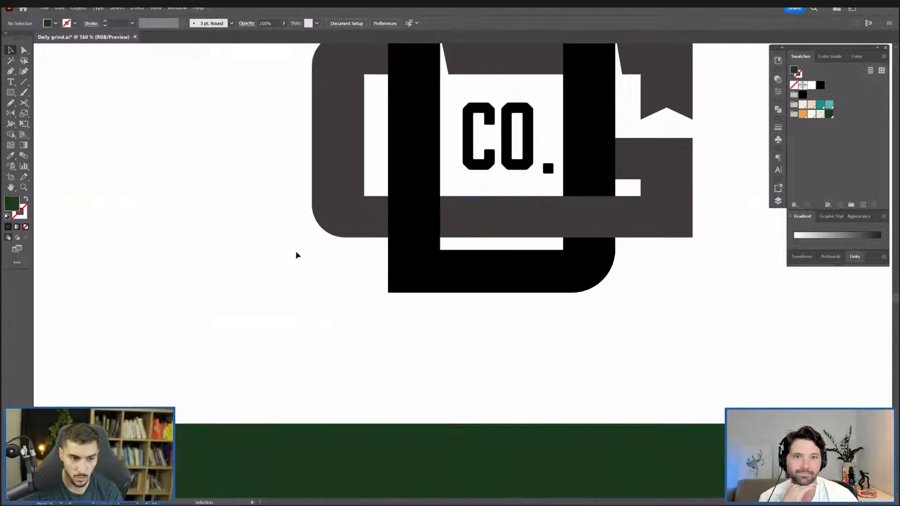
scroll(436, 226, up, 1)
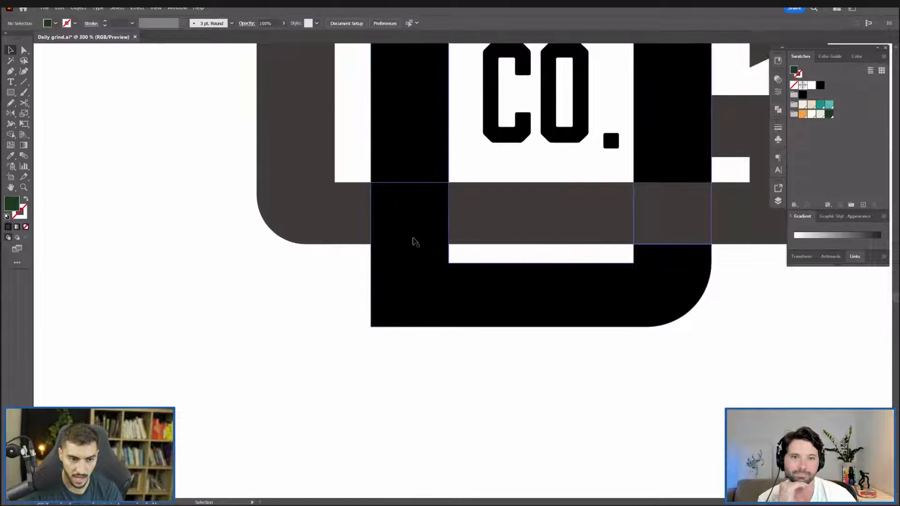
scroll(423, 218, up, 1)
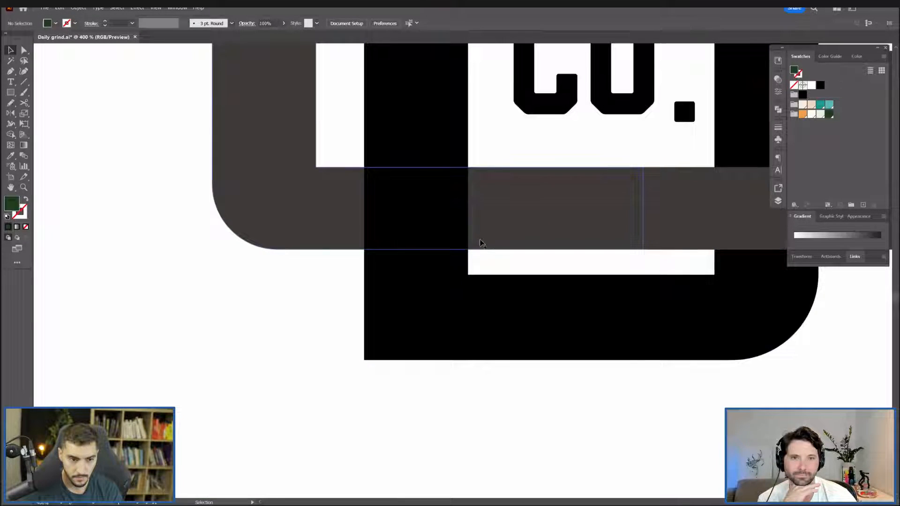
key(b)
key(shift+x)
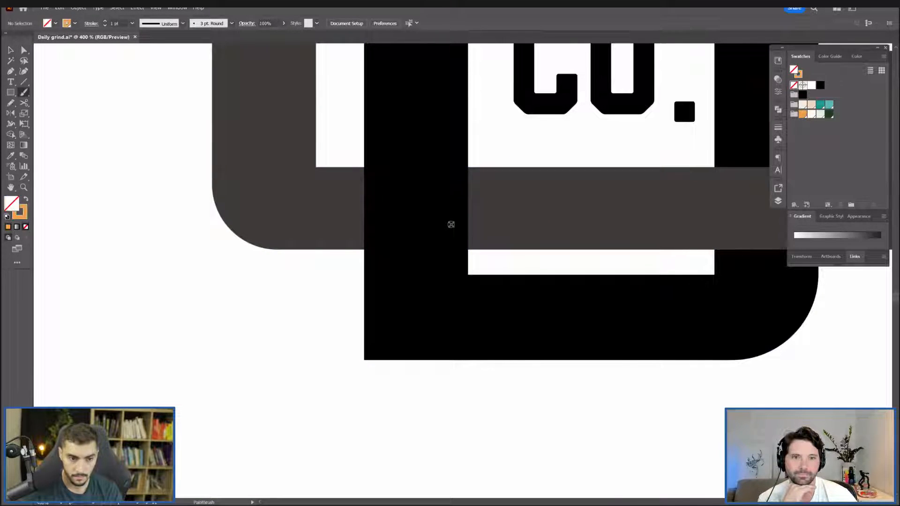
mouse_move(432, 209)
mouse_down()
mouse_move(413, 201)
mouse_move(369, 222)
mouse_up()
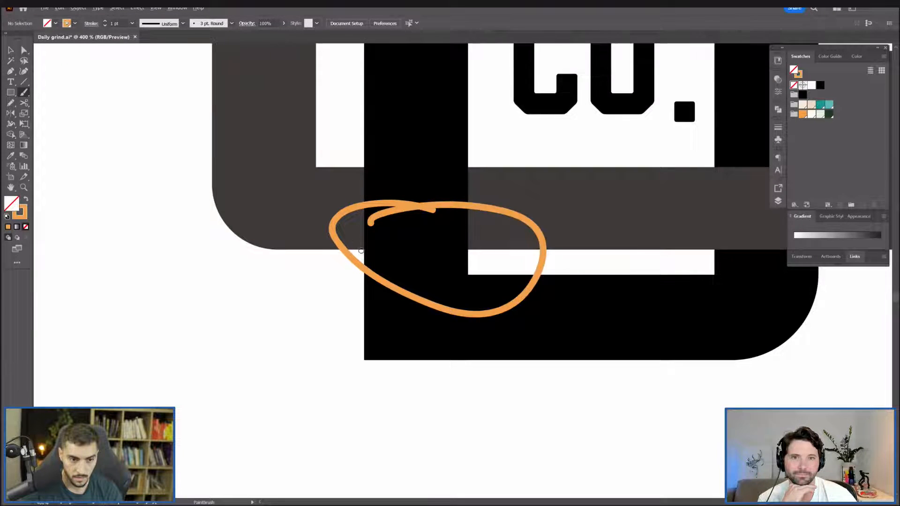
Try an orange circle and then a straight stroke at the black monogram's lower crossing on the D's right stem, and undo the markings.
scroll(364, 257, up, 1)
drag(703, 256, 397, 313)
mouse_move(550, 297)
mouse_down()
mouse_move(301, 292)
mouse_move(482, 249)
mouse_up()
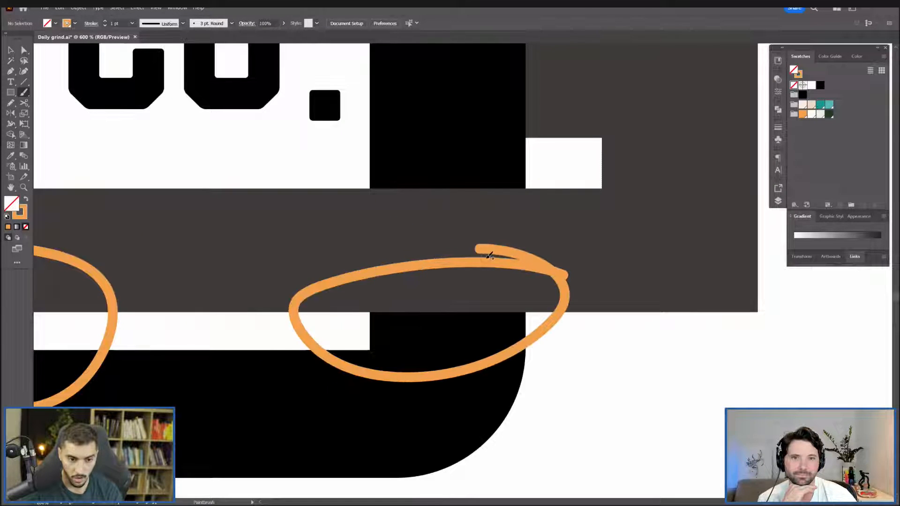
key(ctrl+z)
drag(371, 315, 518, 317)
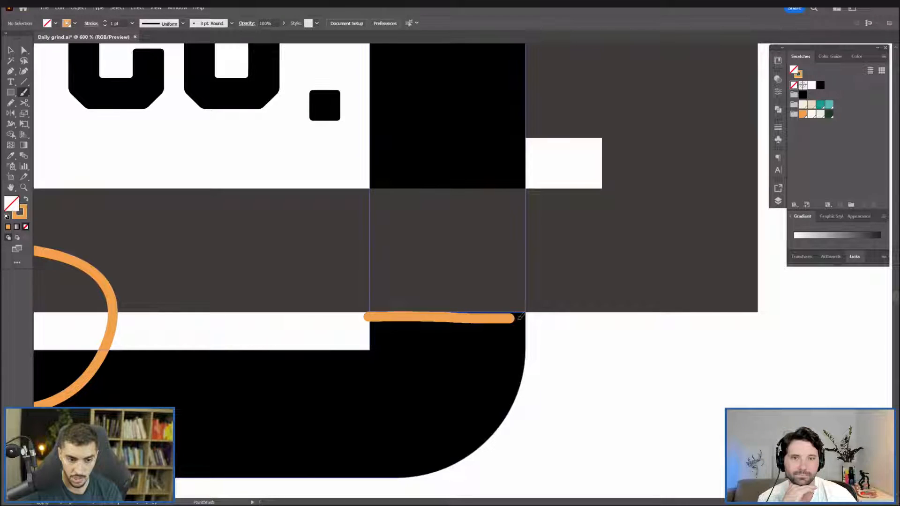
scroll(516, 320, down, 3)
key(ctrl+z)
key(ctrl+z)
scroll(522, 321, down, 3)
drag(577, 354, 364, 154)
scroll(670, 347, up, 5)
mouse_move(475, 277)
mouse_down()
mouse_move(474, 310)
mouse_move(587, 315)
mouse_move(599, 291)
mouse_move(589, 284)
mouse_move(677, 319)
mouse_up()
key(ctrl+z)
key(ctrl+z)
Try repositioning the gap strip below the G's bottom bar on the pale green monogram, and undo the move.
scroll(536, 300, down, 4)
click(600, 313)
key(a)
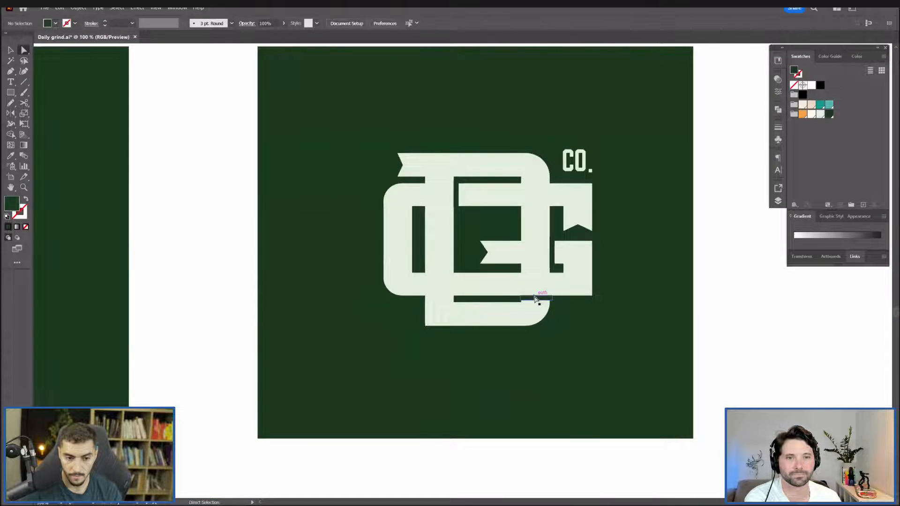
scroll(560, 307, up, 3)
drag(513, 285, 547, 314)
key(ctrl+z)
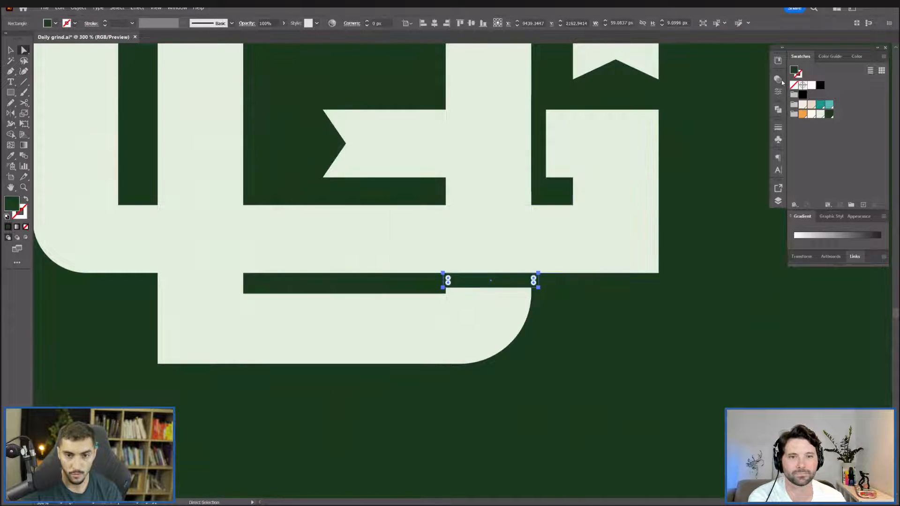
Give the gap strip below the G's bottom bar the monogram's pale green fill and the Multiply blending mode.
click(778, 79)
click(689, 88)
click(682, 143)
key(i)
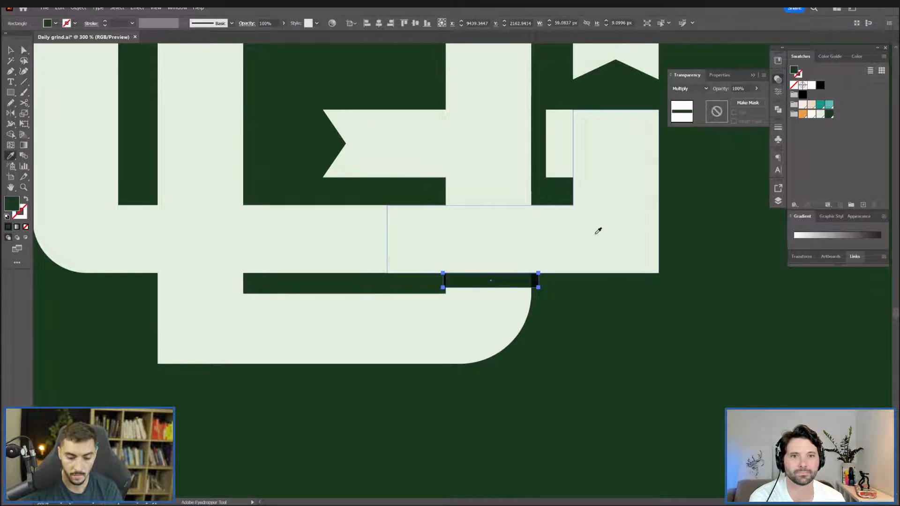
click(596, 234)
click(698, 89)
click(687, 120)
Examine the multiplied shadow strip at the D's lower crossing close up and beside the orange version.
scroll(459, 300, up, 2)
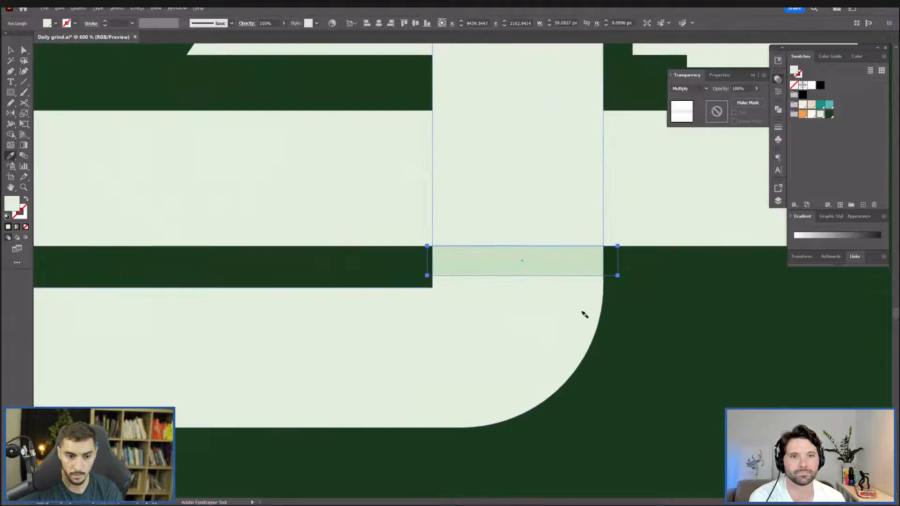
key(v)
click(667, 332)
scroll(671, 331, down, 7)
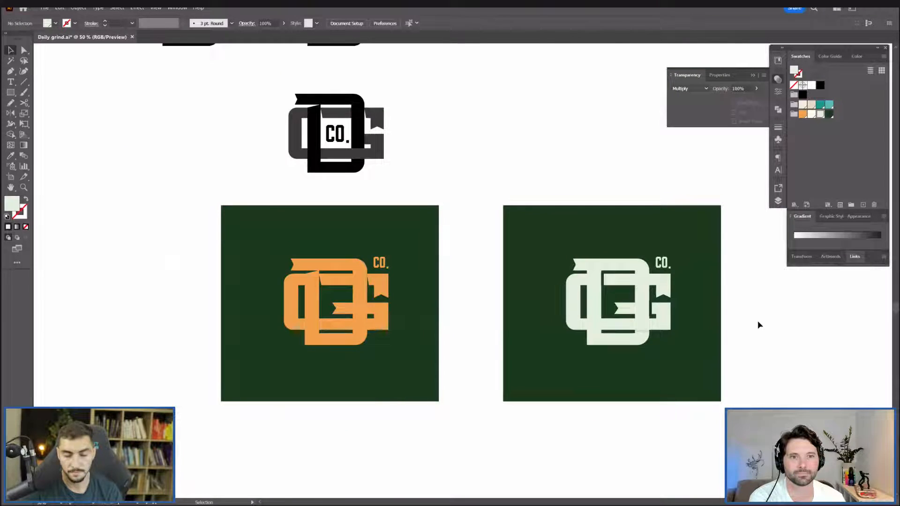
scroll(667, 338, up, 4)
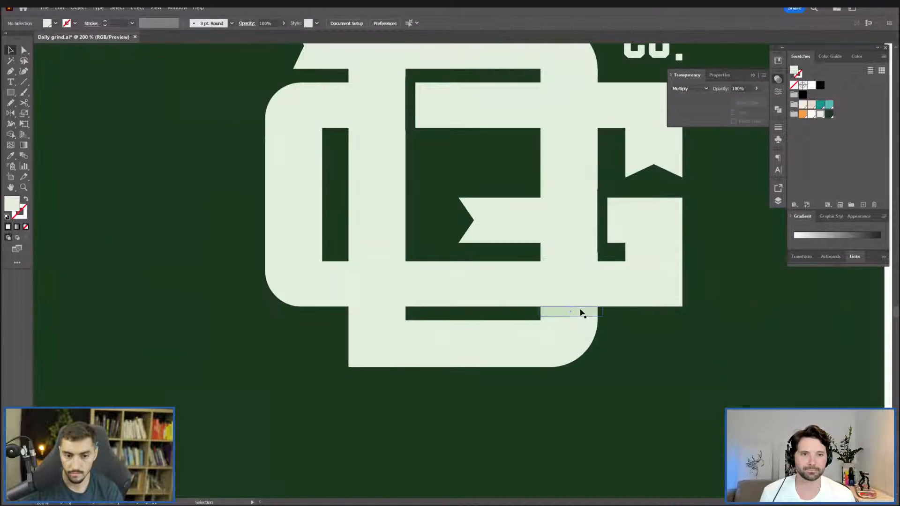
click(581, 312)
click(674, 323)
scroll(674, 326, down, 1)
scroll(630, 353, down, 2)
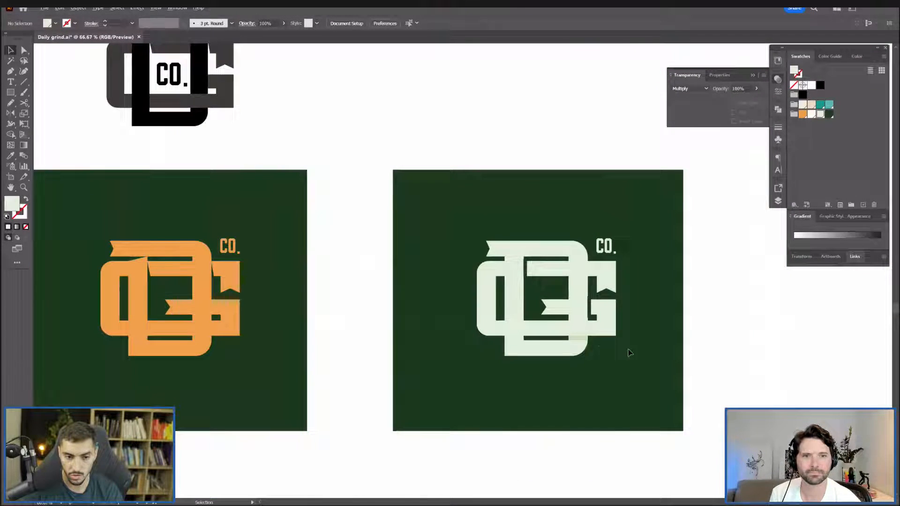
Undo the pale green Multiply shadow on the gap strip below the G's bottom bar.
key(space)
scroll(582, 343, up, 3)
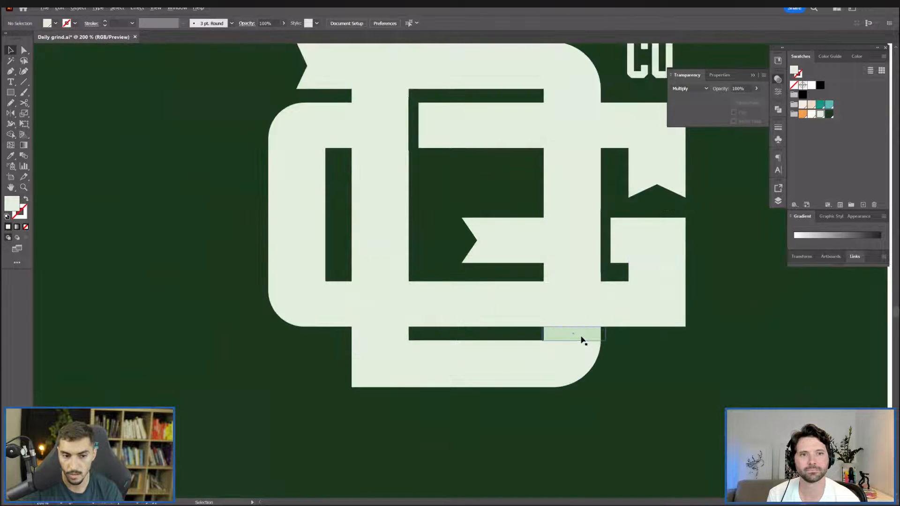
click(586, 341)
click(677, 362)
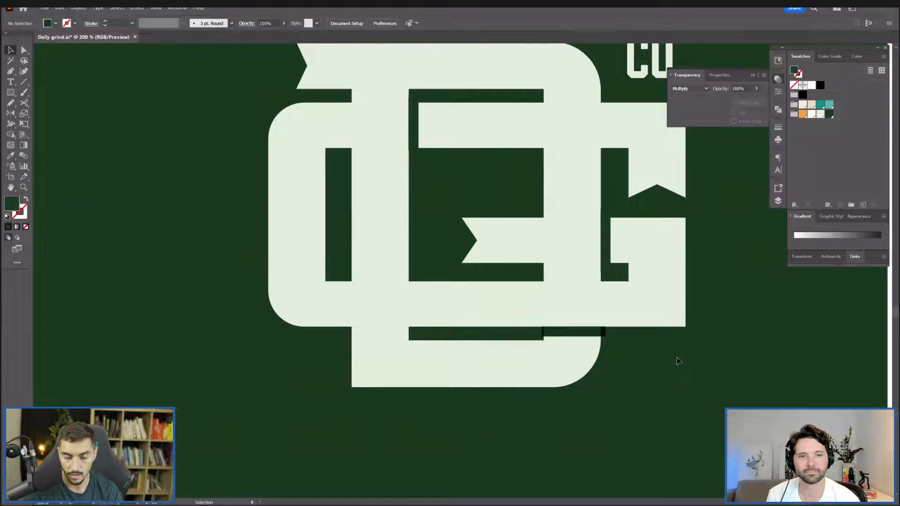
scroll(678, 362, down, 2)
scroll(669, 375, right, 2)
key(ctrl+z)
key(ctrl+z)
key(shift+x)
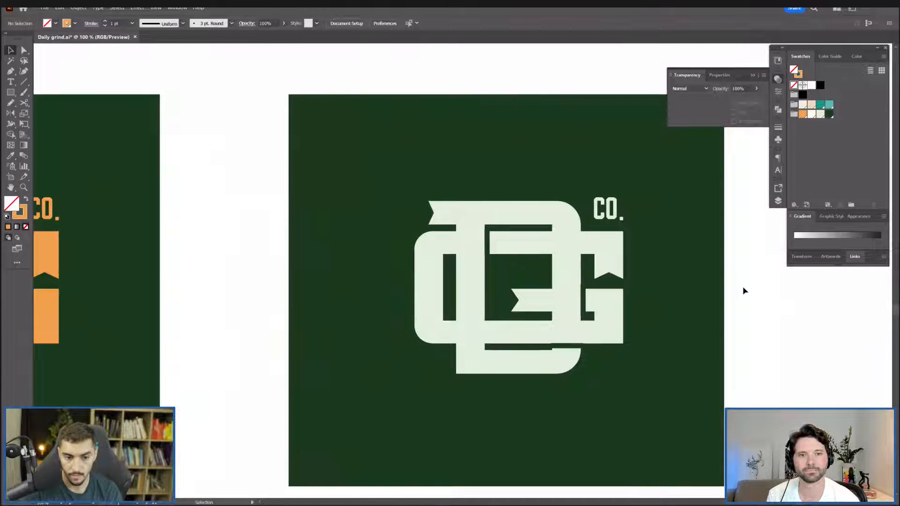
Widen the dark green background behind the pale green monogram by extending its right edge.
scroll(598, 342, down, 2)
drag(647, 333, 820, 298)
click(574, 217)
scroll(516, 221, up, 2)
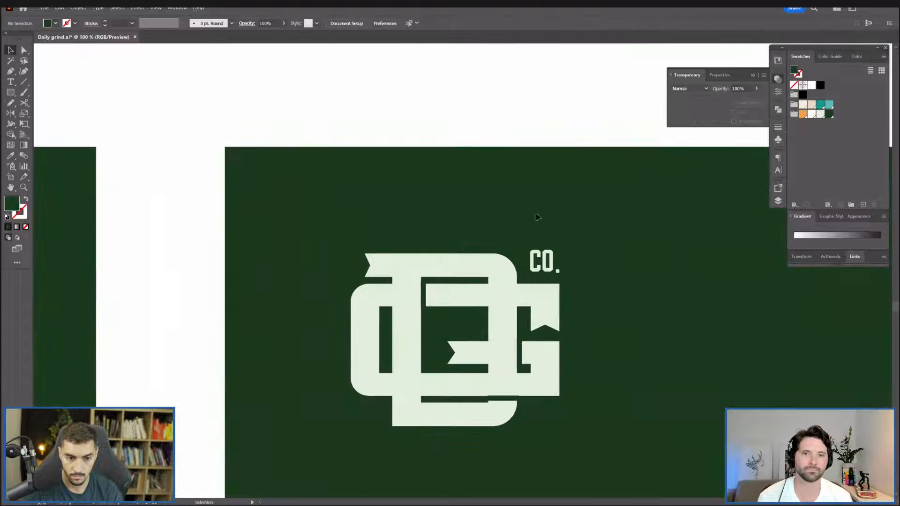
Scale the pale green monogram with its "CO." down proportionally on the dark green background.
click(538, 291)
drag(560, 250, 517, 293)
click(483, 285)
scroll(496, 287, up, 1)
Nudge the pale green "CO." down closer to the G's top bar.
click(534, 284)
scroll(573, 259, up, 1)
scroll(573, 260, up, 1)
drag(575, 303, 550, 200)
key(Down)
click(539, 186)
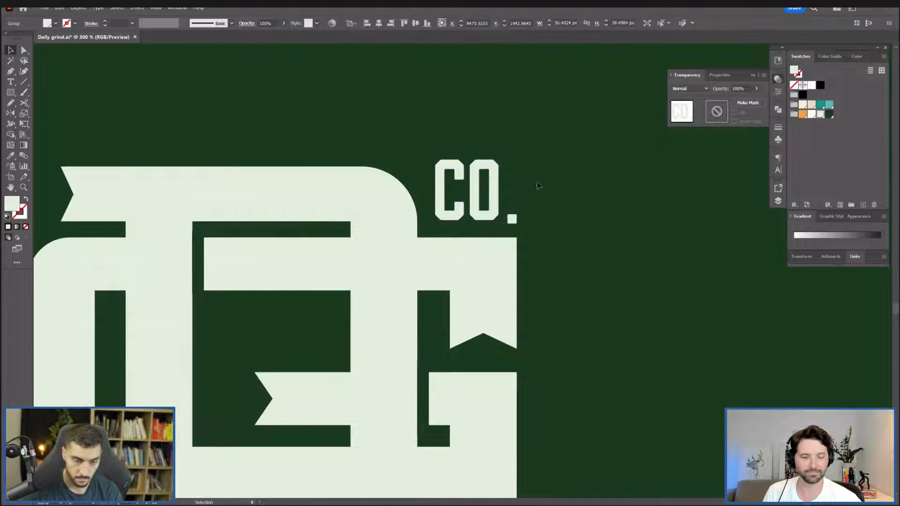
Try rounding the G's upper-right and lower-right outer corners freehand, the upper by about 19 px, and undo both.
scroll(535, 159, down, 2)
click(529, 197)
click(535, 195)
click(529, 197)
drag(523, 203, 521, 223)
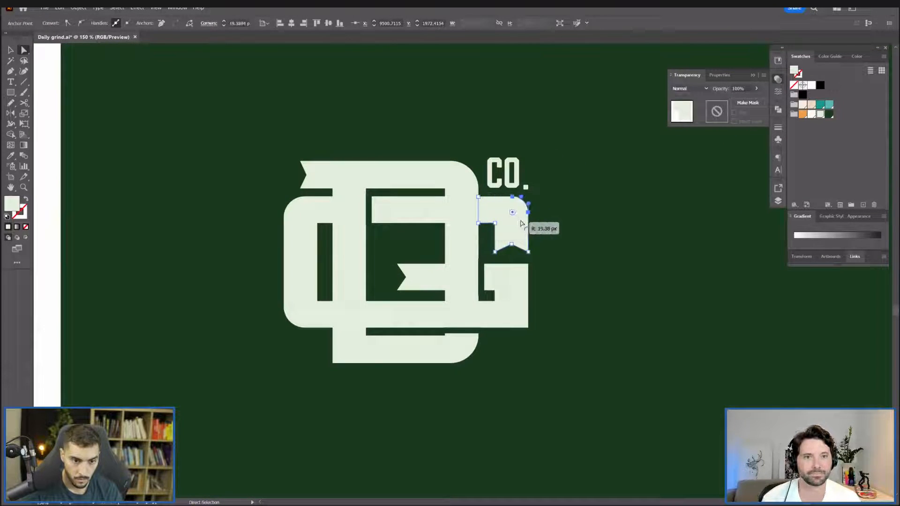
click(526, 326)
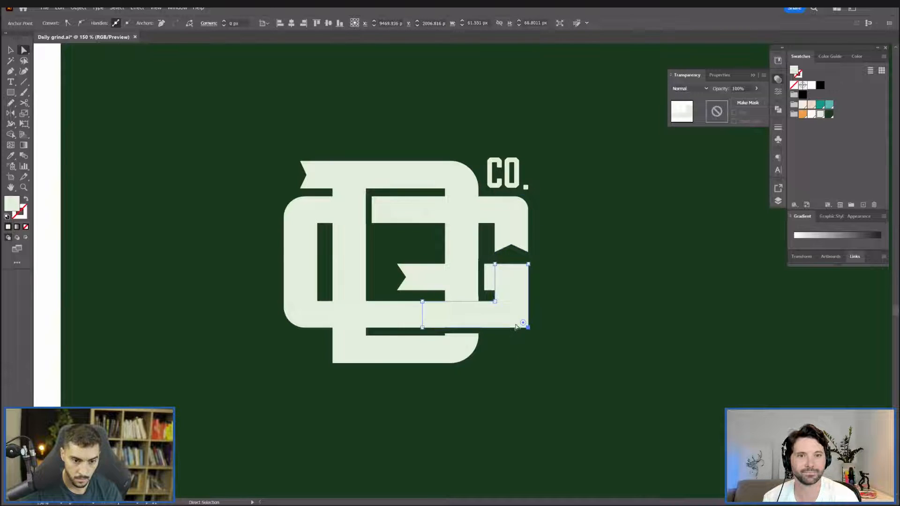
drag(521, 321, 511, 308)
key(ctrl+z)
key(ctrl+z)
Round the G's upper-right outer corner to exactly 20 px and its lower-right outer corner to match.
click(532, 198)
click(529, 197)
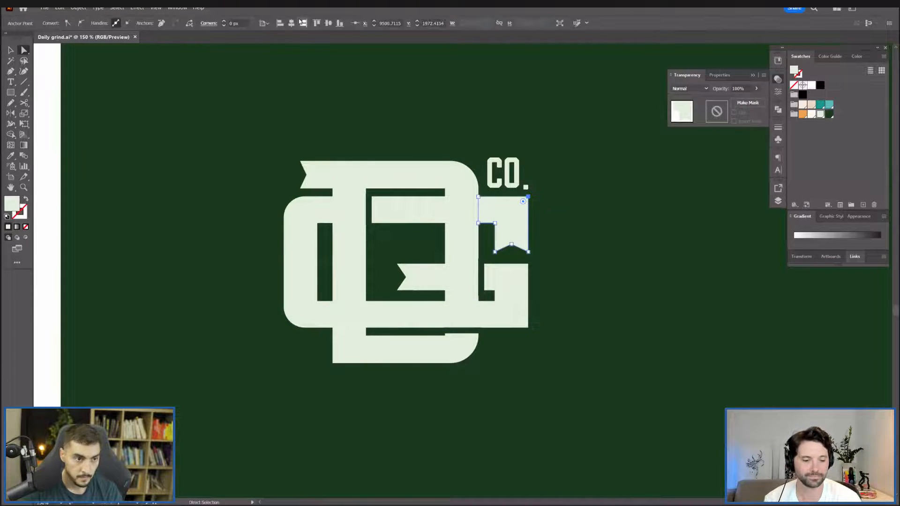
shift+click(224, 22)
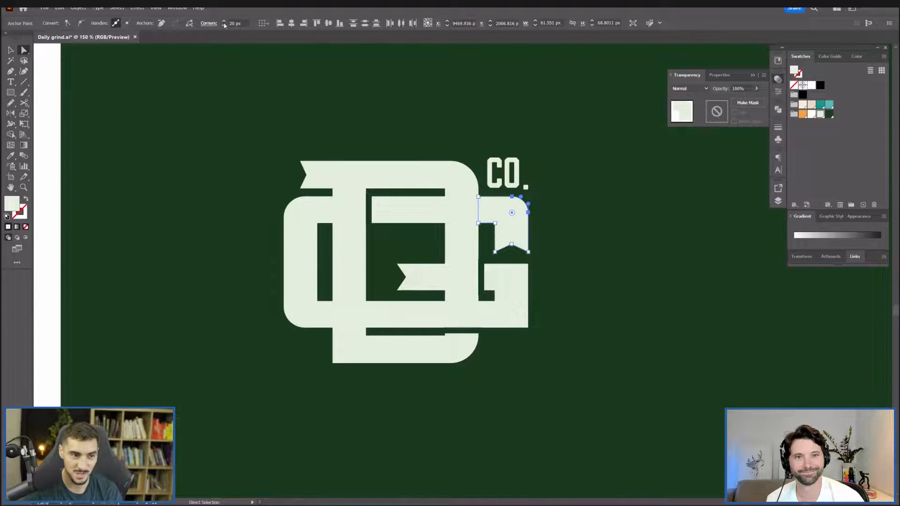
scroll(495, 286, up, 1)
drag(589, 308, 526, 358)
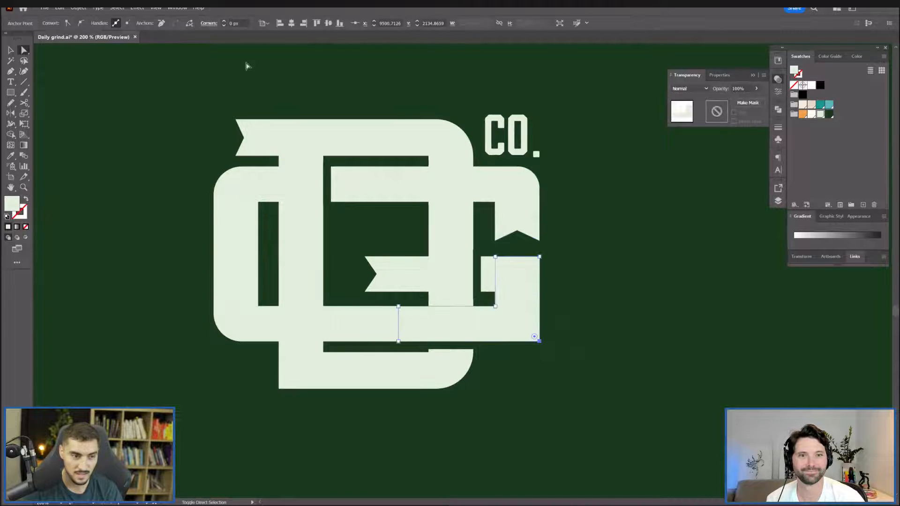
click(579, 195)
scroll(640, 235, down, 2)
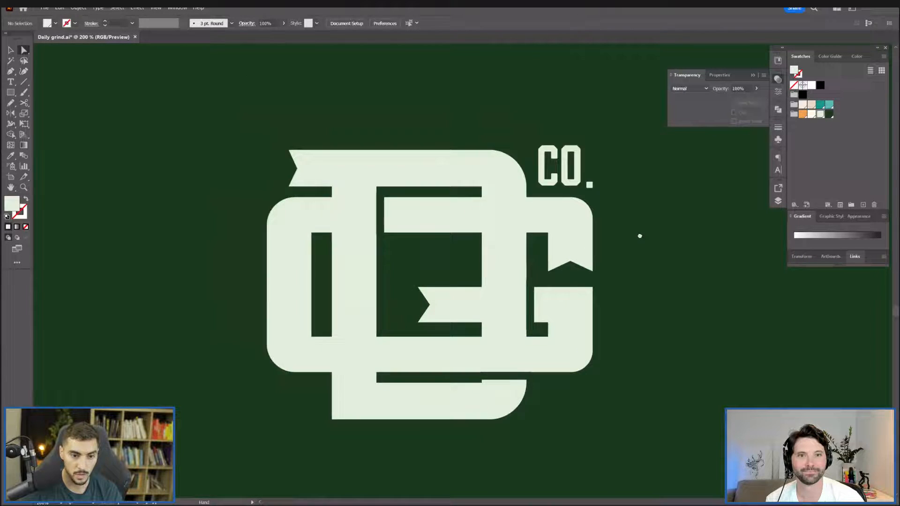
Examine the G's rounded corners close up and beside the orange version.
scroll(656, 247, up, 3)
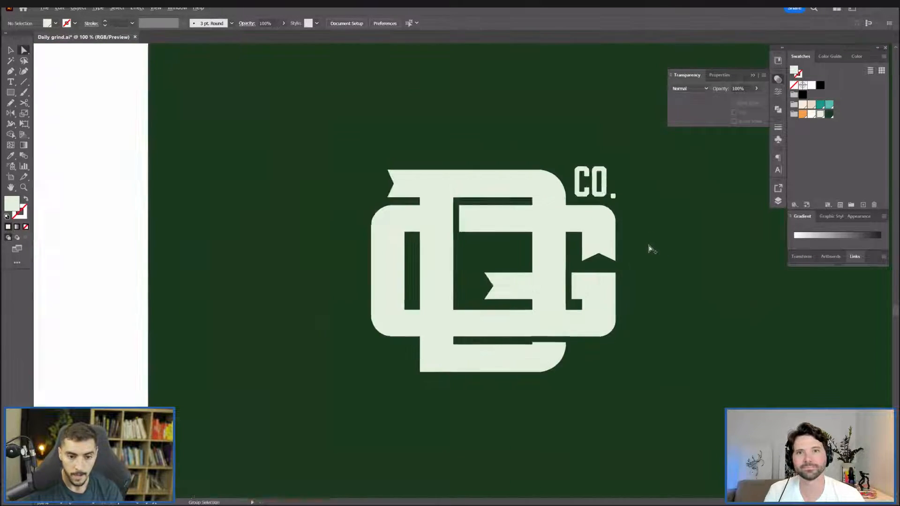
scroll(678, 276, down, 1)
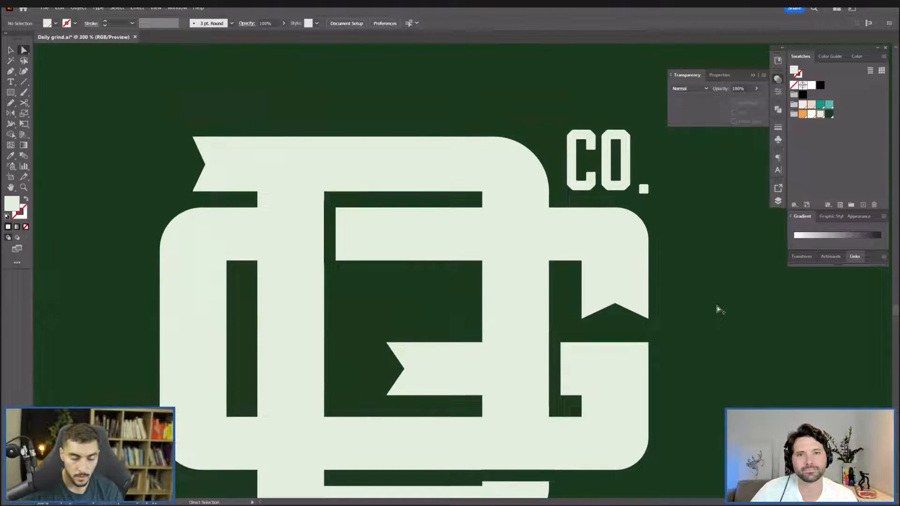
drag(680, 326, 670, 345)
click(723, 332)
scroll(730, 328, down, 3)
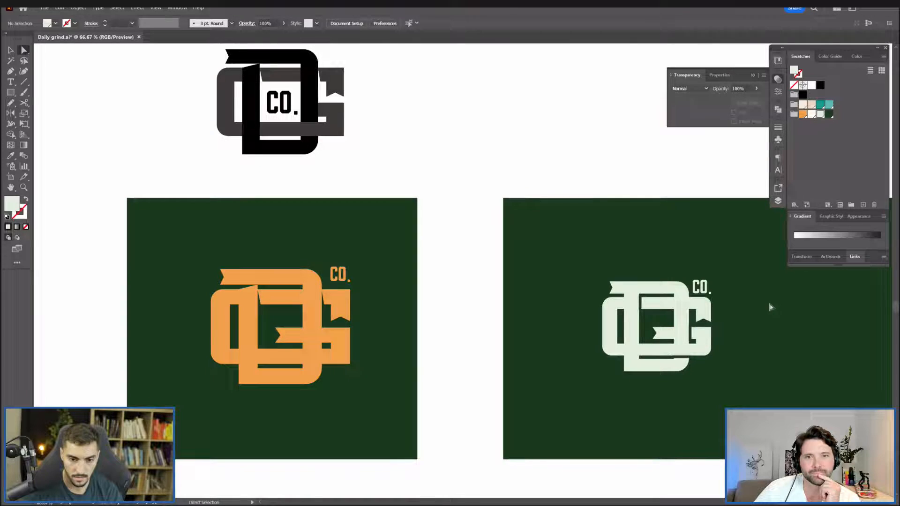
scroll(745, 344, up, 1)
scroll(684, 341, up, 2)
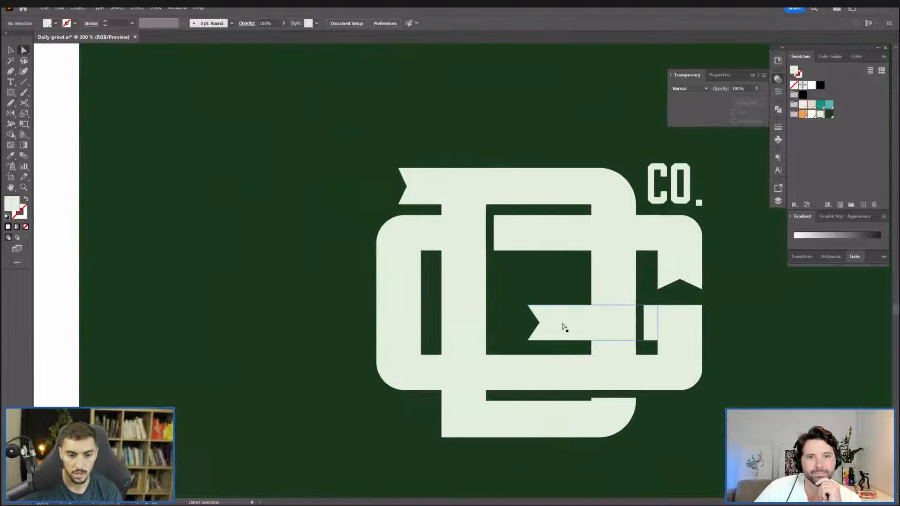
drag(633, 206, 523, 196)
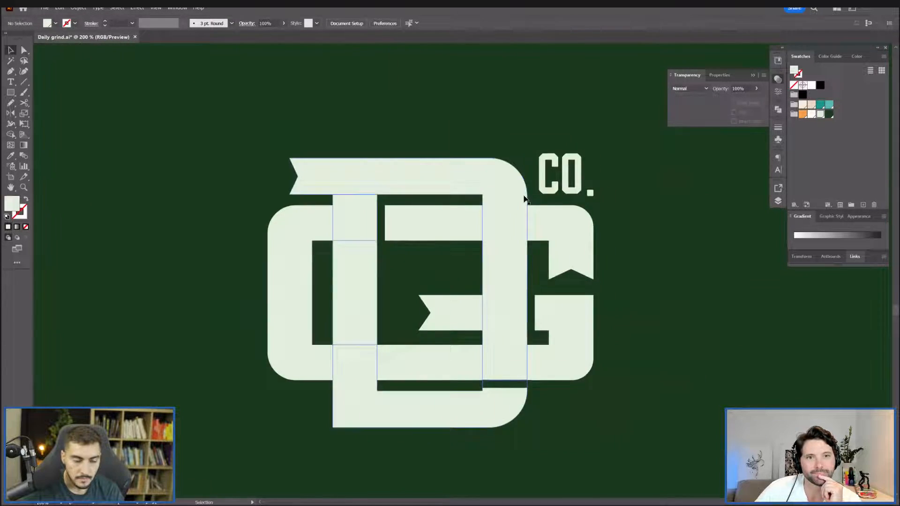
scroll(524, 196, down, 3)
Duplicate the pale green monogram with its "CO." beside the original on the widened dark green background.
key(v)
drag(560, 159, 431, 298)
click(611, 194)
drag(612, 194, 560, 251)
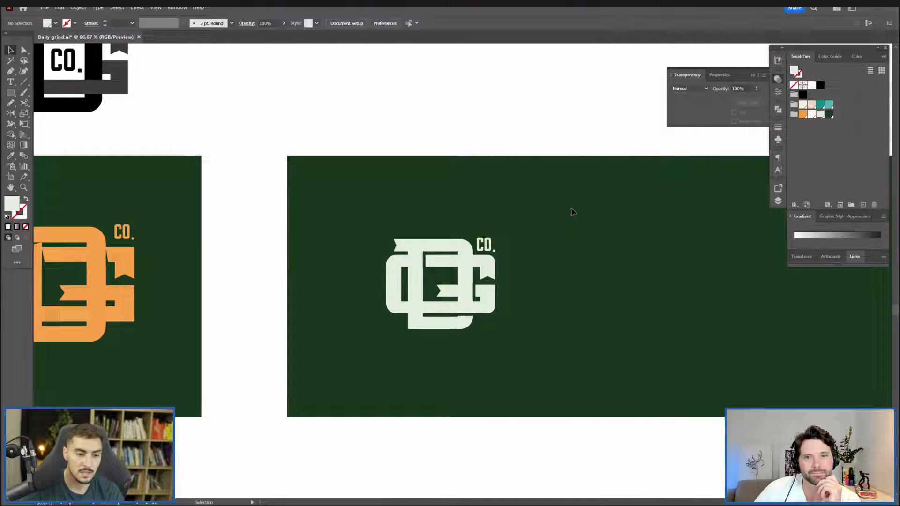
drag(374, 347, 479, 250)
drag(470, 264, 519, 270)
Give the copy's three dark gap strips at the letter crossings the monogram's pale green fill and the Multiply blending mode.
scroll(521, 323, up, 3)
key(a)
click(480, 225)
shift+click(631, 319)
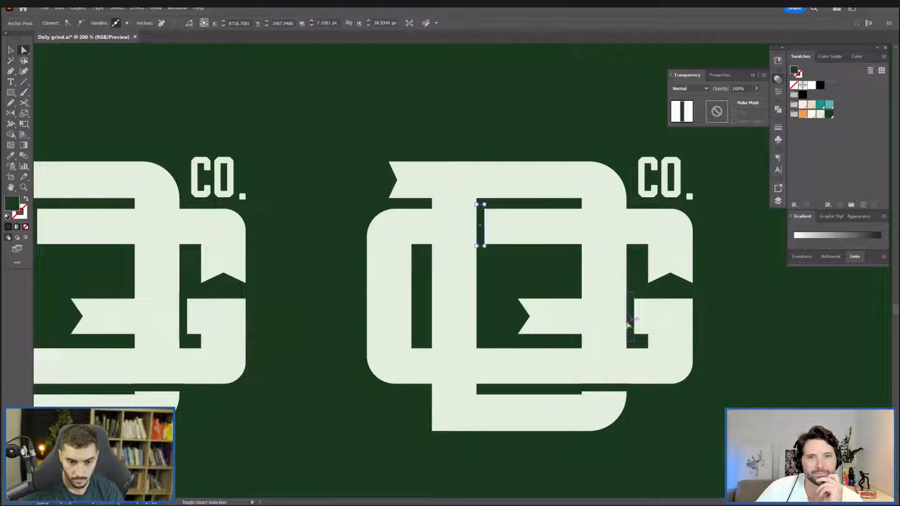
shift+click(607, 388)
key(i)
click(680, 333)
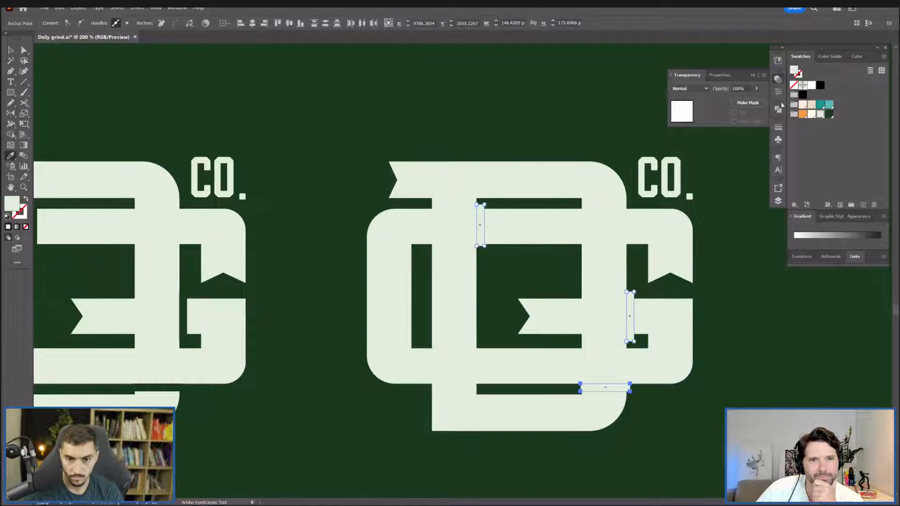
click(689, 88)
click(687, 111)
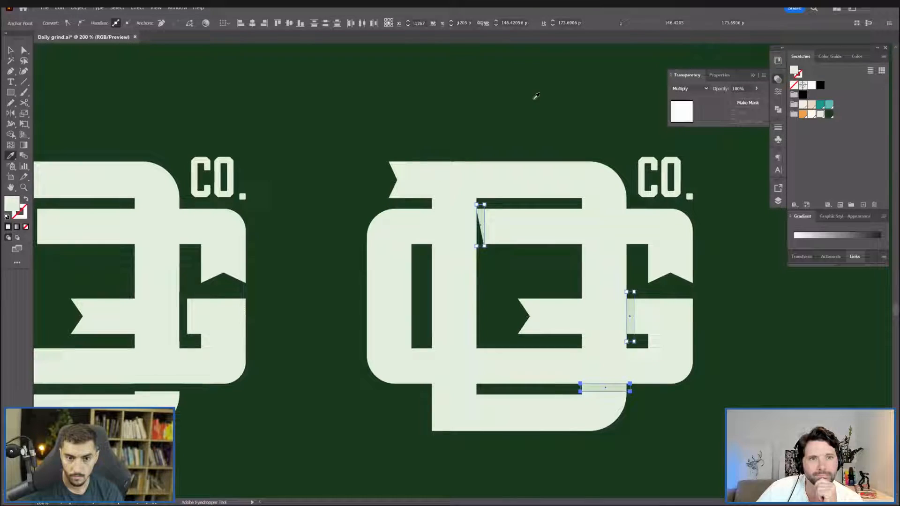
Deselect the shadow strips and hide the interface panels around the artwork.
key(v)
click(614, 115)
scroll(465, 258, up, 1)
key(a)
drag(494, 237, 483, 237)
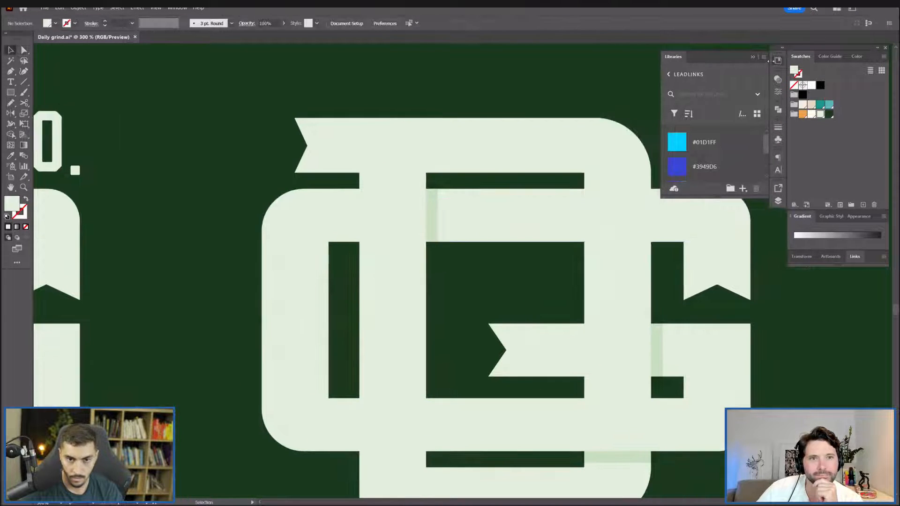
click(778, 61)
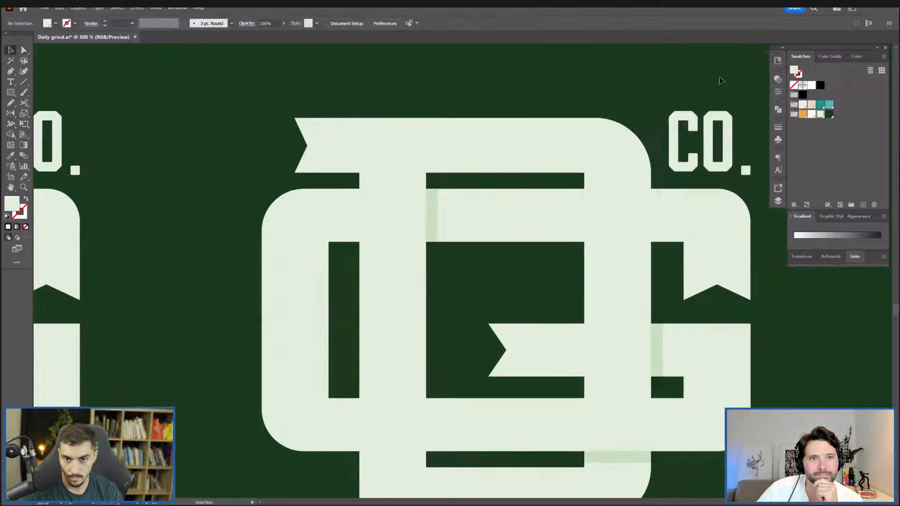
key(Tab)
Trim both ends of the shadow strip beside the D's left stem to the thickness of the G's top bar.
scroll(444, 125, up, 2)
click(365, 248)
drag(366, 219, 367, 231)
drag(365, 342, 367, 336)
Trim both ends of the shadow strip beside the D's right stem to the thickness of the G's middle bar.
drag(605, 364, 304, 49)
click(520, 194)
drag(516, 162, 516, 185)
drag(516, 312, 515, 291)
Trim the left end of the shadow strip below the G's bottom bar flush with the D's right stem.
drag(560, 438, 580, 310)
click(566, 316)
drag(442, 310, 446, 311)
scroll(469, 313, down, 3)
click(681, 306)
drag(659, 237, 671, 297)
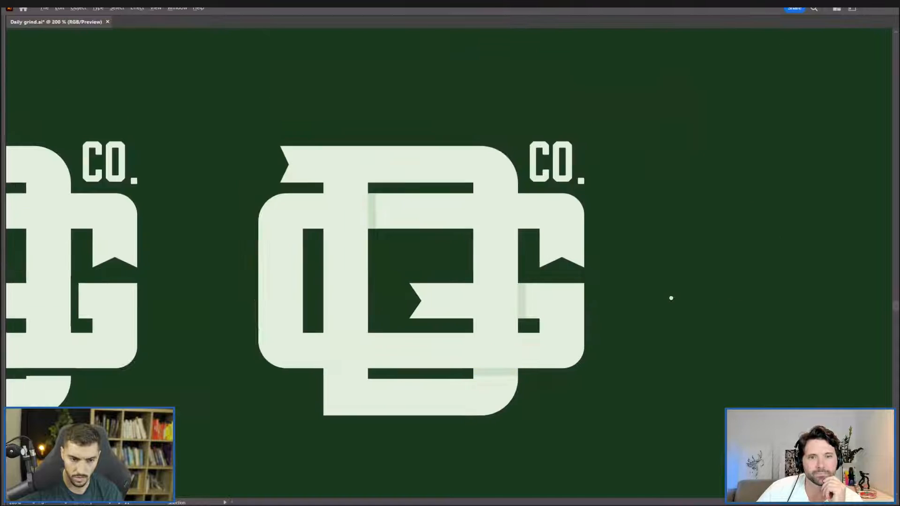
Place the second pencil sketch just above the dark green background with the two pale green monograms.
scroll(656, 303, down, 1)
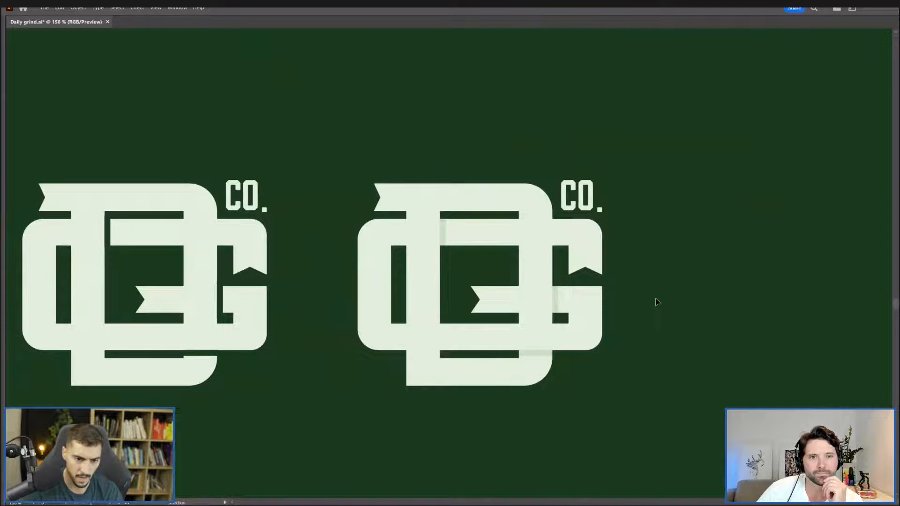
scroll(655, 302, down, 3)
drag(643, 227, 684, 364)
scroll(683, 364, down, 1)
drag(658, 282, 660, 287)
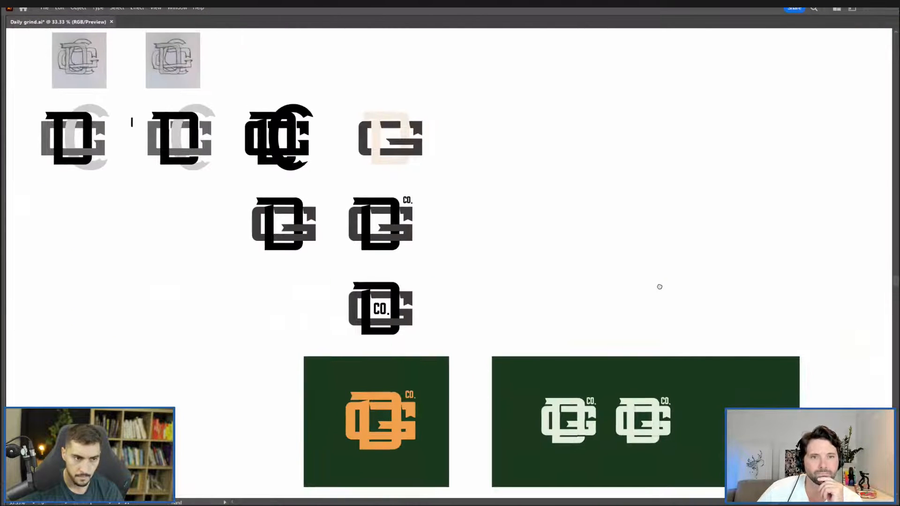
mouse_move(195, 67)
mouse_down()
mouse_move(702, 298)
mouse_move(698, 306)
mouse_up()
scroll(685, 338, up, 3)
drag(685, 338, 674, 300)
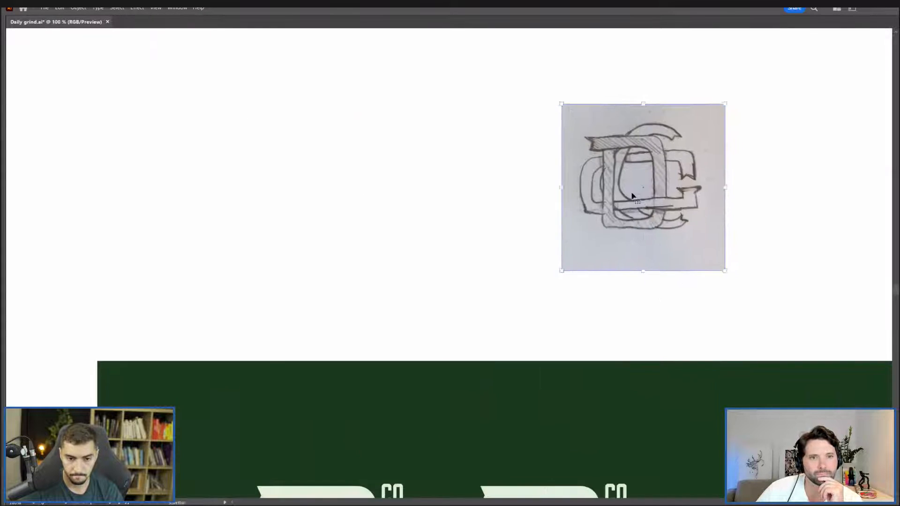
drag(633, 195, 529, 202)
scroll(617, 286, down, 1)
click(639, 233)
Add a matching shadow strip to the second monogram where the G's top bar meets the D's right stem.
mouse_move(645, 272)
mouse_down()
mouse_move(628, 233)
mouse_move(642, 216)
mouse_up()
scroll(640, 235, up, 1)
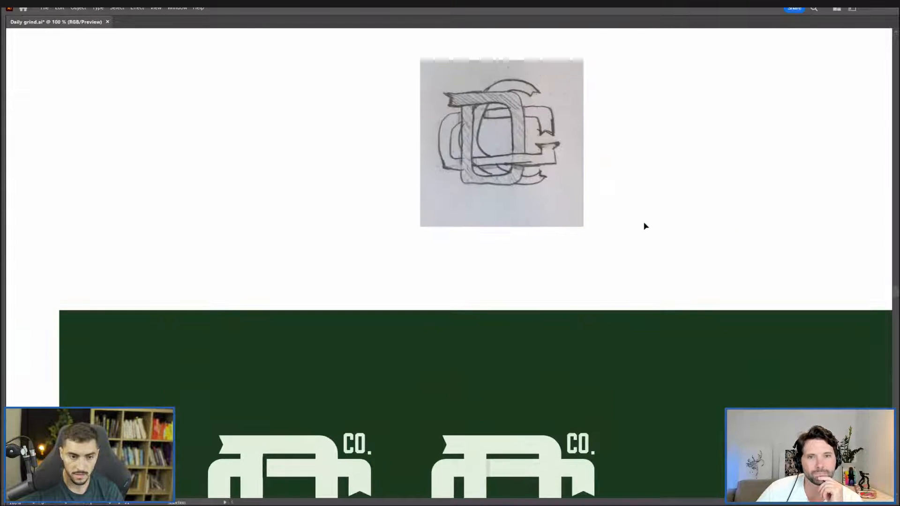
scroll(604, 214, down, 2)
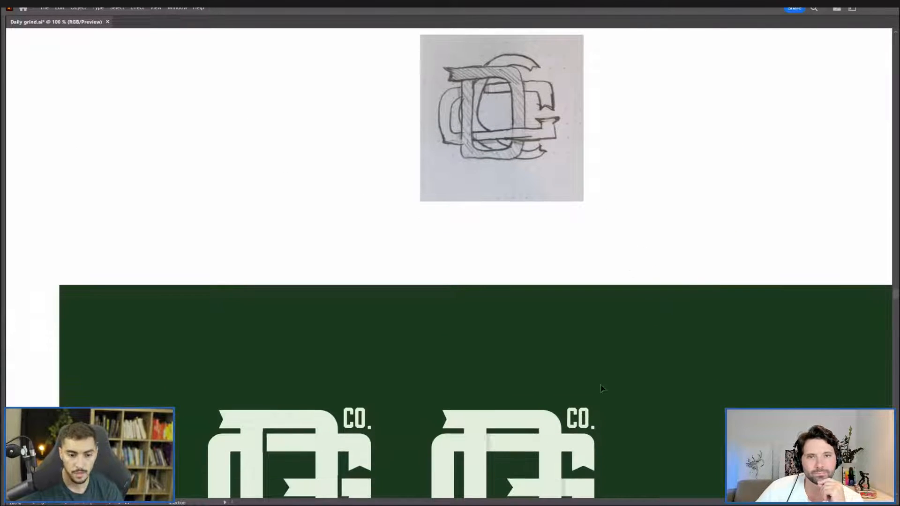
scroll(543, 442, up, 1)
scroll(508, 454, down, 2)
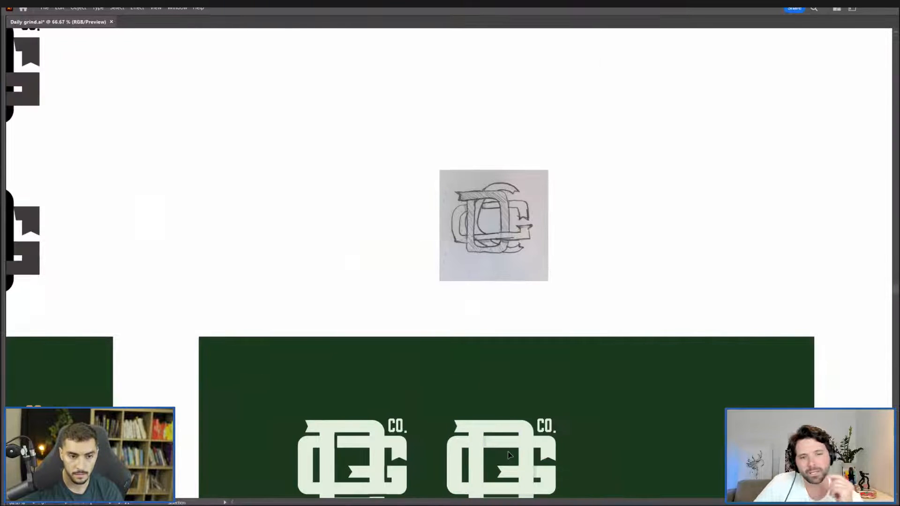
scroll(510, 455, up, 2)
drag(433, 365, 535, 366)
scroll(533, 370, up, 2)
click(532, 371)
scroll(605, 197, down, 2)
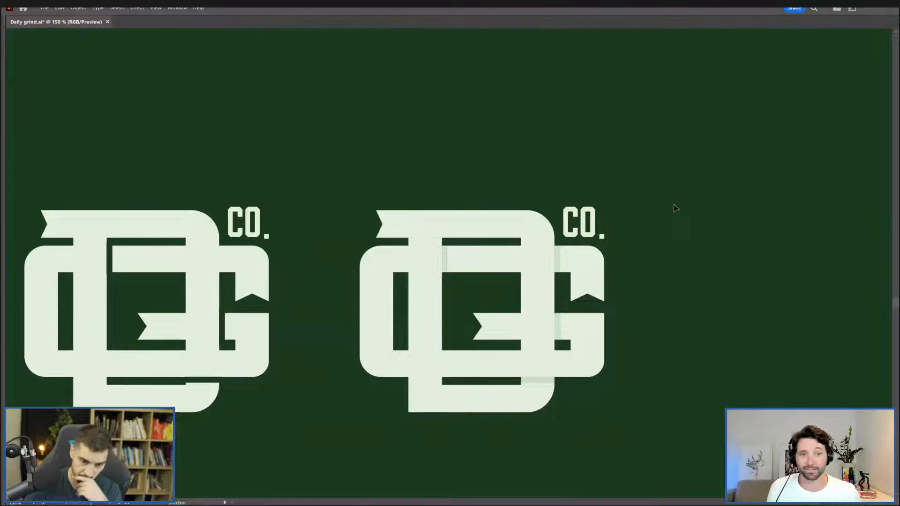
Copy the first monogram's dark gap strip beside the D's right stem up to the G's top bar.
scroll(616, 331, down, 2)
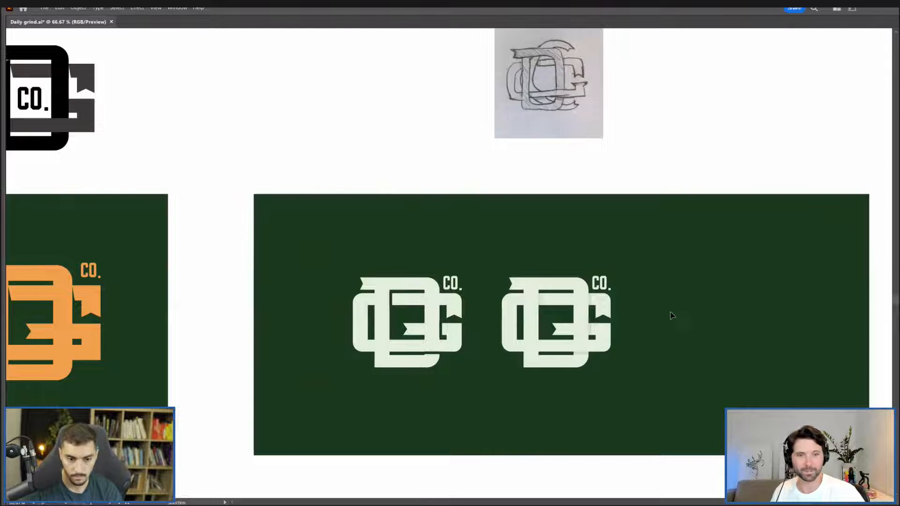
scroll(671, 316, up, 1)
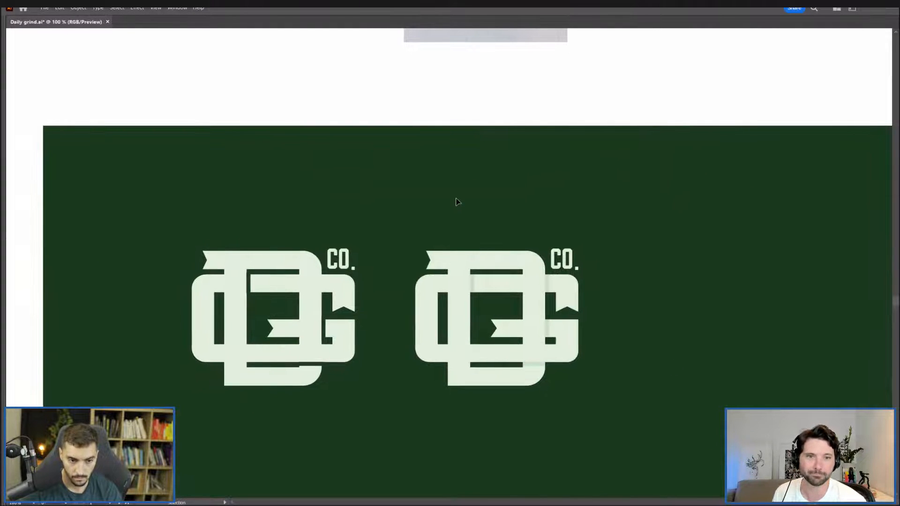
scroll(474, 216, up, 1)
drag(500, 206, 575, 181)
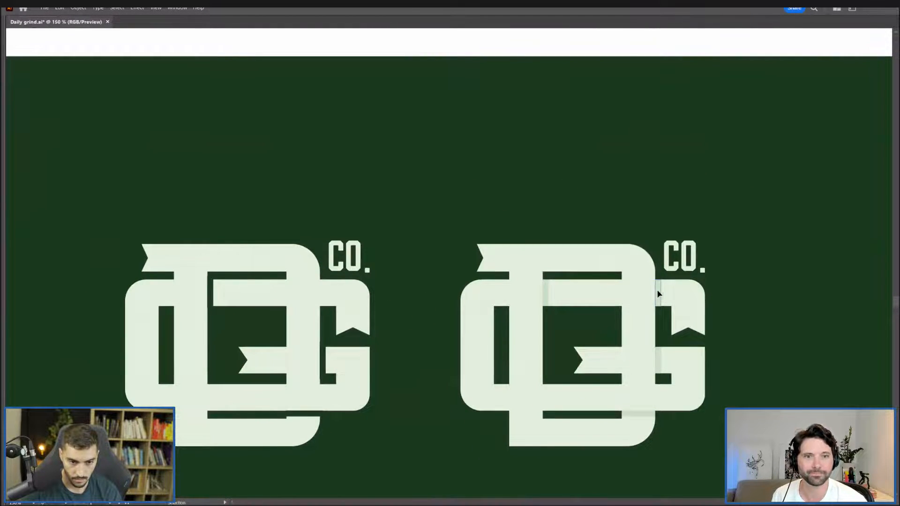
drag(330, 351, 330, 294)
Compare the gap and shadow versions of the pale green monogram side by side at reduced size.
scroll(442, 221, down, 2)
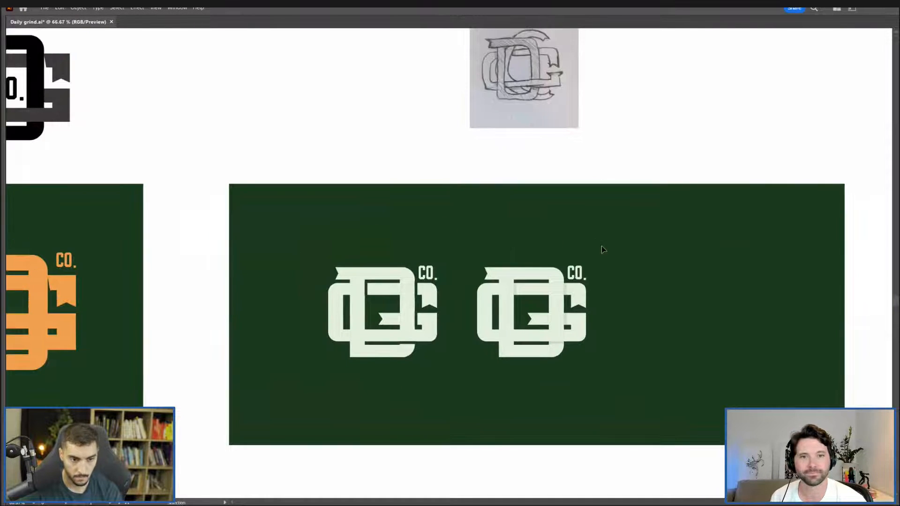
drag(580, 253, 615, 229)
scroll(528, 225, up, 1)
drag(526, 227, 553, 213)
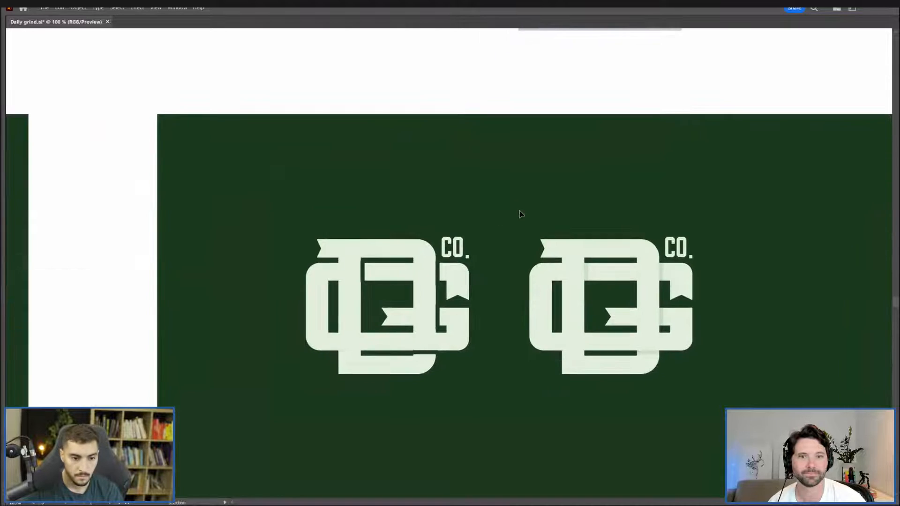
Examine the two pale green monograms at several reduced sizes alongside the pencil sketch and the earlier concepts.
scroll(522, 213, down, 1)
scroll(618, 188, down, 1)
drag(641, 195, 533, 217)
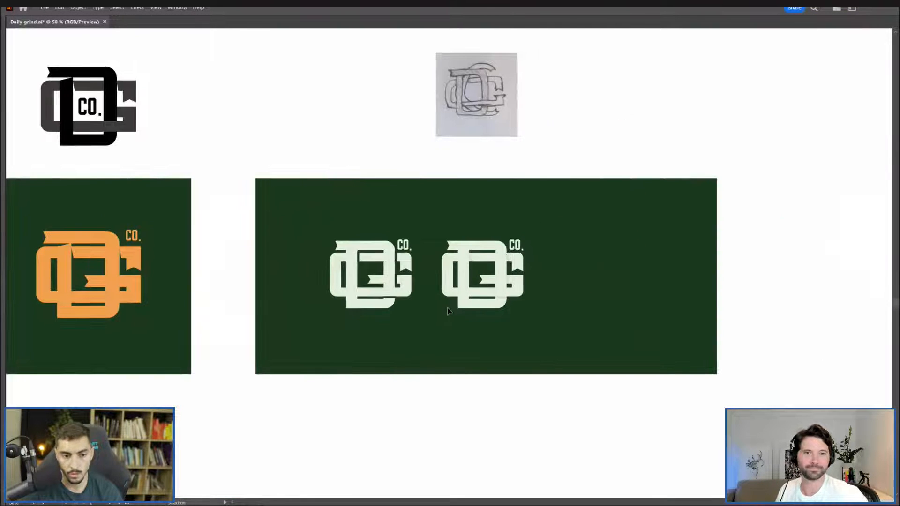
drag(447, 308, 621, 236)
click(621, 236)
scroll(511, 221, up, 1)
drag(565, 214, 594, 205)
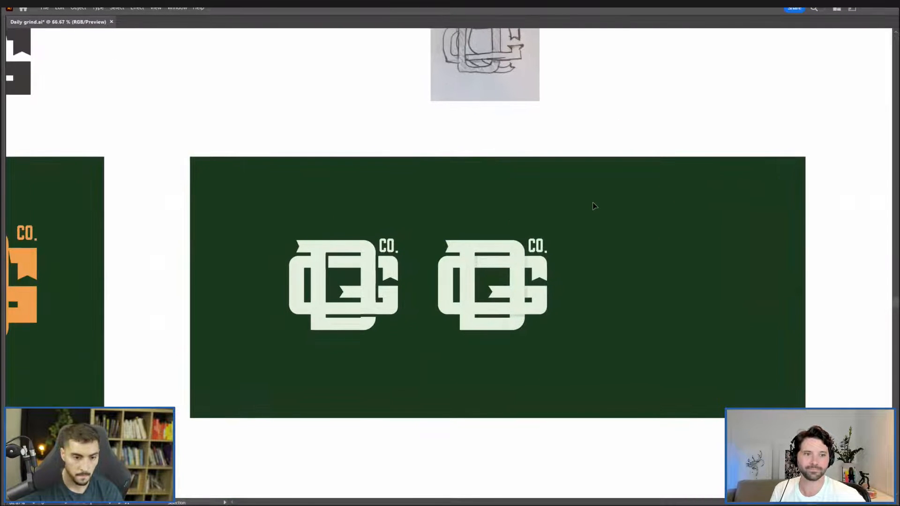
scroll(594, 206, down, 3)
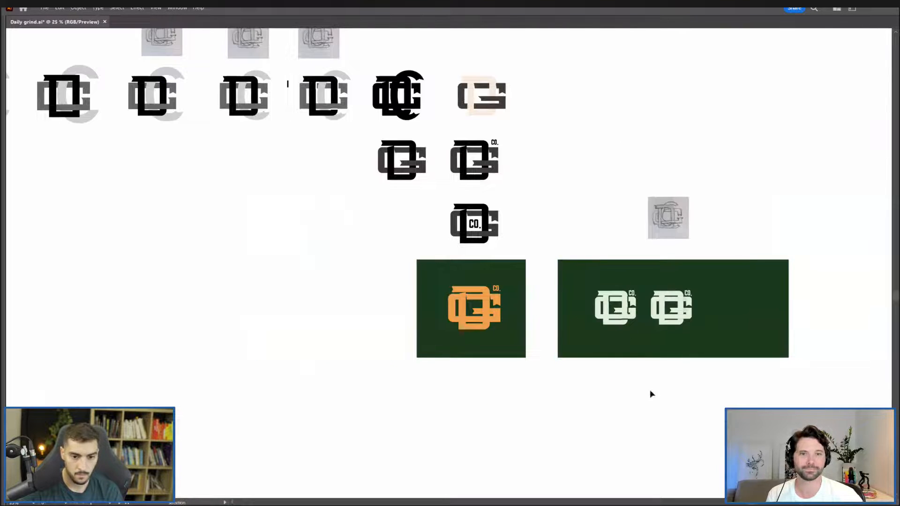
Extend the dark green background behind the two pale green monograms downward and lock it.
click(652, 335)
drag(674, 358, 682, 428)
scroll(671, 381, up, 1)
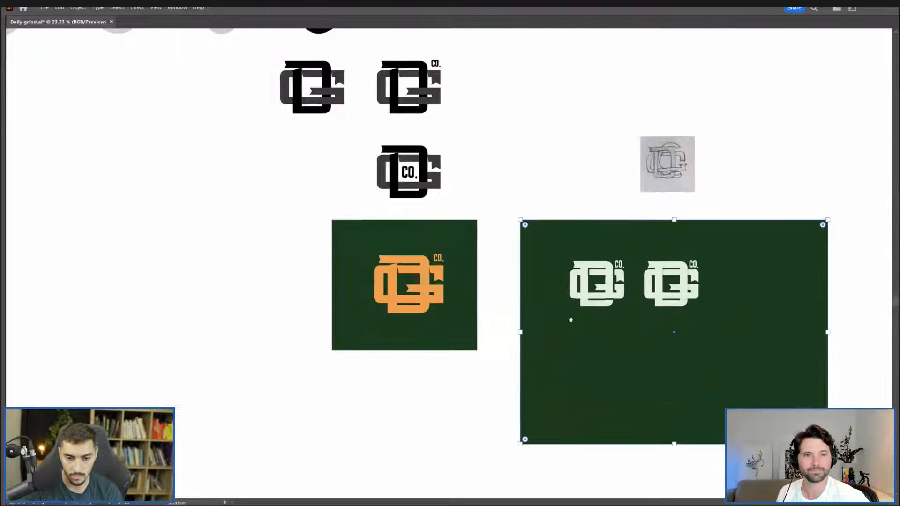
drag(571, 319, 448, 249)
key(ctrl+2)
Scale the two pale green monograms down together and reposition them on the enlarged dark green background.
scroll(512, 186, up, 1)
key(v)
click(490, 216)
shift+click(562, 244)
drag(610, 264, 523, 234)
drag(457, 213, 433, 263)
drag(498, 281, 538, 296)
click(361, 249)
Select the whole gap-version monogram and cut out the strip beside the D's left stem with Shape Builder.
scroll(361, 249, up, 2)
drag(568, 199, 402, 364)
scroll(470, 297, up, 3)
key(shift+m)
scroll(472, 186, up, 2)
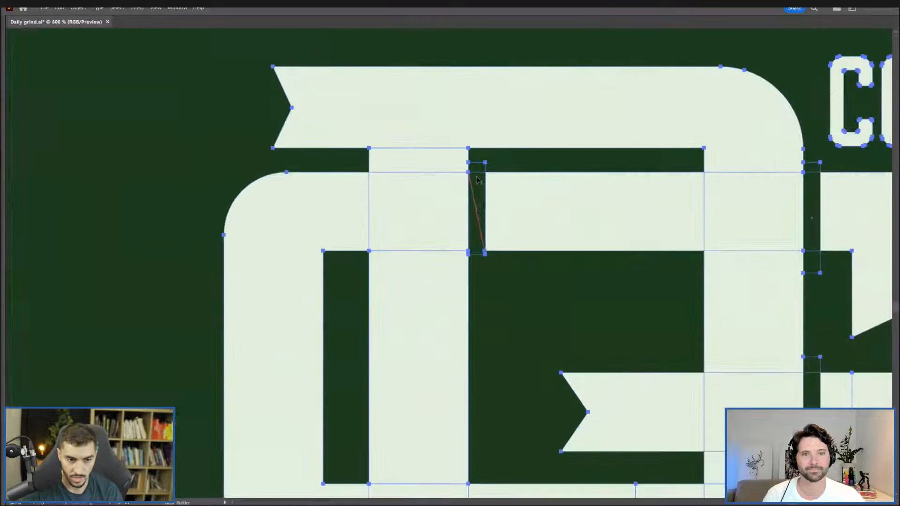
drag(481, 245, 482, 249)
Cut out the gap strips beside the D's right stem at the G's top bar and middle bar.
mouse_move(821, 162)
mouse_down()
mouse_move(711, 129)
mouse_move(712, 160)
mouse_up()
key(ctrl+z)
alt+click(706, 190)
drag(703, 322, 703, 276)
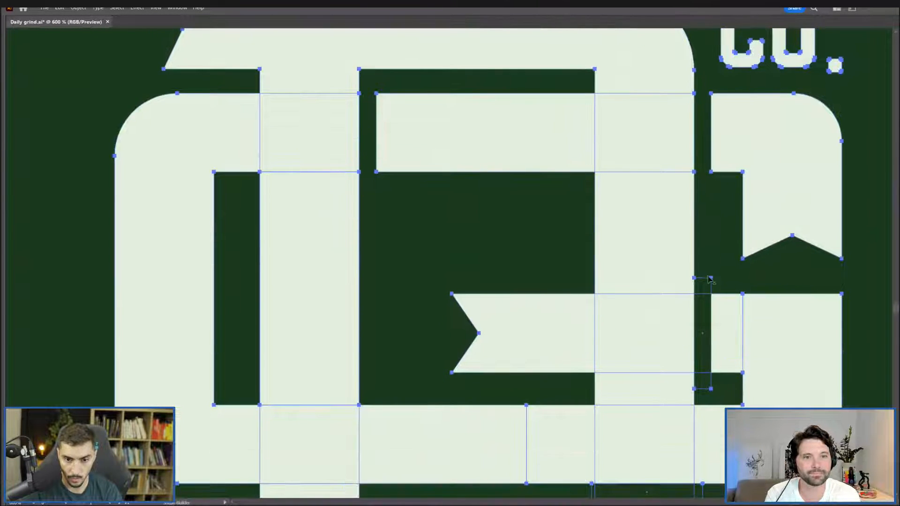
scroll(707, 382, down, 5)
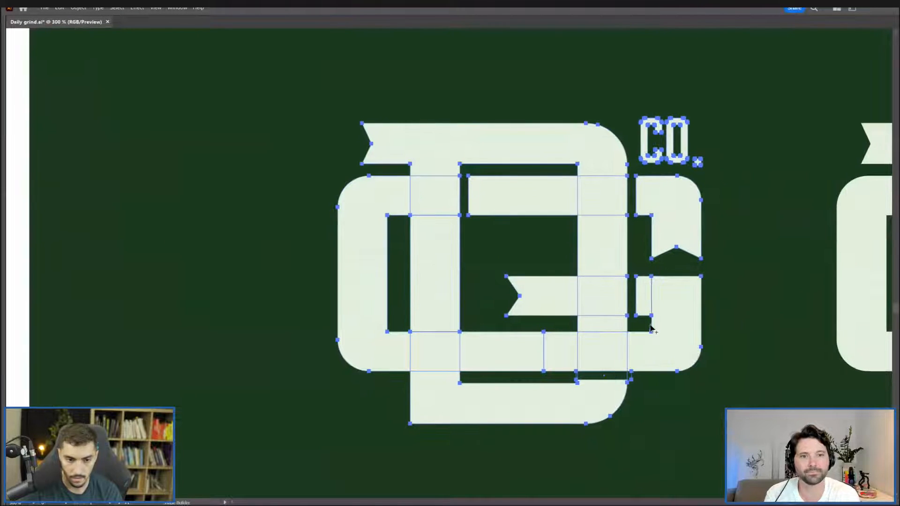
key(v)
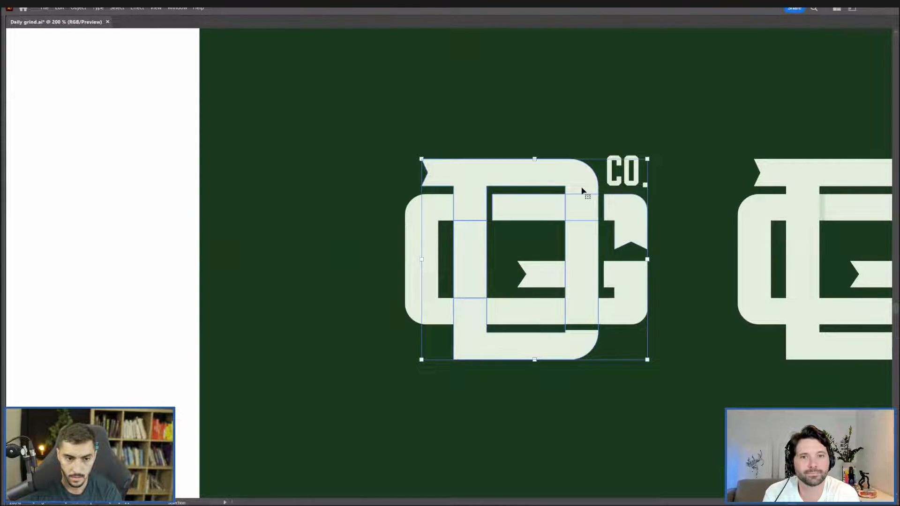
click(561, 155)
drag(483, 182, 499, 161)
key(ctrl+z)
Select all pieces of the letter G in the left monogram and fill them with the orange swatch.
key(a)
click(629, 215)
shift+click(435, 219)
shift+click(622, 305)
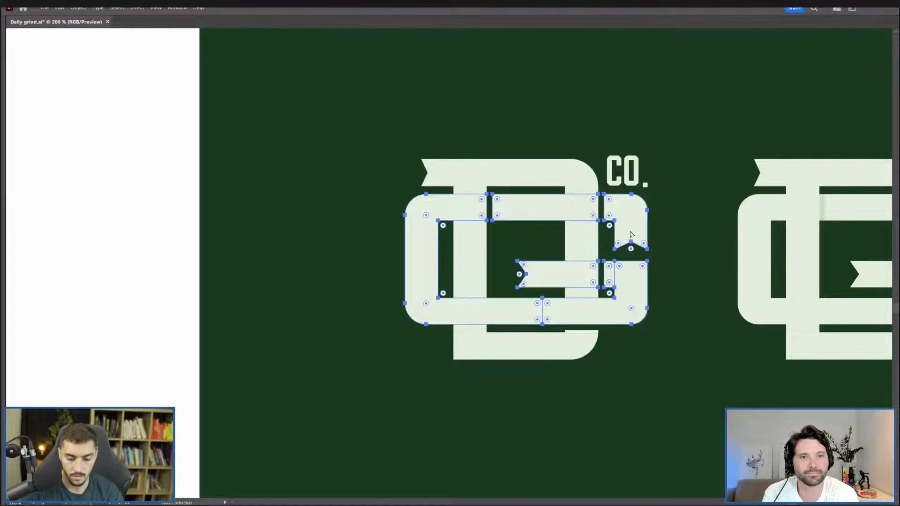
key(Tab)
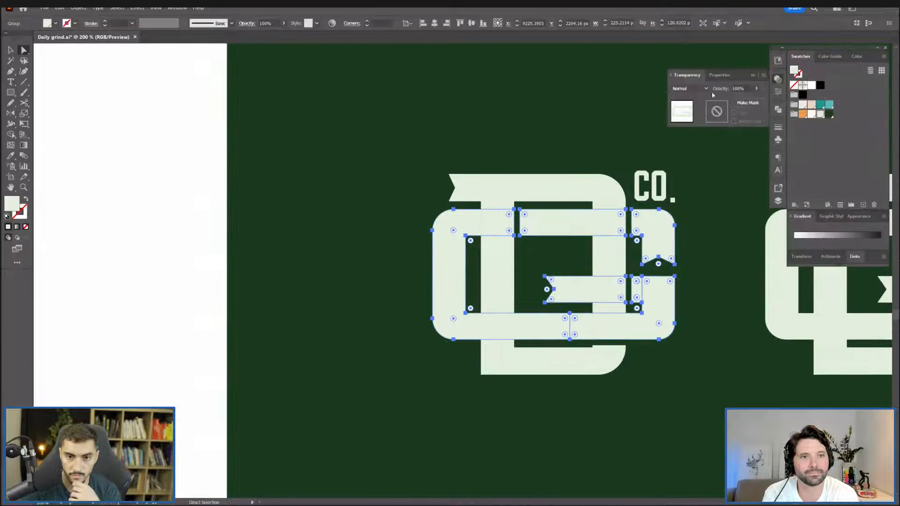
click(776, 109)
click(803, 113)
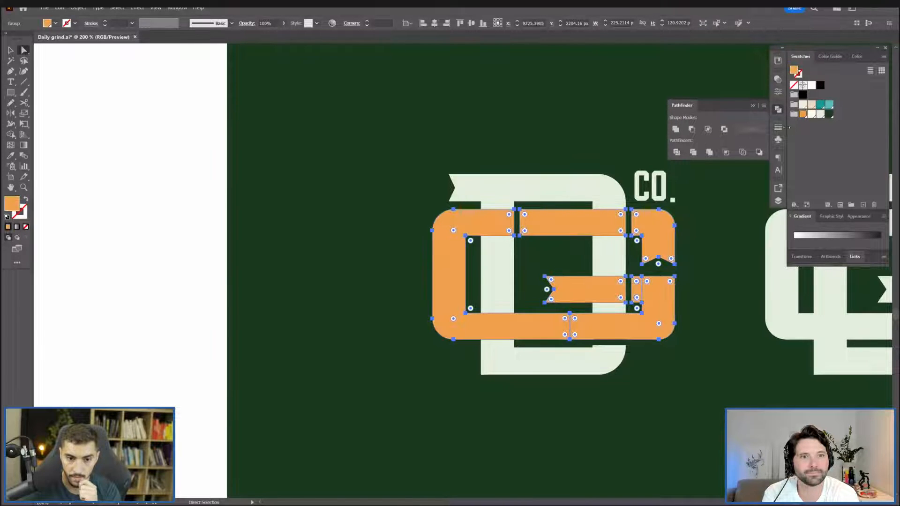
drag(559, 181, 488, 185)
click(550, 184)
Try to send the orange G group to the back and bring it forward in the stacking order.
click(515, 286)
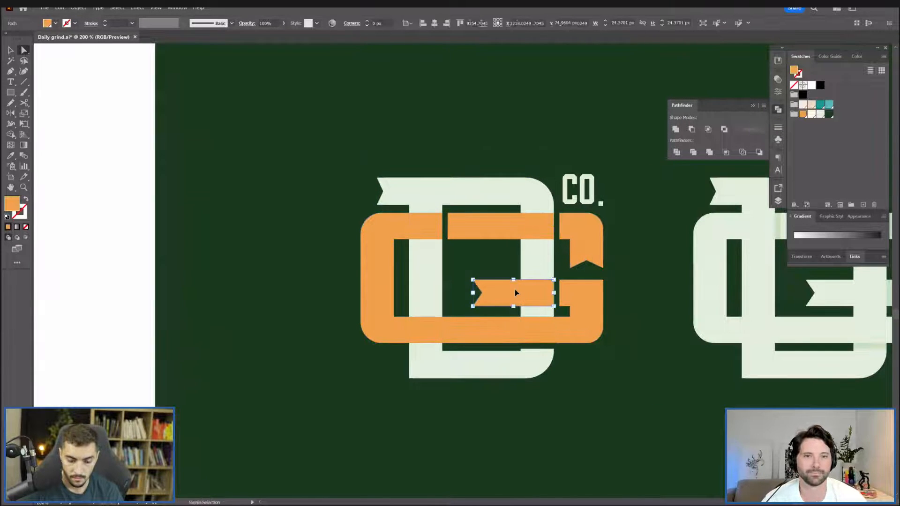
key(v)
click(512, 297)
key(ctrl+shift+bracketleft)
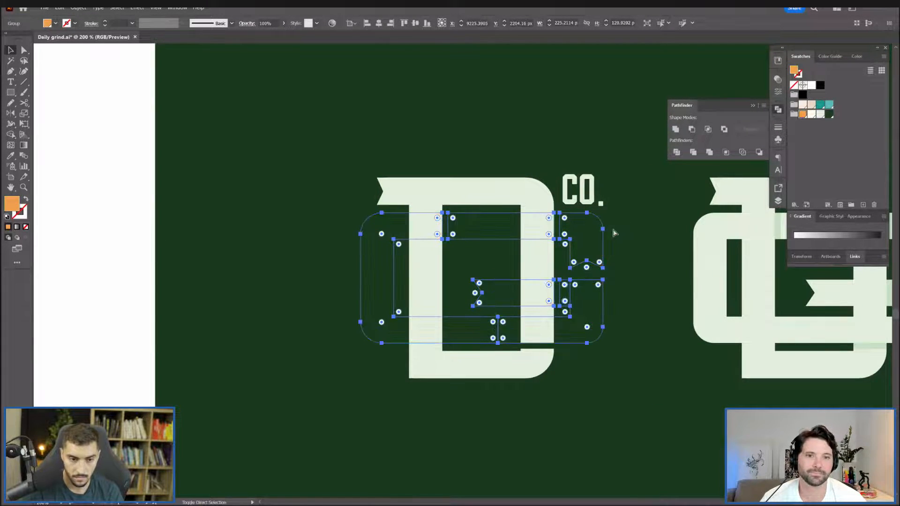
key(ctrl+bracketright)
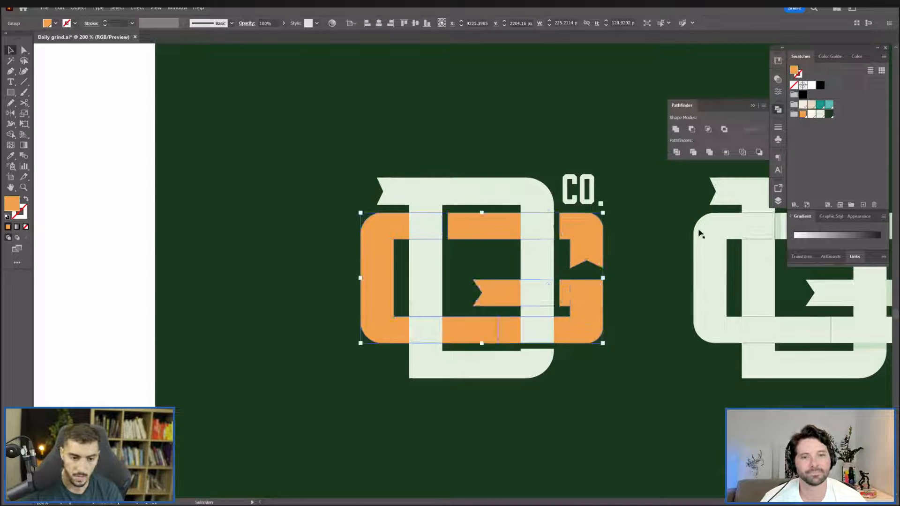
key(ctrl+bracketright)
click(640, 260)
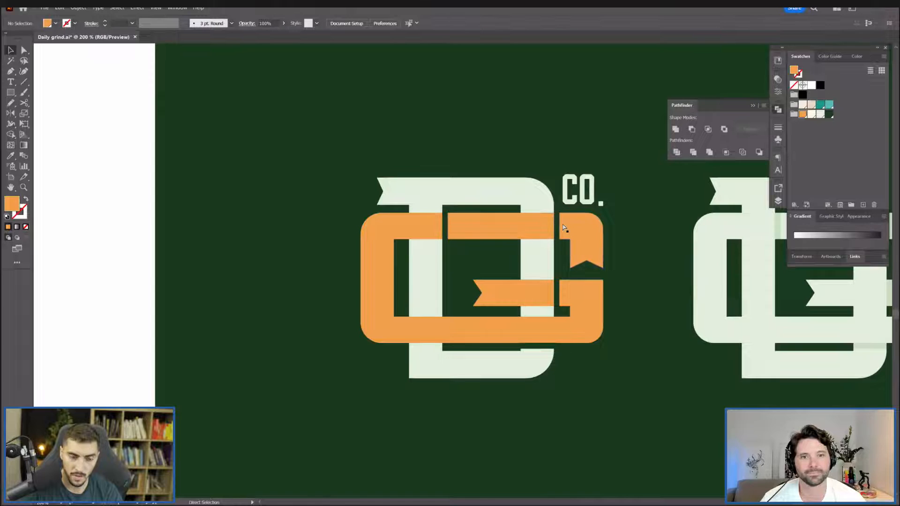
Undo the stacking order changes, redo the orange fill on the G pieces, and deselect them.
key(ctrl+z)
key(ctrl+z)
key(ctrl+z)
key(ctrl+z)
key(ctrl+z)
key(ctrl+z)
key(ctrl+shift+z)
key(ctrl+shift+z)
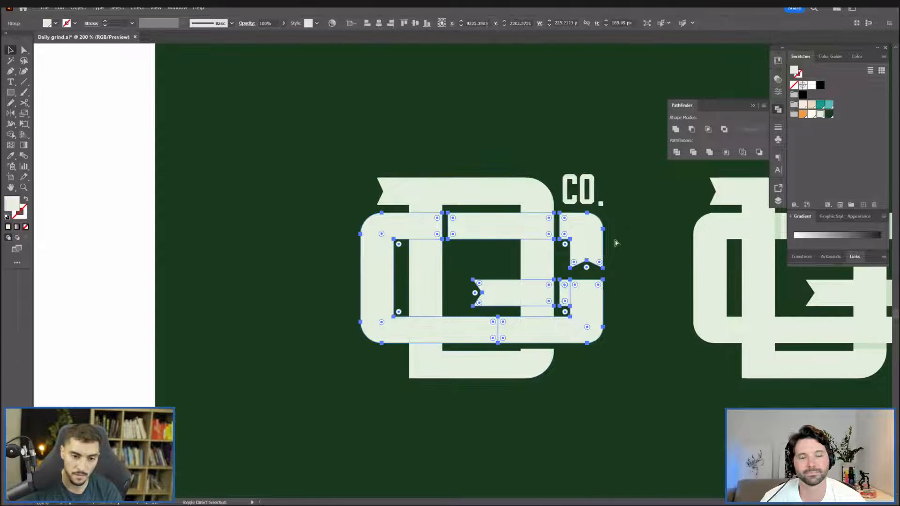
key(ctrl+shift+z)
click(633, 265)
Try moving individual pieces of the orange G, undoing each move and the orange fill.
drag(594, 287, 617, 296)
key(ctrl+z)
key(a)
click(552, 305)
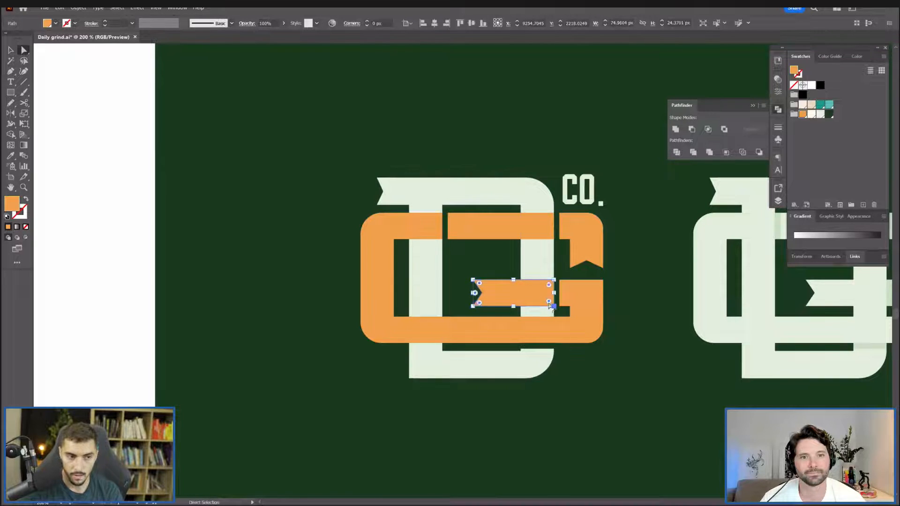
scroll(533, 298, up, 2)
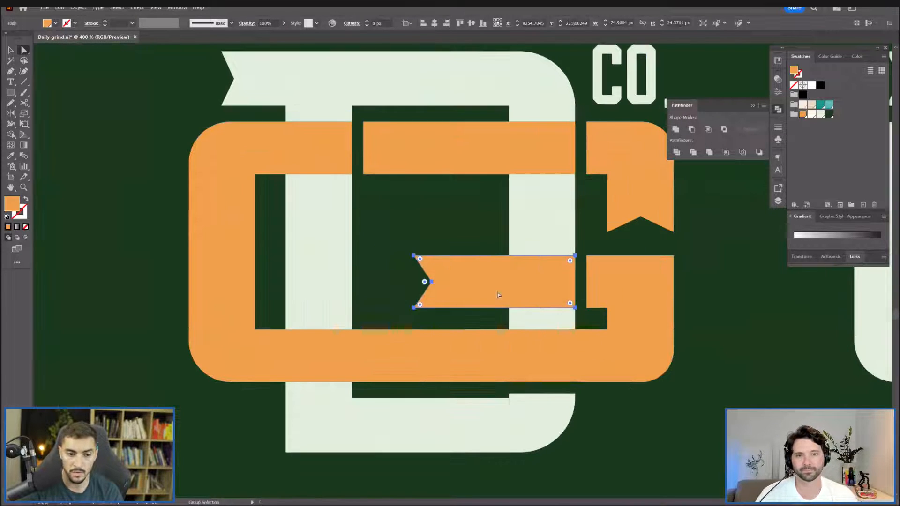
drag(518, 275, 524, 279)
key(ctrl+z)
ctrl+click(596, 285)
drag(647, 314, 702, 302)
key(ctrl+z)
scroll(702, 302, down, 2)
key(ctrl+z)
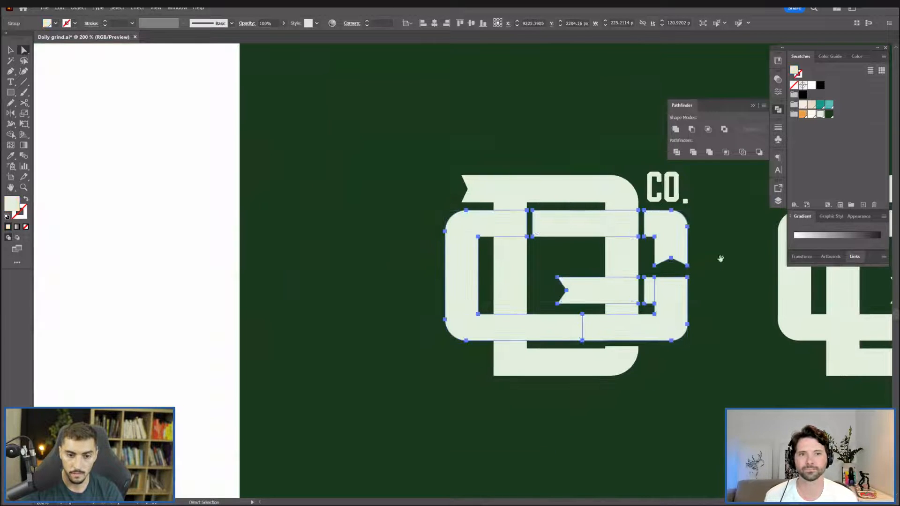
Try moving the separate pieces on the right side of the cream G, undoing each move.
drag(721, 262, 693, 282)
click(698, 246)
drag(642, 256, 675, 255)
key(ctrl+z)
drag(645, 305, 660, 331)
key(ctrl+z)
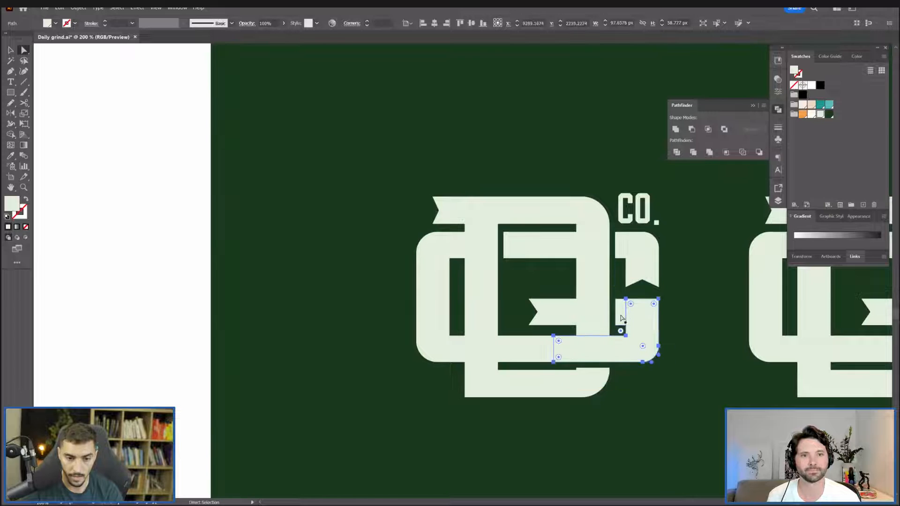
click(663, 314)
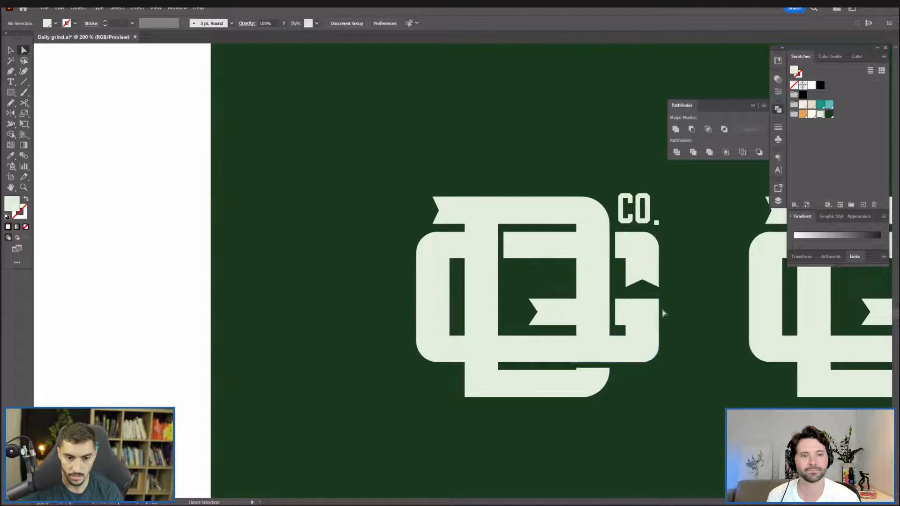
scroll(628, 312, up, 2)
drag(643, 377, 672, 378)
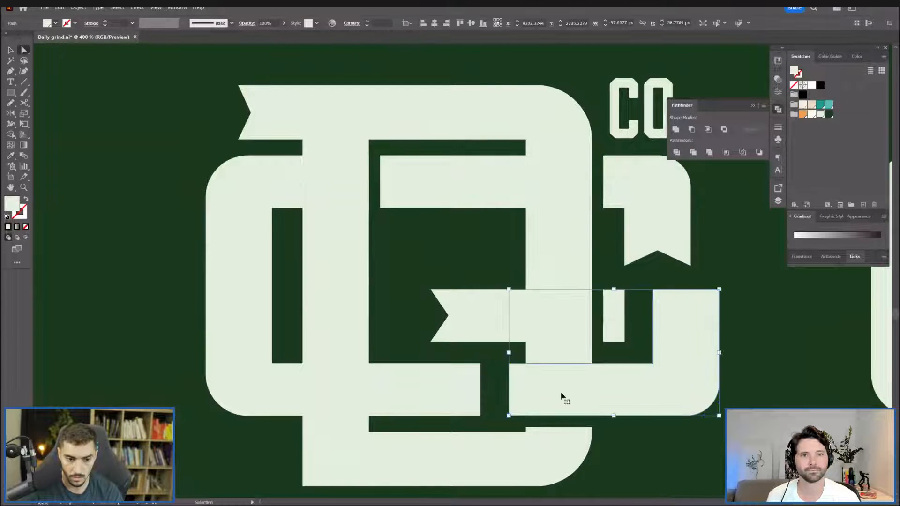
key(ctrl+z)
Select the G's large pieces without the small rectangle beside the lower corner, and fill them with orange.
click(247, 190)
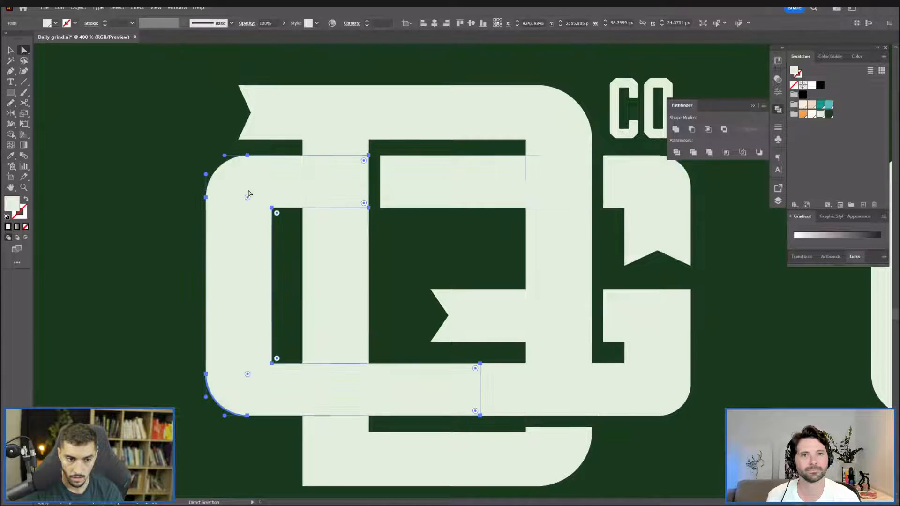
shift+click(650, 202)
shift+click(656, 316)
shift+click(455, 312)
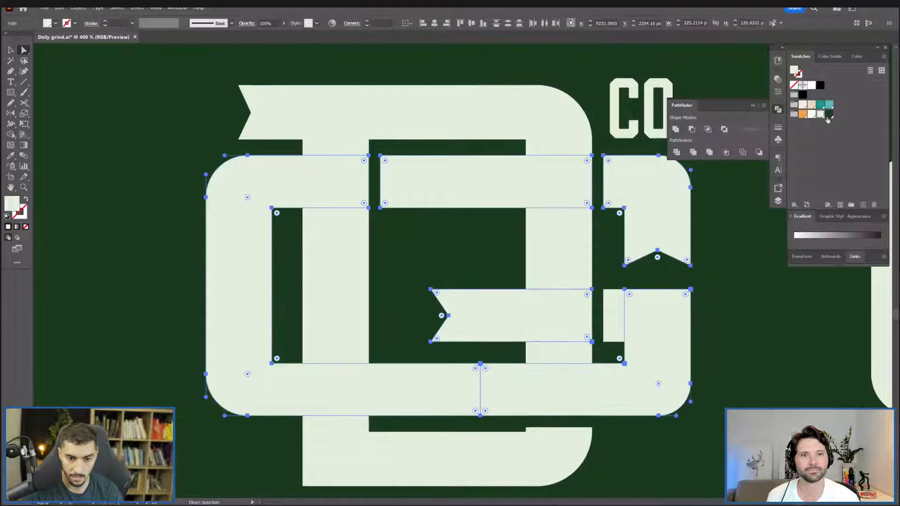
click(803, 115)
Undo the orange fill and group the small rectangle with the G's adjoining lower-right corner piece.
click(615, 307)
shift+click(662, 314)
key(ctrl+z)
key(ctrl+g)
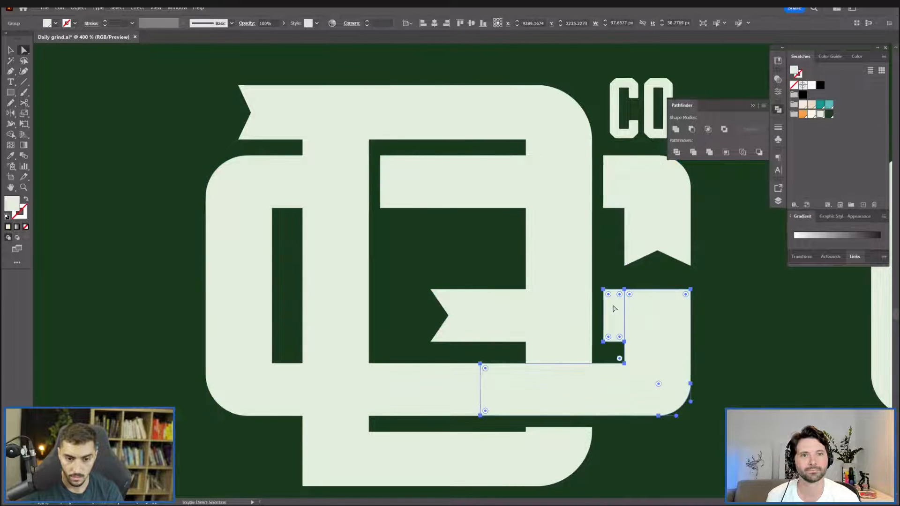
Select all pieces of the G, including the grouped corner, and fill them with the orange swatch.
shift+click(644, 257)
shift+click(609, 301)
shift+click(518, 316)
shift+click(434, 199)
shift+click(413, 367)
click(803, 116)
Try to make a compound path from the selected orange G pieces.
click(79, 8)
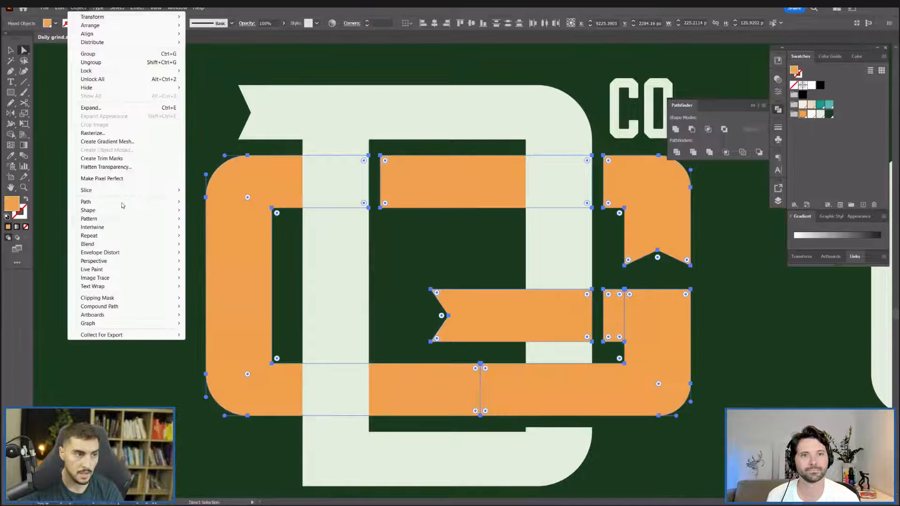
mouse_move(106, 307)
click(201, 305)
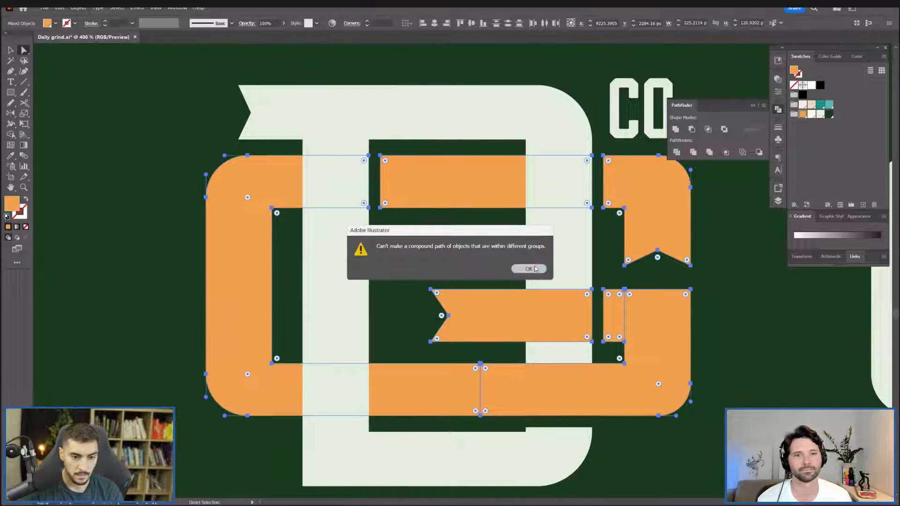
click(528, 269)
key(v)
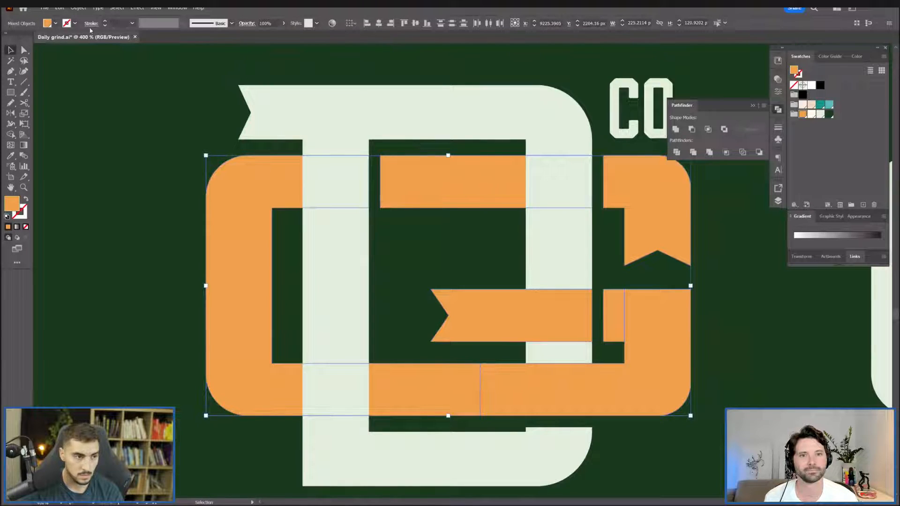
Check the Intertwine options for the selected G pieces and deselect them.
click(78, 8)
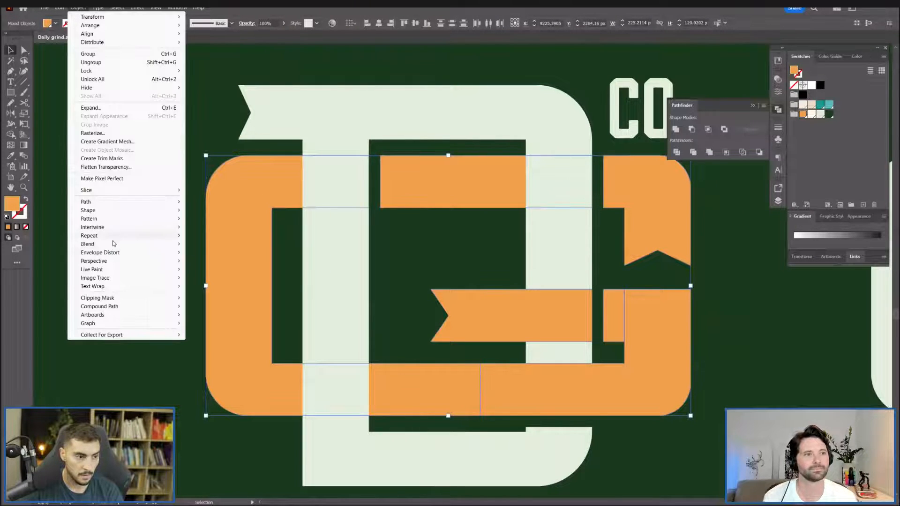
mouse_move(104, 228)
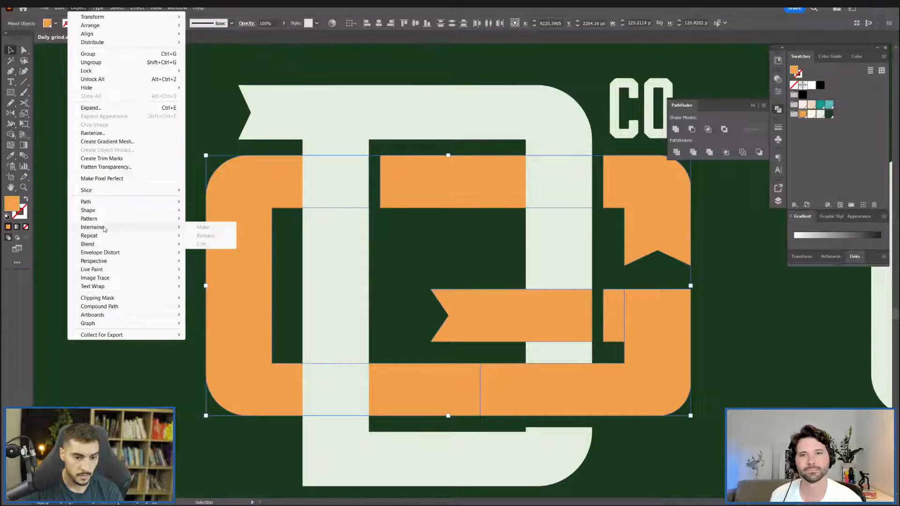
click(680, 291)
scroll(689, 288, down, 3)
drag(695, 283, 612, 282)
scroll(614, 282, down, 1)
click(627, 224)
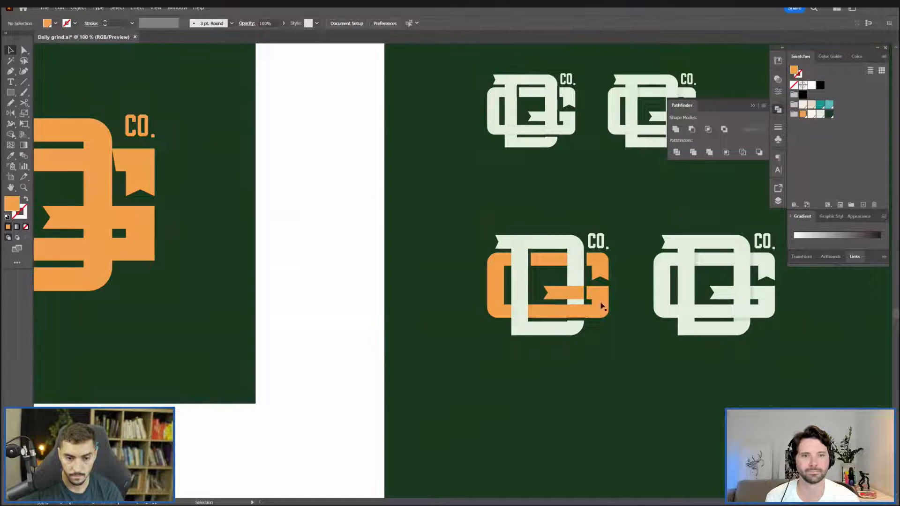
Examine the grouped corner of the orange G and the thin gap rectangle in the neighbouring cream monogram.
scroll(531, 313, up, 2)
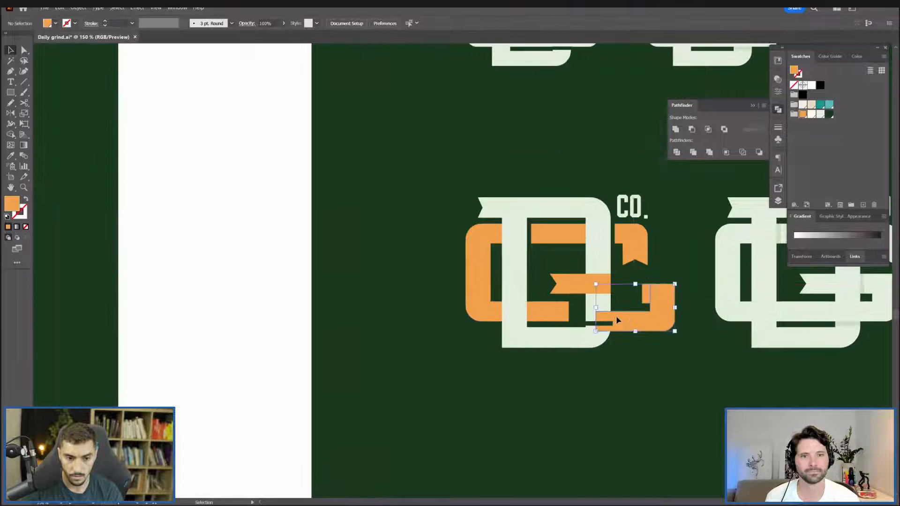
click(580, 320)
drag(705, 271, 603, 297)
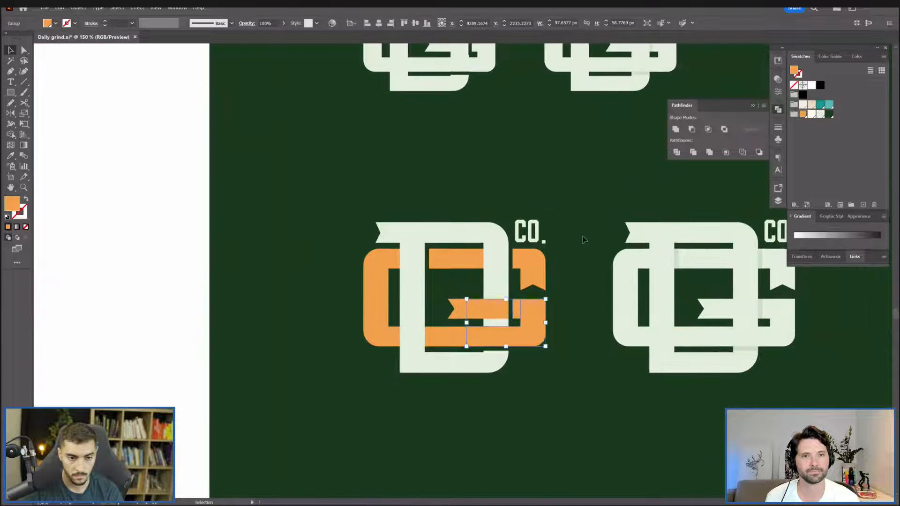
click(585, 239)
scroll(585, 175, down, 2)
scroll(585, 176, up, 2)
drag(580, 256, 501, 219)
drag(646, 239, 568, 252)
click(604, 201)
scroll(589, 220, up, 2)
click(597, 221)
click(599, 304)
scroll(605, 302, down, 1)
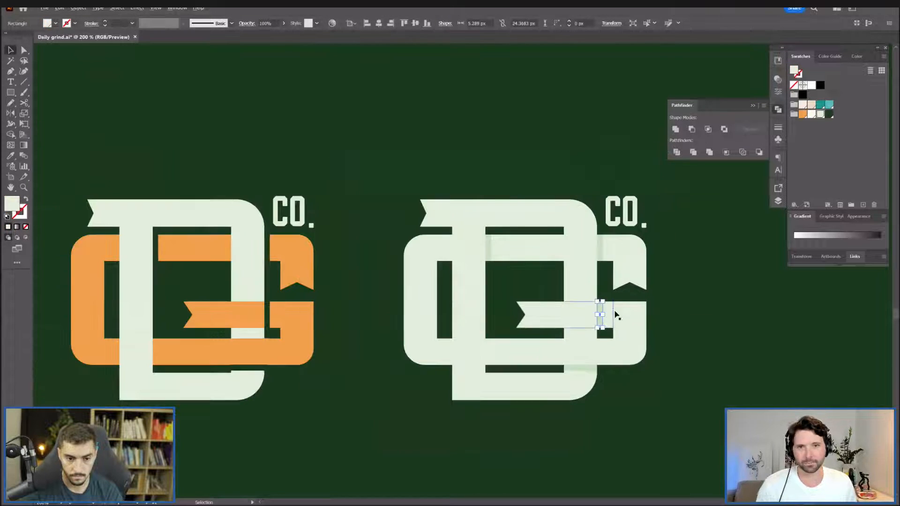
Try moving the upper and lower right pieces of the orange G, undoing both moves.
click(501, 309)
drag(291, 275, 373, 279)
key(ctrl+z)
drag(301, 310, 345, 304)
key(ctrl+z)
Select the remaining orange G pieces and try bringing the selection to the front.
shift+click(220, 311)
shift+click(179, 345)
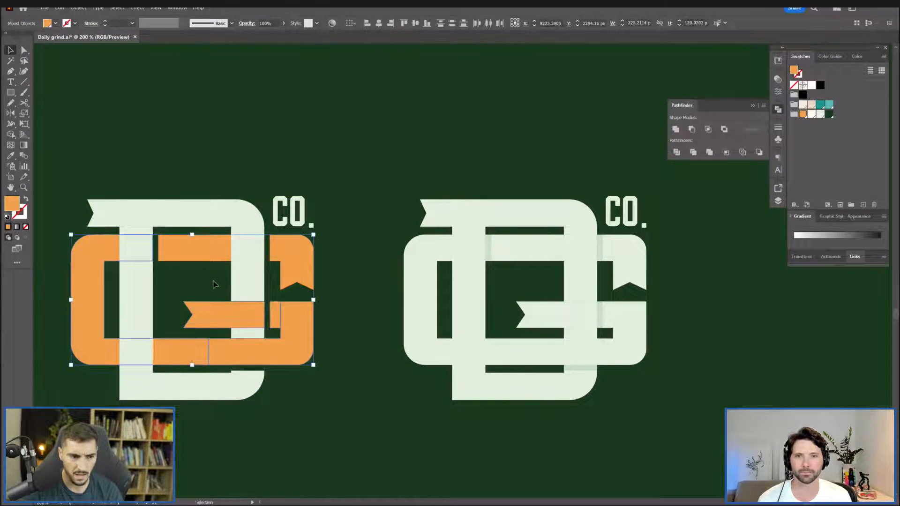
key(ctrl+shift+bracketright)
key(ctrl+z)
key(ctrl+shift+z)
Compare the stacking before and after bringing the G pieces to the front, and undo back to the interwoven version.
drag(225, 314, 335, 300)
scroll(236, 249, up, 1)
key(ctrl+z)
key(ctrl+shift+z)
key(ctrl+z)
key(ctrl+shift+z)
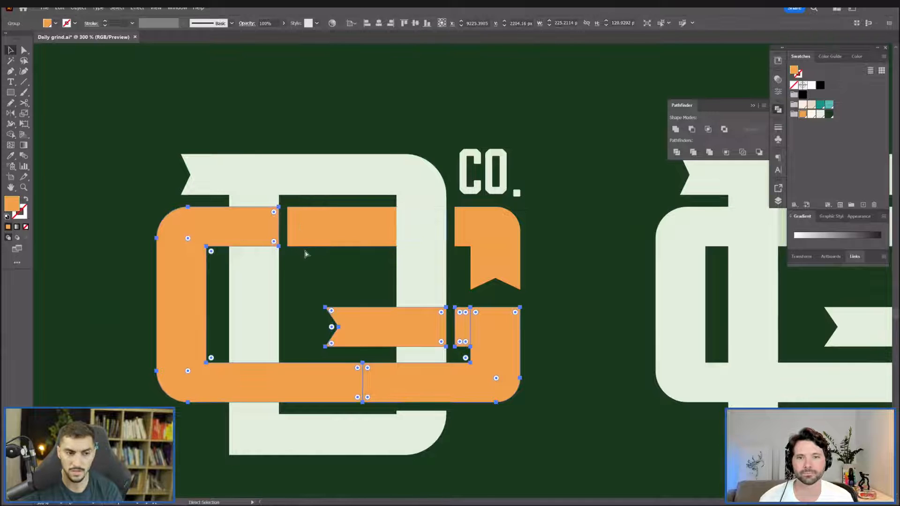
key(ctrl+z)
drag(502, 269, 547, 272)
key(ctrl+z)
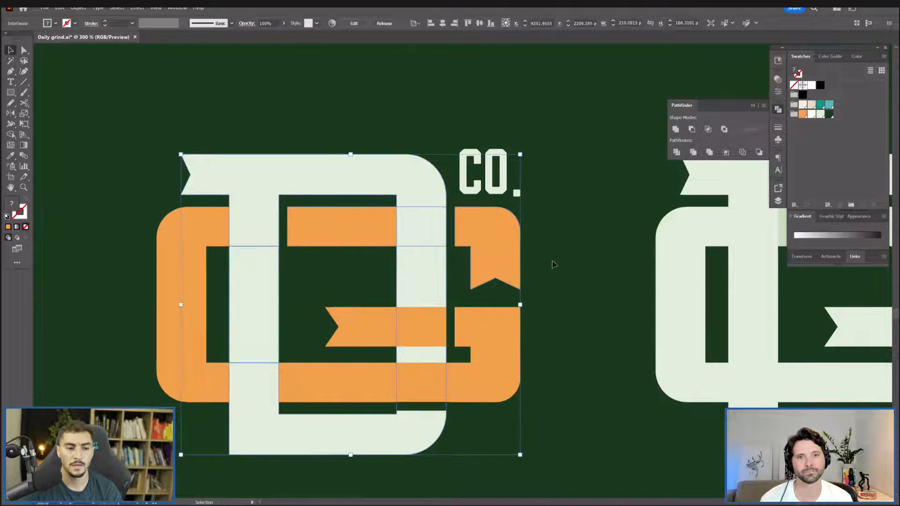
Examine the path outlines where the G's lower bar crosses the D's left stem.
click(554, 265)
scroll(222, 385, up, 1)
key(a)
click(399, 392)
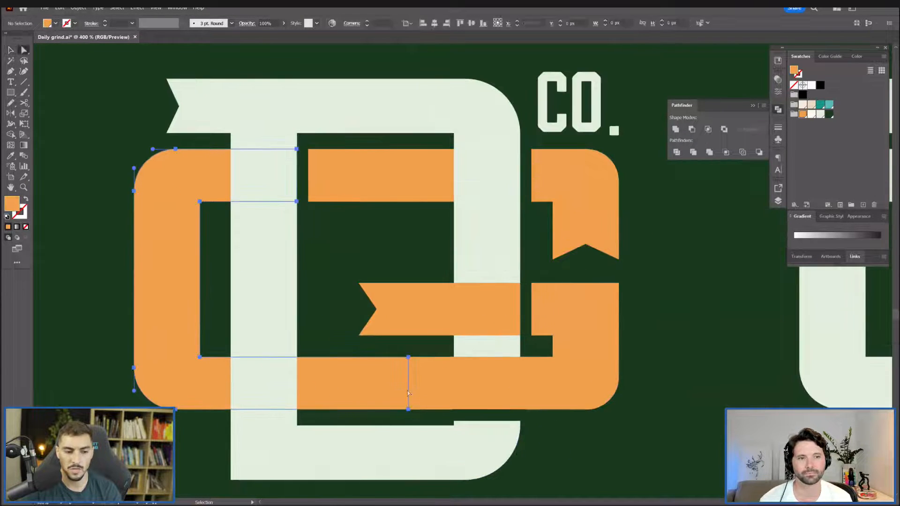
scroll(261, 373, up, 1)
click(230, 371)
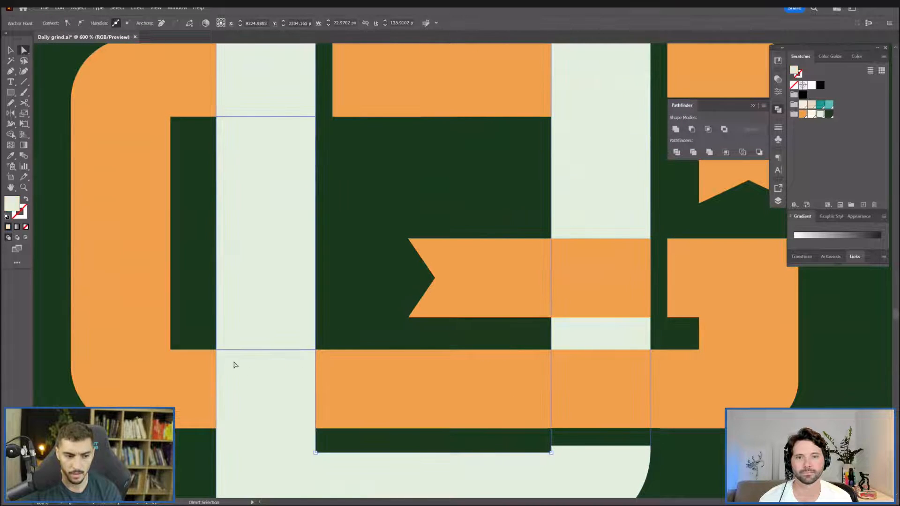
scroll(227, 363, up, 1)
click(359, 373)
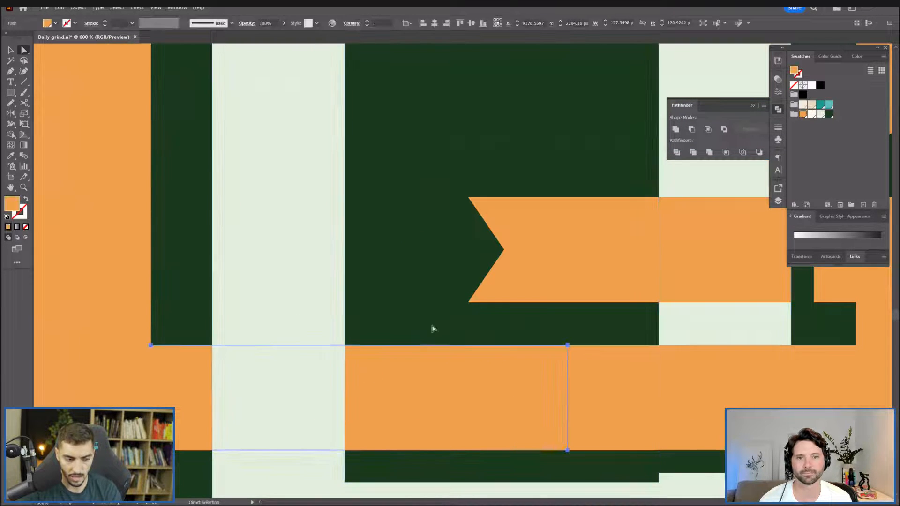
click(432, 328)
Try drawing a rectangle over the crossing of the D's left stem and the G's lower bar.
key(m)
mouse_move(212, 346)
mouse_down()
mouse_move(302, 433)
mouse_move(343, 450)
mouse_up()
key(v)
key(ctrl+z)
Try moving the G's left piece, undo the move, and deselect everything.
drag(368, 373, 287, 386)
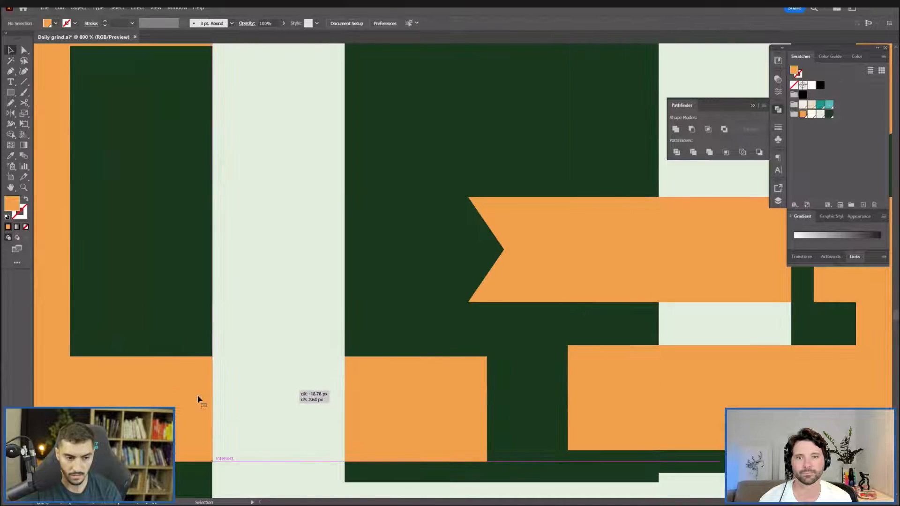
key(ctrl+z)
scroll(273, 373, down, 3)
click(589, 246)
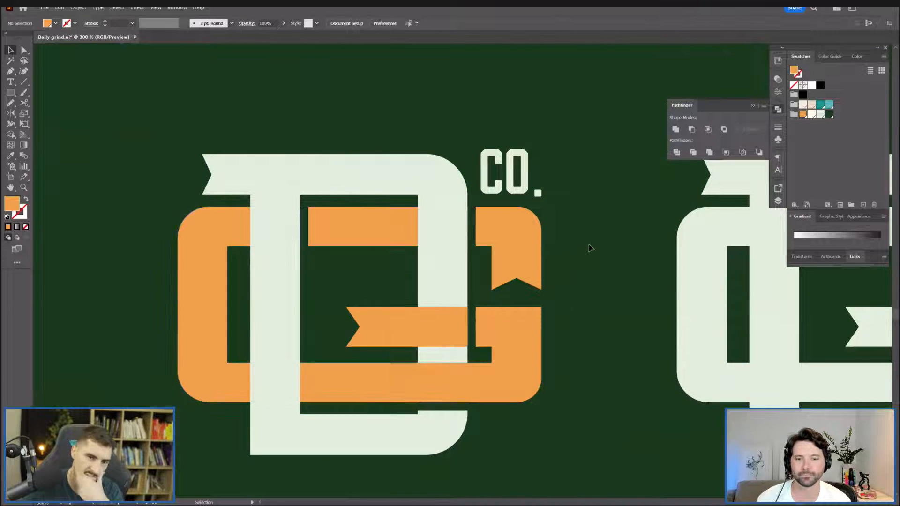
Compare the orange-and-cream monogram with the all-cream version beside it.
key(Tab)
scroll(589, 245, down, 1)
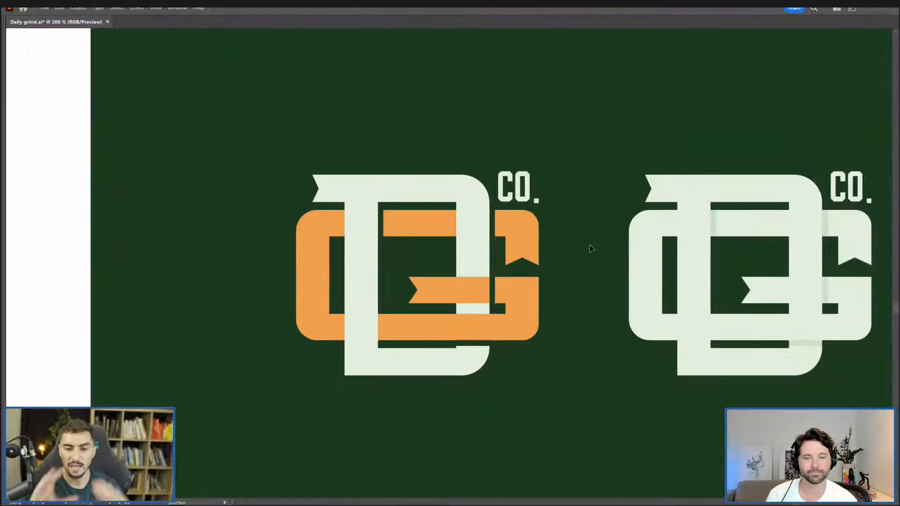
scroll(591, 248, down, 2)
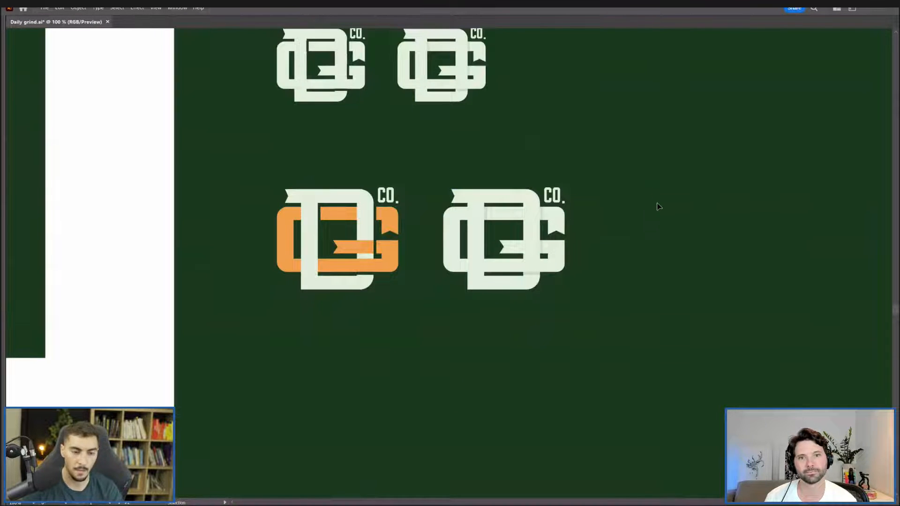
scroll(646, 220, up, 1)
click(510, 274)
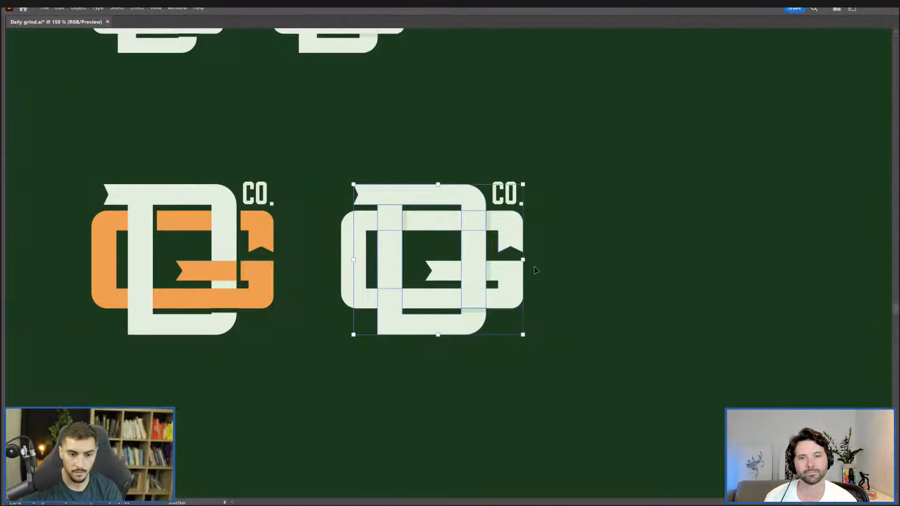
key(Tab)
click(659, 211)
scroll(659, 211, down, 3)
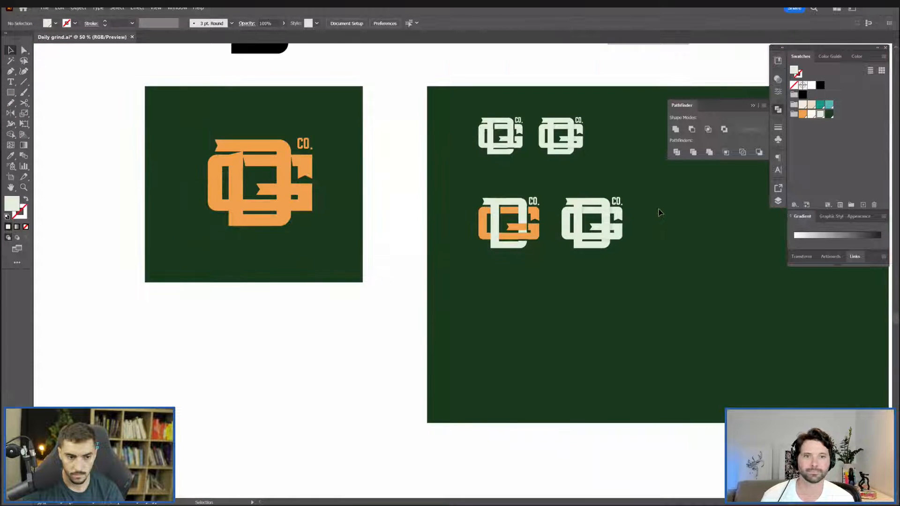
scroll(656, 209, up, 1)
drag(548, 193, 472, 178)
click(403, 208)
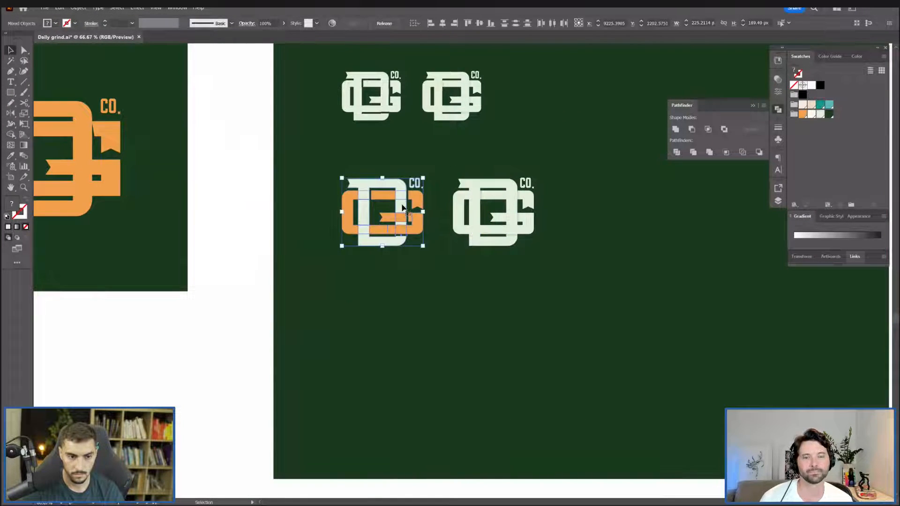
key(t)
click(389, 317)
text(DAILY)
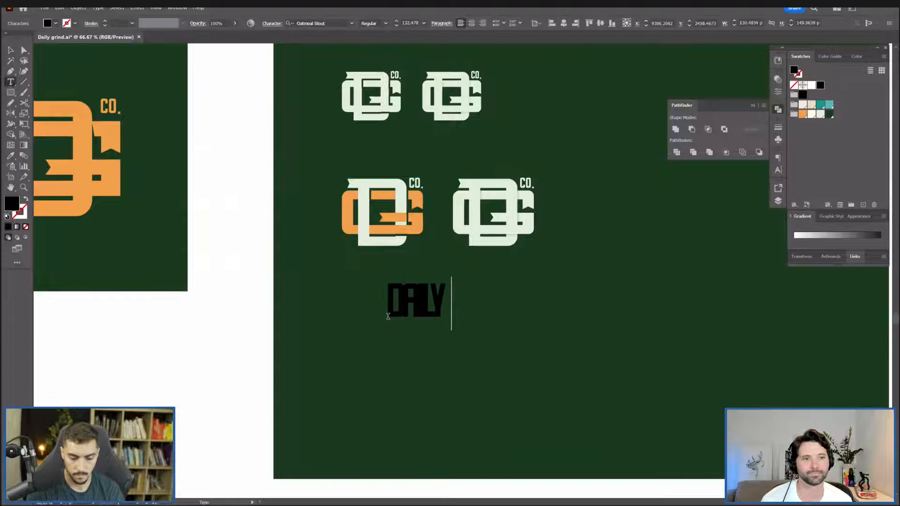
text( G)
key(Escape)
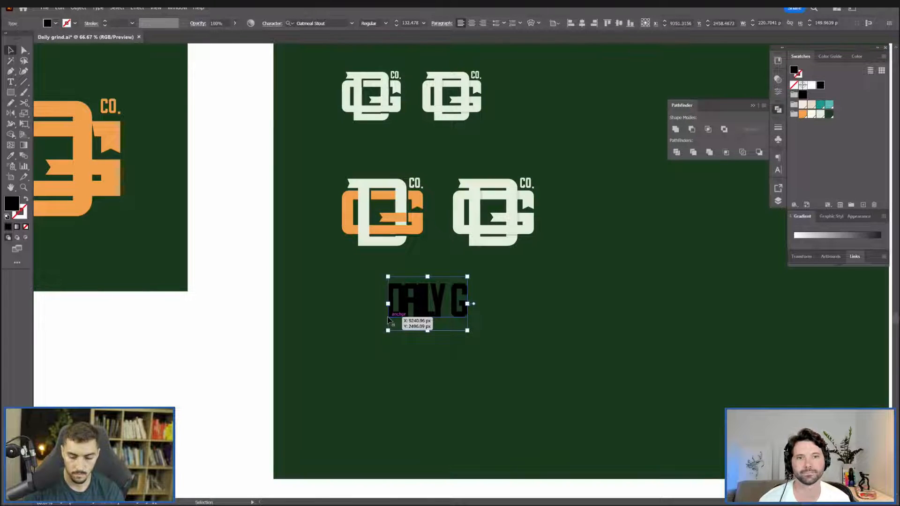
drag(388, 321, 406, 320)
scroll(403, 313, down, 3)
key(Delete)
Duplicate the "Daily Grind Co." text from the type samples onto the green artboard below the monograms.
scroll(368, 242, down, 1)
drag(171, 284, 489, 394)
key(t)
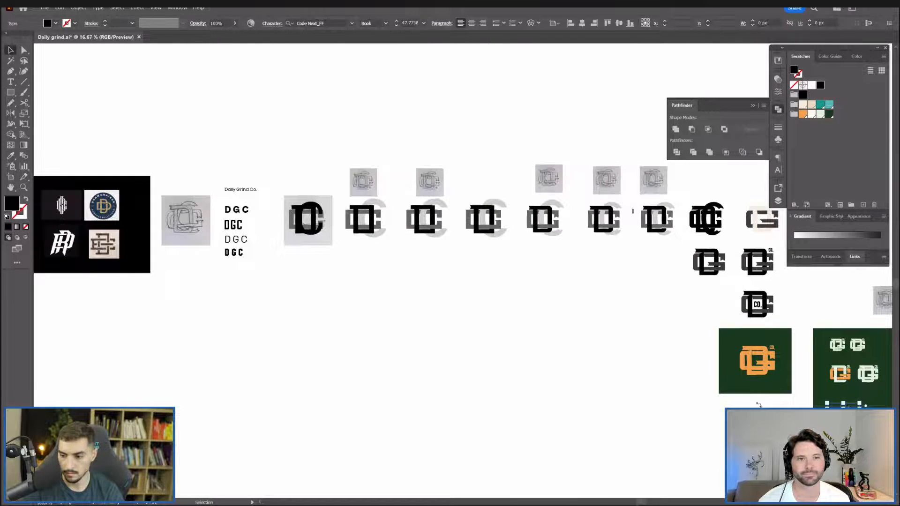
scroll(852, 401, up, 3)
drag(854, 400, 627, 374)
scroll(628, 373, up, 1)
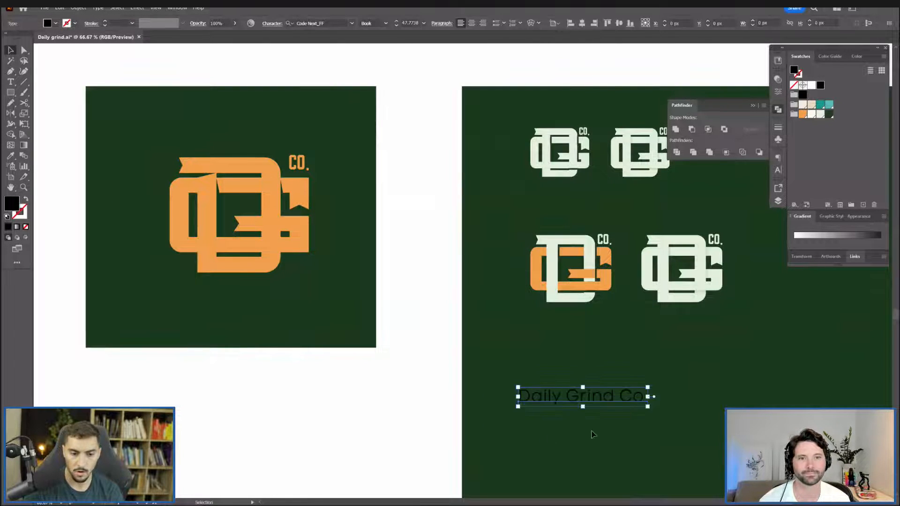
Fill the "Daily Grind Co." text with white and reduce its size to 39.77 pt.
click(813, 85)
key(ctrl+shift+comma)
key(ctrl+shift+comma)
key(ctrl+shift+comma)
key(ctrl+shift+comma)
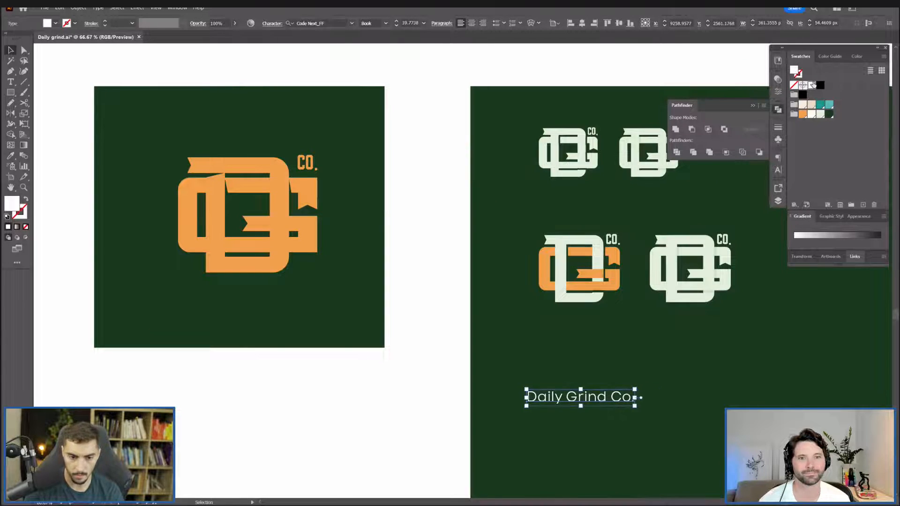
Move the "Daily Grind Co." text lower to leave room for a monogram above it.
scroll(735, 194, up, 1)
drag(611, 401, 504, 267)
scroll(504, 268, down, 2)
drag(414, 297, 364, 285)
drag(403, 300, 402, 327)
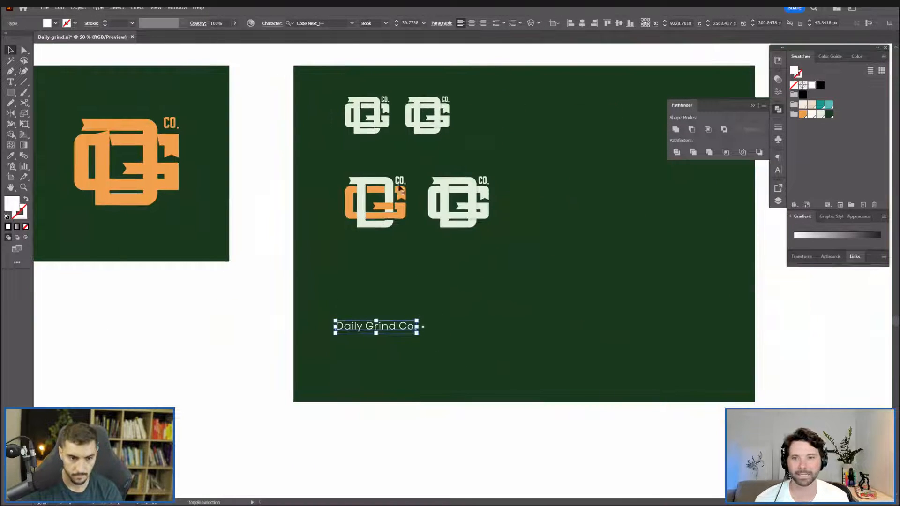
Duplicate the orange-and-cream monogram into the space above the "Daily Grind Co." text.
click(366, 214)
drag(396, 191, 440, 267)
shift+click(376, 327)
click(455, 243)
Add an anchor point on the D's outer left edge, just above its bottom corner.
scroll(411, 282, up, 3)
drag(527, 327, 585, 230)
scroll(619, 257, up, 2)
scroll(429, 144, up, 1)
key(a)
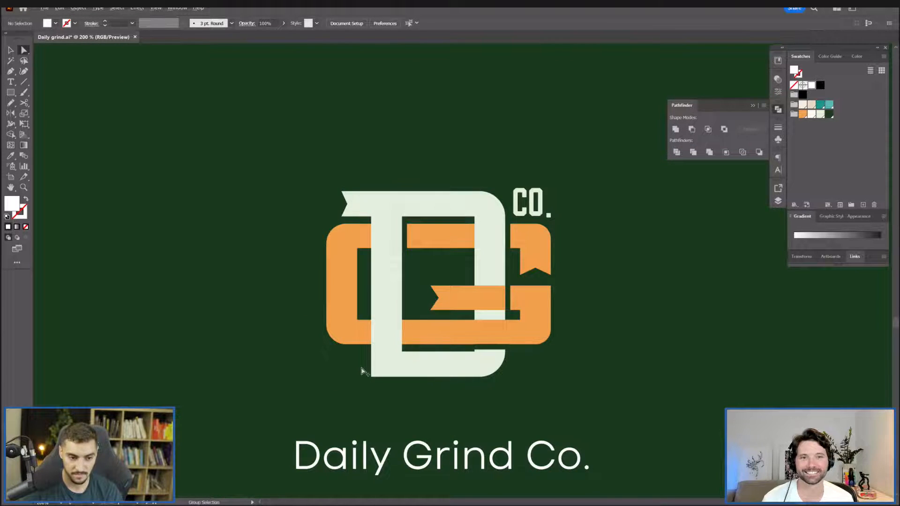
scroll(372, 366, up, 3)
key(p)
key(a)
click(381, 371)
key(p)
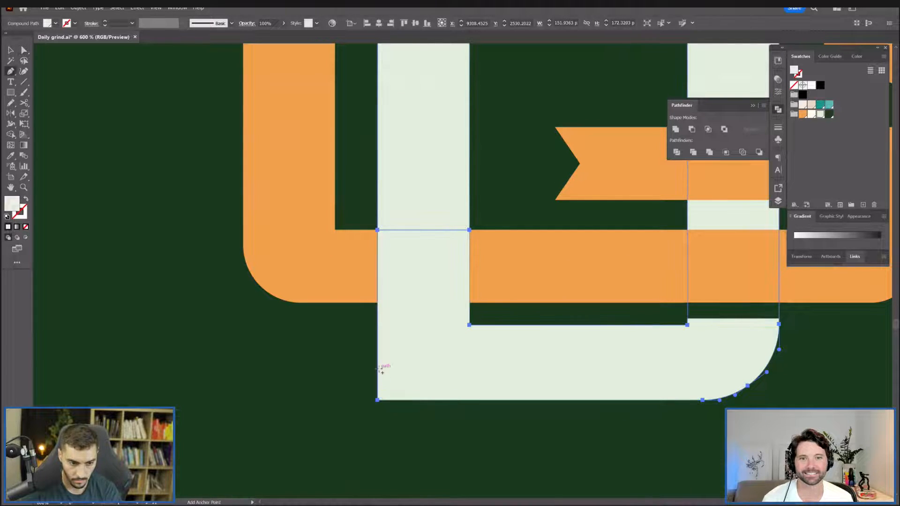
click(377, 361)
Pull the D's bottom-left corner point outward horizontally to form a pointed spur.
key(a)
drag(378, 401, 344, 401)
scroll(340, 402, down, 3)
click(549, 416)
drag(508, 397, 593, 378)
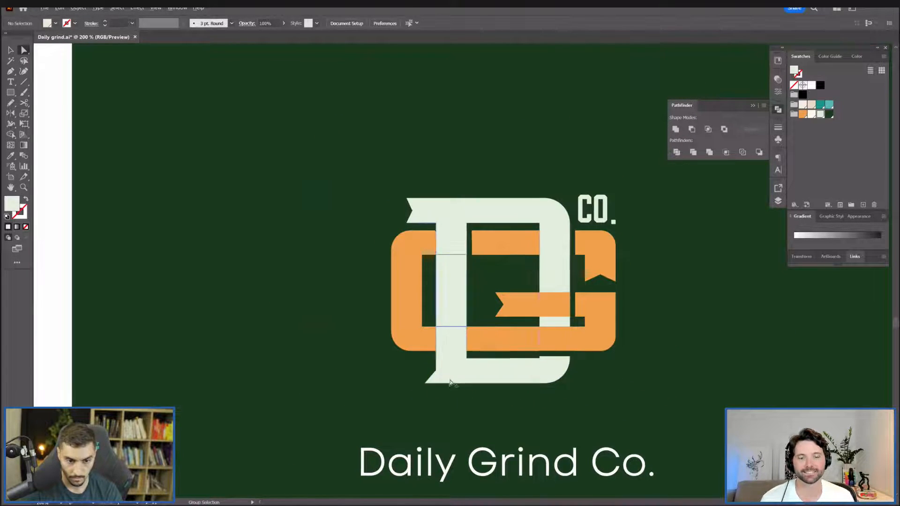
Shorten the pointed spur at the D's bottom-left corner slightly.
scroll(444, 384, up, 2)
drag(690, 396, 684, 422)
scroll(683, 421, down, 1)
drag(468, 416, 473, 415)
click(668, 424)
drag(667, 421, 646, 423)
key(v)
scroll(714, 374, down, 1)
scroll(639, 384, up, 3)
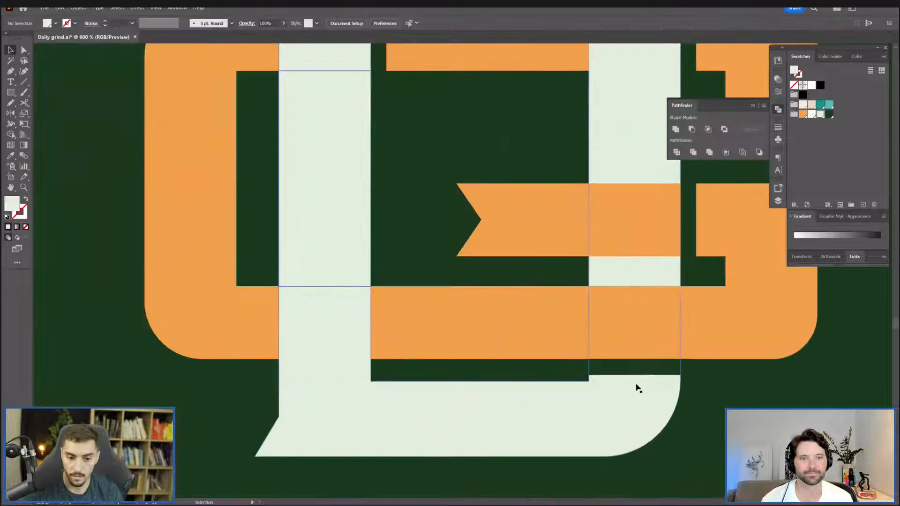
scroll(637, 385, down, 2)
drag(757, 421, 624, 401)
scroll(626, 400, down, 1)
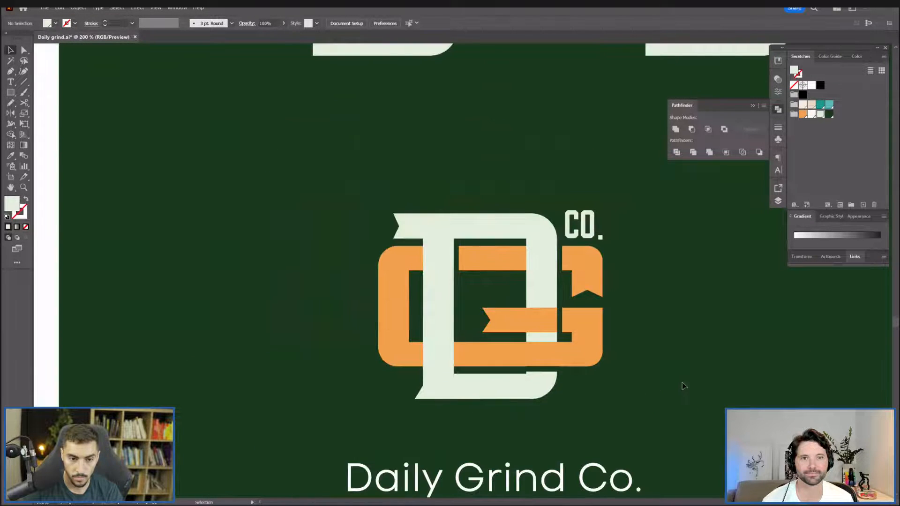
Try sending the G's middle bar to the back, and bring it to the front again.
scroll(658, 333, up, 1)
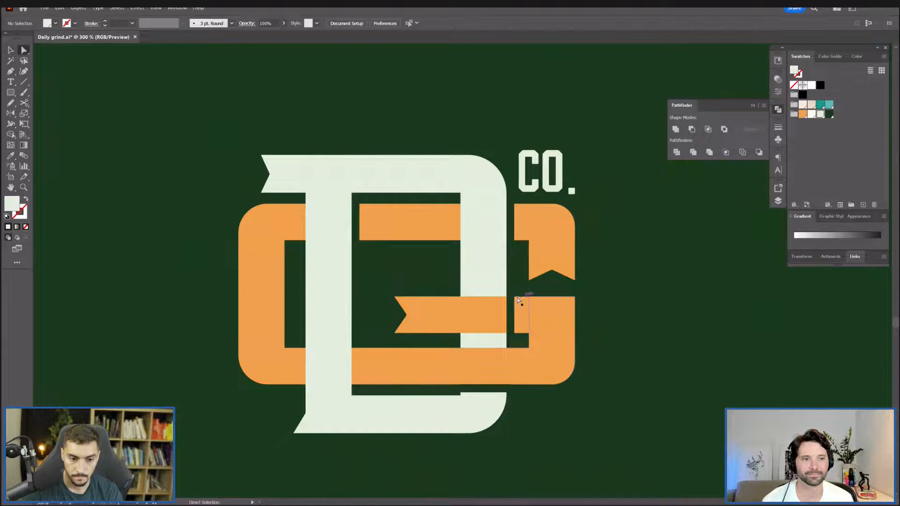
scroll(644, 288, down, 1)
click(510, 307)
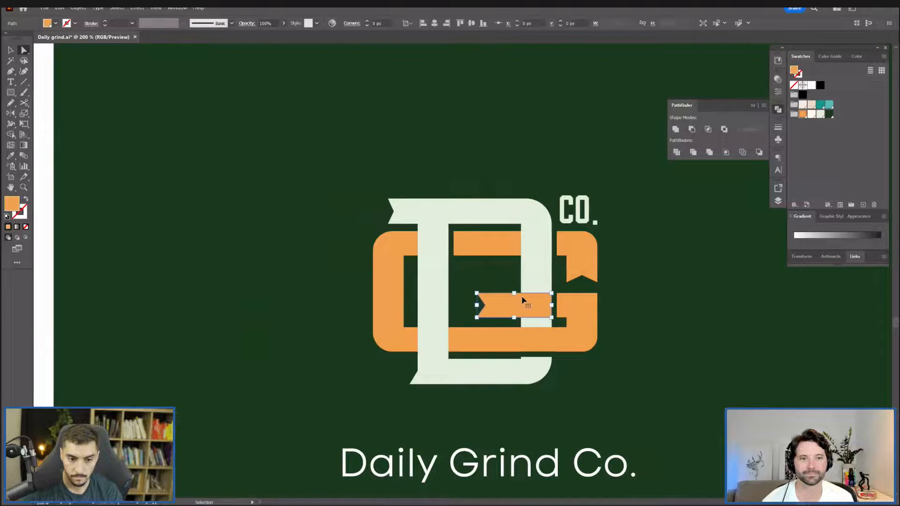
key(ctrl+shift+bracketleft)
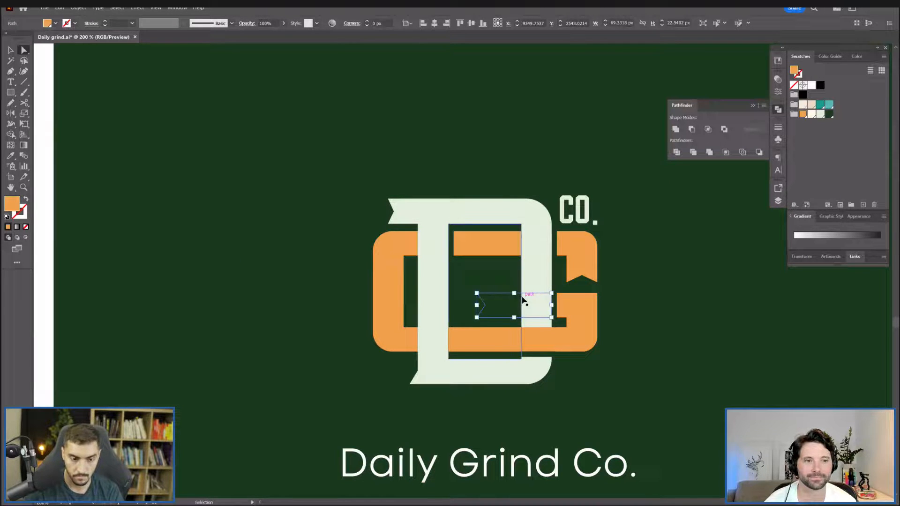
key(ctrl+shift+bracketright)
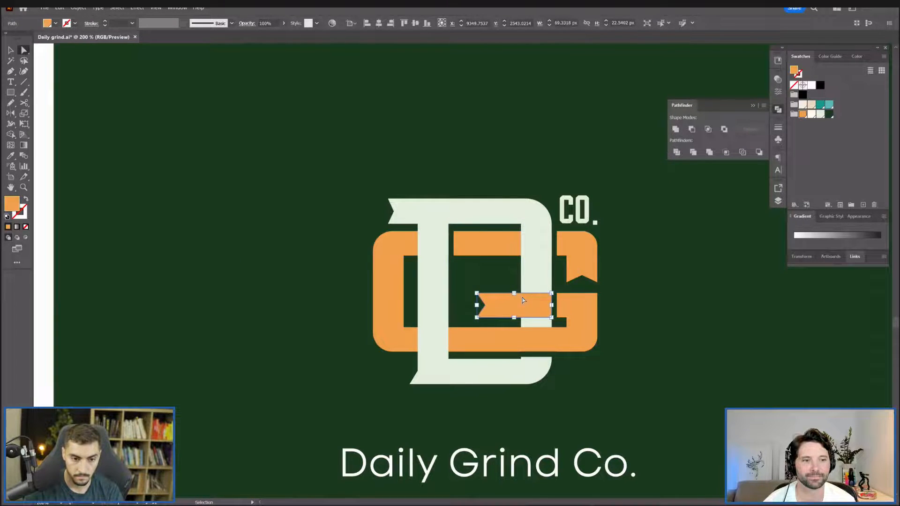
scroll(524, 300, up, 1)
key(v)
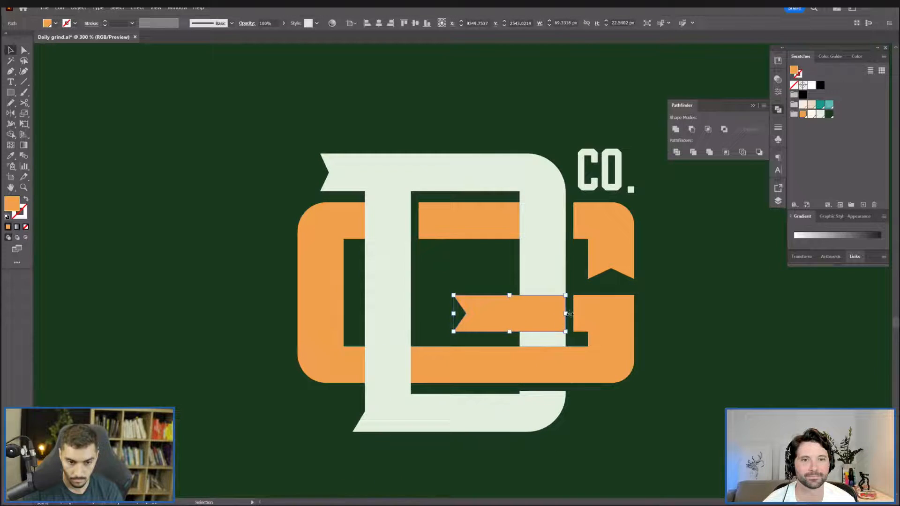
Pull the right end of the G's middle bar back to the inner edge of the D's right stem.
key(a)
double_click(540, 319)
drag(563, 331, 523, 338)
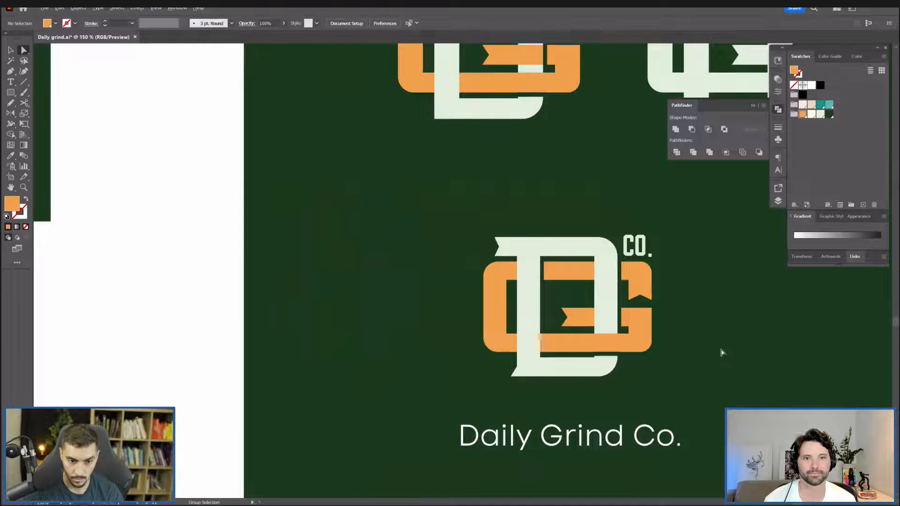
Set the "Daily Grind Co." text in Azo Sans Uber Regular and move it slightly lower.
drag(722, 353, 535, 236)
key(v)
click(398, 329)
click(351, 23)
scroll(376, 258, down, 6)
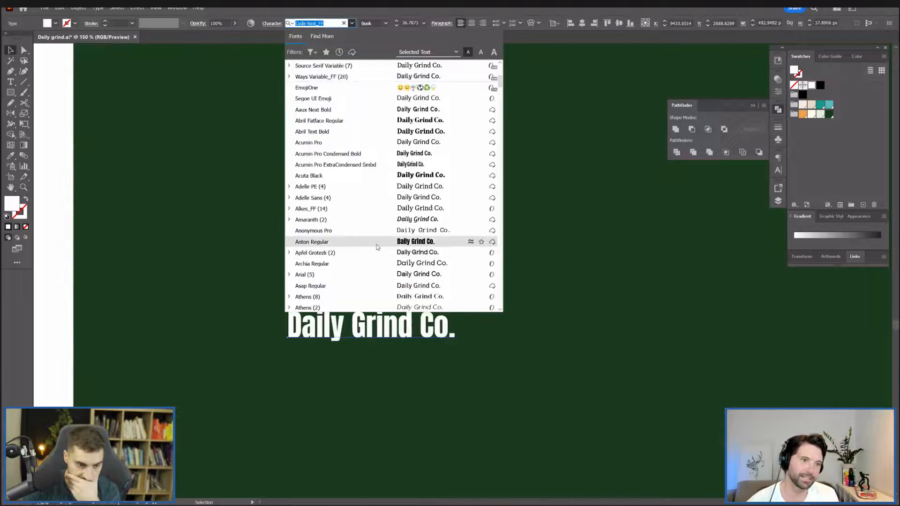
scroll(404, 253, down, 3)
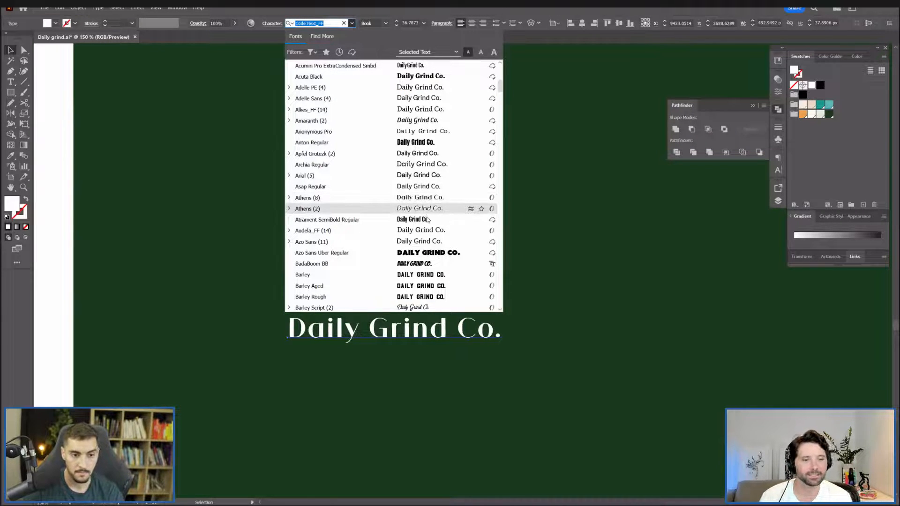
click(424, 252)
drag(444, 330, 422, 363)
Examine the gaps between the D and the G's pieces, and hide the Pathfinder controls.
click(434, 237)
drag(319, 276, 485, 133)
drag(482, 207, 551, 220)
scroll(551, 219, up, 3)
click(592, 276)
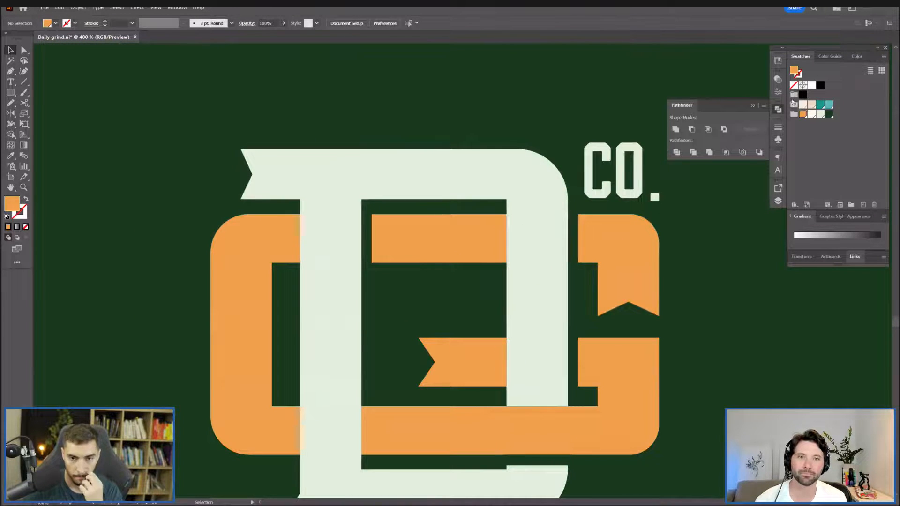
click(778, 109)
scroll(651, 114, down, 3)
scroll(651, 135, up, 3)
Try nudging the left edge of the G's lower right piece away from the D.
key(a)
drag(579, 361, 579, 361)
key(Right)
key(alt+v)
click(642, 209)
Duplicate the monogram to the right of the original and shrink the copy to test it at small size.
scroll(701, 137, down, 3)
key(v)
drag(708, 99, 546, 258)
drag(683, 198, 557, 197)
click(629, 191)
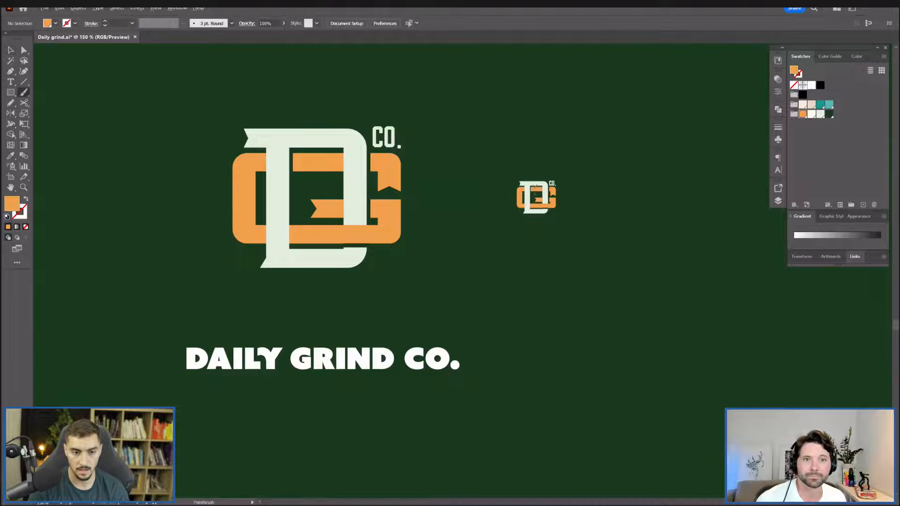
Undo the stroke over the small monogram copy and return the copy to full size.
scroll(534, 184, up, 2)
drag(547, 207, 534, 190)
key(ctrl+z)
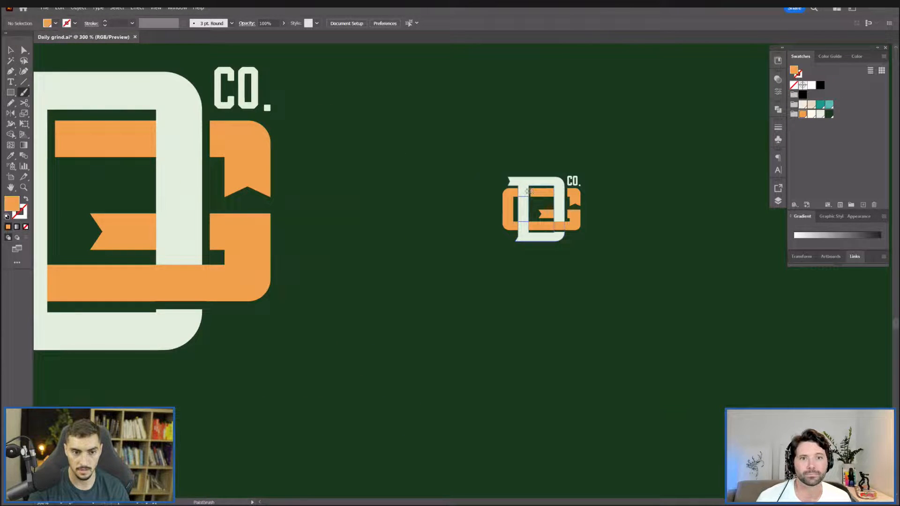
key(v)
scroll(591, 227, down, 2)
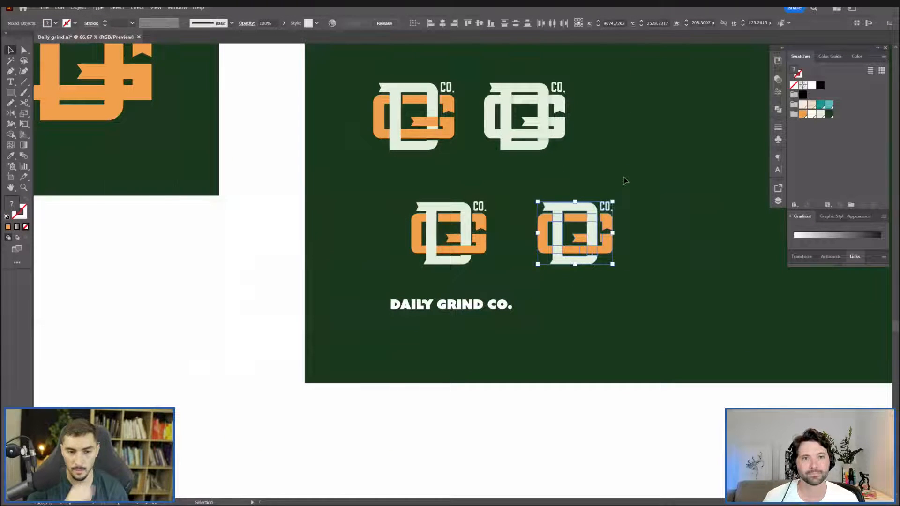
Try nudging the anchor points at the copied D's lower right crossing downward, and undo the nudges.
click(625, 180)
scroll(583, 227, up, 4)
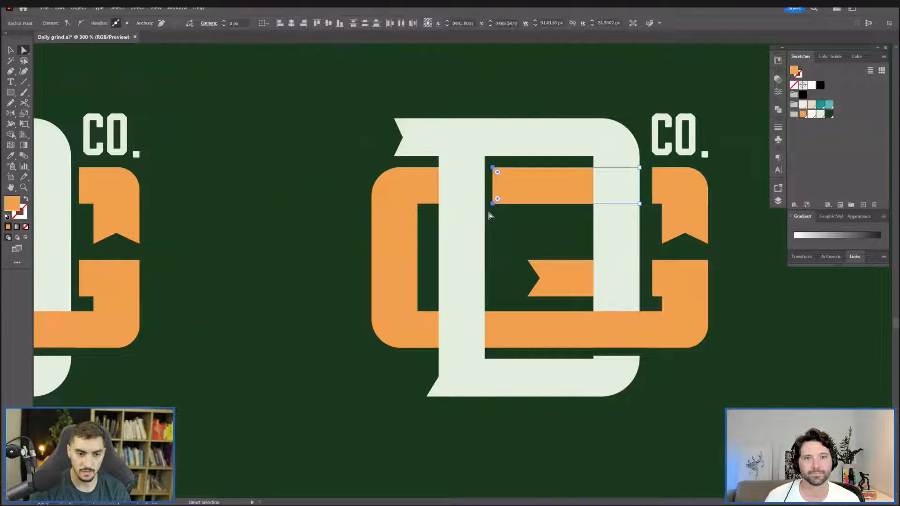
drag(657, 359, 592, 355)
key(Down)
key(Down)
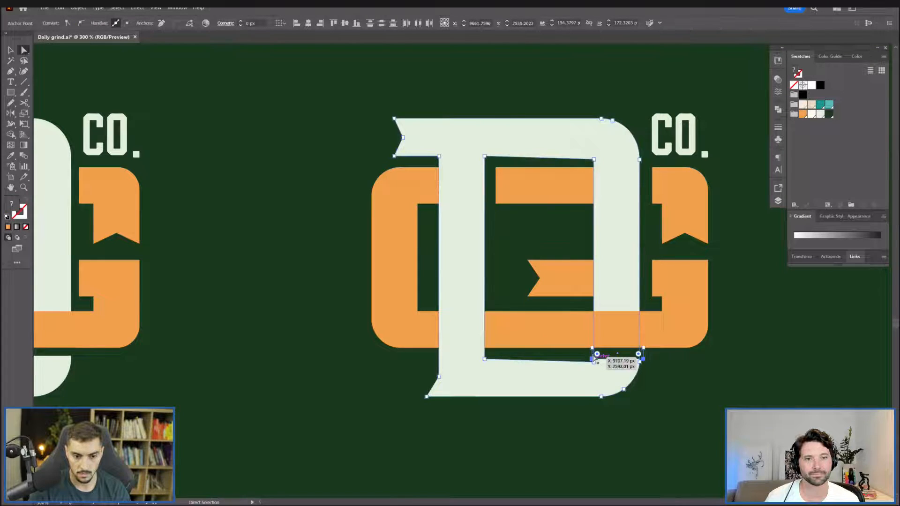
key(ctrl+z)
key(ctrl+z)
Shrink the copied monogram again to compare it with the large original.
scroll(685, 359, up, 1)
key(v)
click(685, 360)
click(610, 386)
drag(596, 390, 699, 322)
scroll(707, 393, down, 4)
click(708, 394)
drag(711, 360, 631, 367)
scroll(662, 357, up, 1)
click(671, 369)
scroll(269, 427, down, 1)
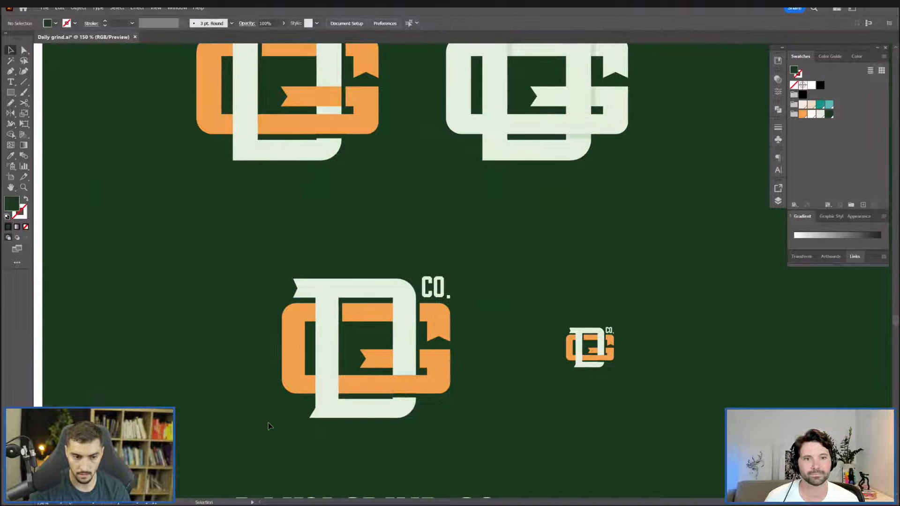
Select the large monogram, and undo the edits back to before its copy was made.
drag(269, 426, 437, 293)
drag(452, 347, 514, 357)
click(670, 293)
drag(669, 294, 646, 233)
key(ctrl+z)
key(ctrl+z)
key(ctrl+z)
key(ctrl+z)
key(ctrl+z)
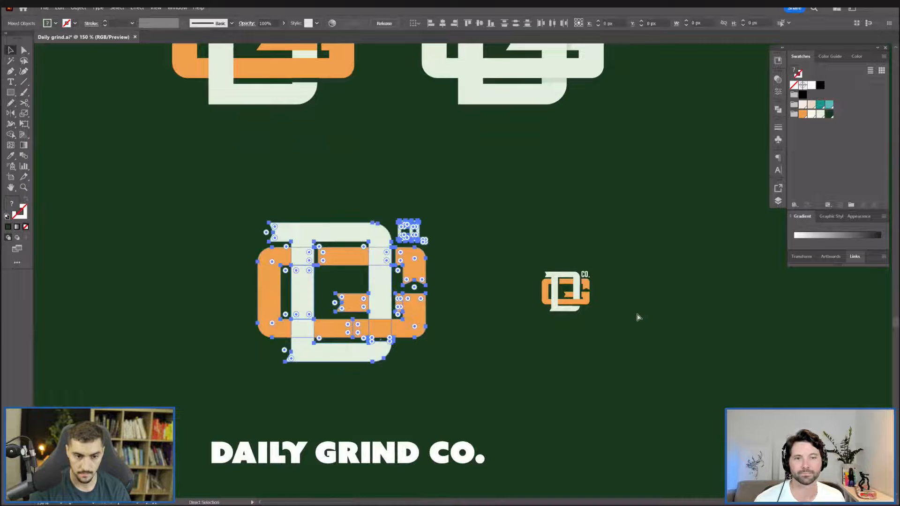
key(ctrl+z)
key(ctrl+z)
key(ctrl+z)
key(ctrl+z)
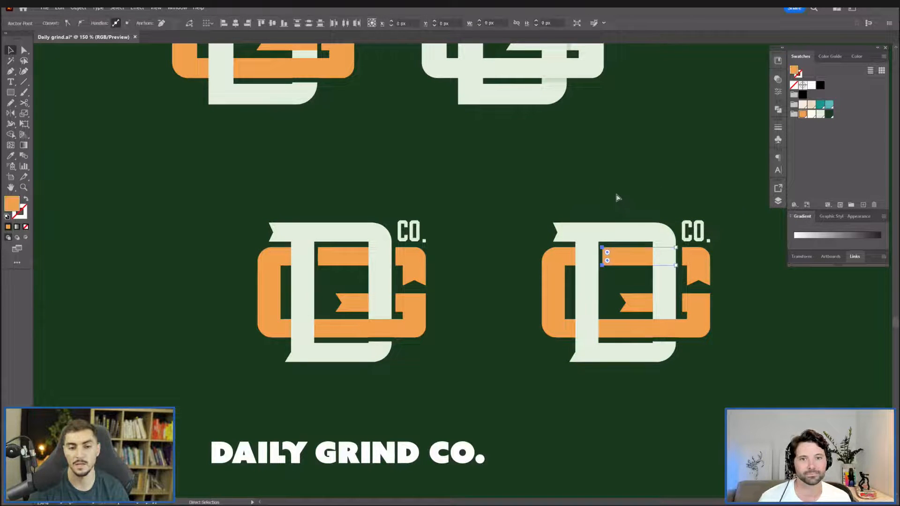
key(ctrl+z)
Merge the adjoining segments of the G's lower bar with the Shape Builder.
scroll(392, 340, up, 5)
key(shift+m)
drag(348, 334, 262, 334)
scroll(449, 371, down, 2)
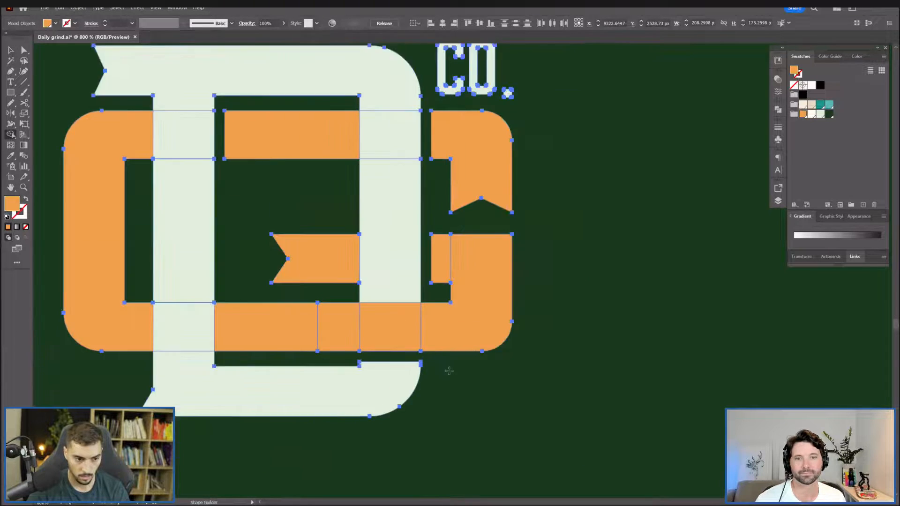
Move the "Daily Grind Co." text straight up, closer beneath the monogram.
scroll(546, 385, down, 3)
key(v)
scroll(528, 361, down, 3)
drag(495, 397, 495, 351)
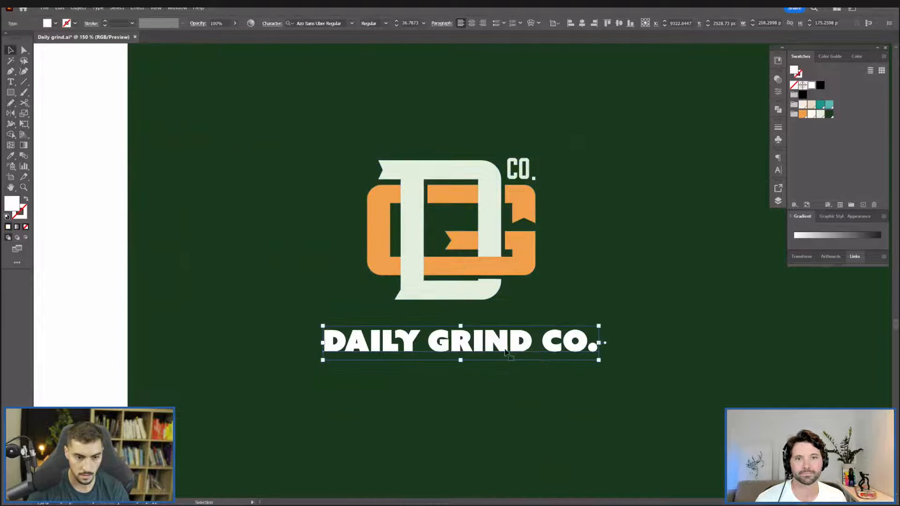
Break the wordmark into two lines, "Daily" over "Grind Co.", centre its alignment and place it centrally beneath the monogram.
double_click(428, 342)
key(Return)
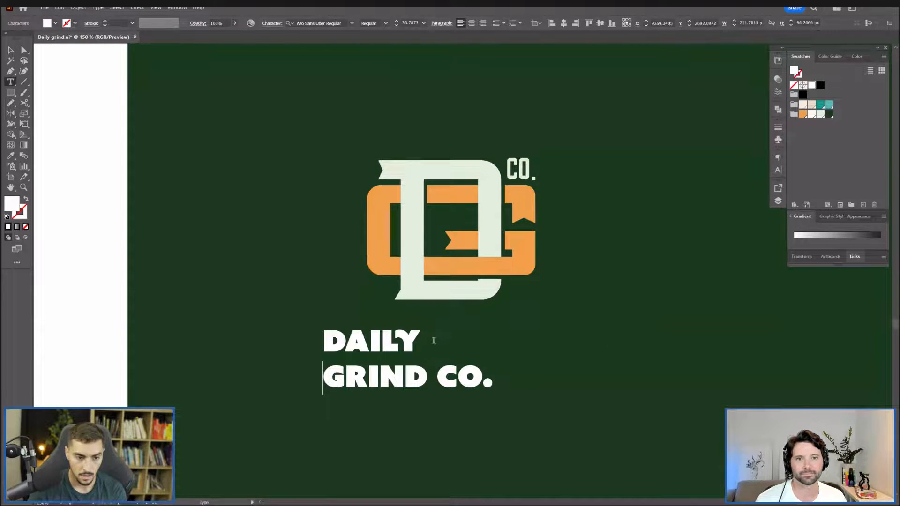
key(ctrl+a)
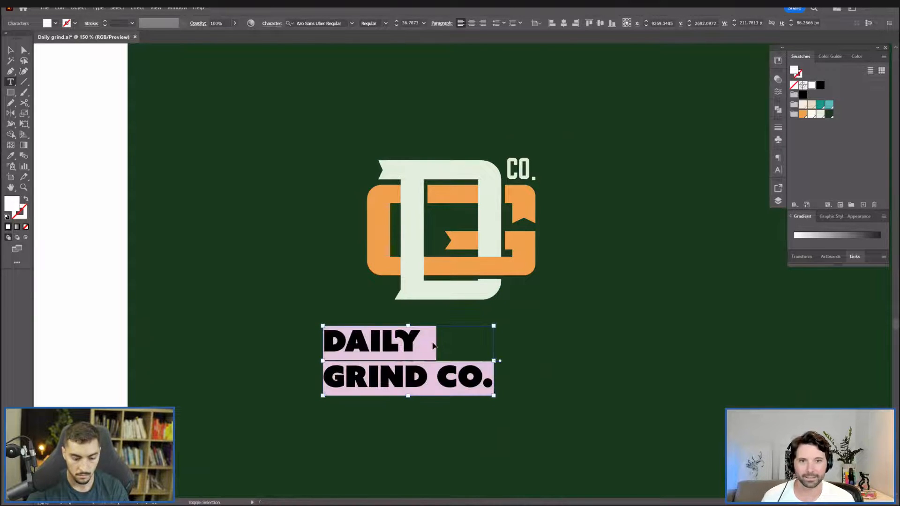
key(ctrl+shift+c)
key(Escape)
drag(325, 353, 464, 347)
Tighten the line spacing between "Daily" and "Grind Co.".
key(alt+Up)
key(alt+Up)
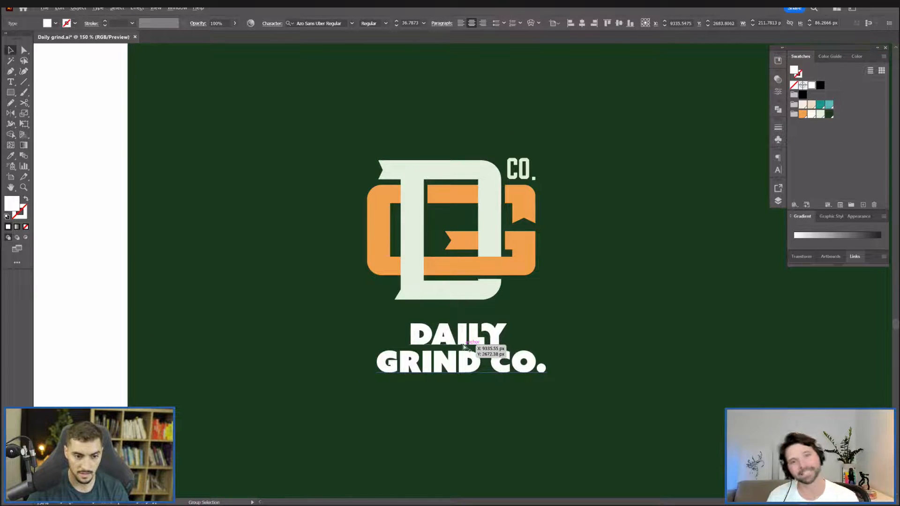
scroll(458, 343, up, 2)
key(alt+Down)
key(alt+Down)
key(alt+Down)
key(alt+Down)
key(alt+Down)
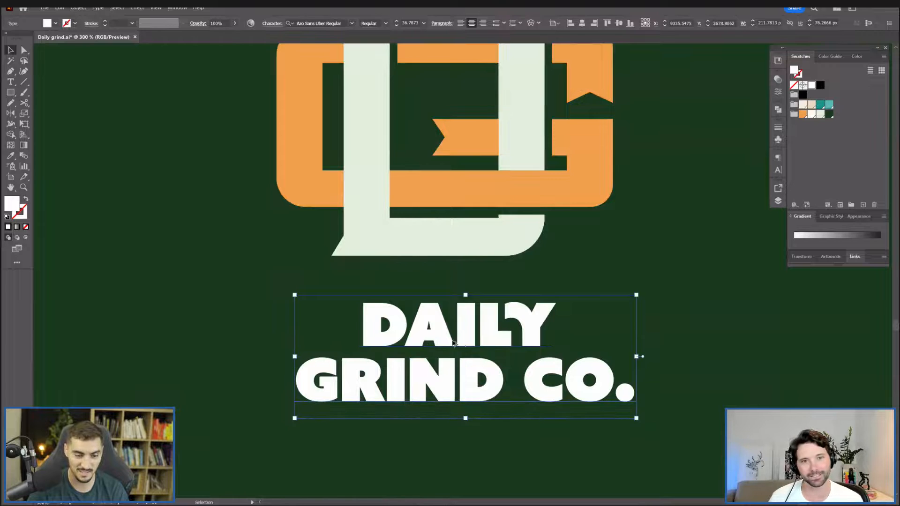
Enlarge the two-line wordmark to about 43 pt, and copy the monogram and wordmark together to the right.
scroll(453, 342, down, 3)
drag(518, 312, 527, 308)
drag(475, 325, 492, 265)
shift+click(495, 268)
click(461, 340)
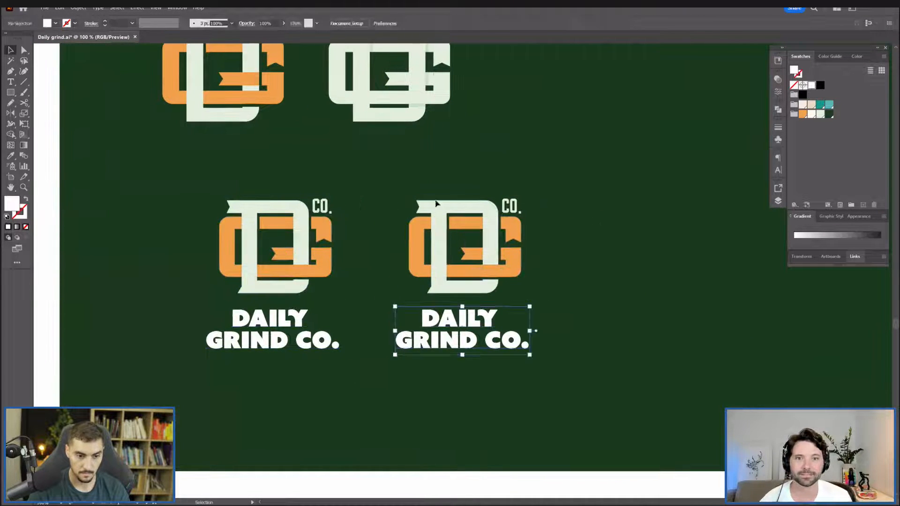
Set the copied lockup's wordmark in the BN Hand Gothic font.
click(352, 23)
scroll(377, 197, down, 10)
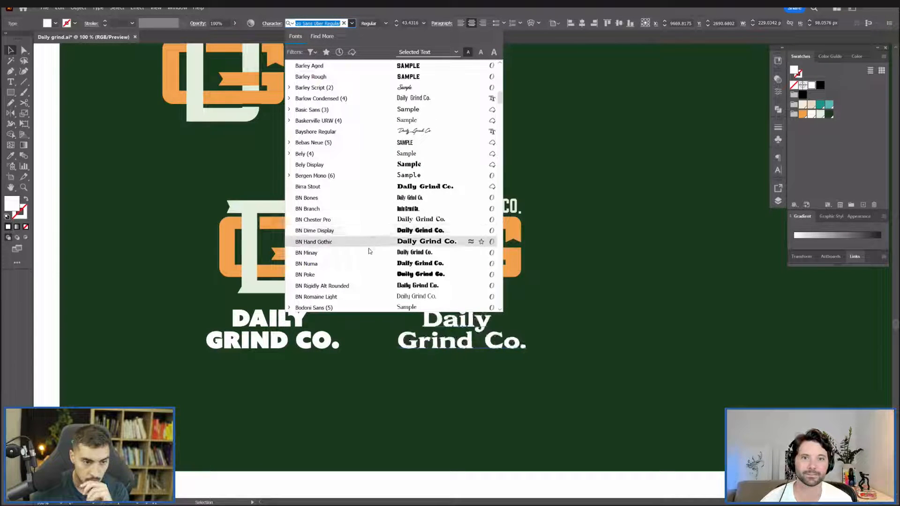
click(396, 242)
Copy the second lockup to the right as a third variation.
shift+click(516, 272)
drag(515, 271, 418, 251)
drag(364, 296, 537, 296)
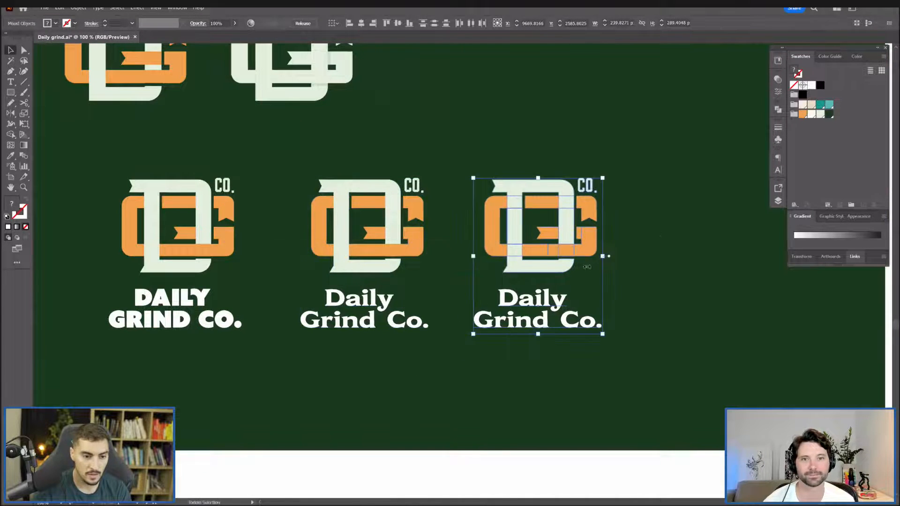
Set the third lockup's wordmark in the BN Dime Display font.
click(538, 297)
click(332, 23)
text(BN)
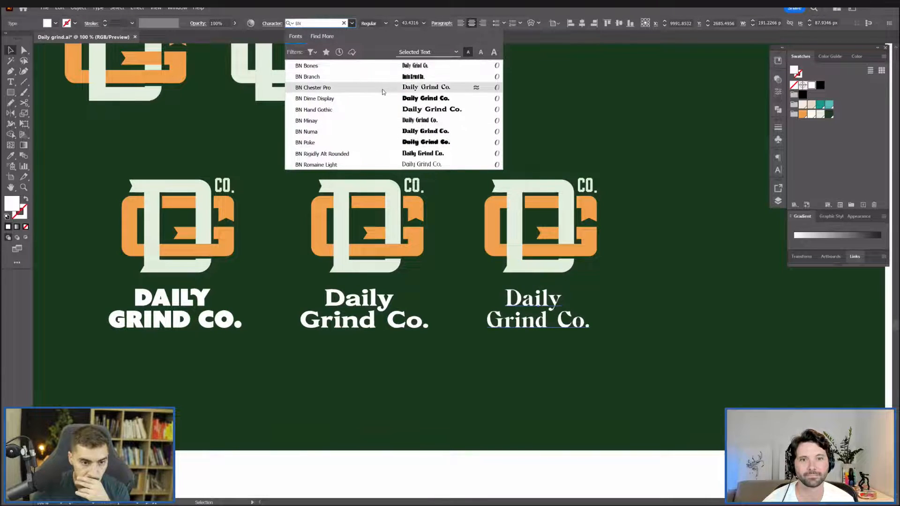
click(385, 99)
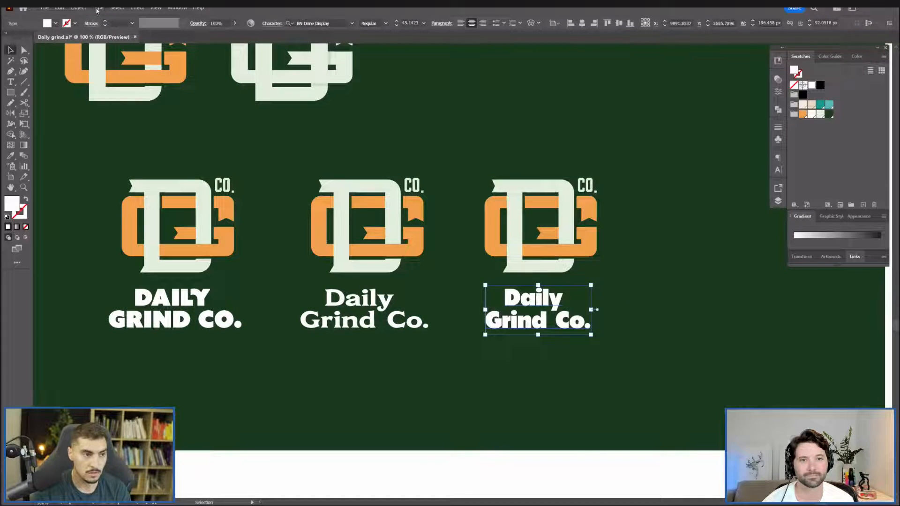
Change the third lockup's wordmark to uppercase.
click(97, 8)
mouse_move(131, 126)
click(242, 126)
click(614, 330)
Compare the three font variations of the lockup side by side on the green artboard.
scroll(616, 332, up, 1)
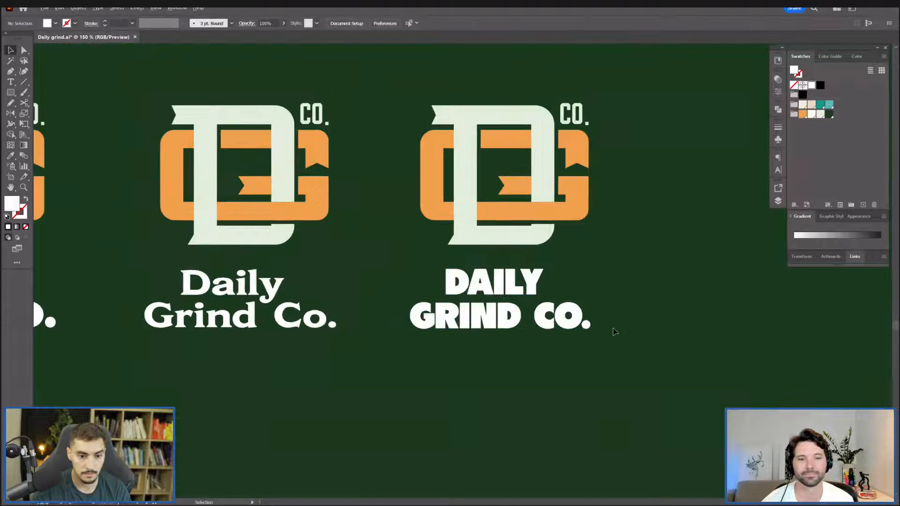
scroll(615, 332, down, 2)
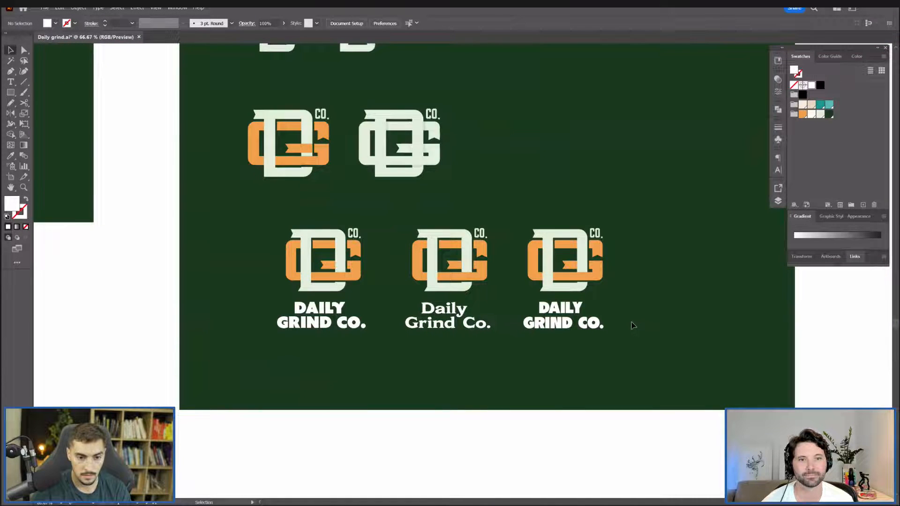
scroll(268, 284, up, 1)
click(684, 338)
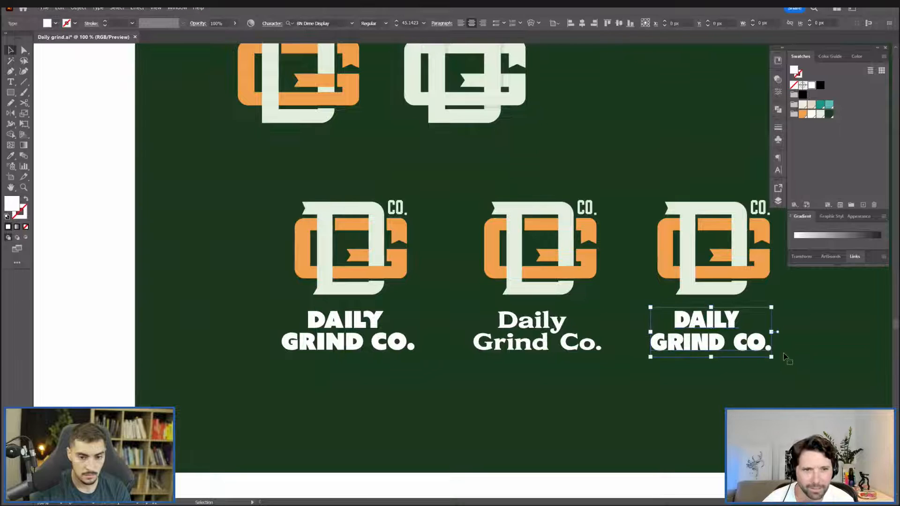
click(651, 371)
scroll(652, 371, down, 1)
drag(652, 371, 430, 317)
click(471, 253)
click(300, 204)
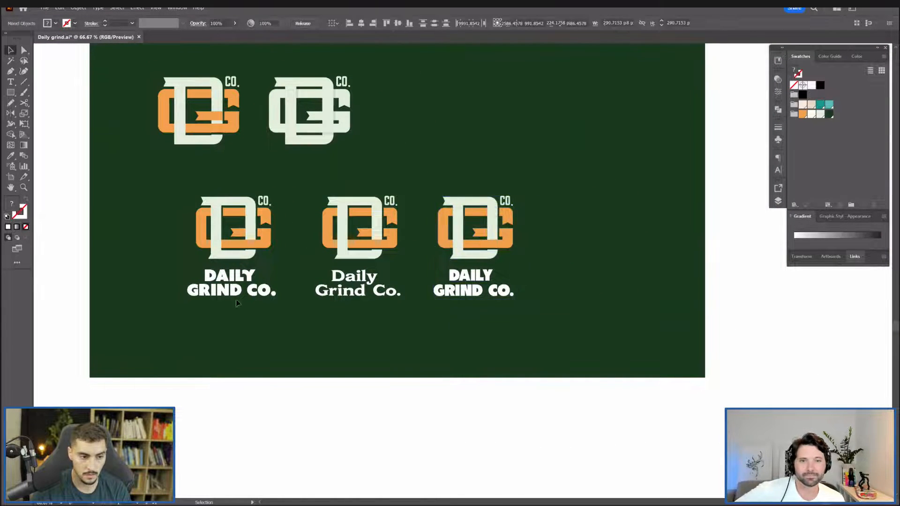
scroll(183, 292, up, 2)
scroll(377, 151, down, 3)
Lock the green background, and copy the first lockup into the empty space beneath it.
click(473, 250)
drag(472, 264, 481, 357)
drag(390, 119, 300, 247)
key(ctrl+z)
key(ctrl+2)
drag(385, 117, 310, 208)
drag(332, 161, 332, 278)
click(417, 262)
Delete "Co." from the new copy's wordmark so that it reads only "Daily Grind".
scroll(337, 300, up, 3)
key(t)
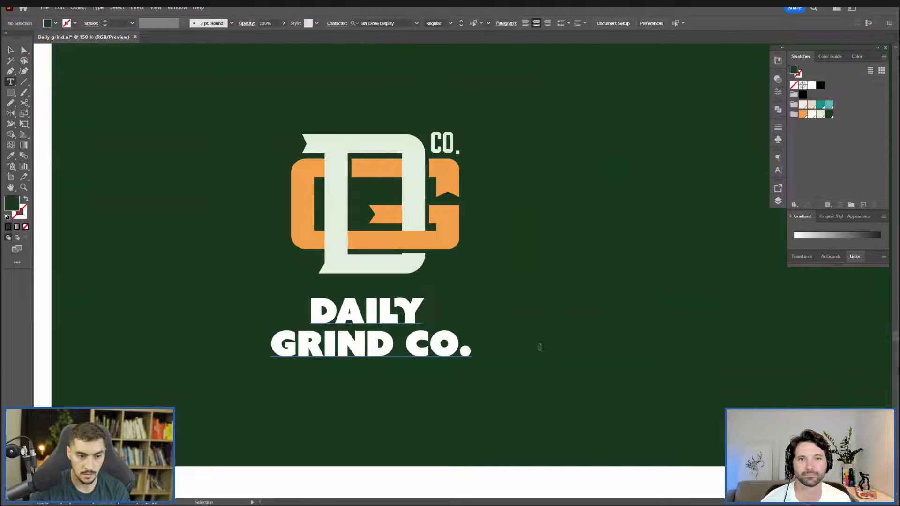
click(464, 343)
drag(397, 345, 496, 352)
key(BackSpace)
key(Escape)
click(452, 147)
click(479, 200)
drag(479, 199, 550, 230)
click(480, 362)
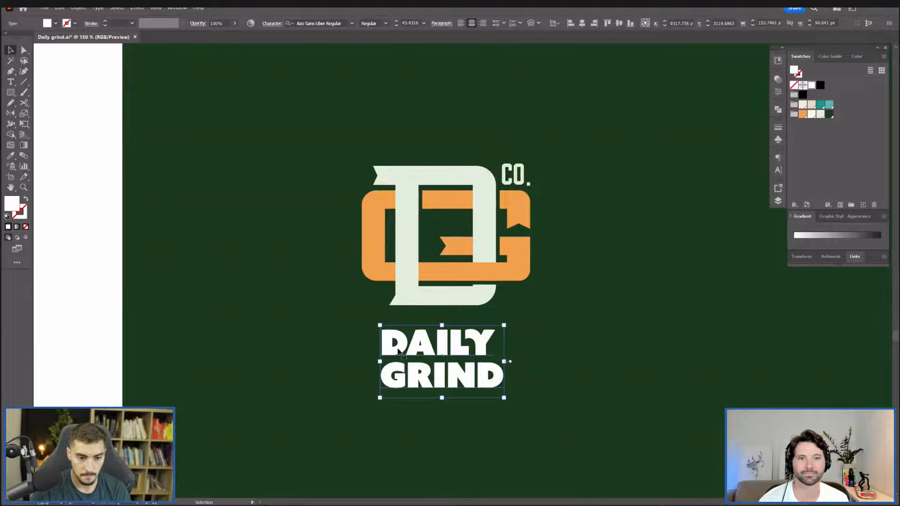
key(t)
click(383, 343)
text(1)
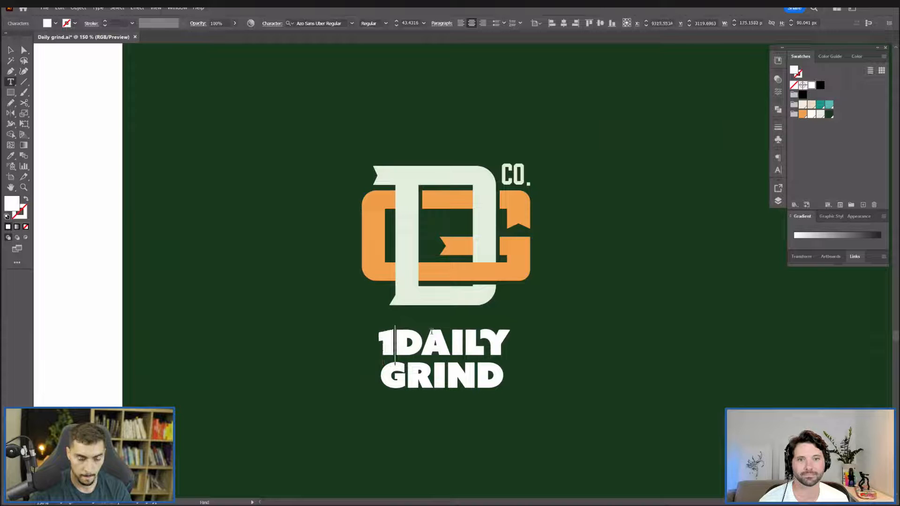
key(BackSpace)
Add a separate text "20" and place it just to the left of the "Daily Grind" wordmark.
click(558, 345)
text(2)
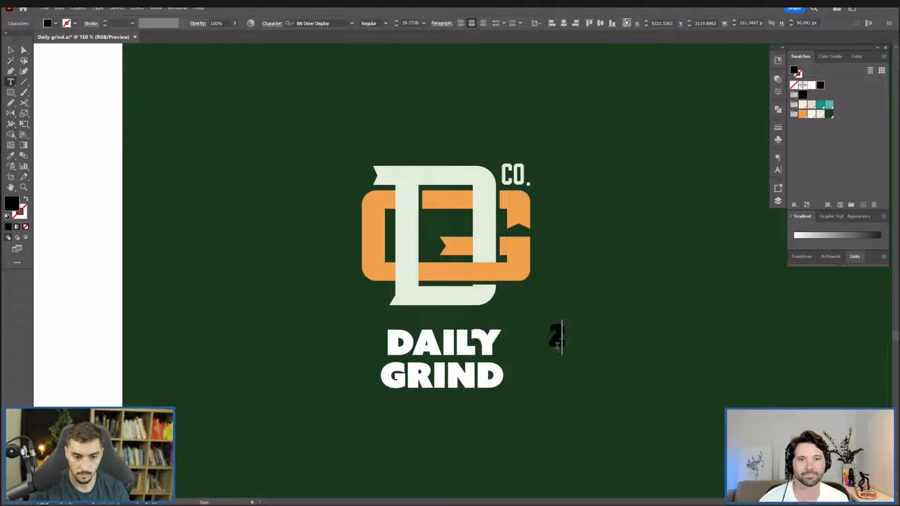
text(0)
key(Escape)
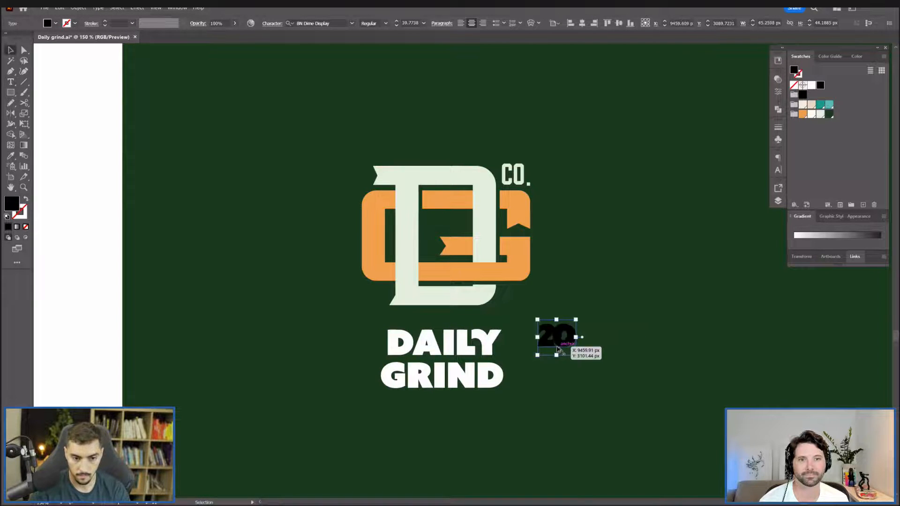
drag(558, 349, 352, 366)
key(ctrl+equal)
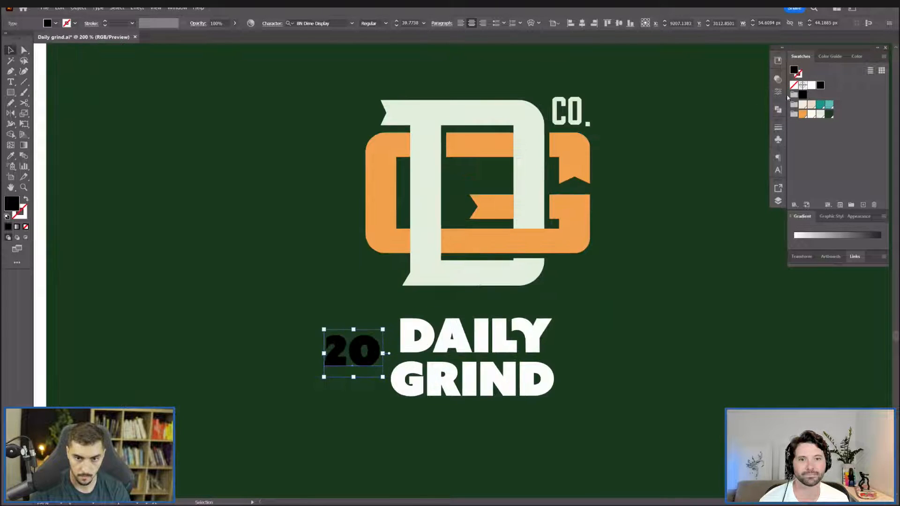
Recolour the "20" and the "Daily Grind" wordmark off-white cream, and shrink the "20" to about 25 pt.
click(813, 86)
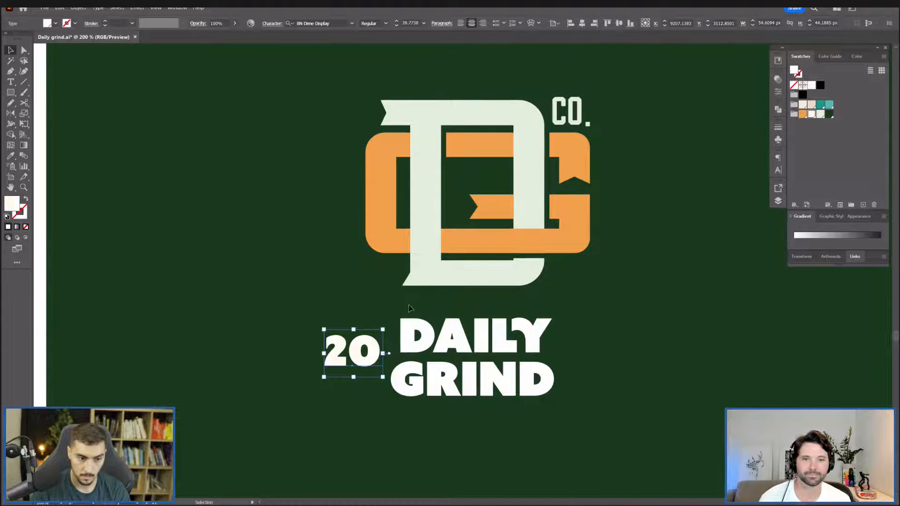
drag(379, 353, 374, 355)
click(490, 347)
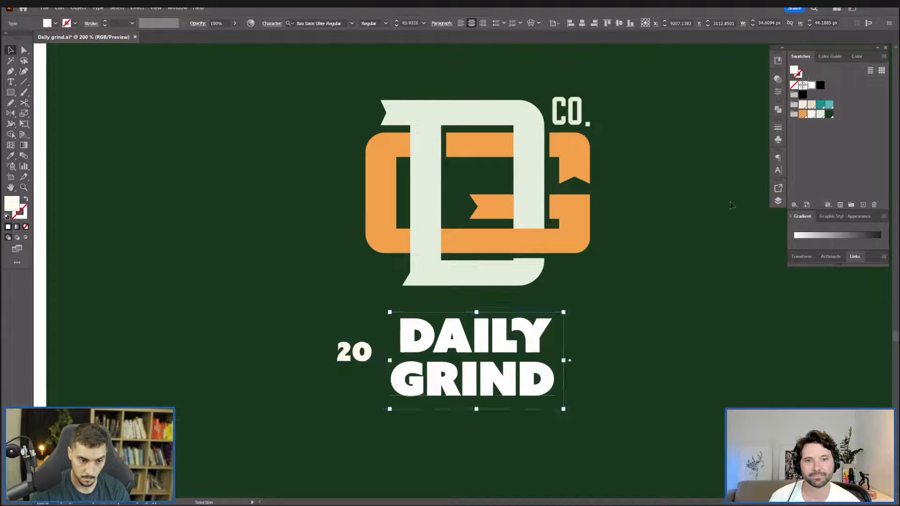
click(812, 115)
click(664, 311)
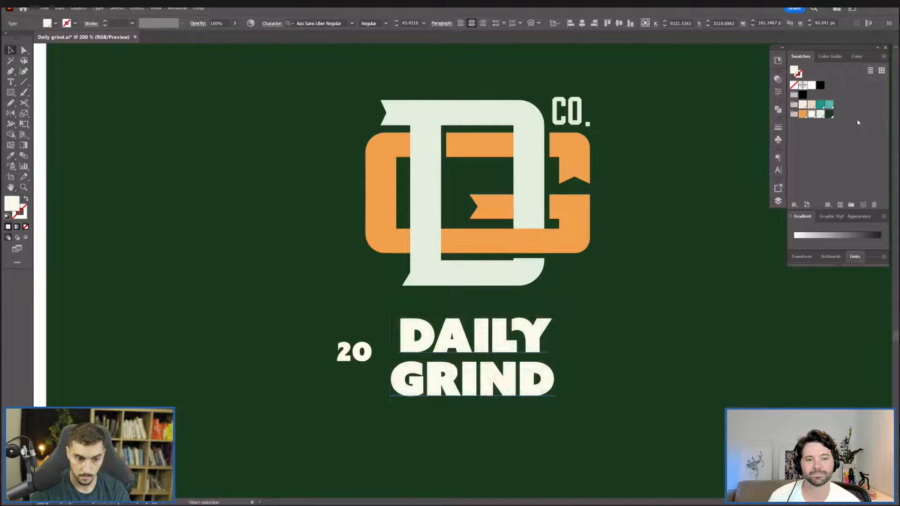
Copy the "20" to the right side of the wordmark and change the copy to "23".
drag(355, 352, 595, 360)
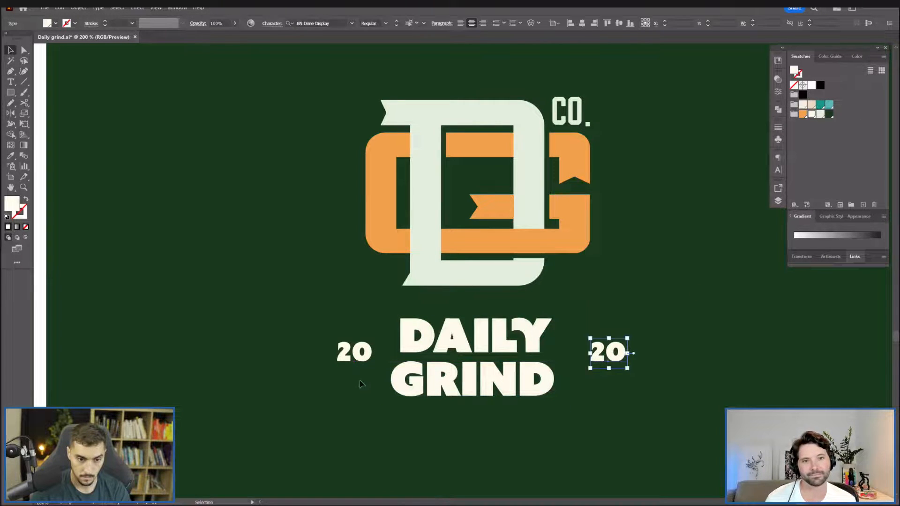
key(t)
click(622, 352)
key(BackSpace)
text(3)
key(Escape)
Bring the "20" and "23" closer to the wordmark, and nudge all three texts slightly up and left together.
key(shift+Left)
key(shift+Left)
drag(360, 357, 367, 358)
key(ctrl+a)
key(Left)
key(Left)
key(Up)
key(Up)
key(Up)
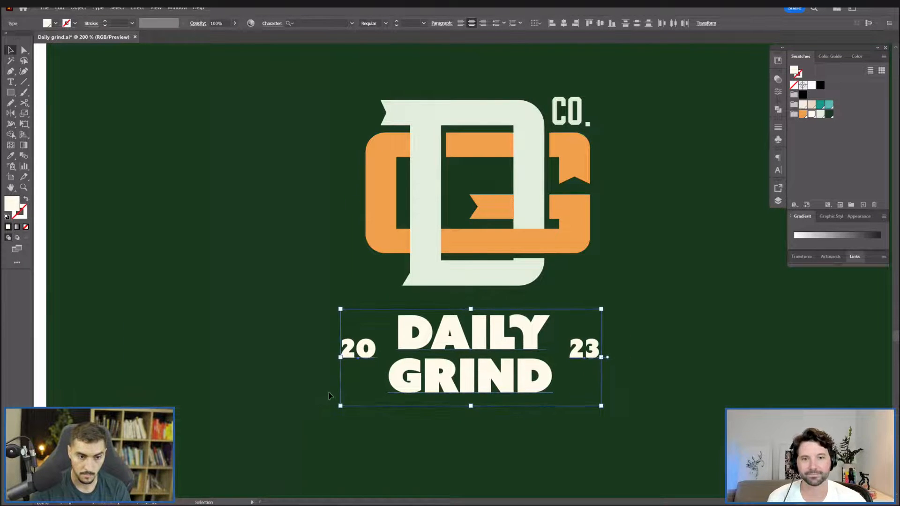
click(329, 392)
Copy the "23" into the space below the wordmark.
scroll(330, 393, down, 1)
drag(561, 417, 584, 321)
drag(556, 265, 447, 343)
scroll(455, 344, up, 1)
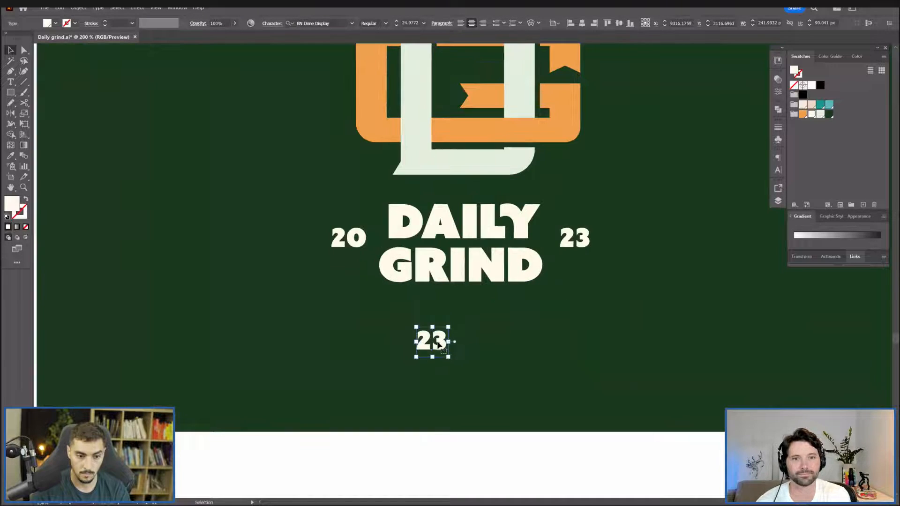
Replace the text of the number copy below the wordmark with "SYD, AUS".
double_click(444, 343)
double_click(444, 343)
text(S)
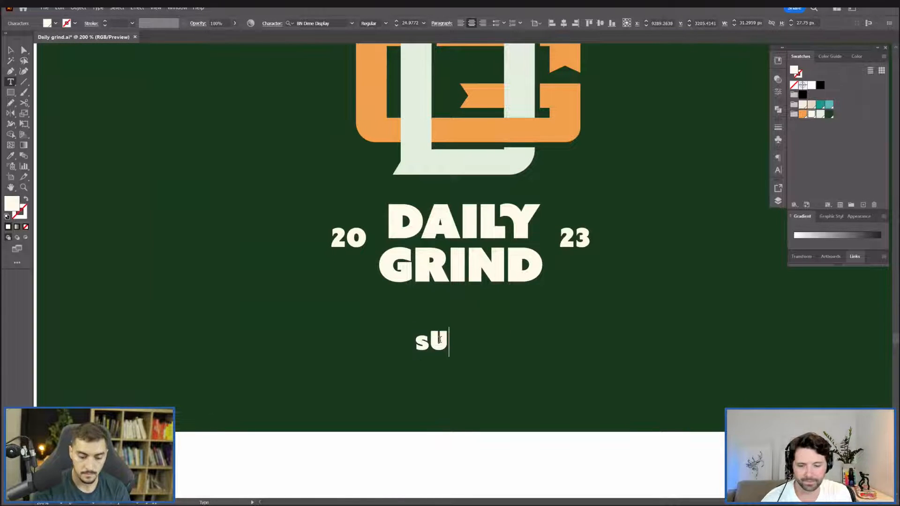
text(YD)
key(BackSpace)
text(N)
key(BackSpace)
text(D,AUS)
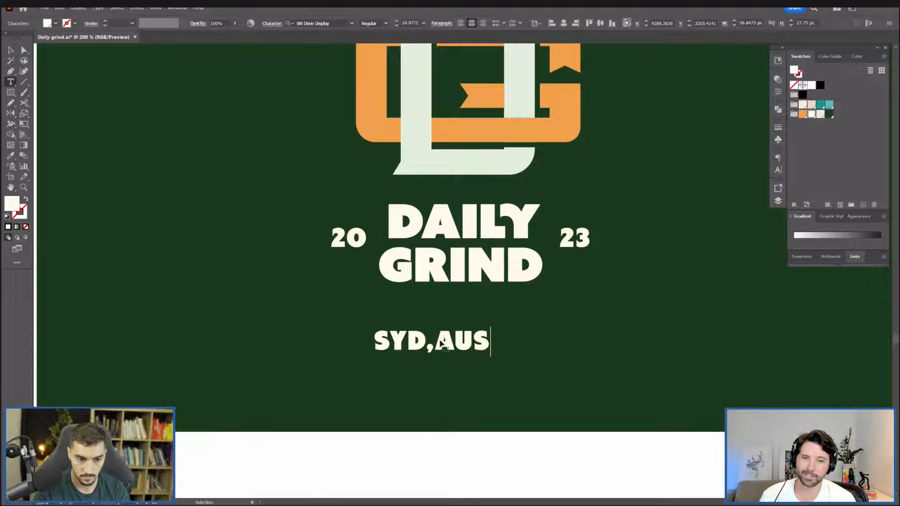
key(Escape)
Move "SYD, AUS" up under the wordmark, and tighten the kerning between the comma and "AUS".
drag(434, 340, 459, 320)
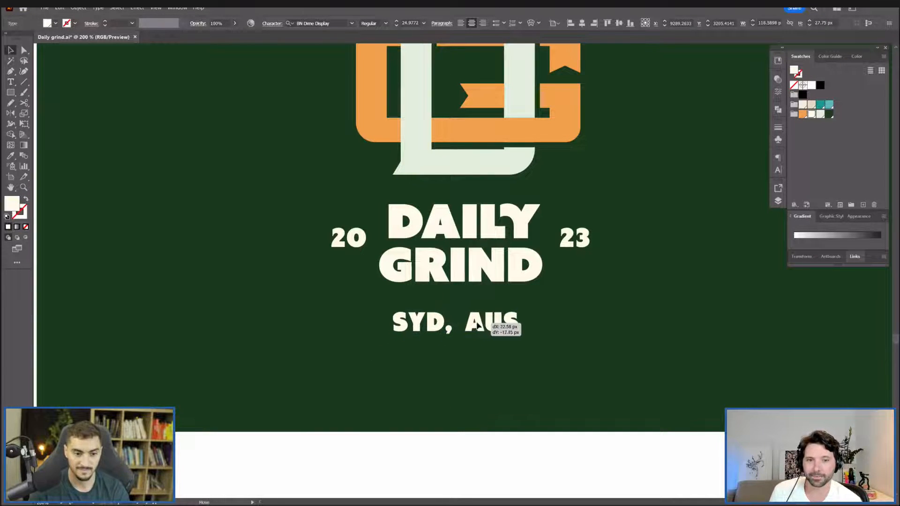
click(467, 322)
key(alt+Left)
key(alt+Left)
key(alt+Left)
key(alt+Left)
key(alt+Left)
key(alt+Left)
key(alt+Left)
key(alt+Left)
key(alt+Left)
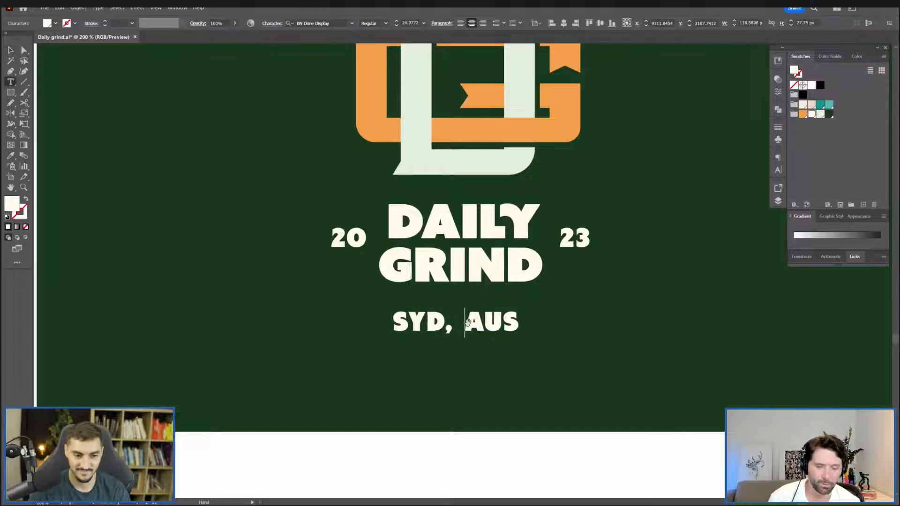
key(Escape)
Shrink "SYD, AUS" to about 17 pt and centre it close beneath "Grind".
scroll(467, 352, up, 1)
click(386, 23)
click(386, 24)
drag(544, 286, 493, 297)
scroll(494, 298, down, 1)
scroll(494, 297, up, 1)
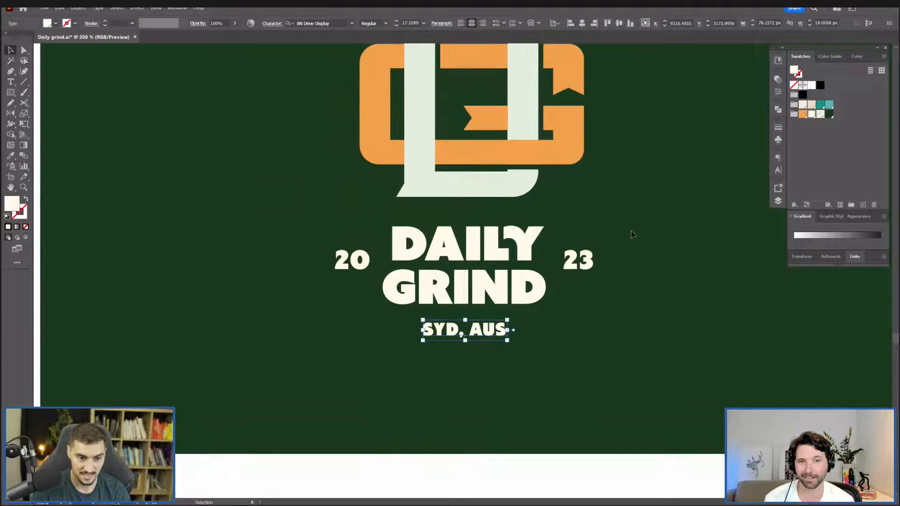
Nudge the wordmark, year numbers and "SYD, AUS" line up together, closer to the monogram.
drag(623, 240, 283, 367)
key(Up)
key(Up)
key(Up)
click(307, 361)
scroll(315, 355, down, 2)
drag(486, 214, 338, 354)
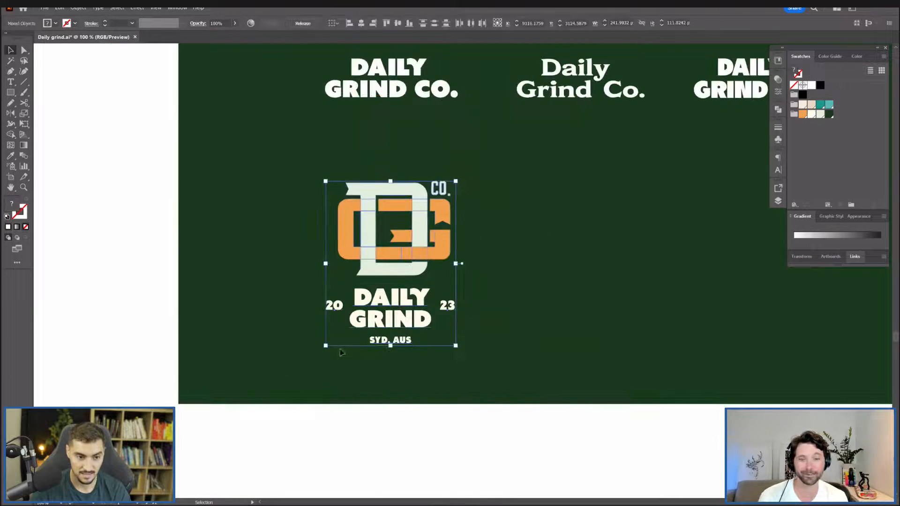
drag(466, 315, 430, 339)
click(345, 169)
Try to merge the D's stem segments in the new lockup's monogram.
scroll(329, 216, up, 2)
key(a)
click(336, 225)
shift+click(339, 275)
key(shift+m)
key(v)
drag(374, 221, 403, 199)
key(ctrl+z)
double_click(363, 212)
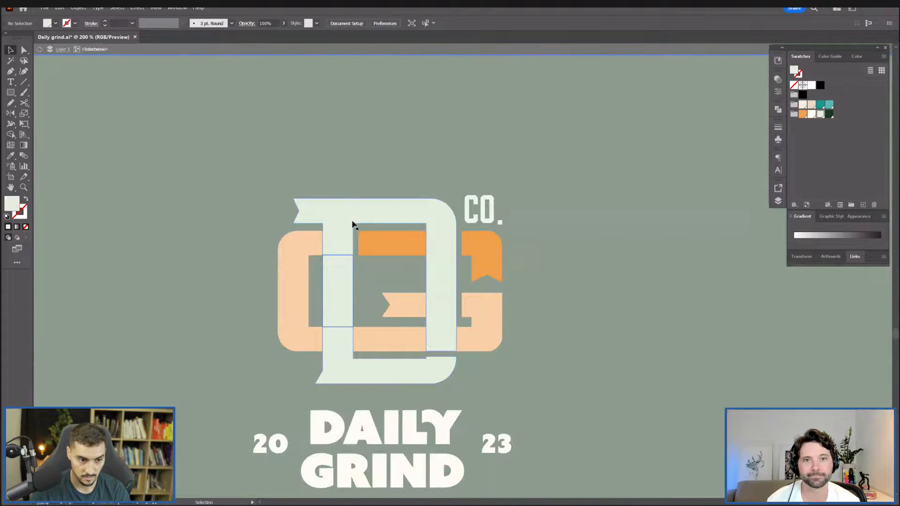
key(v)
scroll(606, 255, down, 2)
double_click(606, 256)
Select the complete "Daily Grind" 2023 lockup, and open the coffee package mockup's editable smart object in Photoshop.
drag(609, 254, 532, 235)
drag(518, 194, 311, 415)
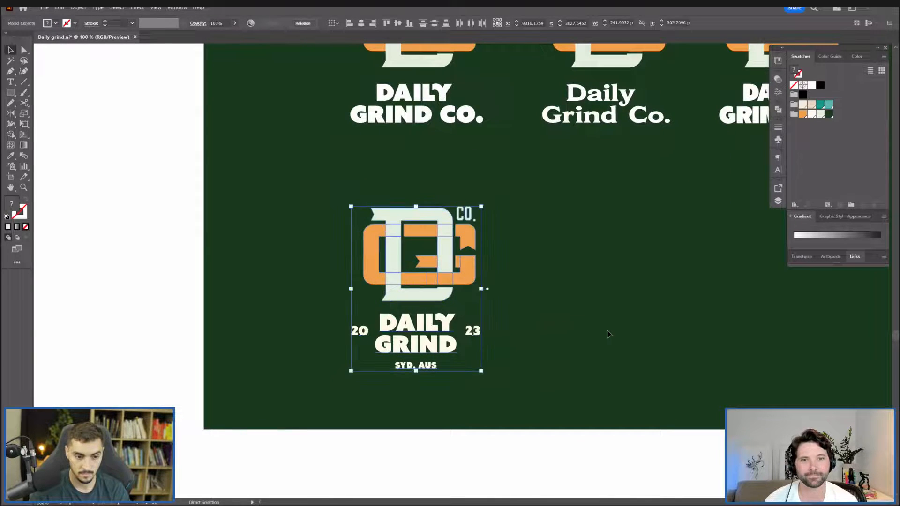
click(578, 314)
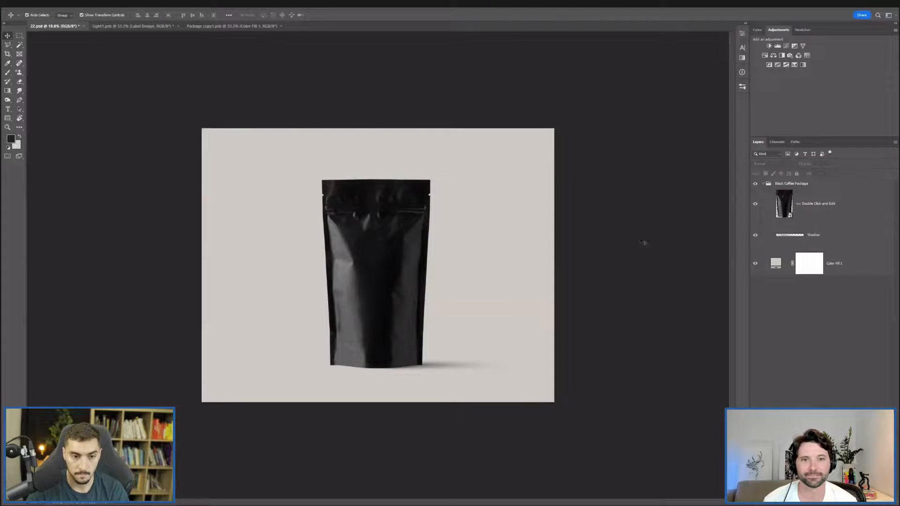
scroll(371, 261, up, 2)
double_click(420, 229)
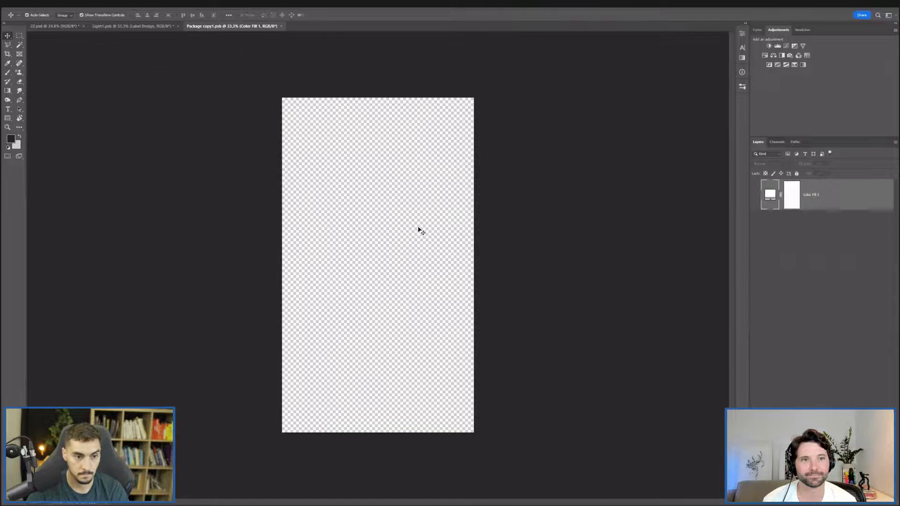
Paste the Daily Grind lockup into the package artwork, centred horizontally at about half the artwork's width, and save the artwork.
key(Return)
key(ctrl+v)
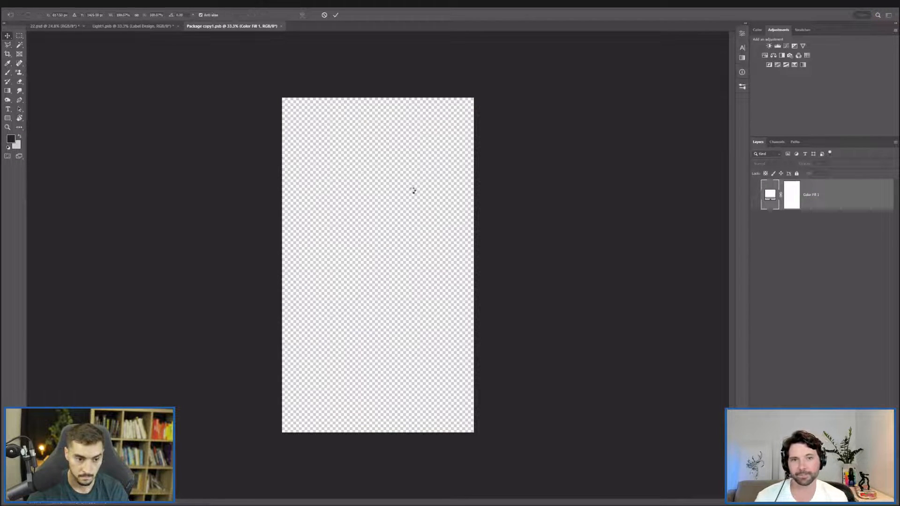
drag(434, 190, 413, 151)
key(Return)
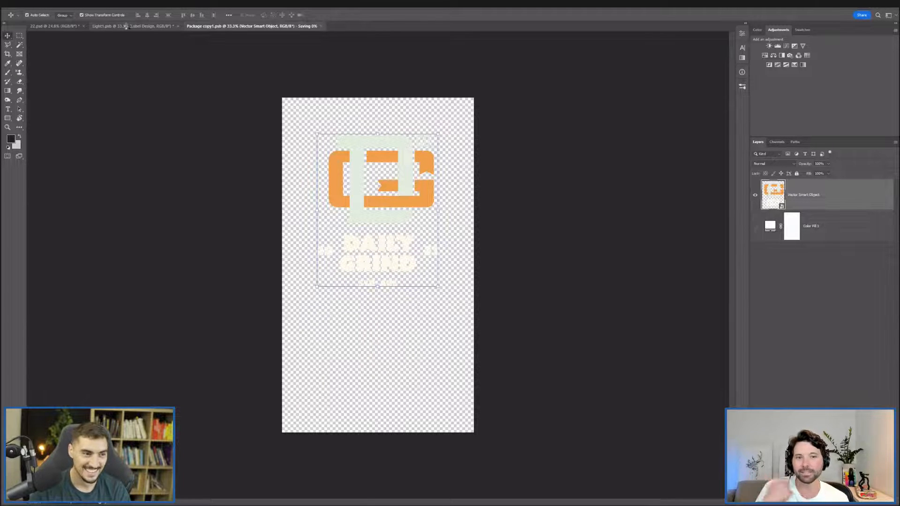
click(126, 26)
click(200, 28)
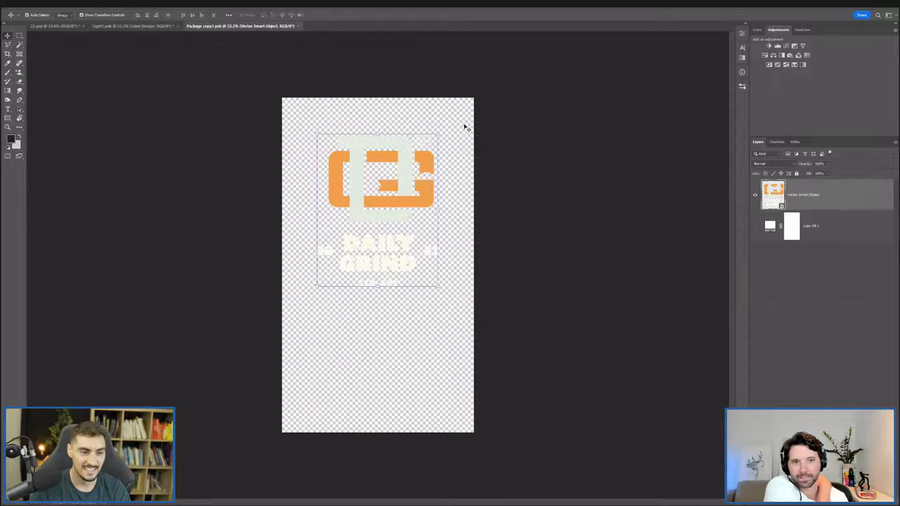
key(ctrl+z)
key(Return)
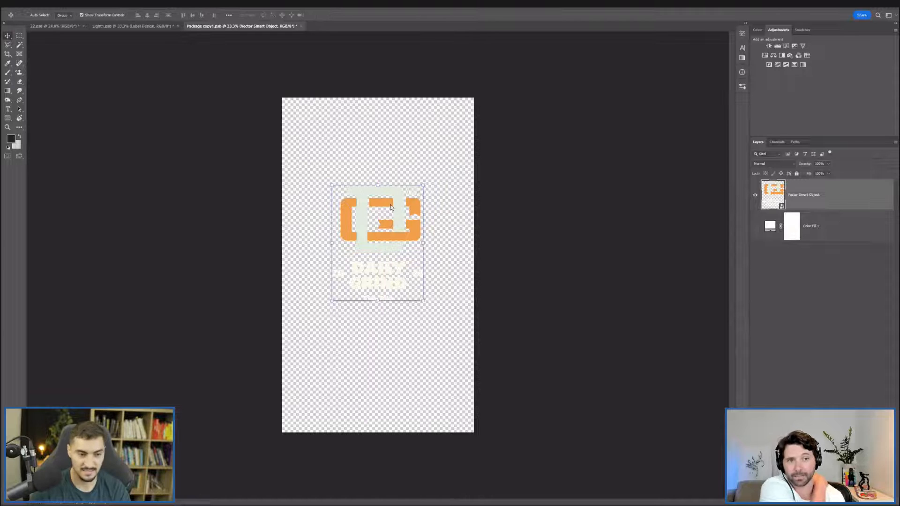
Inspect the coffee package mockup and its label design document for the pasted lockup.
click(49, 26)
scroll(289, 170, up, 3)
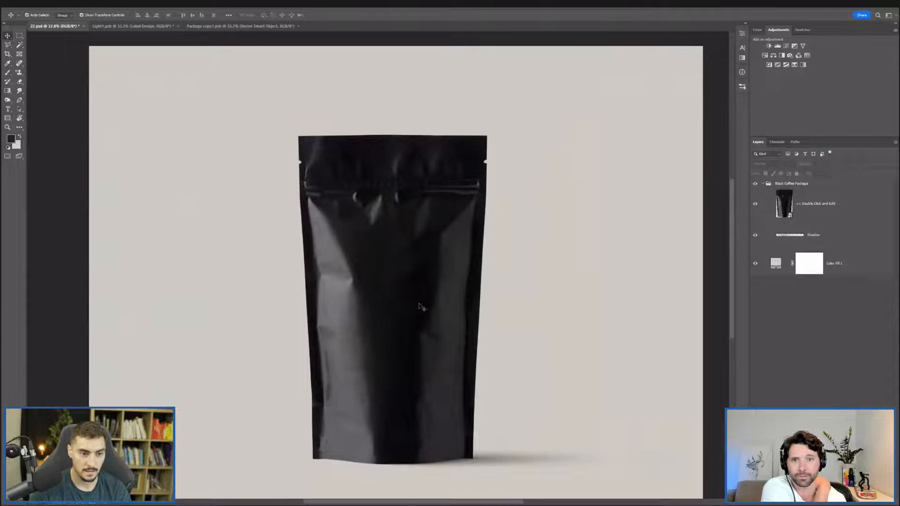
scroll(289, 170, down, 2)
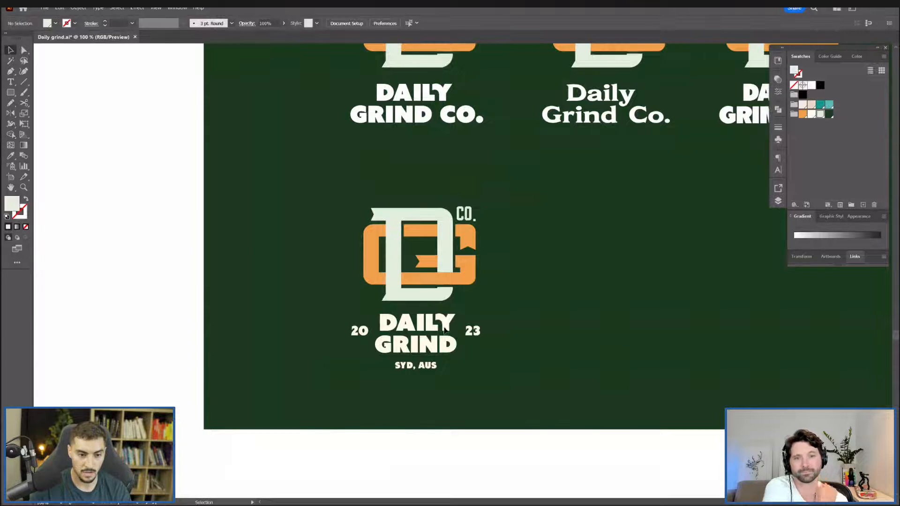
click(444, 330)
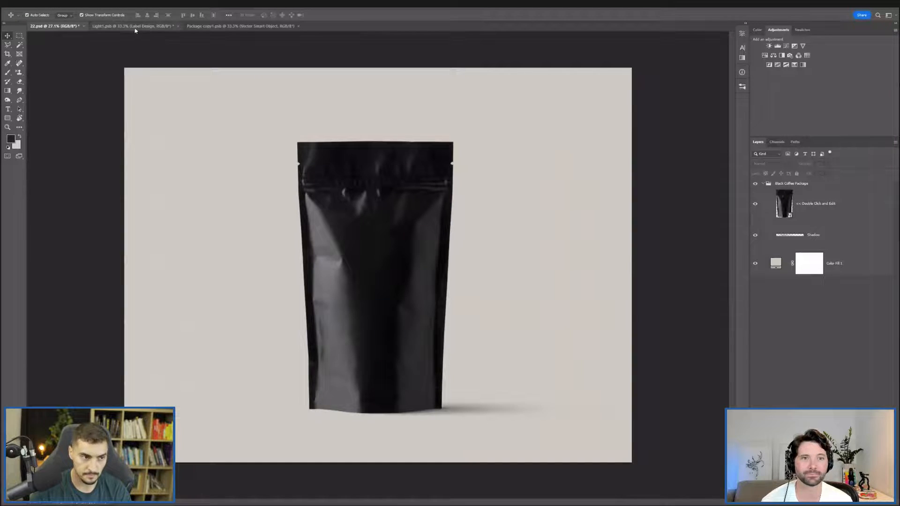
key(ctrl+0)
click(790, 205)
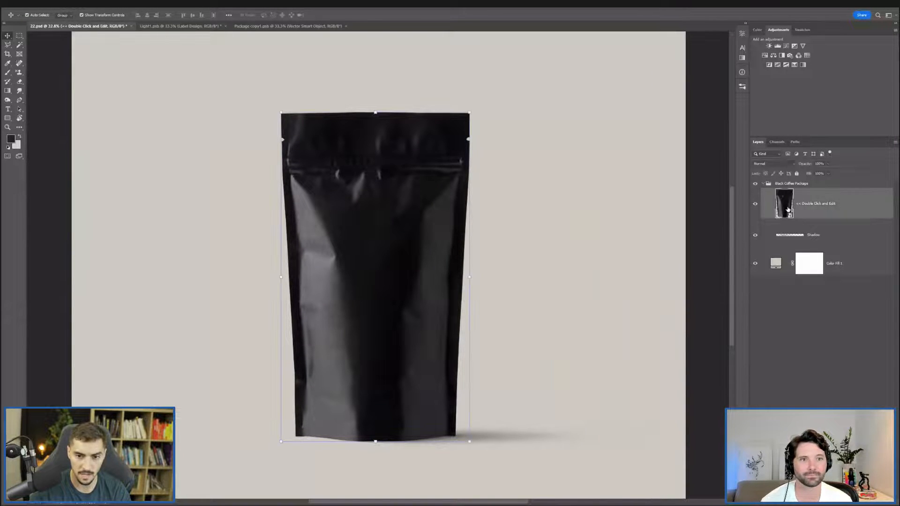
click(190, 26)
key(ctrl+0)
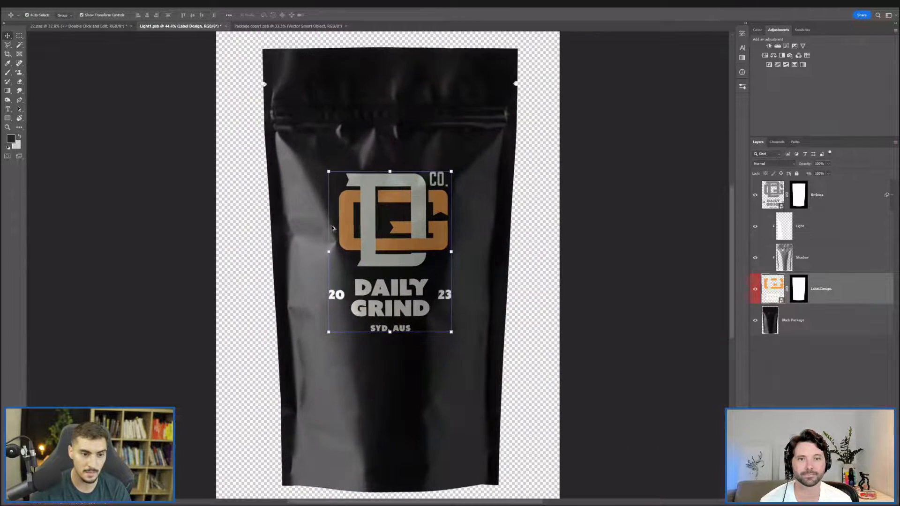
Toggle the Label Design layer off and on, and compare the label design with the package artwork.
click(756, 293)
click(755, 293)
click(257, 26)
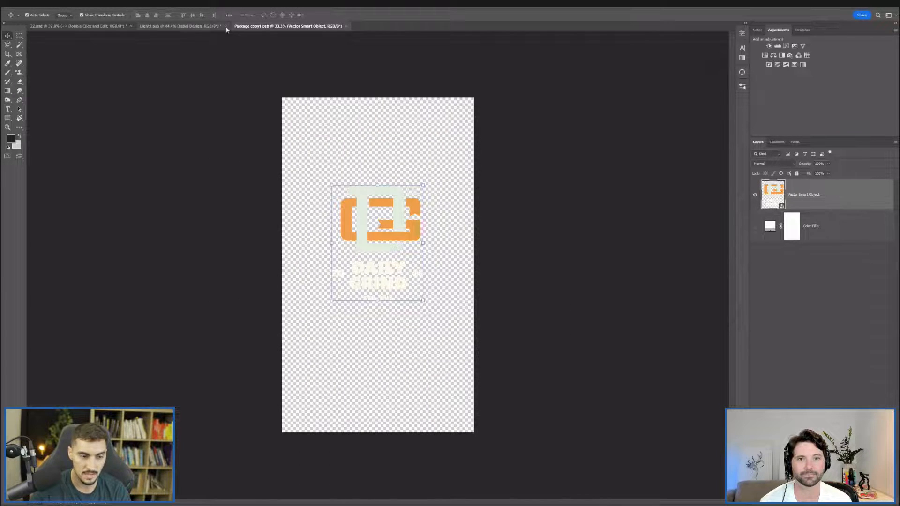
click(199, 26)
scroll(375, 269, up, 2)
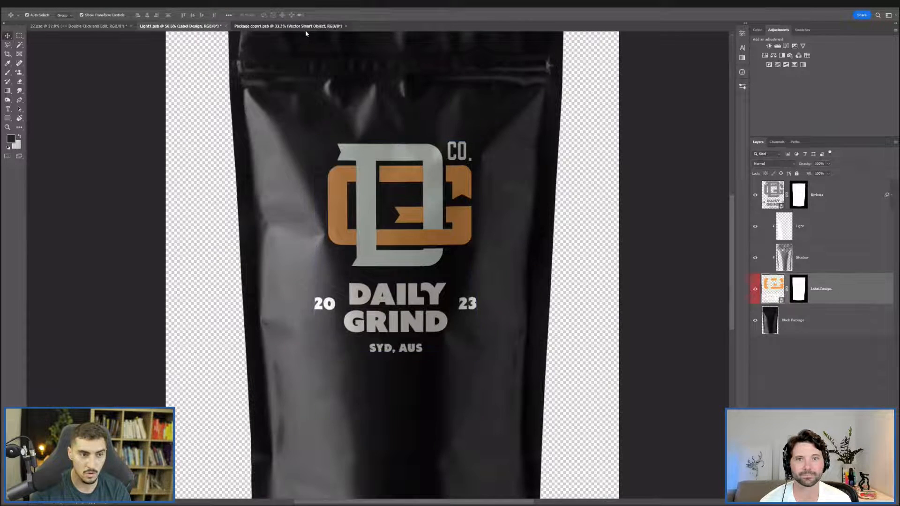
Save the Light1.psb label design so the lockup updates on the coffee package, and view the main mockup.
click(301, 26)
click(200, 26)
key(ctrl+s)
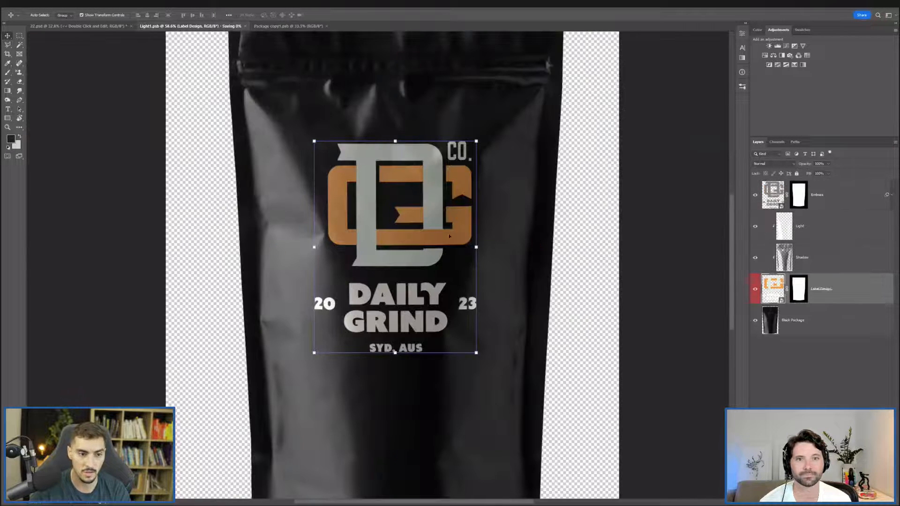
click(60, 26)
scroll(420, 216, down, 3)
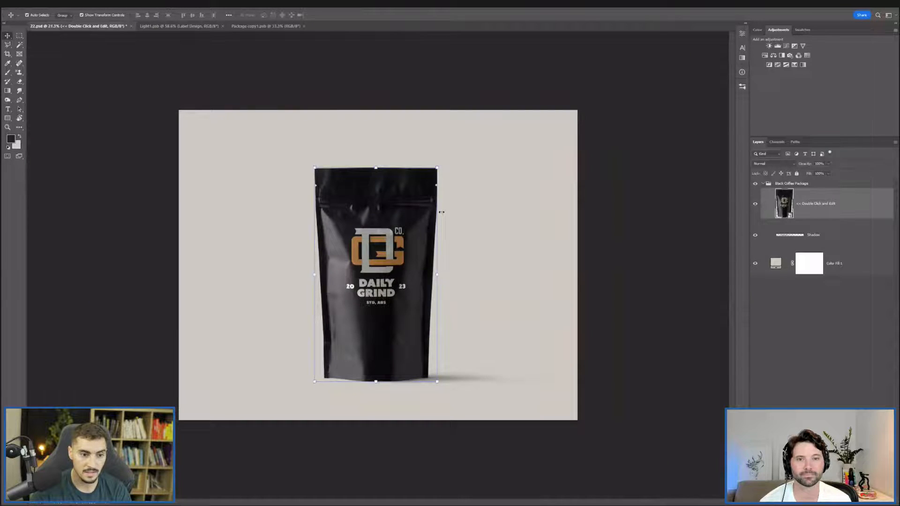
scroll(539, 215, up, 1)
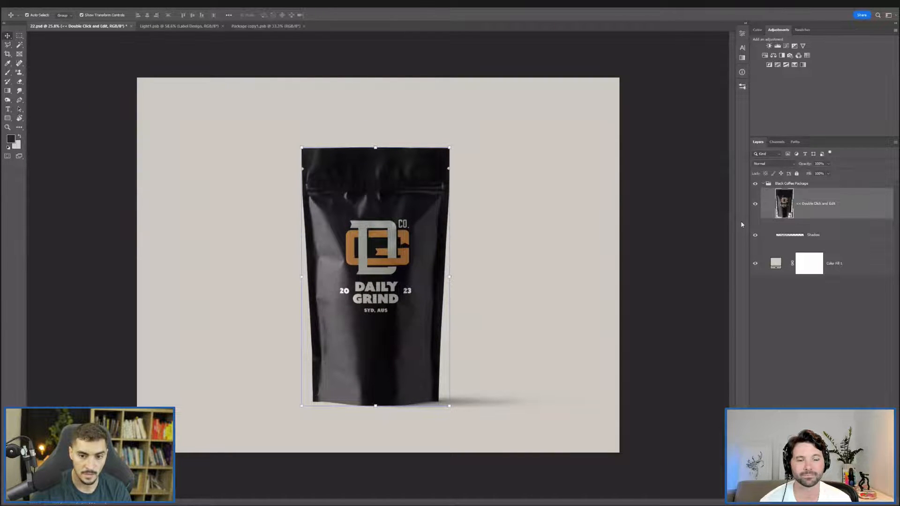
Toggle the Shadow layer off and on in the main mockup to examine its effect.
click(755, 235)
click(754, 235)
scroll(593, 217, down, 2)
scroll(336, 257, up, 2)
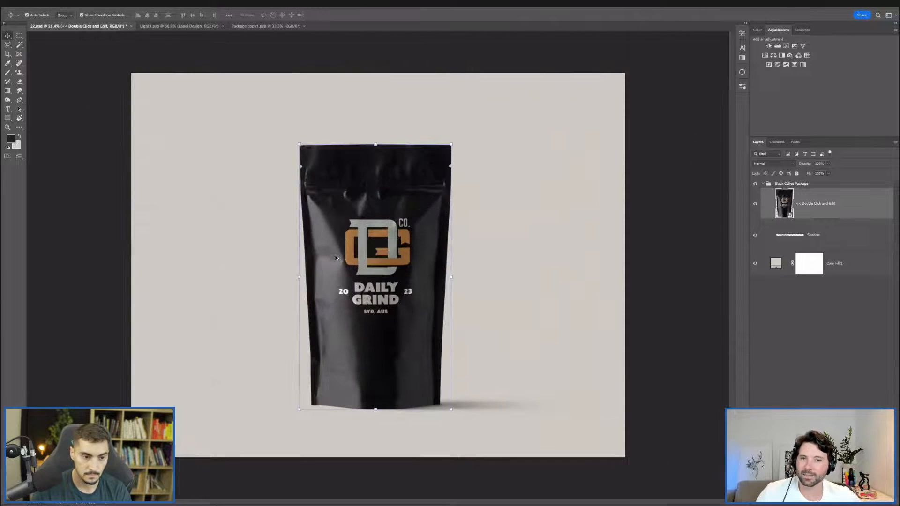
Toggle the Light, Emboss and Black Package layers in the label design document to examine what each contributes.
click(204, 26)
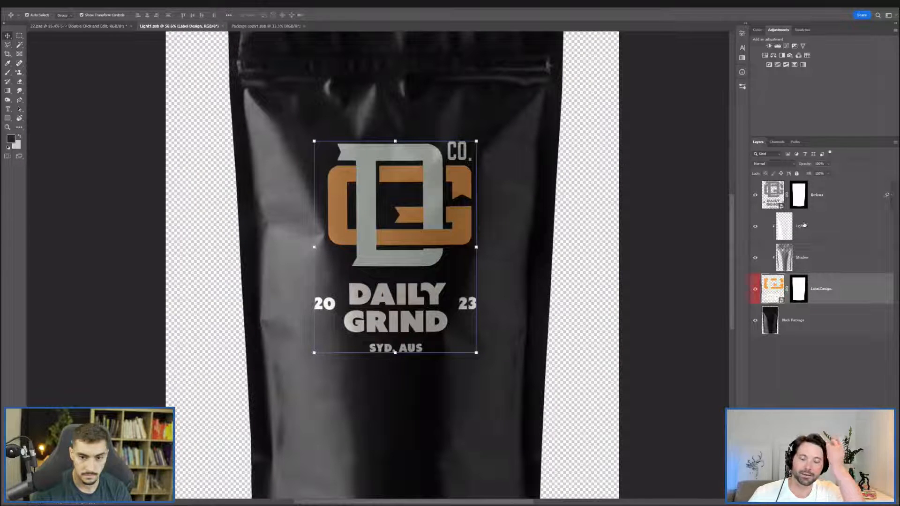
click(757, 228)
click(756, 228)
click(756, 195)
click(755, 196)
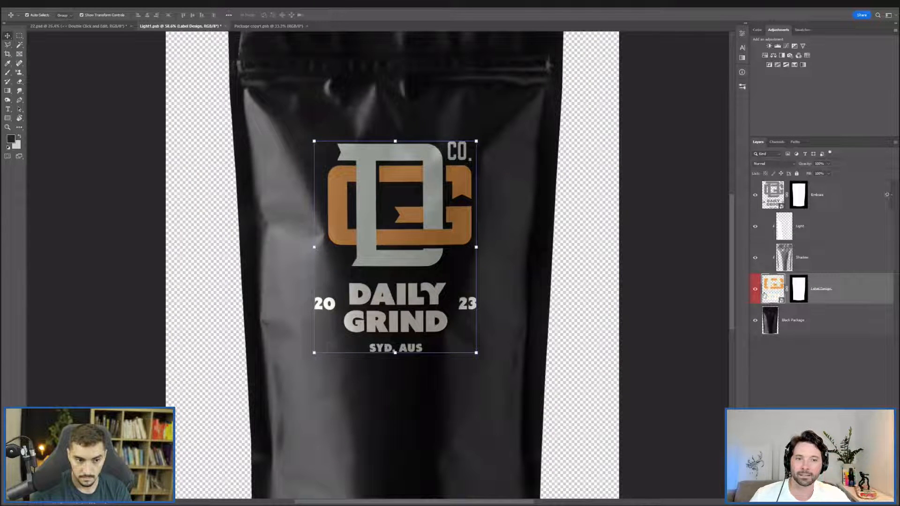
click(753, 328)
click(753, 327)
click(269, 26)
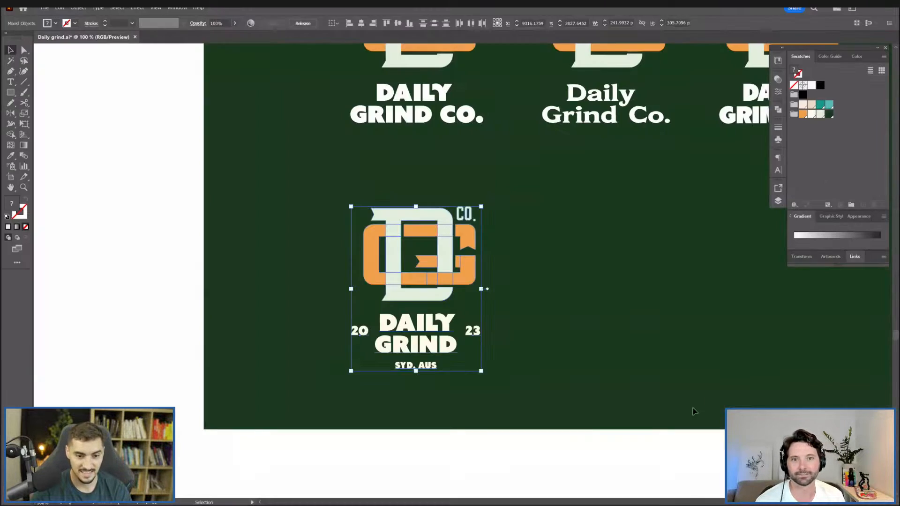
In Illustrator, duplicate the 2023 lockup's DG monogram beside the original and delete "CO." from the copy.
click(614, 397)
key(ctrl+minus)
key(ctrl+minus)
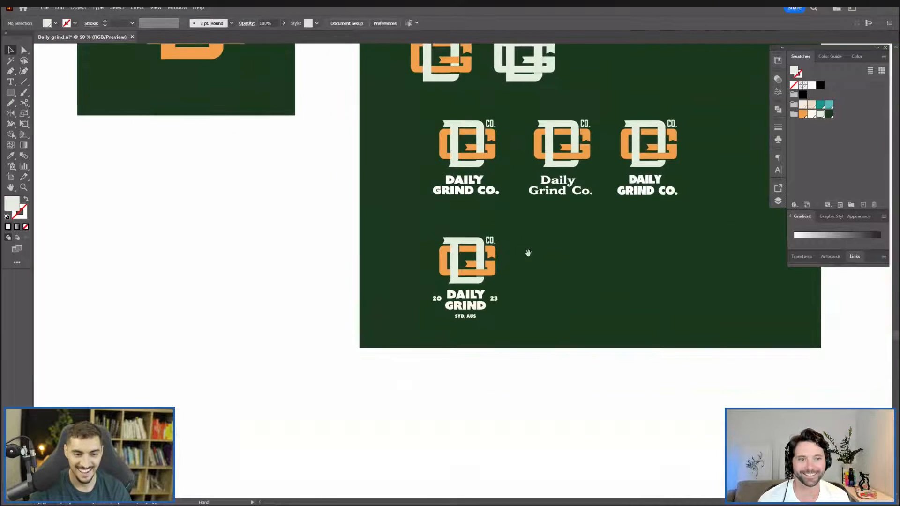
drag(522, 252, 415, 260)
scroll(413, 258, up, 2)
click(291, 301)
drag(296, 303, 533, 305)
click(608, 249)
key(Delete)
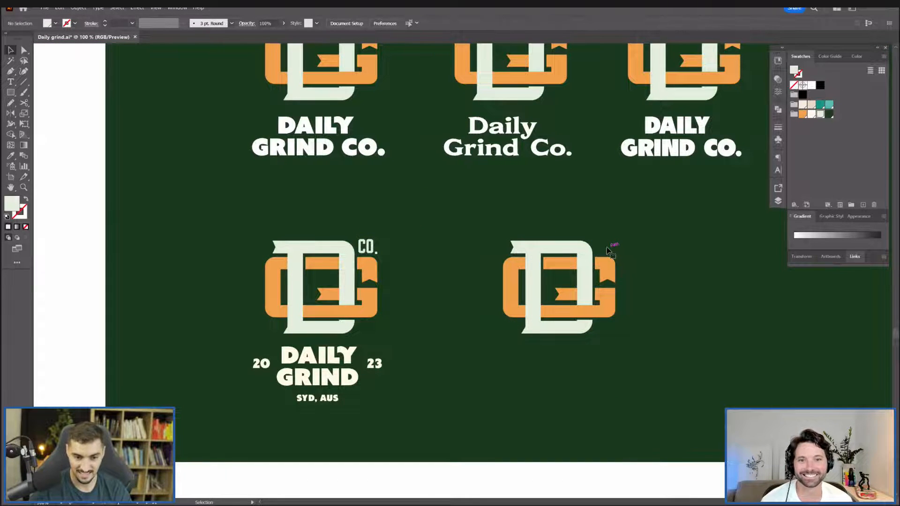
Copy the "DAILY GRIND" wordmark beside the new monogram and run it on a single line.
drag(460, 353, 676, 239)
drag(719, 250, 500, 265)
click(500, 265)
drag(101, 372, 472, 305)
double_click(519, 305)
key(BackSpace)
key(Escape)
Replace the duplicate wordmark line beneath "DAILY GRIND" with "COFFEE COMPANY".
click(507, 323)
key(ctrl+a)
click(502, 312)
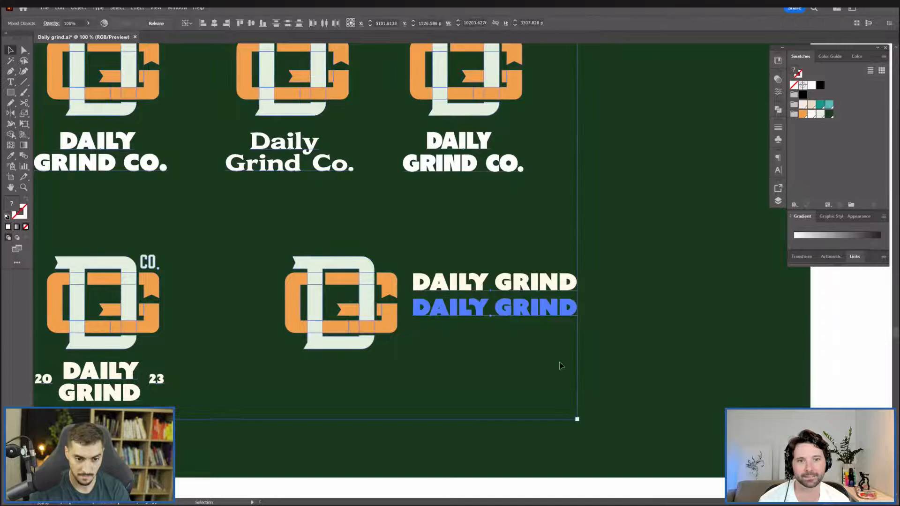
click(561, 364)
double_click(514, 308)
key(ctrl+a)
text(COFFE)
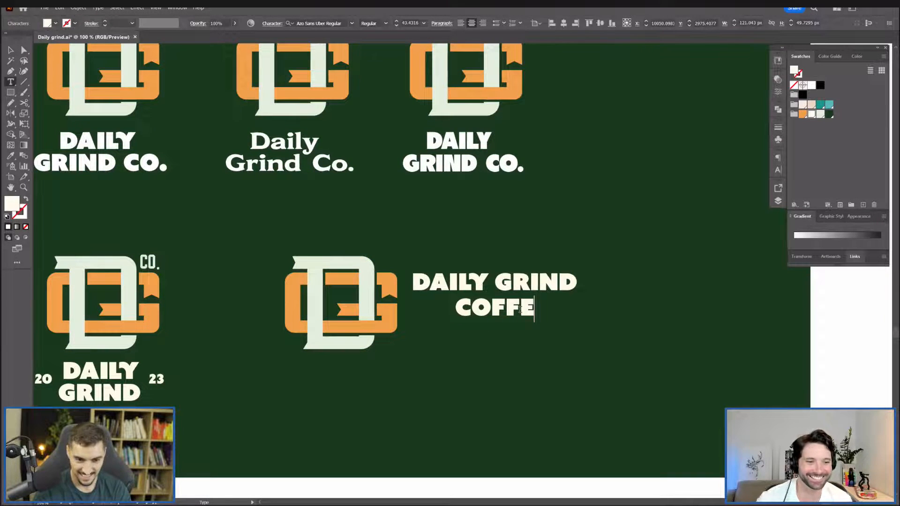
text(E COMPANY)
key(Escape)
Left-align the two text lines and scale "COFFEE COMPANY" to about 31 pt, matching the width of "DAILY GRIND".
shift+click(519, 282)
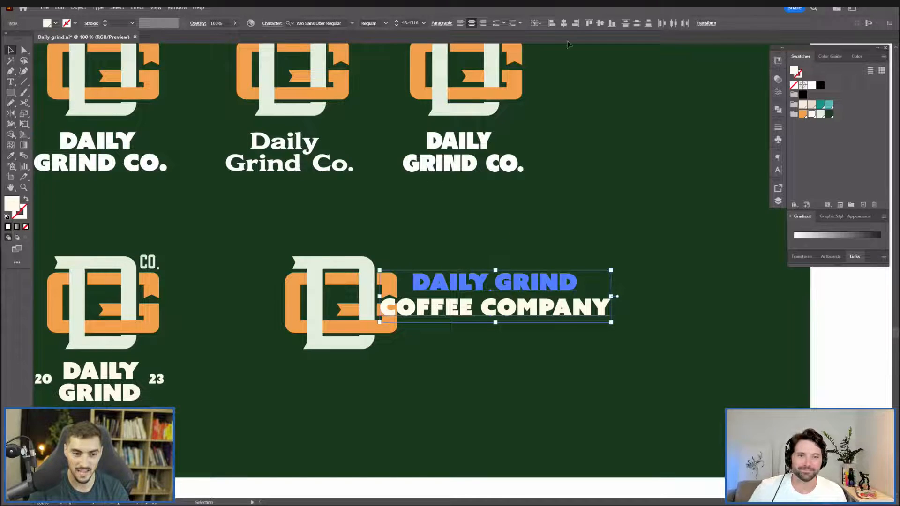
click(550, 24)
click(586, 244)
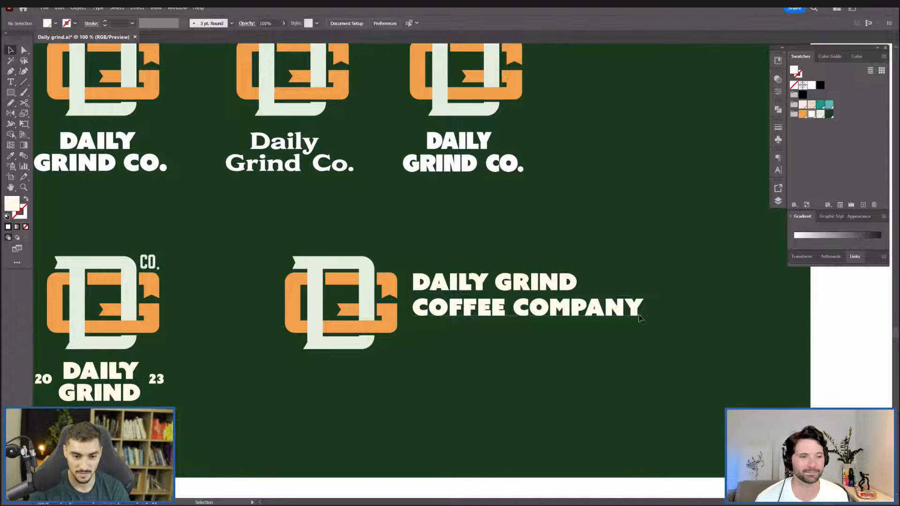
click(639, 315)
drag(647, 310, 590, 311)
key(ctrl+z)
drag(647, 310, 570, 311)
Try Code Next Bold on "COFFEE COMPANY" and look up the Oatmeal Stout fonts as an alternative.
click(319, 22)
text(c)
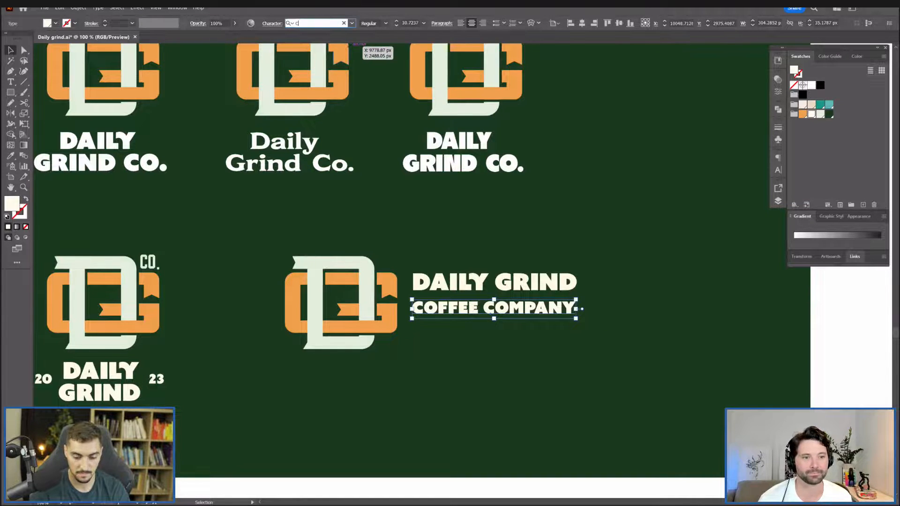
text(ode)
click(448, 198)
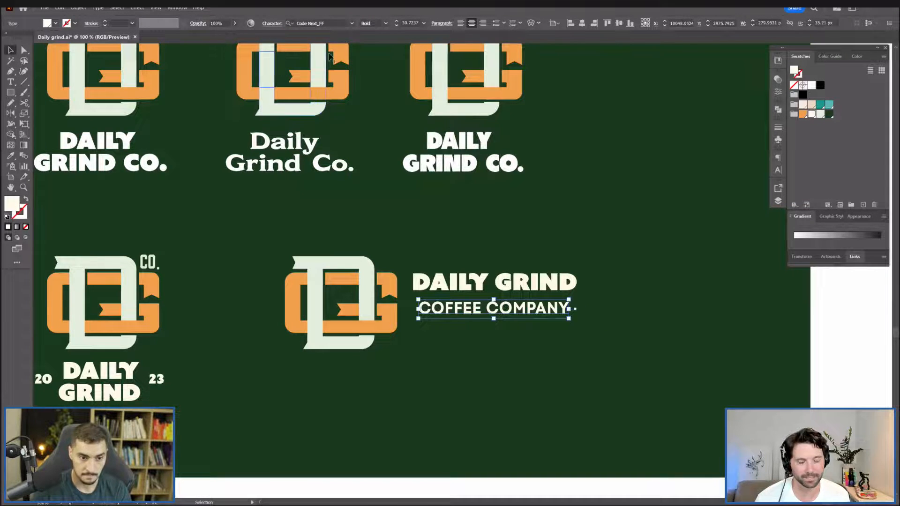
click(322, 23)
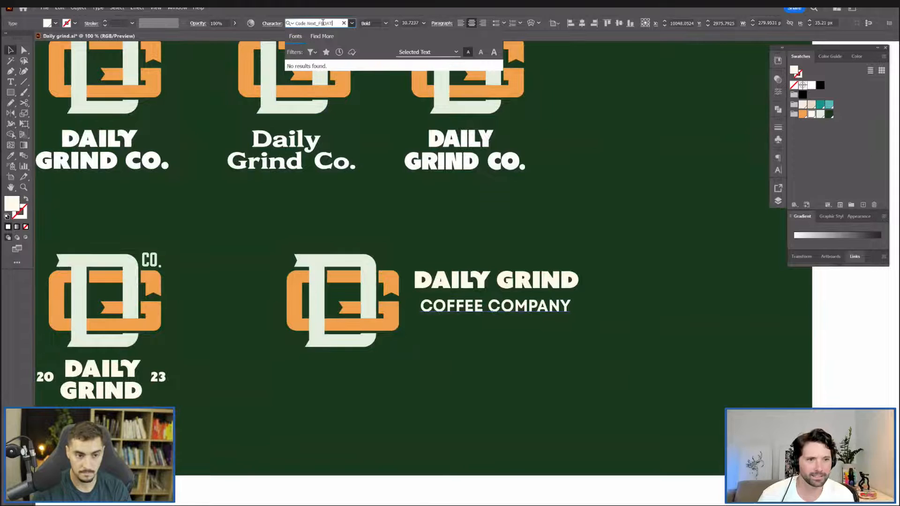
click(316, 52)
click(333, 23)
text(OAT)
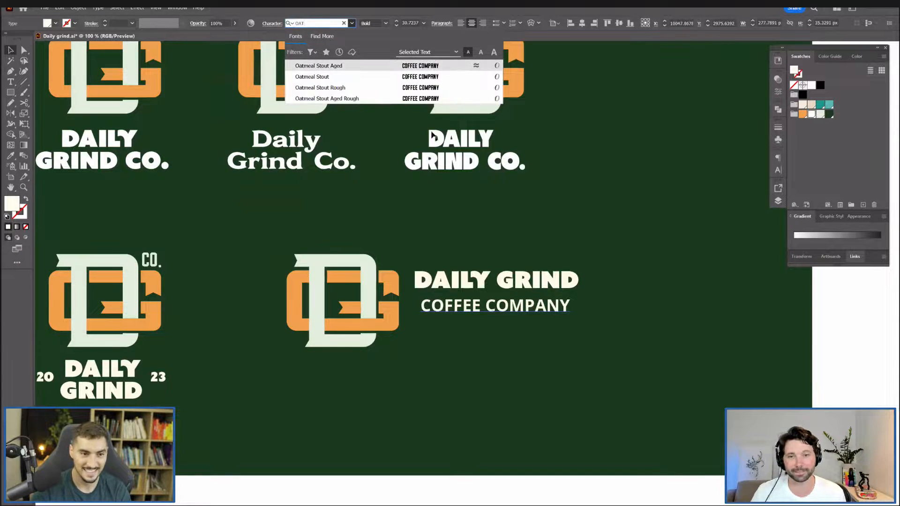
key(Escape)
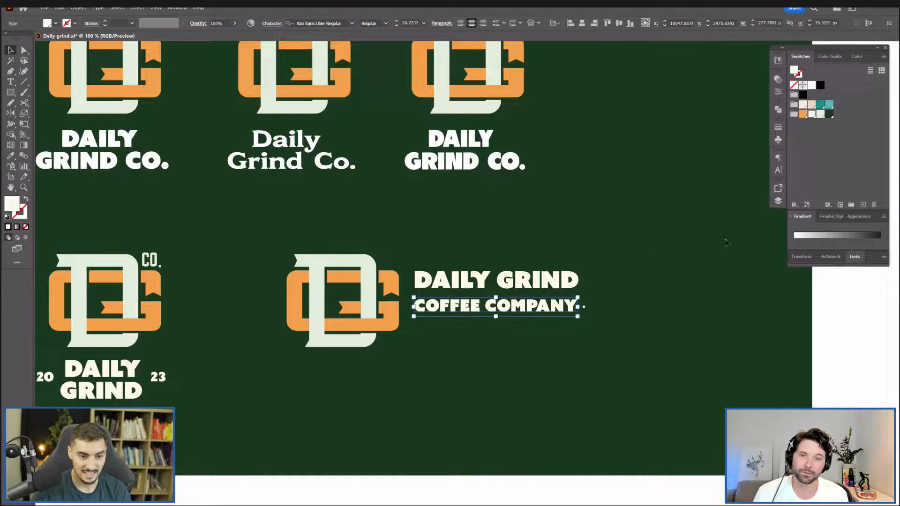
Deselect the text and dock the floating Daily grind.ai document window again.
click(750, 263)
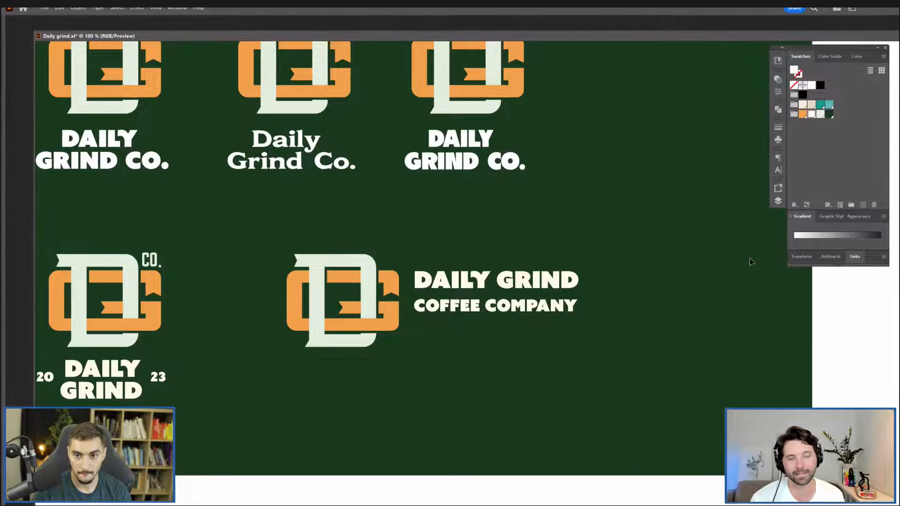
drag(739, 37, 581, 34)
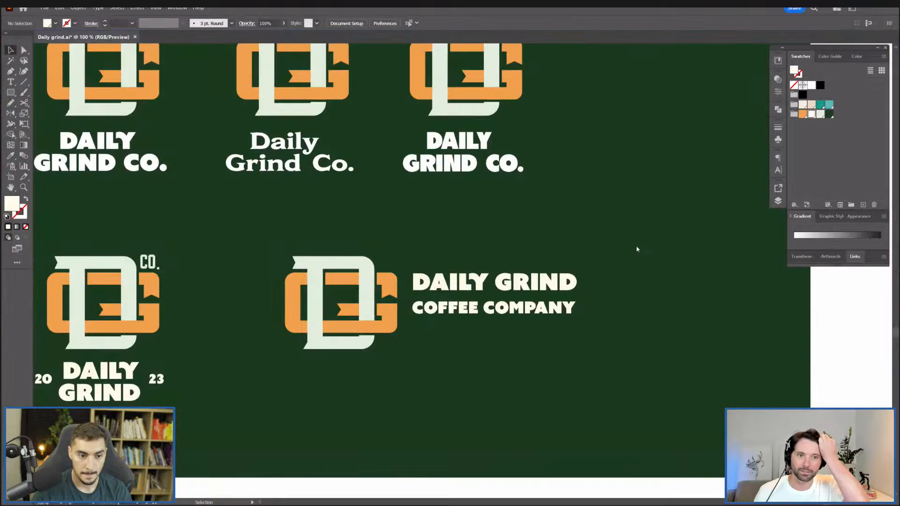
Close up the gap between "DAILY GRIND" and "COFFEE COMPANY" and centre both lines vertically beside the monogram.
click(504, 310)
scroll(497, 307, up, 1)
shift+click(446, 316)
drag(464, 297, 491, 328)
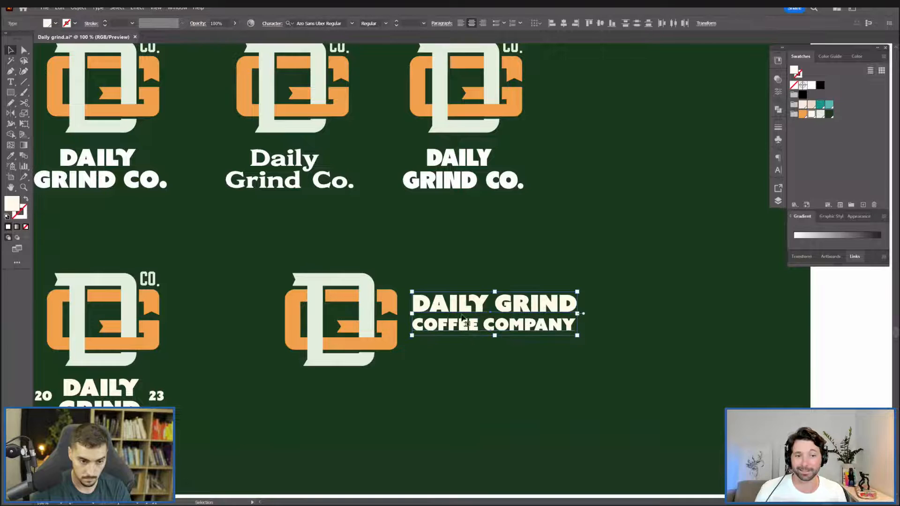
Enlarge the two-line "DAILY GRIND COFFEE COMPANY" wordmark proportionally and adjust its position beside the monogram.
drag(577, 314, 668, 315)
drag(453, 297, 454, 303)
drag(669, 321, 655, 321)
click(666, 248)
scroll(666, 252, down, 1)
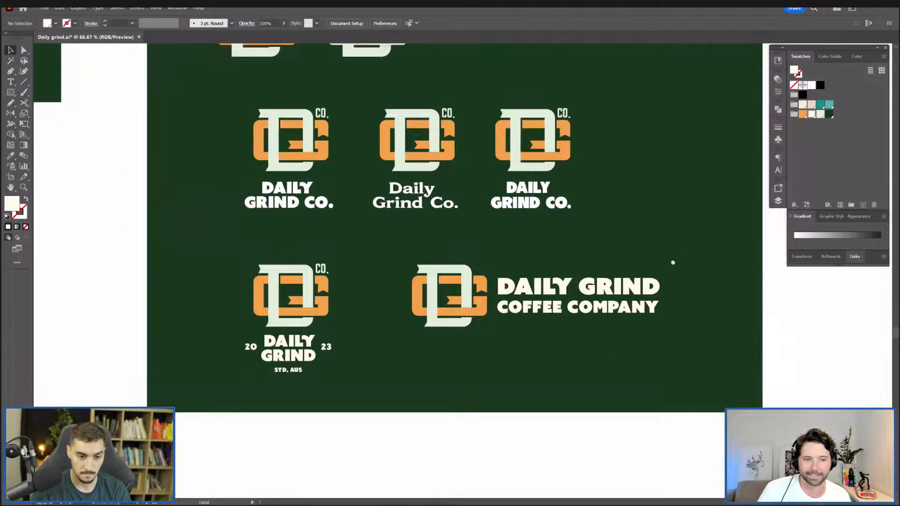
drag(673, 261, 646, 231)
drag(380, 319, 516, 263)
key(alt+Tab)
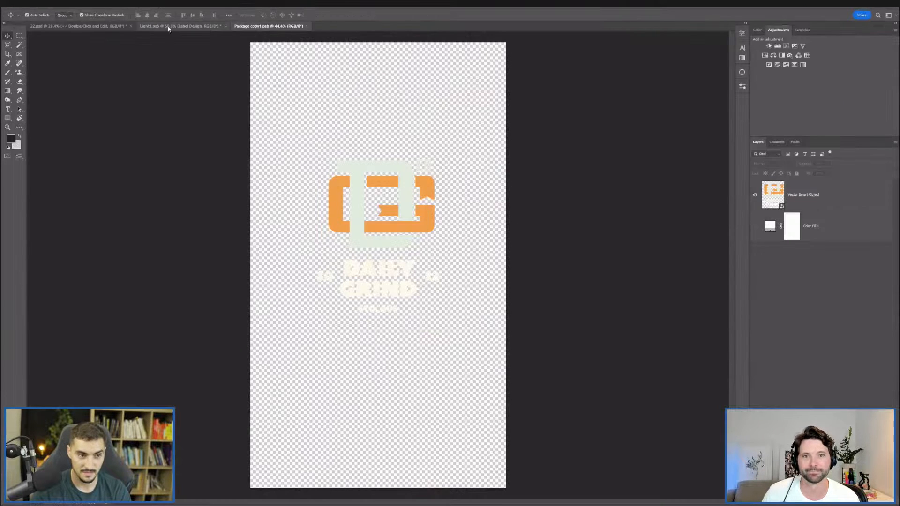
key(alt+Tab)
click(744, 361)
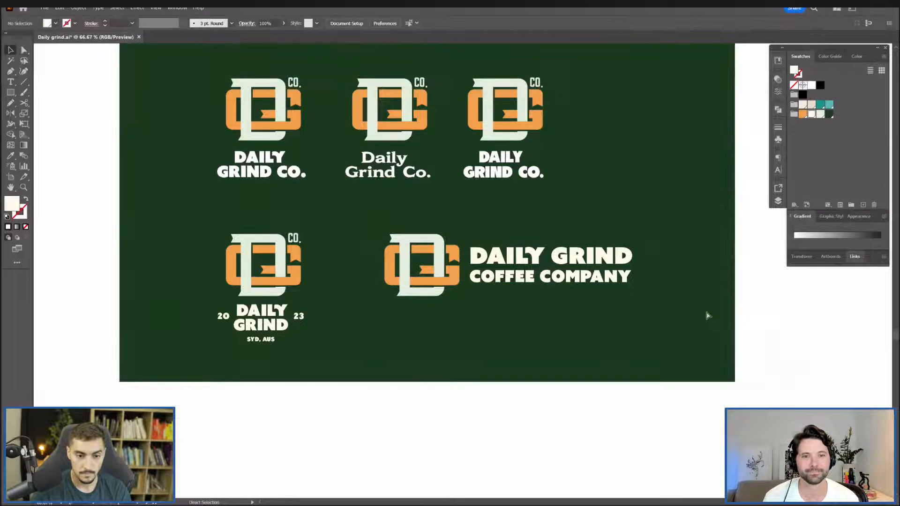
Save the Daily grind.ai logo file and look over the logo variations on the green background.
key(ctrl+s)
scroll(599, 308, down, 4)
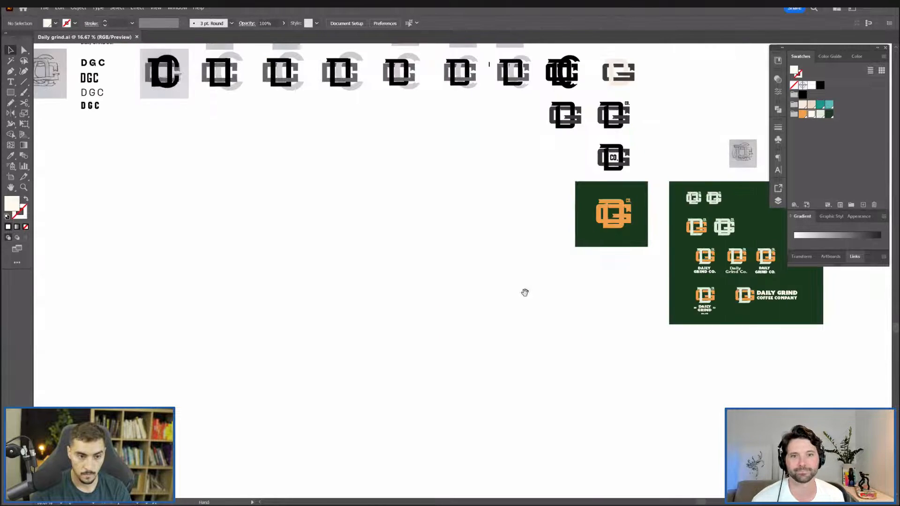
drag(524, 291, 402, 291)
scroll(566, 277, up, 2)
drag(566, 278, 411, 298)
scroll(509, 320, up, 3)
scroll(509, 319, down, 2)
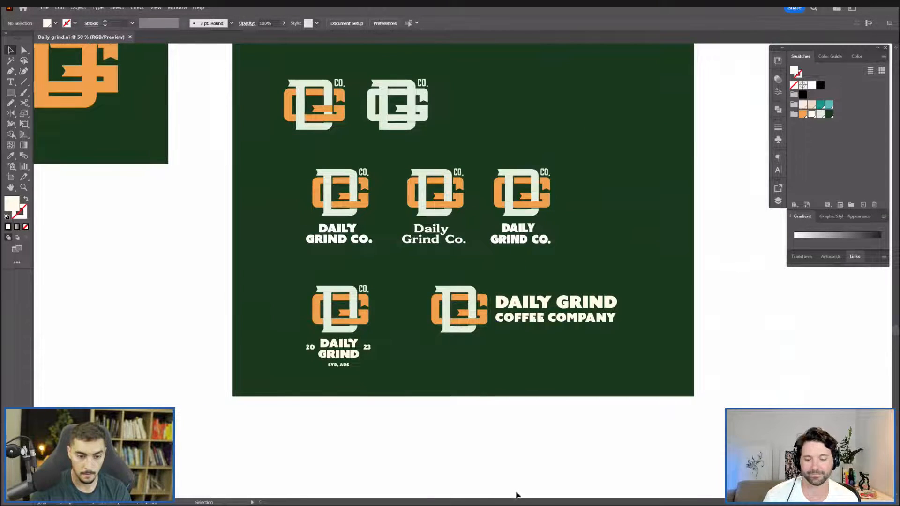
Switch to the ChatGPT chat in the browser and copy the "Small batch roasting" feature paragraph.
key(alt+Tab)
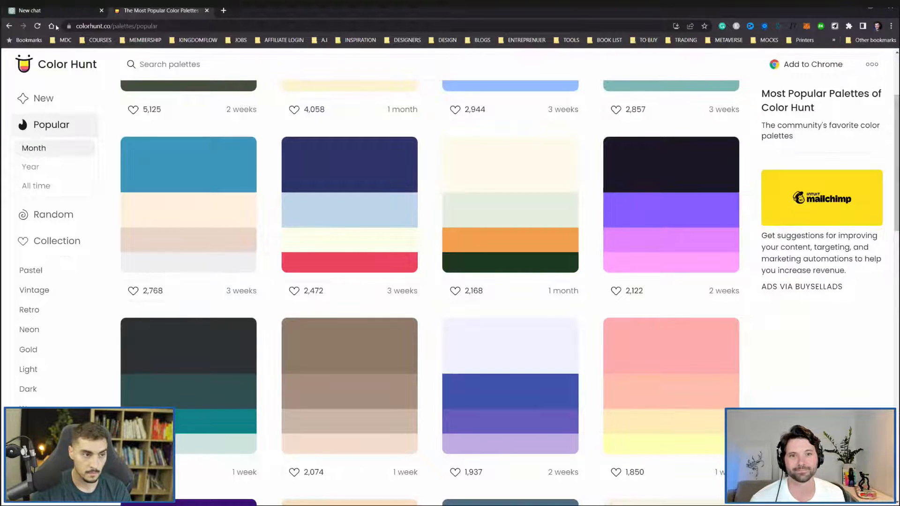
click(58, 11)
drag(371, 374, 335, 331)
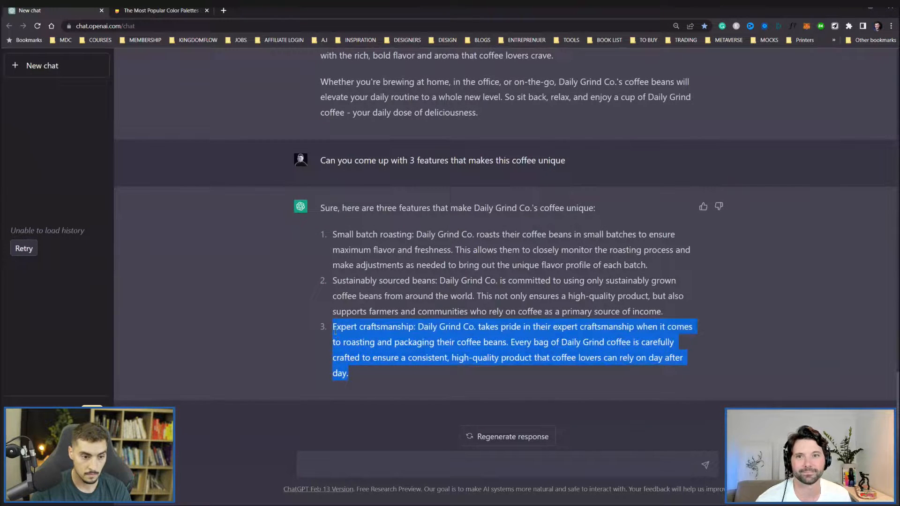
drag(451, 250, 471, 251)
drag(650, 267, 331, 238)
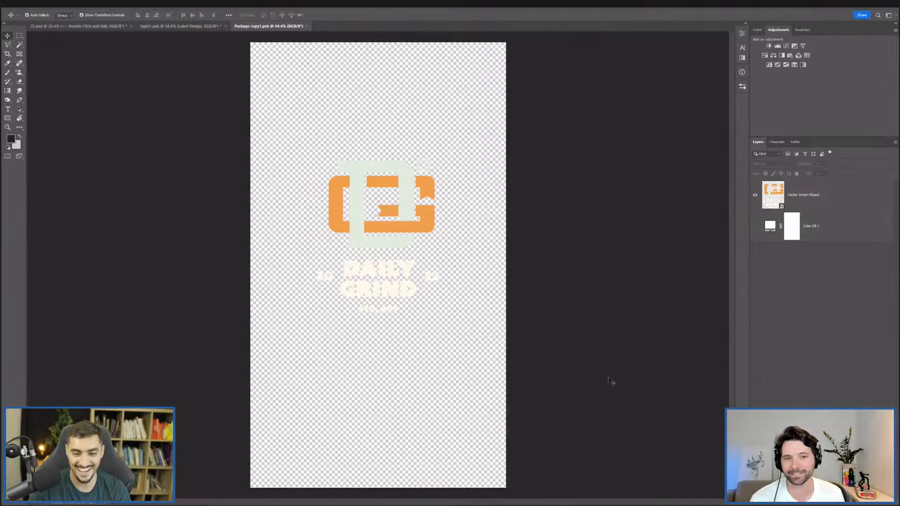
In Photoshop's Package copy1.psb, add a wide paragraph text box below the Daily Grind lockup with the copied small batch roasting text.
scroll(364, 352, up, 2)
scroll(390, 249, down, 5)
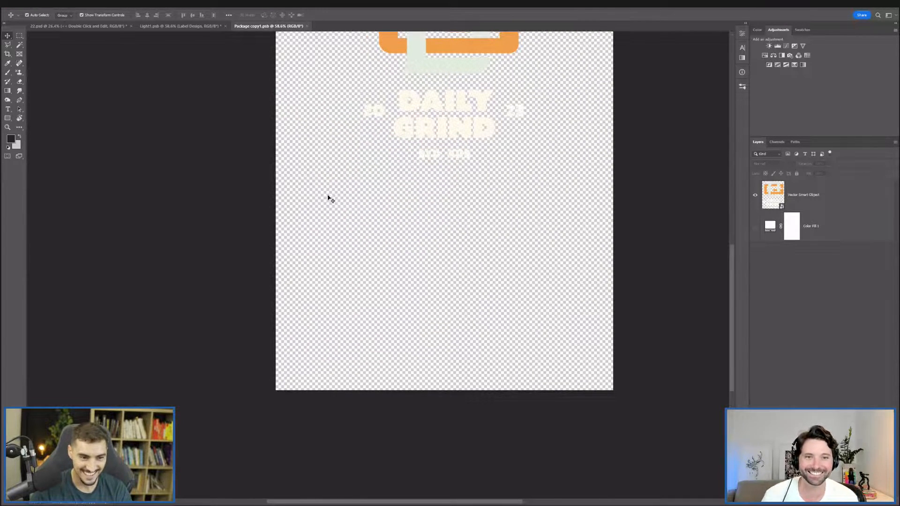
key(t)
click(319, 186)
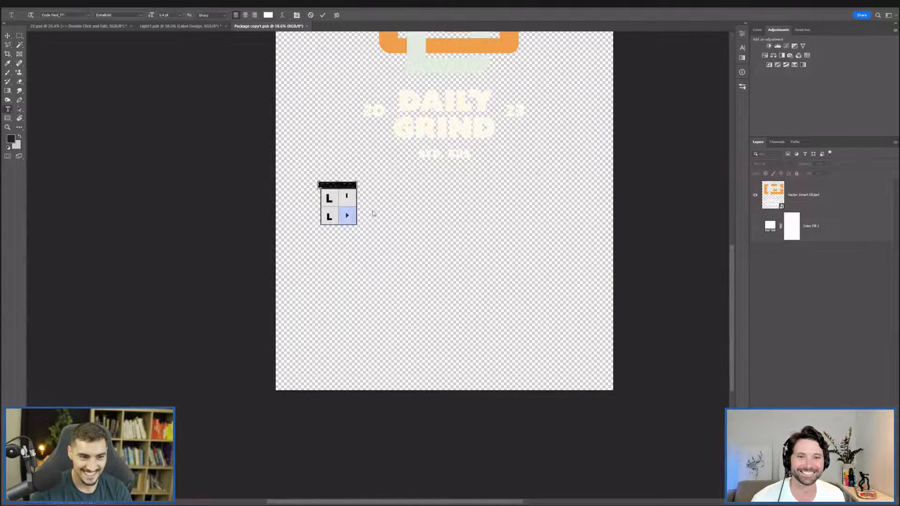
key(Escape)
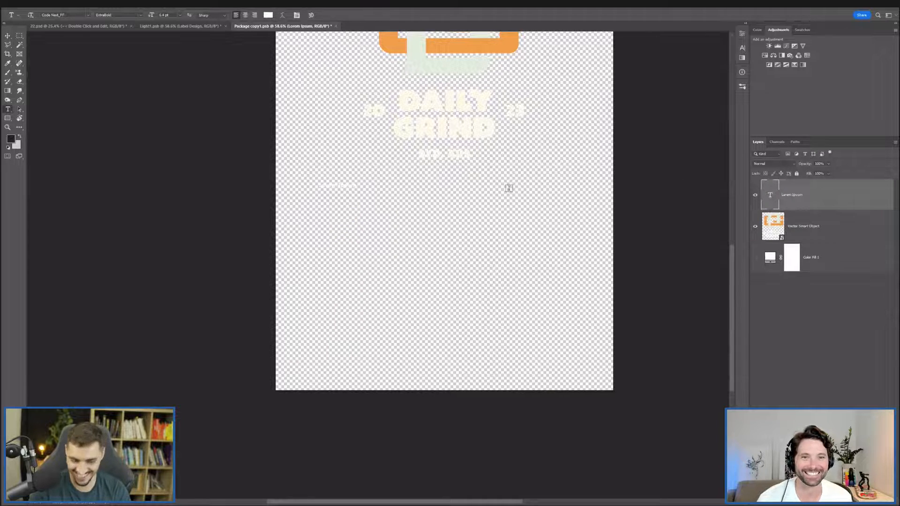
drag(315, 185, 574, 352)
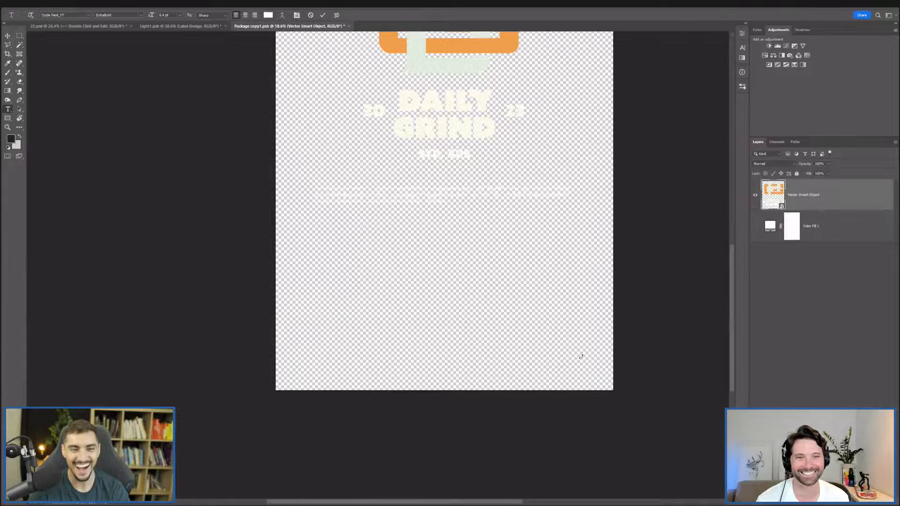
Enlarge the small batch roasting paragraph to 12.4 pt and centre-align it.
key(ctrl+shift+period)
key(ctrl+shift+period)
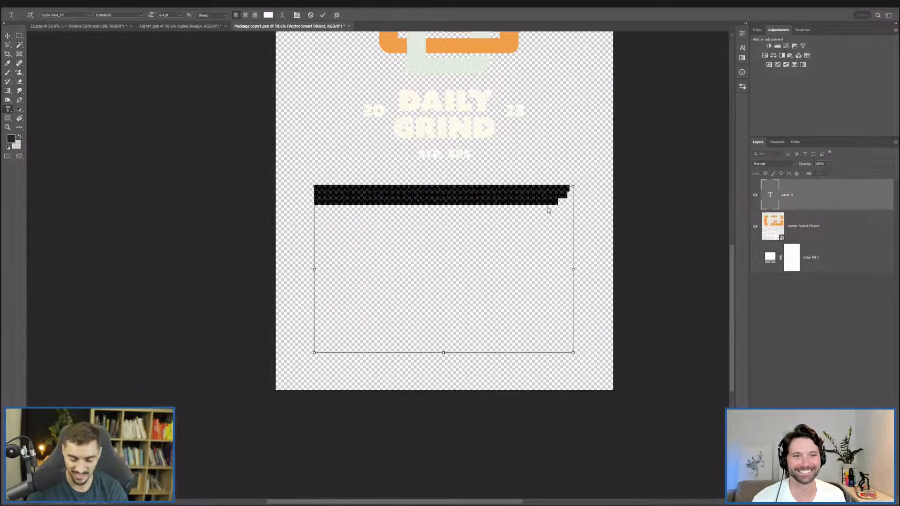
key(ctrl+shift+period)
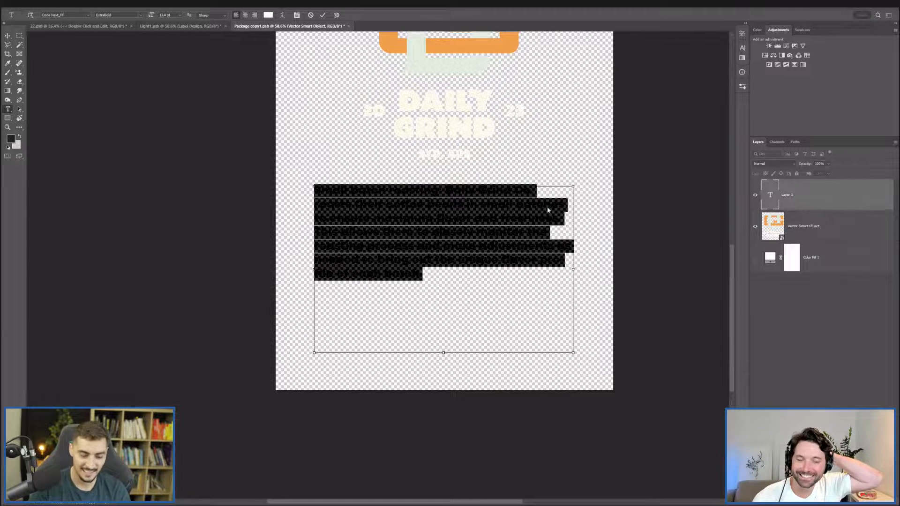
key(ctrl+shift+c)
Increase the paragraph's line spacing and reduce its font size slightly.
key(alt+Down)
key(alt+Down)
key(alt+Down)
key(alt+Down)
key(alt+Down)
key(alt+Down)
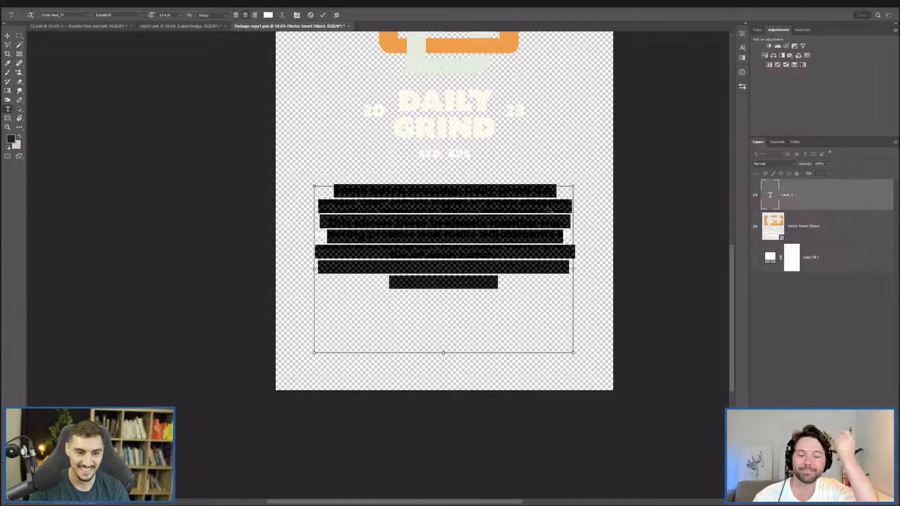
key(ctrl+shift+comma)
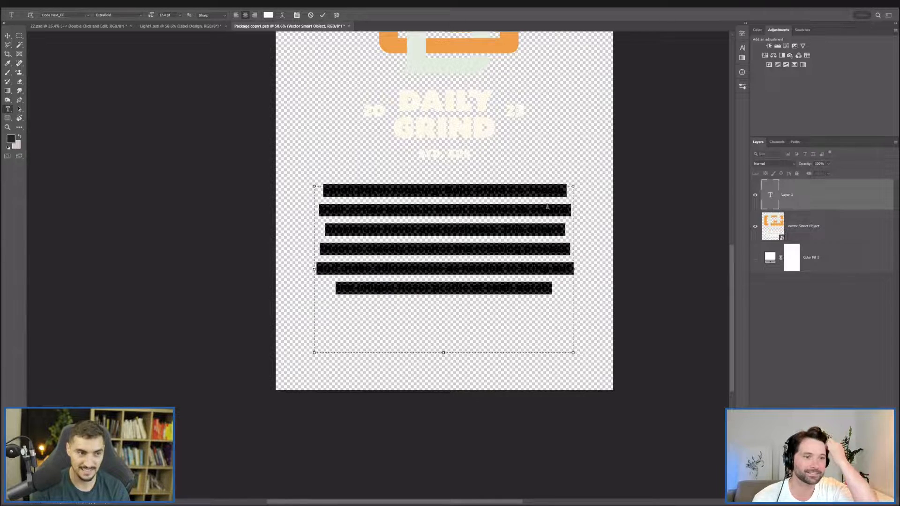
Set the paragraph's font weight to Regular and view the updated label on the package in Light1.psb.
click(141, 15)
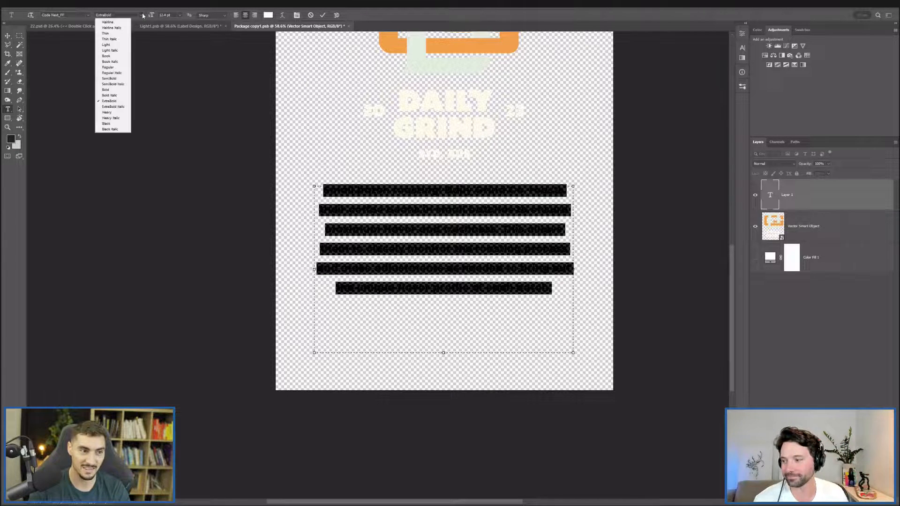
click(112, 63)
click(404, 247)
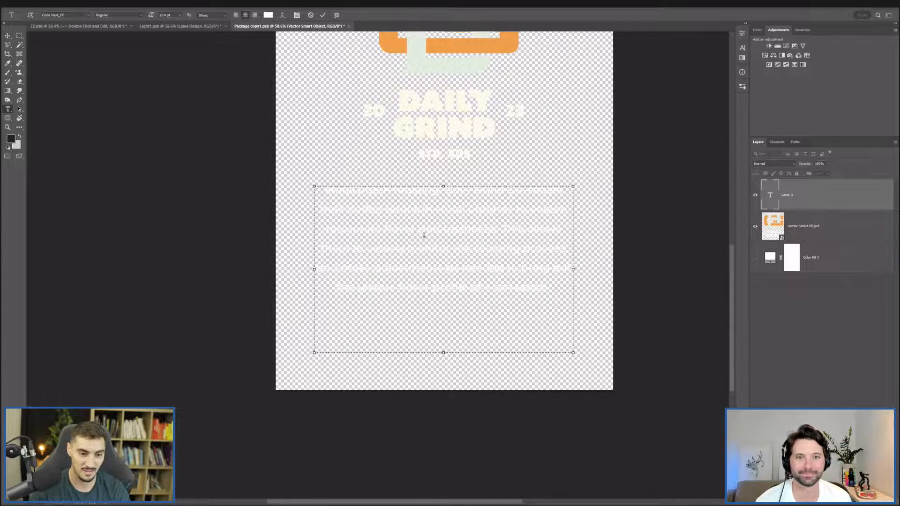
key(ctrl+Return)
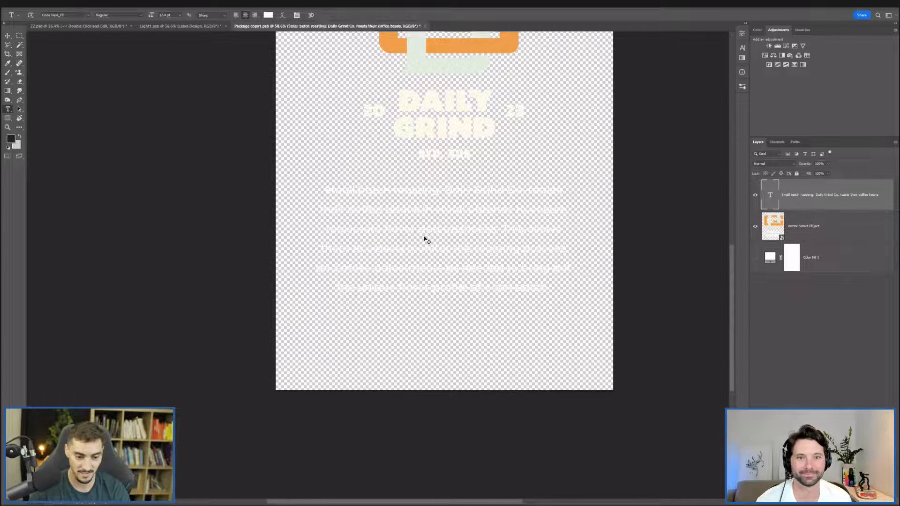
click(181, 26)
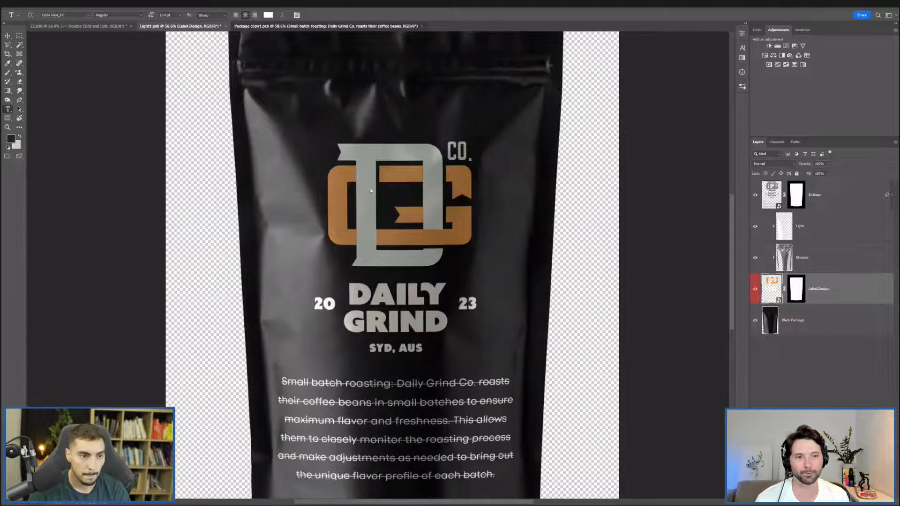
Recolour the whole paragraph in Package copy1.psb with the pale green sampled from the monogram's D.
click(376, 26)
click(501, 306)
key(ctrl+a)
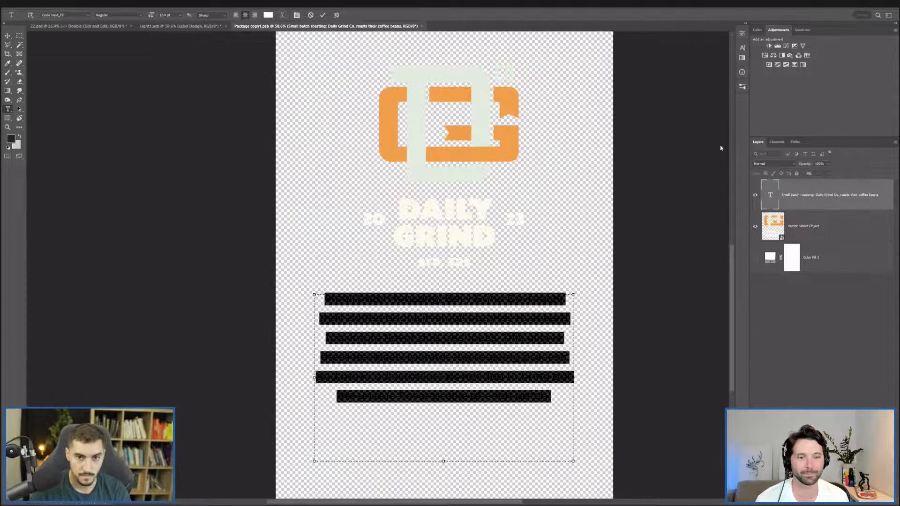
click(270, 15)
click(462, 177)
click(668, 197)
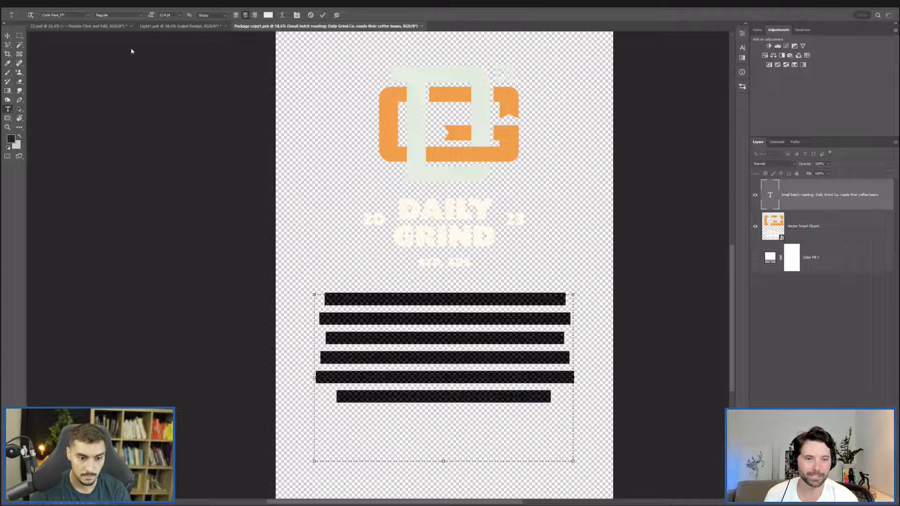
click(8, 36)
Show the white Color Fill 1 layer and remove the strikethrough from the paragraph text.
click(756, 257)
scroll(533, 299, up, 2)
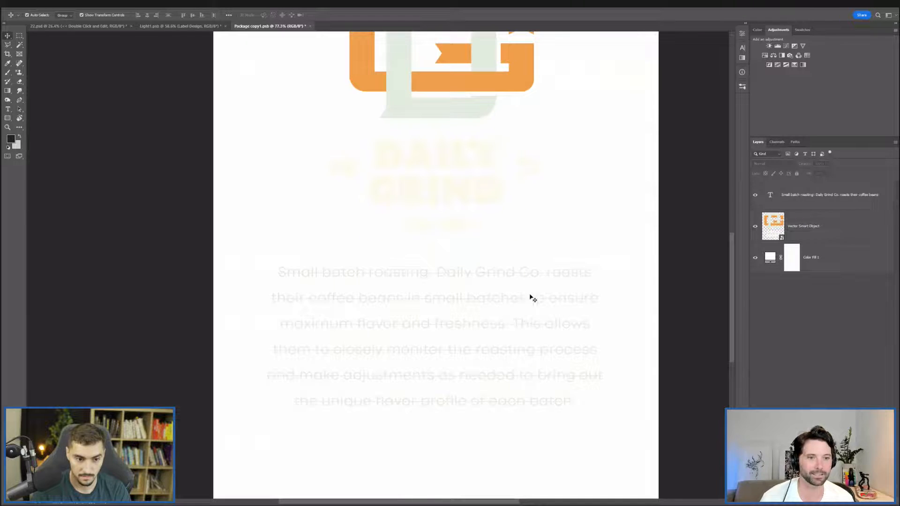
double_click(504, 271)
key(ctrl+a)
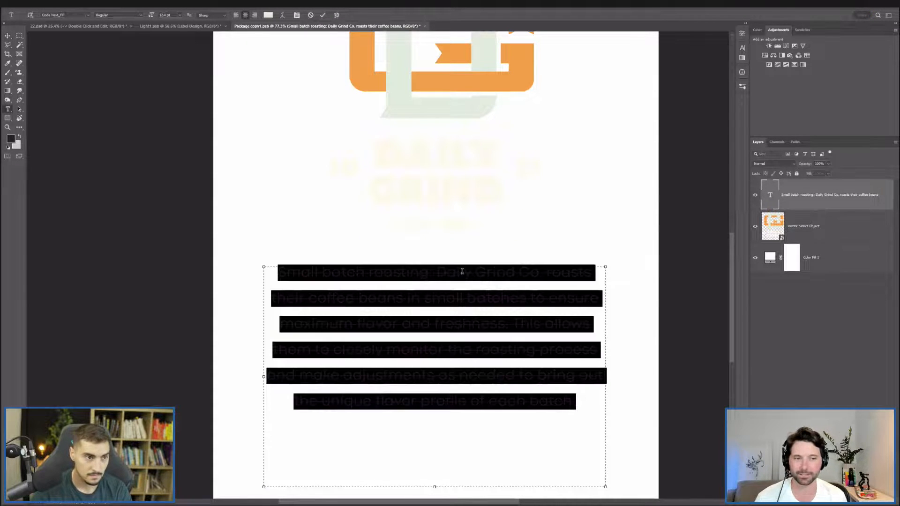
click(743, 48)
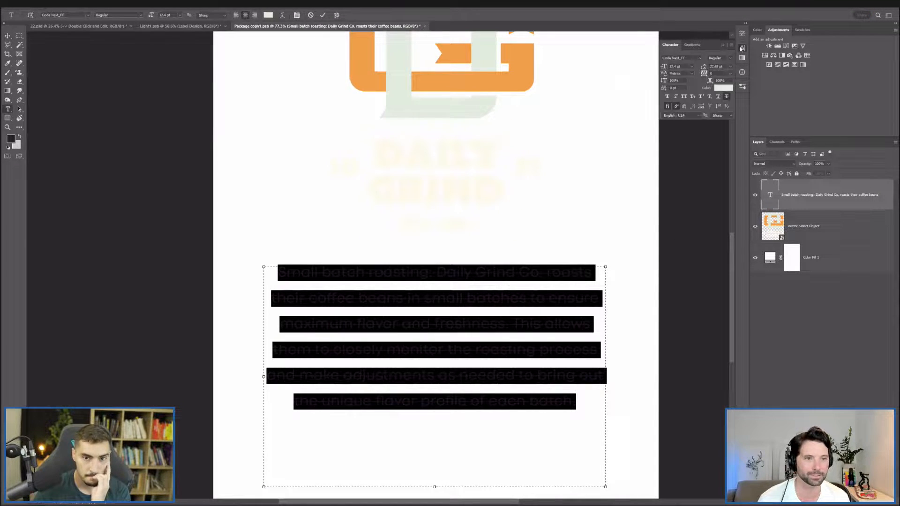
click(465, 359)
click(8, 36)
drag(588, 275, 544, 313)
key(ctrl+z)
key(Return)
Reduce the paragraph's font size to 10.4 pt and tighten its line spacing.
key(t)
click(553, 301)
key(ctrl+a)
key(ctrl+shift+comma)
key(ctrl+shift+comma)
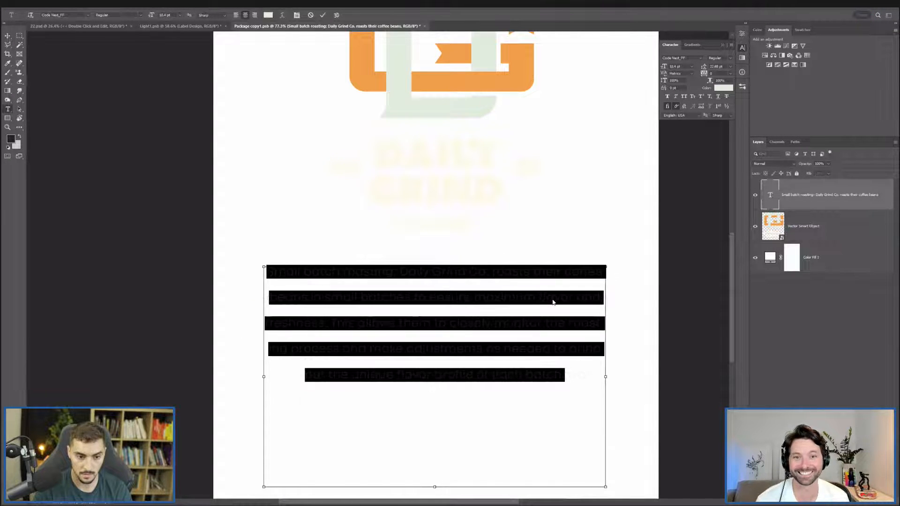
key(ctrl+Return)
key(v)
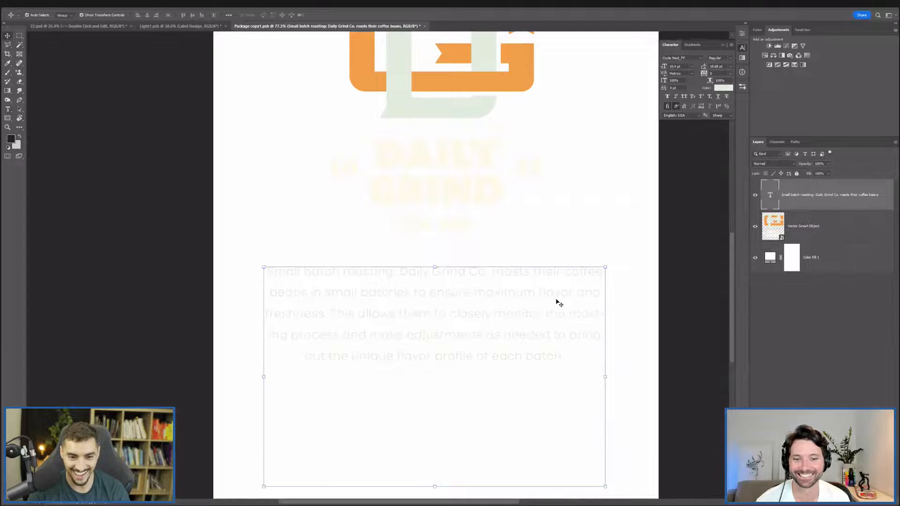
Save the label artwork, check it on the package in Light1.psb and save that file too.
key(ctrl+s)
click(176, 26)
scroll(482, 181, down, 2)
key(ctrl+s)
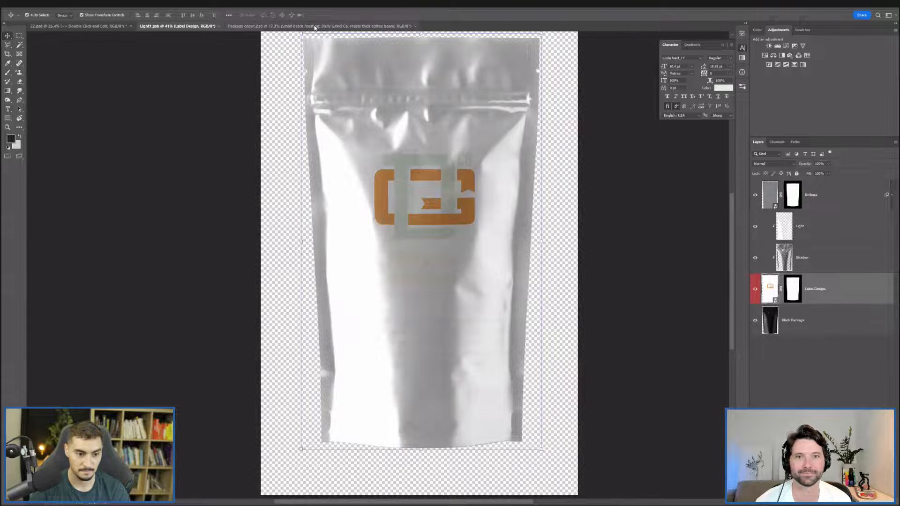
Reduce the paragraph in Package copy1.psb to a font size of 7.4 pt.
click(314, 26)
scroll(520, 270, down, 3)
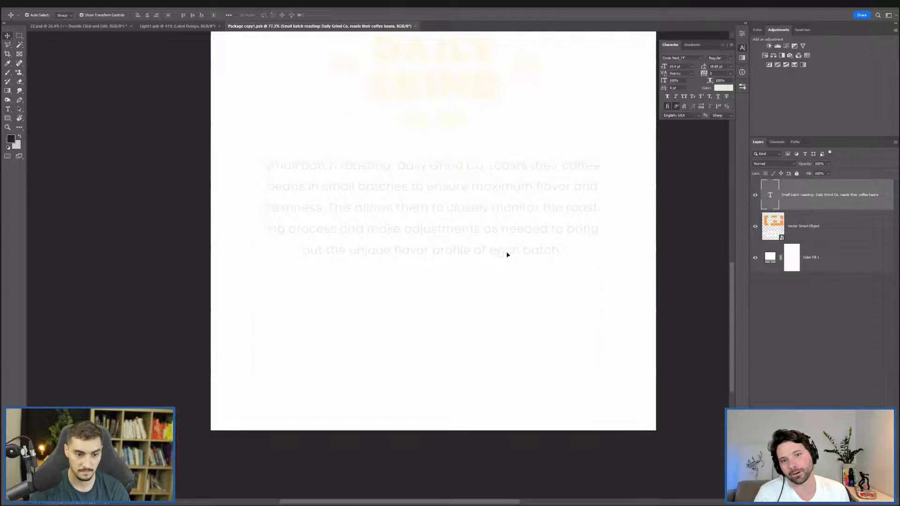
double_click(506, 253)
key(ctrl+a)
key(ctrl+shift+comma)
key(ctrl+shift+comma)
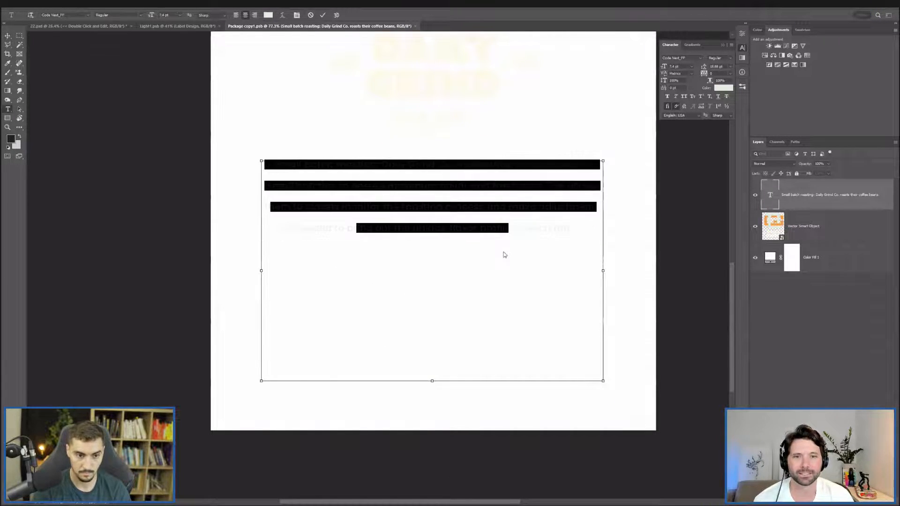
Set the paragraph's tracking to 20 and tighten its line spacing.
key(alt+Left)
key(alt+Right)
key(alt+Right)
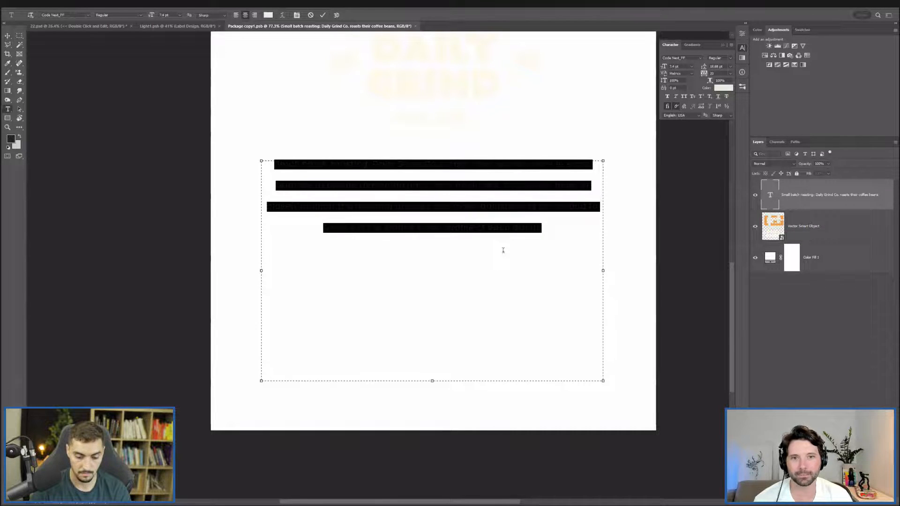
key(alt+Up)
key(alt+Up)
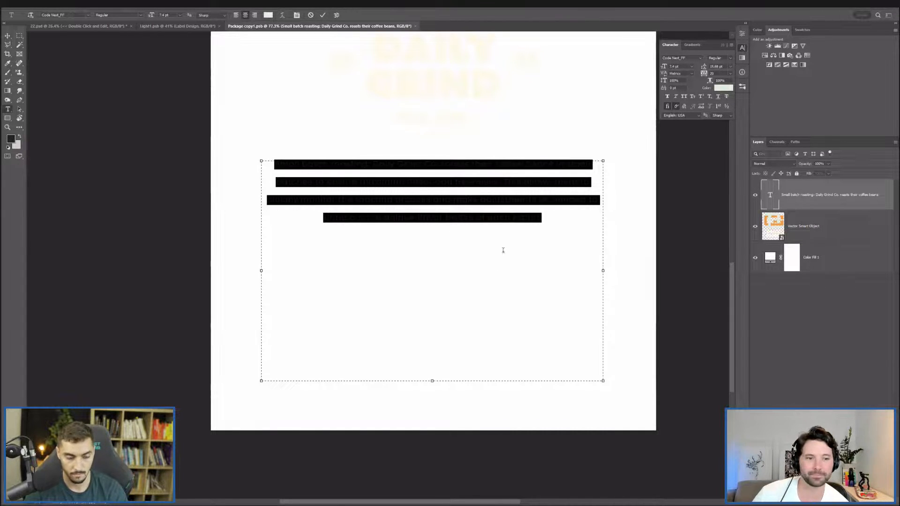
key(ctrl+Return)
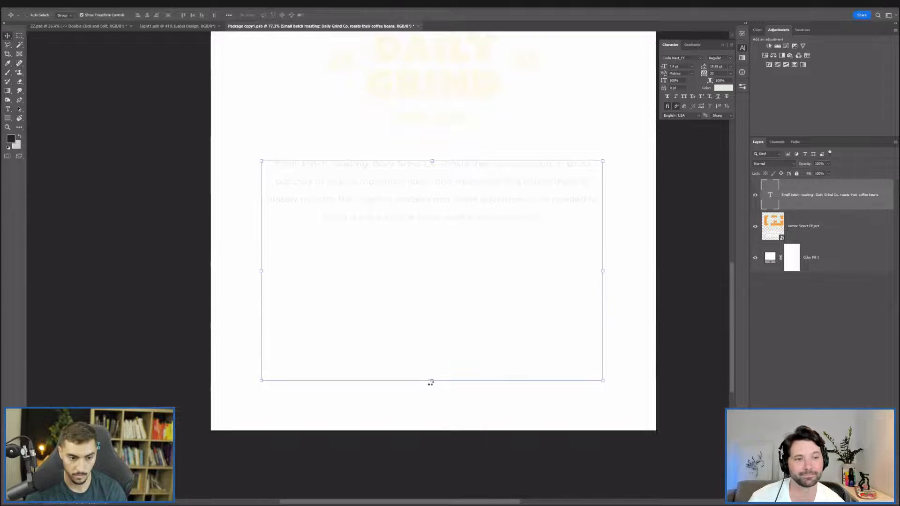
Move the paragraph text block down to the lower edge of the label.
drag(432, 382, 434, 249)
key(ctrl+z)
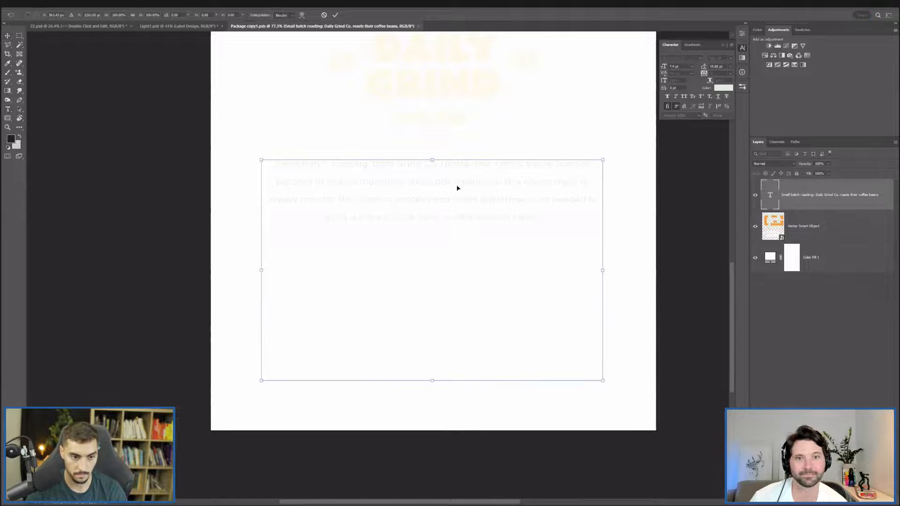
drag(459, 196, 466, 364)
key(Return)
Delete the opening words "Small batch roasting:" so the paragraph begins with "Daily Grind Co. roasts".
key(t)
click(271, 348)
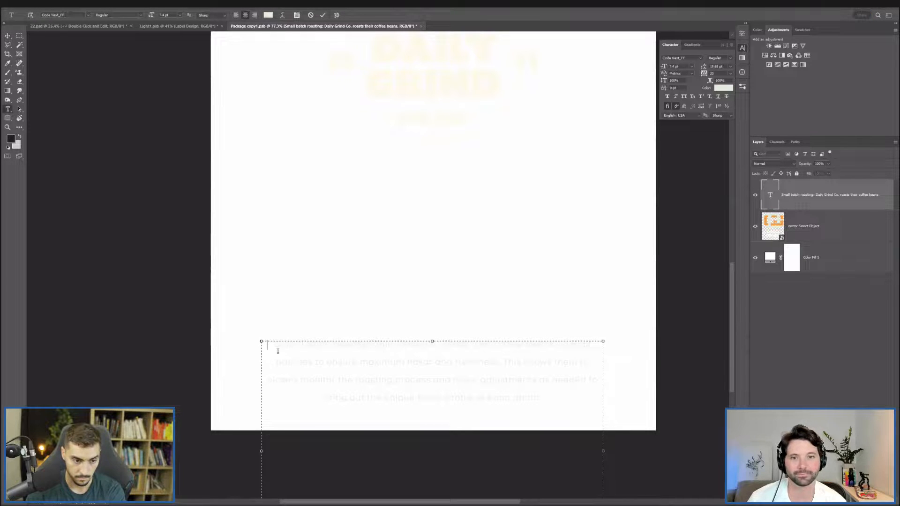
key(ctrl+Return)
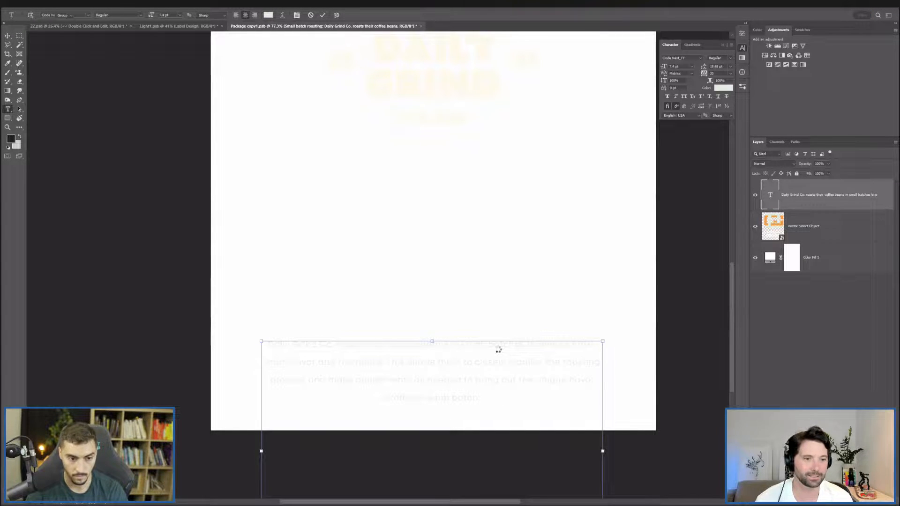
Hide the white Color Fill 1 layer and save the label artwork.
click(759, 263)
key(v)
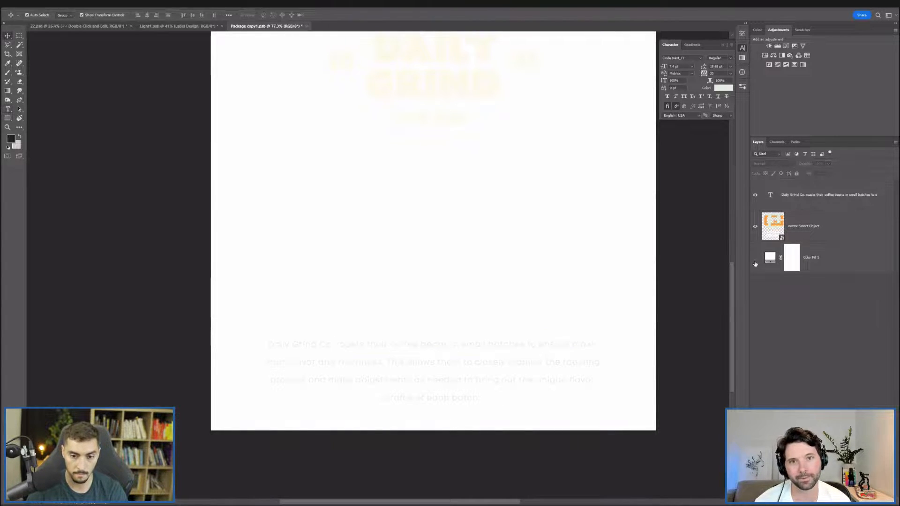
click(755, 259)
key(ctrl+s)
key(ctrl+0)
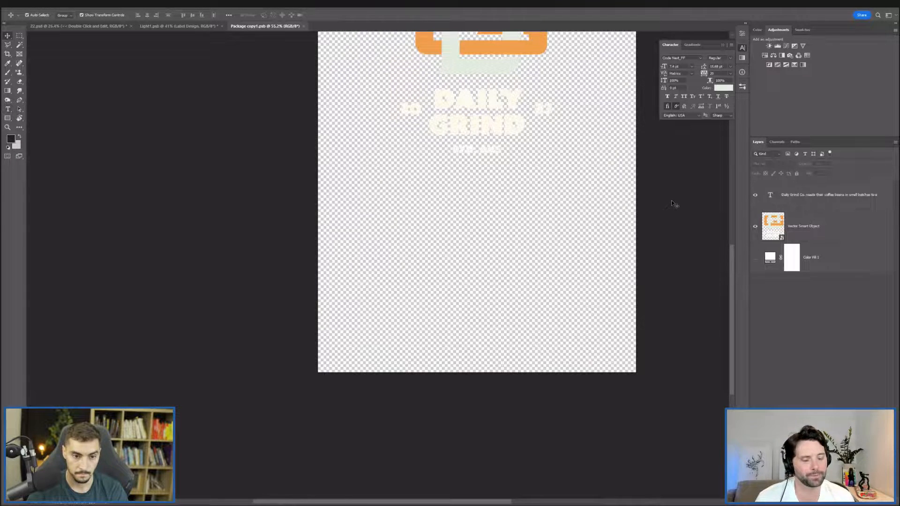
Save the Light1.psb label design so the main 22.psd mockup updates, and return to that mockup.
click(77, 26)
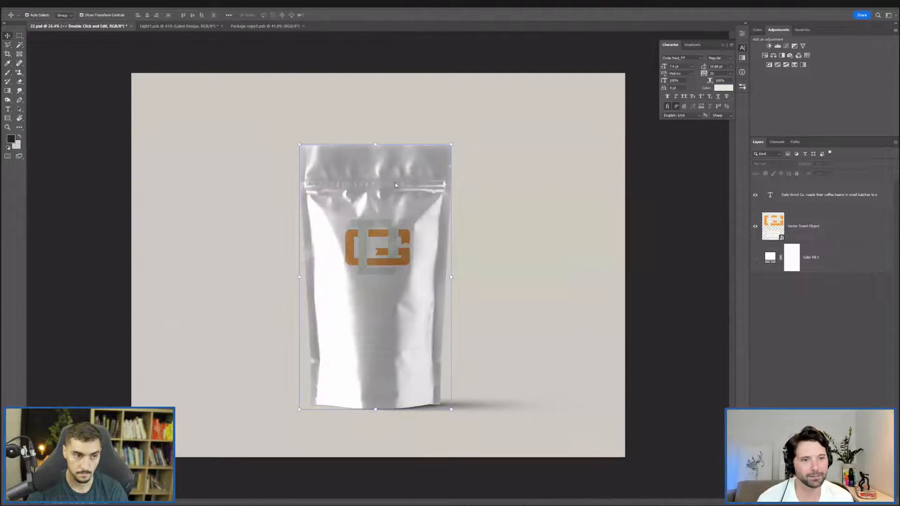
click(178, 27)
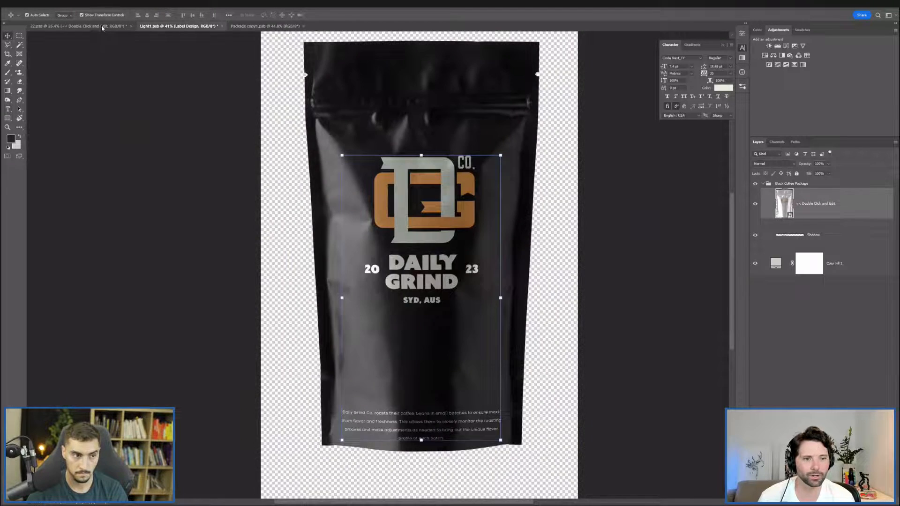
key(ctrl+s)
click(103, 27)
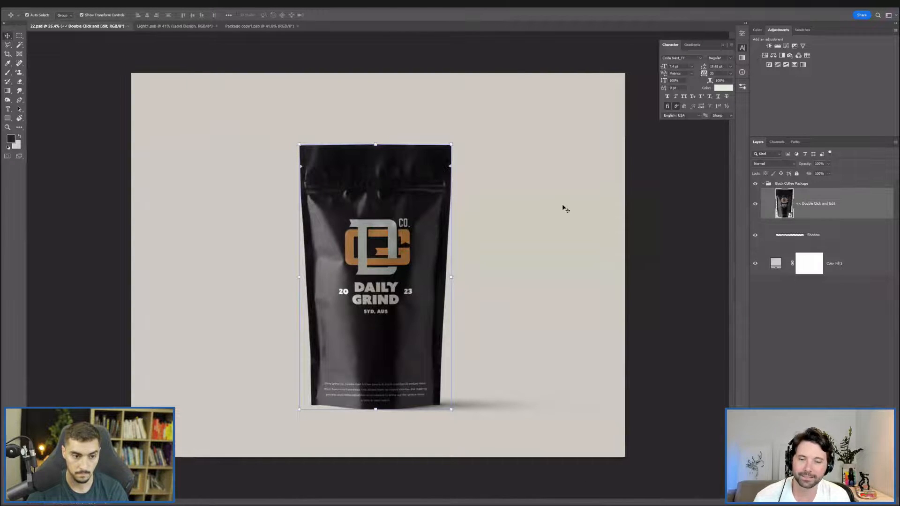
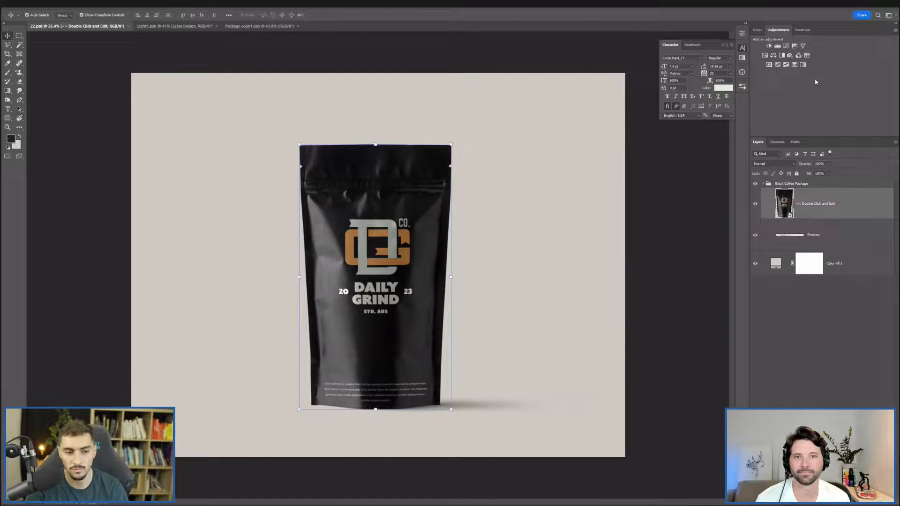
Switch to the web browser and open the Flaticon site in a new tab.
key(alt+Tab)
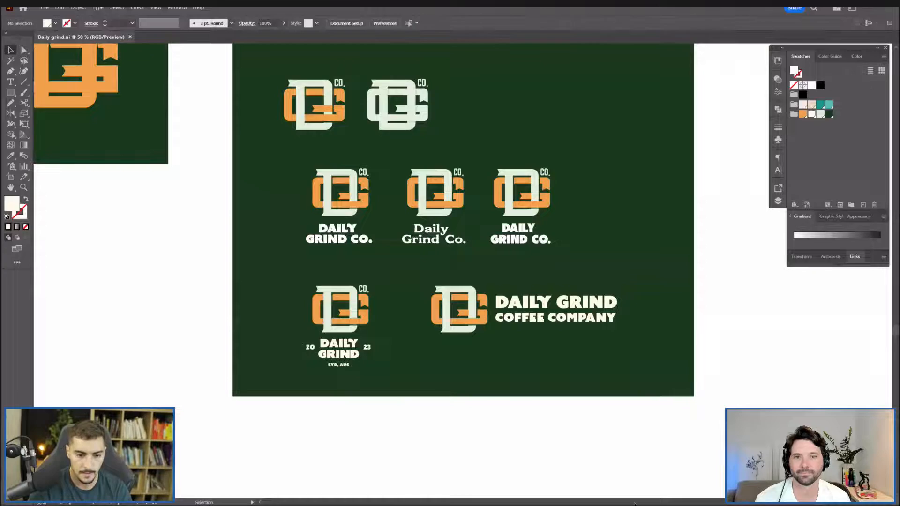
key(alt+Tab)
key(ctrl+t)
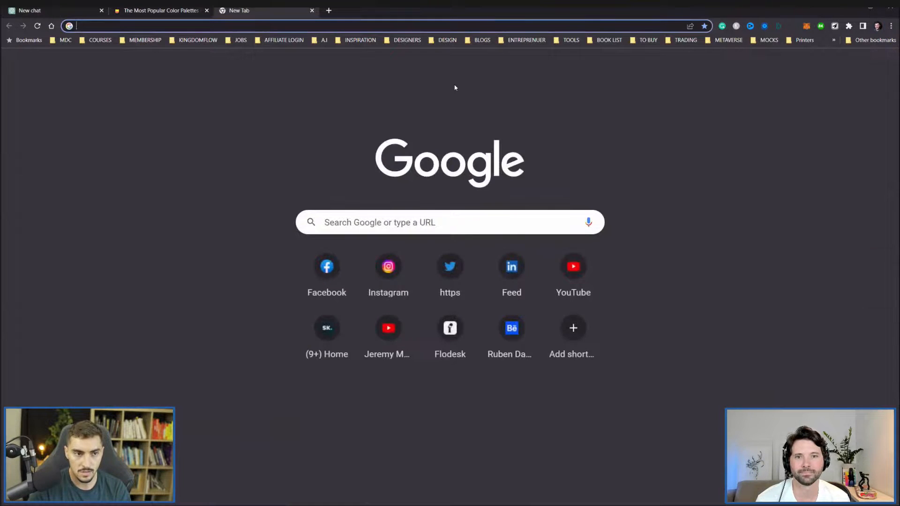
text(flat)
key(Return)
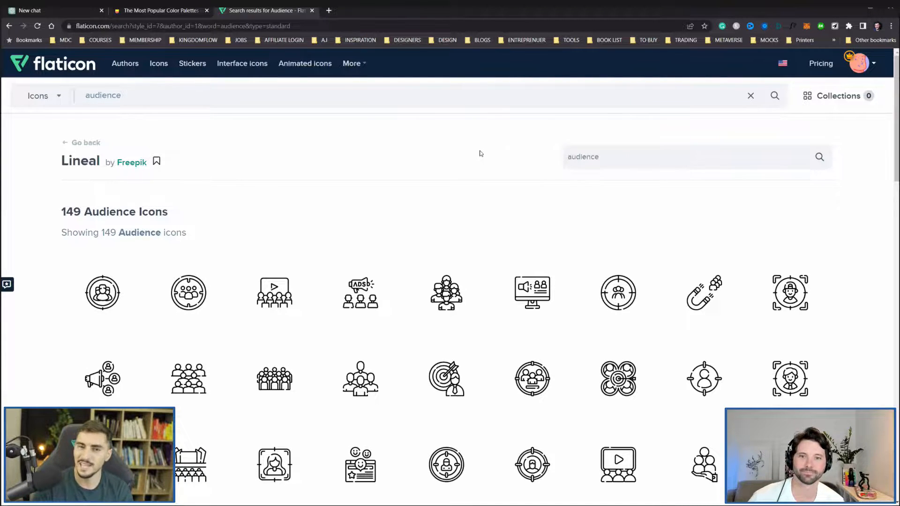
Search Flaticon for "coffee" and filter the icons to black colour and outline shape.
key(ctrl+a)
text(coffee)
key(Return)
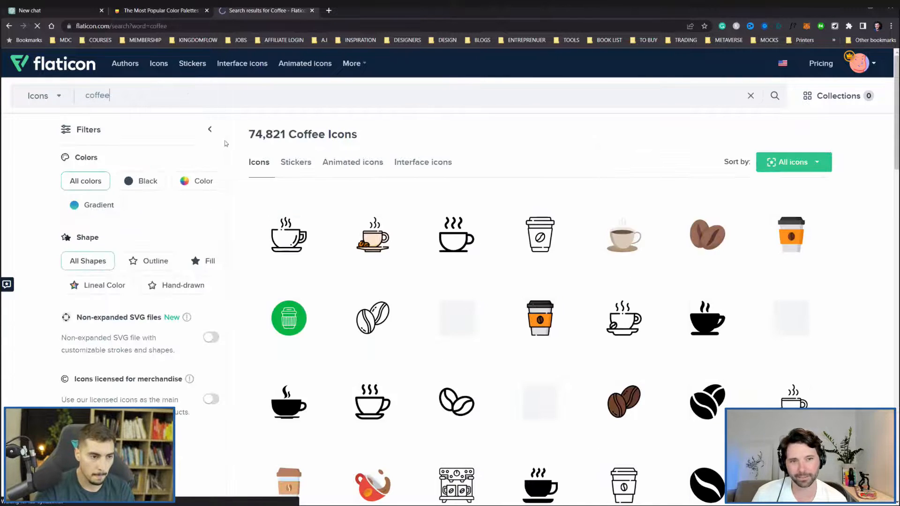
scroll(488, 177, down, 1)
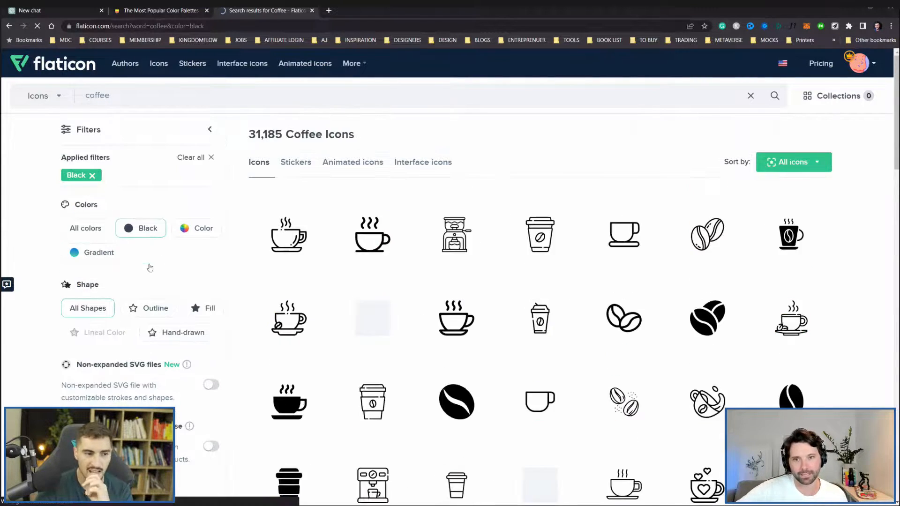
click(145, 308)
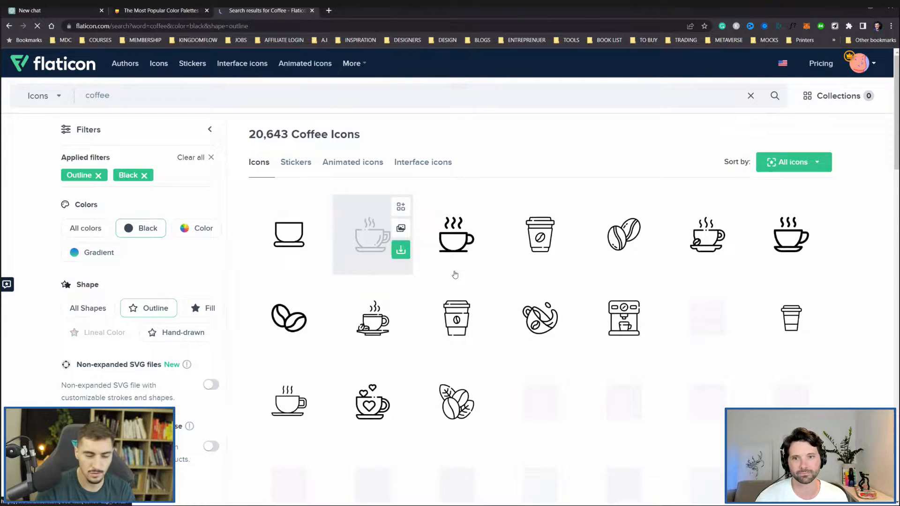
Open the coffee beans icon with leaves and download it as a PNG to the Downloads folder.
scroll(623, 141, down, 1)
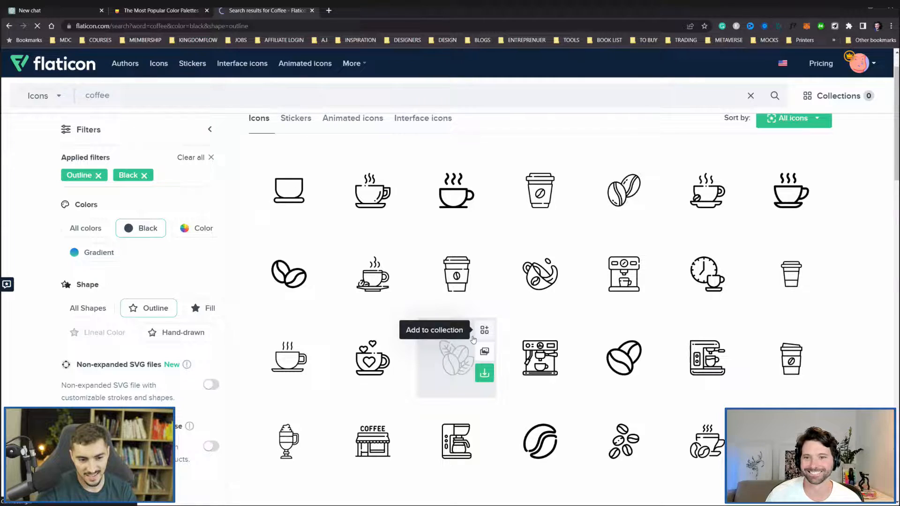
click(460, 371)
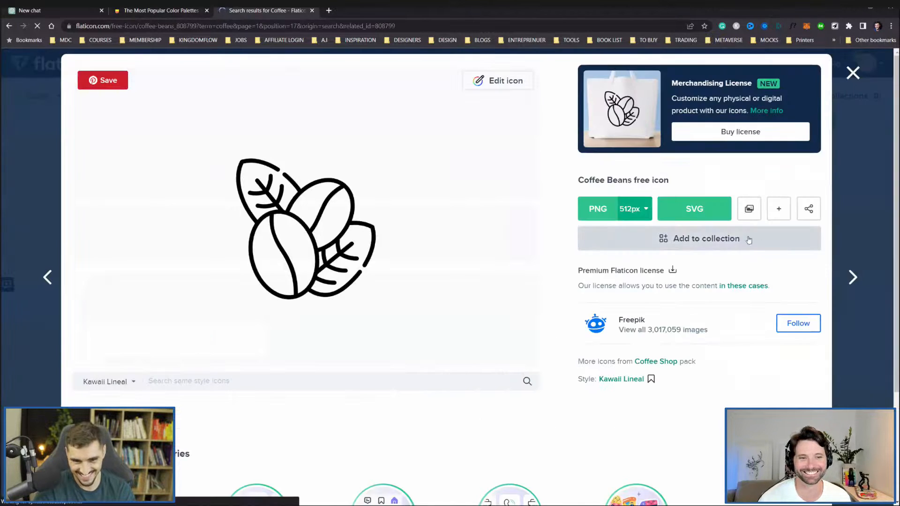
click(598, 209)
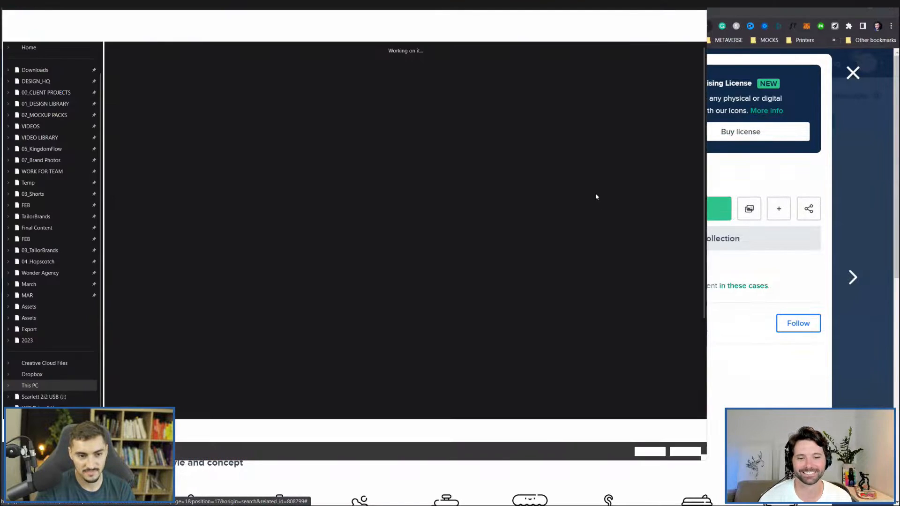
click(650, 452)
From the icons of the same style, download the steaming cup with beans and saucer as a PNG.
scroll(515, 322, down, 5)
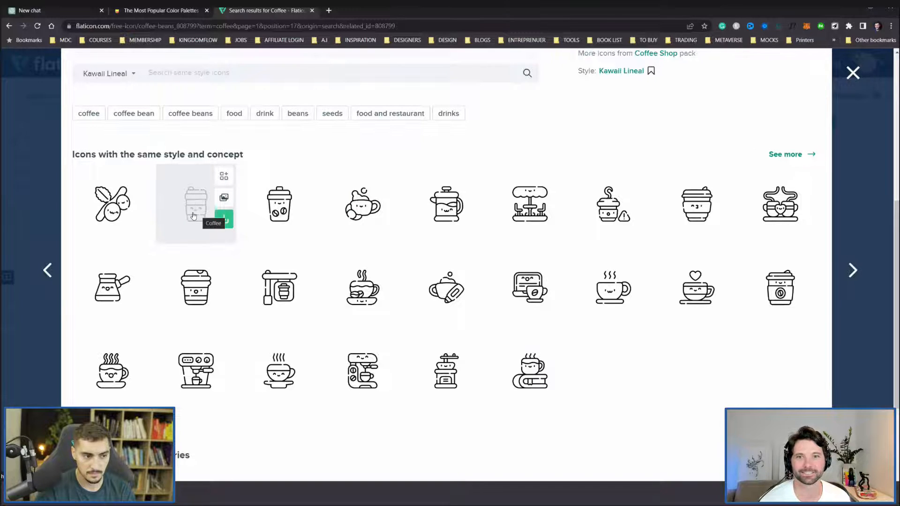
click(369, 288)
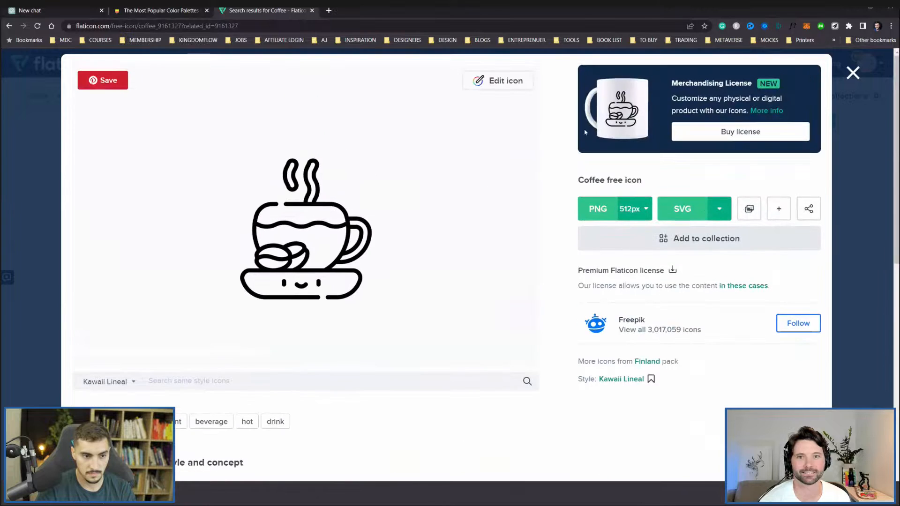
click(581, 207)
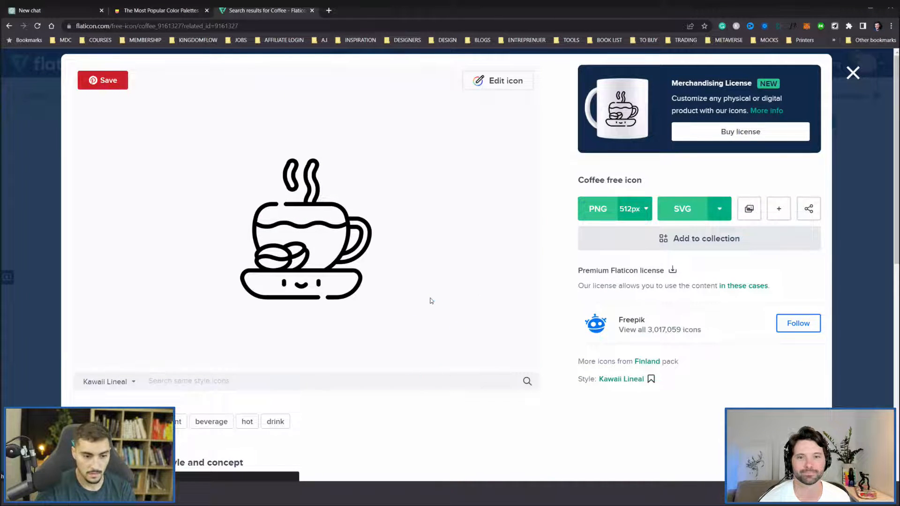
key(Return)
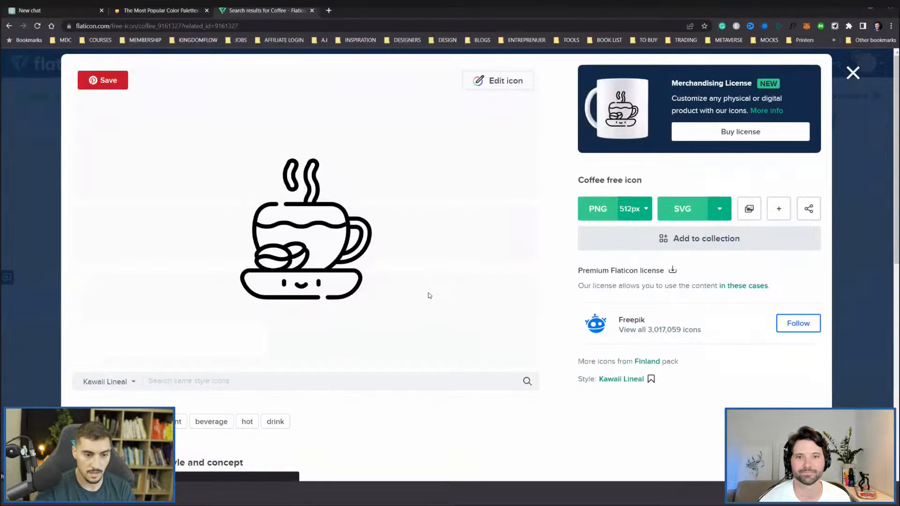
Find the coffee scoop icon with beans and save it to the Downloads folder.
scroll(536, 177, down, 10)
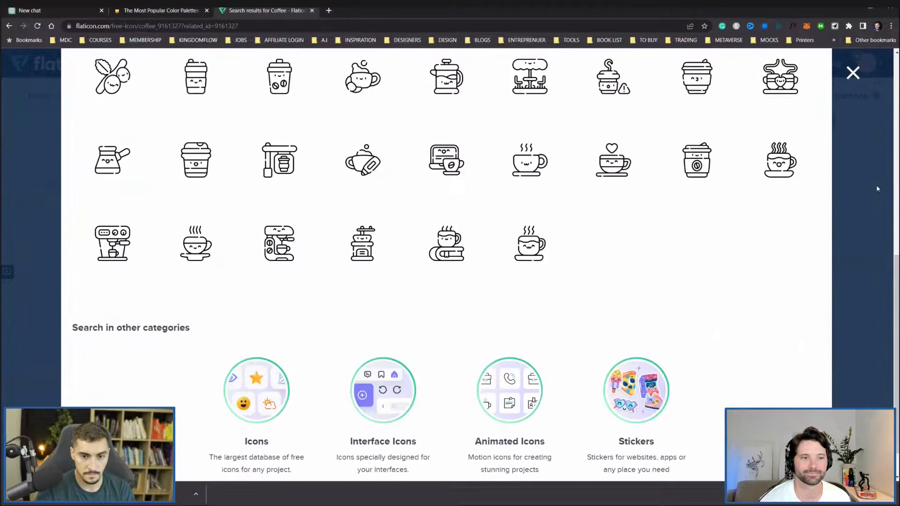
key(Escape)
click(614, 295)
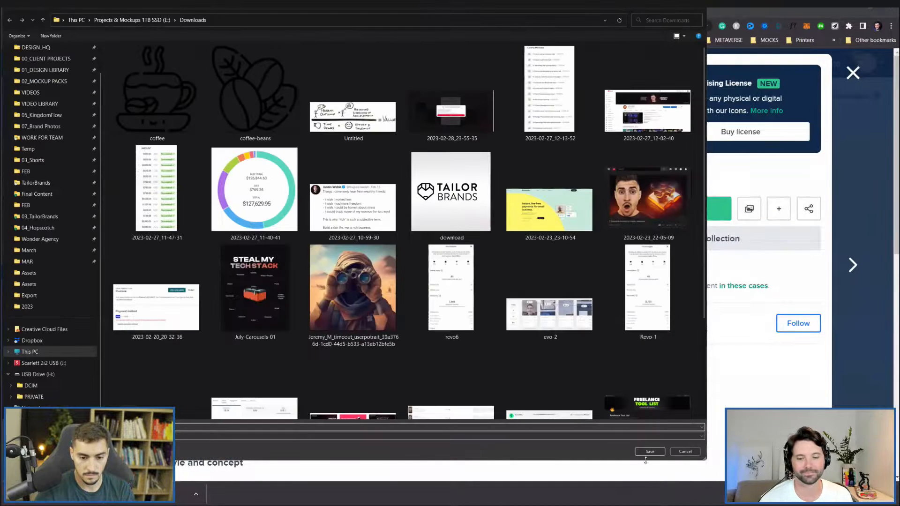
click(649, 452)
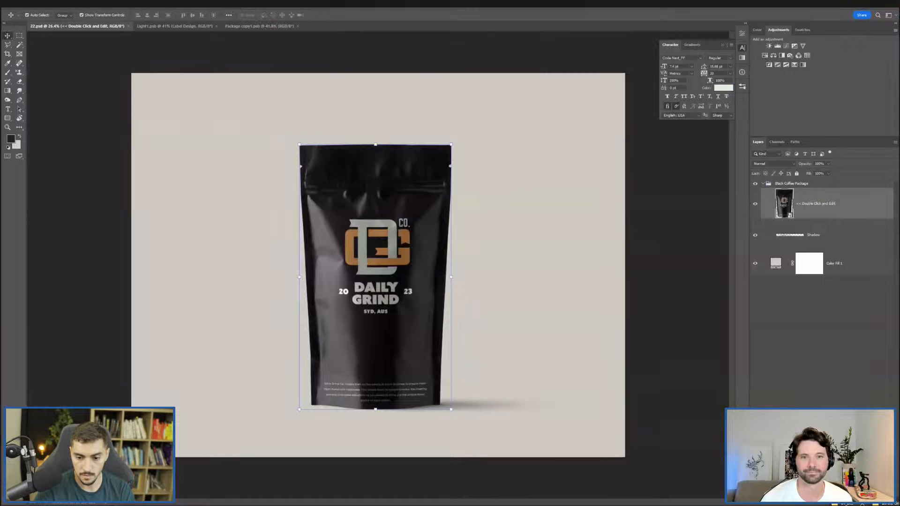
Place the three downloaded coffee icons from the Downloads folder into the Package copy1.psb label document.
click(848, 504)
click(712, 82)
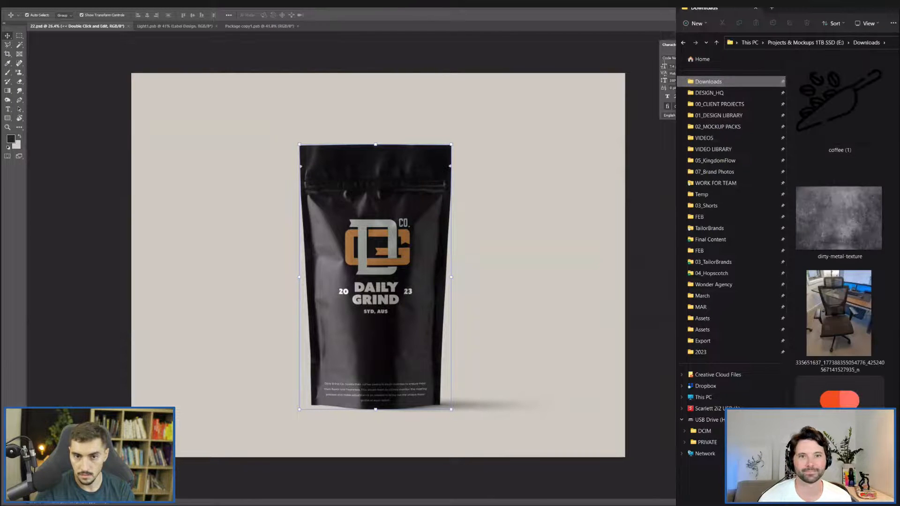
click(834, 140)
drag(838, 127, 458, 224)
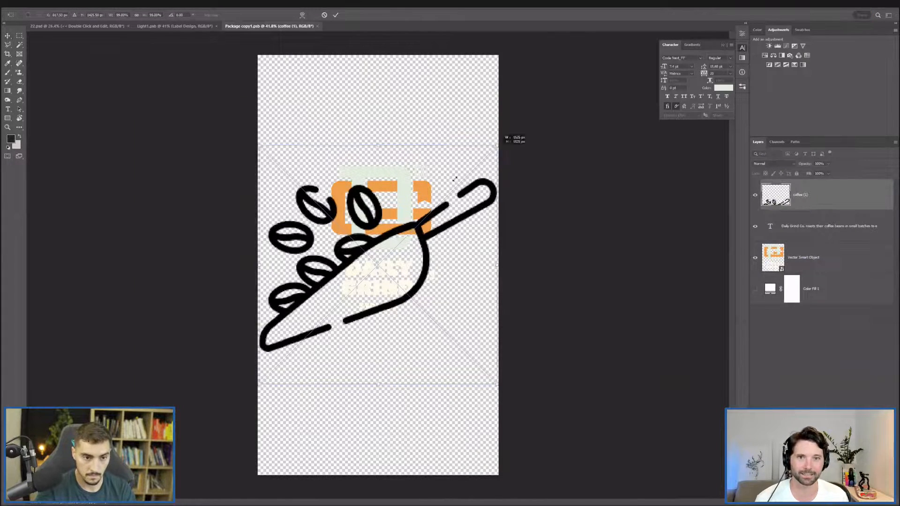
Scale the scoop, cup and coffee beans icons down to small icon size around the label's middle and commit each placement.
drag(508, 139, 396, 224)
key(Return)
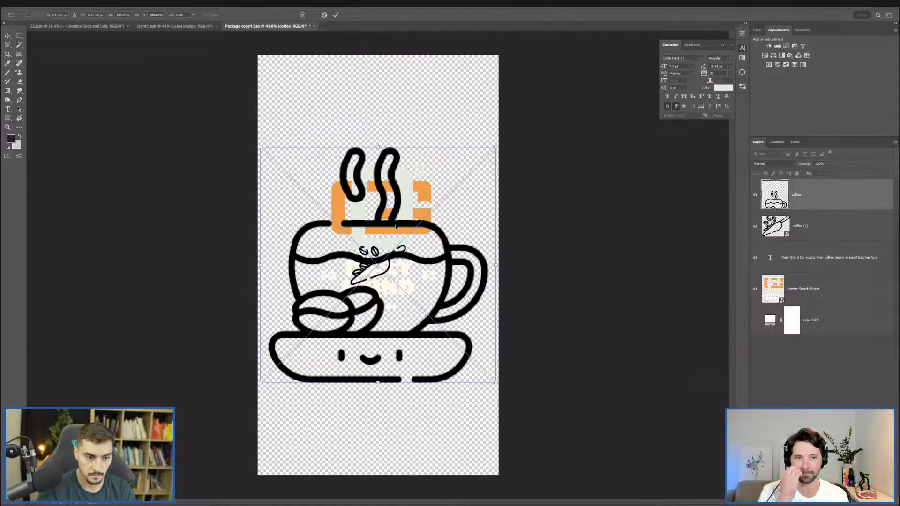
drag(496, 148, 404, 239)
key(Return)
drag(506, 152, 407, 238)
key(Return)
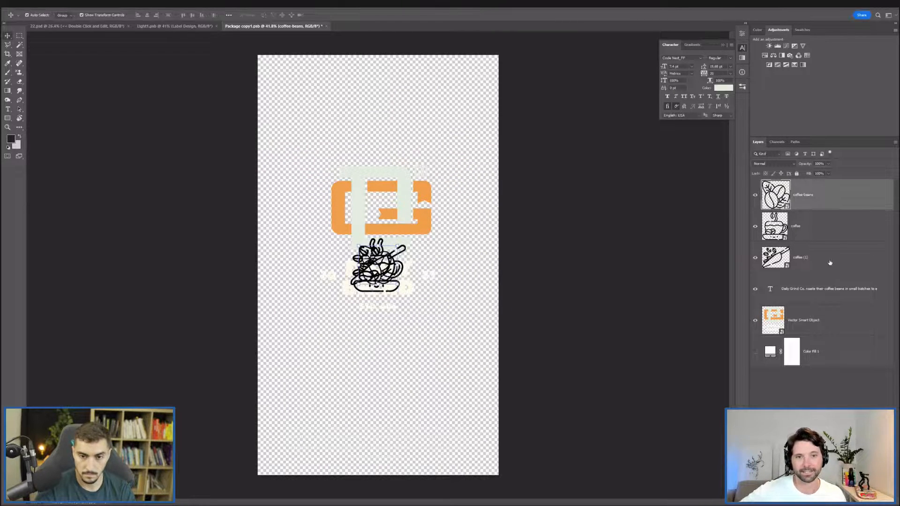
Add a Hue/Saturation adjustment above the icons and group it with the three icon layers as "icons".
click(765, 56)
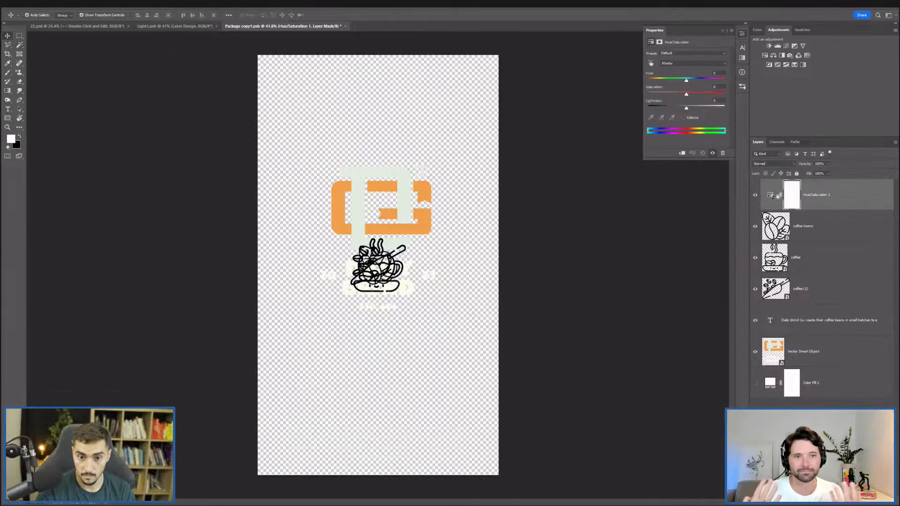
key(ctrl+alt+g)
shift+click(825, 289)
key(ctrl+g)
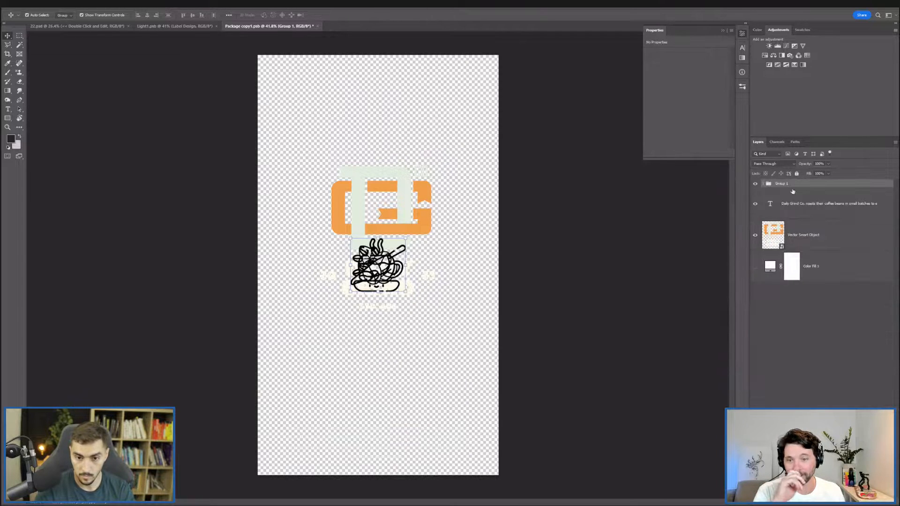
text(icons)
key(Return)
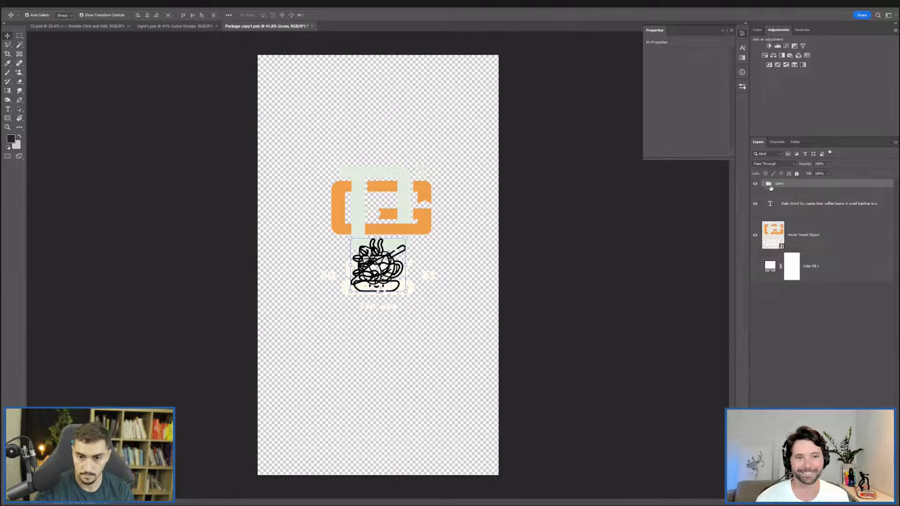
Move the Hue/Saturation adjustment out above the icons group and clip it to the group.
click(763, 183)
drag(799, 207, 797, 179)
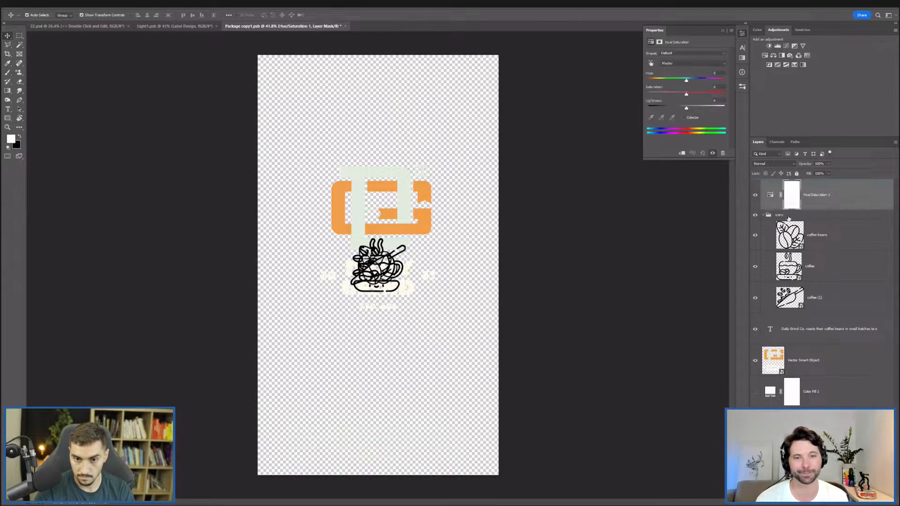
alt+click(793, 208)
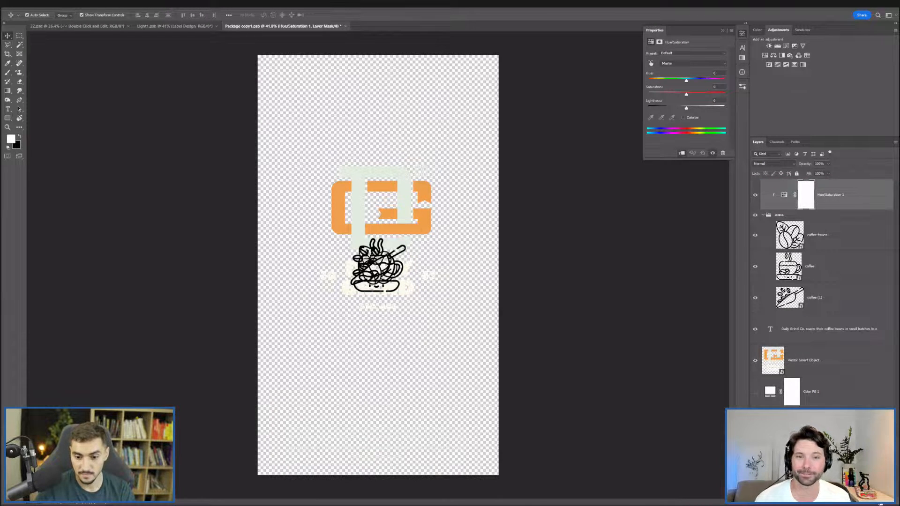
click(881, 504)
key(ctrl+z)
Add a Solid Color fill layer set to white (ffffff) above the icons group.
click(861, 504)
click(870, 375)
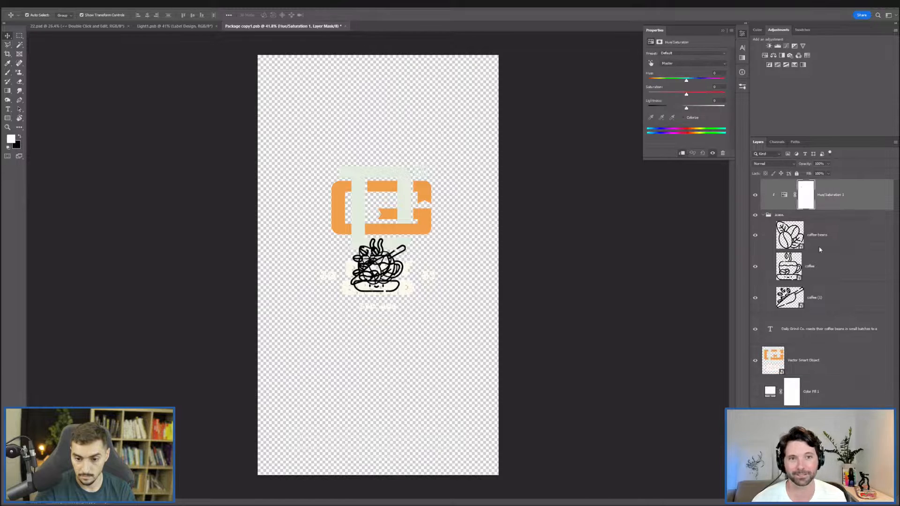
text(ffffff)
click(668, 197)
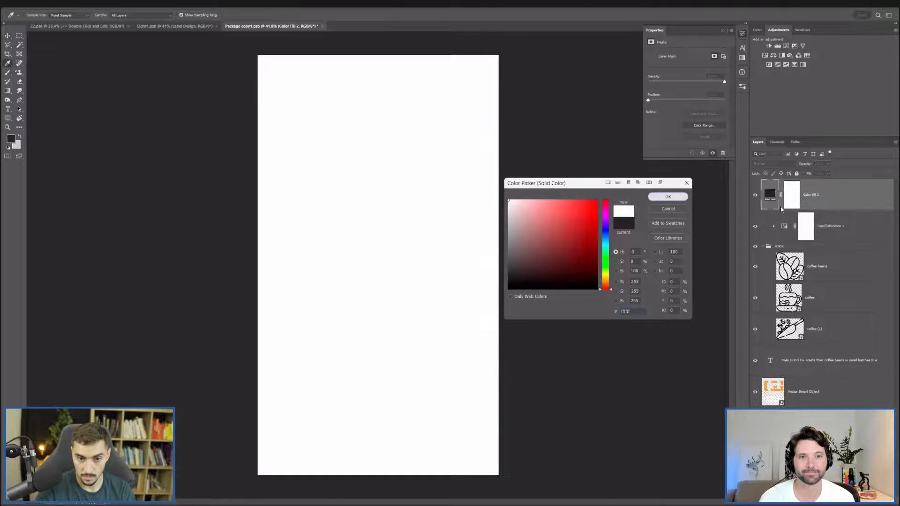
Delete the Hue/Saturation layer and clip the white fill layer to the icons group.
drag(804, 226, 819, 210)
click(812, 207)
key(Delete)
alt+click(784, 211)
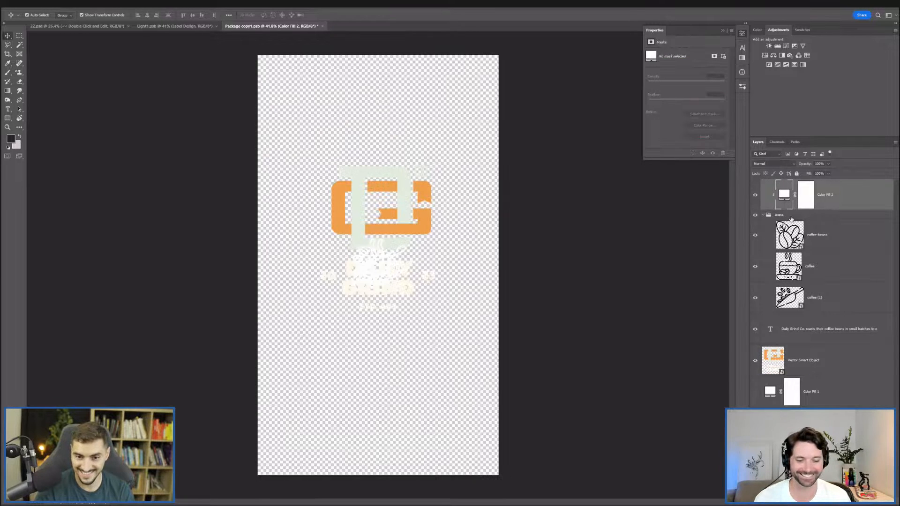
Move the icons group down below the "SYD, AUS" line of the logo lockup and commit the transform.
click(766, 215)
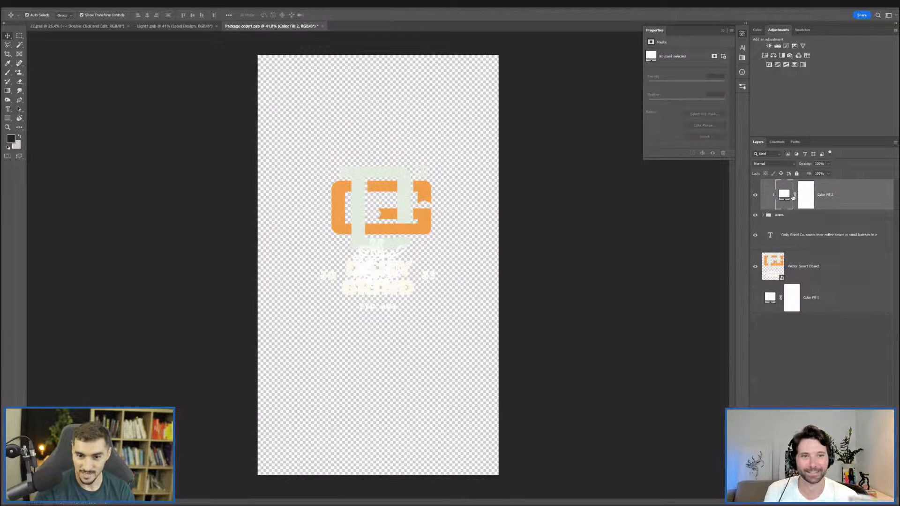
click(764, 215)
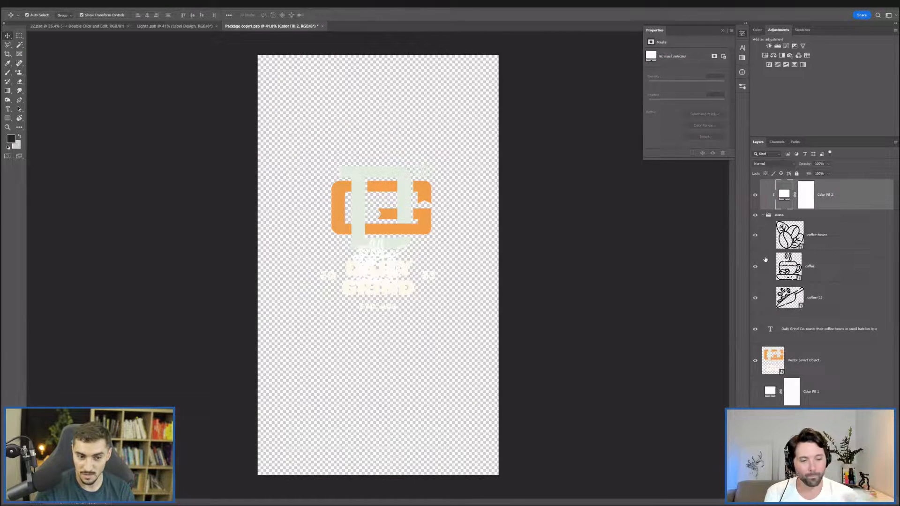
click(794, 216)
key(ctrl+t)
drag(394, 268, 385, 367)
scroll(394, 354, up, 3)
key(ctrl+z)
drag(413, 326, 385, 352)
key(Return)
Recolour the fill layer clipped to the icons group with the orange sampled from the logo monogram.
double_click(785, 195)
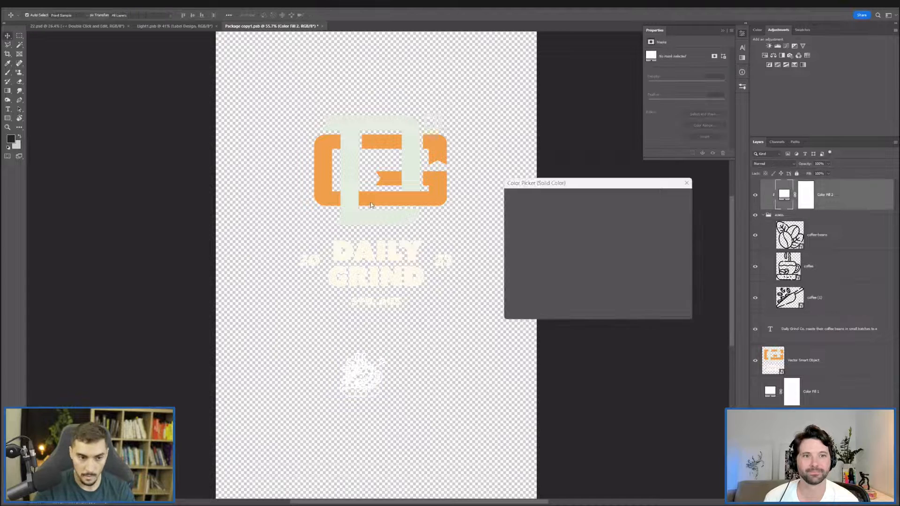
click(667, 209)
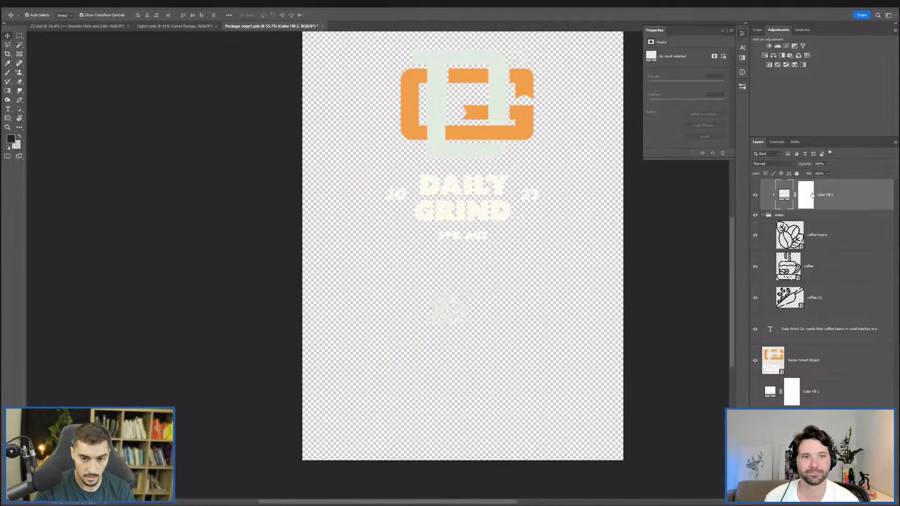
click(532, 123)
click(668, 197)
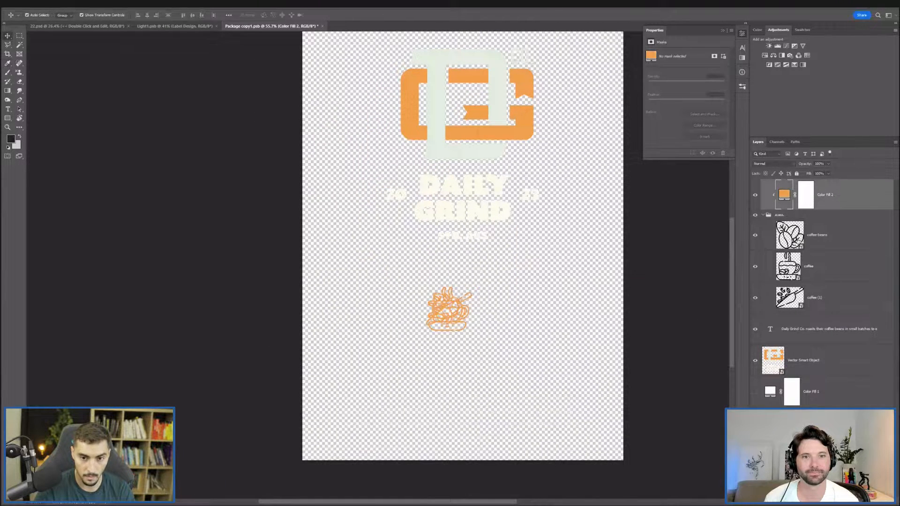
Spread the three coffee icons into a row: cup first, scoop in the middle, beans last.
click(790, 237)
scroll(476, 318, up, 1)
drag(476, 317, 567, 318)
click(801, 265)
drag(469, 305, 391, 303)
click(843, 311)
drag(438, 322, 453, 321)
key(Return)
scroll(396, 302, up, 2)
key(m)
drag(405, 275, 417, 351)
key(ctrl+d)
Draw a narrow vertical rectangle shape between the cup and scoop icons, slightly taller than the icons.
click(7, 92)
click(8, 119)
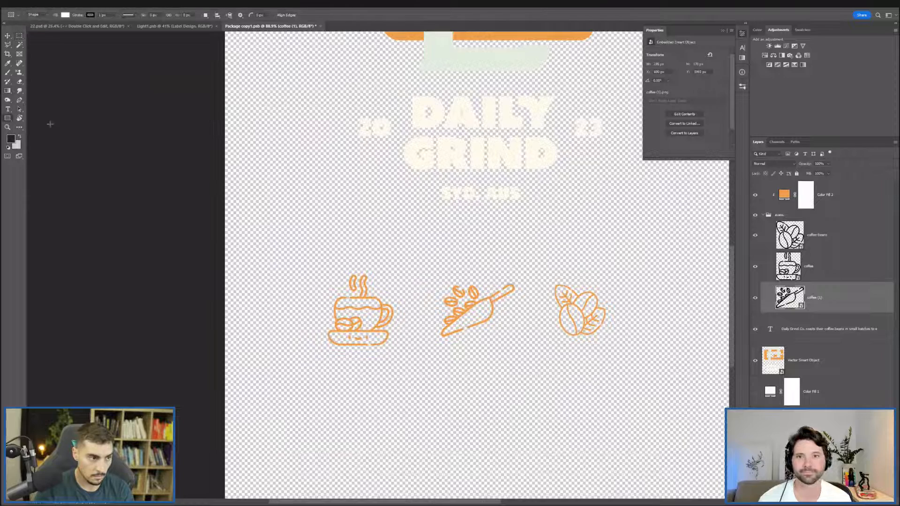
right_click(10, 121)
click(39, 118)
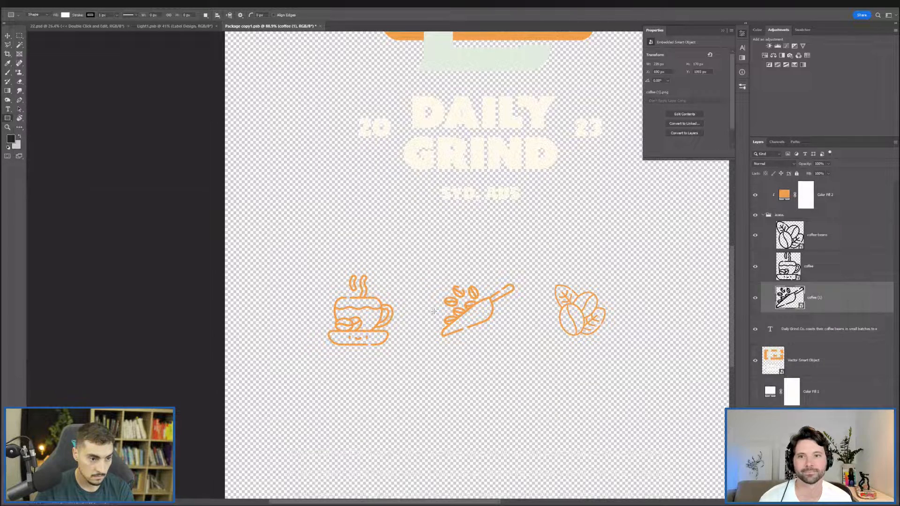
drag(404, 273, 408, 359)
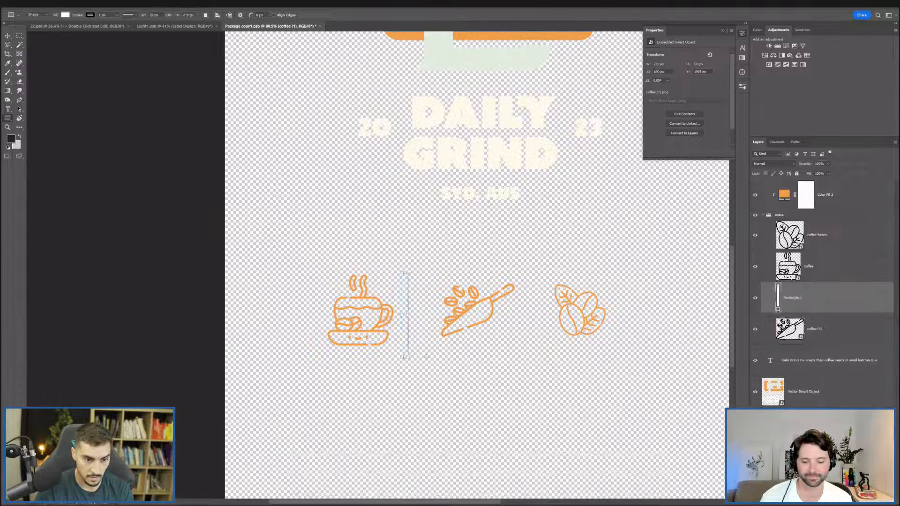
key(v)
drag(405, 299, 420, 302)
key(ctrl+z)
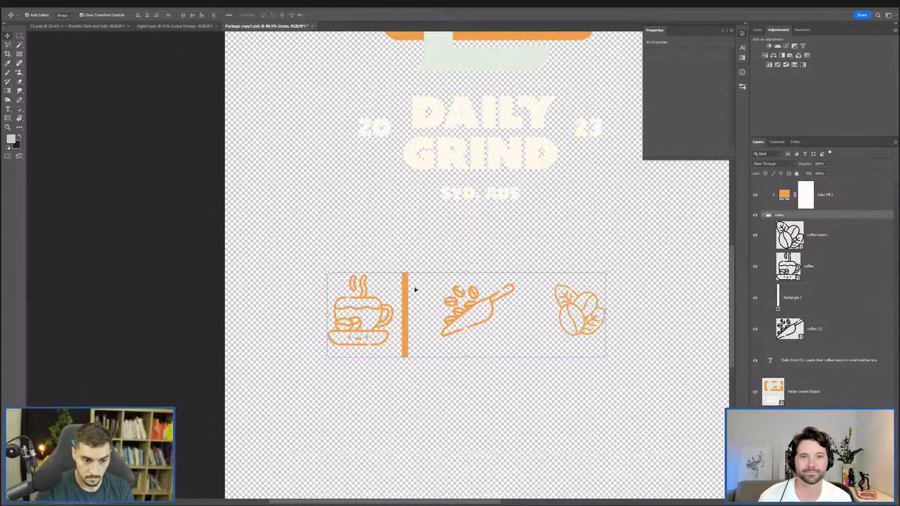
key(ctrl+shift+g)
key(ctrl+z)
double_click(407, 307)
drag(407, 306, 421, 306)
key(ctrl+z)
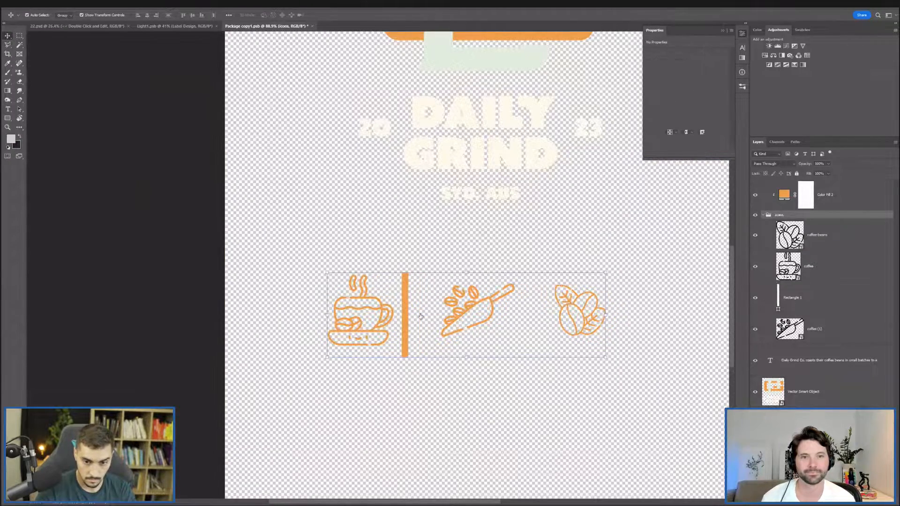
key(ctrl+z)
Narrow the rectangle into a thin divider line and place it between the scoop and beans icons.
key(ctrl+t)
scroll(409, 319, up, 3)
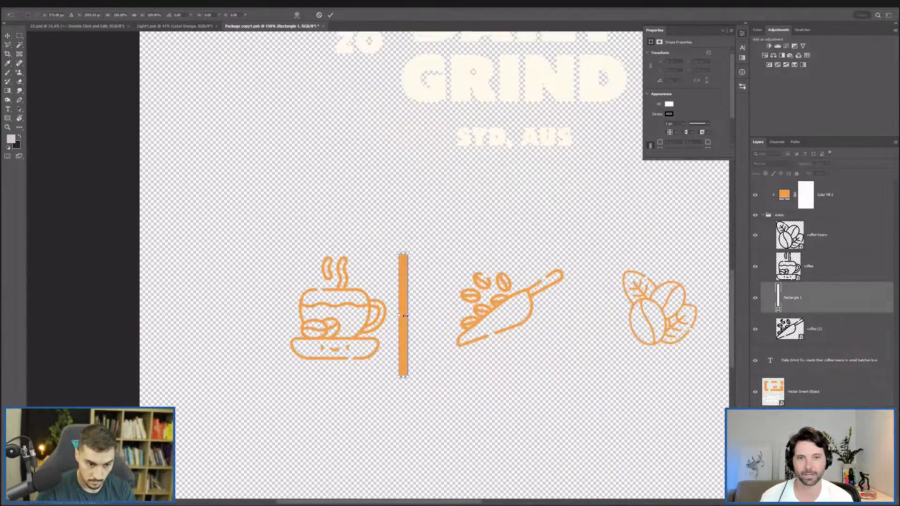
drag(402, 329, 422, 316)
scroll(431, 312, down, 2)
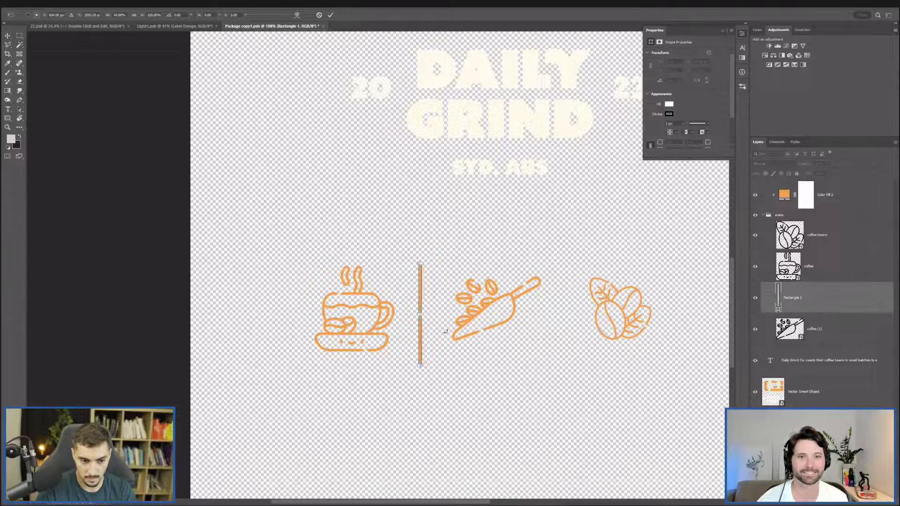
drag(423, 325, 557, 325)
drag(566, 326, 568, 325)
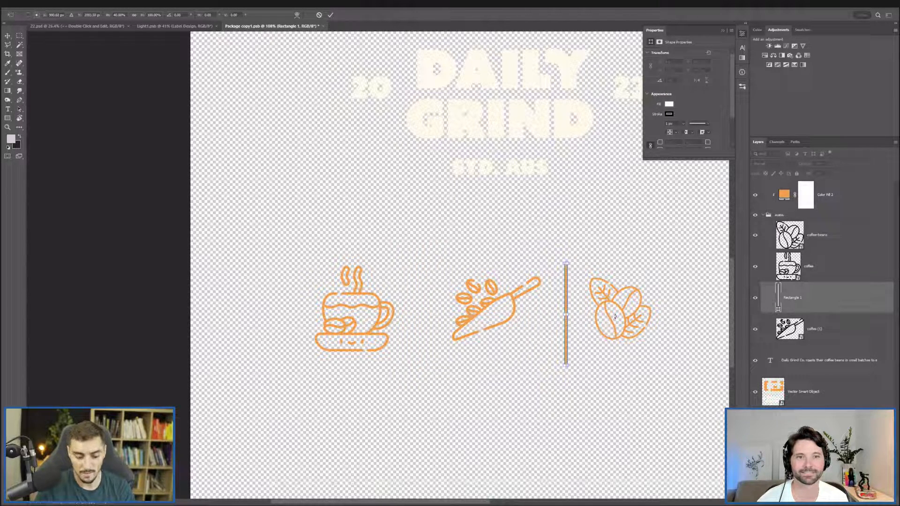
key(Return)
Duplicate the divider line and move the copy between the cup and scoop icons.
key(ctrl+j)
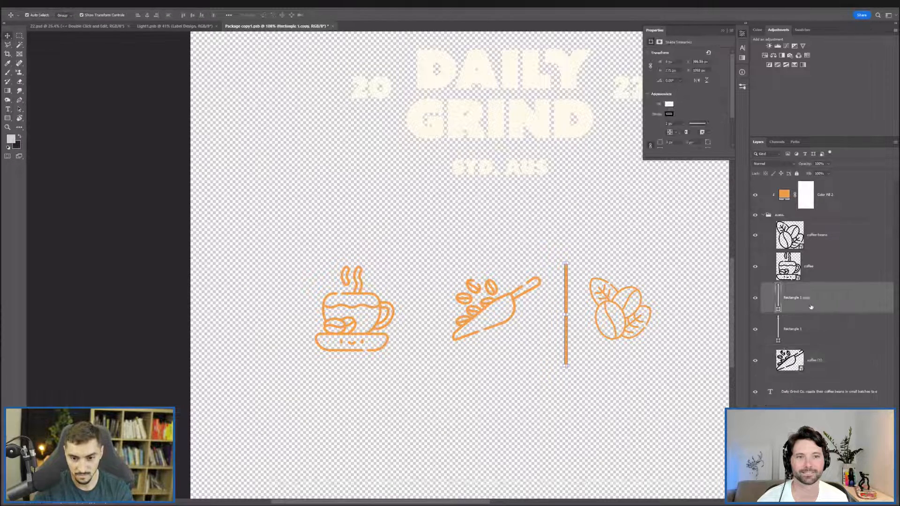
key(ctrl+t)
drag(569, 293, 424, 294)
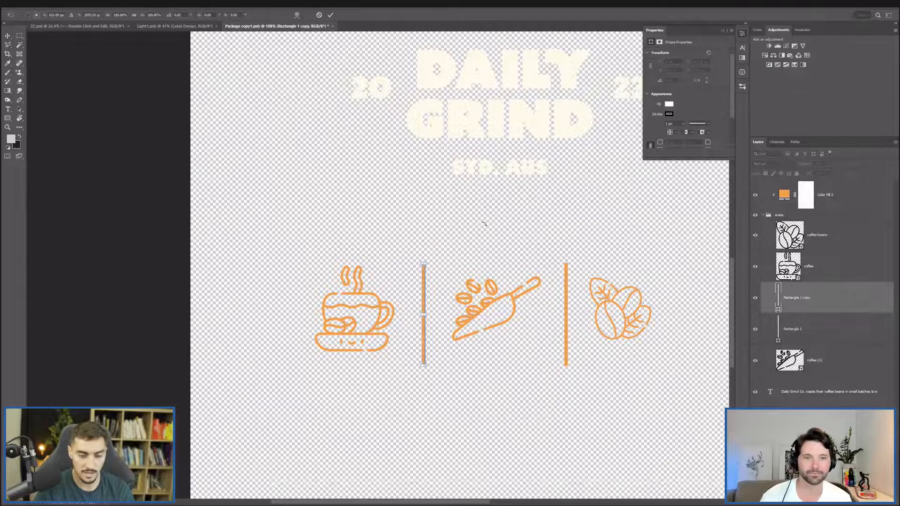
scroll(490, 221, down, 2)
key(Return)
Enlarge the whole icons group slightly and reposition it below the "SYD, AUS" line.
click(840, 214)
key(ctrl+t)
drag(613, 253, 662, 237)
drag(641, 276, 626, 271)
key(Return)
Add a centred text label reading "SMALL BATCH" below the cup icon.
key(t)
click(391, 343)
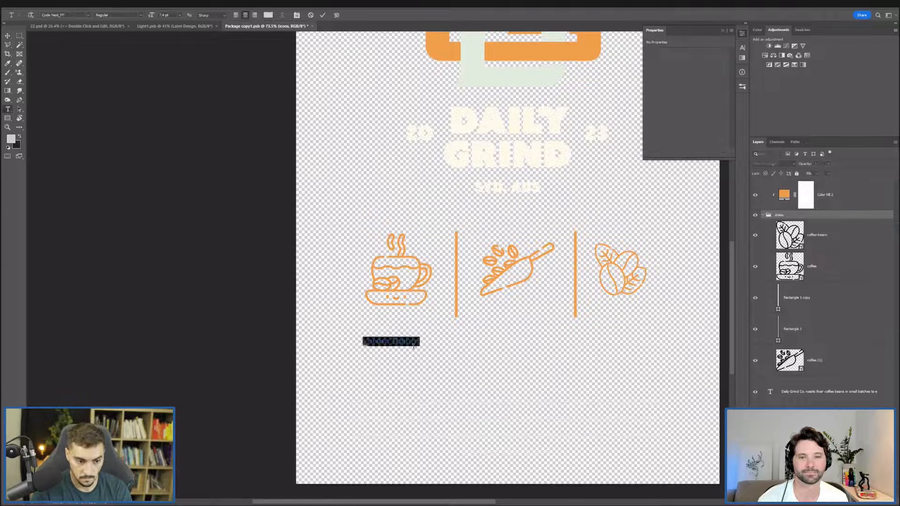
key(BackSpace)
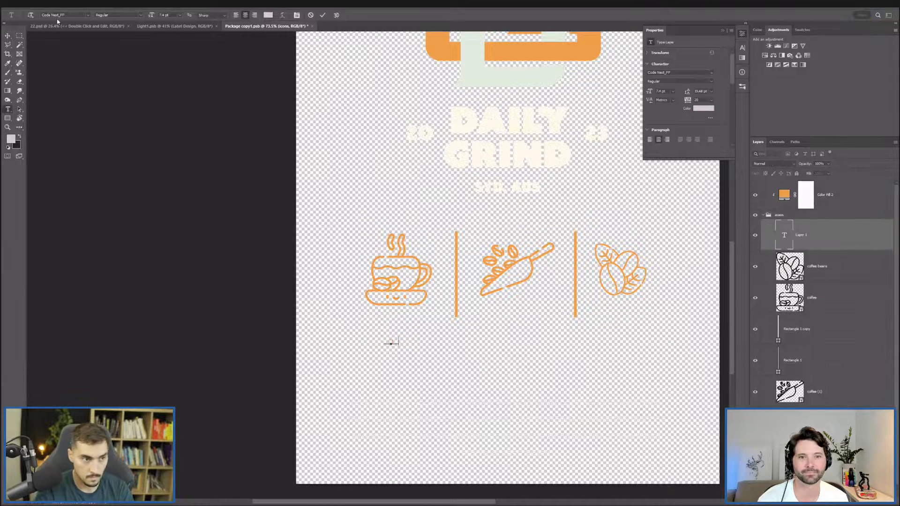
scroll(396, 343, up, 3)
key(ctrl+a)
text(SMALL BA)
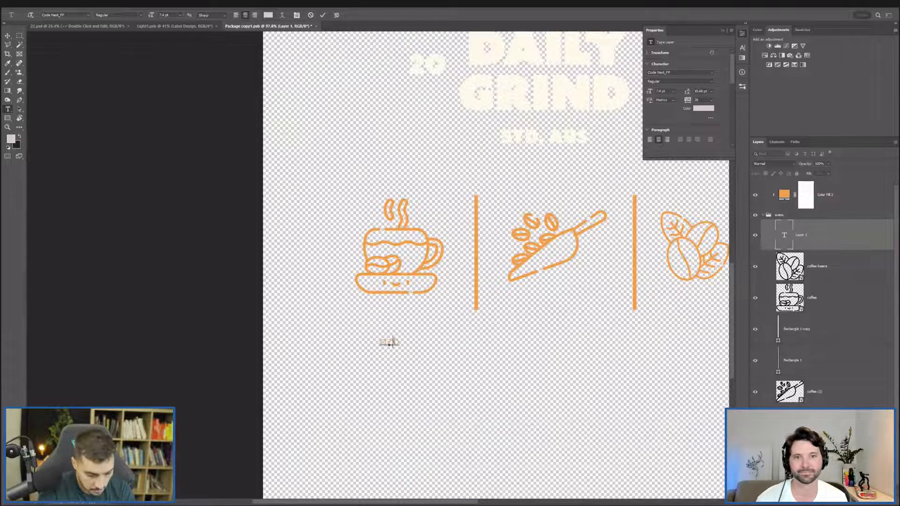
text(TCH)
Widen the tracking of the "SMALL BATCH" label to 120 and commit the text.
key(ctrl+a)
key(alt+Right)
key(alt+Right)
key(alt+Right)
key(alt+Right)
key(alt+Right)
key(ctrl+Return)
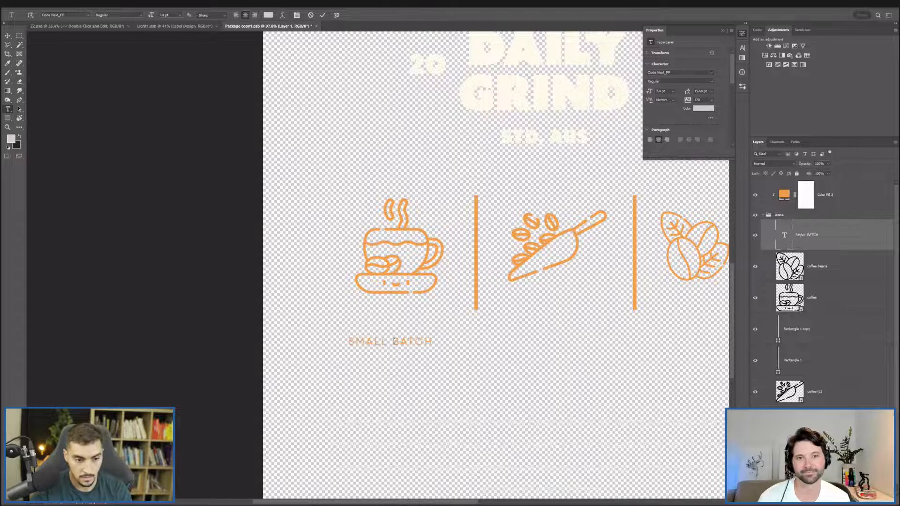
key(ctrl+t)
drag(423, 340, 532, 345)
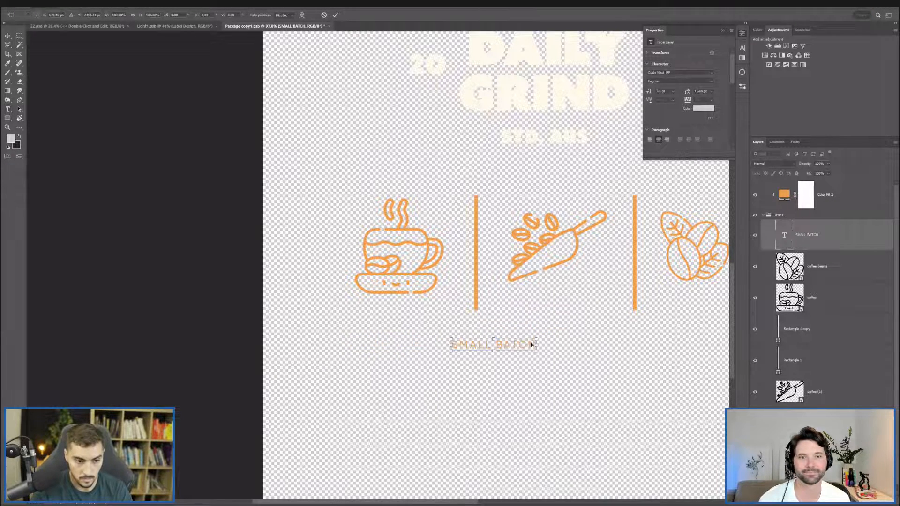
key(Return)
click(806, 269)
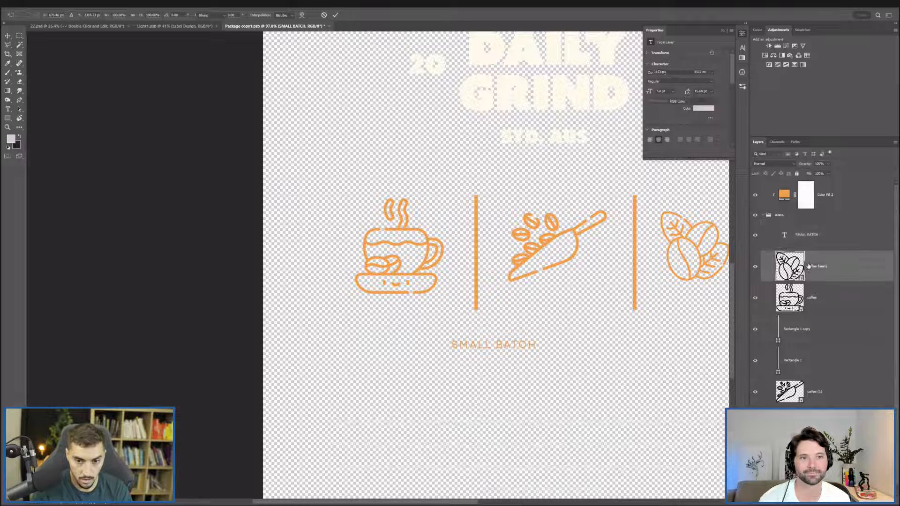
key(ctrl+z)
Duplicate the "SMALL BATCH" label and move the copy below the scoop icon, level with the original.
click(816, 235)
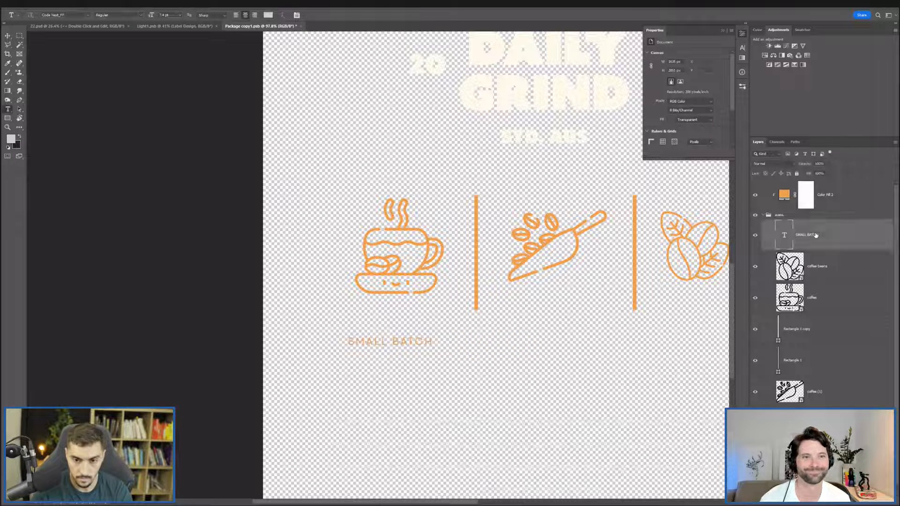
key(ctrl+j)
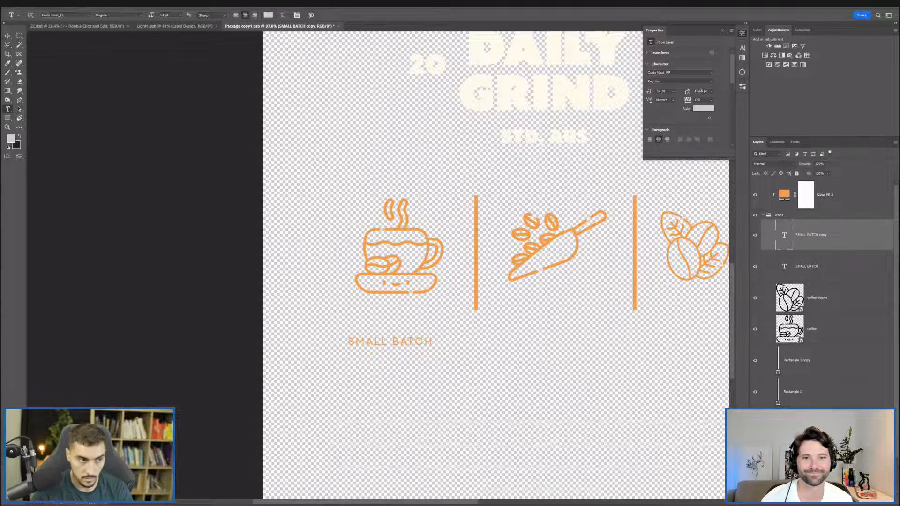
key(ctrl+t)
drag(426, 343, 556, 346)
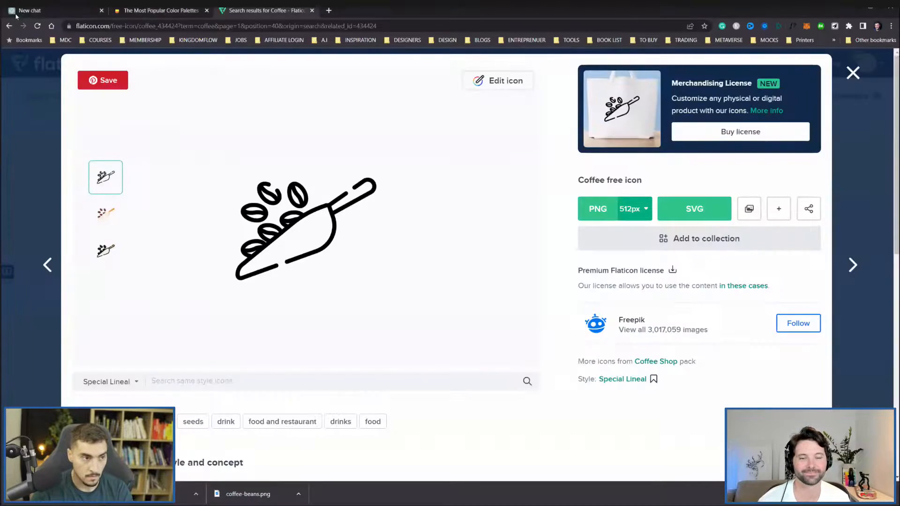
Copy the wording for the scoop icon's label from the browser chat, then return to Photoshop and commit the label's move.
click(15, 15)
click(389, 286)
drag(436, 256, 332, 256)
key(ctrl+c)
key(alt+Tab)
key(Return)
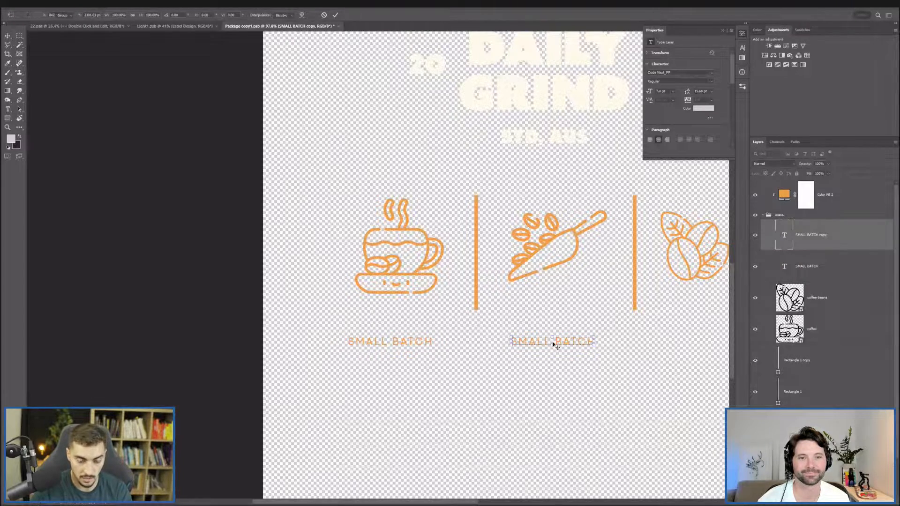
Replace the text of the label below the scoop icon with "Sustainable".
click(558, 344)
drag(567, 344, 307, 355)
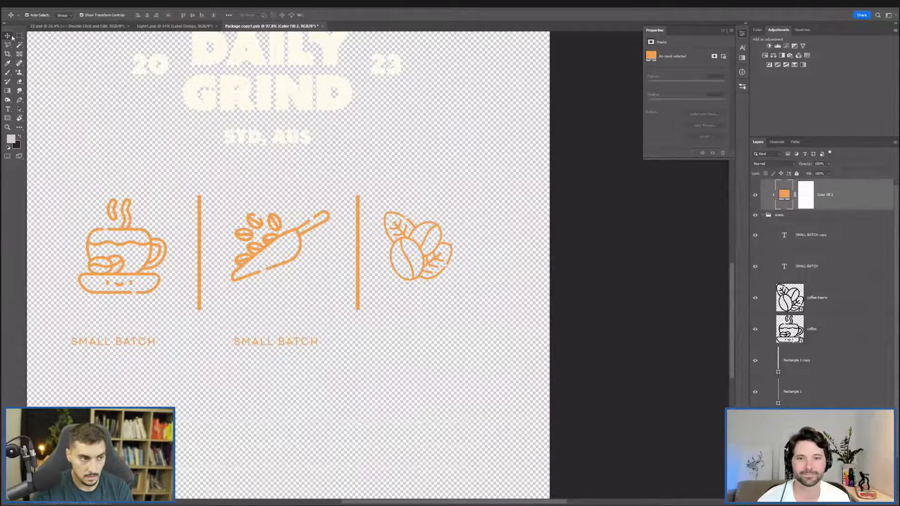
key(t)
click(272, 342)
key(ctrl+a)
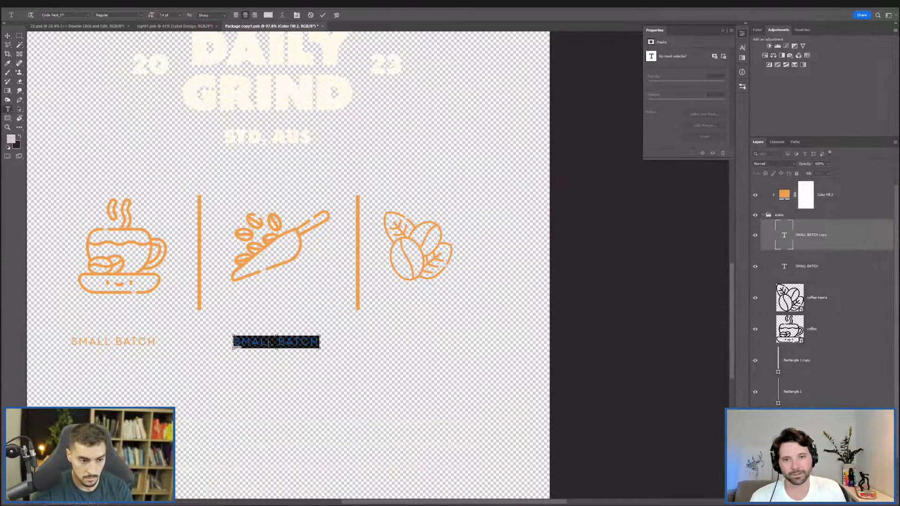
key(ctrl+v)
key(ctrl+a)
text(Sustainable)
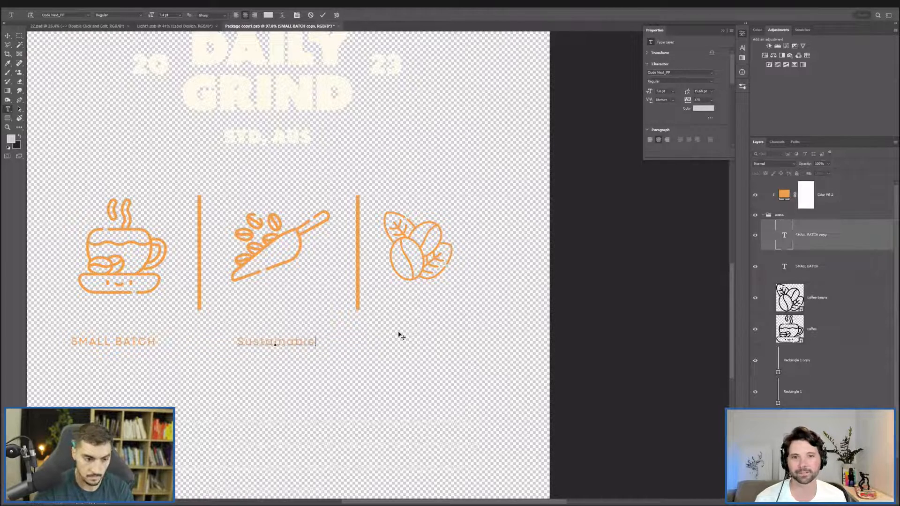
Rewrite the scoop icon's label in capitals as "SUSTAINABLE" and finish the text edit.
key(ctrl+a)
key(BackSpace)
text(SUSTAINABLE)
scroll(329, 327, left, 5)
key(Escape)
scroll(608, 338, down, 1)
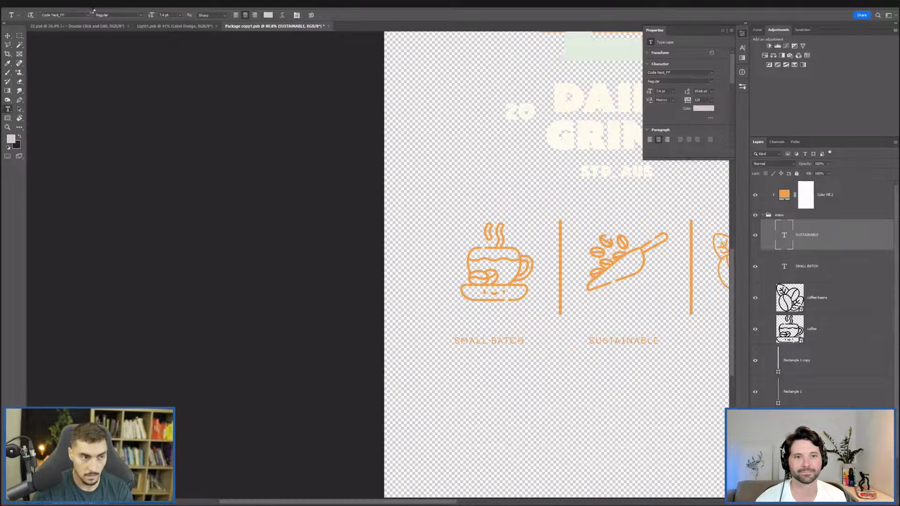
Switch to the browser chat, copy the wording for the beans icon's label and return to Photoshop.
key(alt+Tab)
drag(413, 302, 334, 302)
key(ctrl+c)
key(alt+Tab)
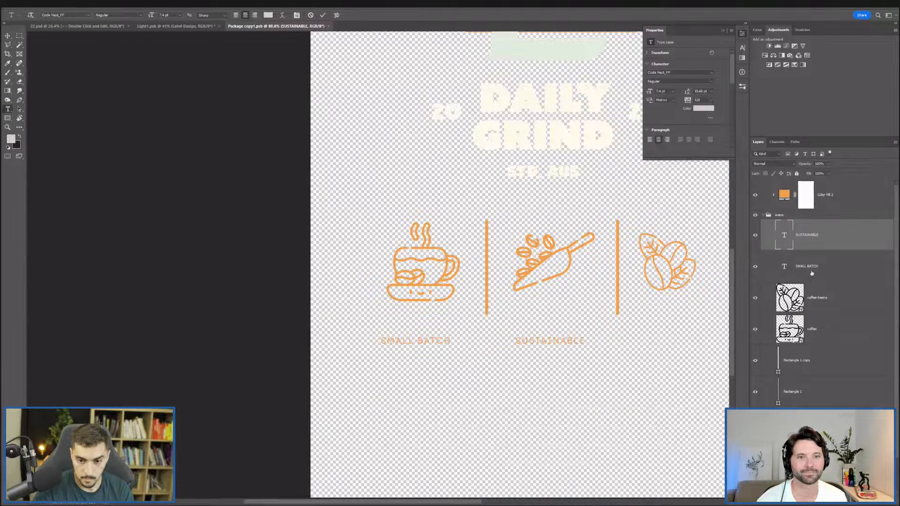
Duplicate the "SUSTAINABLE" label and move the copy below the beans icon, level with the other labels.
key(ctrl+j)
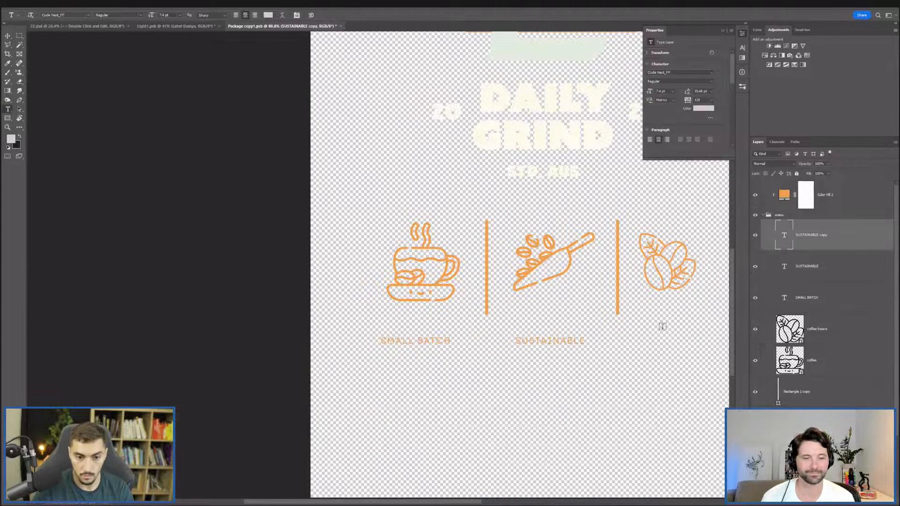
scroll(663, 327, right, 4)
click(7, 36)
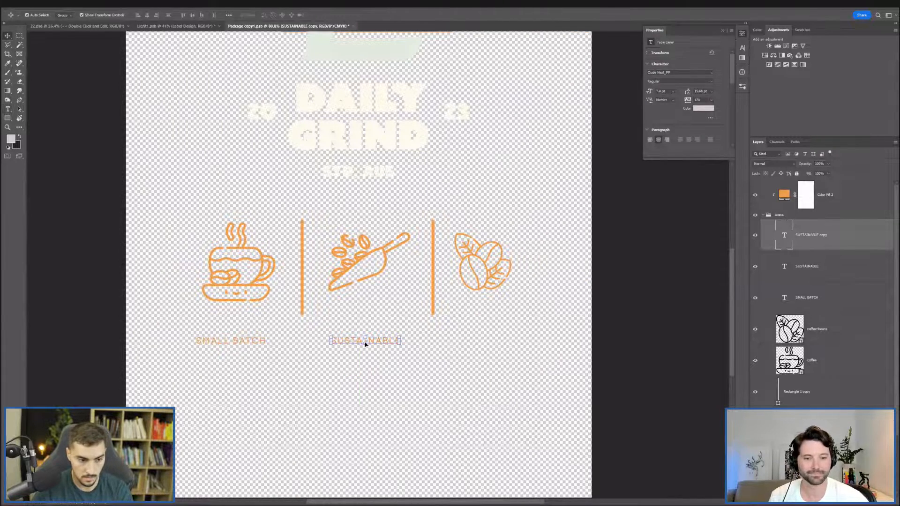
click(467, 339)
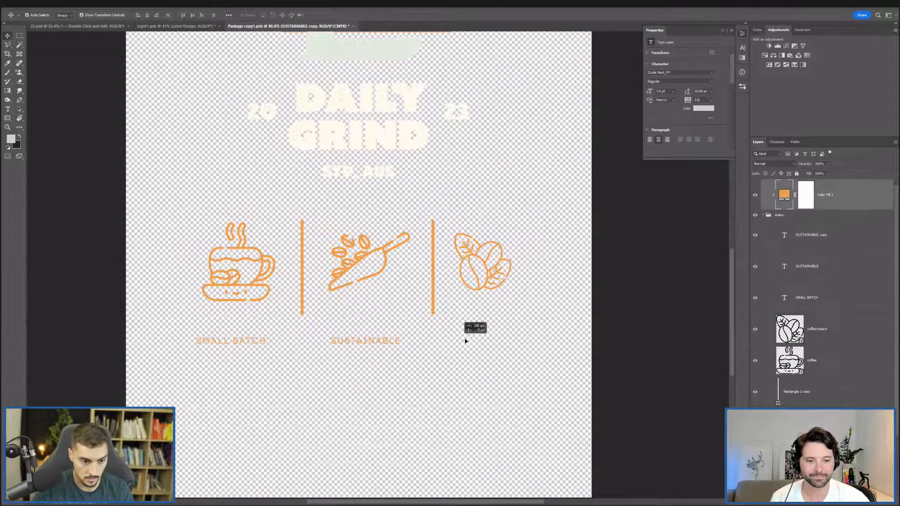
click(802, 240)
key(ctrl+t)
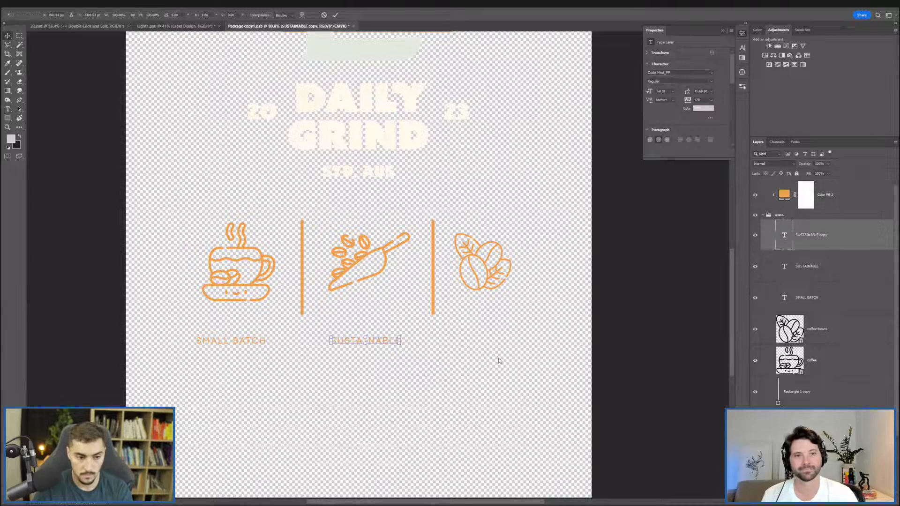
drag(385, 351, 509, 337)
key(Return)
Try "EXPERTISE" as the text of the copied label below the beans icon.
double_click(497, 340)
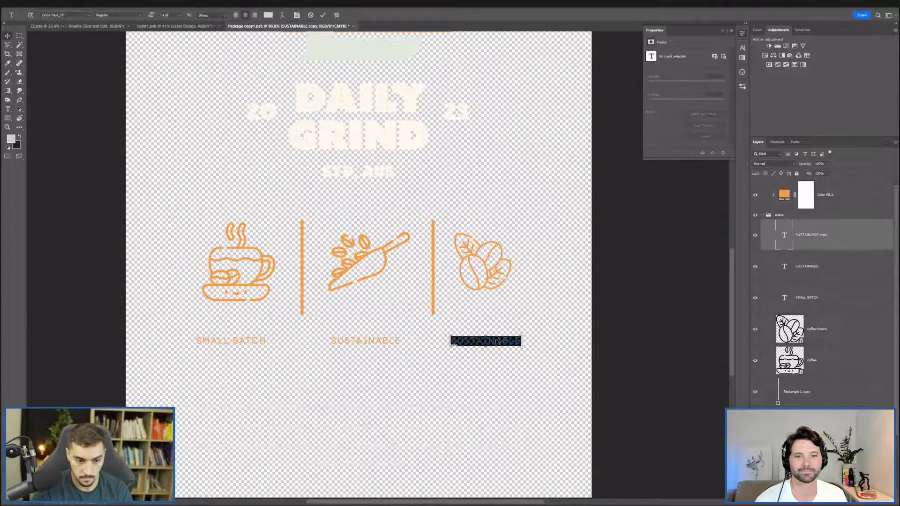
key(ctrl+v)
key(ctrl+a)
text(EXPERtise)
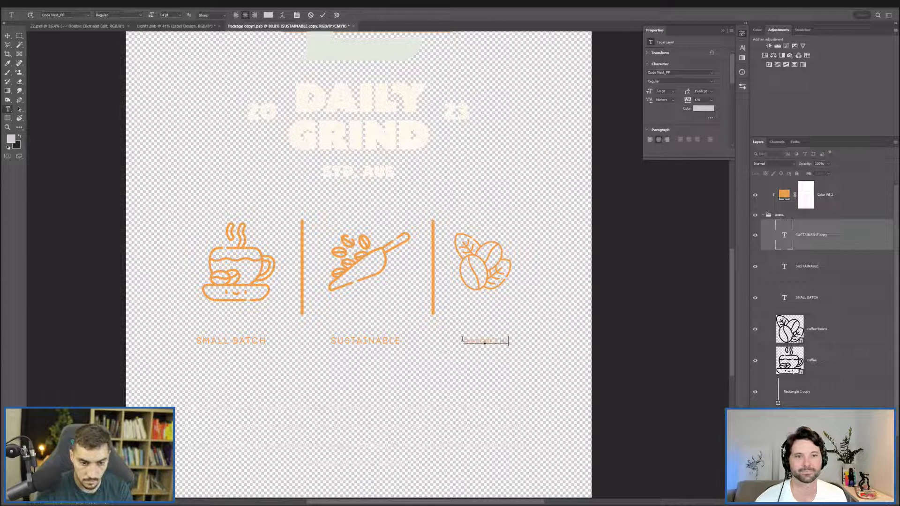
Replace the text of the label below the beans icon with "CRAFTMANSHIP" and finish the text edit.
key(ctrl+a)
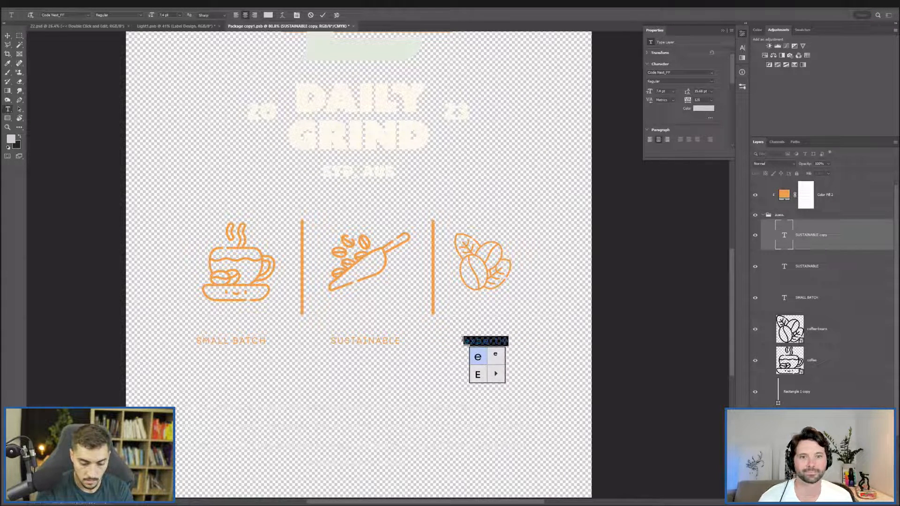
double_click(483, 342)
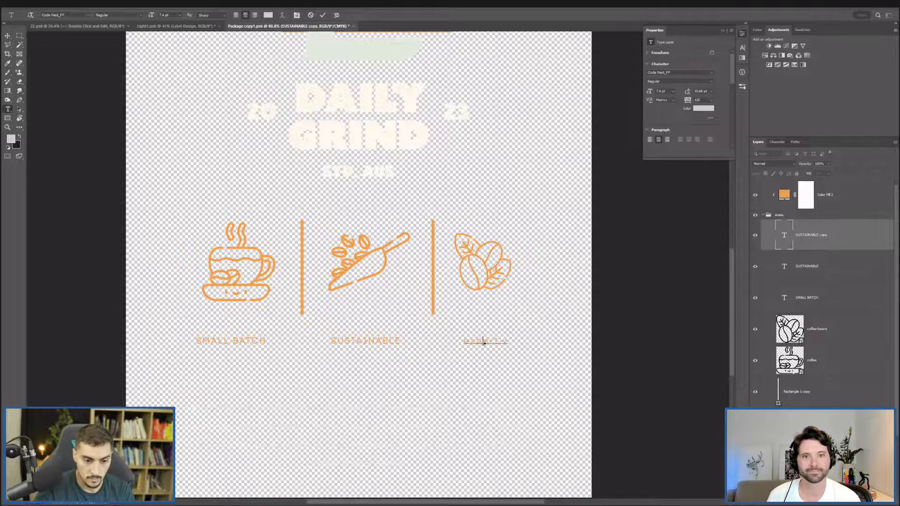
text(EXP)
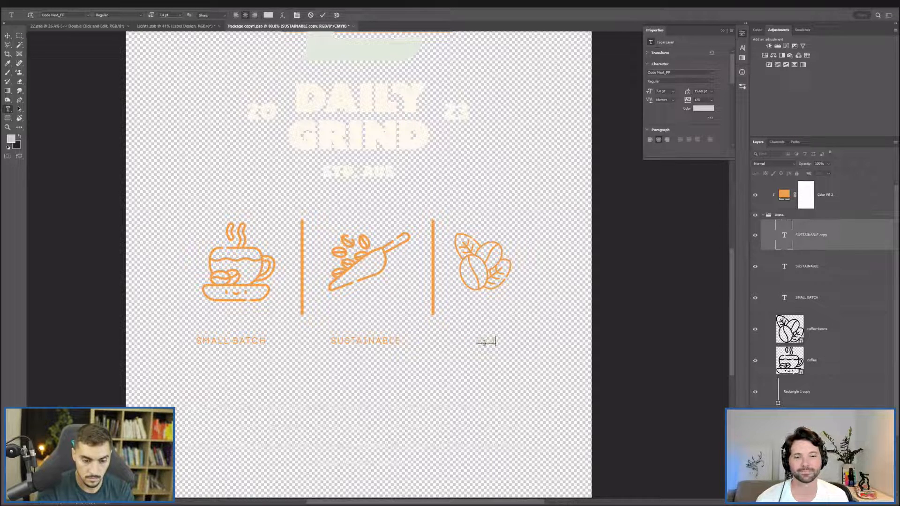
text(A)
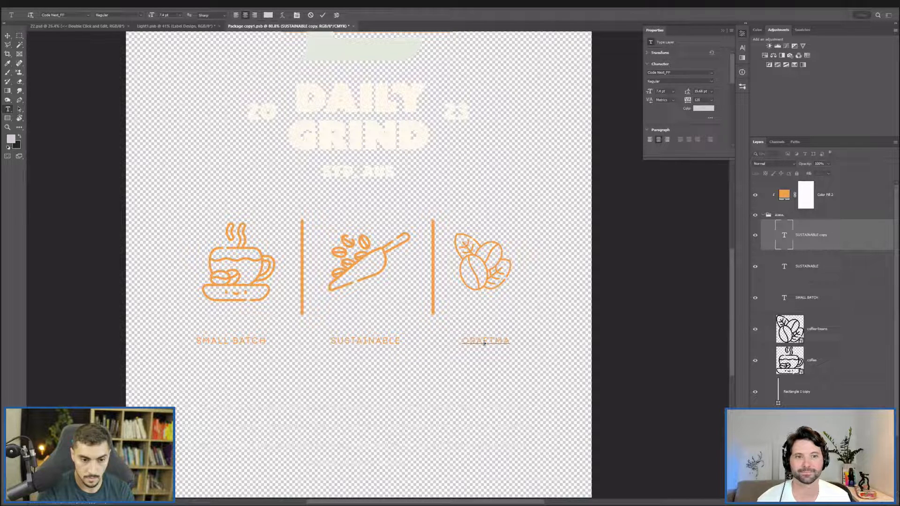
text(IR TRADE)
text(HIP)
key(ctrl+Return)
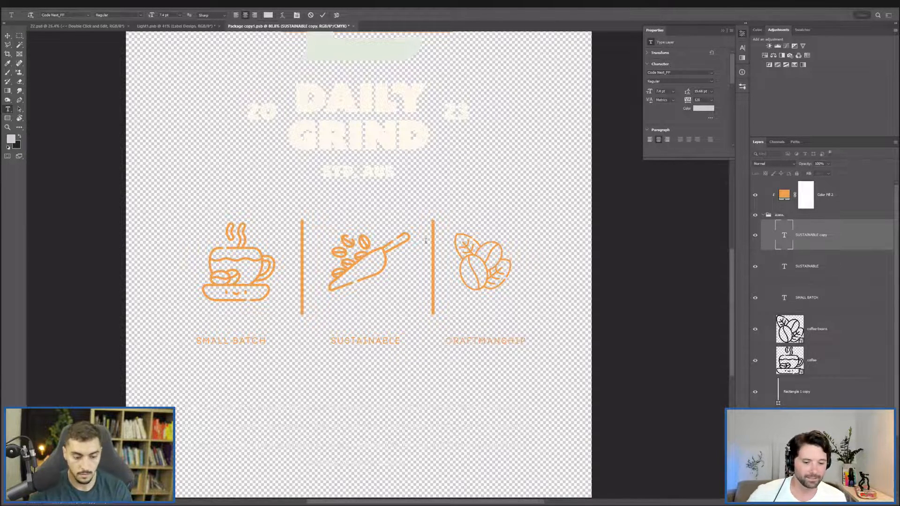
Save the label artwork, check it on the pouch in Light1.psb and return to Package copy1.psb.
key(ctrl+s)
click(191, 25)
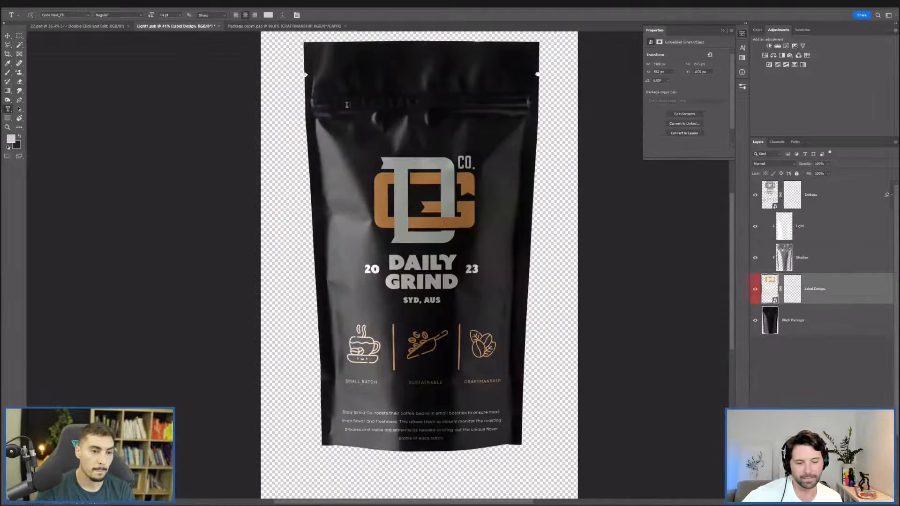
click(293, 26)
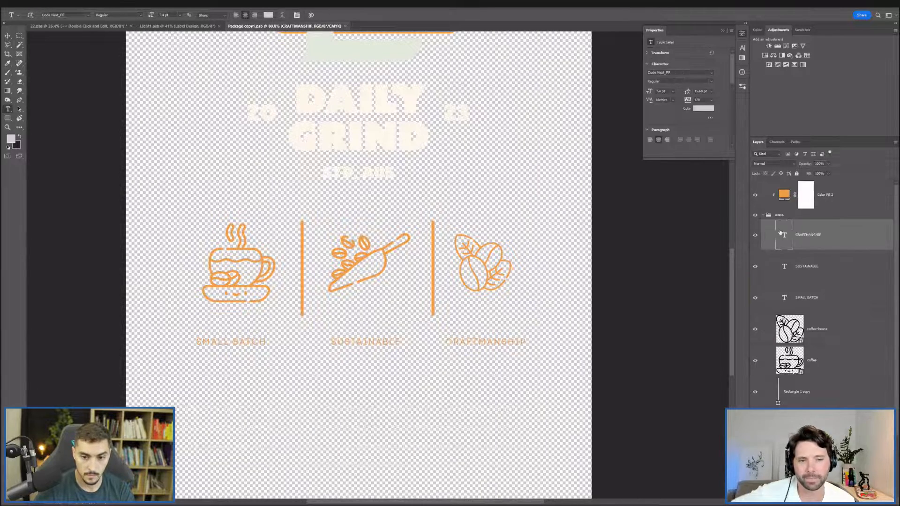
Scale the whole icons group down to about 71% around its centre and save the changes to the pouch file.
click(806, 216)
key(ctrl+t)
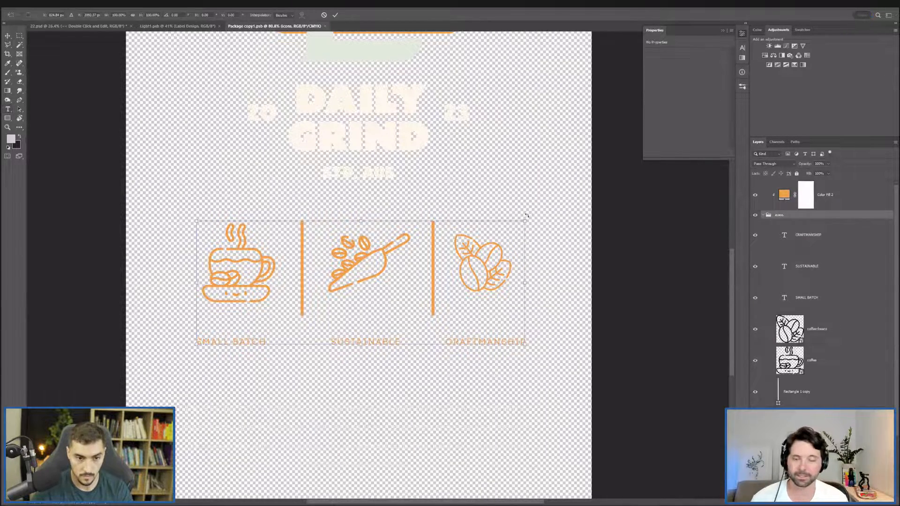
drag(527, 218, 476, 240)
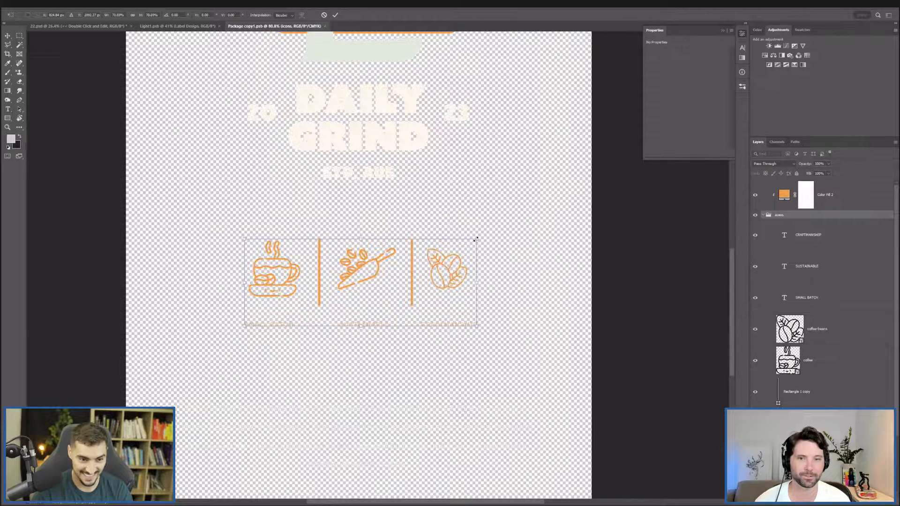
click(188, 27)
key(ctrl+s)
Examine the updated pouch mockup in 22.psd, both as a whole and close up on the logo and labelled icons.
click(102, 26)
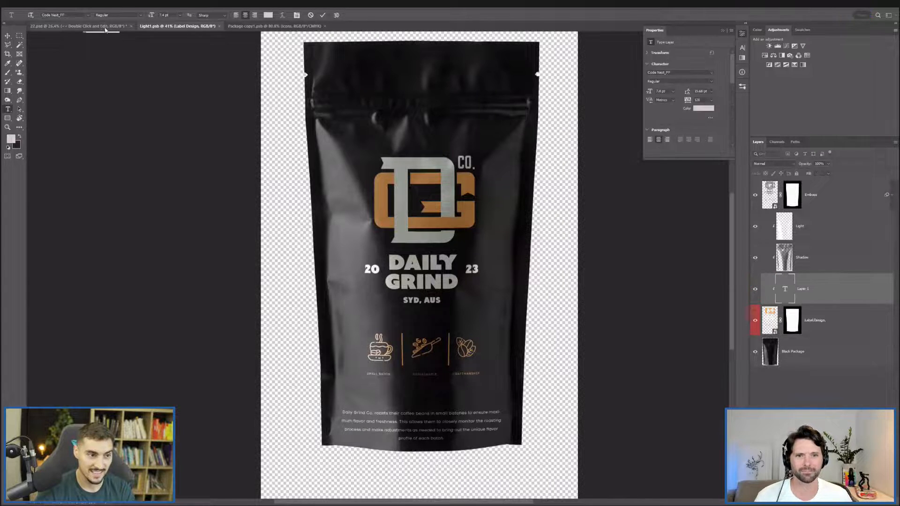
scroll(379, 197, down, 3)
key(Tab)
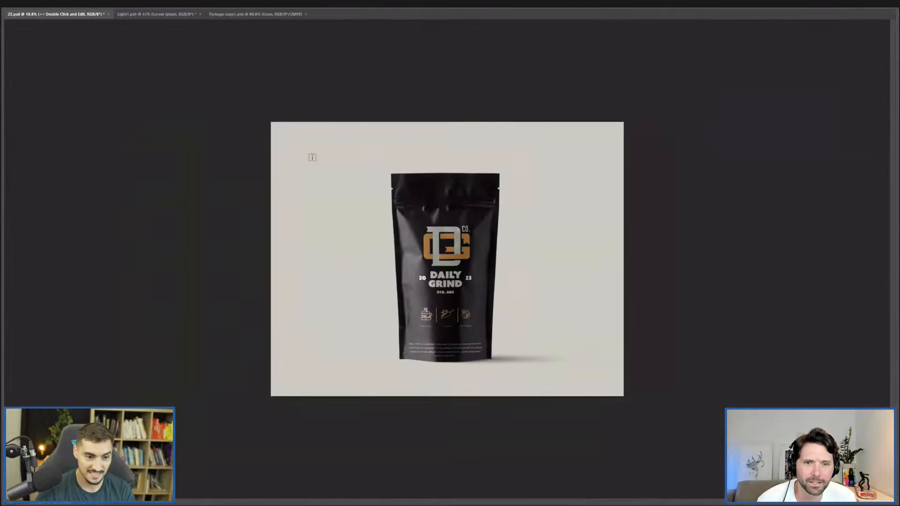
scroll(329, 152, up, 6)
scroll(442, 387, up, 3)
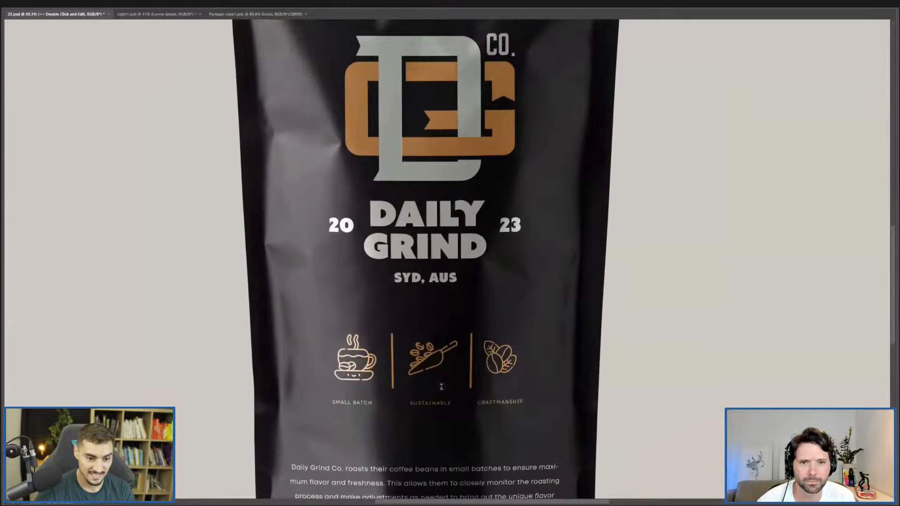
scroll(441, 387, down, 3)
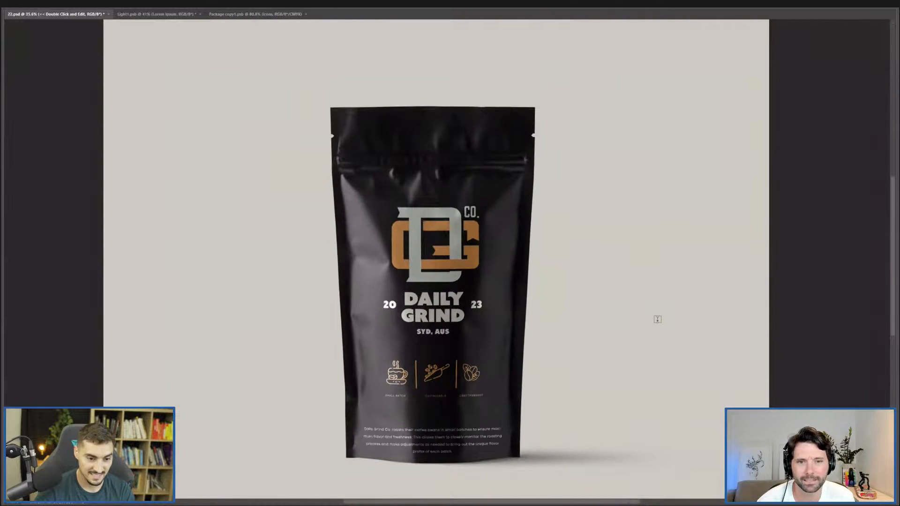
scroll(655, 317, down, 2)
scroll(413, 345, up, 5)
scroll(422, 282, down, 4)
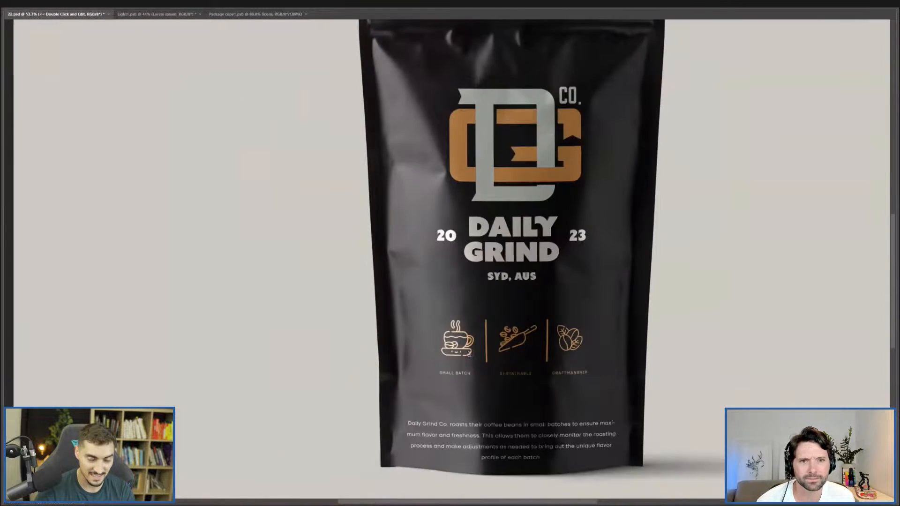
click(133, 37)
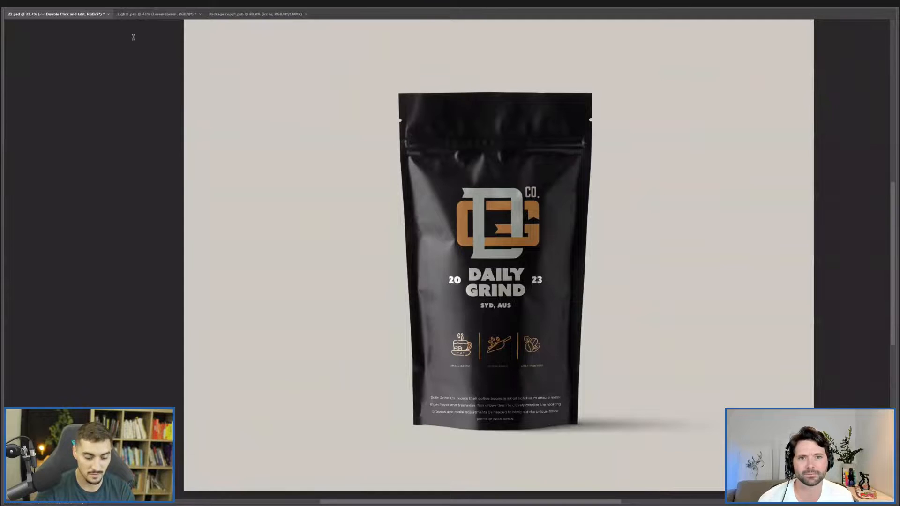
click(131, 57)
key(Tab)
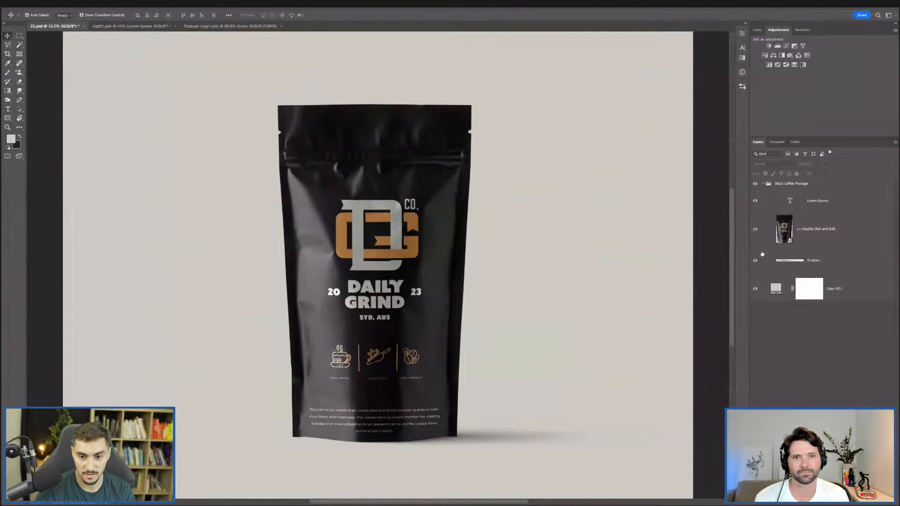
Inspect the Daily Grind lettering and the Emboss layer close up in Light1.psb, then return to 22.psd.
click(132, 26)
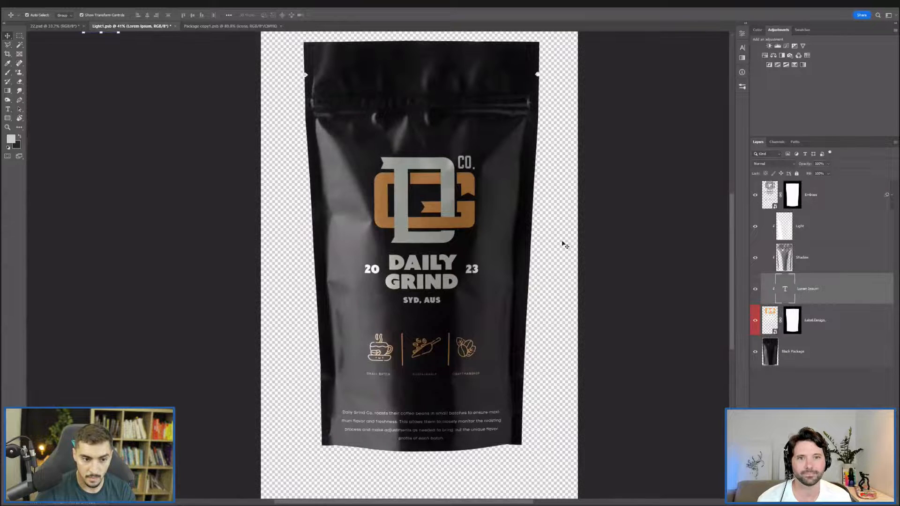
scroll(422, 280, up, 5)
scroll(422, 280, up, 1)
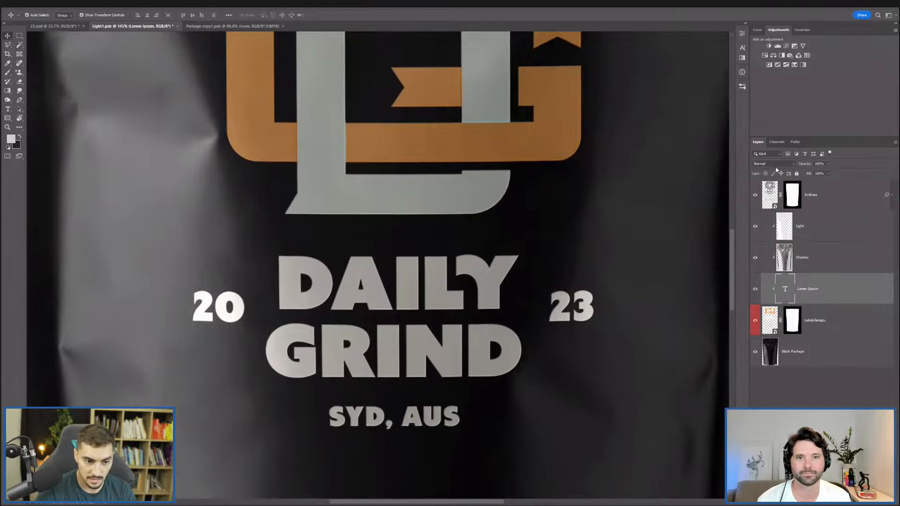
click(756, 196)
scroll(524, 259, down, 10)
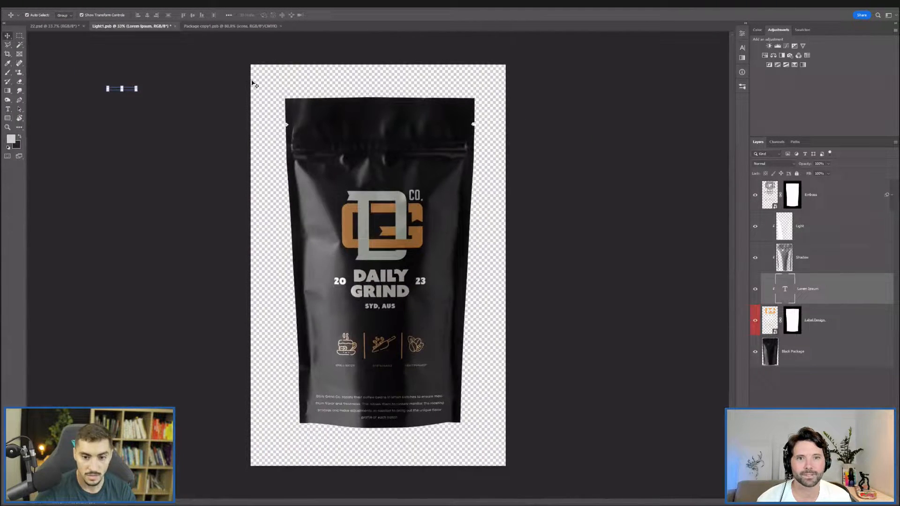
click(54, 26)
Switch to Illustrator and make a new pattern from the DG monogram beside "DAILY GRIND COFFEE COMPANY".
key(alt+Tab)
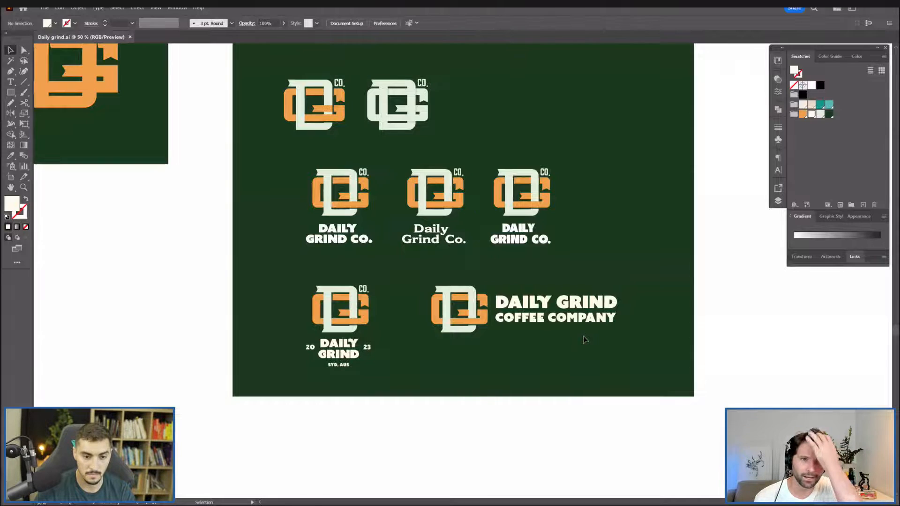
drag(632, 263, 625, 234)
scroll(496, 253, up, 1)
scroll(516, 259, up, 1)
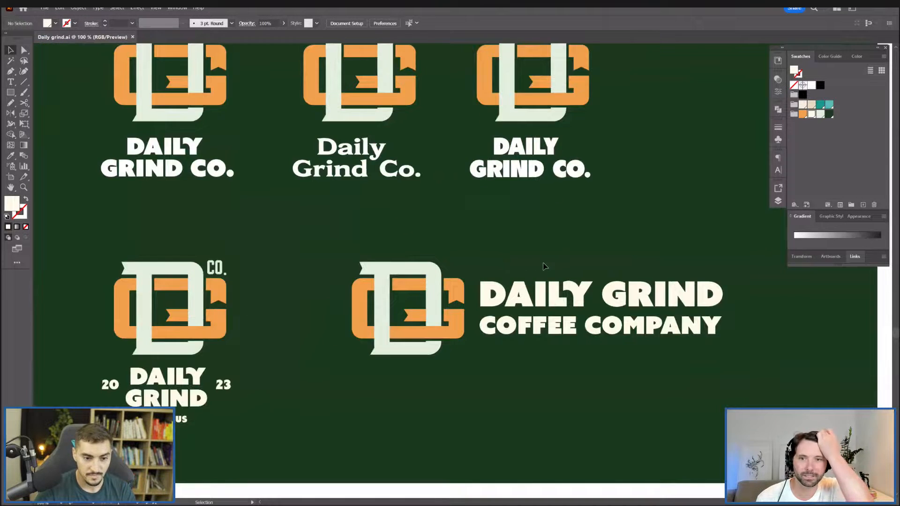
scroll(598, 250, down, 2)
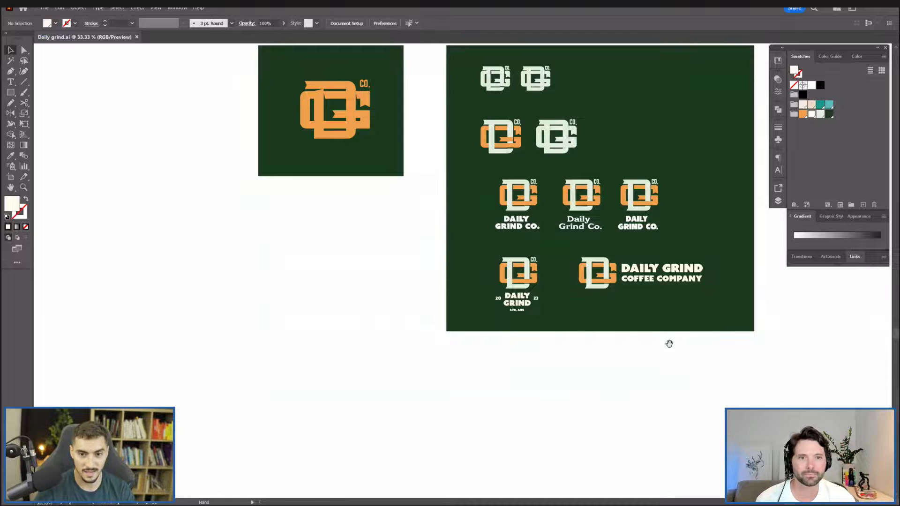
drag(669, 344, 571, 313)
scroll(456, 260, up, 3)
drag(546, 264, 611, 189)
click(78, 7)
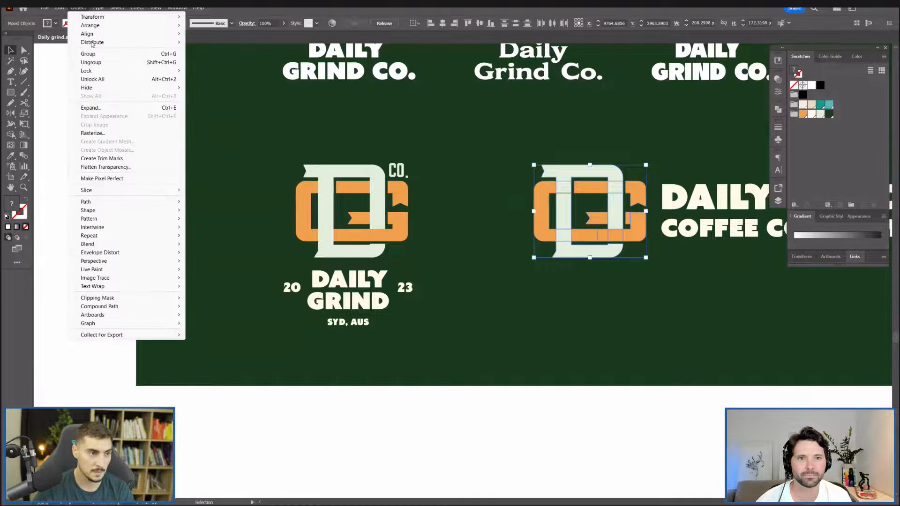
mouse_move(99, 219)
click(230, 223)
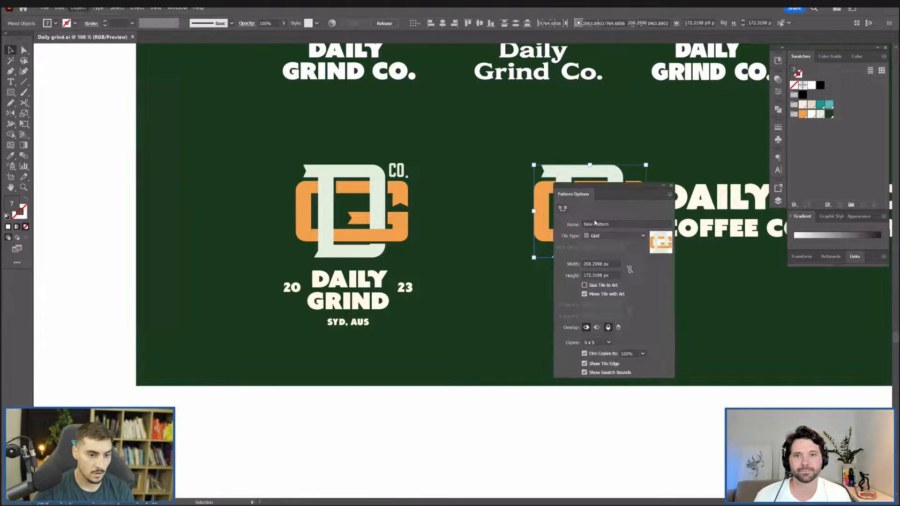
Set the pattern's tile type to Brick by Row and its tile width to 230 px.
click(612, 236)
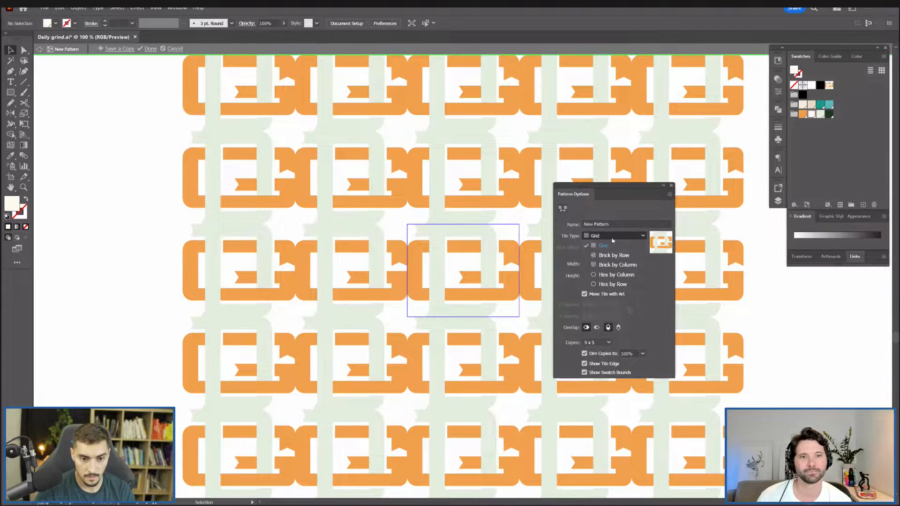
click(610, 255)
click(600, 264)
key(shift+Up)
key(shift+Up)
key(shift+Up)
Set the pattern's tile height to 210 px and width to 250 px, and finish the pattern edit.
click(599, 275)
key(shift+Up)
key(shift+Up)
key(shift+Up)
key(shift+Up)
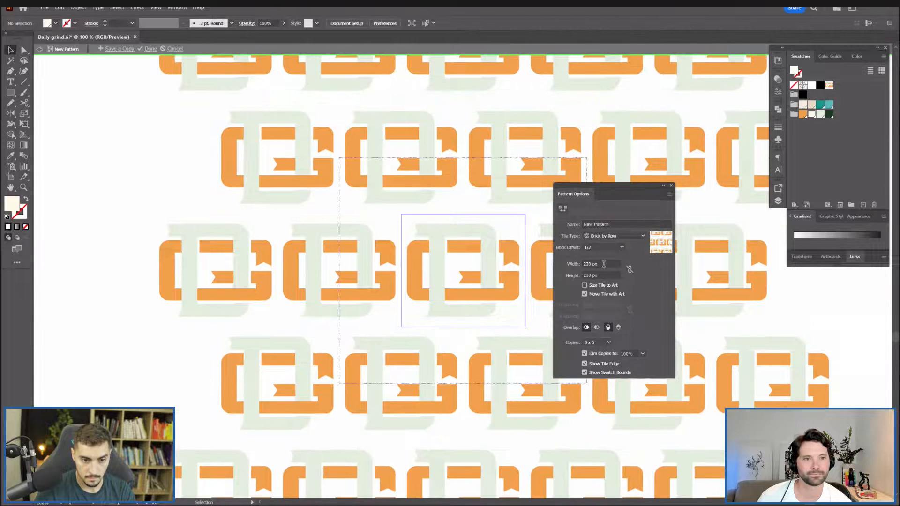
click(604, 264)
key(shift+Up)
key(shift+Up)
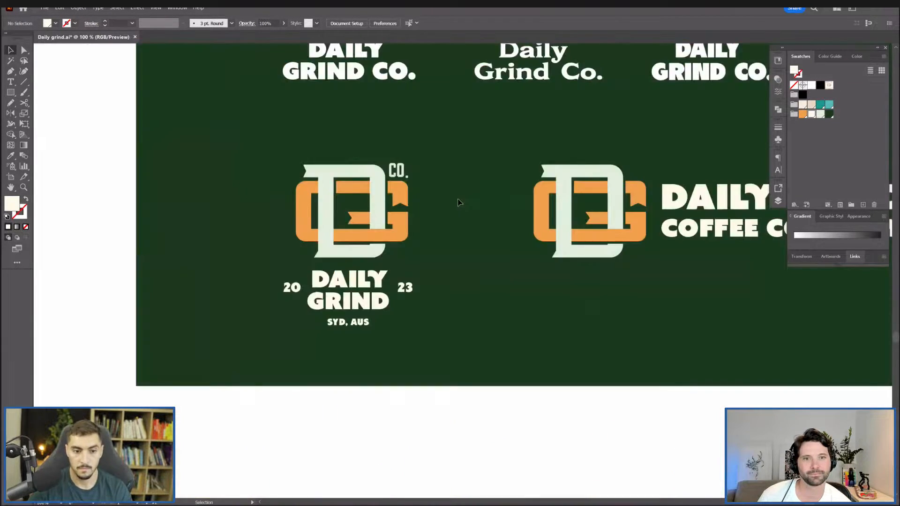
Draw a rectangle about 3004 by 2832 px below the logo artboard and fill it with the new monogram pattern.
scroll(418, 213, down, 5)
scroll(374, 249, down, 3)
key(m)
drag(346, 196, 616, 450)
click(829, 86)
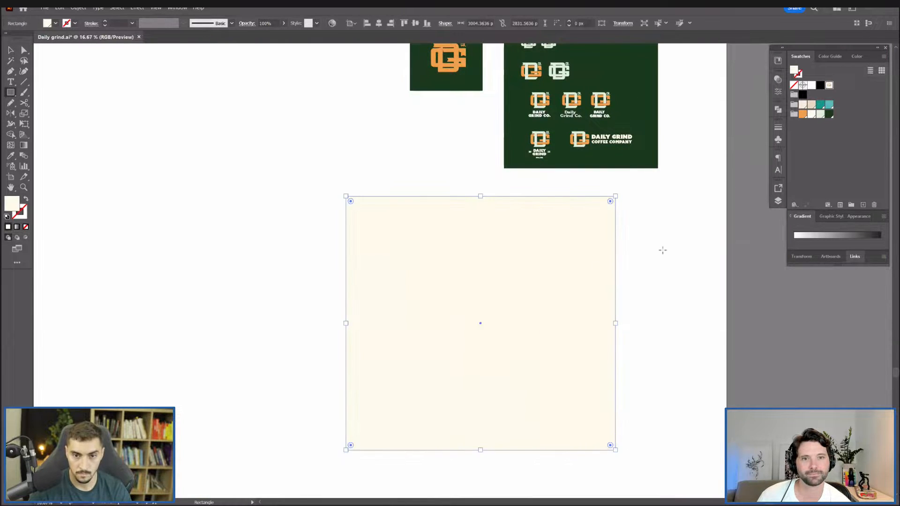
Rotate only the pattern inside the rectangle by 40°, leaving Transform Objects off.
key(r)
key(Return)
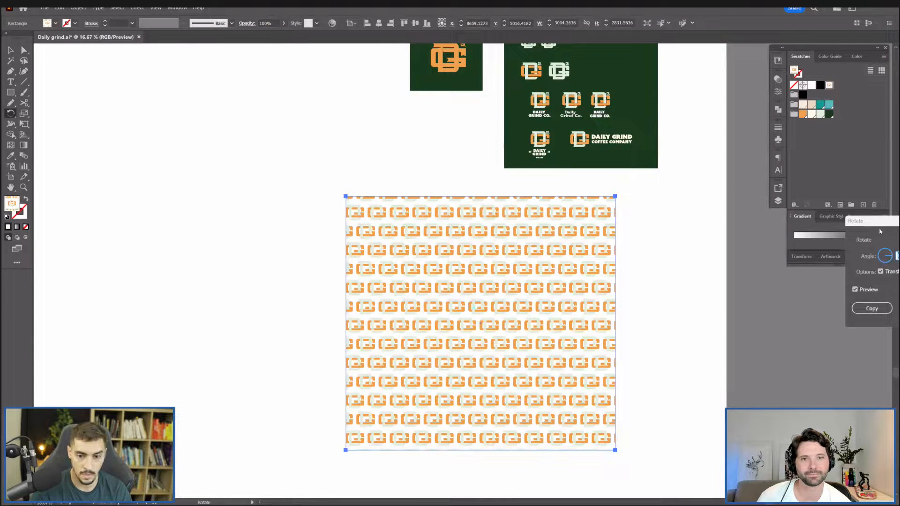
drag(886, 222, 621, 219)
key(shift+Up)
key(shift+Up)
key(shift+Up)
key(shift+Up)
click(617, 269)
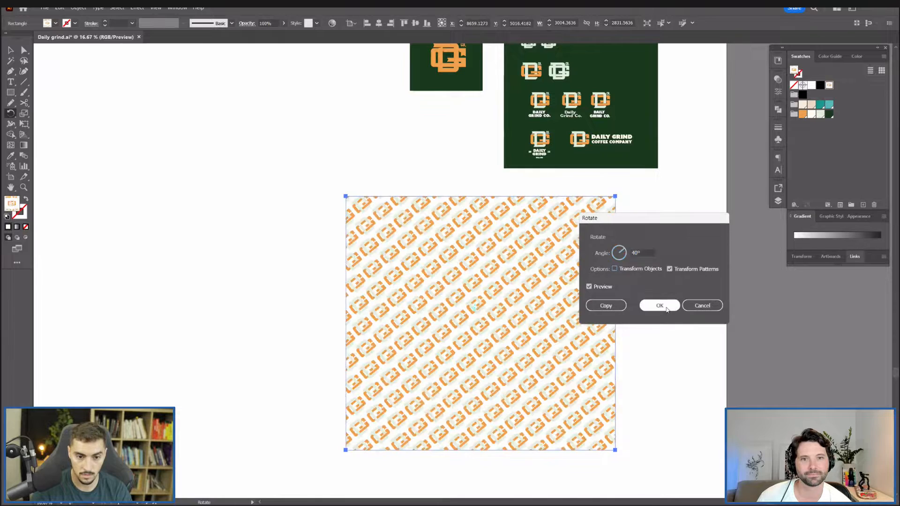
click(666, 307)
key(v)
Switch to Photoshop and paste the rotated monogram pattern into the Package copy1.psb label as a smart object.
key(alt+Tab)
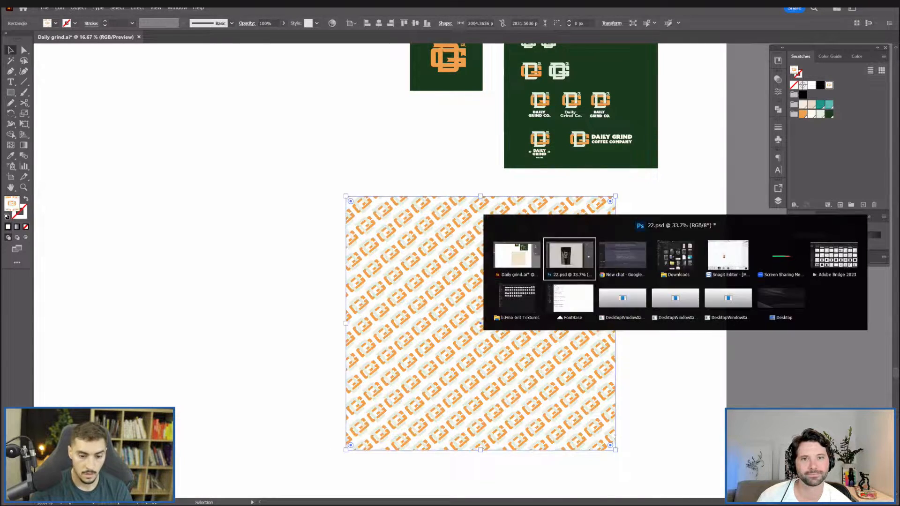
click(245, 27)
scroll(623, 210, down, 3)
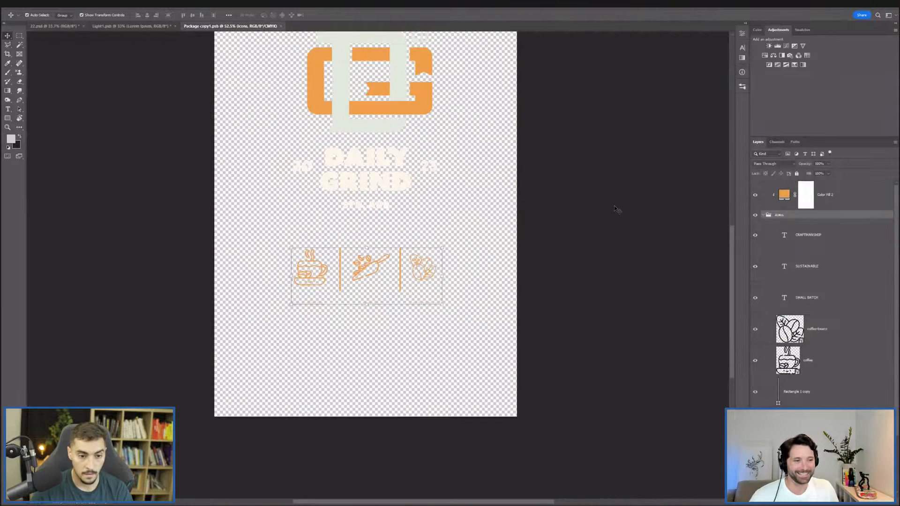
click(616, 210)
key(ctrl+v)
key(Return)
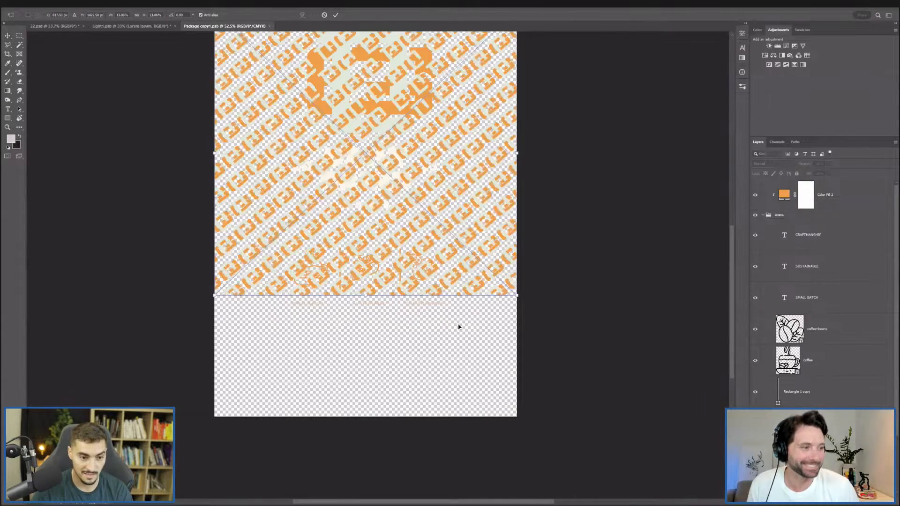
Move the pattern up so it covers only the label's top band, save the label and return to the 22.psd mockup.
scroll(459, 338, down, 2)
drag(460, 350, 472, 32)
drag(457, 100, 457, 88)
key(Return)
key(ctrl+s)
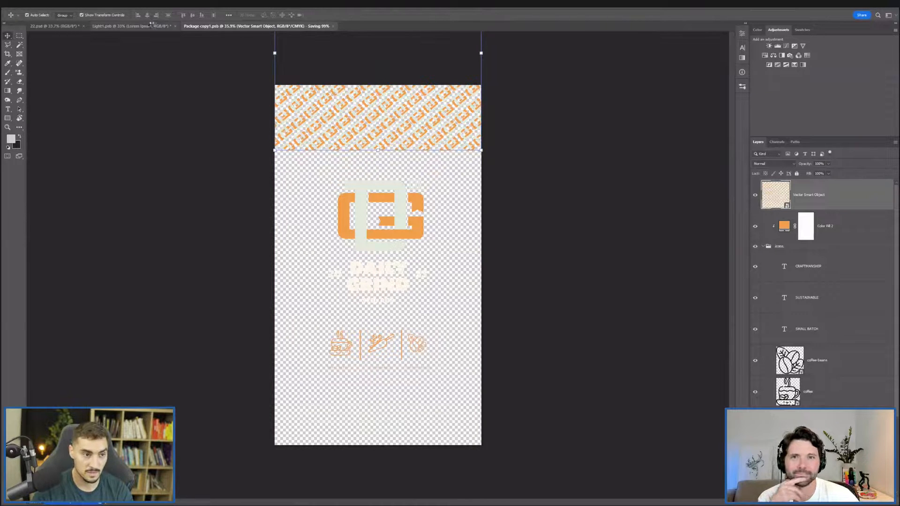
click(150, 25)
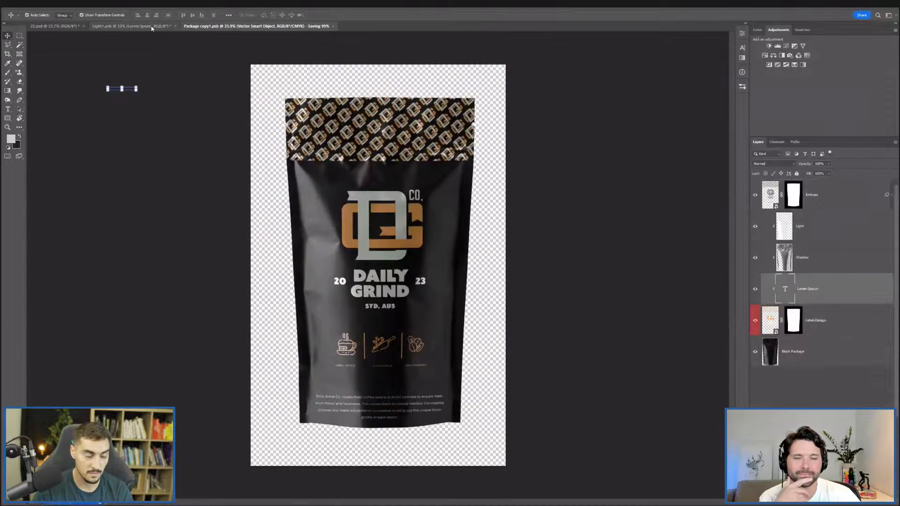
click(66, 26)
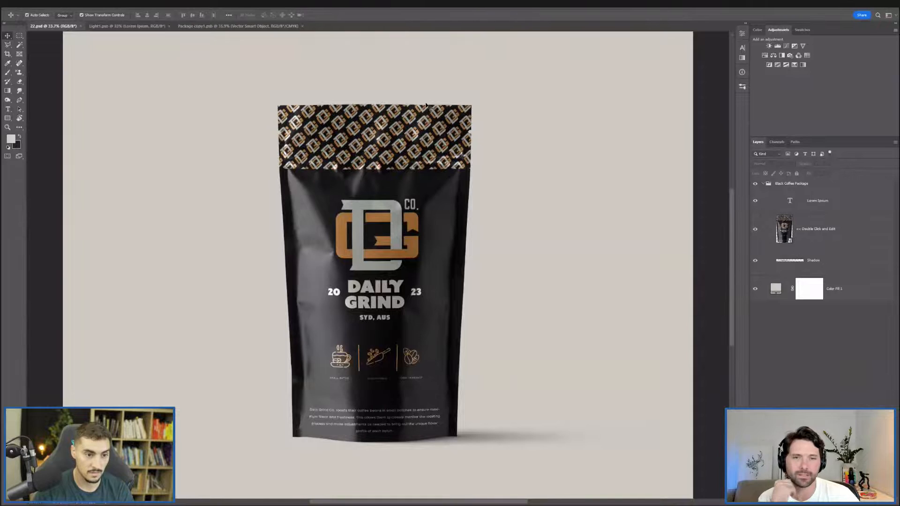
Change the mockup's Color Fill 1 background to the light orange #dcb685.
key(ctrl+minus)
key(ctrl+0)
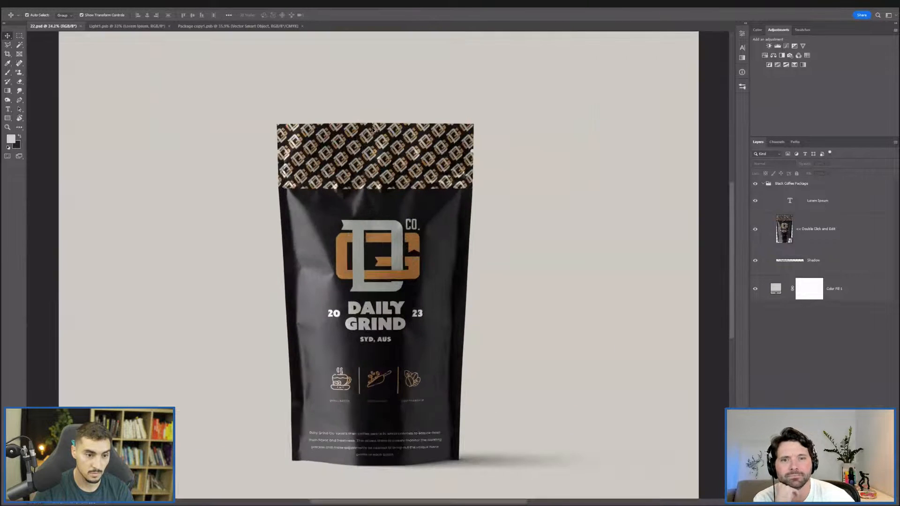
double_click(776, 289)
click(380, 253)
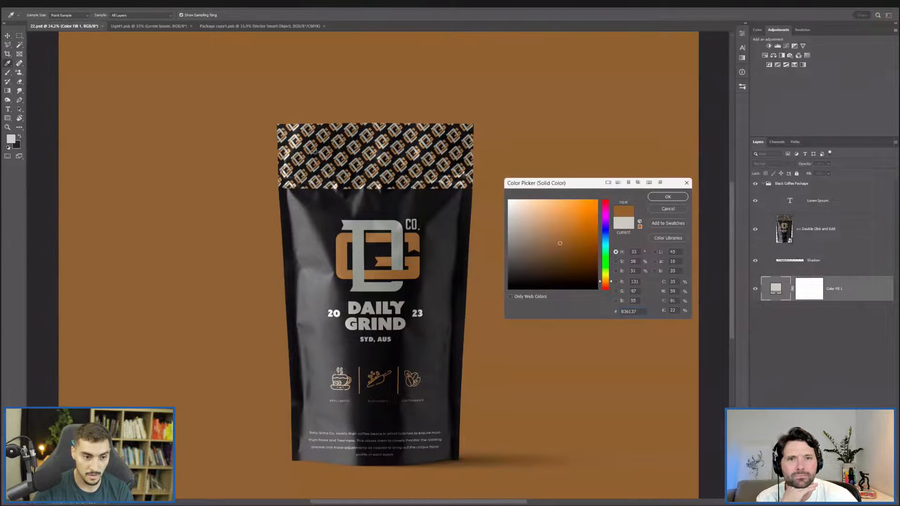
click(543, 212)
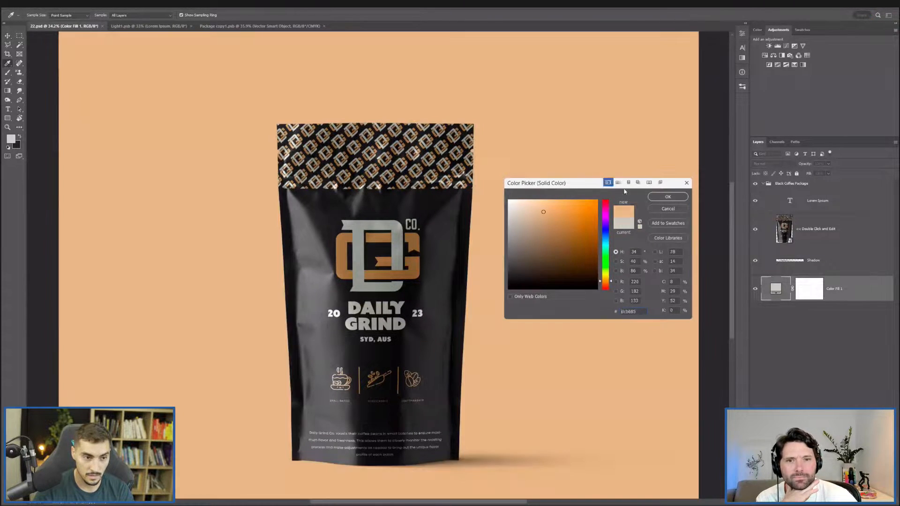
click(655, 199)
Add a Brightness/Contrast adjustment clipped to the Black Coffee Package group and raise its brightness to about 52.
scroll(800, 113, down, 1)
click(769, 46)
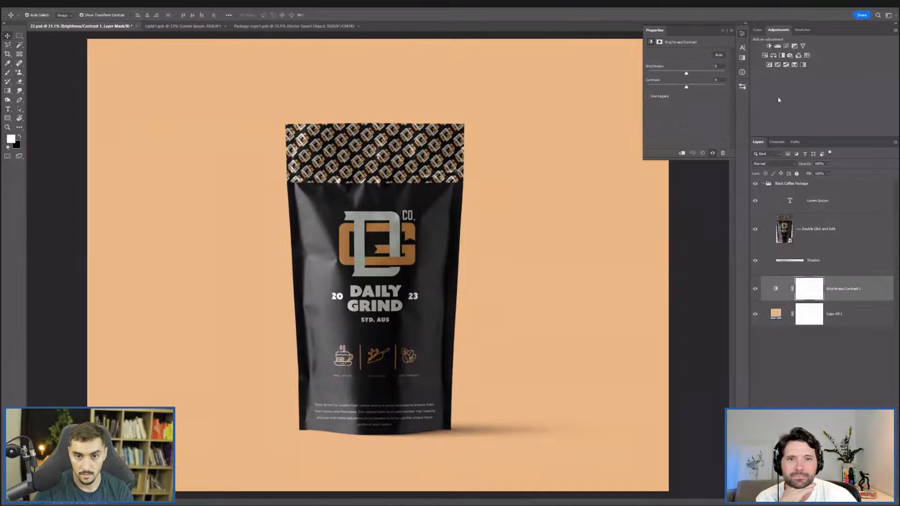
drag(687, 74, 689, 74)
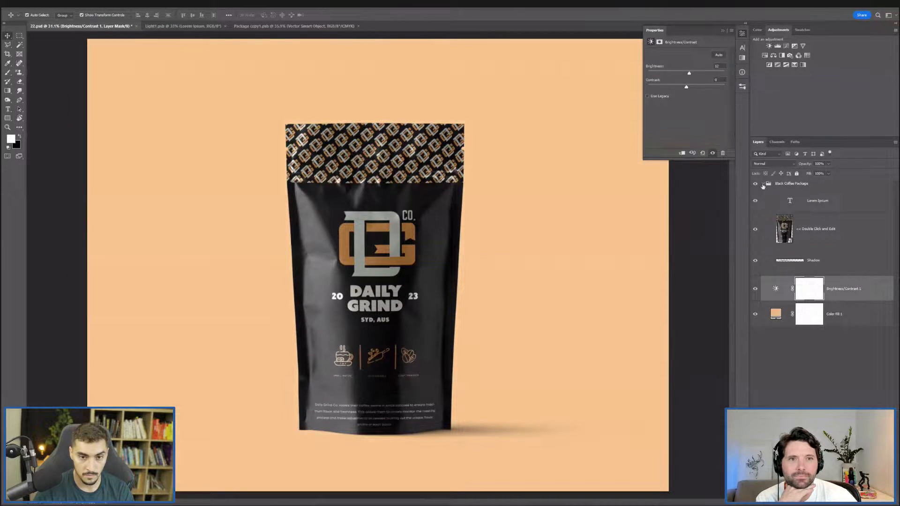
drag(781, 281, 785, 183)
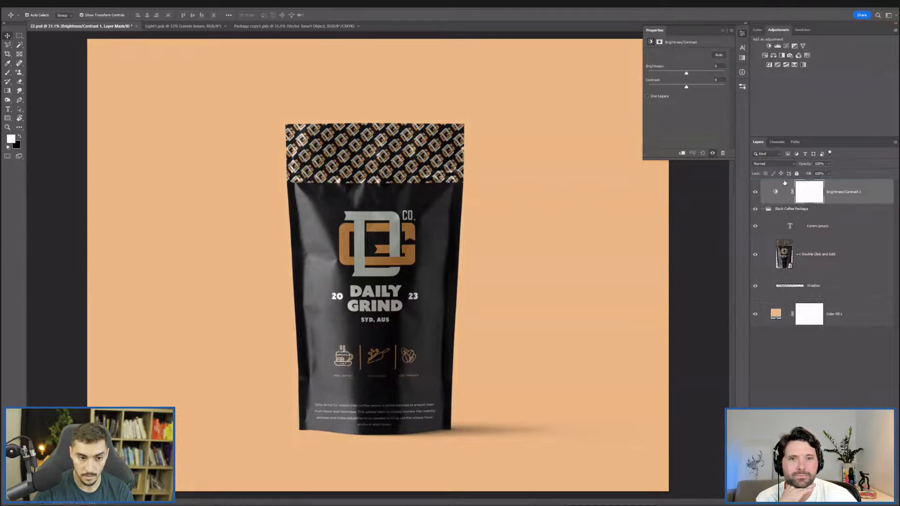
drag(687, 73, 704, 74)
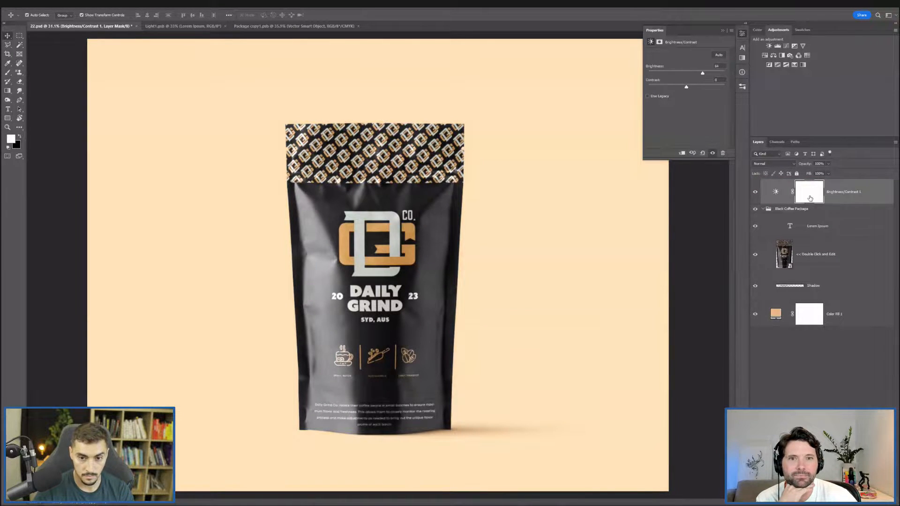
alt+click(787, 203)
drag(702, 73, 701, 75)
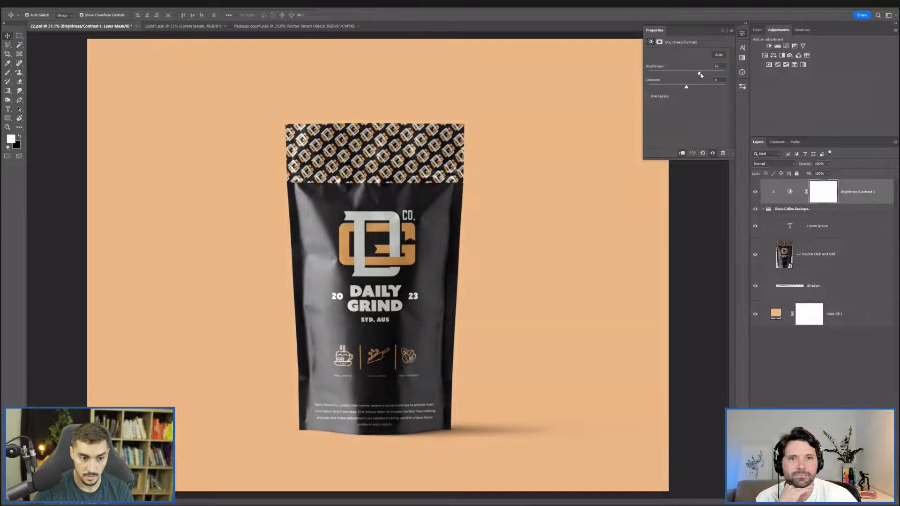
click(744, 37)
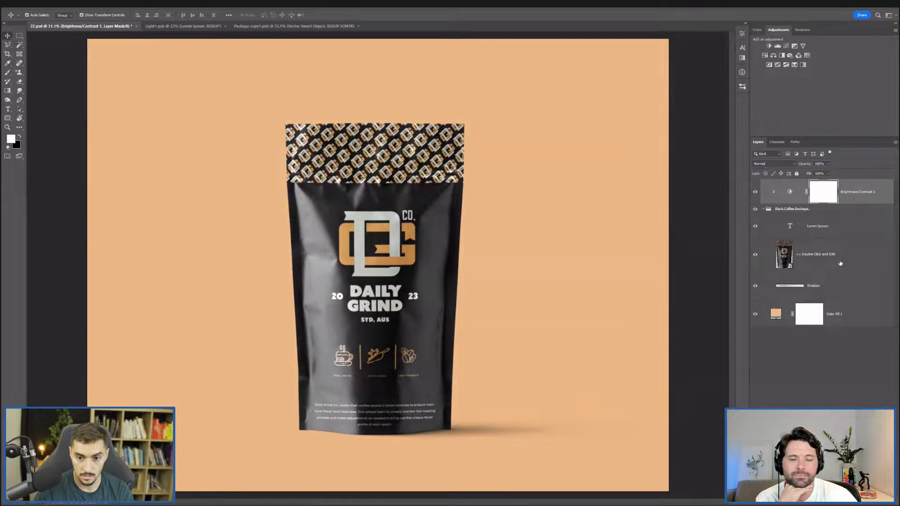
Add a Hue/Saturation adjustment above the Double Click and Edit layer and raise its saturation to about +22.
click(847, 243)
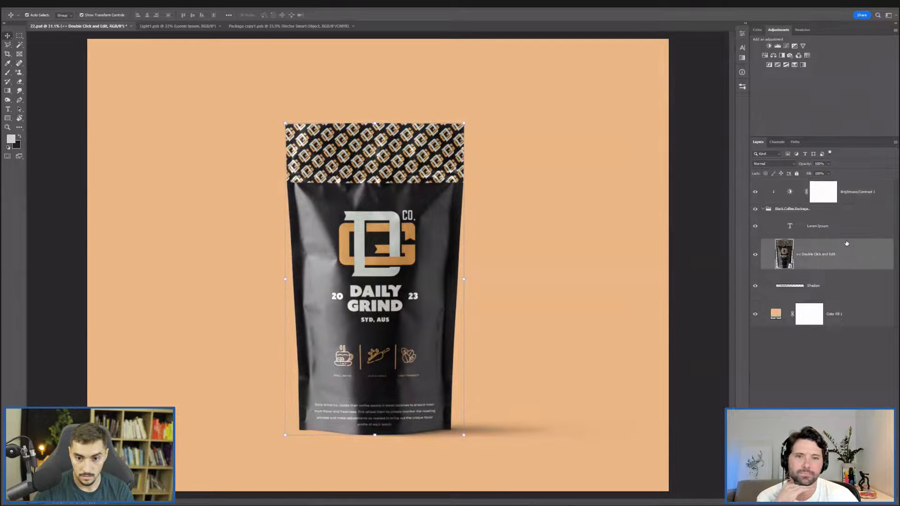
click(765, 55)
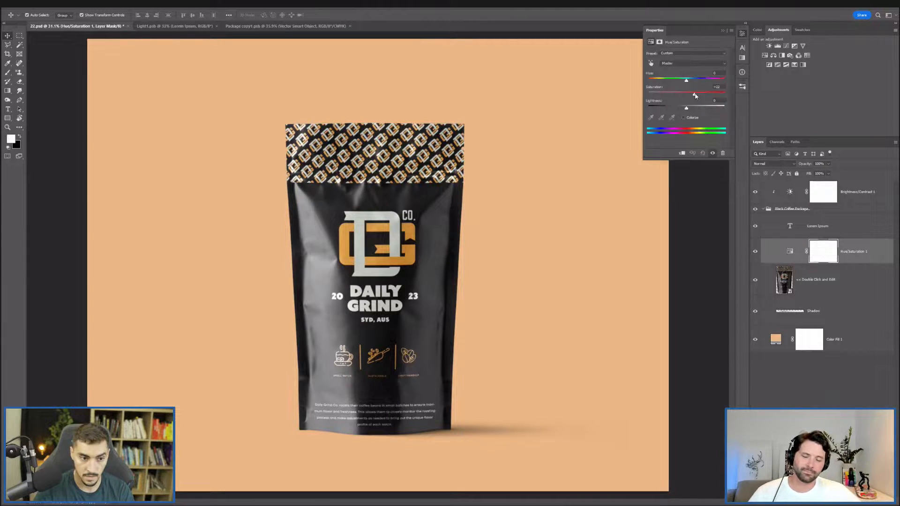
click(743, 37)
Raise the contrast of the clipped Brightness/Contrast adjustment to about 19.
click(795, 190)
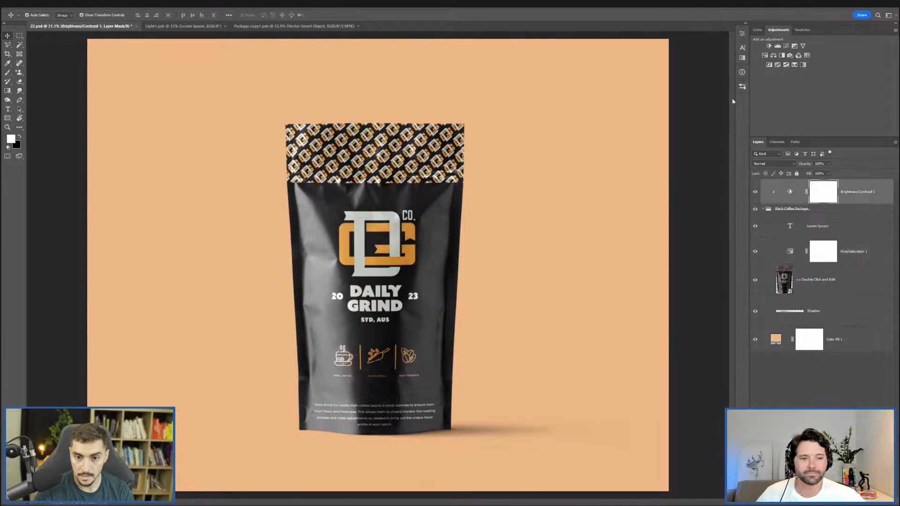
double_click(796, 202)
drag(687, 89, 696, 89)
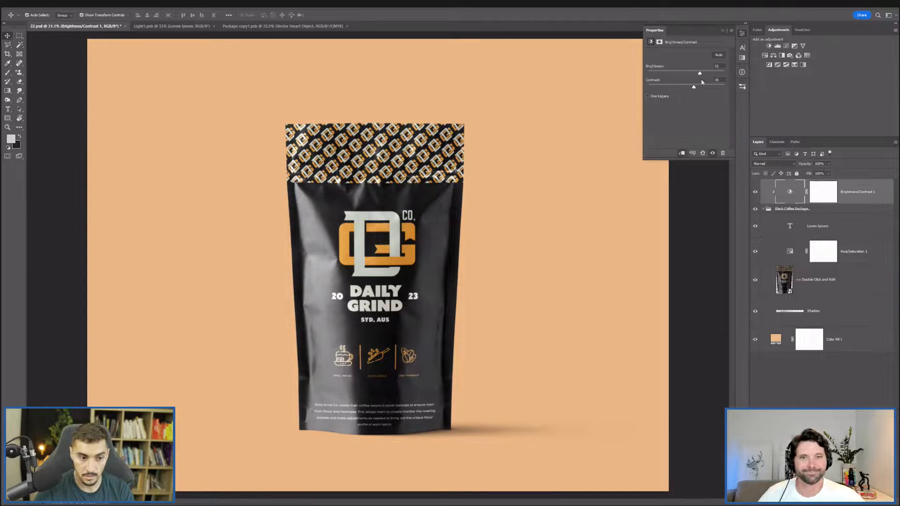
click(742, 34)
Look over the adjusted package mockup, and in Illustrator review the work from reference logos and sketch to the logo variations.
scroll(697, 100, down, 3)
click(588, 165)
scroll(205, 237, up, 7)
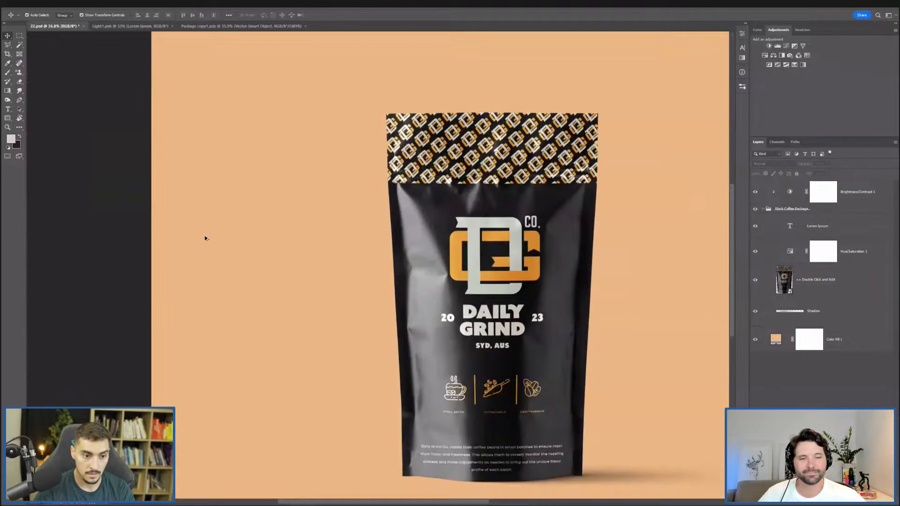
drag(578, 301, 446, 213)
scroll(510, 226, down, 2)
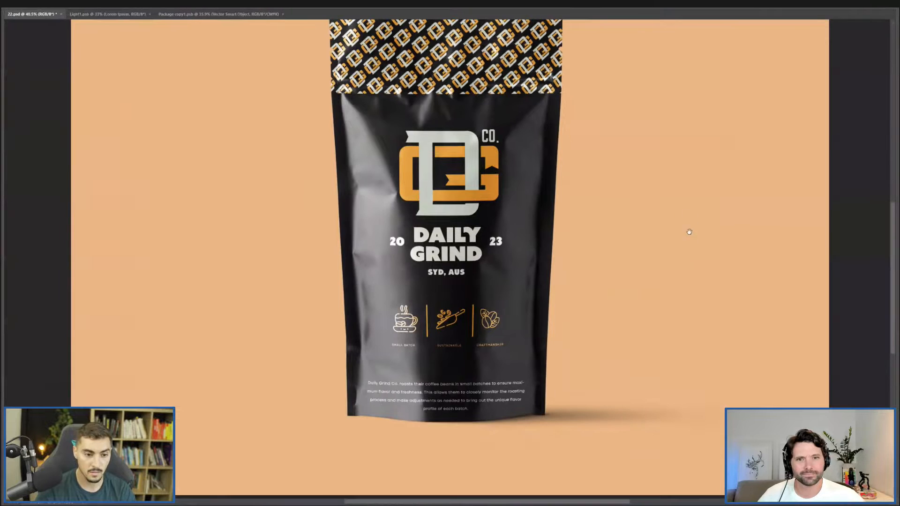
drag(689, 230, 692, 251)
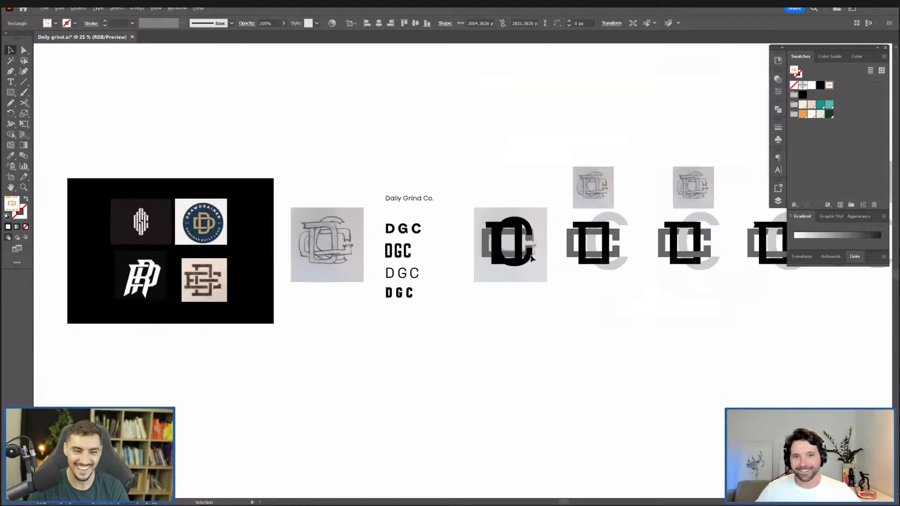
scroll(605, 336, up, 2)
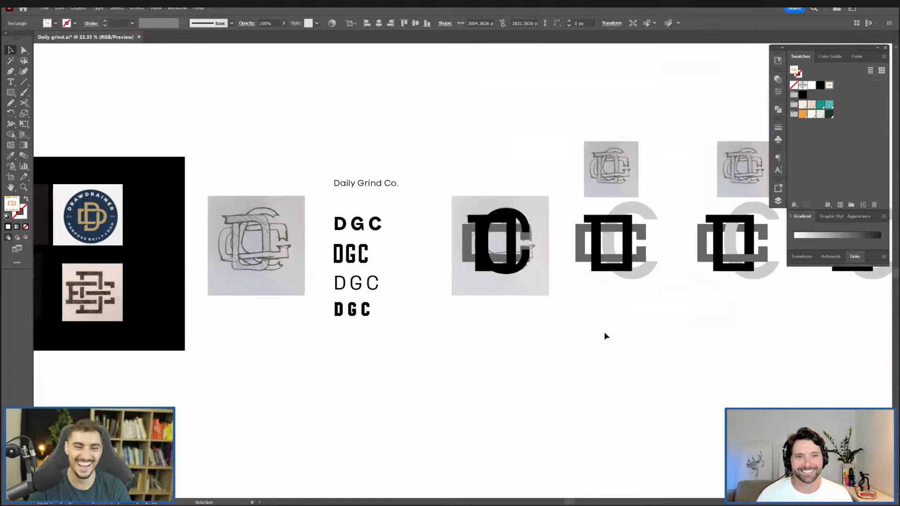
drag(675, 308, 291, 335)
drag(838, 356, 503, 330)
scroll(760, 395, up, 2)
drag(778, 412, 650, 135)
drag(705, 262, 681, 151)
drag(756, 308, 519, 245)
drag(697, 279, 568, 140)
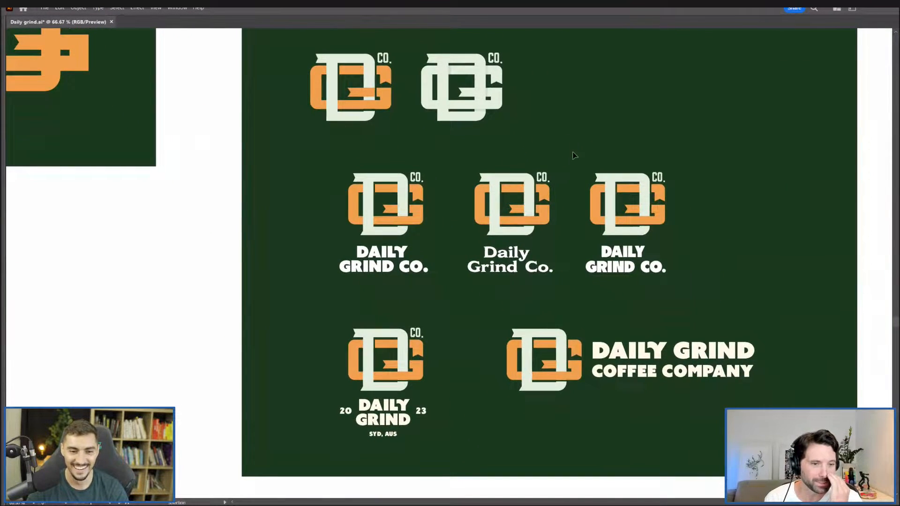
Review the monogram iterations again, along with the green logo artboard and the rotated pattern below it.
scroll(351, 122, down, 1)
scroll(352, 122, down, 2)
mouse_move(155, 103)
mouse_down()
mouse_move(466, 207)
mouse_move(703, 305)
mouse_up()
scroll(217, 153, down, 1)
scroll(218, 153, up, 2)
drag(518, 153, 321, 133)
drag(842, 372, 419, 378)
drag(750, 401, 496, 395)
drag(657, 395, 323, 370)
drag(668, 422, 474, 423)
drag(802, 463, 741, 366)
drag(782, 403, 683, 261)
drag(755, 405, 744, 374)
drag(550, 256, 585, 227)
drag(845, 395, 558, 214)
drag(687, 437, 681, 338)
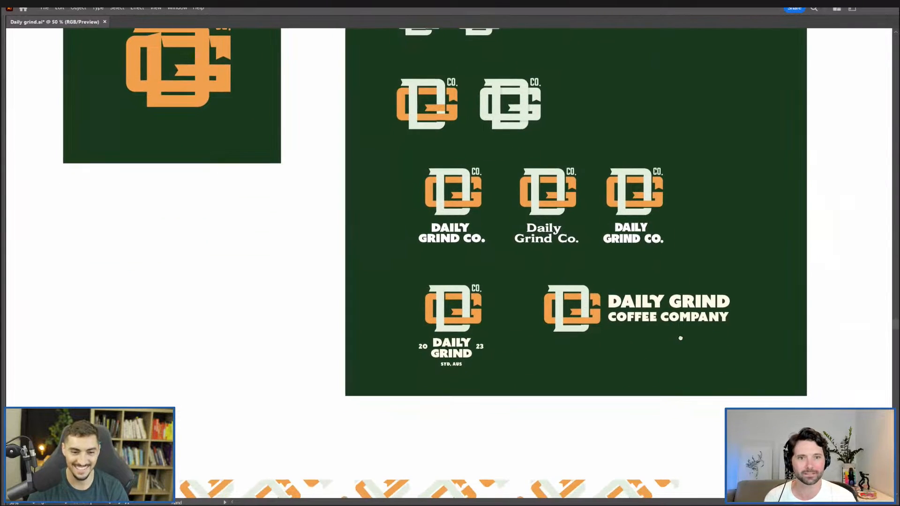
scroll(661, 346, up, 2)
scroll(671, 404, down, 2)
drag(617, 490, 618, 287)
drag(727, 318, 799, 234)
scroll(800, 235, down, 4)
Switch to Photoshop, examine the package mockup without the surrounding interface, and bring the interface back.
key(alt+Tab)
scroll(758, 235, down, 3)
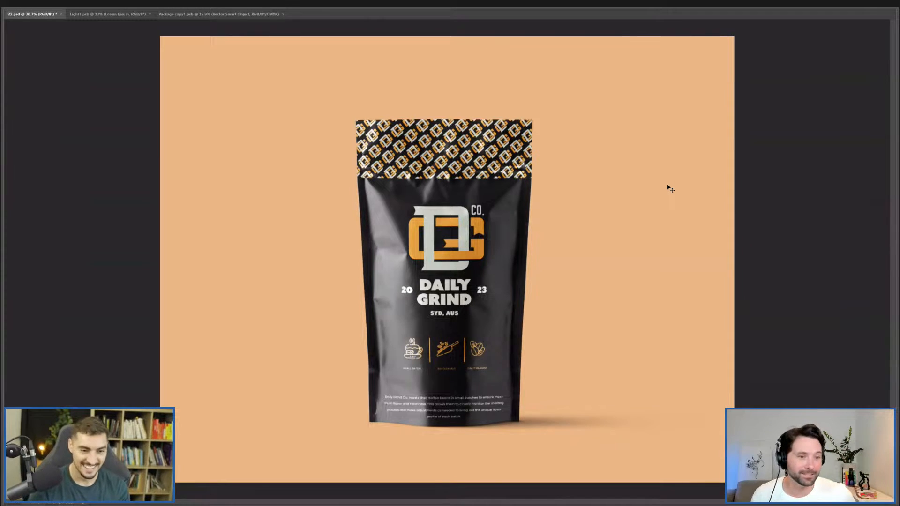
scroll(607, 195, up, 2)
scroll(657, 212, down, 1)
drag(637, 208, 661, 182)
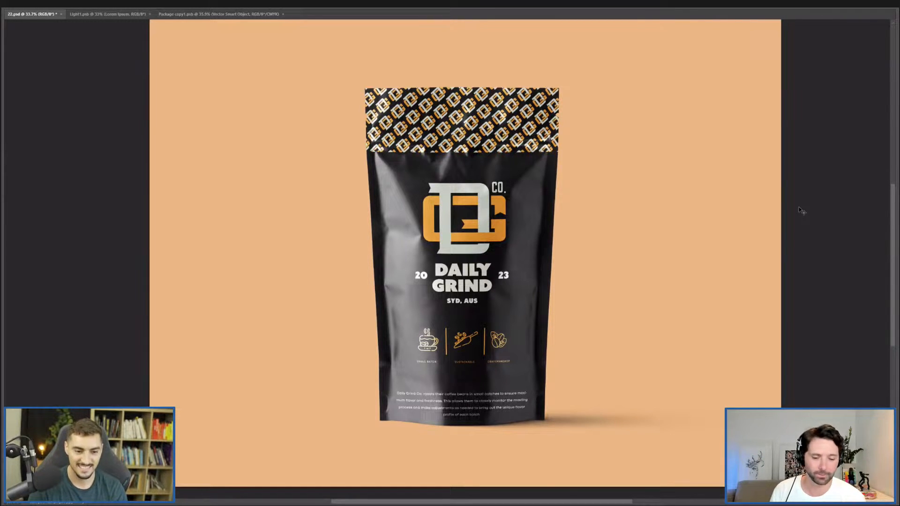
key(Tab)
Set the Color Fill 1 background to the bright orange #e69935 and view the whole mockup.
click(776, 341)
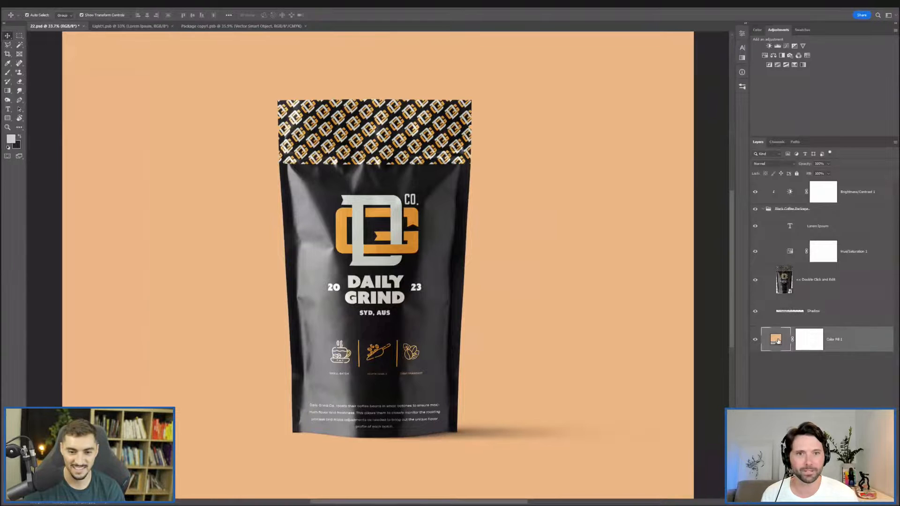
double_click(776, 341)
click(577, 208)
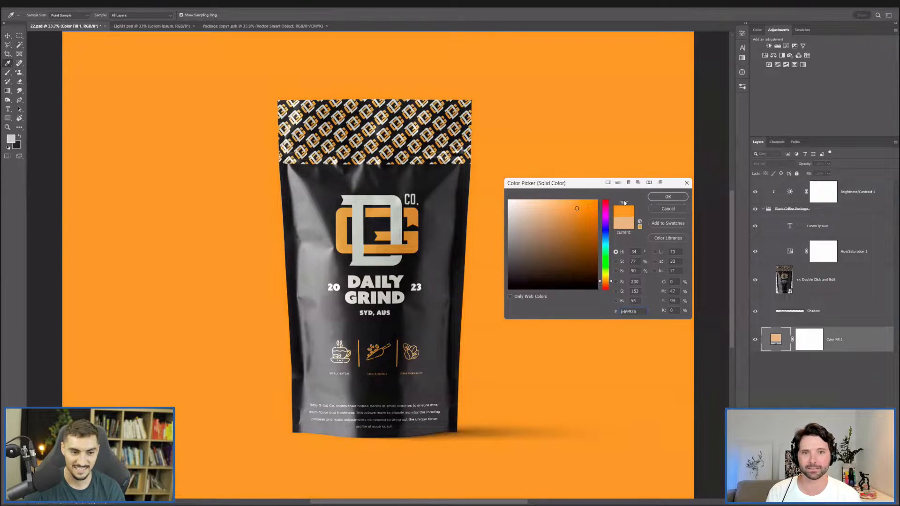
click(668, 197)
key(v)
key(ctrl+0)
Change the Color Fill 1 background to a muted grey-green.
double_click(777, 339)
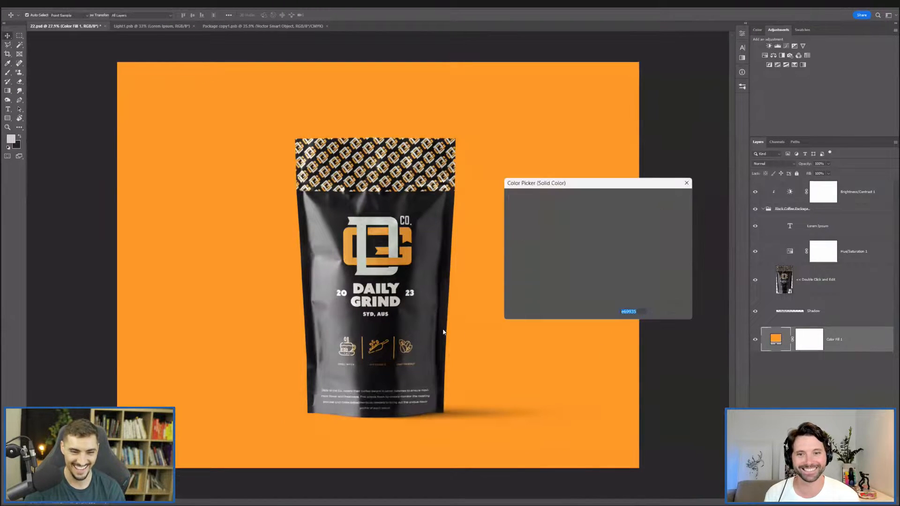
click(457, 271)
click(675, 197)
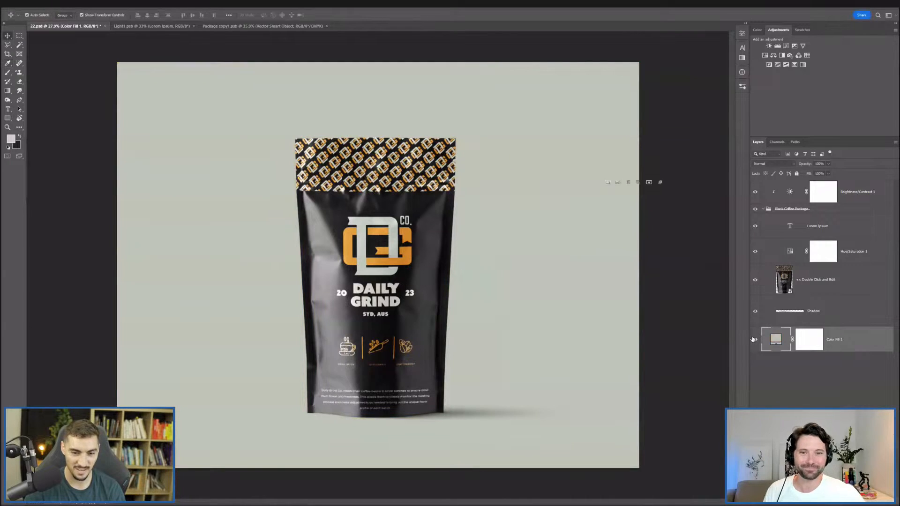
scroll(648, 327, down, 3)
click(643, 329)
Inspect the package mockup on its grey-green background, both close up and from a distance.
scroll(641, 330, up, 3)
scroll(331, 324, up, 5)
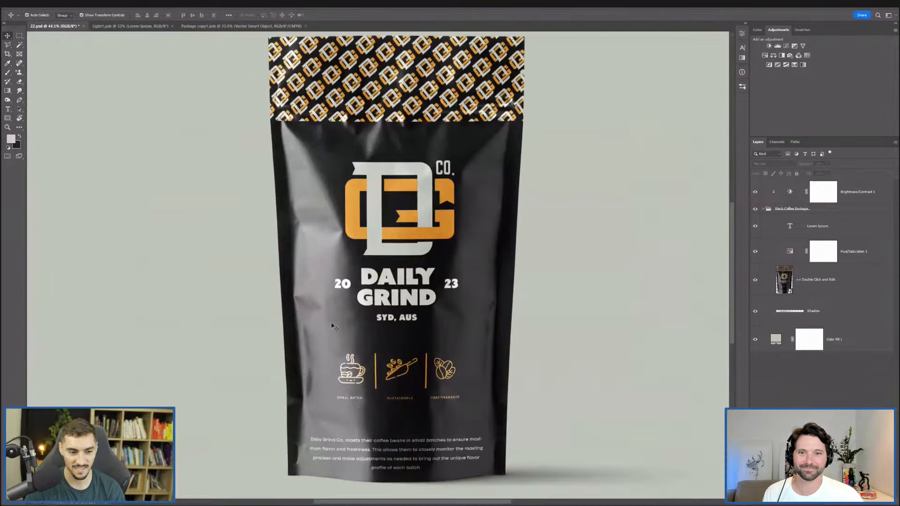
scroll(359, 213, up, 1)
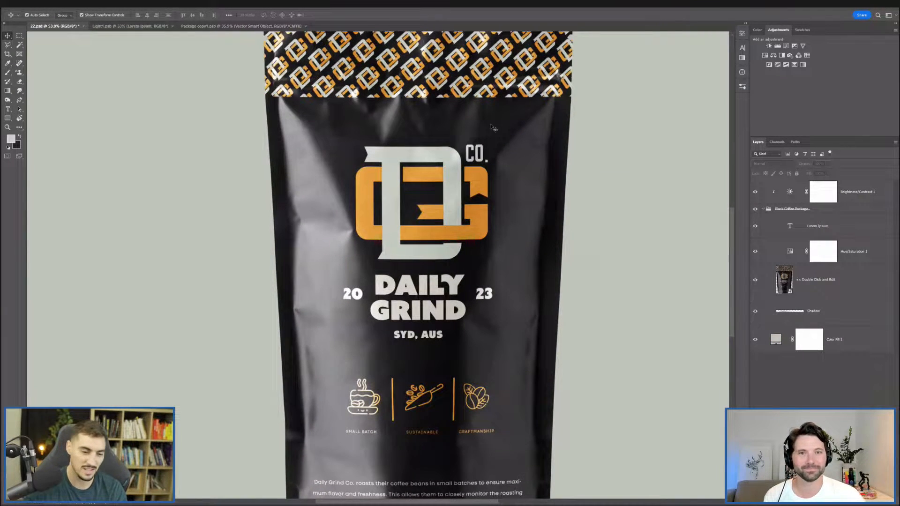
scroll(489, 337, down, 1)
scroll(489, 336, down, 2)
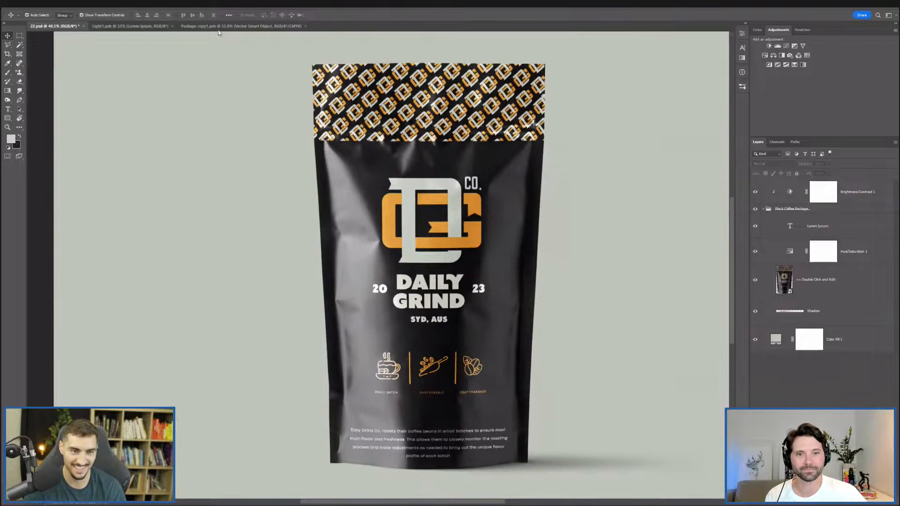
scroll(219, 31, down, 1)
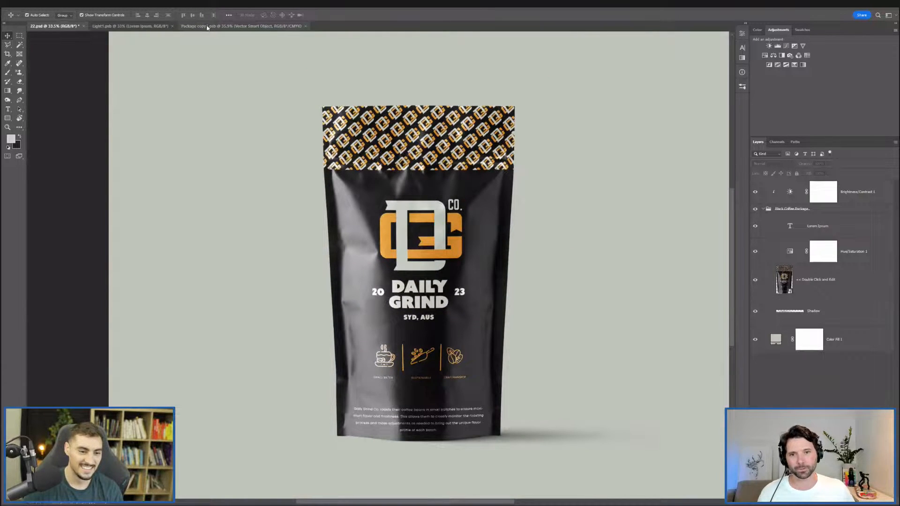
Check the flat label artwork in Package copy1.psb and return to the 22.psd package mockup.
click(207, 27)
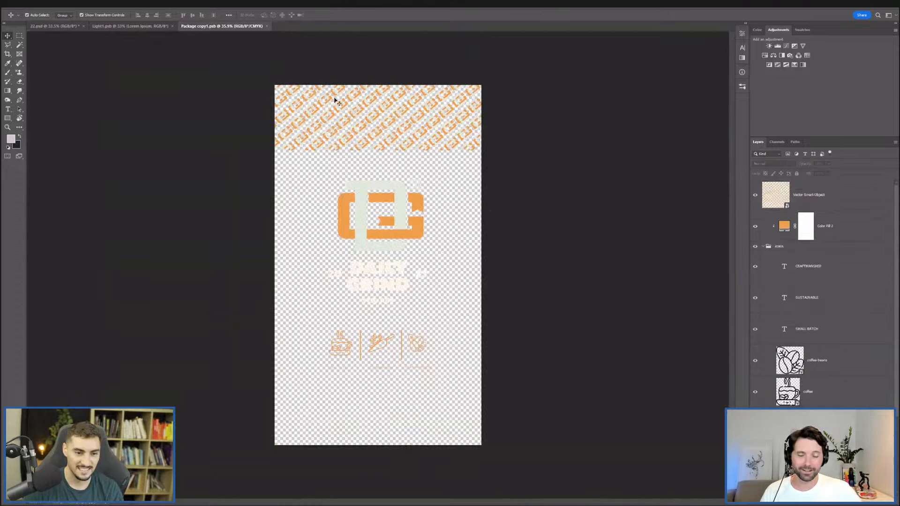
key(ctrl+Tab)
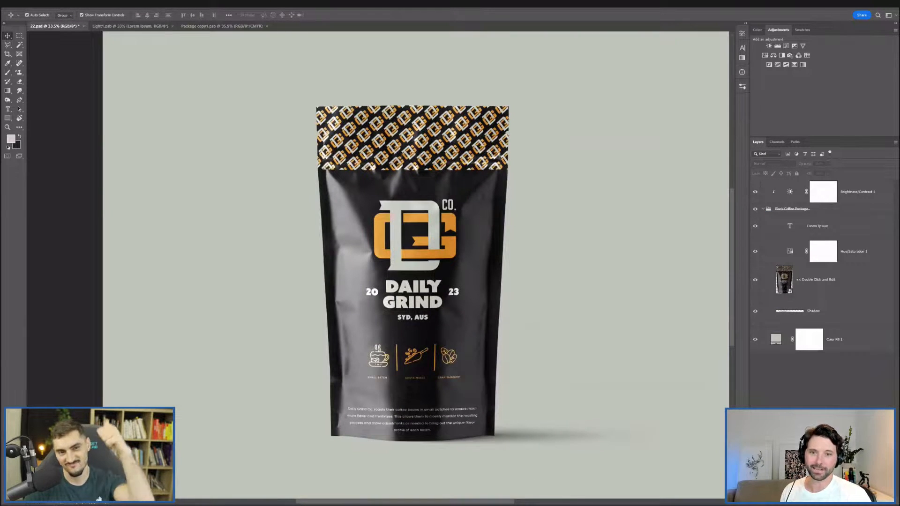
Switch to Illustrator and examine the Daily Grind logo variations on the dark green artboard up close.
key(alt+Tab)
scroll(661, 349, down, 1)
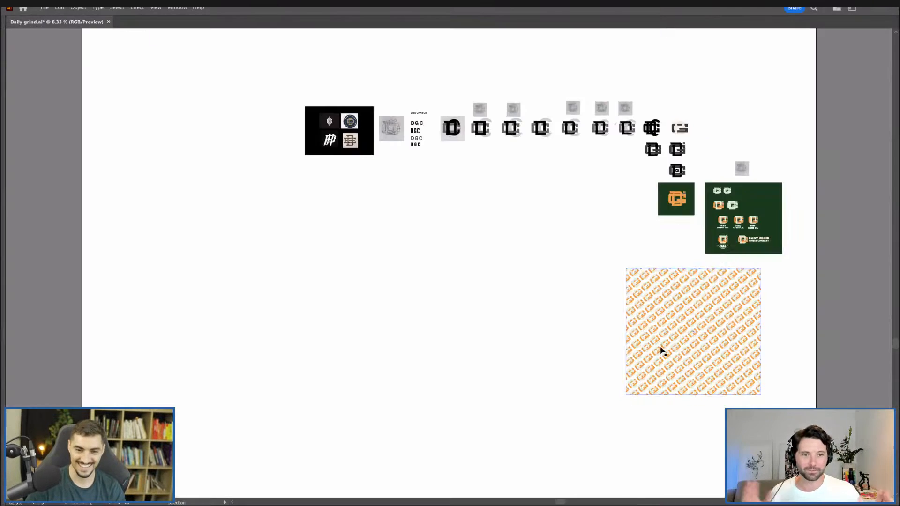
drag(587, 287, 446, 269)
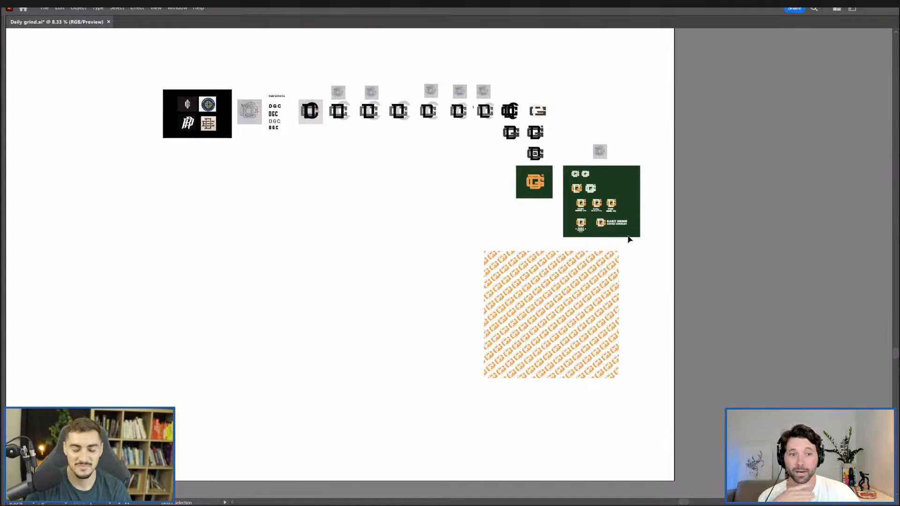
scroll(628, 239, up, 7)
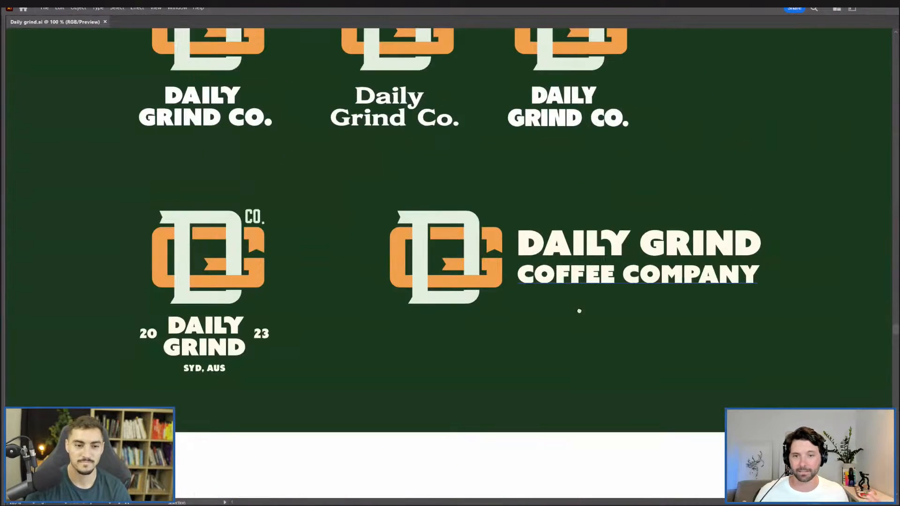
drag(578, 306, 606, 369)
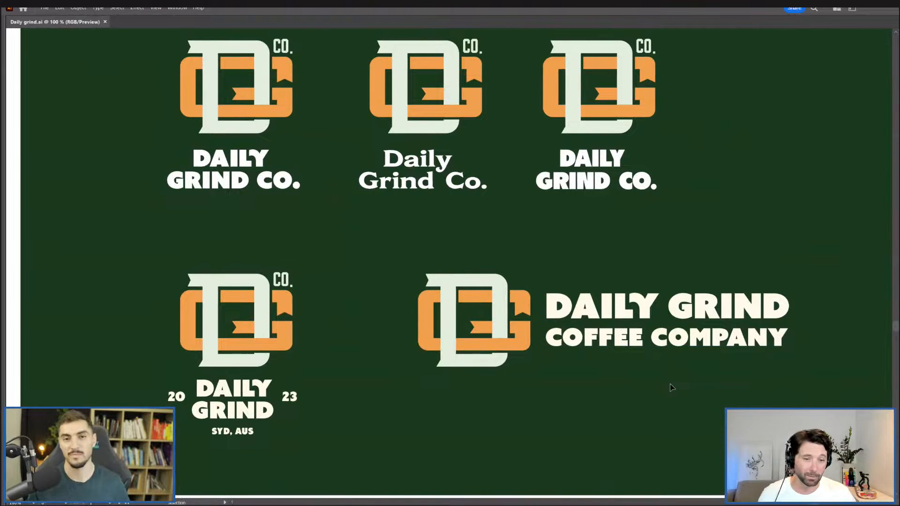